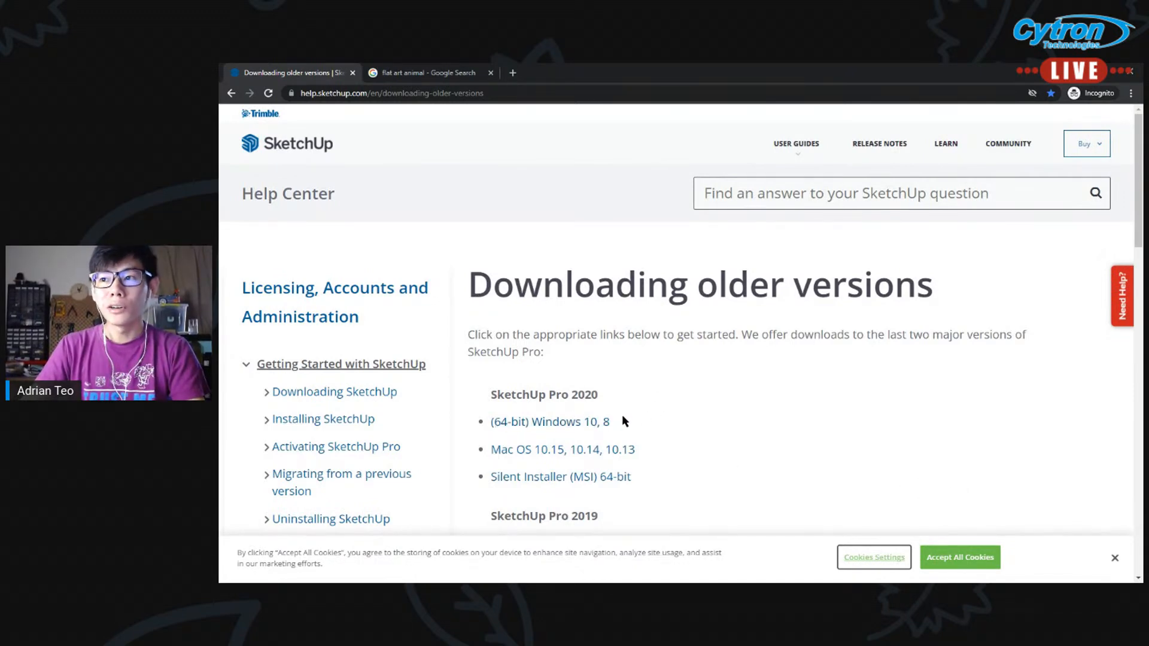
Examine the Downloading older versions page for the SketchUp Pro 2020, Pro 2019 and Make 2017 installers
scroll(626, 425, "down", 2)
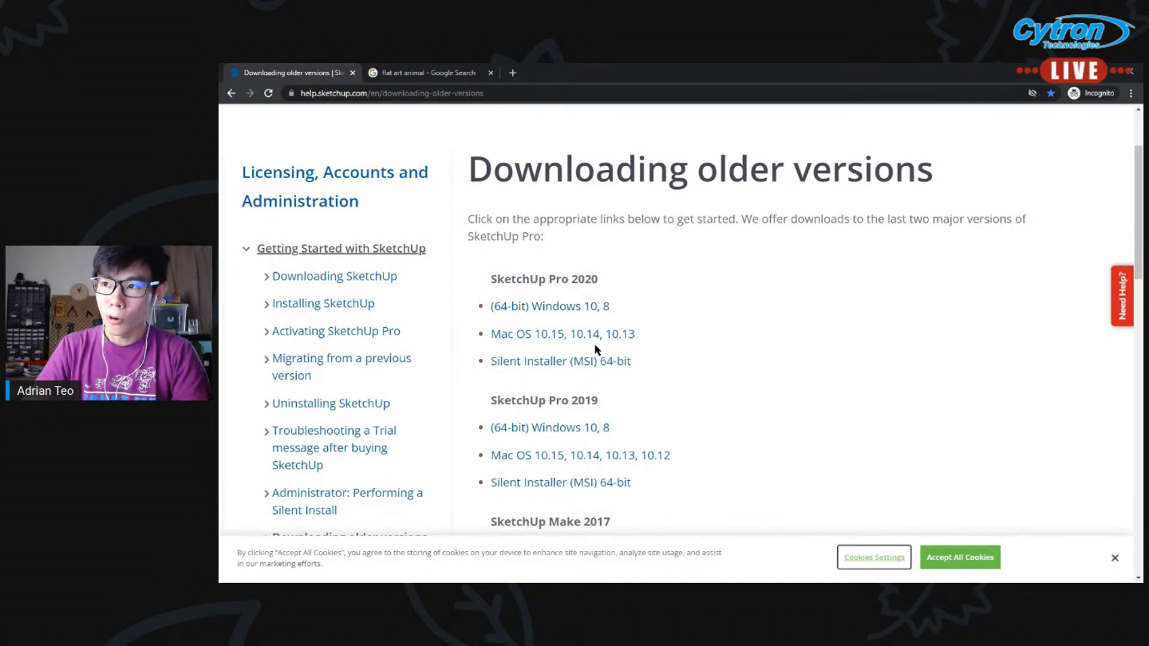
scroll(584, 324, "down", 2)
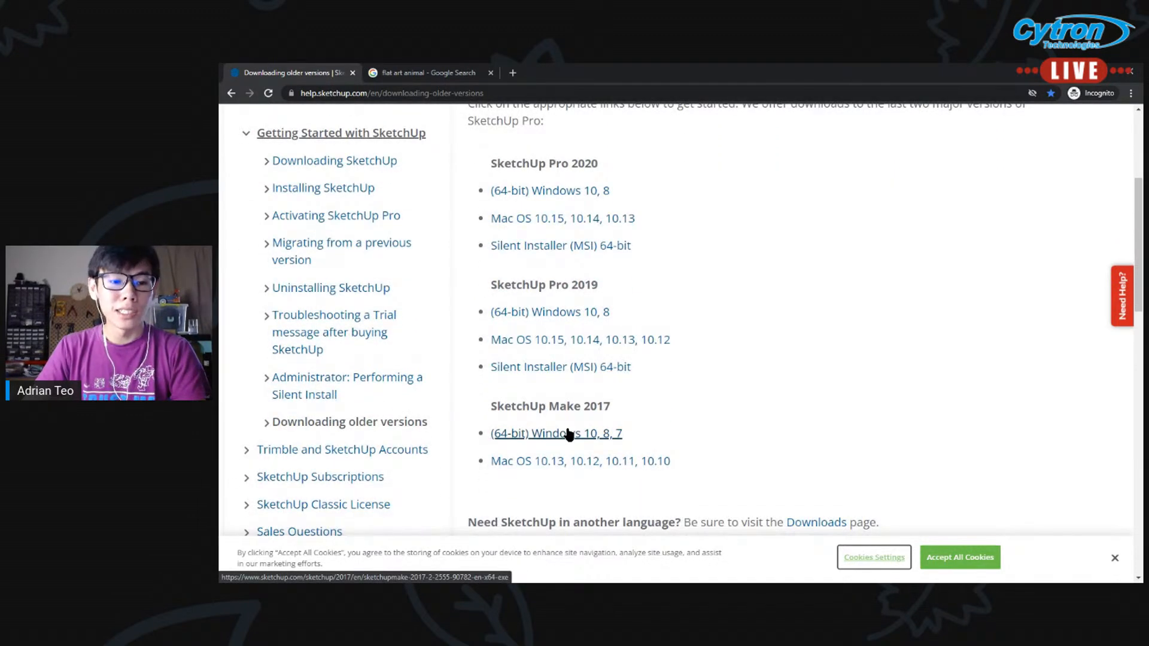
scroll(790, 393, "up", 1)
scroll(796, 390, "down", 1)
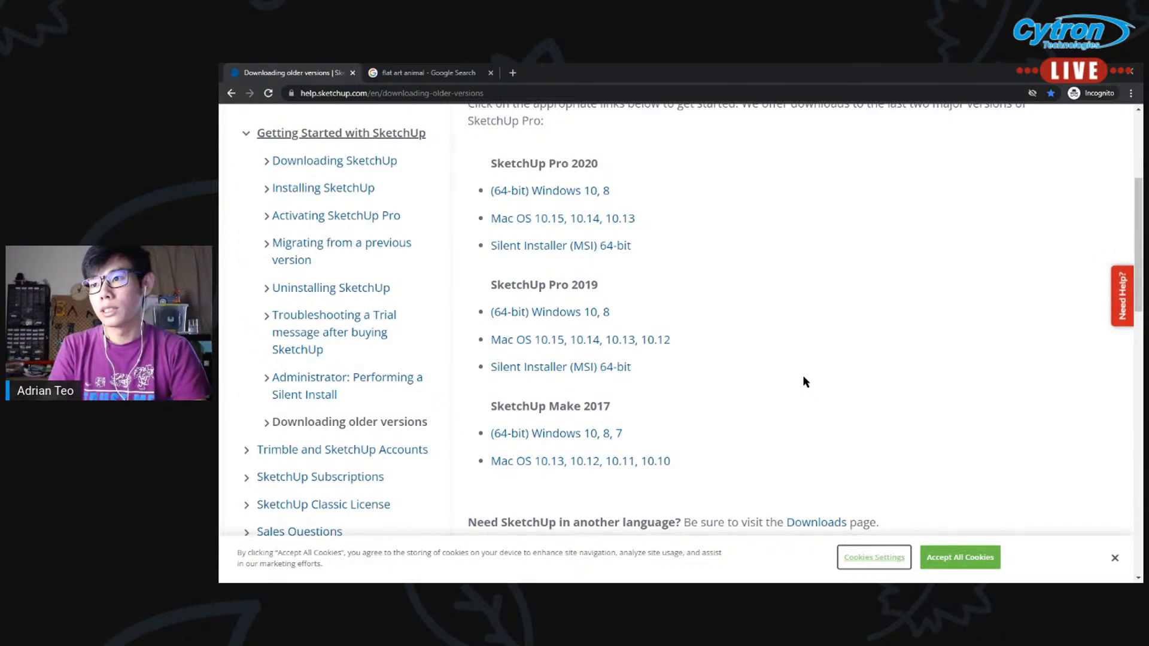
scroll(760, 398, "up", 4)
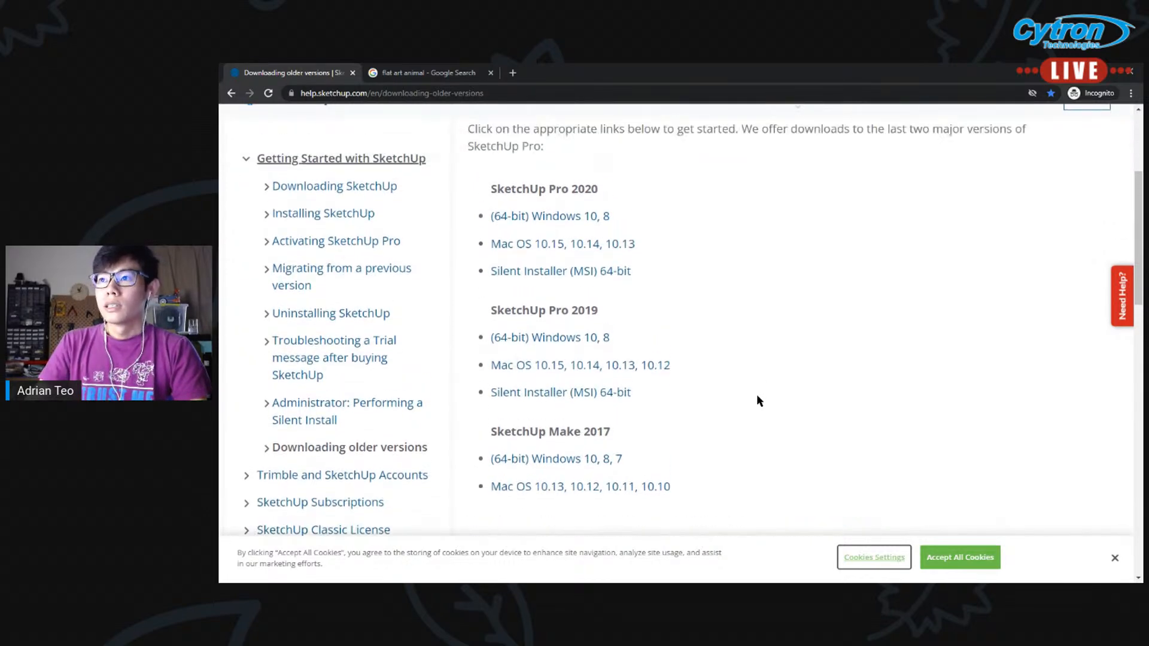
scroll(756, 400, "up", 1)
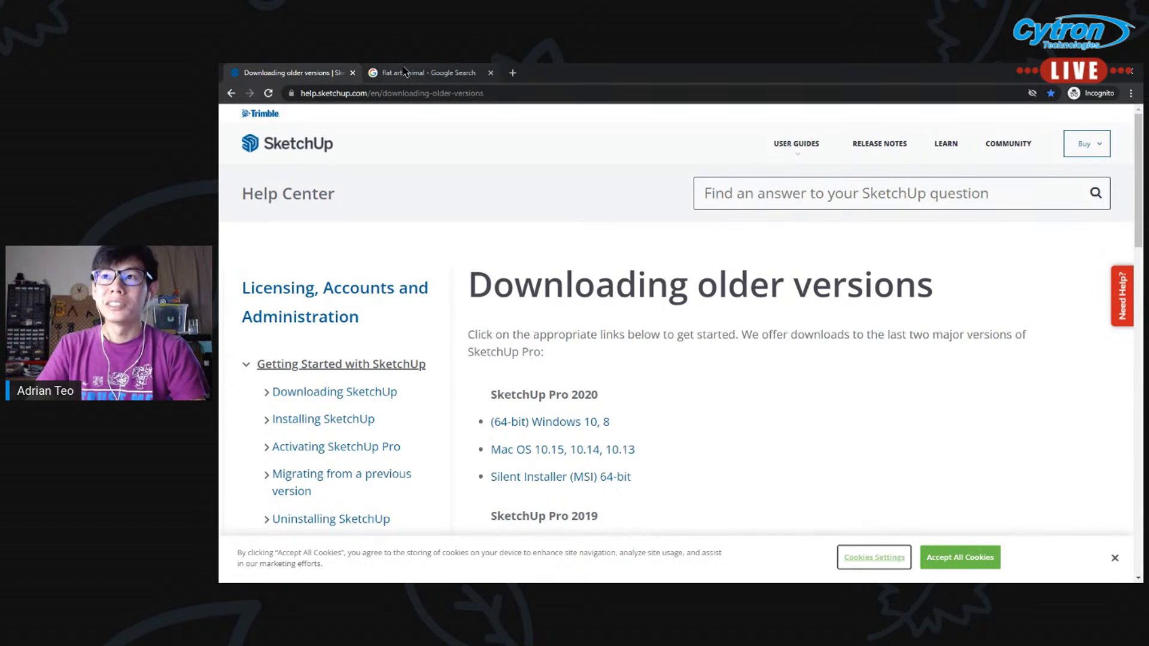
scroll(652, 341, "down", 2)
scroll(527, 379, "down", 3)
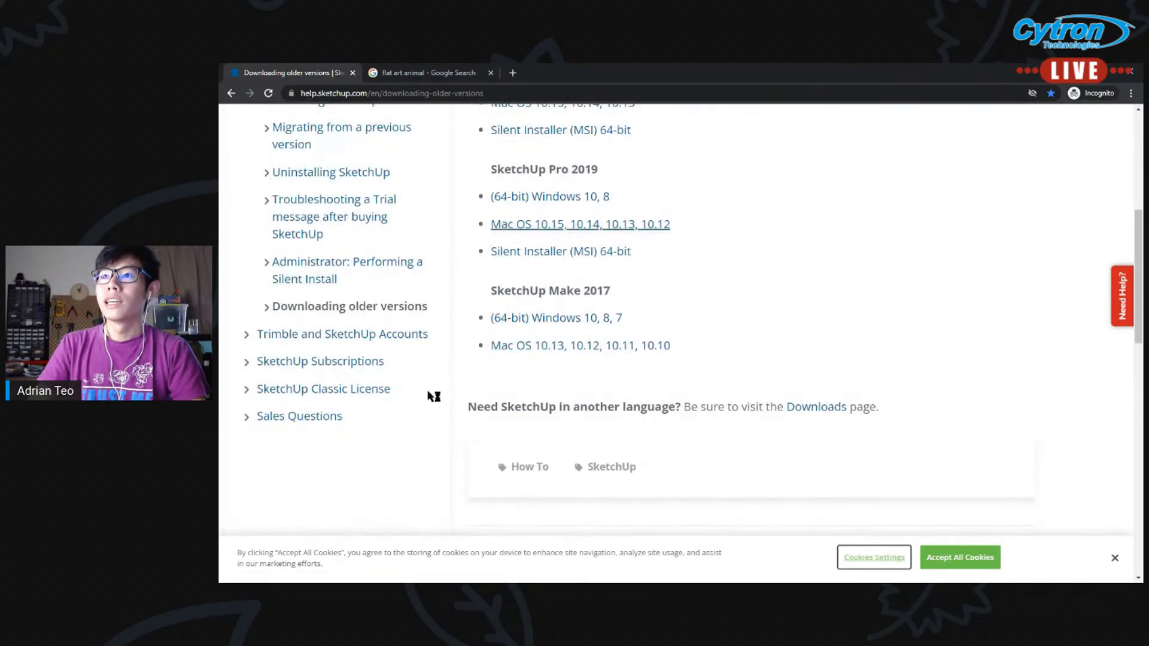
Switch to SketchUp and inspect the blank model around the person figure and axes by orbiting, panning and zooming
key("alt+Tab")
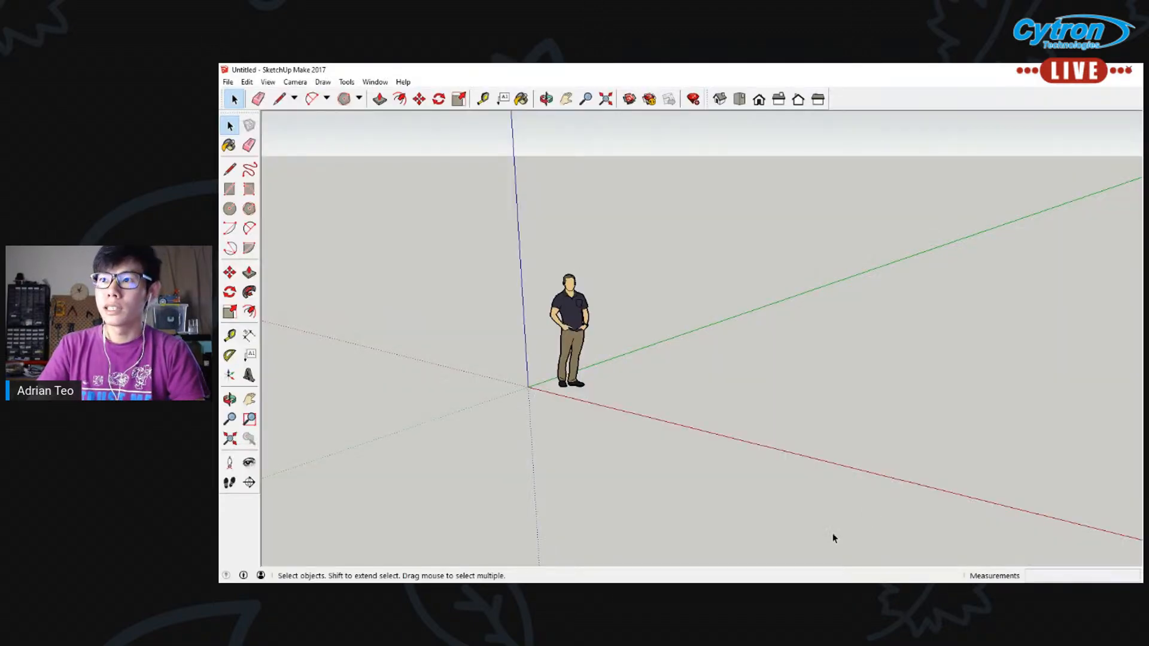
middle_click_drag(752, 281, 782, 259)
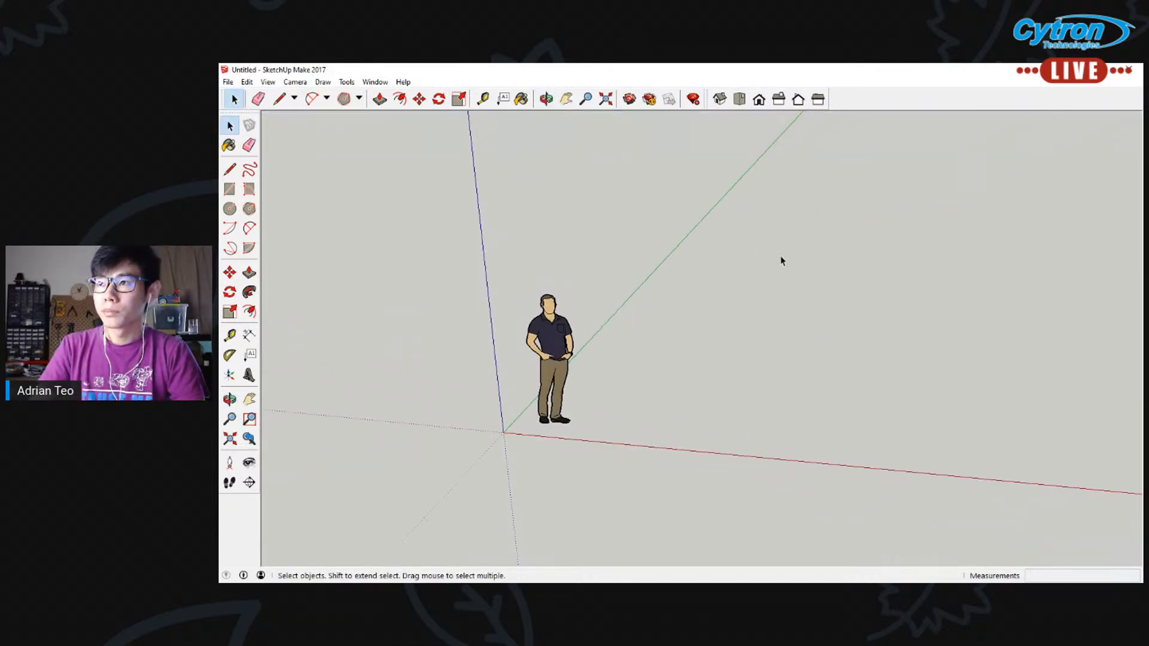
left_click(566, 100)
left_click_drag(692, 339, 587, 310)
scroll(587, 324, "down", 5)
left_click_drag(757, 237, 634, 295)
scroll(532, 387, "up", 6)
left_click_drag(338, 397, 629, 371)
scroll(662, 372, "up", 3)
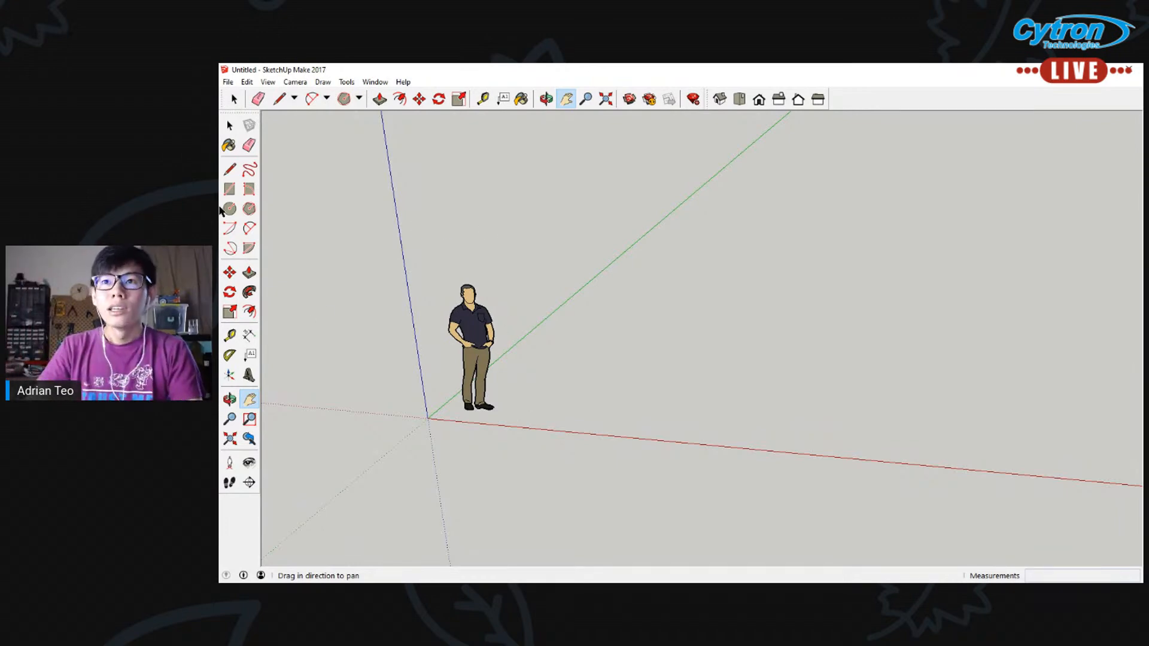
Draw a small rectangle on the ground beside the person figure and push/pull it up about 273 mm into a box
left_click(230, 189)
left_click(529, 404)
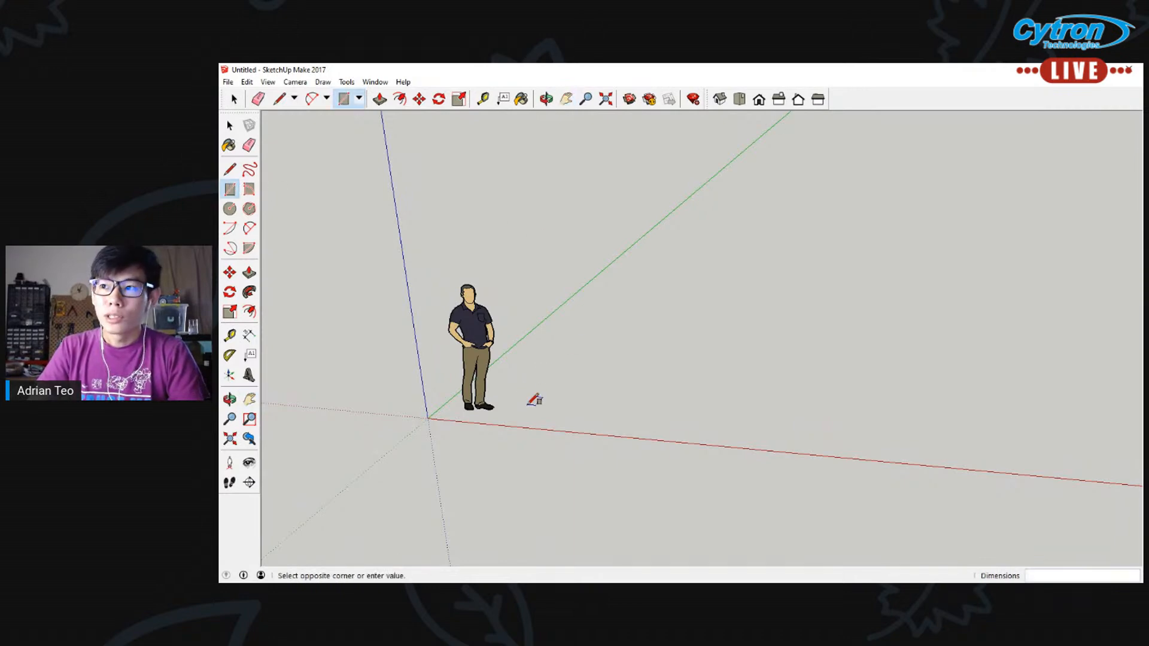
left_click(562, 399)
left_click(249, 272)
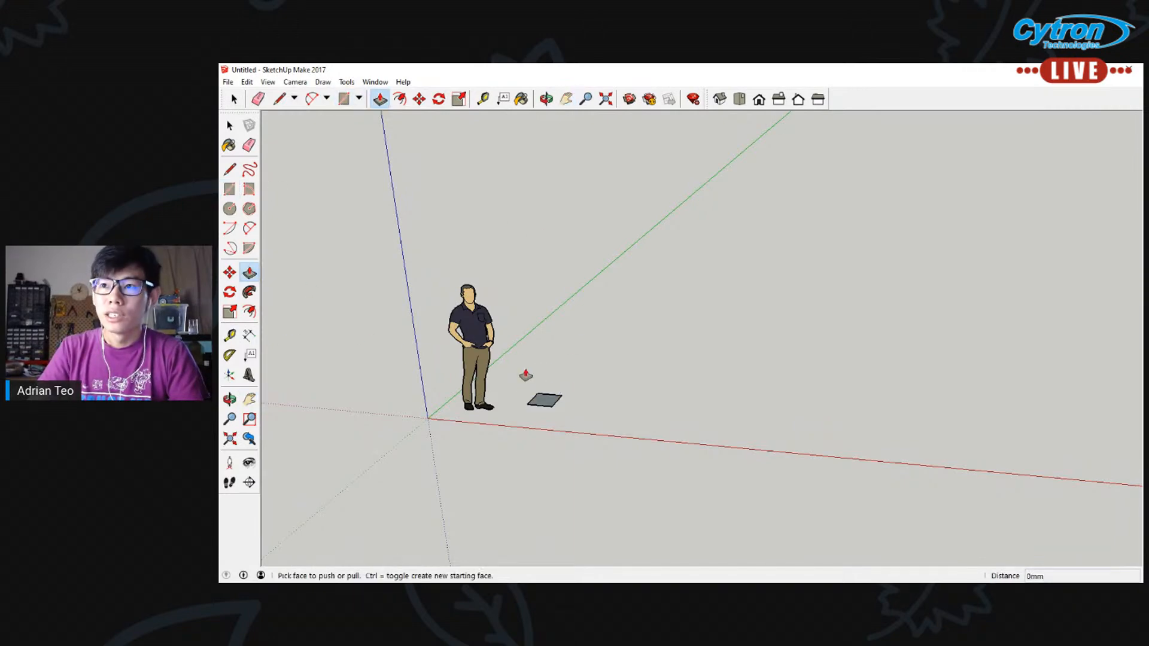
left_click_drag(545, 400, 572, 400)
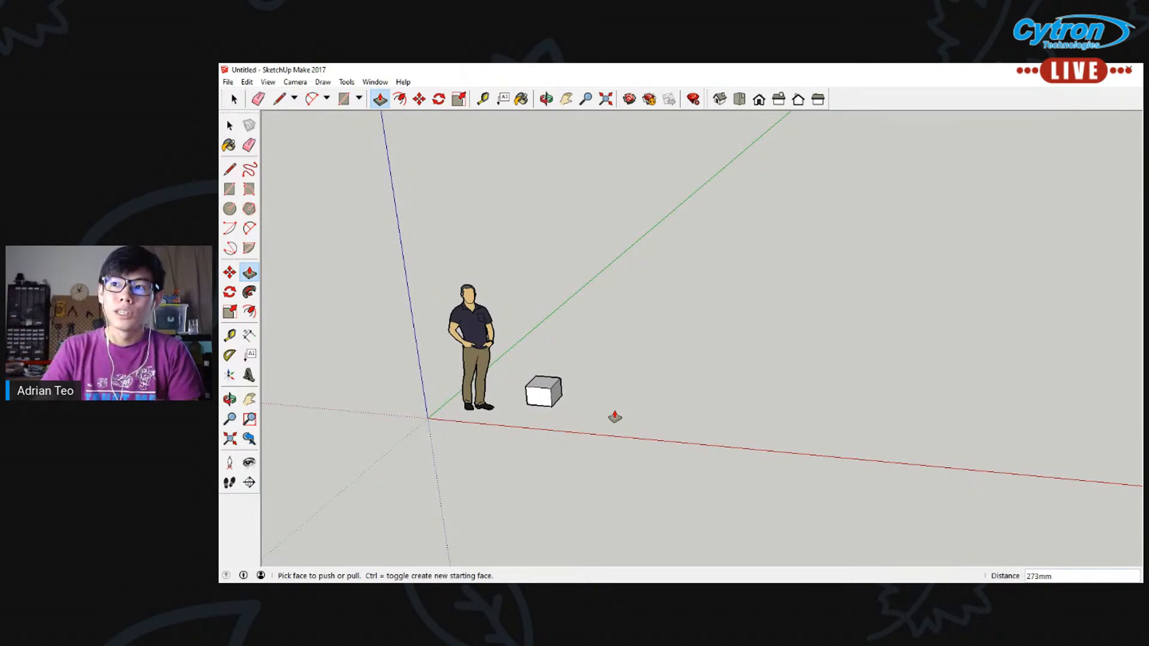
Delete the person figure and the box beside it together
mouse_move(461, 392)
middle_mouse_down()
mouse_move(459, 288)
mouse_move(457, 380)
middle_mouse_up()
scroll(457, 381, "up", 3)
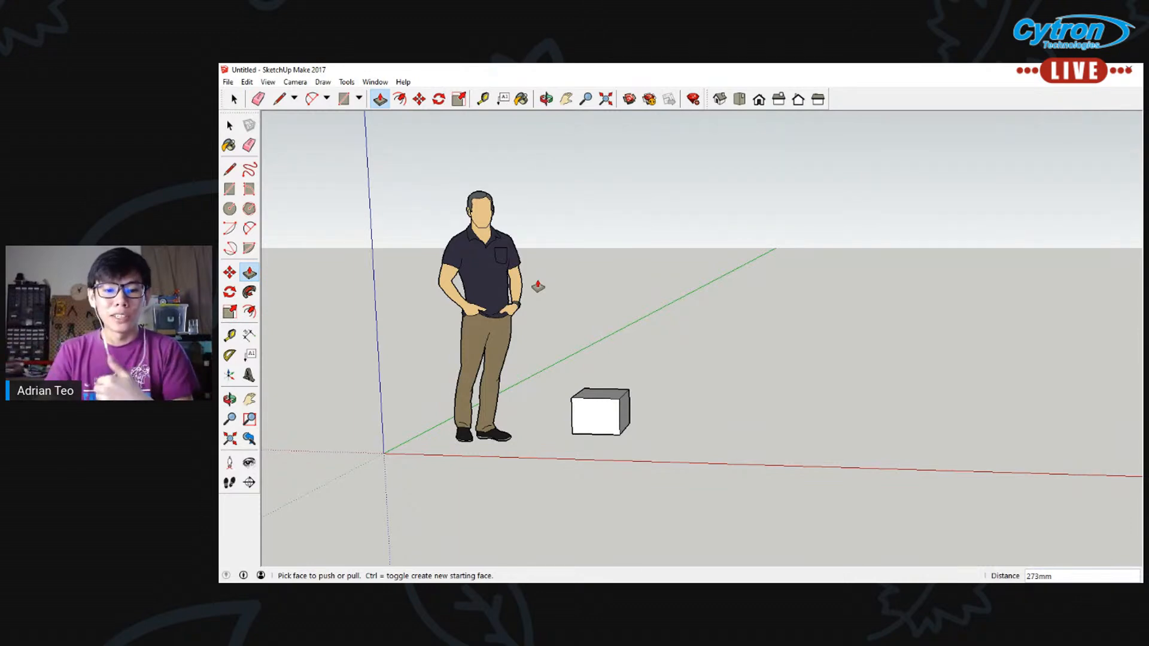
middle_click_drag(687, 282, 639, 390)
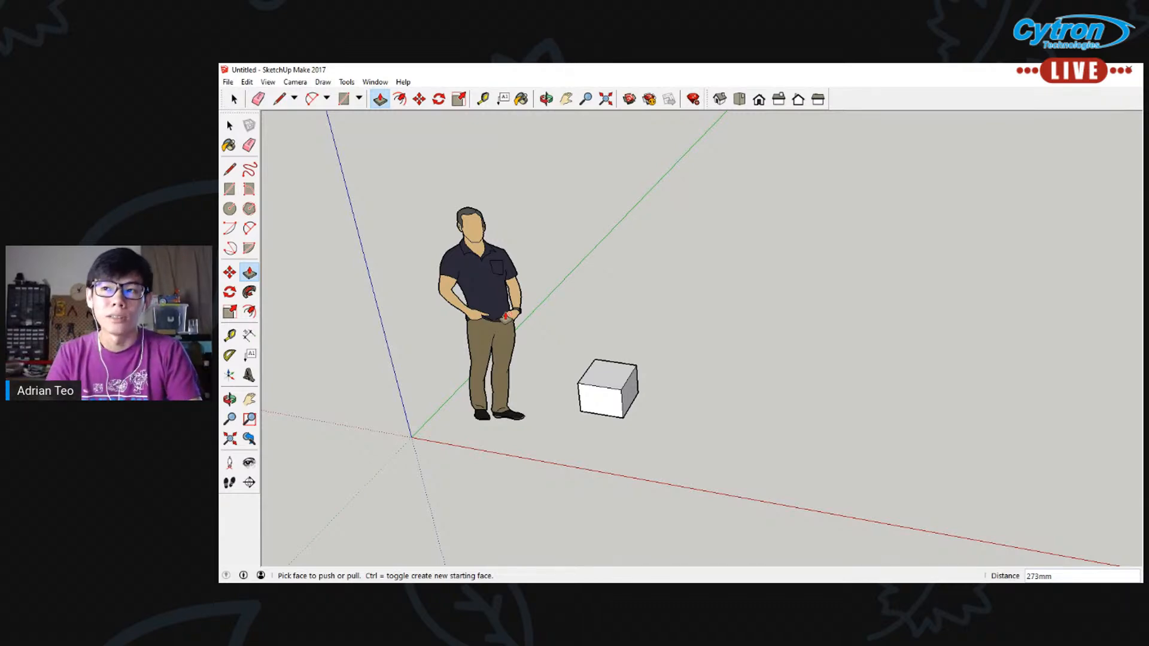
left_click(229, 126)
left_click_drag(363, 150, 832, 518)
key("Delete")
Pan the empty model and zoom repeatedly in and out around the axes' origin
scroll(655, 419, "down", 10)
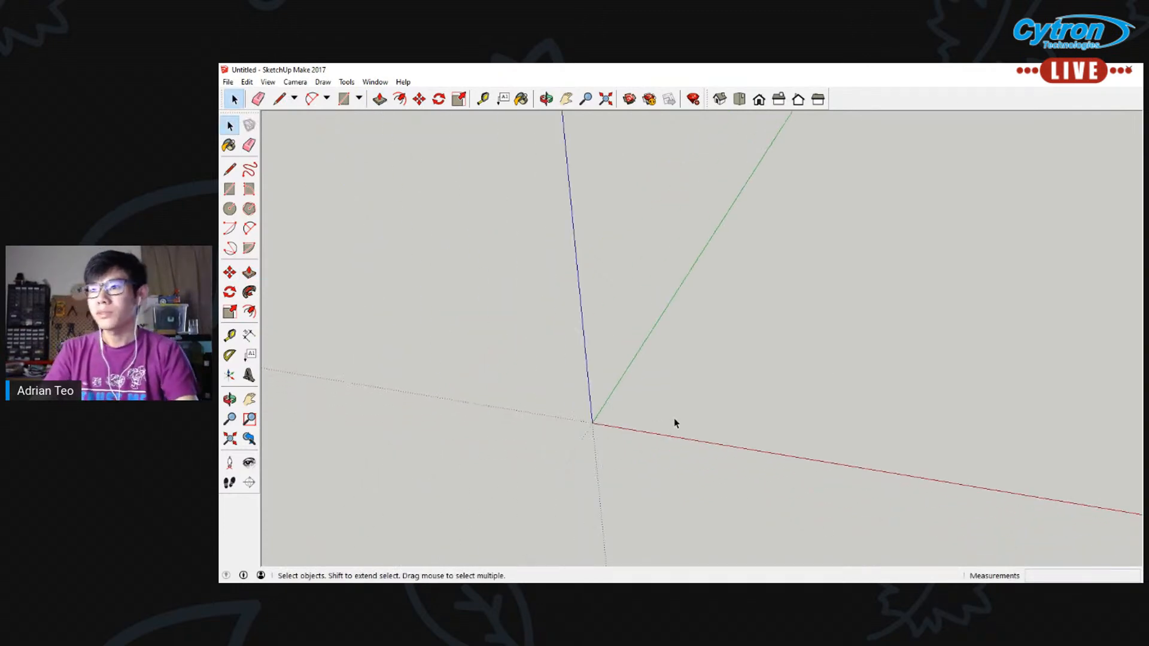
left_click(566, 99)
middle_click_drag(596, 137, 538, 306)
left_click_drag(483, 249, 511, 277)
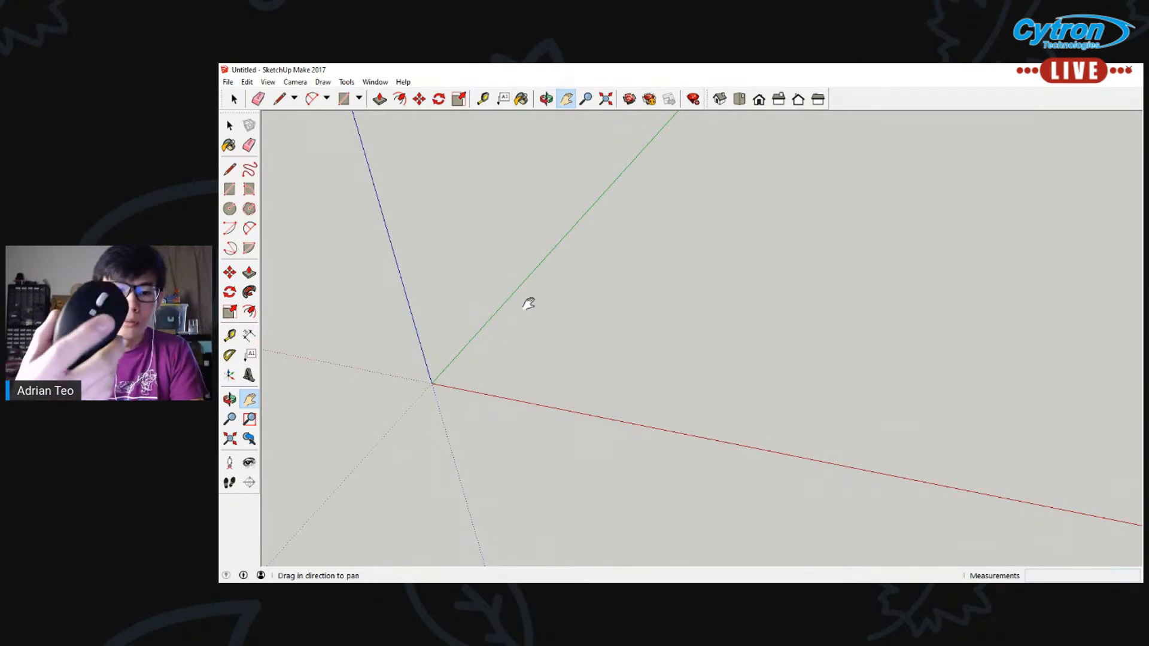
scroll(529, 304, "down", 1)
scroll(528, 304, "up", 3)
scroll(529, 304, "down", 3)
scroll(529, 303, "up", 5)
scroll(529, 303, "down", 5)
scroll(529, 303, "up", 3)
scroll(528, 303, "down", 3)
scroll(528, 303, "up", 3)
scroll(528, 303, "down", 2)
scroll(528, 303, "up", 4)
scroll(528, 303, "down", 3)
scroll(529, 303, "up", 3)
scroll(528, 303, "down", 2)
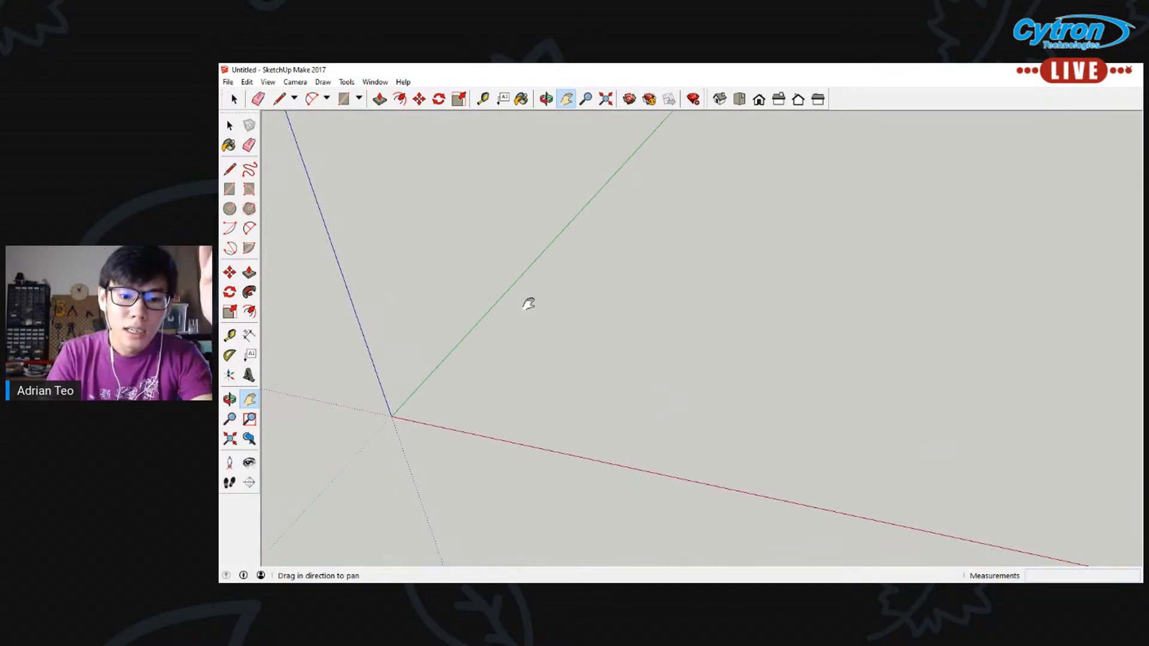
Orbit and pan the empty model to view the red, green and blue axes from different angles
middle_click_drag(551, 316, 549, 375)
middle_click_drag(550, 375, 443, 370, "shift")
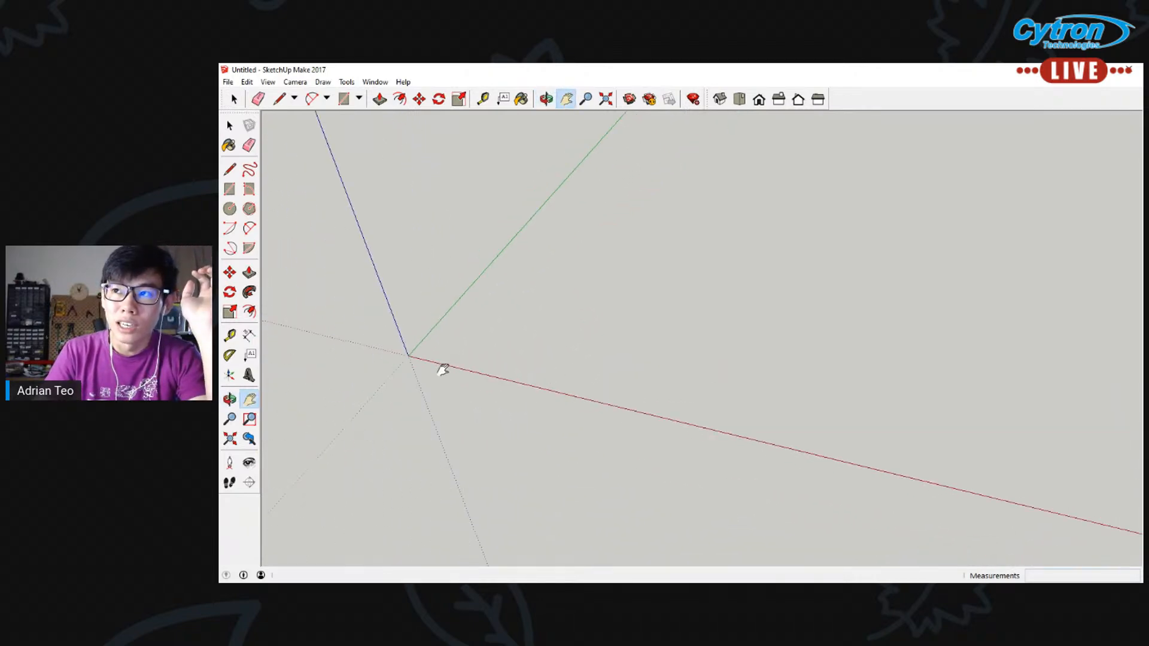
middle_click_drag(521, 282, 478, 255)
left_click(548, 100)
left_click_drag(611, 256, 620, 323)
left_click(567, 98)
left_click_drag(688, 385, 700, 303)
middle_click_drag(569, 305, 582, 232)
left_click_drag(582, 231, 549, 292)
middle_click_drag(550, 296, 551, 355)
left_click_drag(548, 195, 523, 296)
middle_click_drag(522, 296, 548, 207)
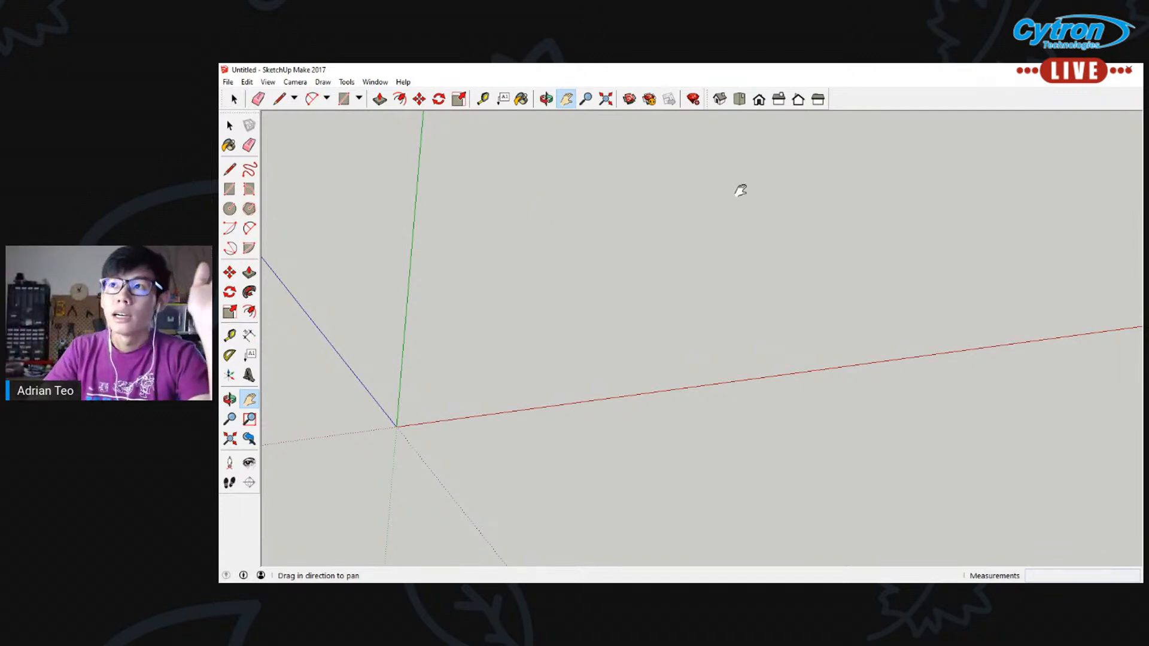
middle_click_drag(703, 215, 647, 210)
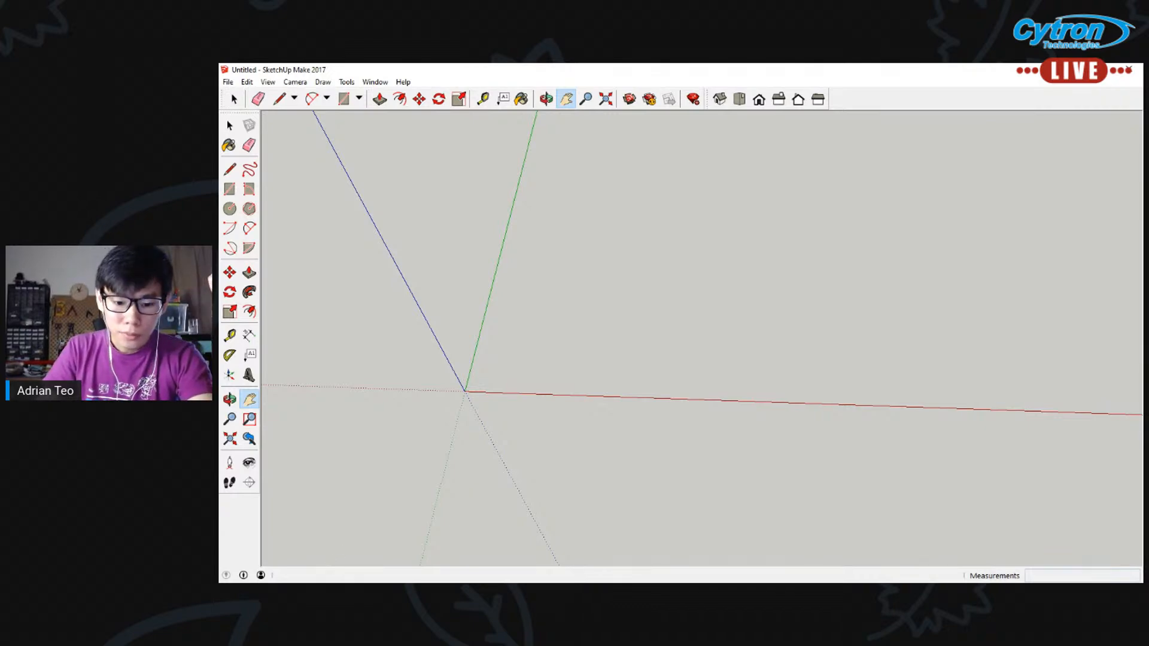
Switch to the browser's Google search for "flat art animal" and show its image results
key("alt+Tab")
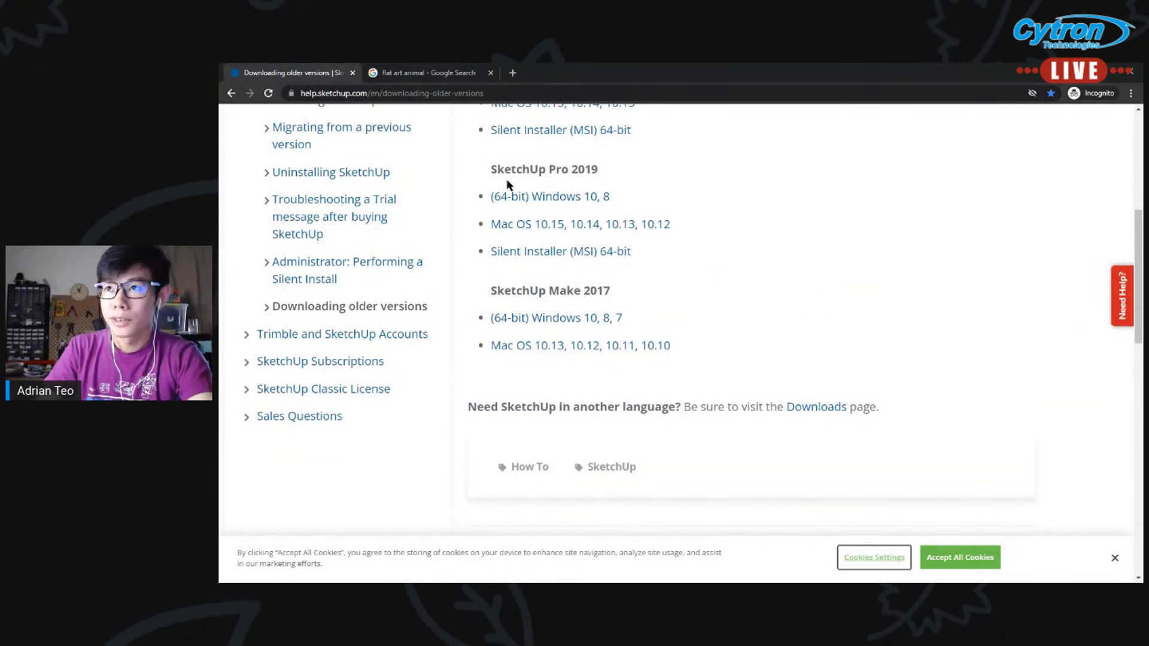
left_click(437, 73)
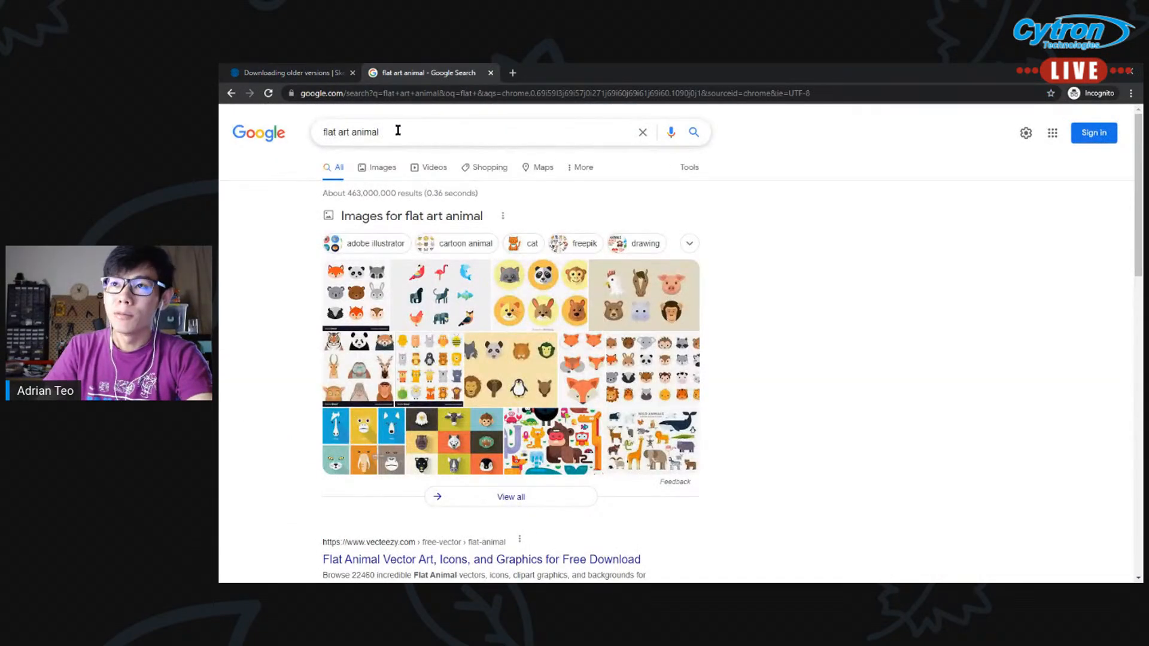
left_click_drag(350, 131, 325, 132)
left_click(349, 137)
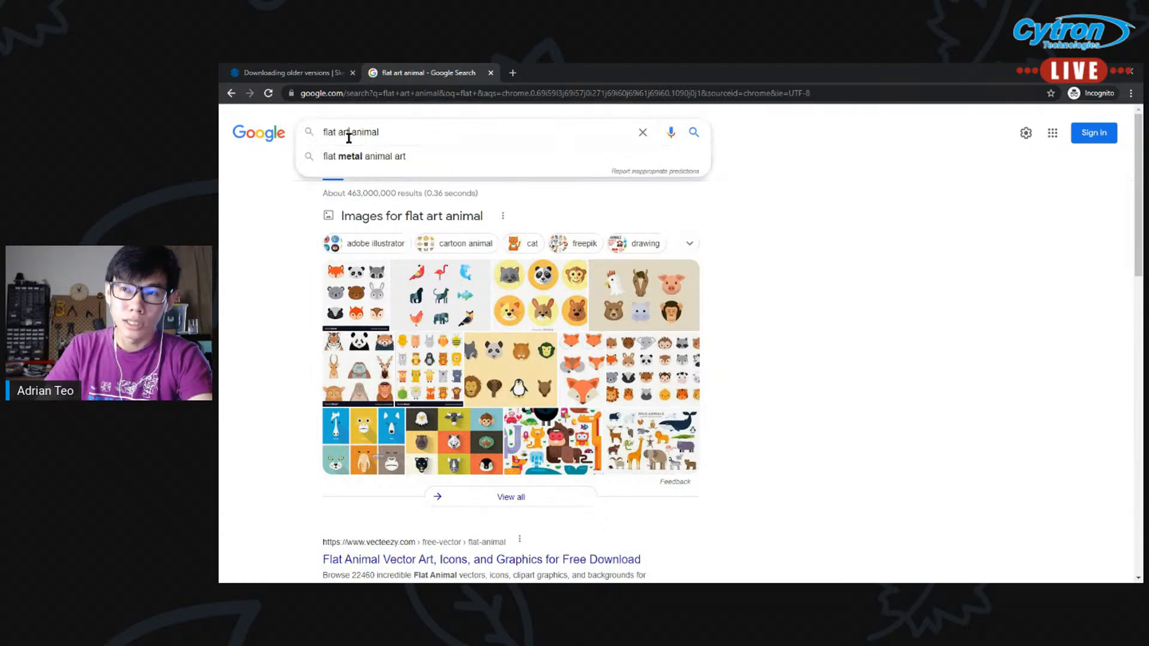
left_click_drag(380, 133, 351, 133)
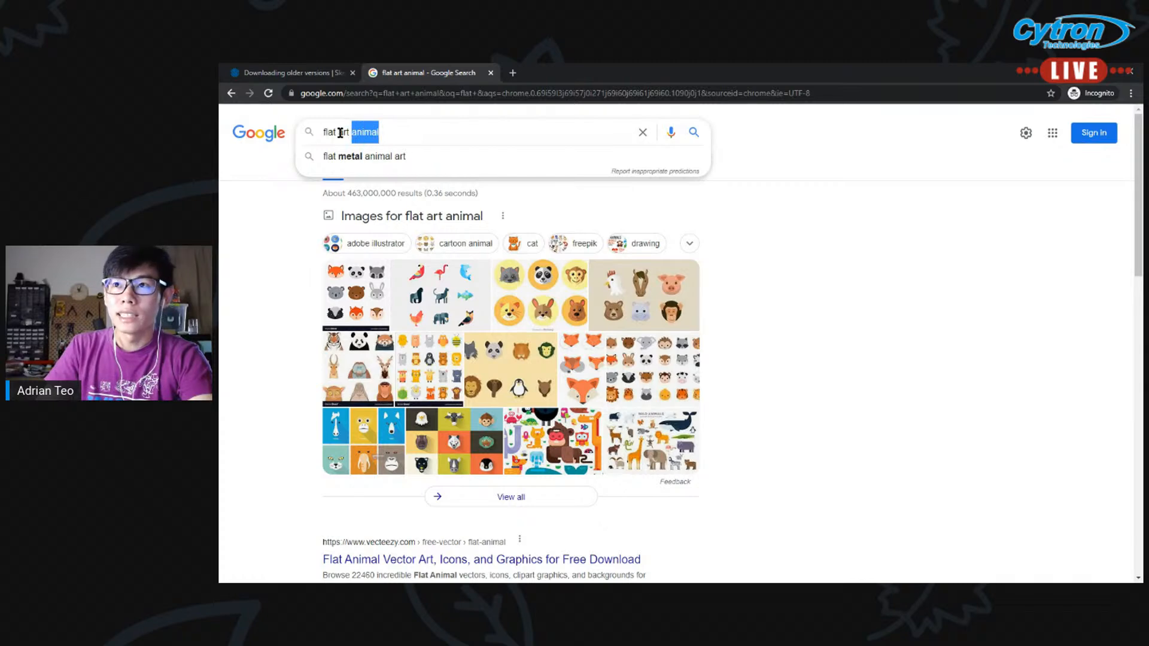
left_click(381, 133)
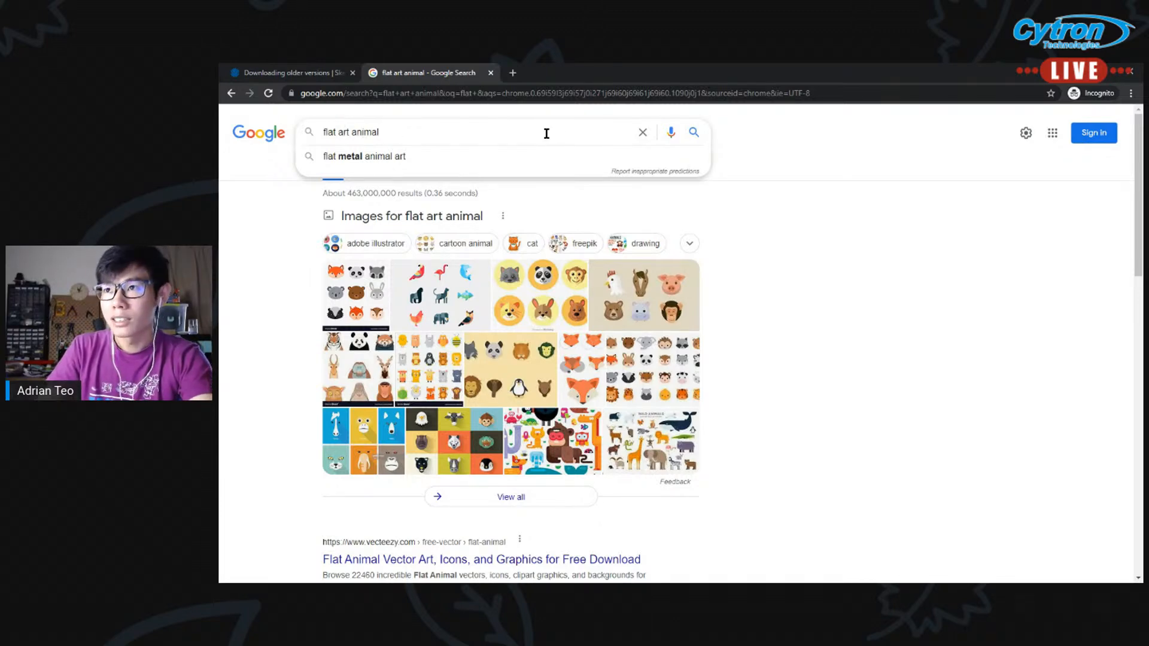
left_click(290, 239)
left_click(372, 168)
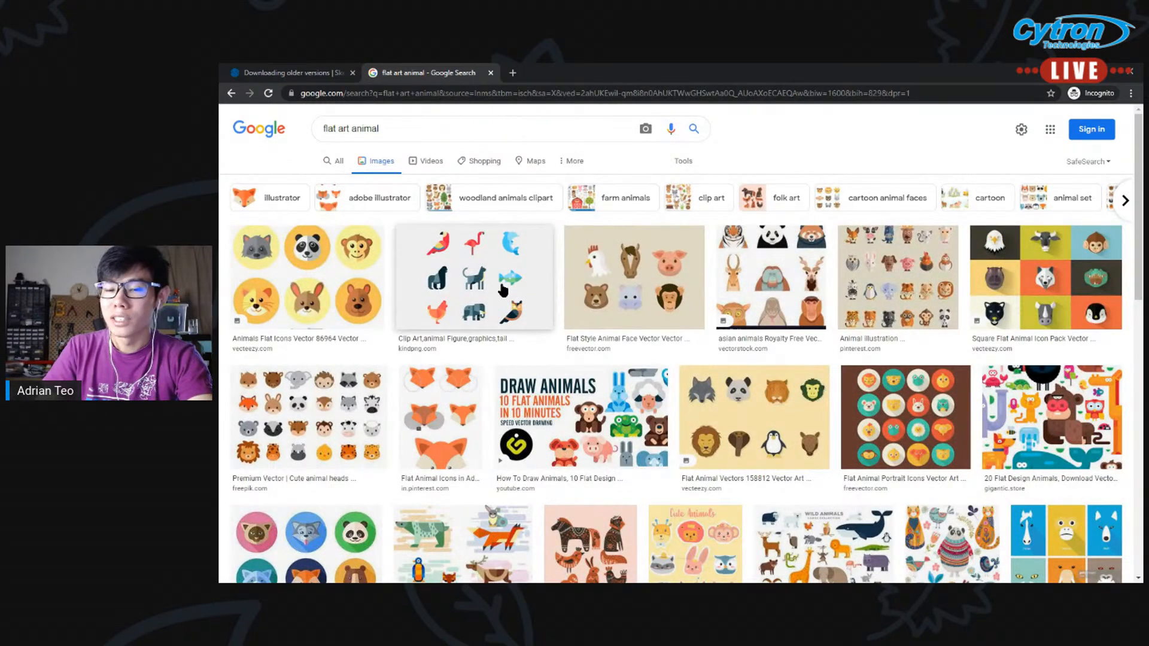
Browse the flat animal images and open the preview of the orange fox face icons from Pinterest
scroll(996, 422, "down", 2)
scroll(996, 422, "down", 7)
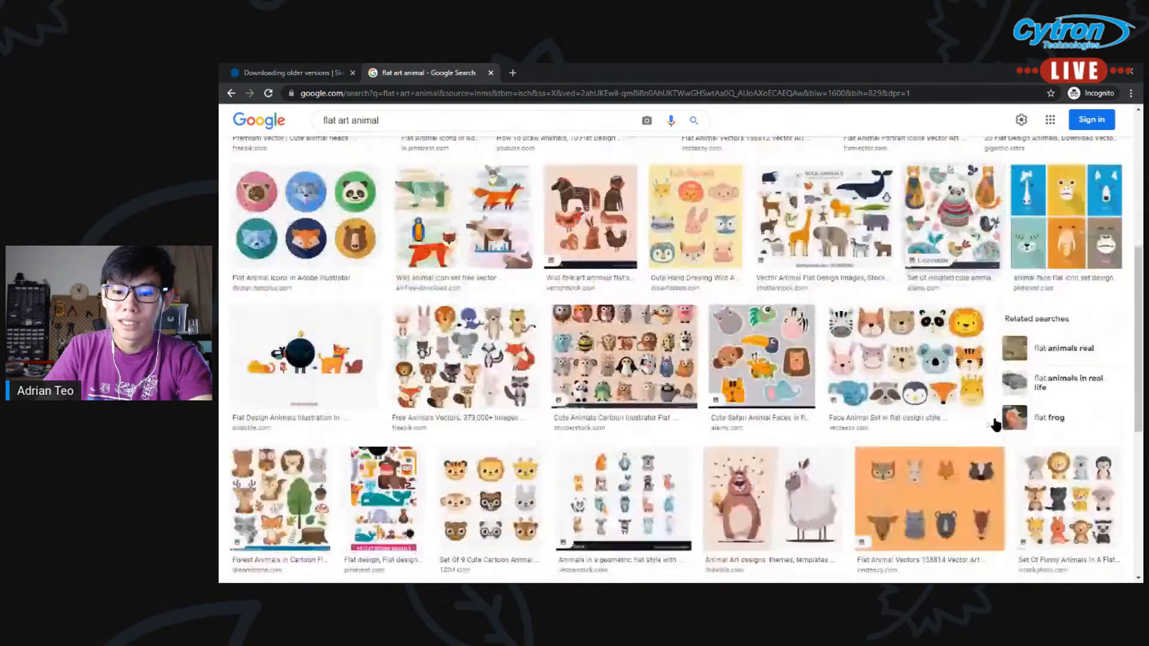
scroll(380, 314, "up", 10)
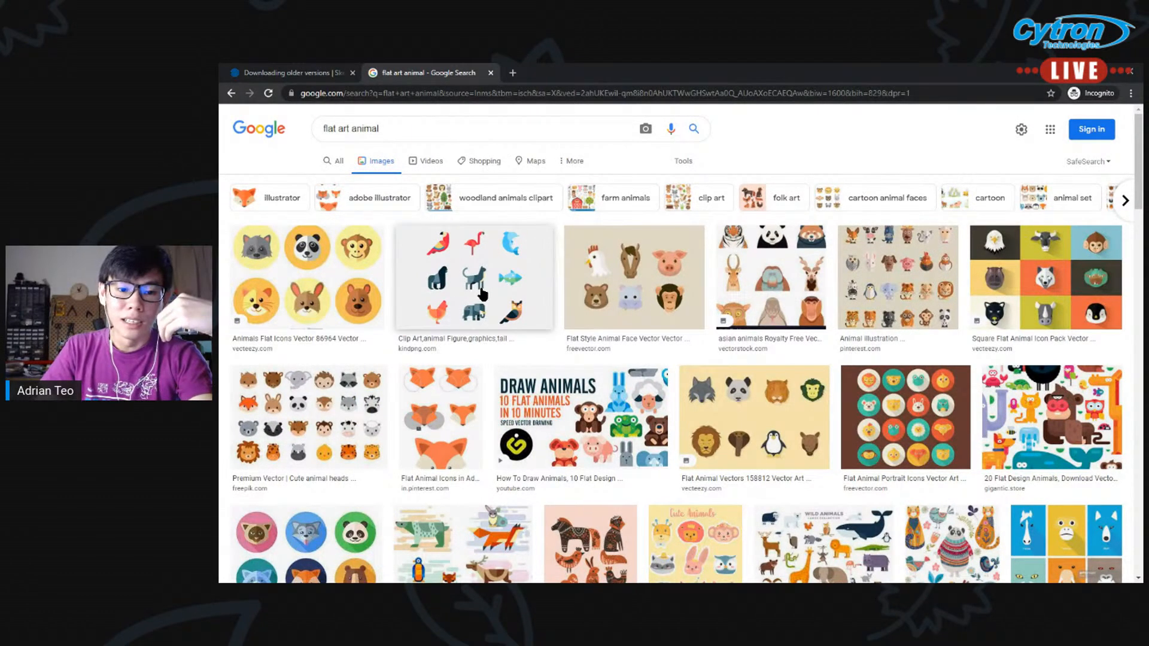
left_click(334, 408)
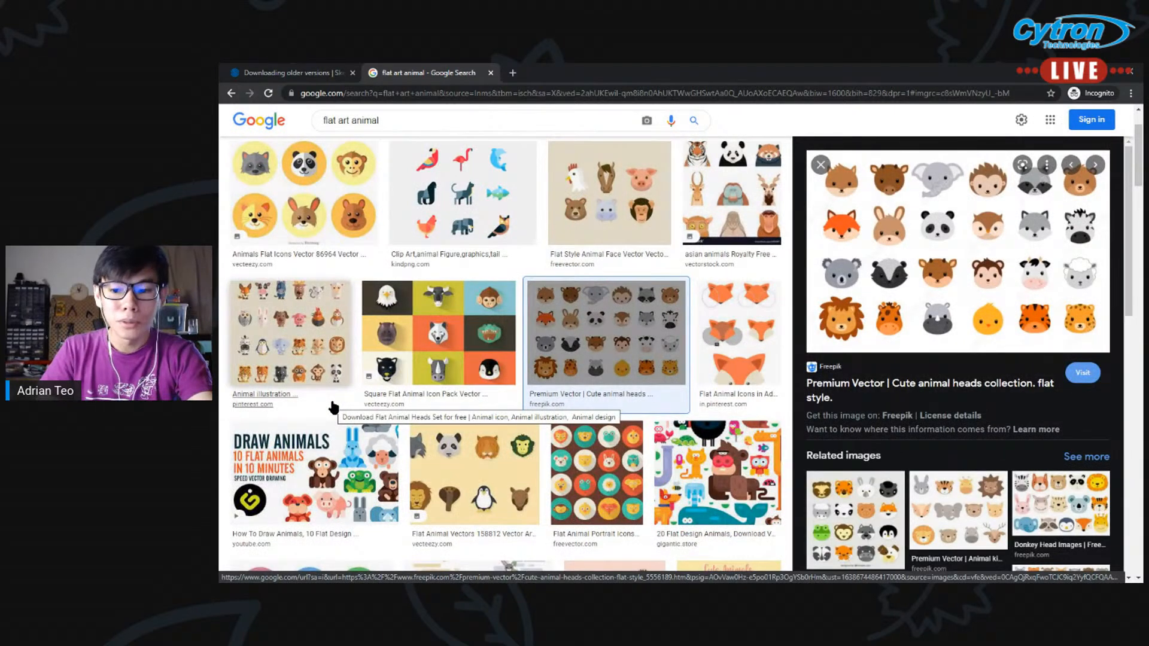
left_click(760, 319)
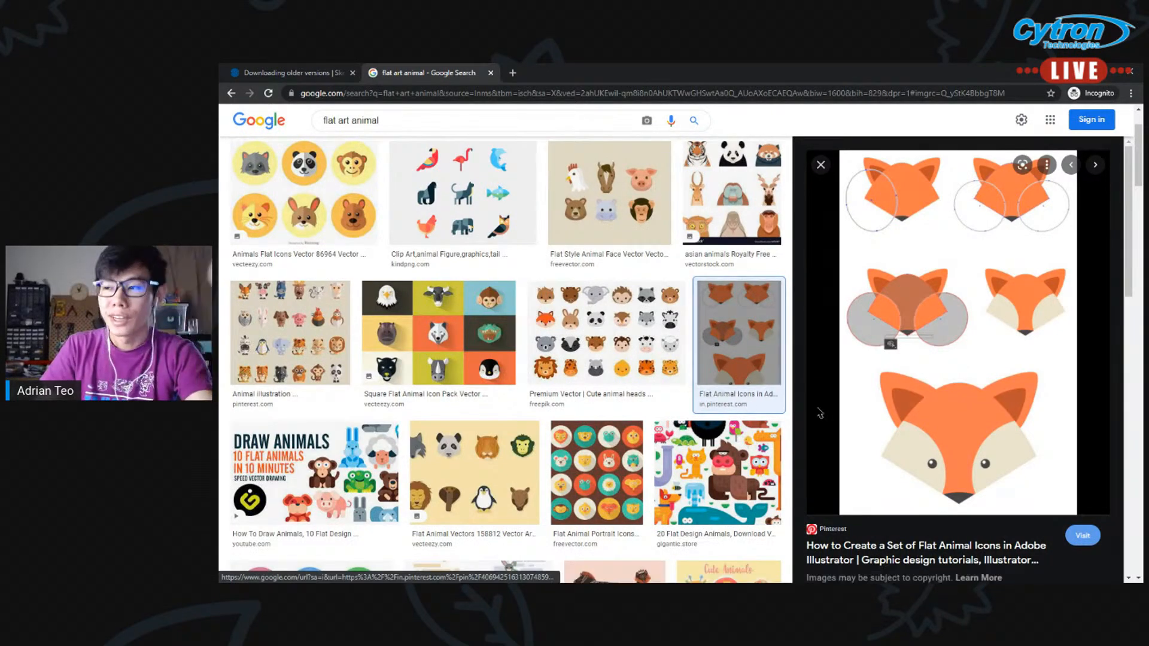
scroll(724, 395, "up", 3)
scroll(933, 414, "down", 3)
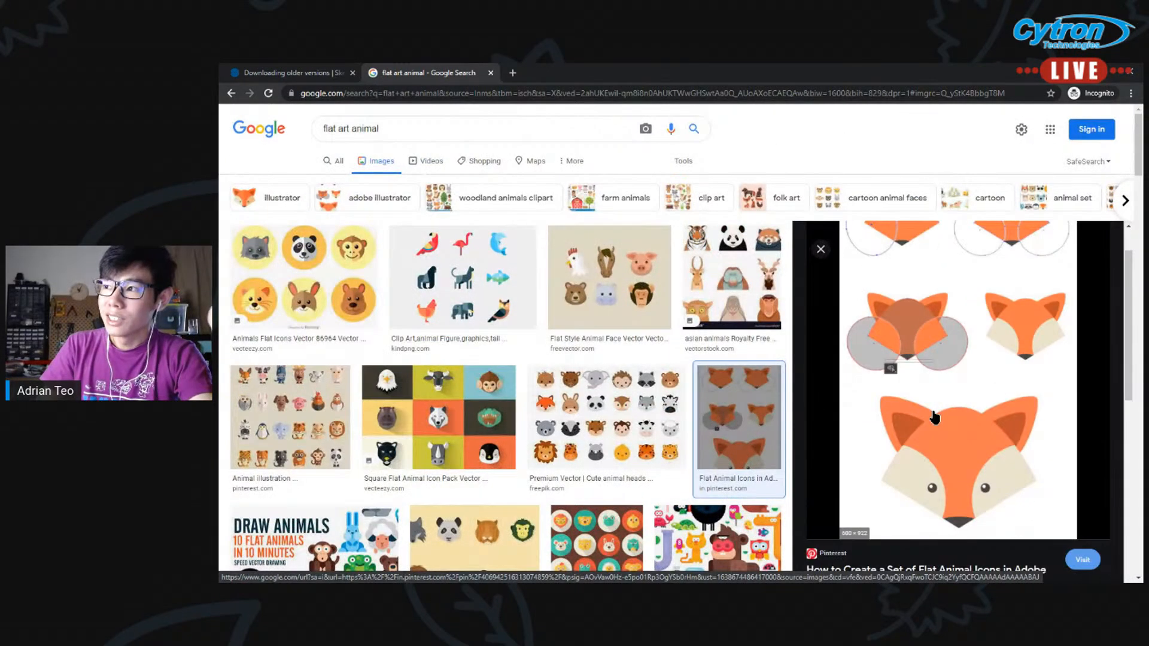
scroll(953, 381, "up", 2)
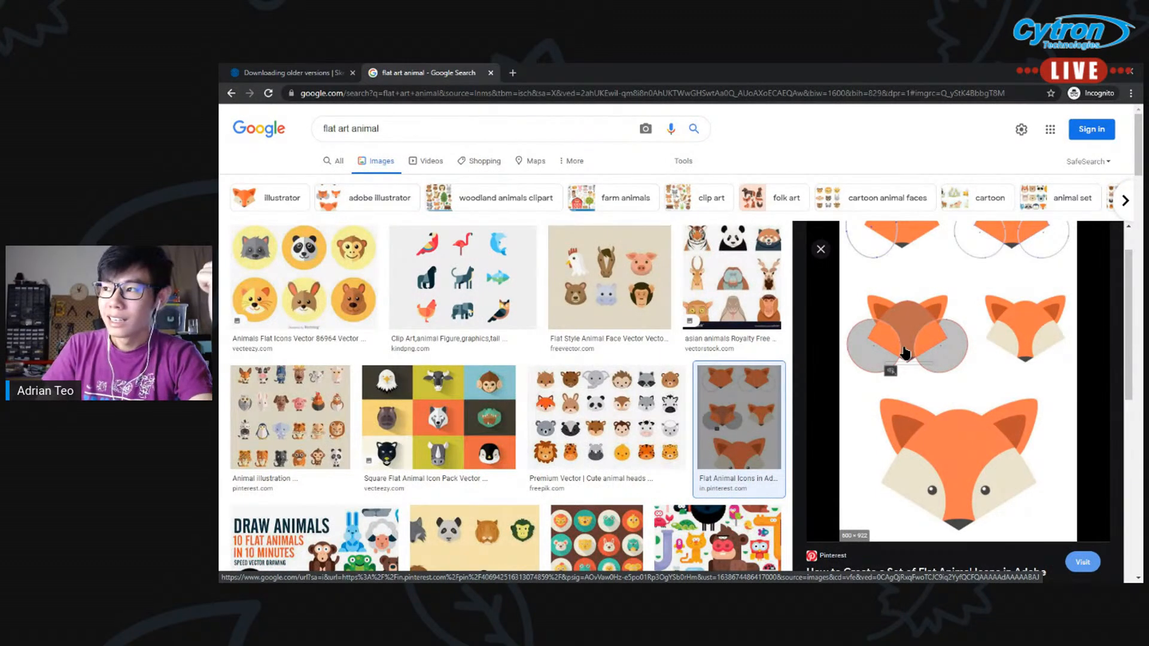
right_click(891, 278)
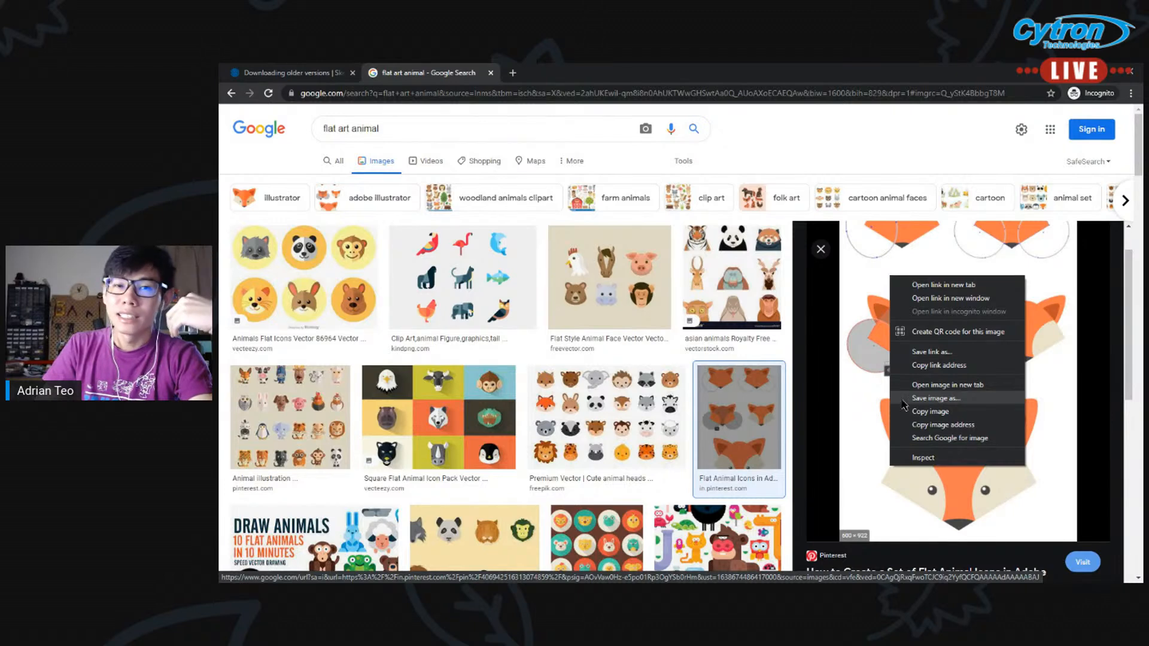
key("Escape")
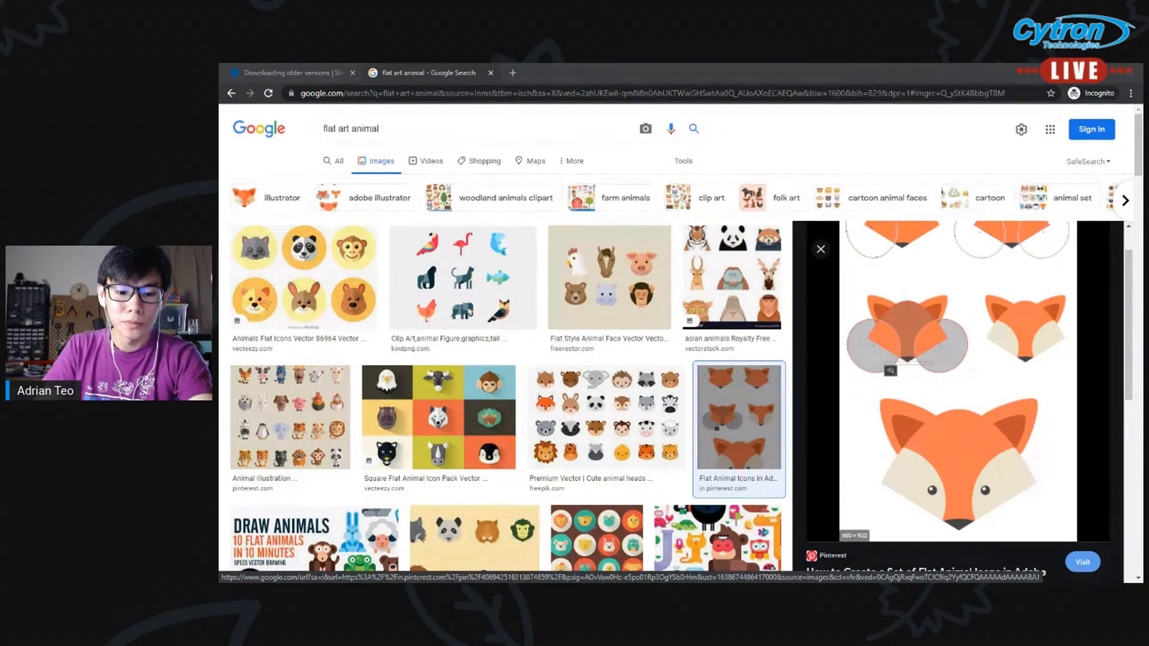
Switch to the webinar folder and place its Fox.jpg file as an image in the SketchUp model, and minimise the folder window
key("alt+Tab")
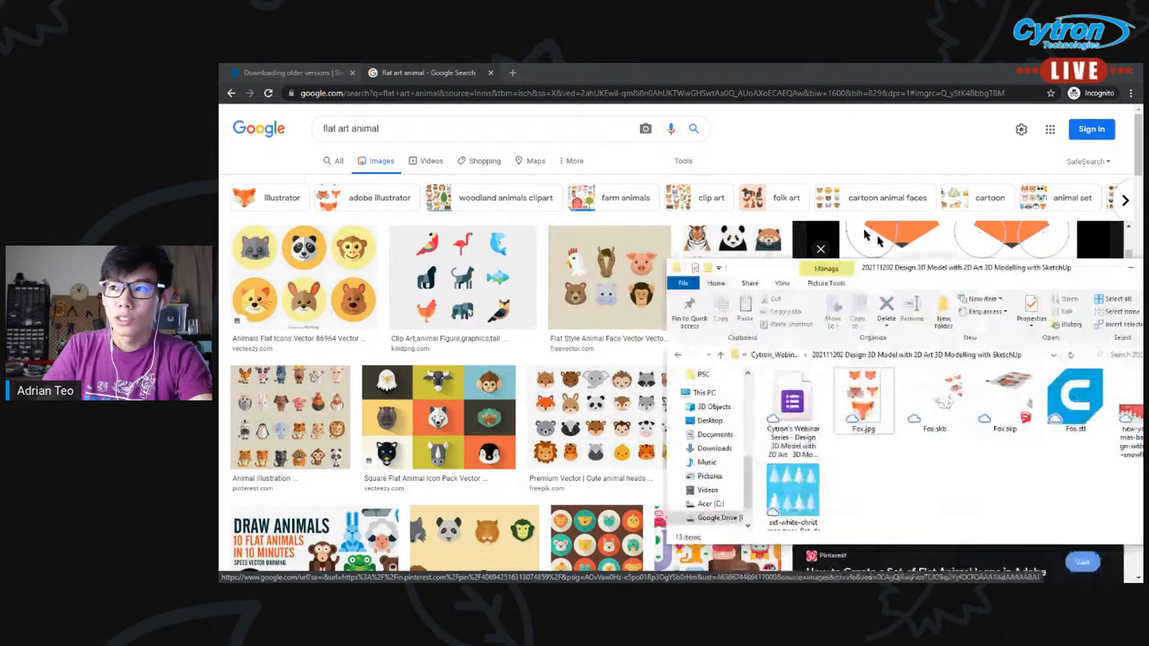
left_click(638, 358)
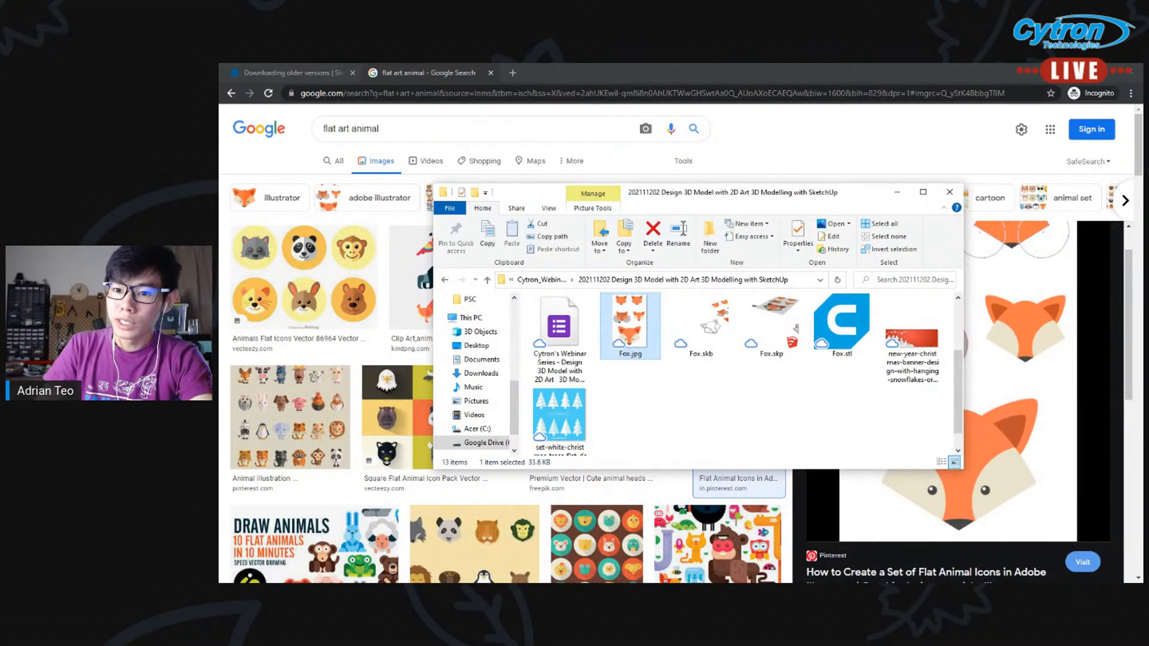
key("alt+Tab")
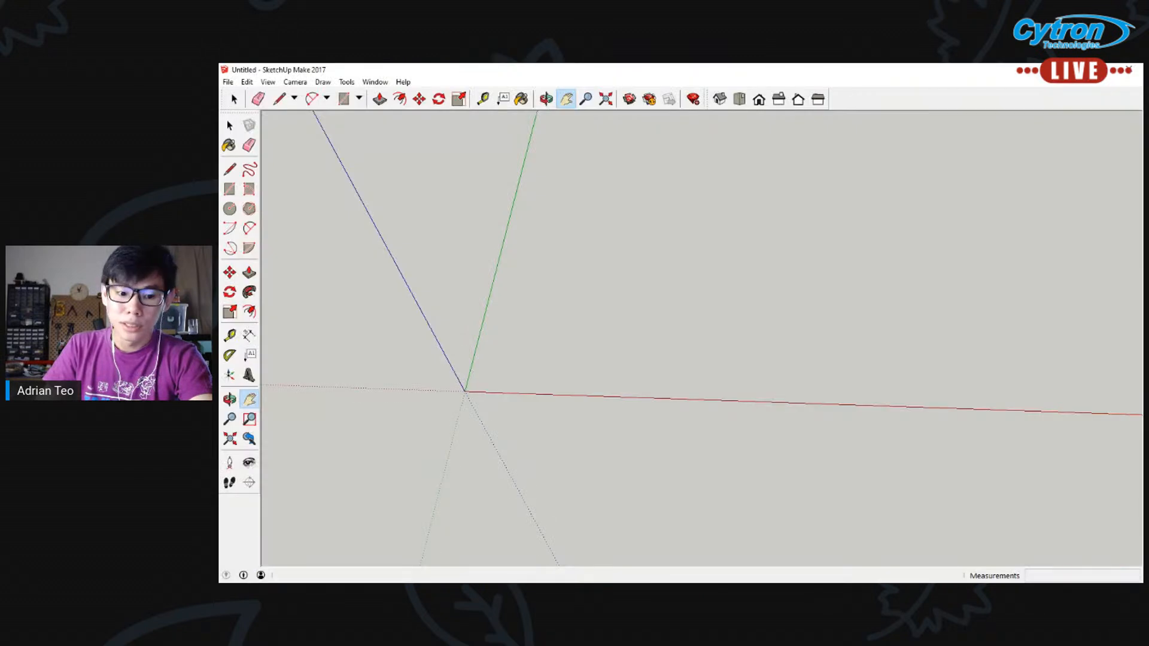
key("alt+Tab")
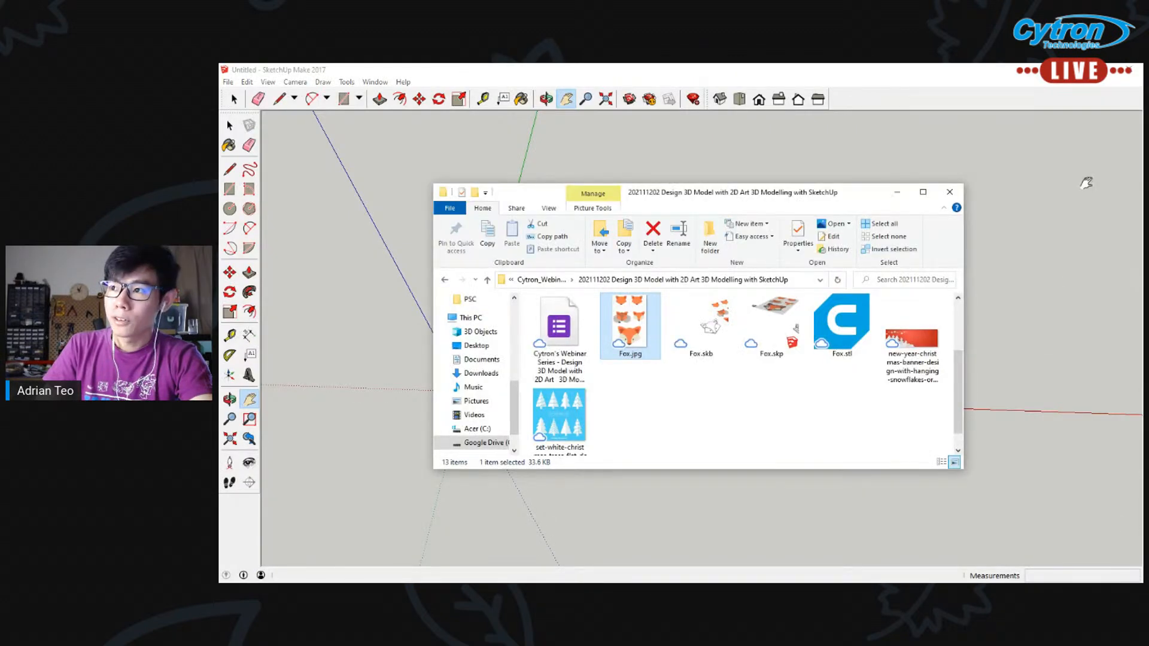
mouse_move(632, 324)
left_mouse_down()
mouse_move(454, 329)
mouse_move(389, 349)
left_mouse_up()
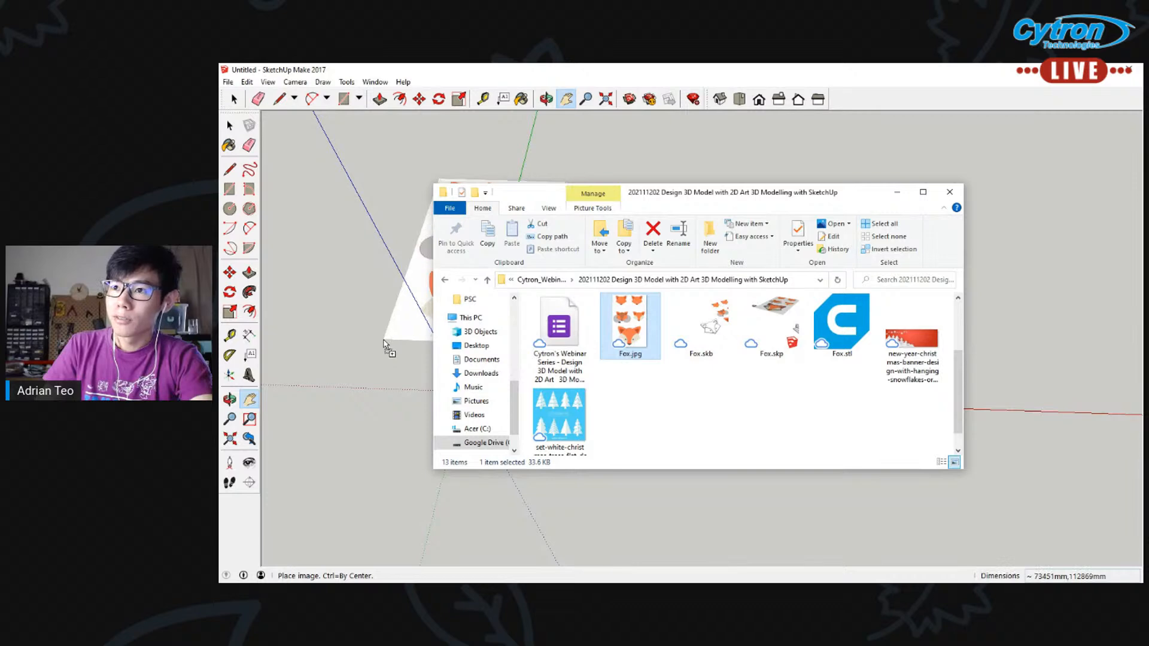
key("s")
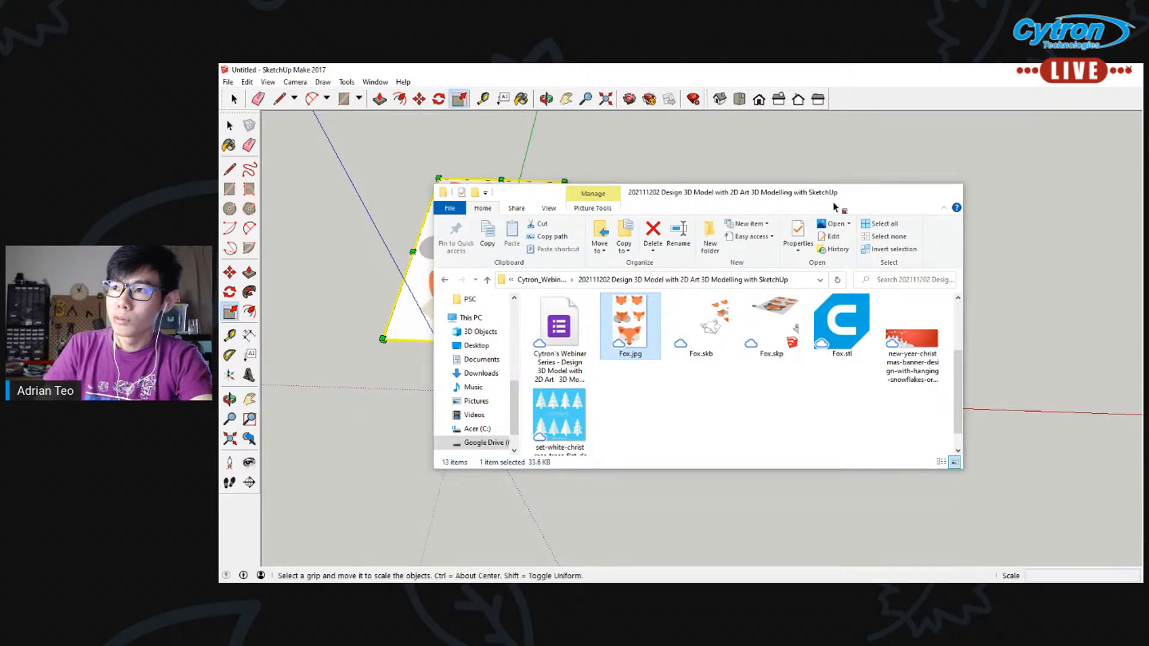
left_click(897, 192)
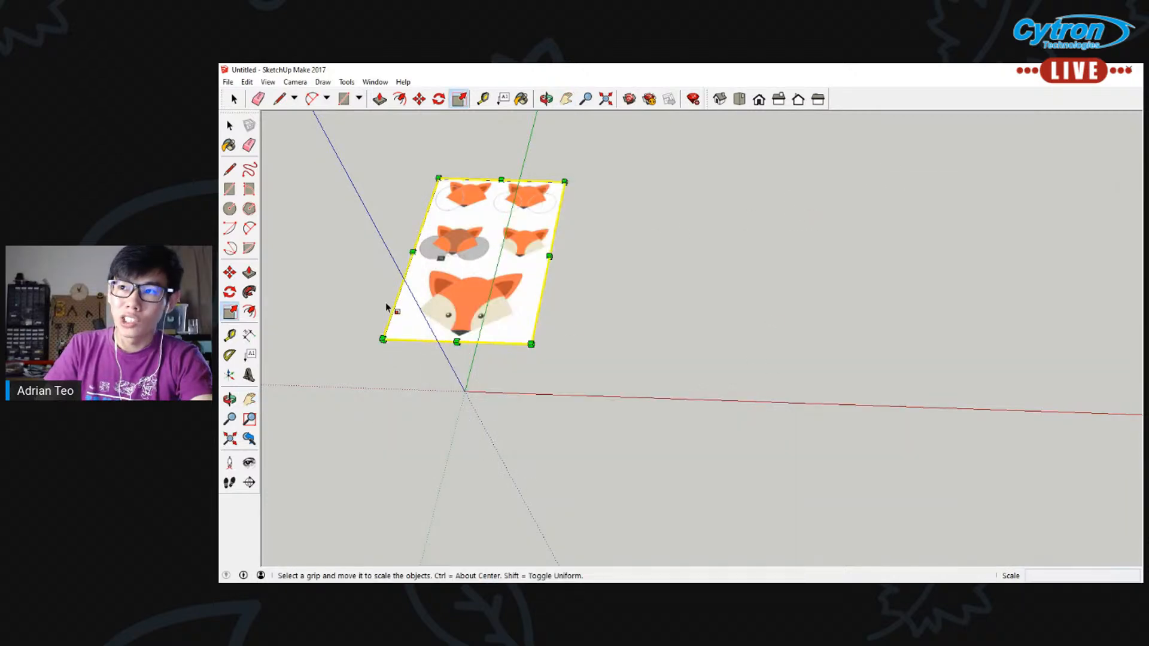
Move the fox image about 79950 mm along the red axis with the Move tool
left_click(229, 272)
left_click(468, 282)
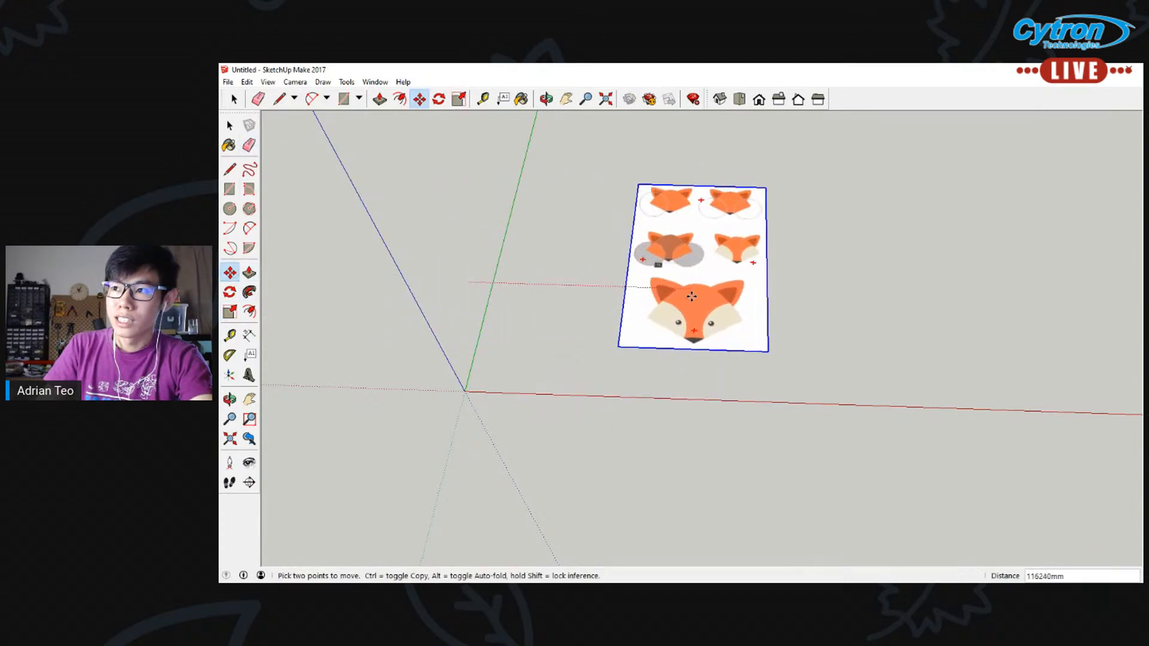
left_click(630, 290)
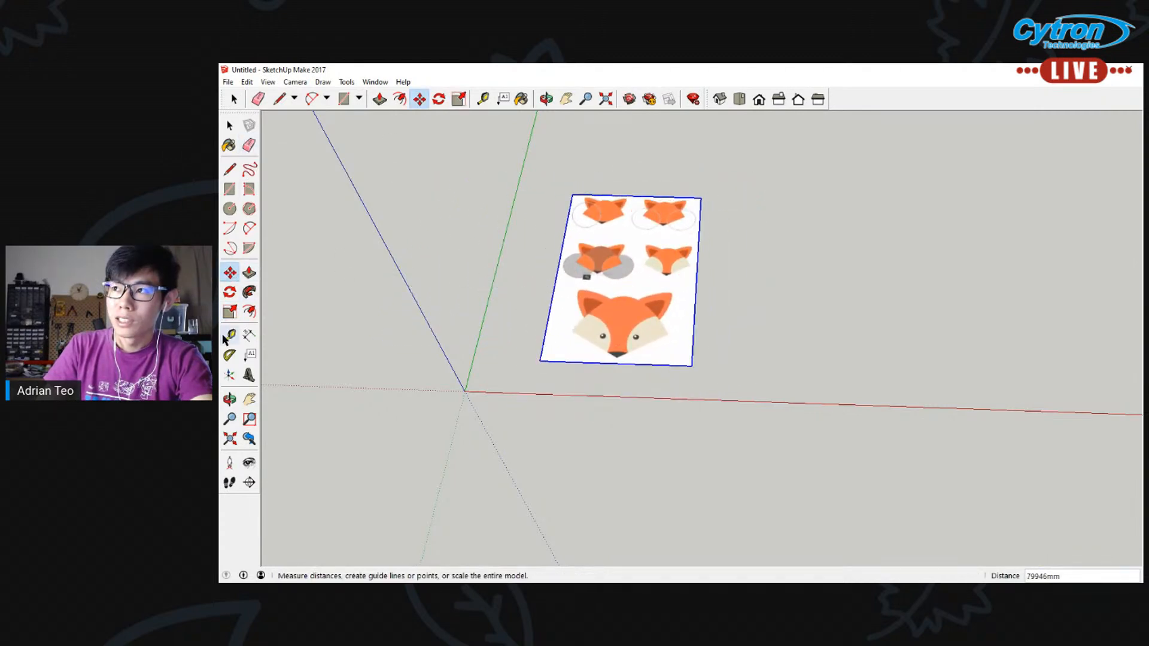
Enlarge the fox image uniformly from its far corner away from the origin with the Scale tool
left_click(230, 311)
left_click(702, 198)
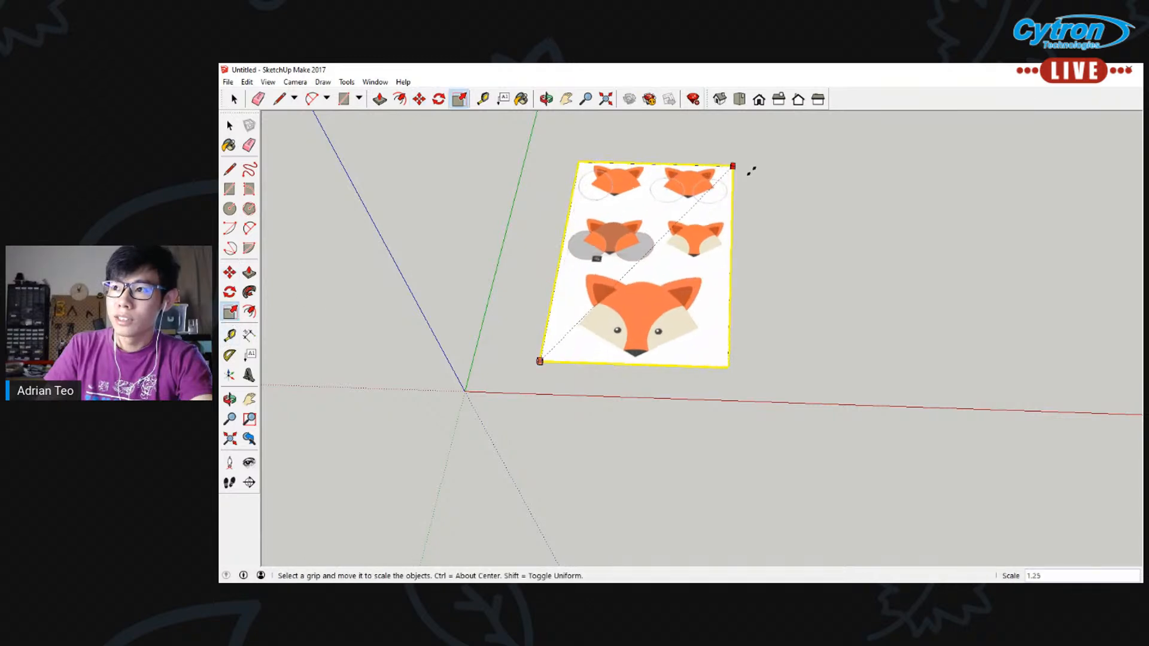
left_click(789, 148)
scroll(689, 204, "up", 2)
scroll(690, 203, "down", 1)
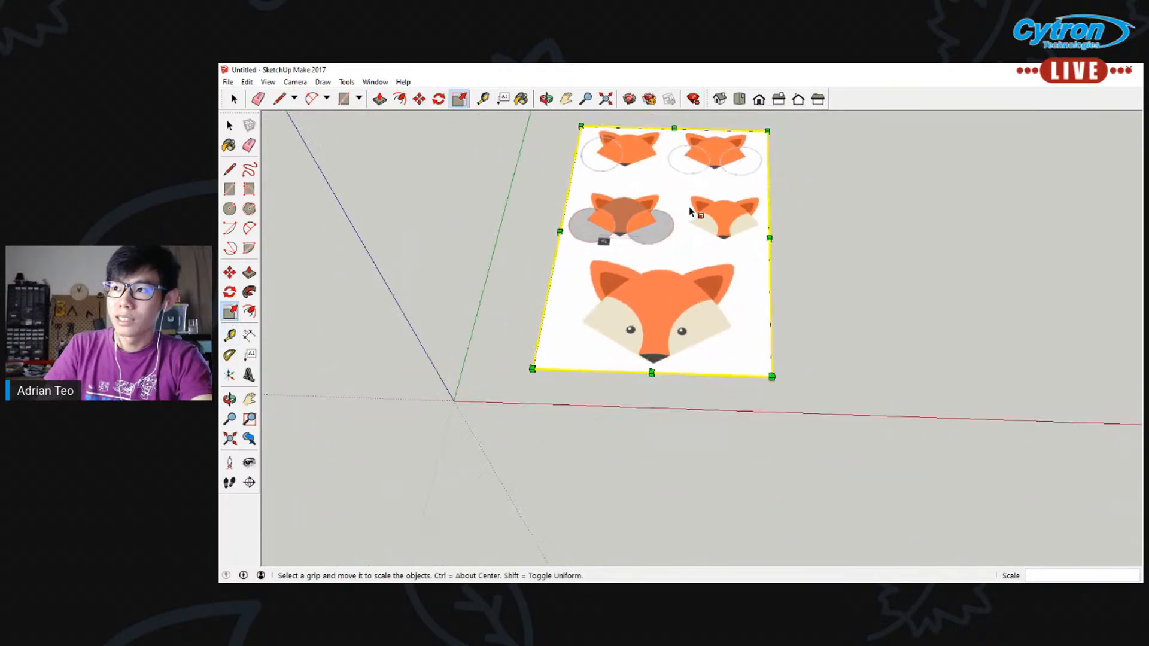
Frame the whole fox image in an angled view and clear its selection
scroll(748, 155, "down", 2)
middle_click_drag(750, 173, 647, 329)
left_click(565, 100)
left_click_drag(623, 149, 542, 277)
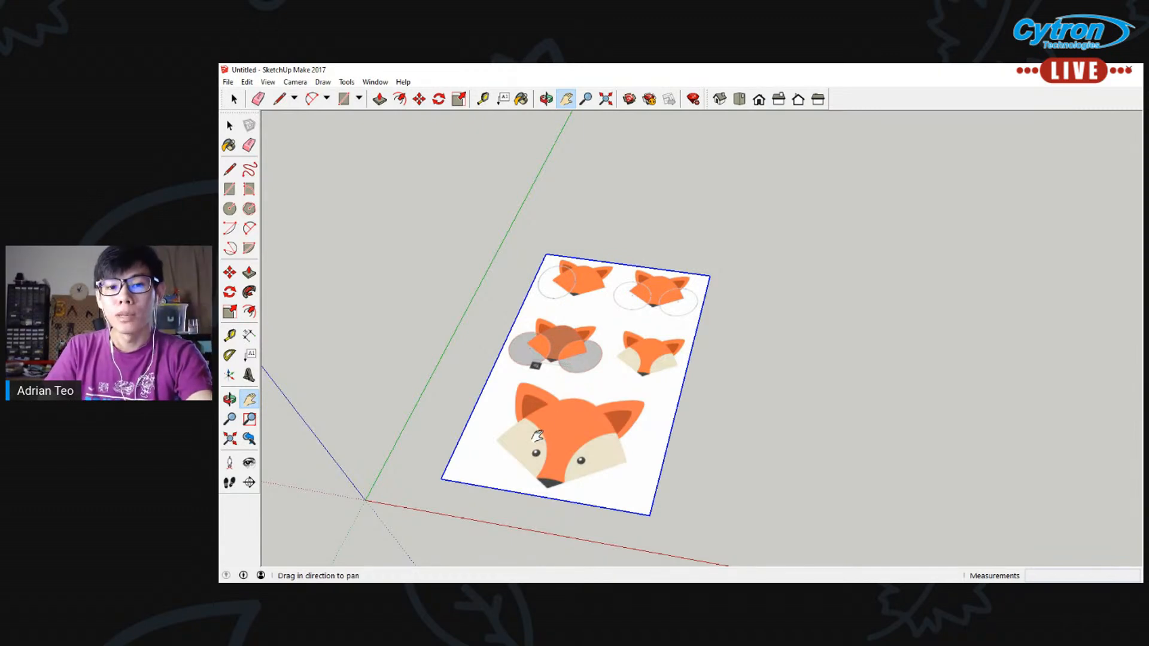
left_click(230, 125)
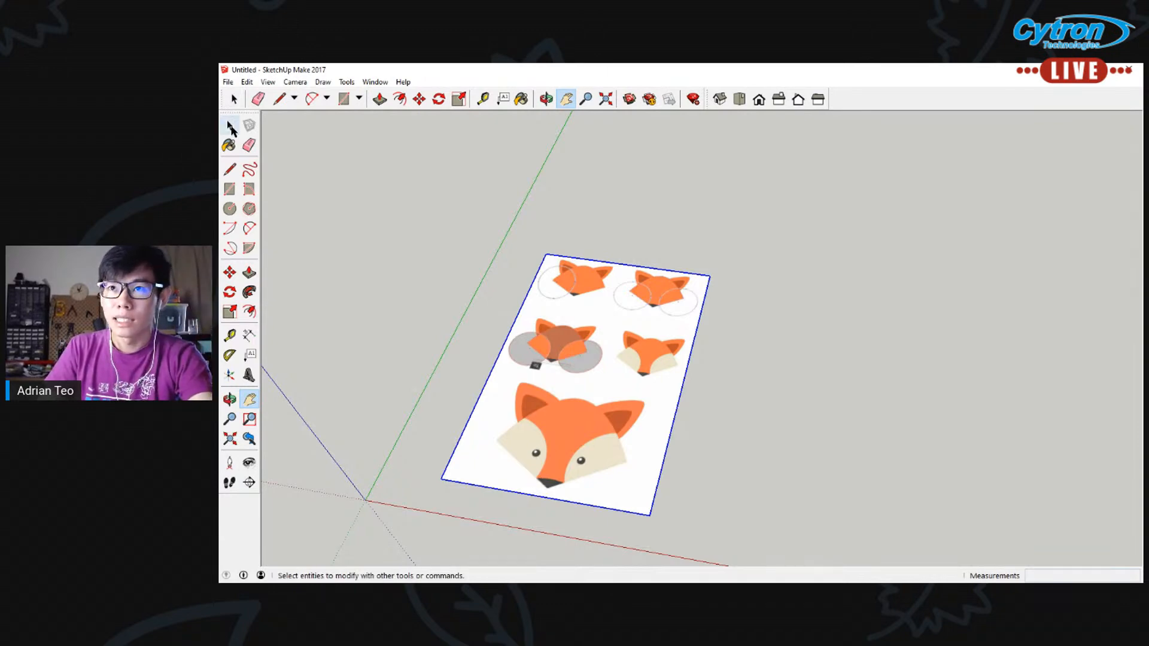
left_click(434, 364)
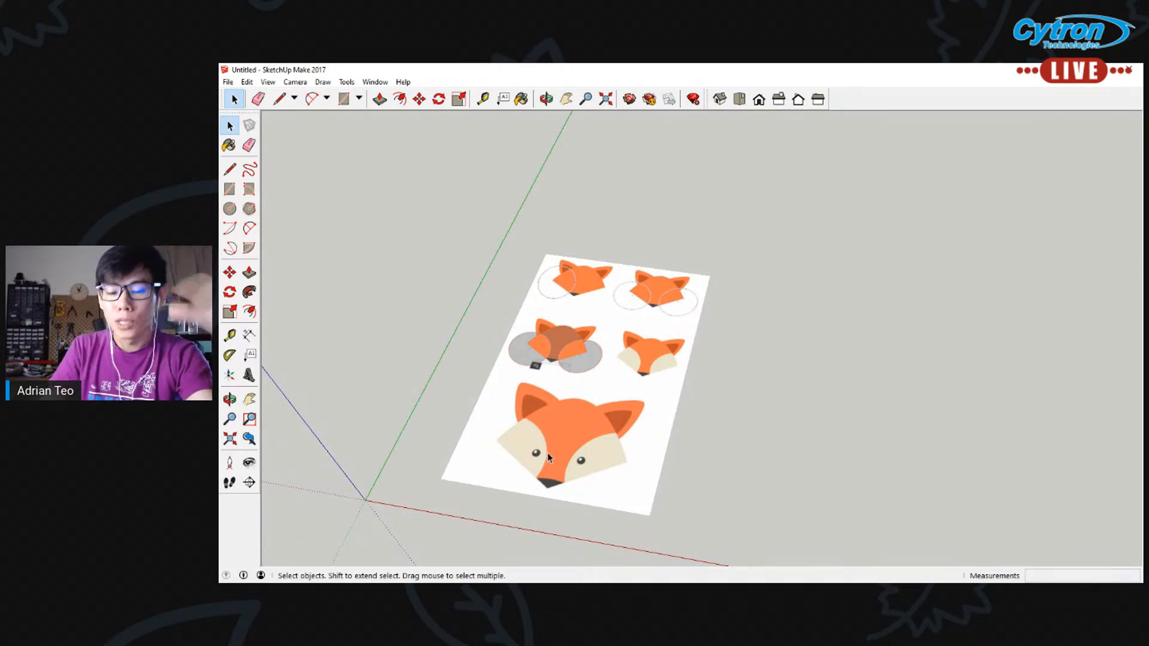
View the fox image from above and up close, and go through the front, right, back, left and isometric standard views
scroll(573, 505, "up", 2)
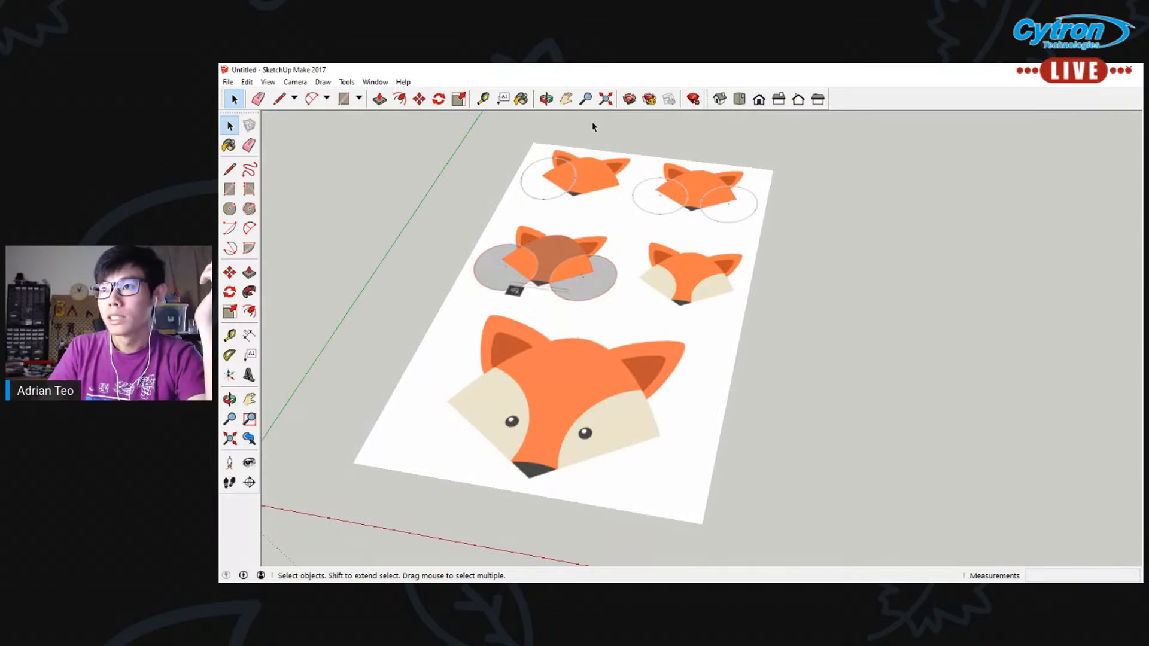
middle_click_drag(672, 232, 628, 244)
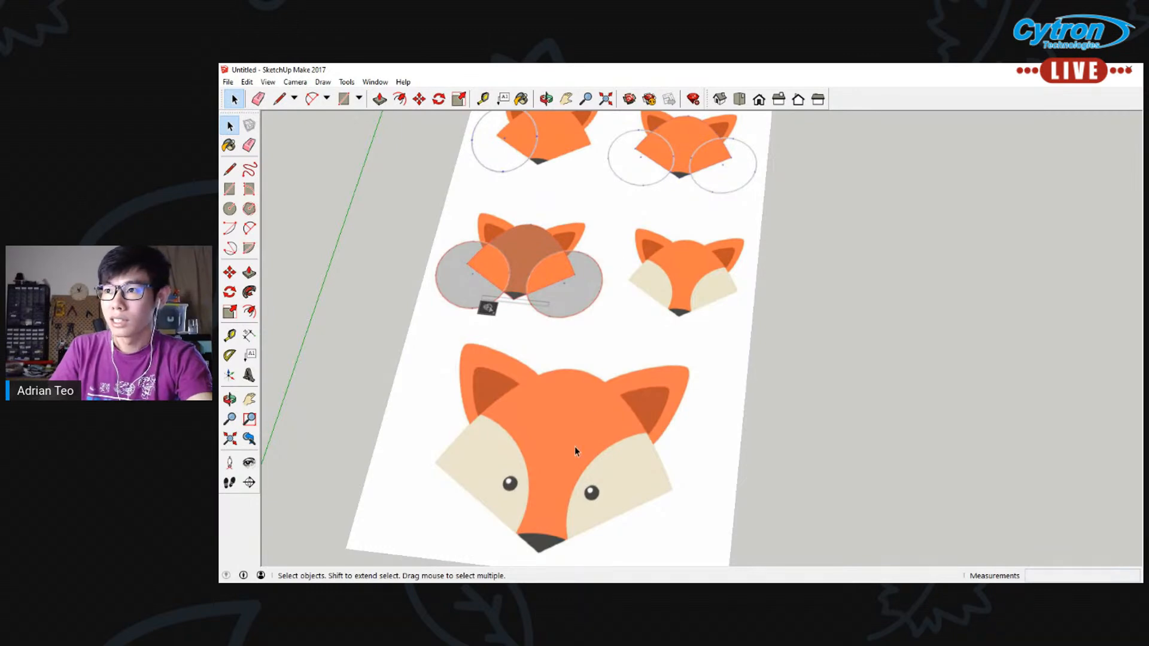
middle_click_drag(539, 423, 554, 500)
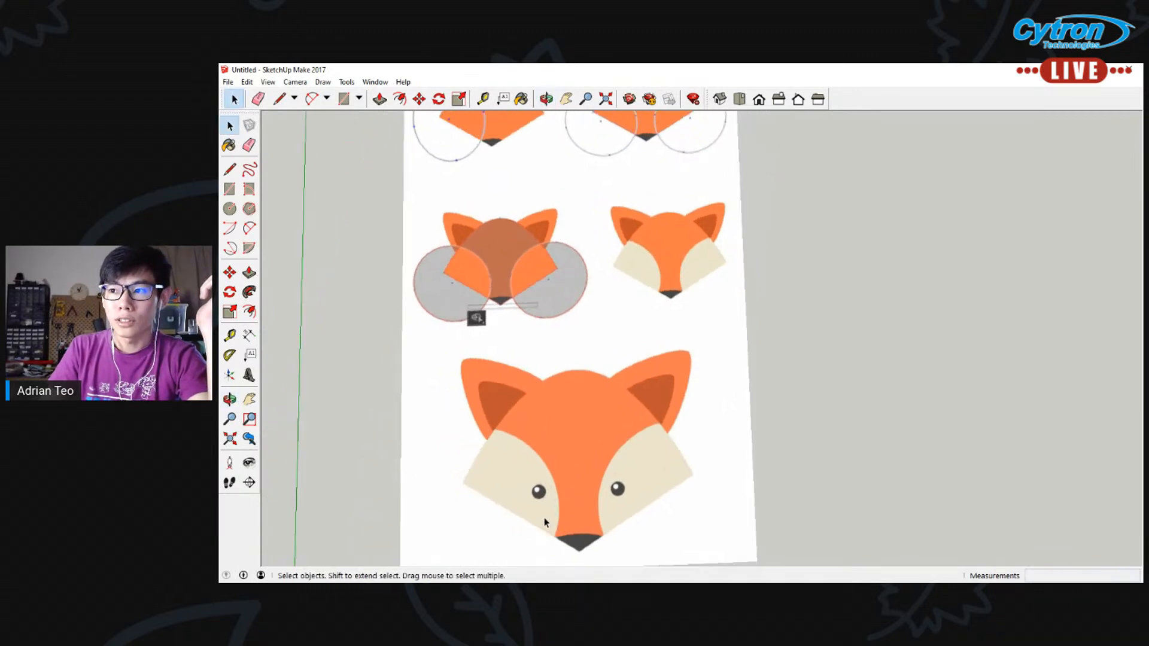
scroll(548, 515, "up", 2)
middle_click_drag(744, 429, 715, 299)
left_click(759, 99)
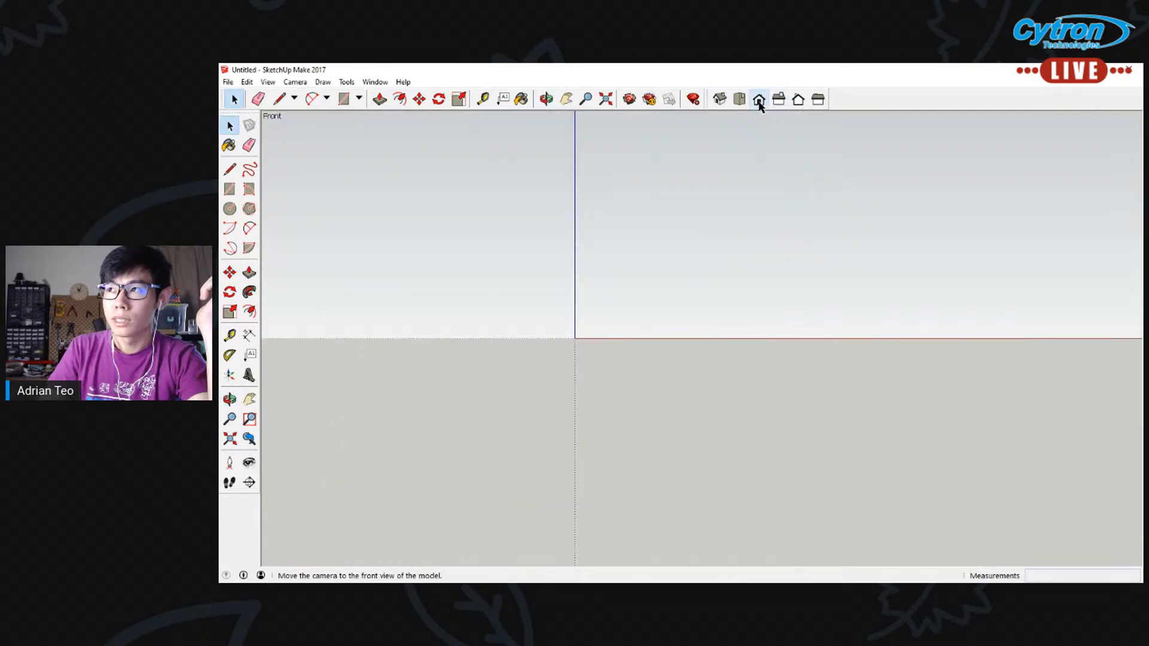
left_click(778, 101)
left_click(799, 100)
left_click(819, 100)
left_click(719, 99)
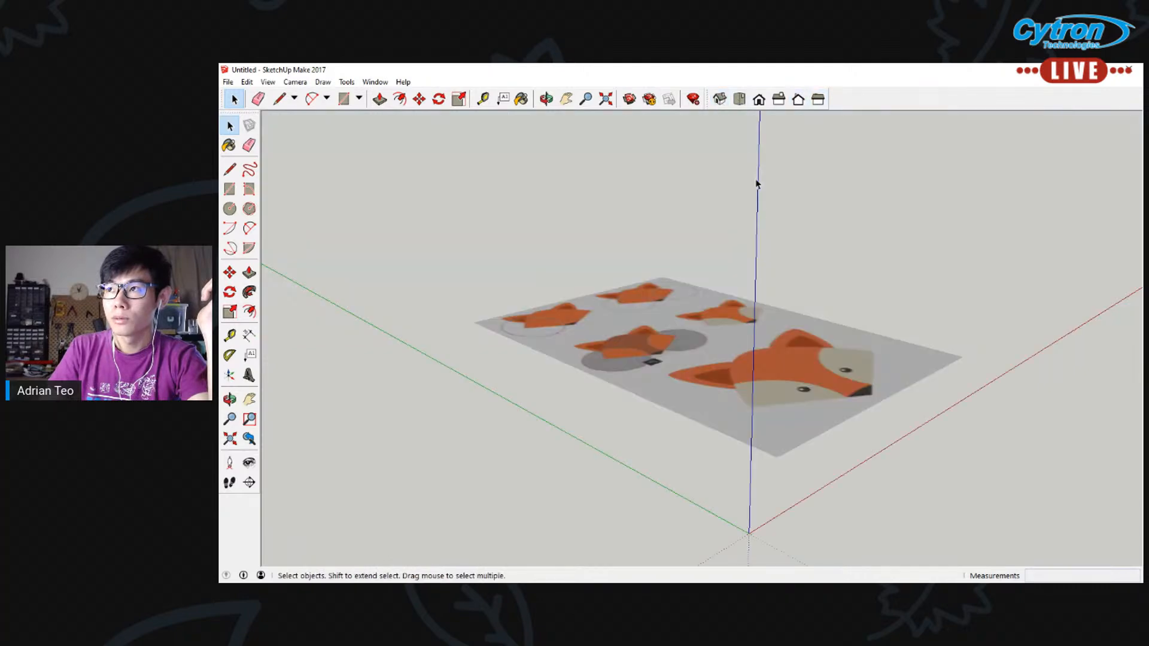
Orbit to look down on the fox image and zoom in on the large fox face
middle_click_drag(890, 269, 682, 401)
left_click(566, 99)
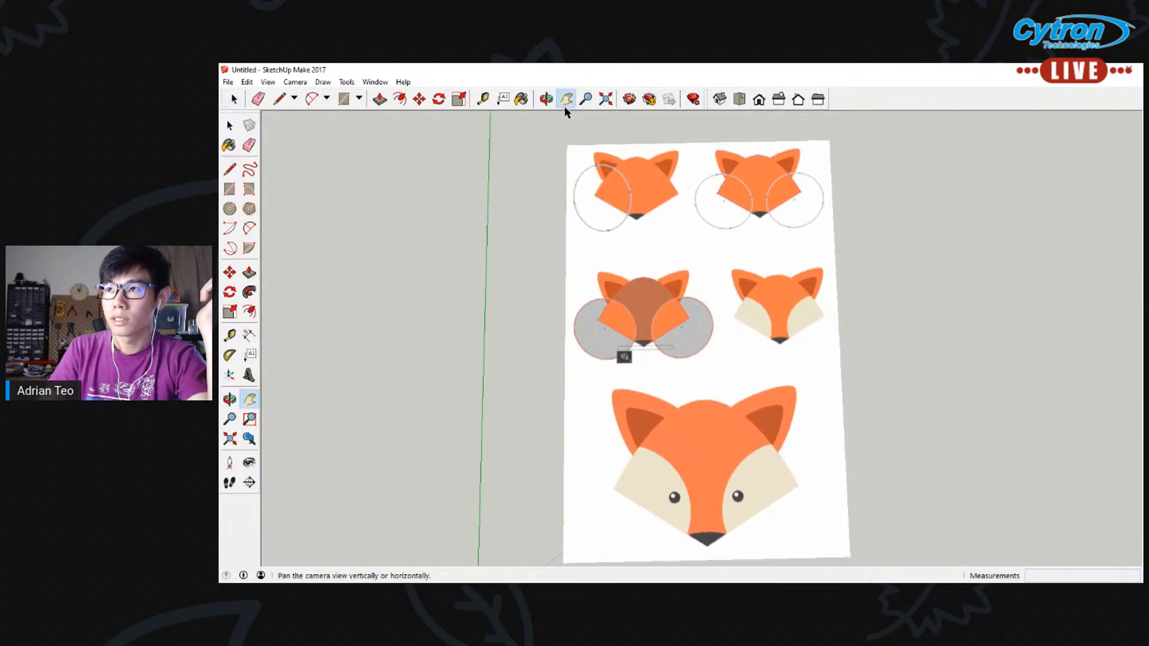
left_click_drag(748, 428, 649, 330)
scroll(649, 330, "up", 3)
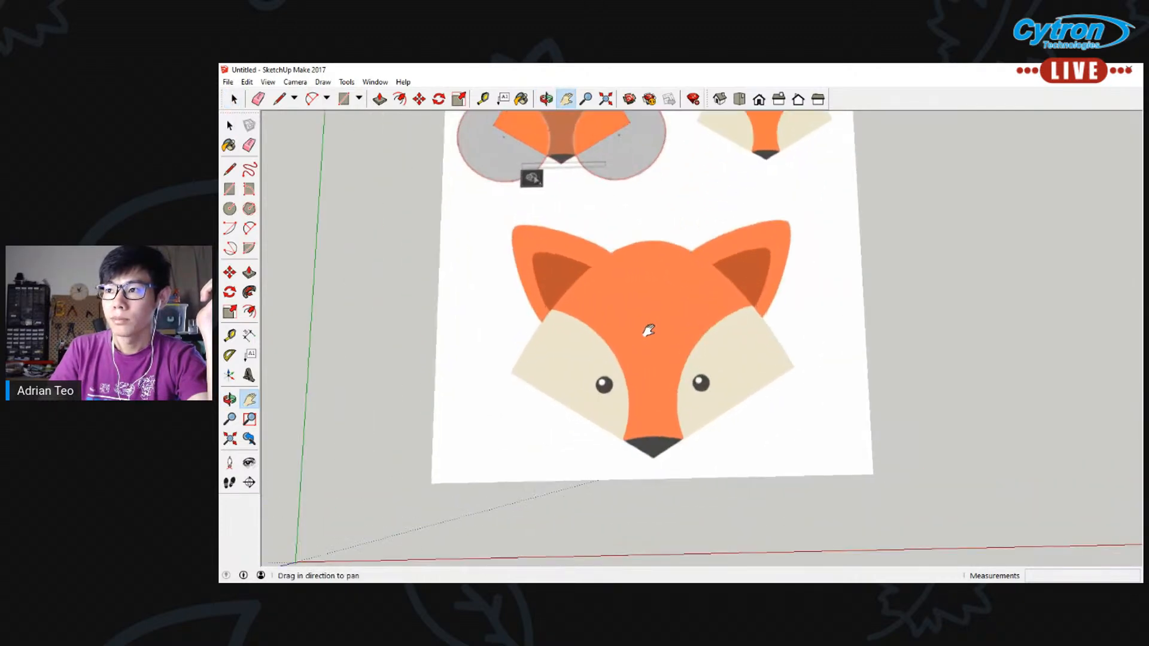
middle_click_drag(687, 290, 677, 312)
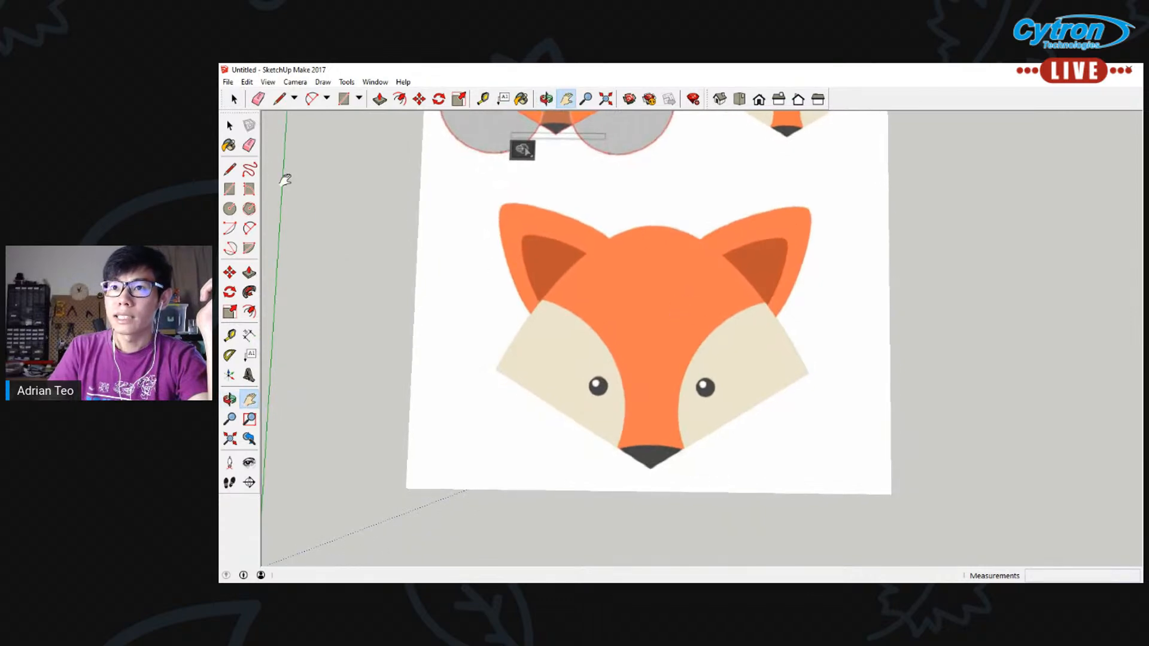
Try out the Line, Rectangle and Circle tools beside the large fox face, cancelling each shape before it is completed
left_click(228, 172)
left_click(334, 241)
key("Escape")
left_click(230, 190)
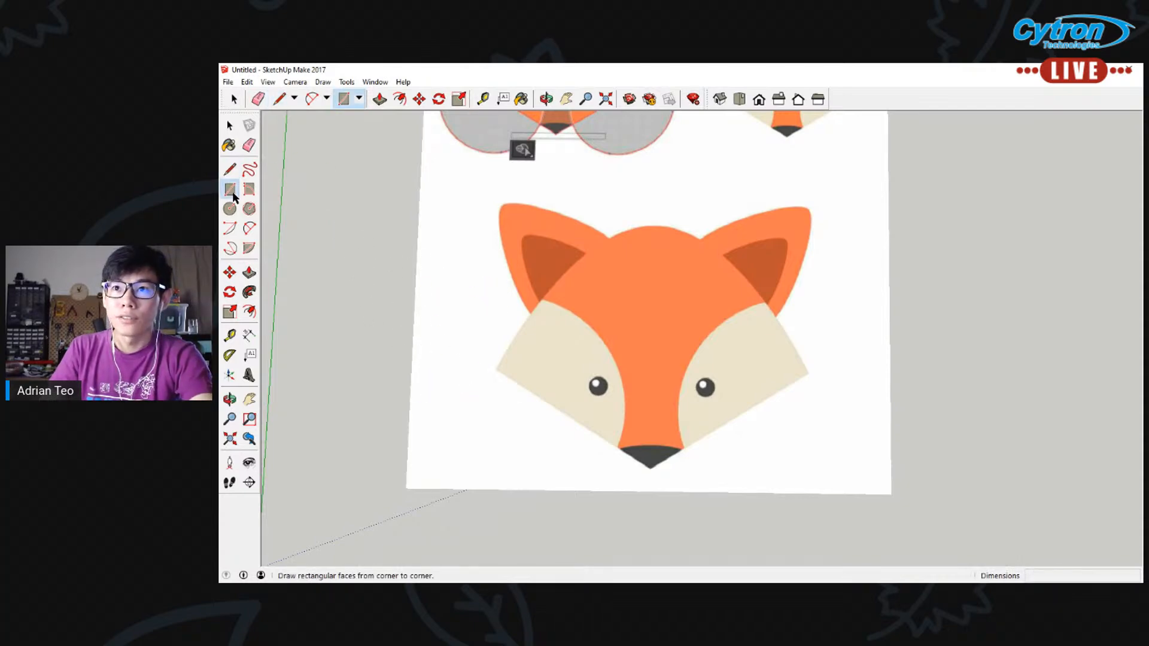
left_click(371, 238)
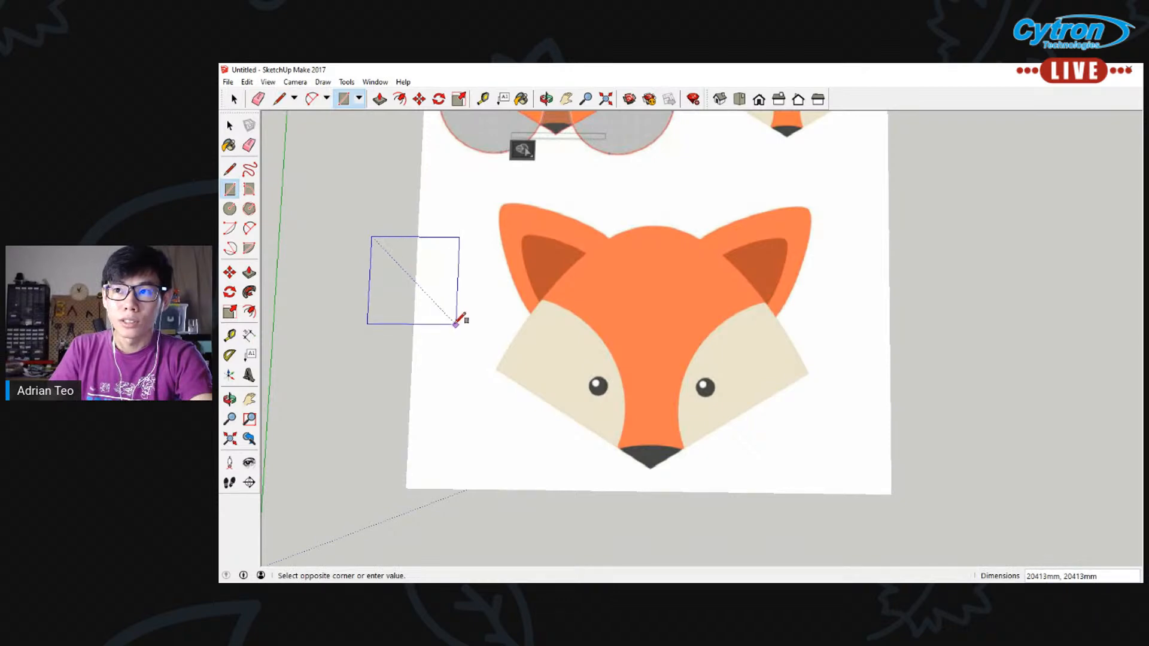
key("Escape")
left_click(230, 209)
left_click(403, 274)
key("Escape")
Try out the centre-point Arc and 2 Point Arc tools beside the fox face, cancelling each arc
left_click(230, 228)
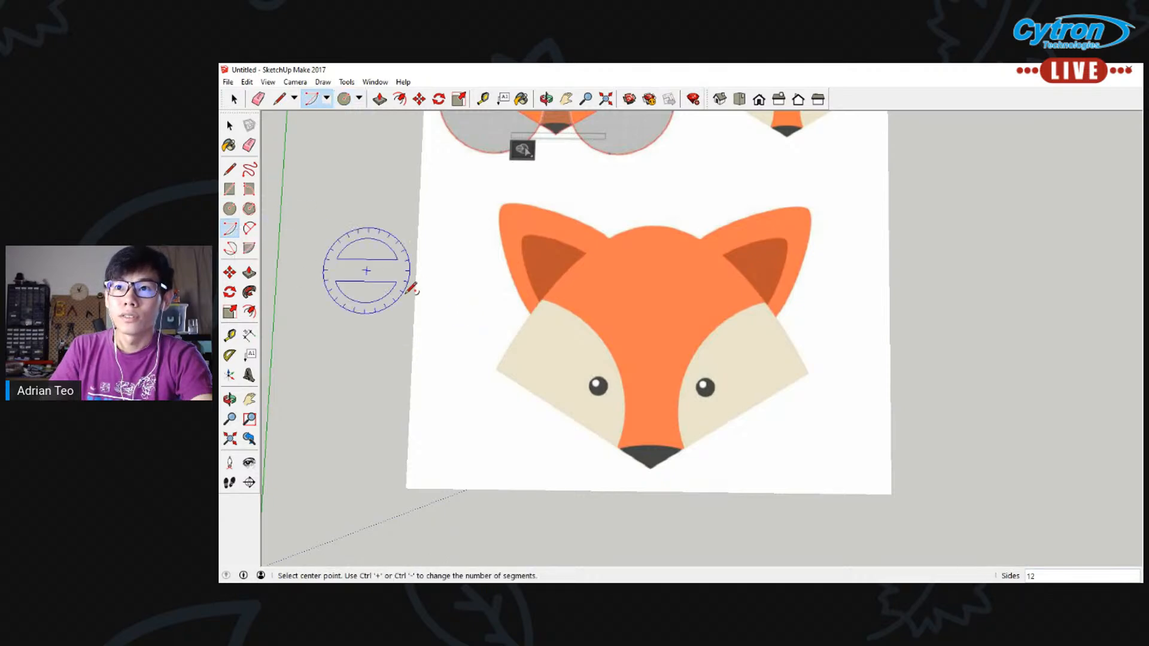
left_click(398, 274)
left_click(477, 288)
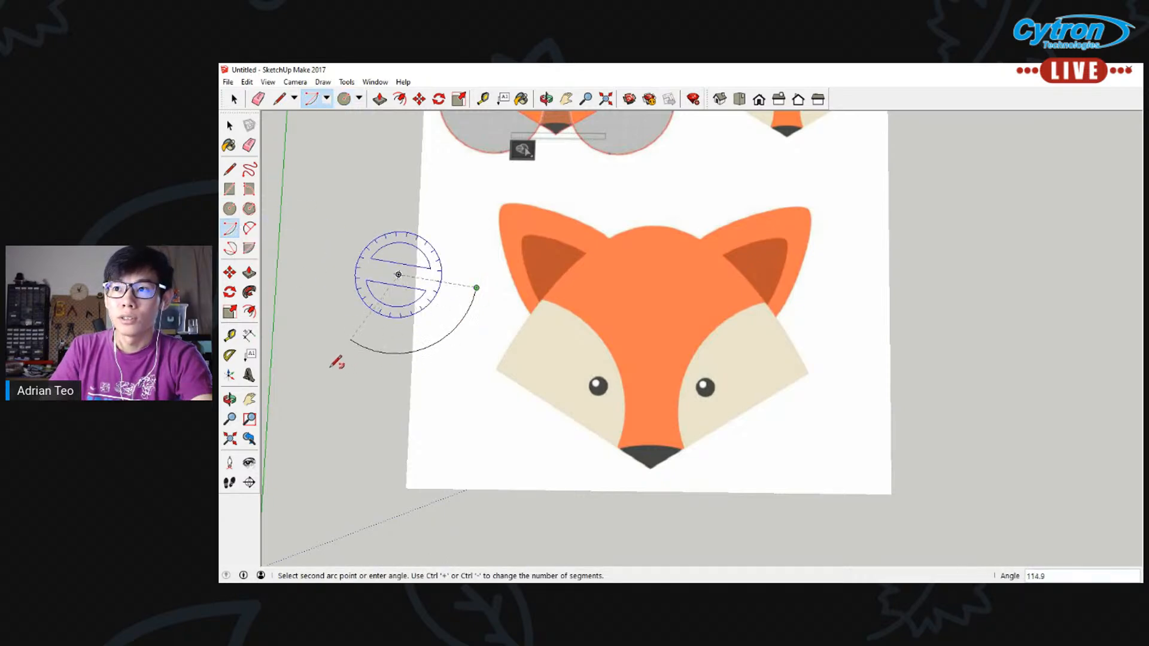
key("Escape")
left_click(249, 228)
left_click(378, 333)
left_click(496, 314)
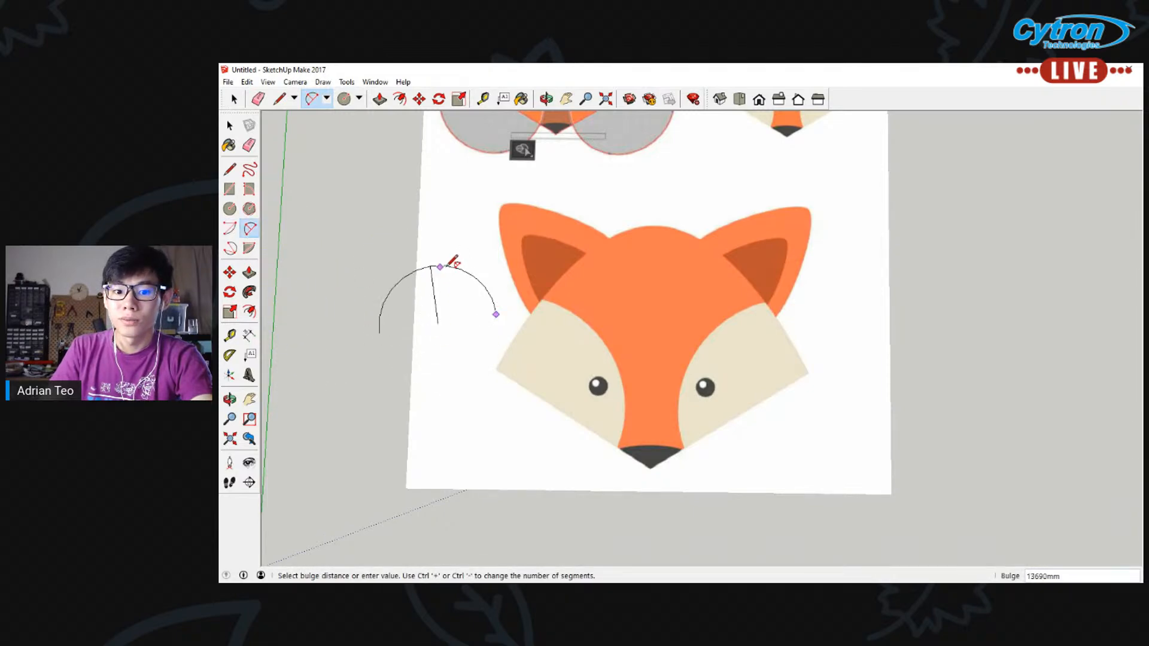
key("Escape")
Try out the 3 Point Arc and Pie tools beside the fox face, cancelling each shape
left_click(230, 248)
left_click(395, 284)
left_click(450, 371)
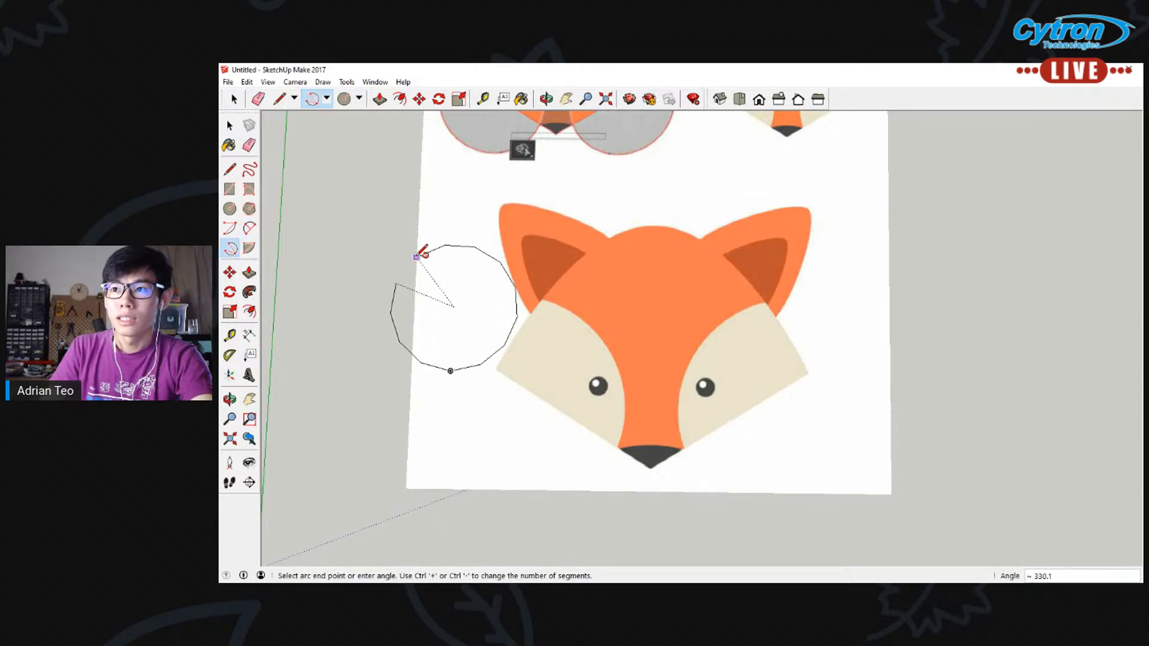
key("Escape")
left_click(249, 248)
left_click(375, 254)
left_click(413, 351)
key("Escape")
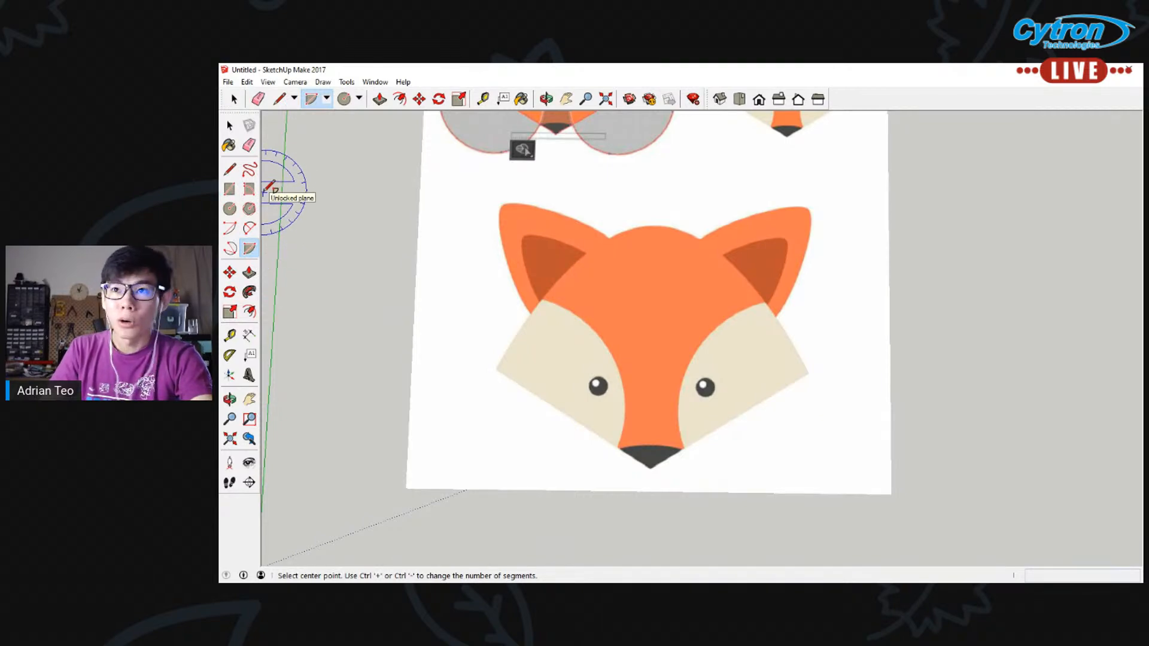
Try out the Rotated Rectangle tool beside the fox face, cancel the shape and return to the Select tool
left_click(249, 190)
left_click(415, 296)
left_click(509, 337)
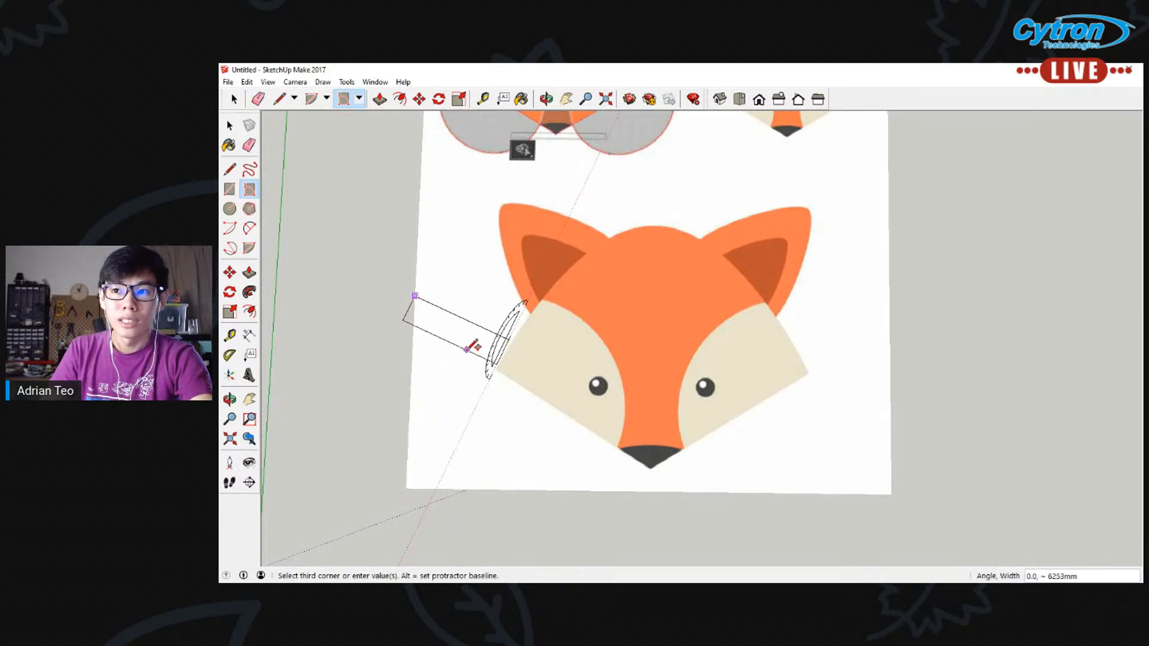
key("Escape")
left_click(230, 125)
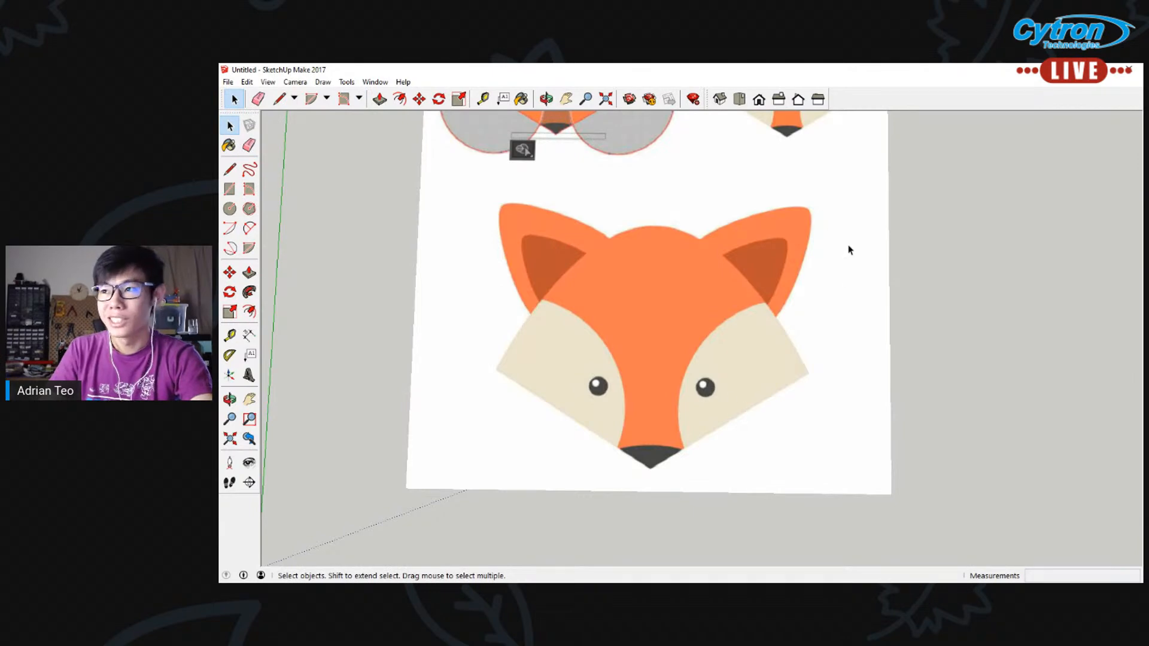
Draw a straight line on the large fox face from the nose tip to the left cheek's outer corner
scroll(748, 239, "up", 3)
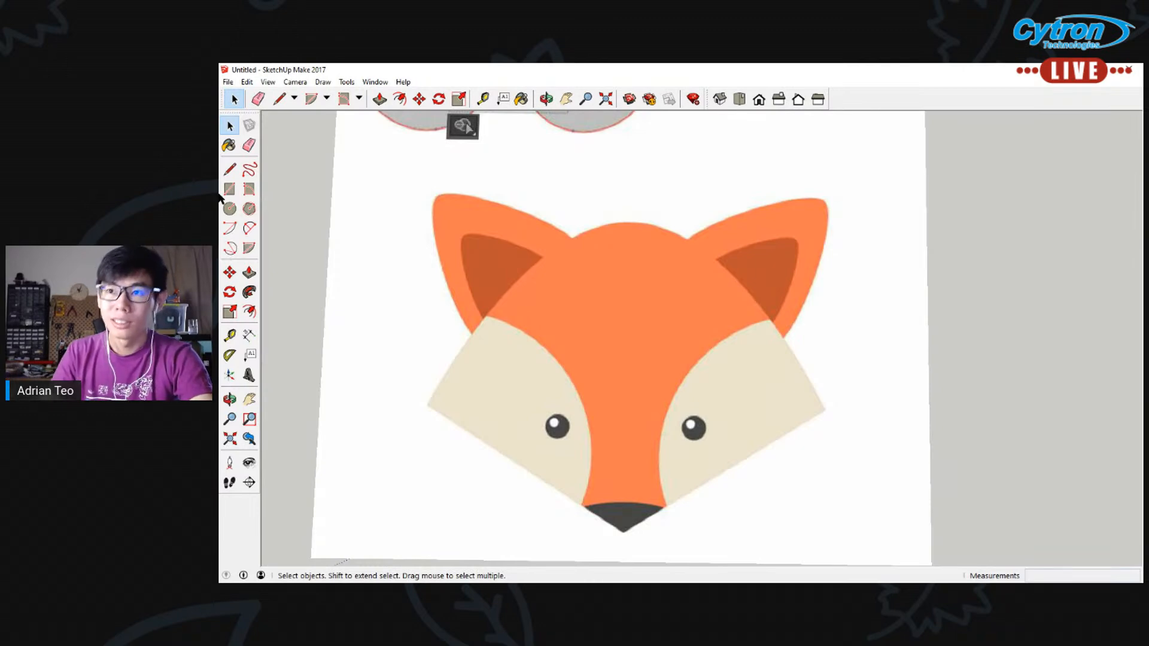
left_click(230, 169)
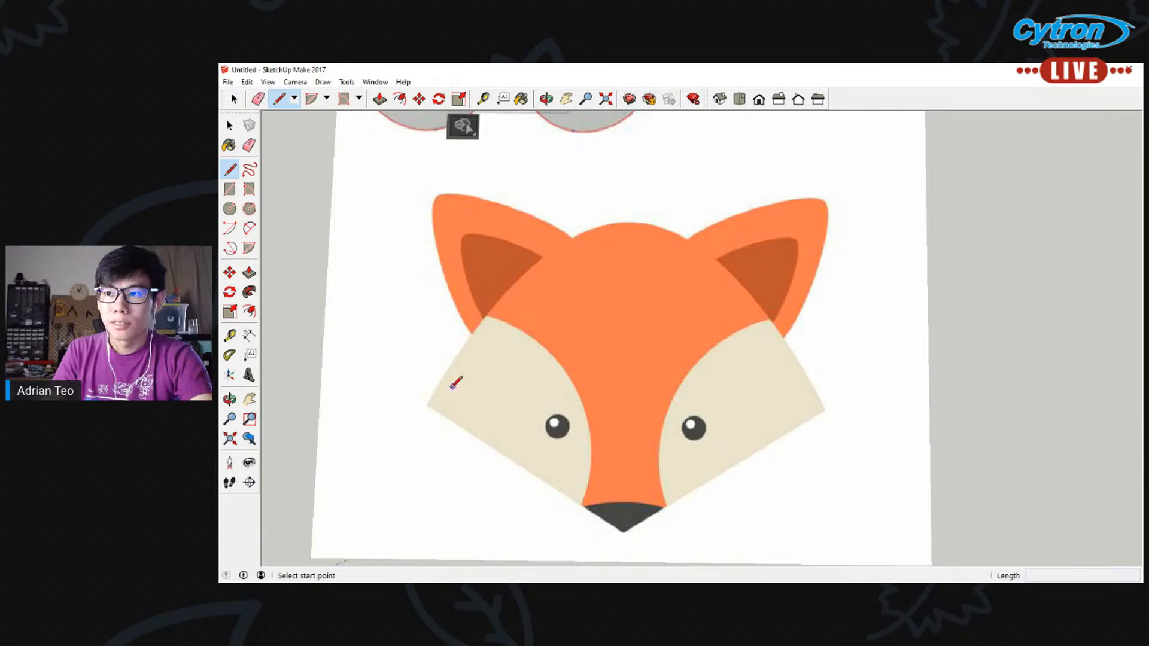
left_click(623, 532)
left_click(428, 405)
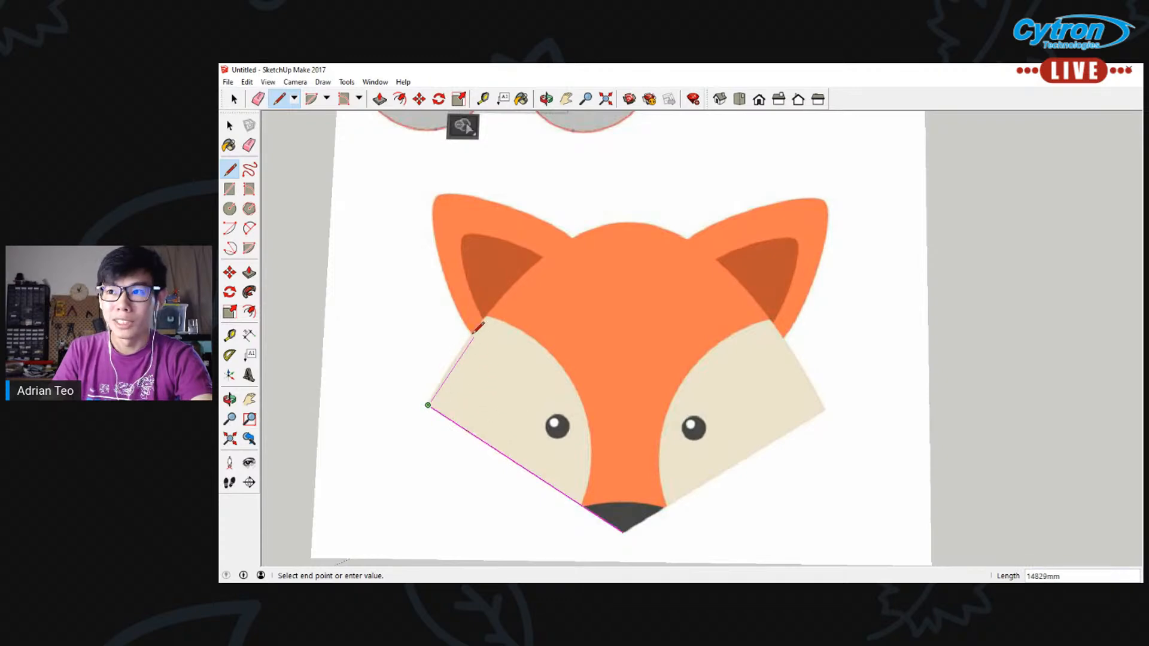
Try to trace the left cheek's outer edge with a straight line up to the ear base, and undo that line
scroll(479, 325, "up", 2)
scroll(486, 328, "up", 2)
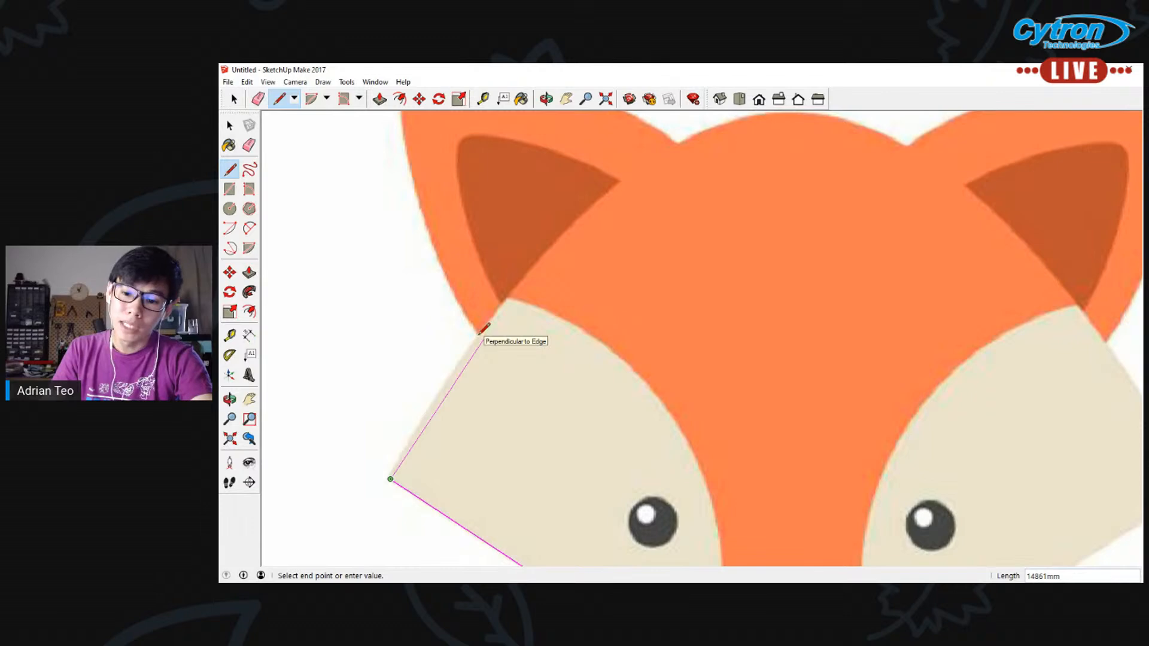
left_click(475, 334)
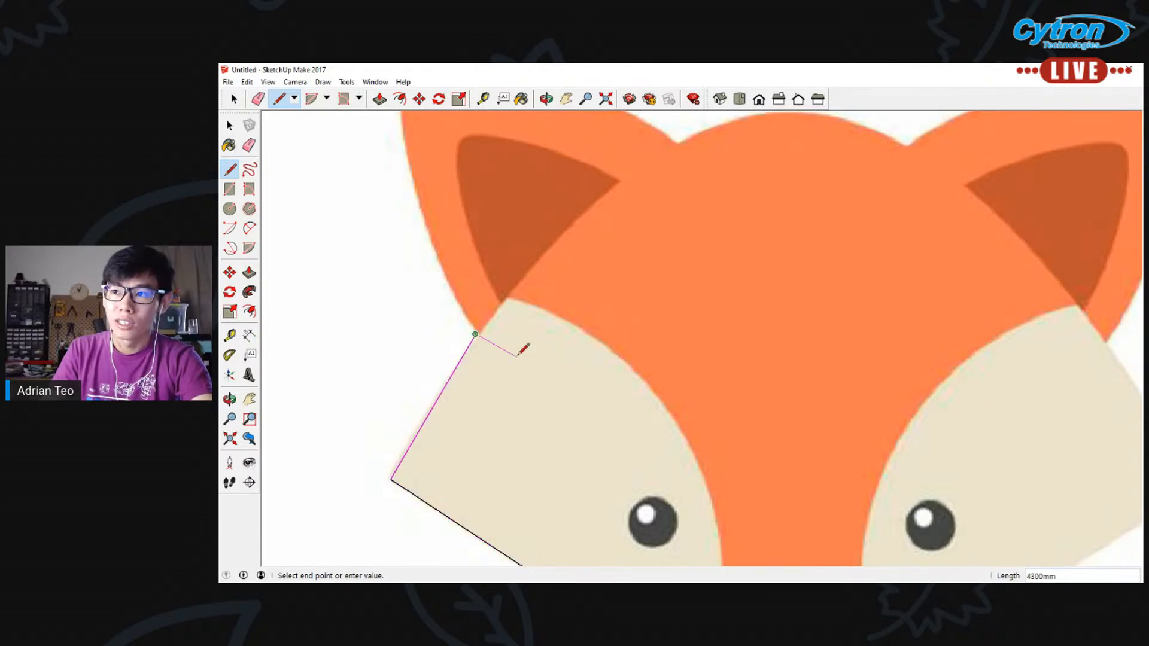
key("Escape")
key("ctrl+z")
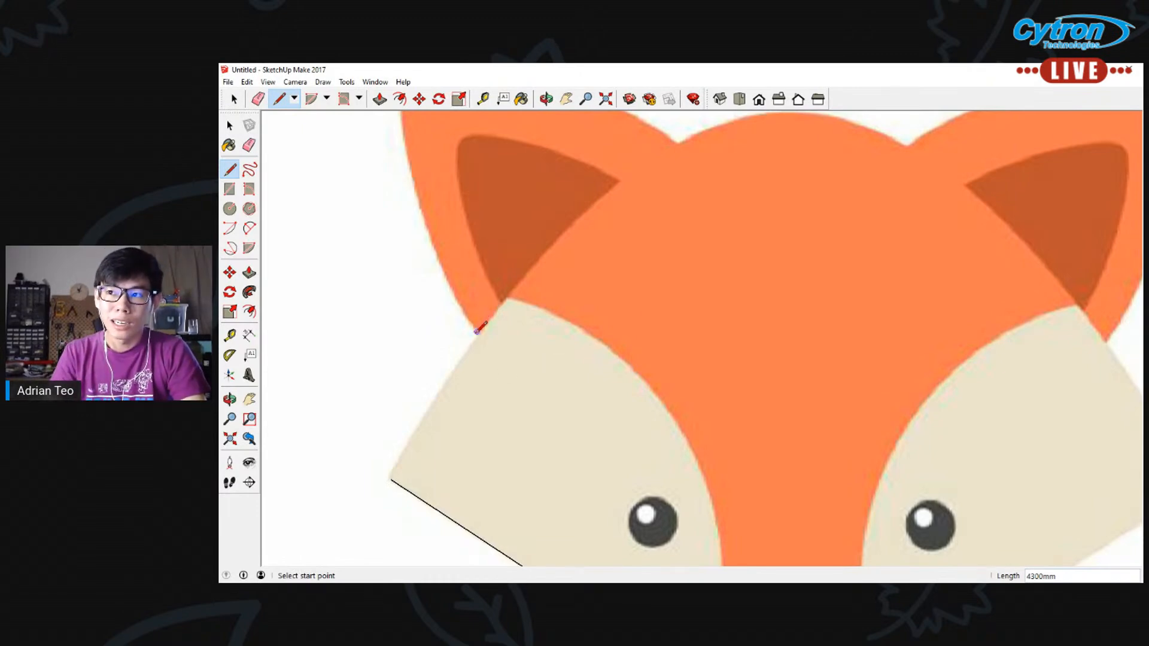
Trace the left cheek's outer edge with a slightly bulging 2 Point Arc from the cheek corner to the ear base
left_click(253, 229)
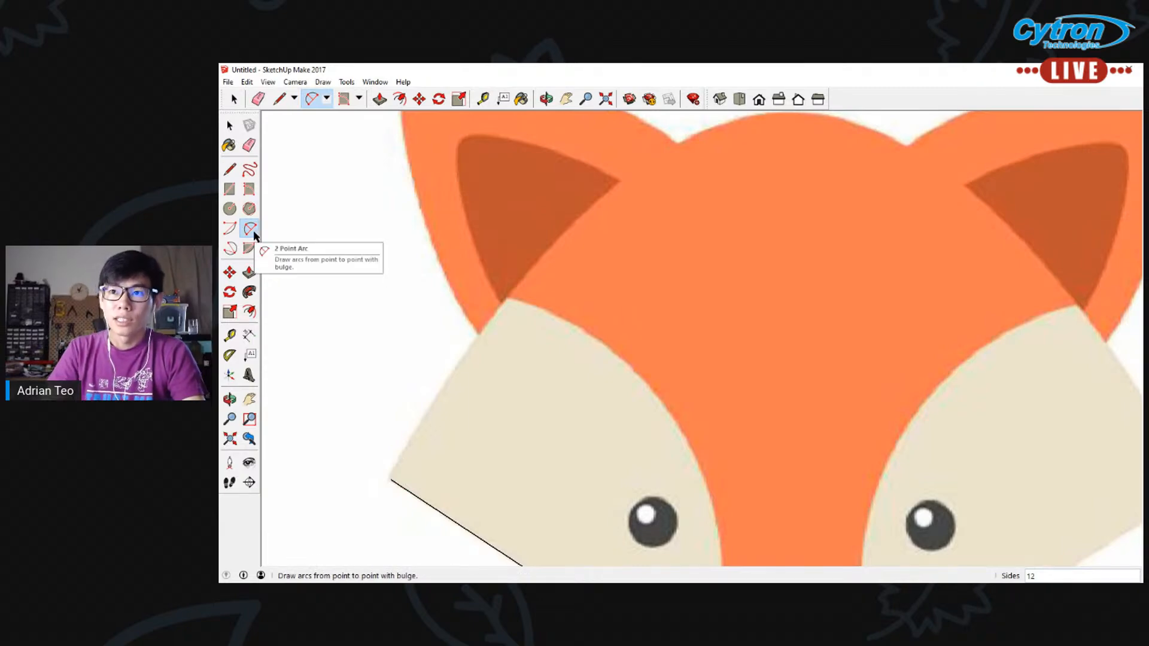
left_click(391, 479)
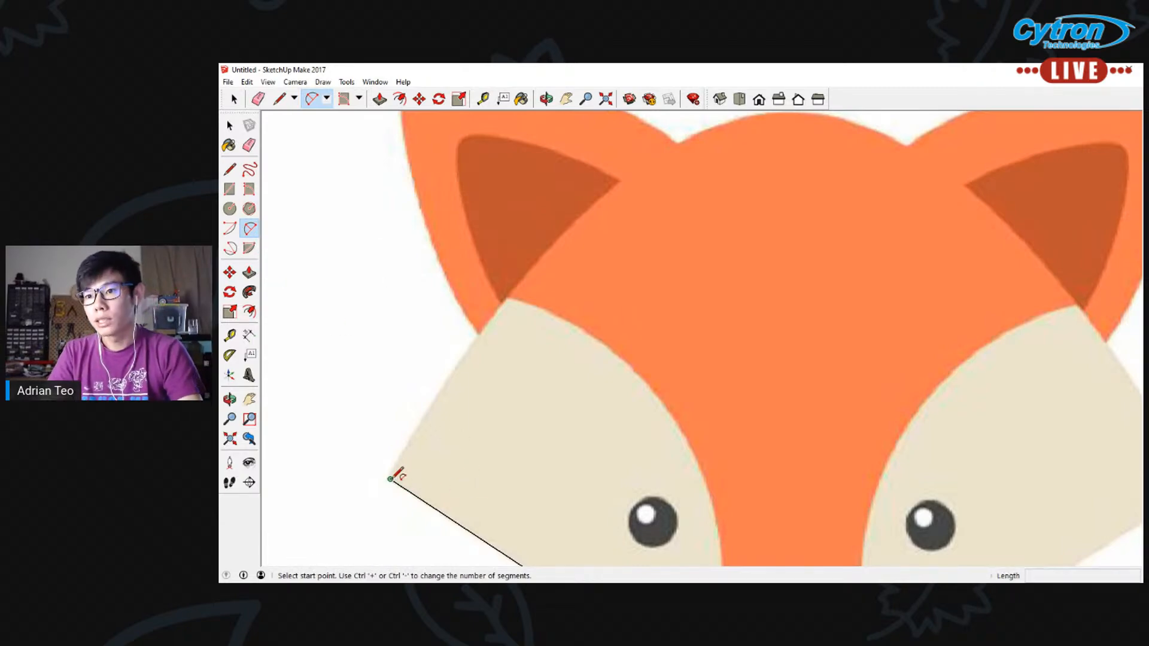
left_click(478, 335)
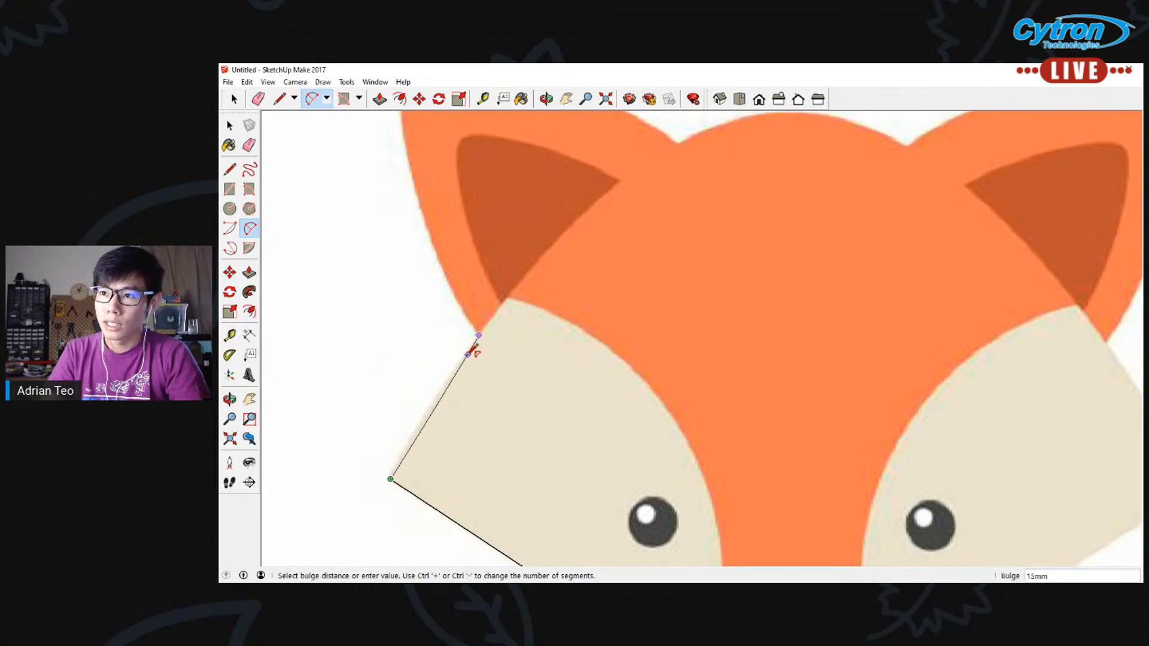
left_click(436, 396)
scroll(500, 335, "down", 5)
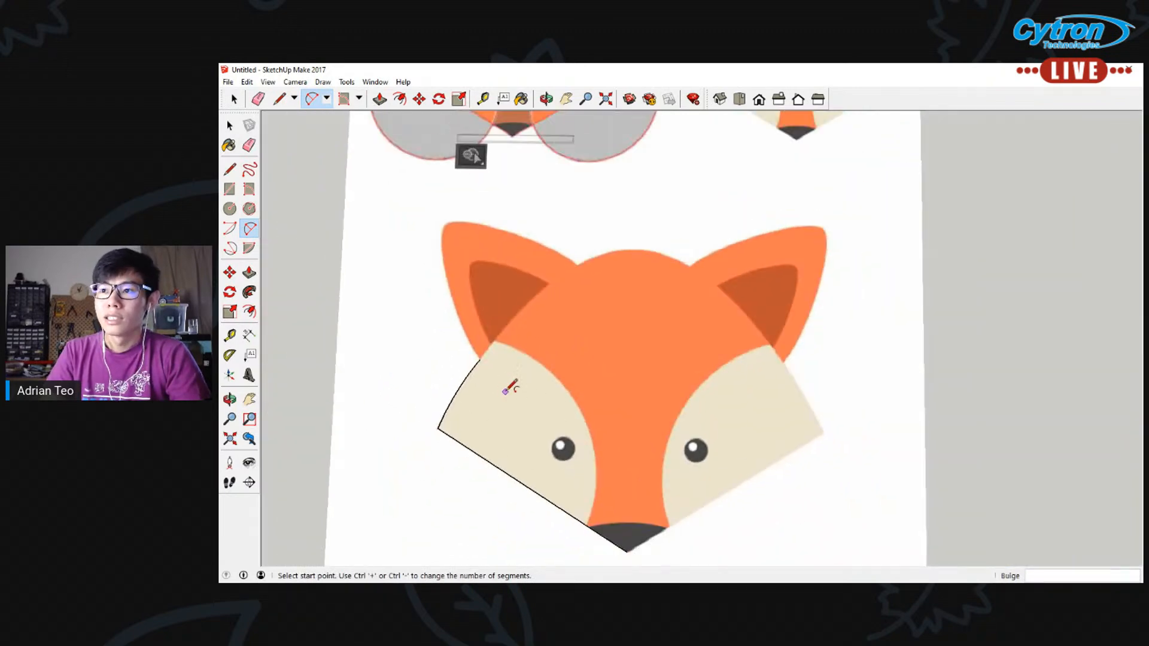
Try to trace the left ear's whole outer edge with a single 2 Point Arc from the ear base to the ear tip
scroll(509, 377, "up", 3)
left_click(468, 347)
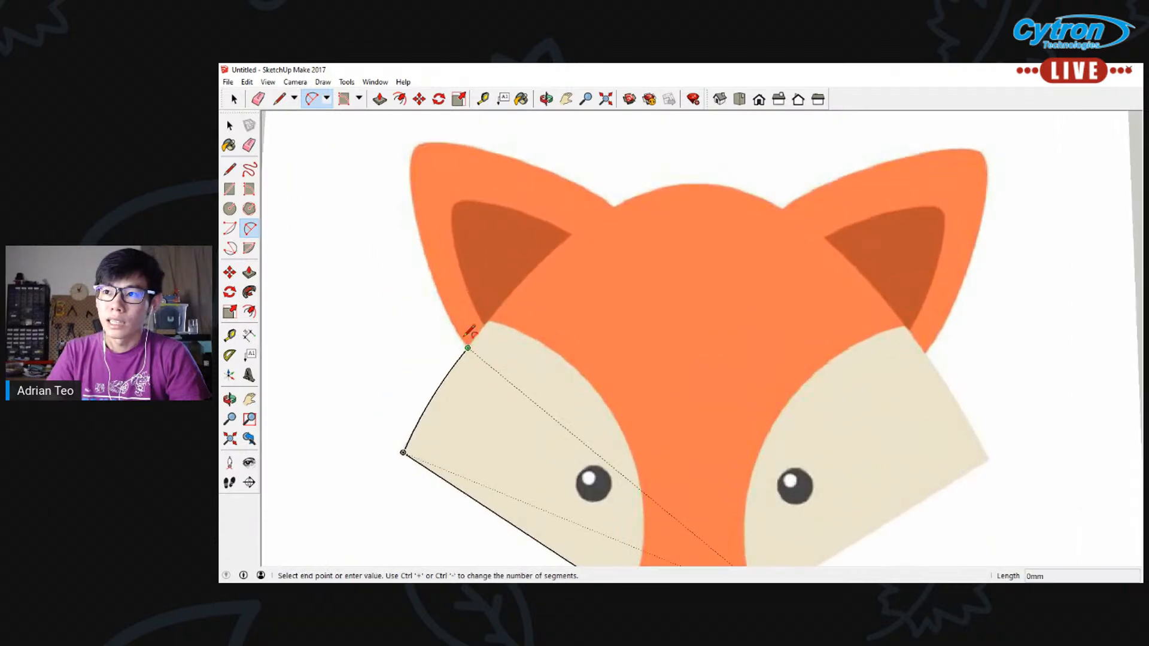
left_click(416, 147)
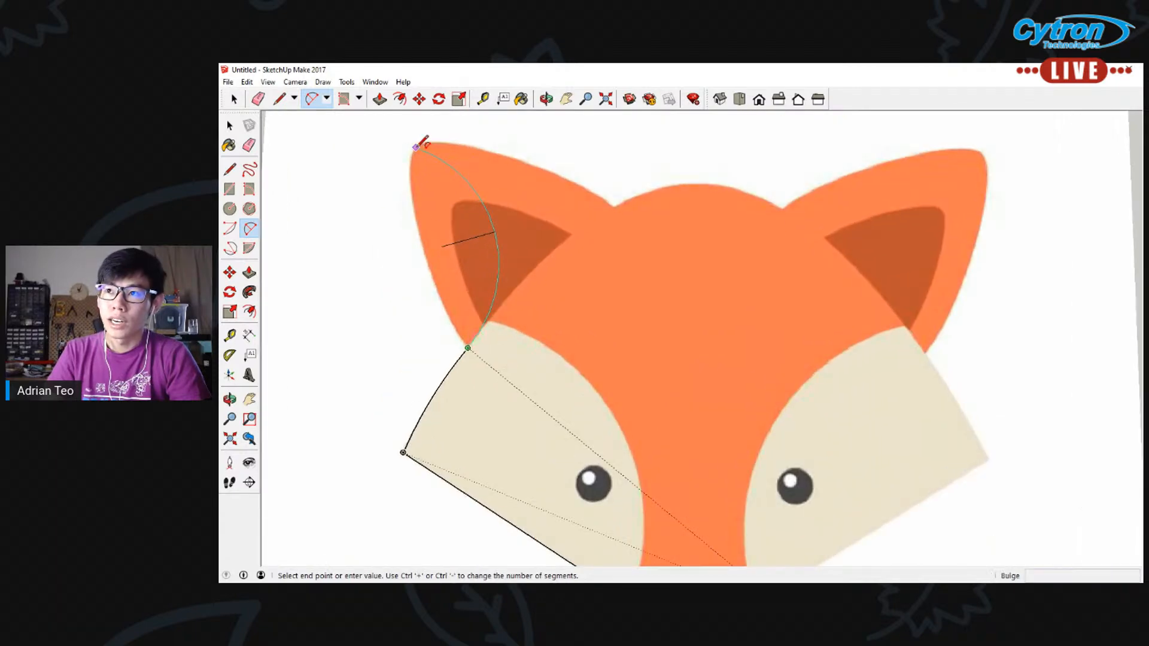
left_click(419, 226)
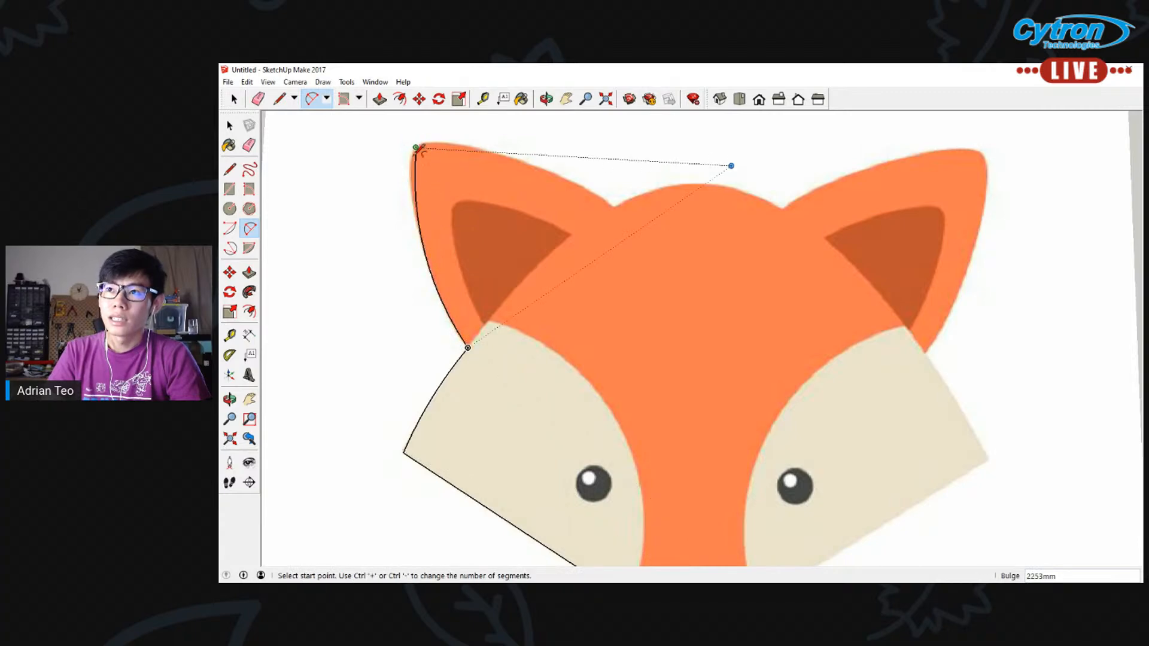
scroll(424, 148, "up", 4)
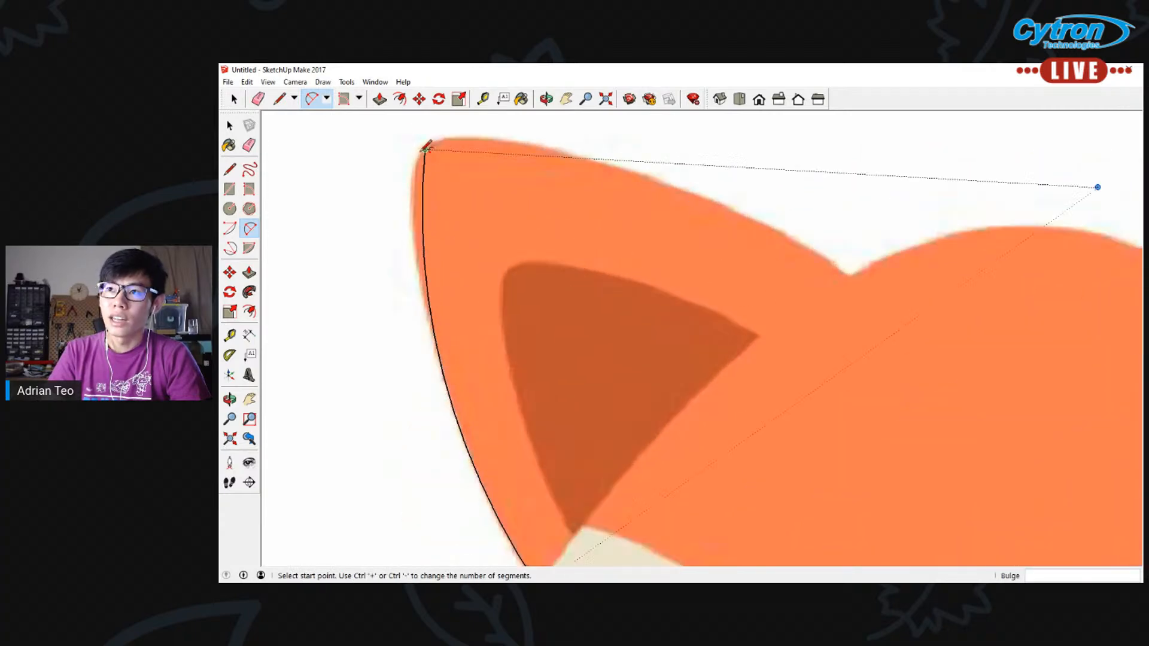
scroll(426, 348, "down", 3)
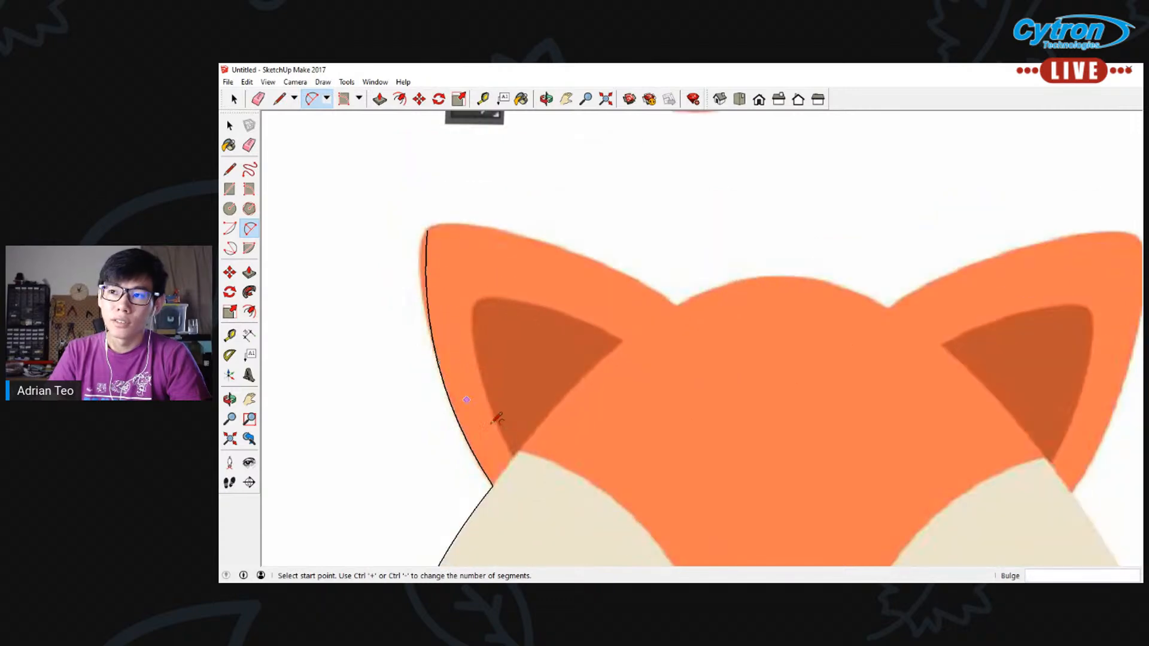
Trace the left ear's outer edge with two connected 2 Point Arcs, bulging about 960 mm below and about 400 mm near the tip
left_click(492, 486)
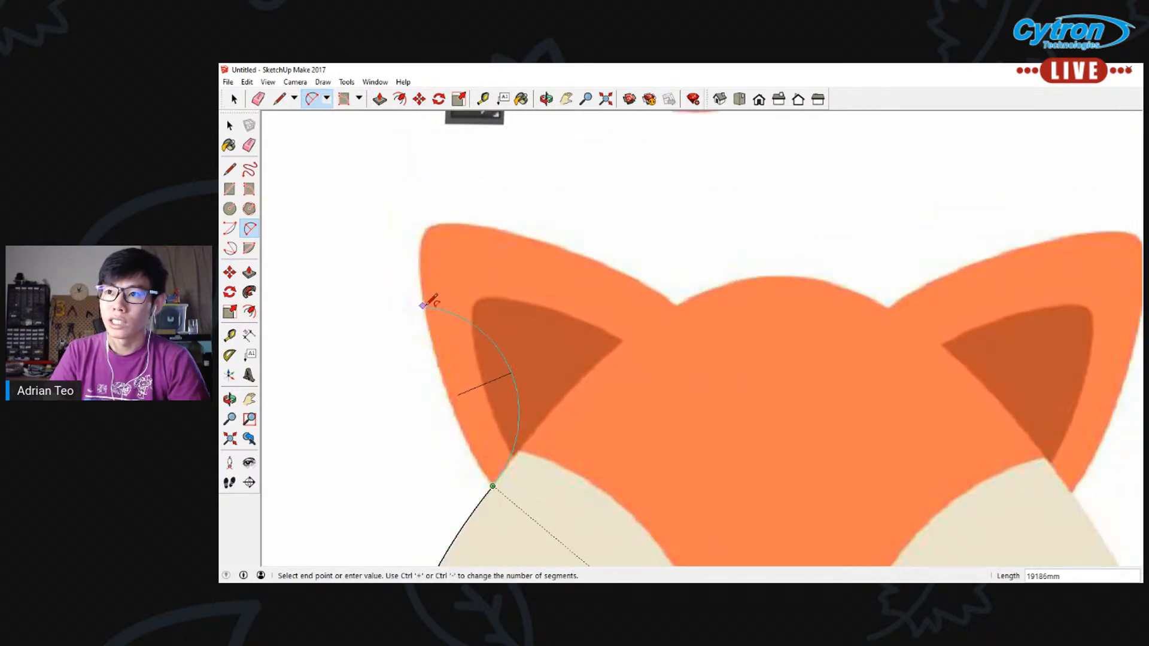
left_click(423, 306)
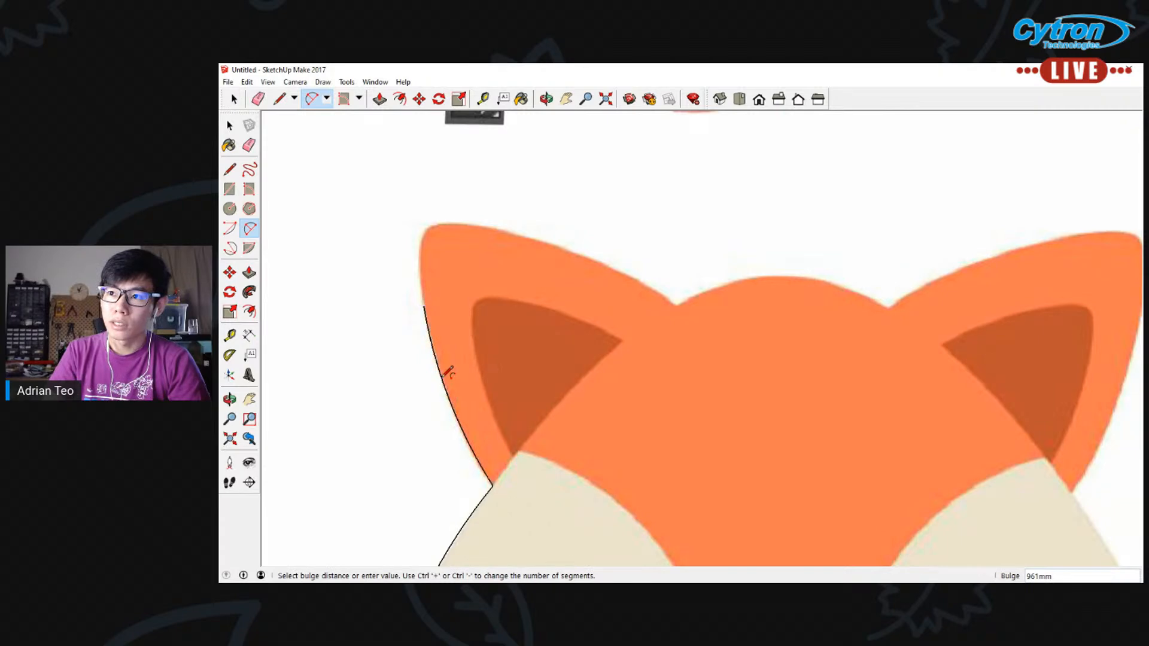
left_click(432, 300)
left_click(427, 230)
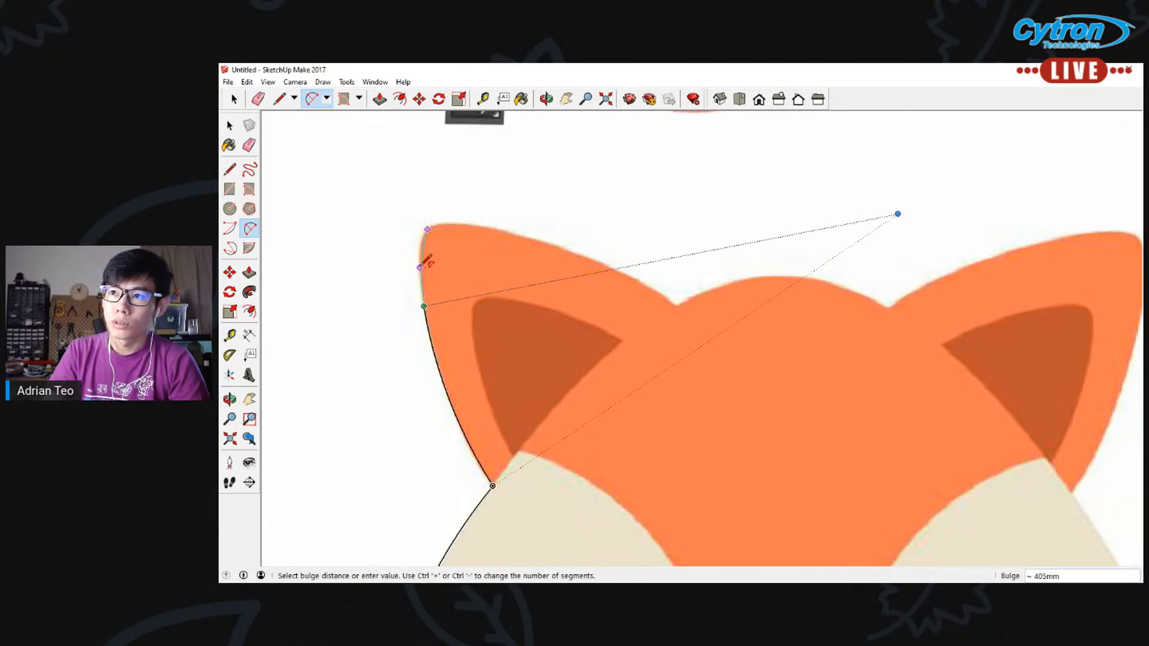
scroll(427, 260, "up", 1)
left_click(427, 261)
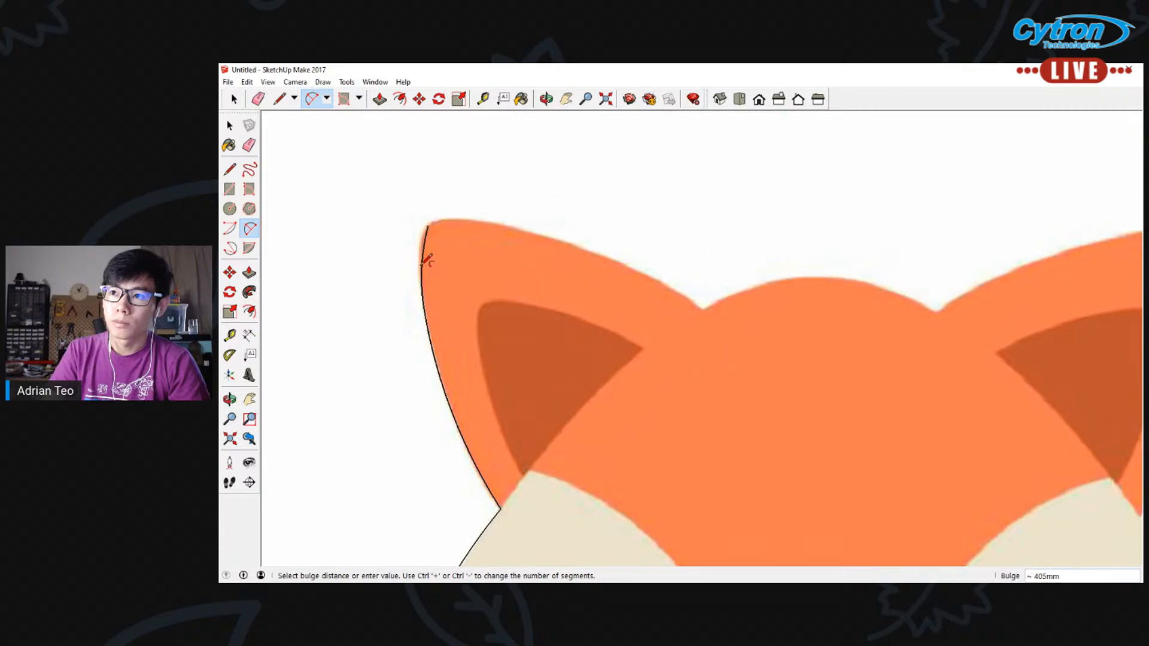
left_click(427, 226)
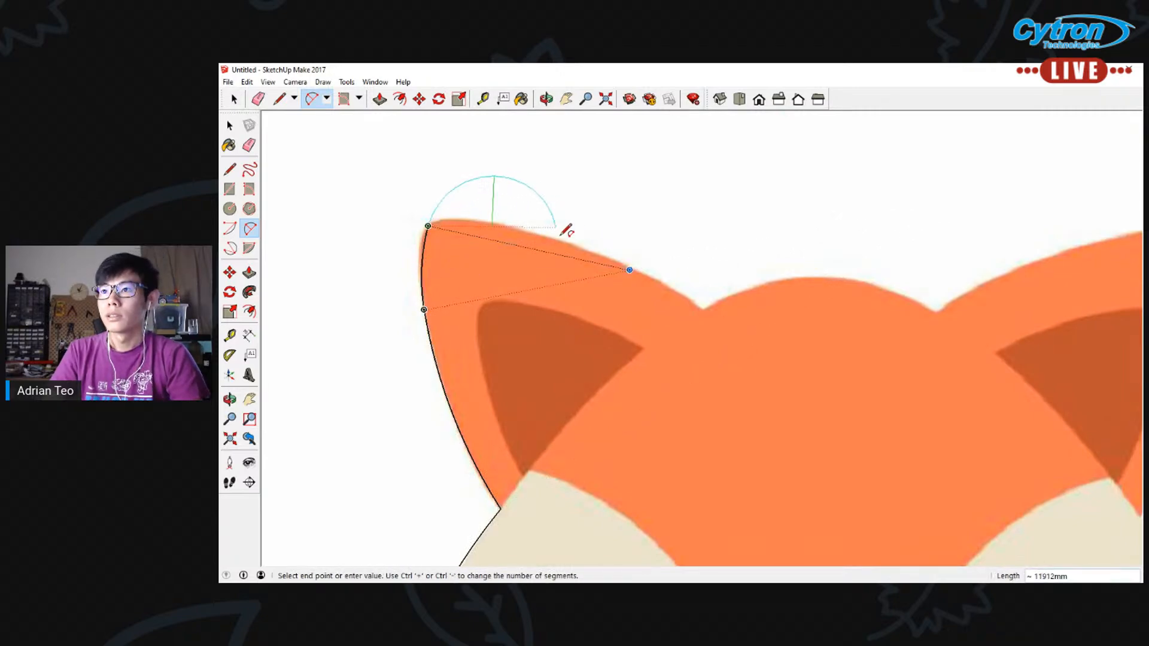
left_click(587, 250)
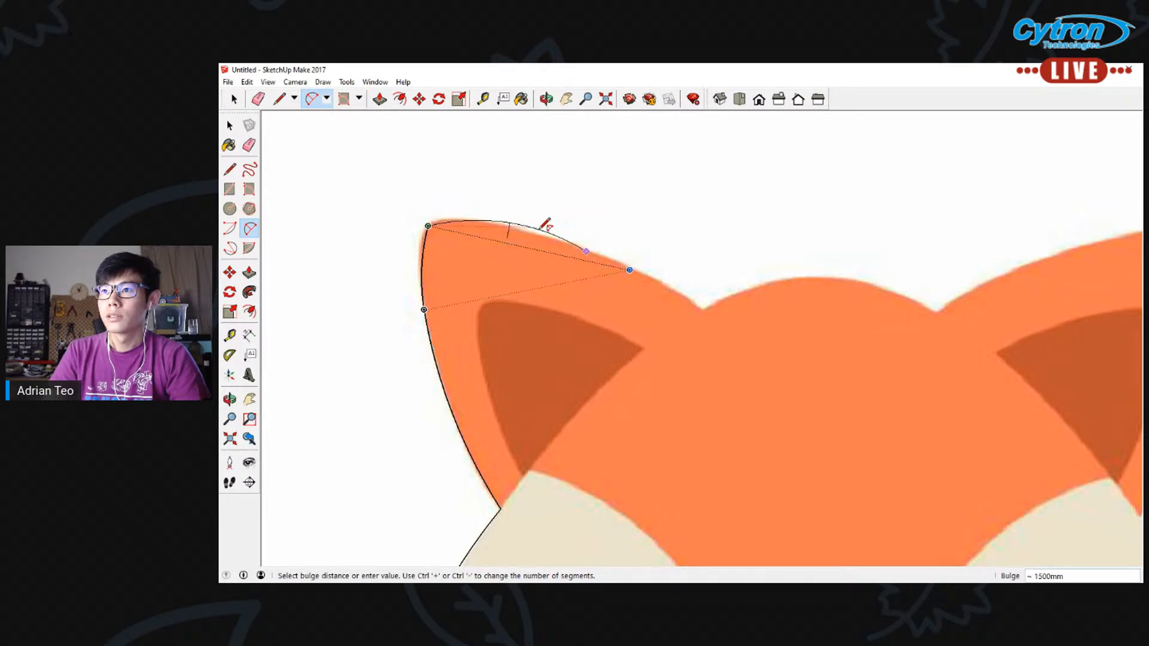
key("Escape")
Trace the left ear's upper edge with one 2 Point Arc between the head notch and the ear tip
left_click(703, 308)
left_click(428, 226)
left_click(575, 241)
scroll(685, 309, "down", 3)
Trace the top of the head with a 2 Point Arc between the two ears' inner ends, bulging about 3000 mm
scroll(859, 329, "up", 3)
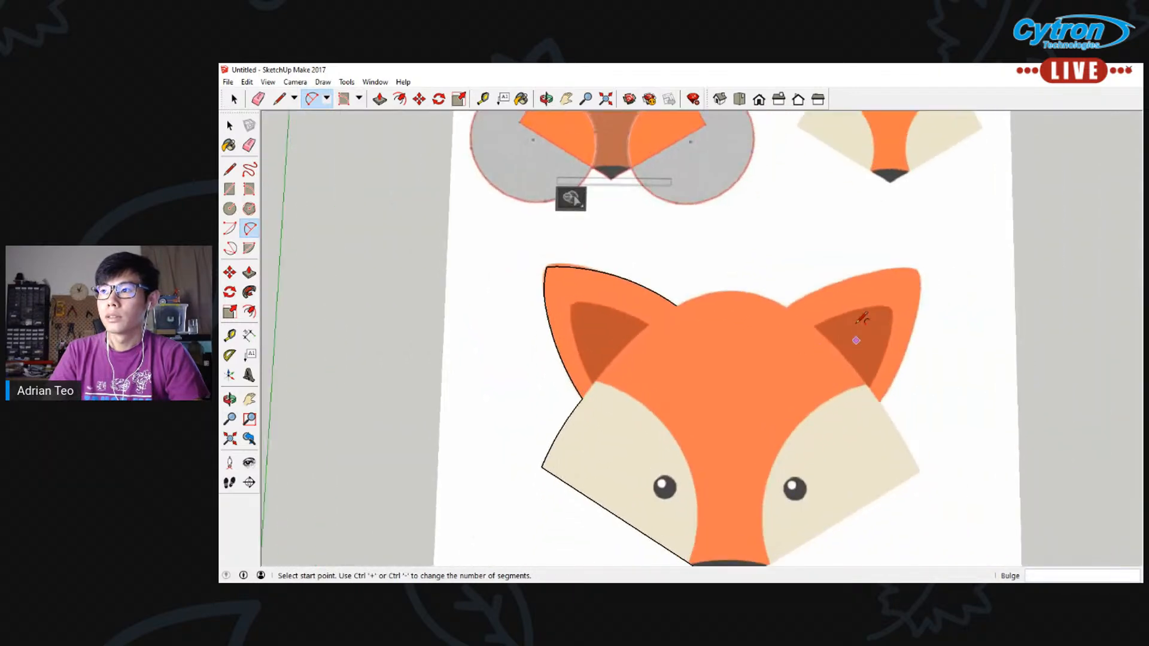
left_click(527, 310)
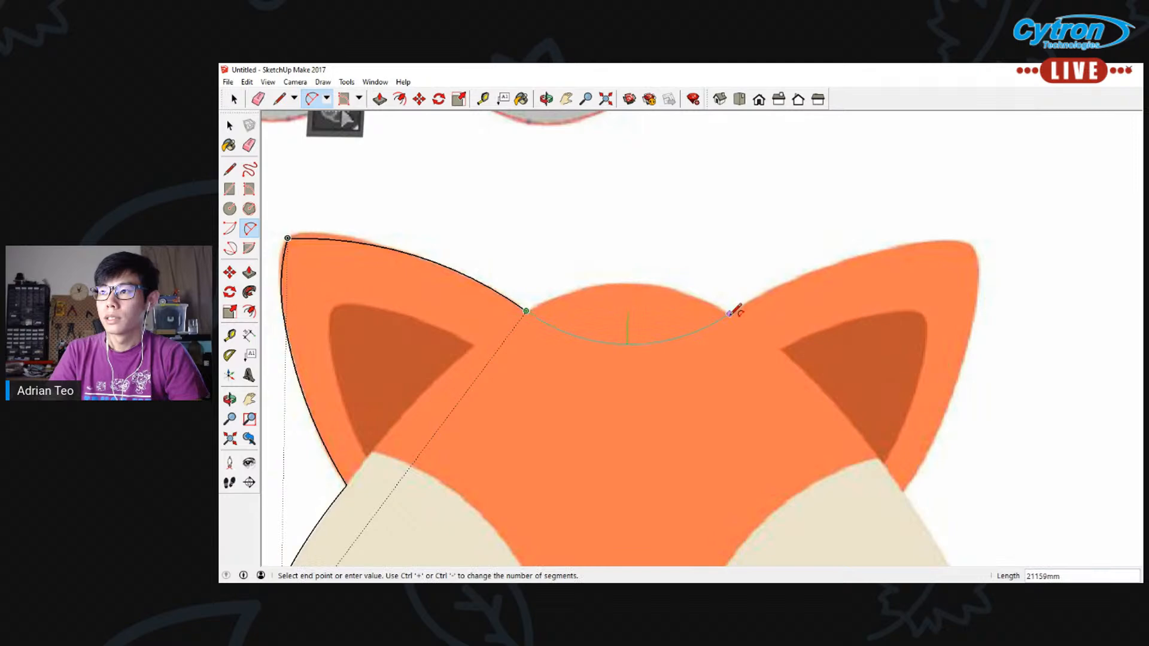
left_click(732, 313)
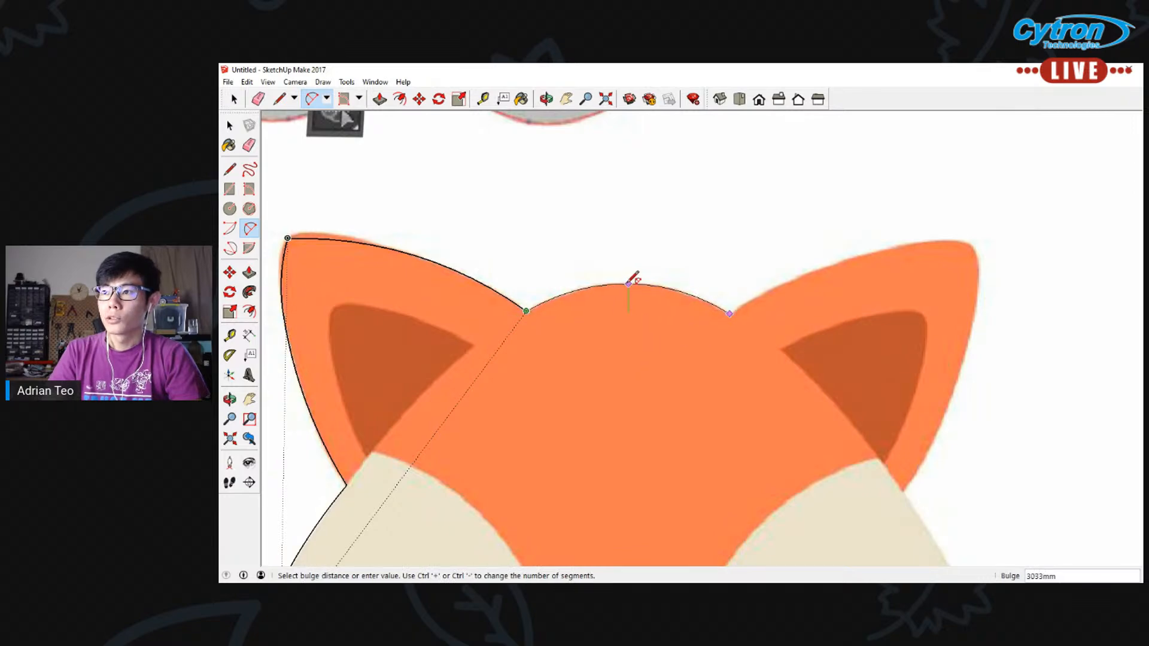
left_click(634, 278)
Trace the right ear with two 2 Point Arcs meeting at its tip, bulging about 2150 mm above and about 2350 mm on the outer edge
scroll(805, 341, "down", 2)
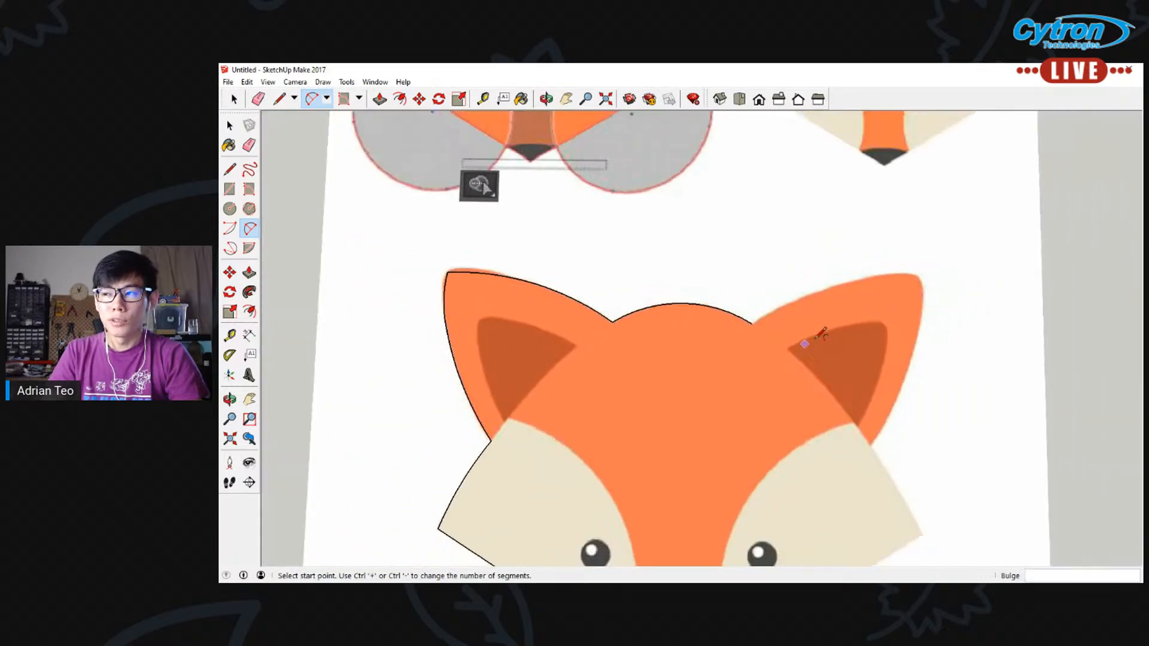
left_click(752, 323)
left_click(917, 277)
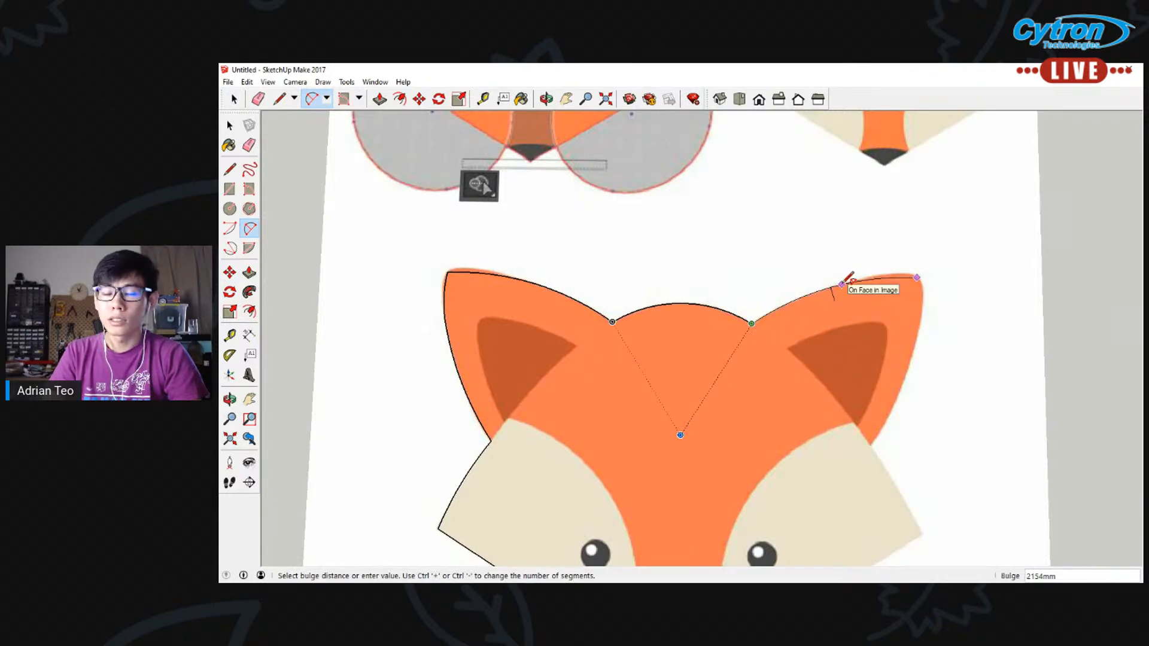
left_click(844, 283)
left_click(917, 278)
left_click(872, 445)
left_click(911, 363)
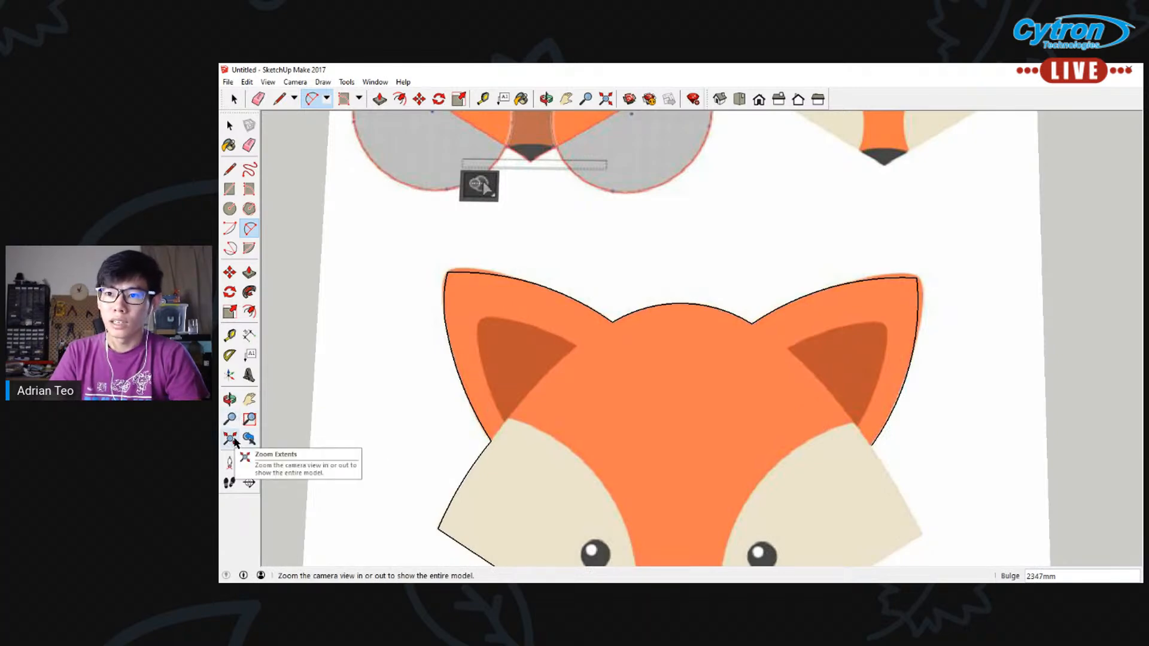
key("h")
left_click_drag(781, 353, 676, 344)
scroll(653, 407, "up", 1)
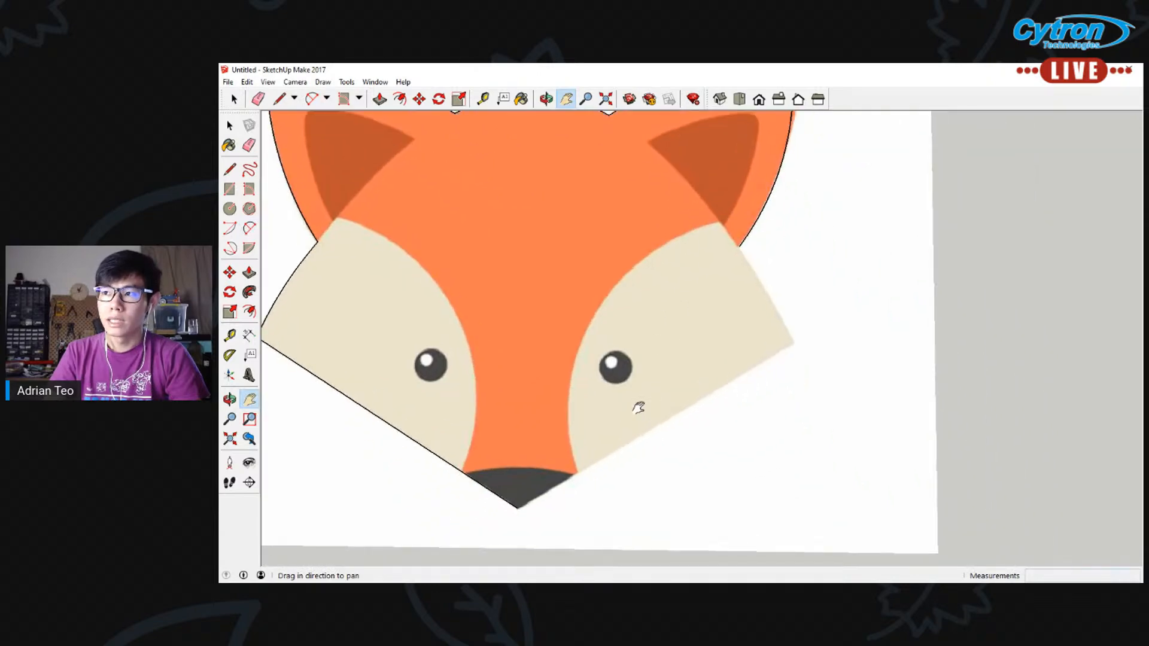
left_click(251, 230)
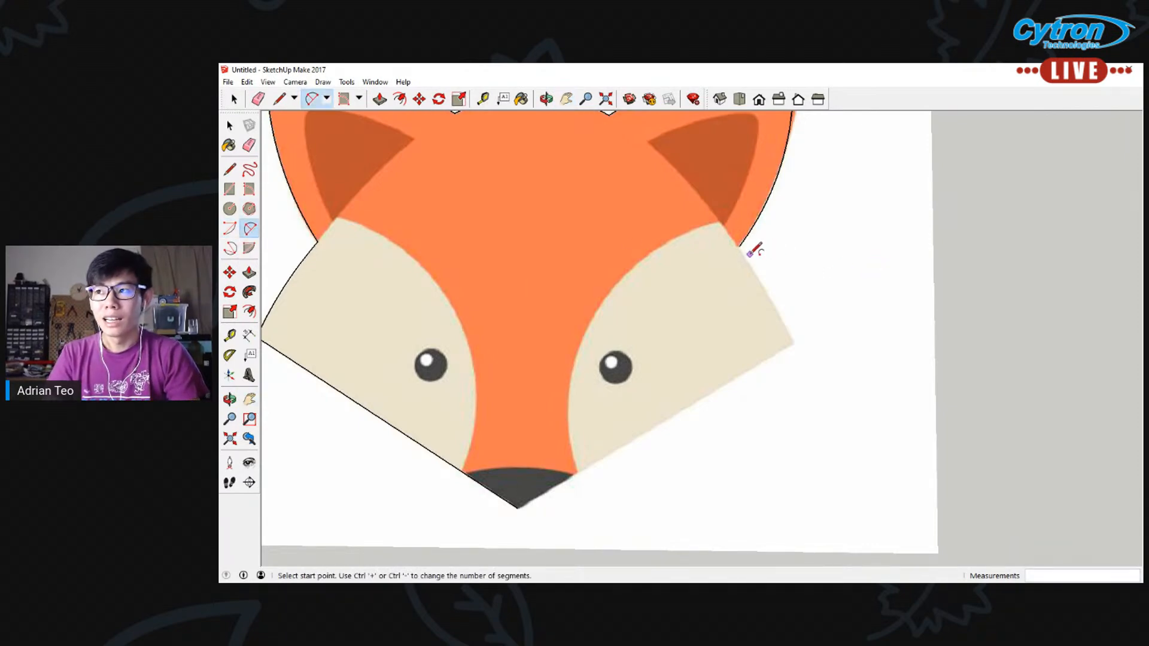
left_click(518, 507)
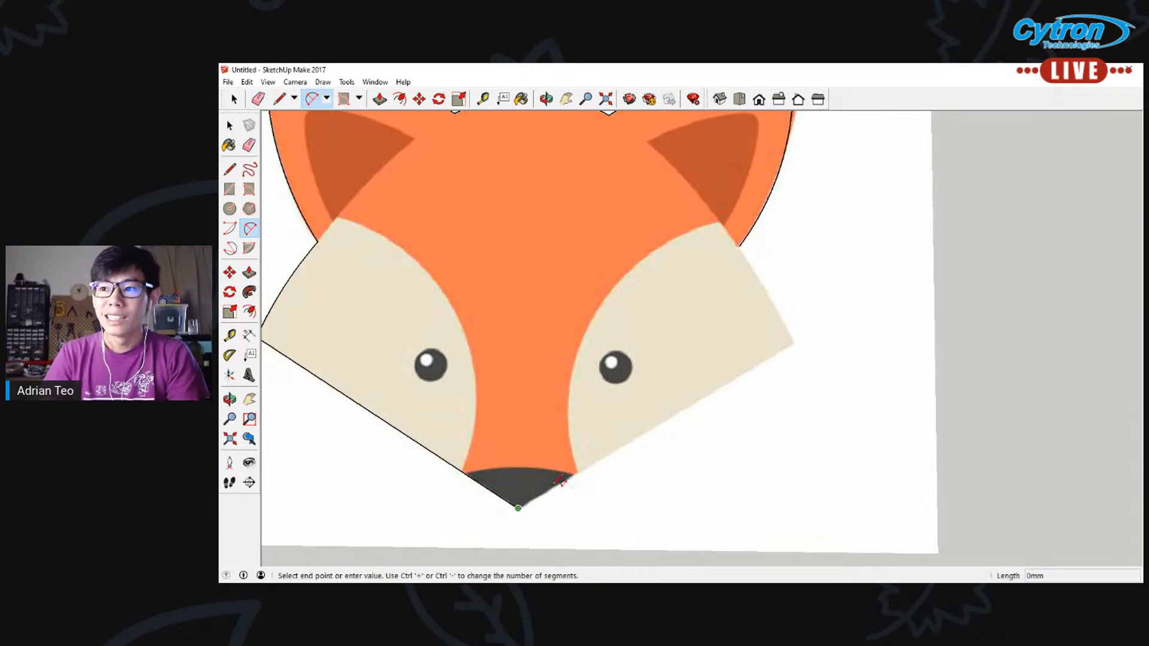
left_click(794, 344)
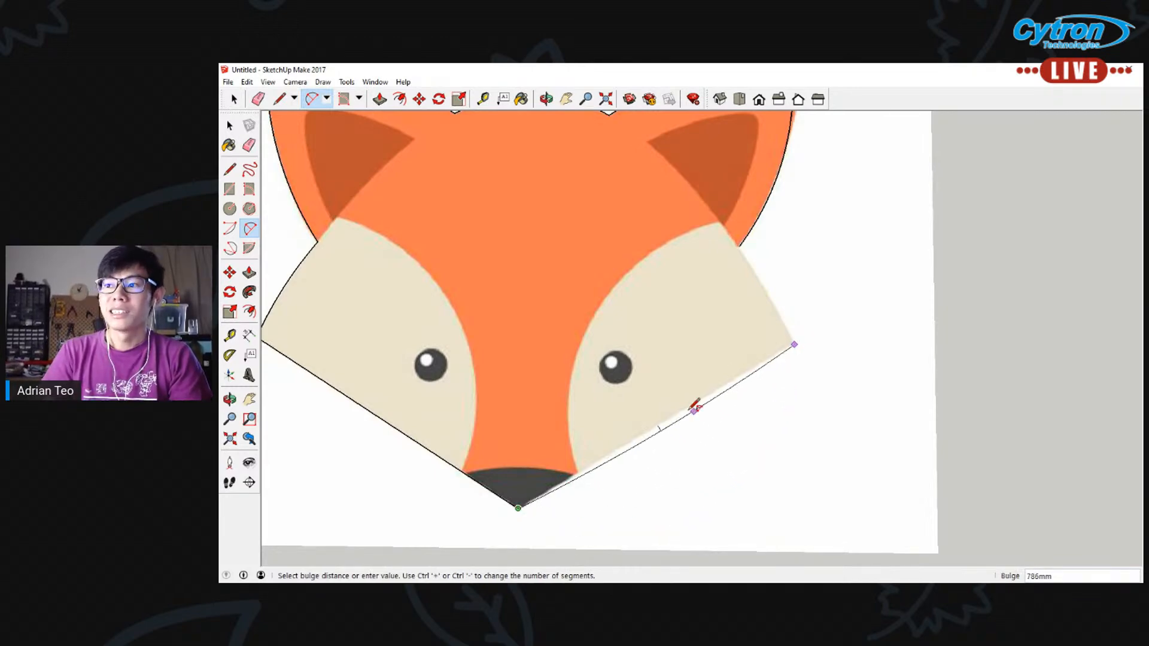
key("Escape")
Trace the right cheek's outer edge with a 2 Point Arc from the ear base to the cheek corner, bulging about 400 mm
left_click(739, 246)
left_click(793, 346)
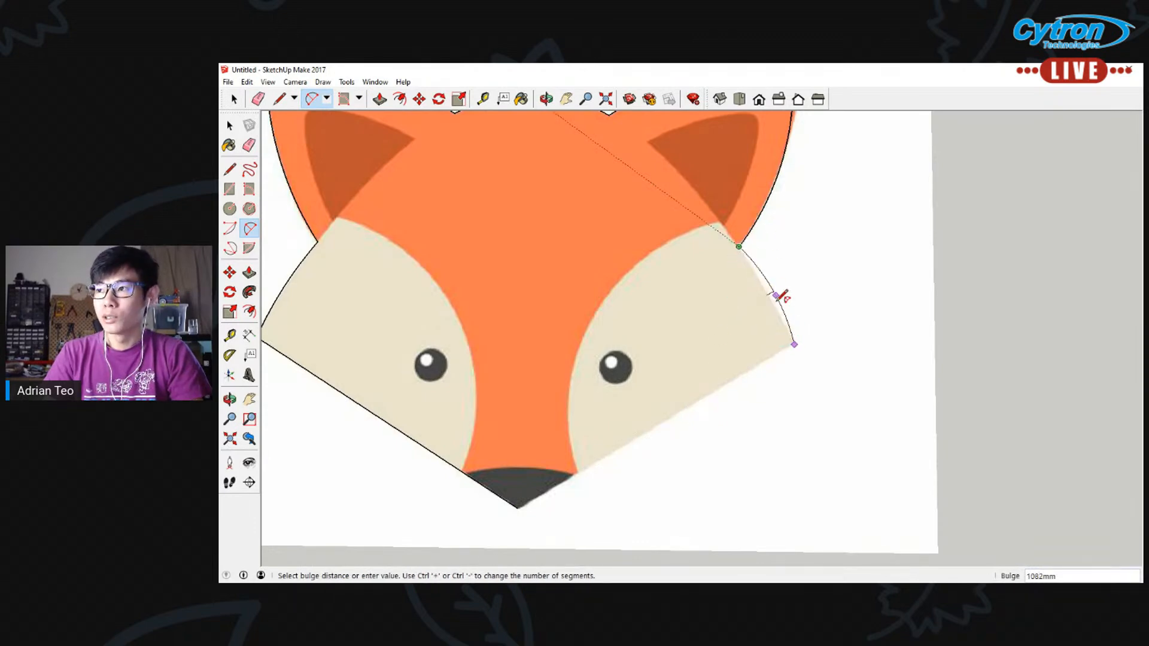
left_click(778, 302)
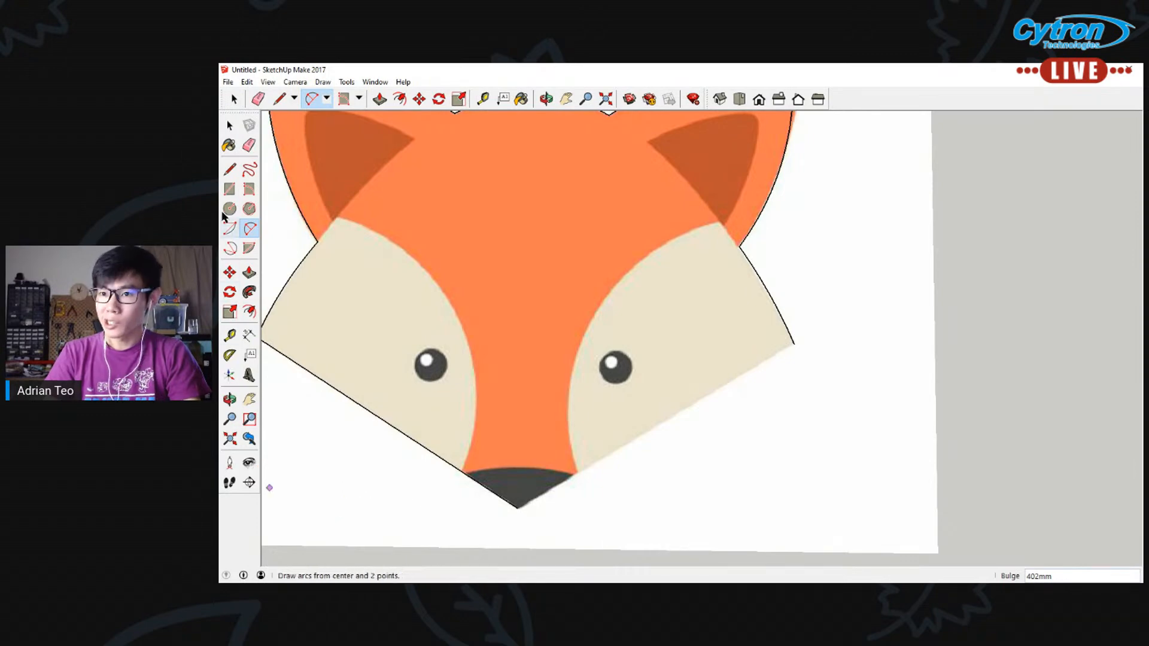
Close the fox outline with a straight line about 42270 mm long from the right cheek corner to the nose tip
left_click(229, 170)
left_click(795, 344)
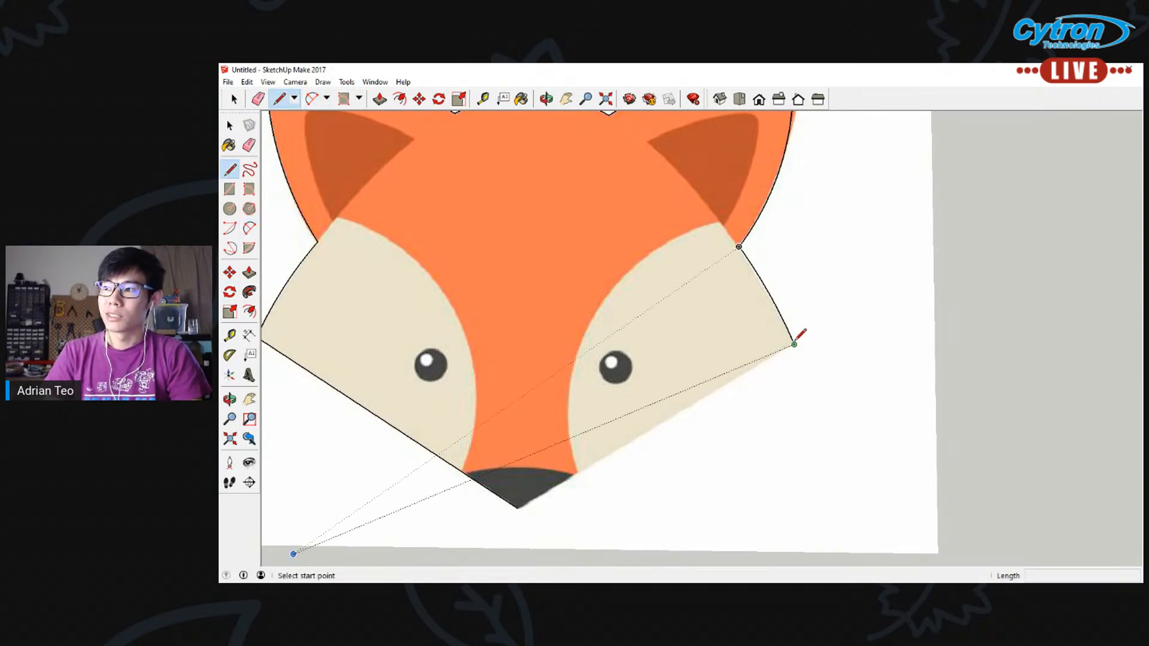
left_click(519, 508)
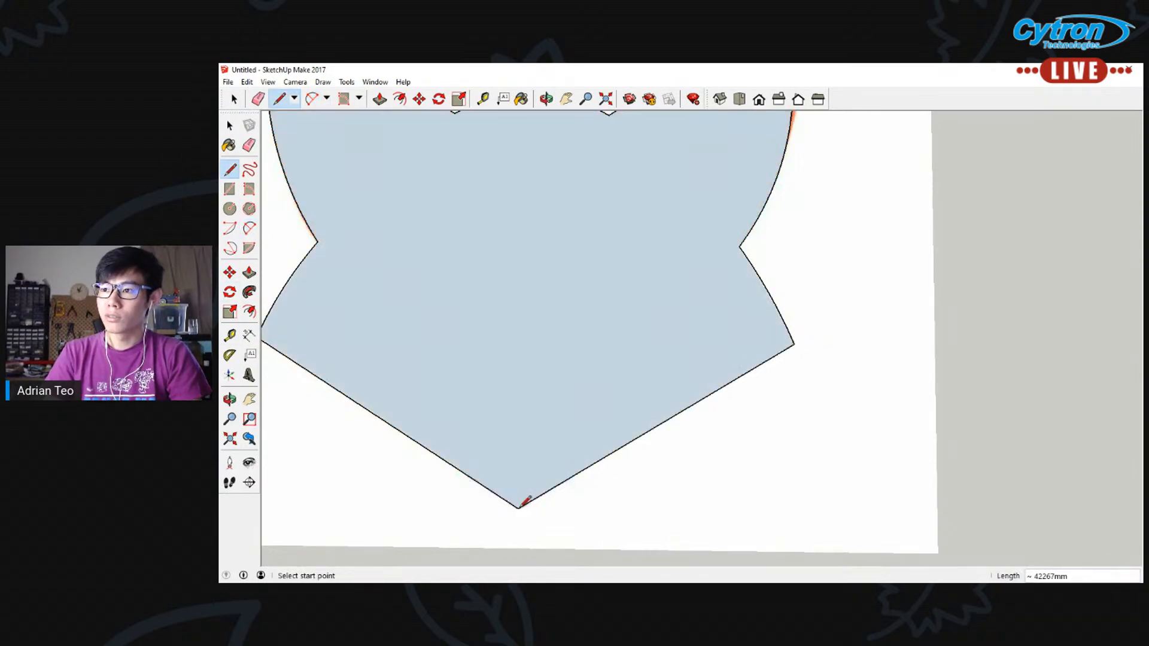
Select the complete fox outline together with its enclosed face
scroll(662, 470, "down", 4)
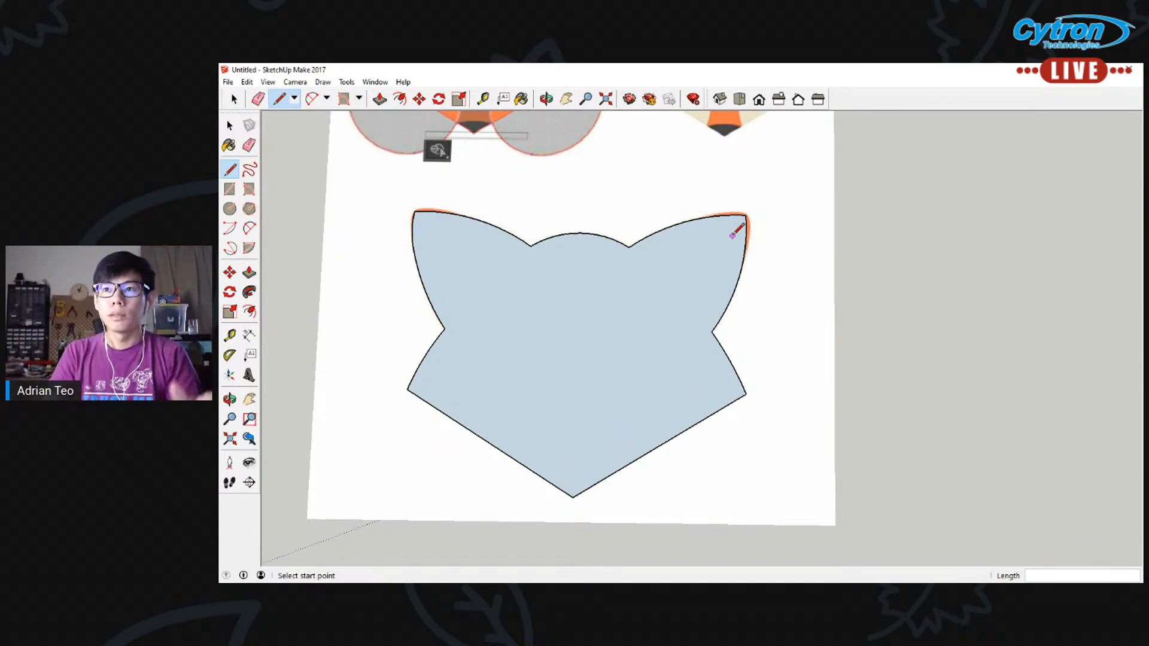
left_click(229, 126)
left_click_drag(366, 185, 773, 518)
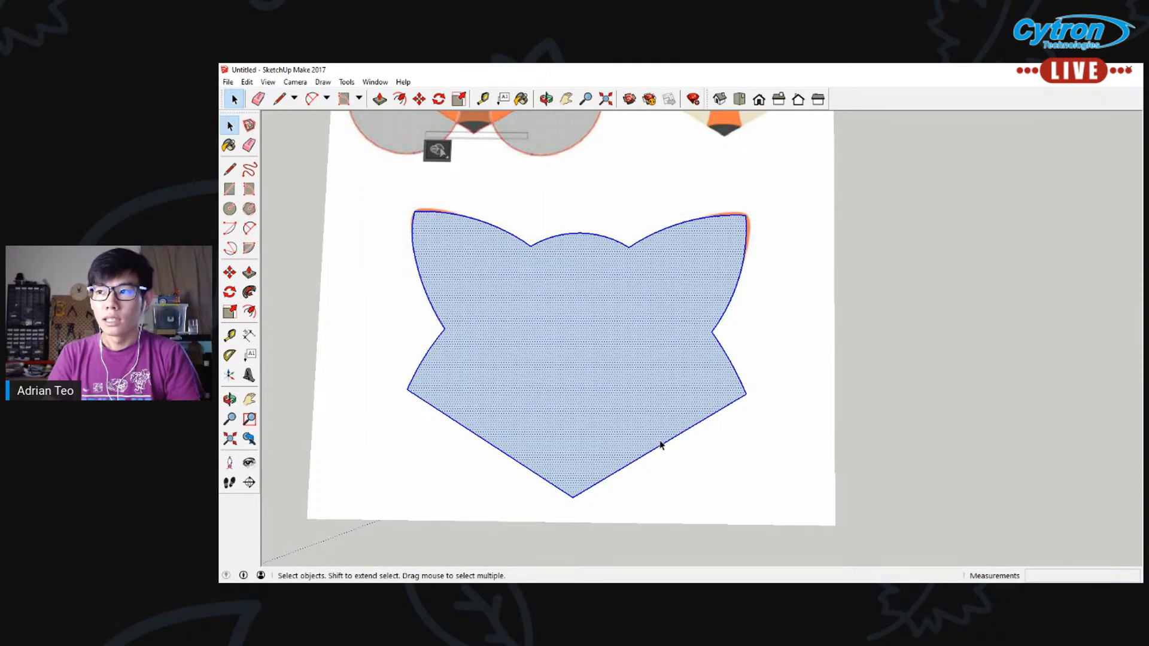
Try removing the outline's face by deleting the right cheek's outer arc, and undo the deletion
left_click(763, 371)
left_click(737, 374)
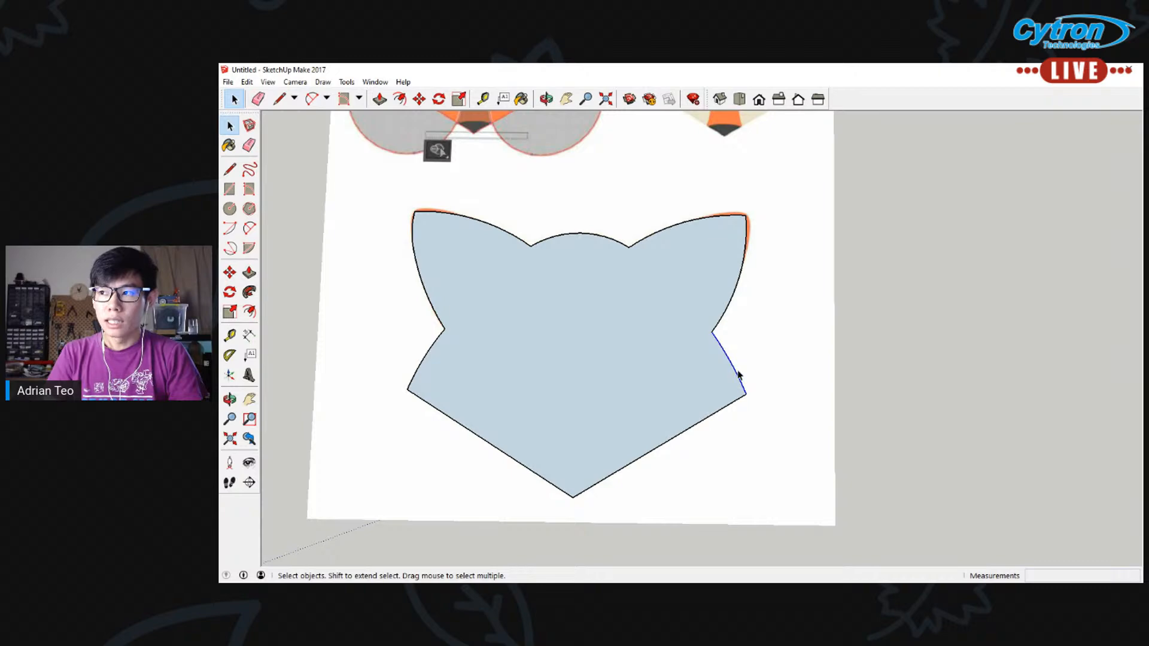
key("Delete")
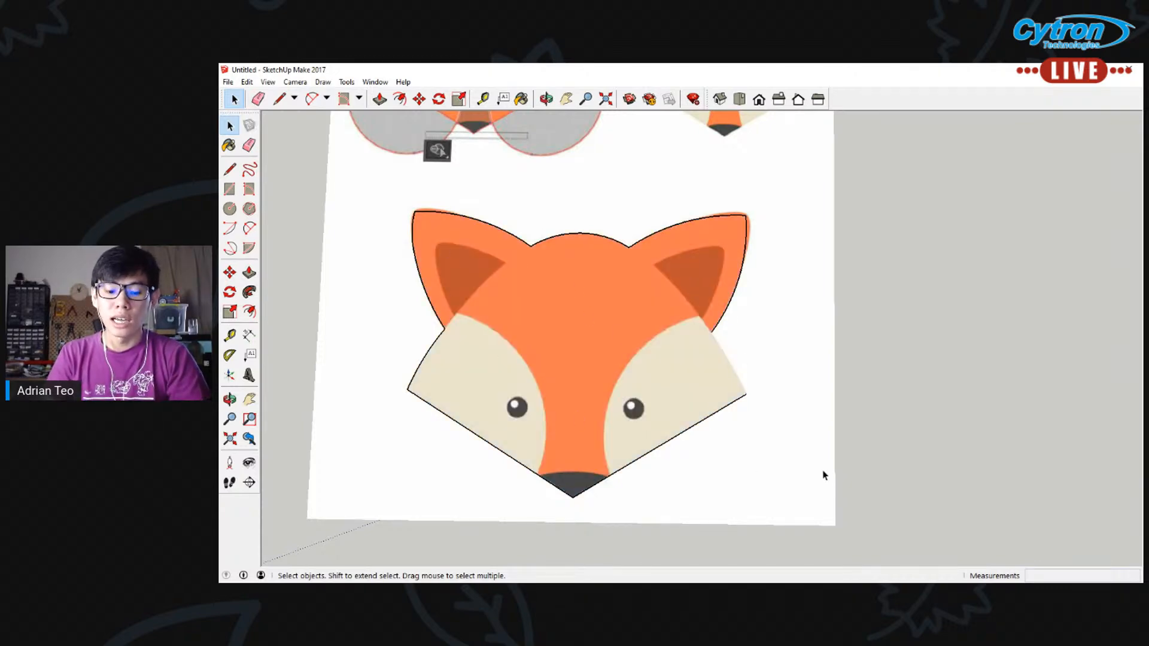
key("ctrl+z")
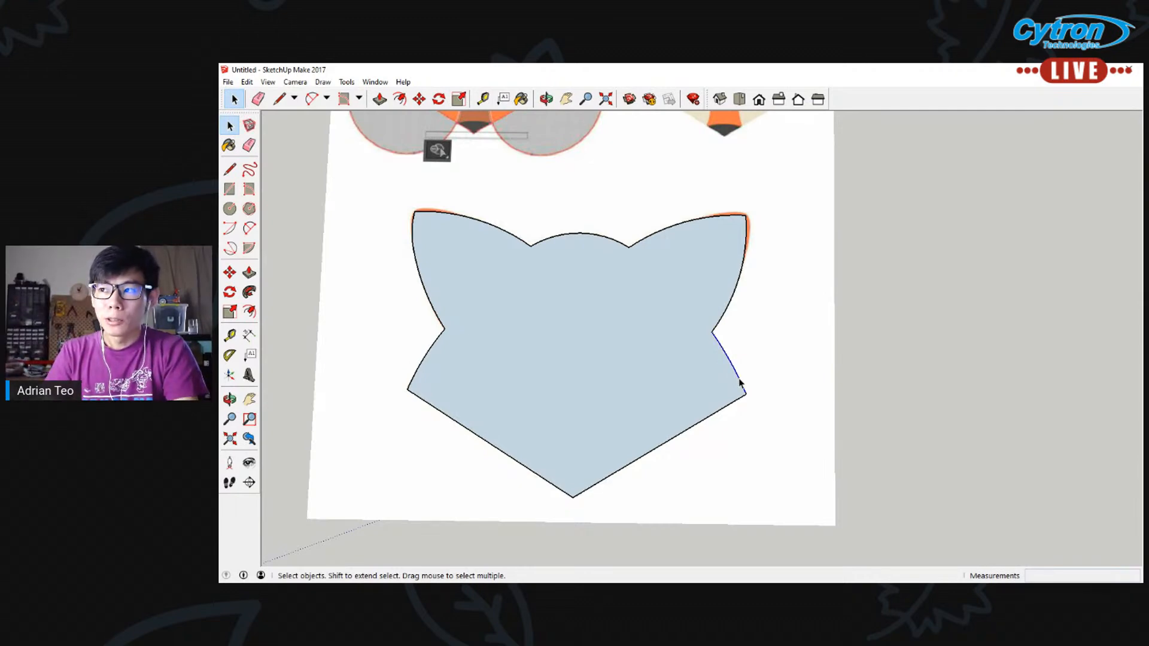
key("Delete")
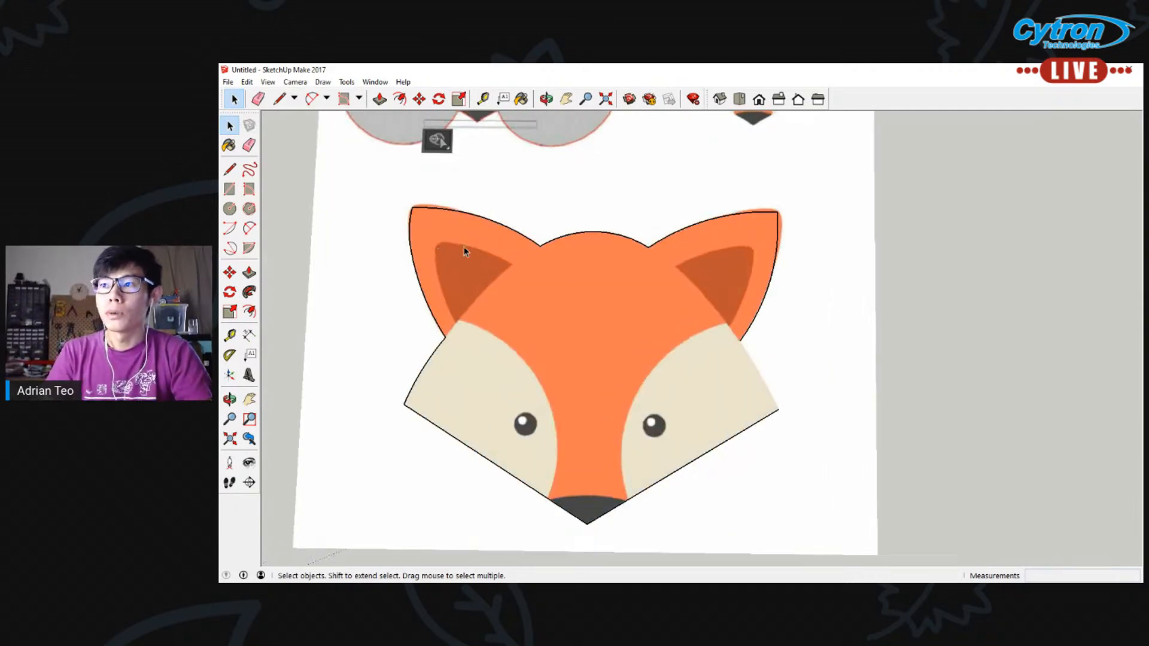
key("ctrl+z")
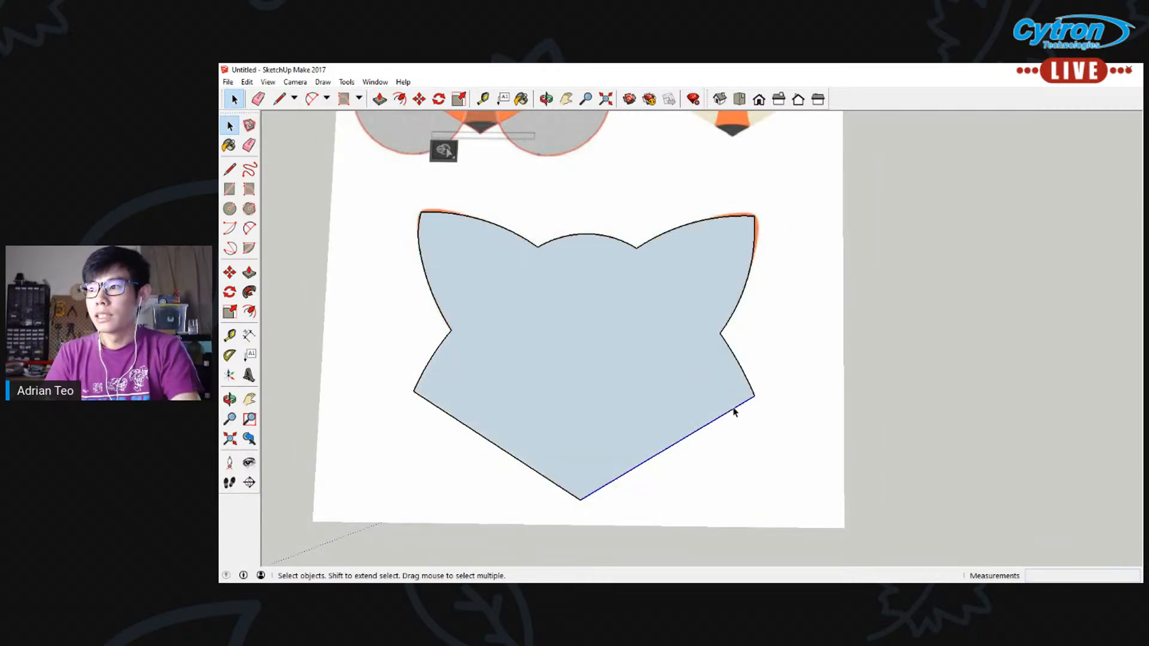
Delete the straight edge from the right cheek corner to the nose tip to uncover the fox illustration
key("Delete")
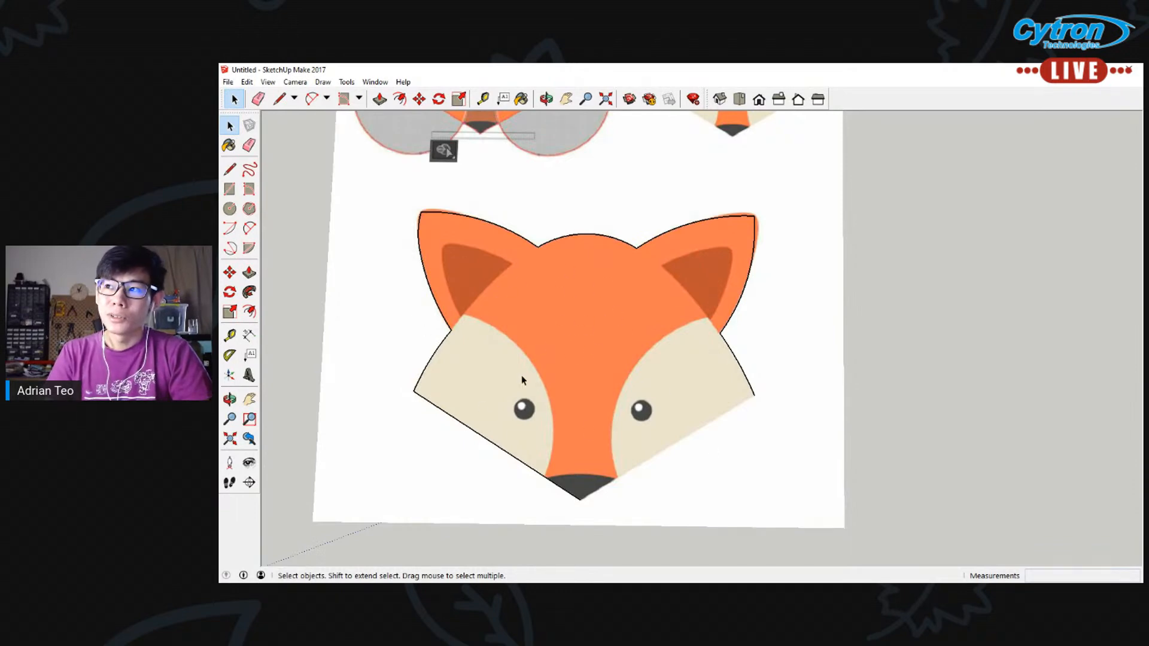
left_click(230, 170)
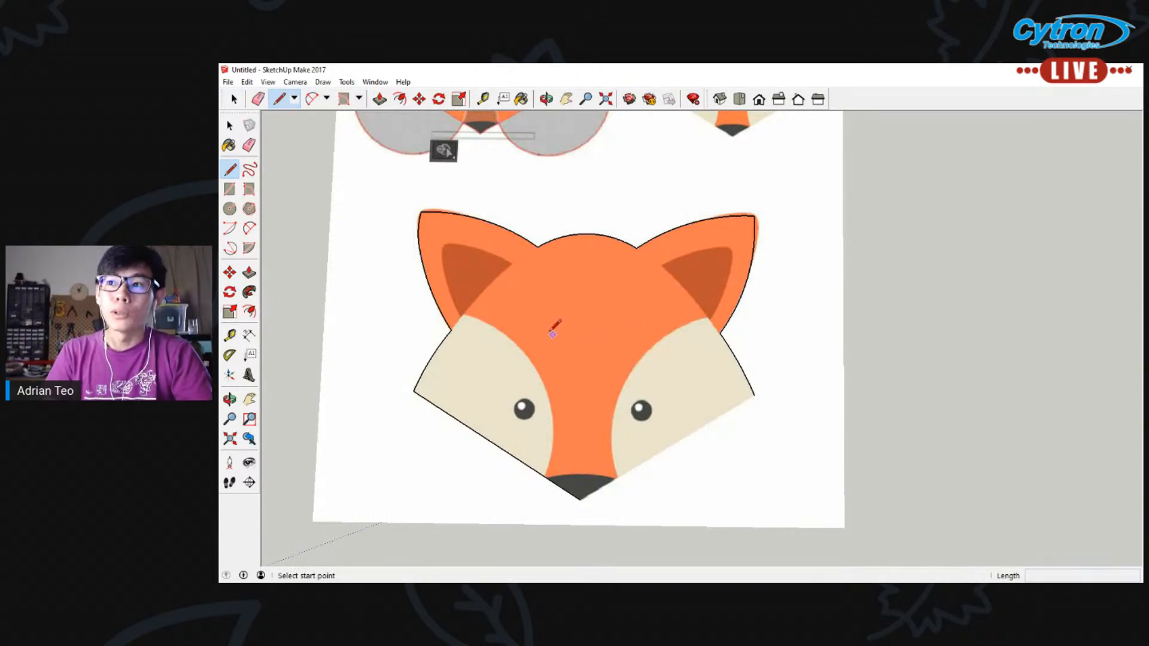
scroll(525, 314, "up", 1)
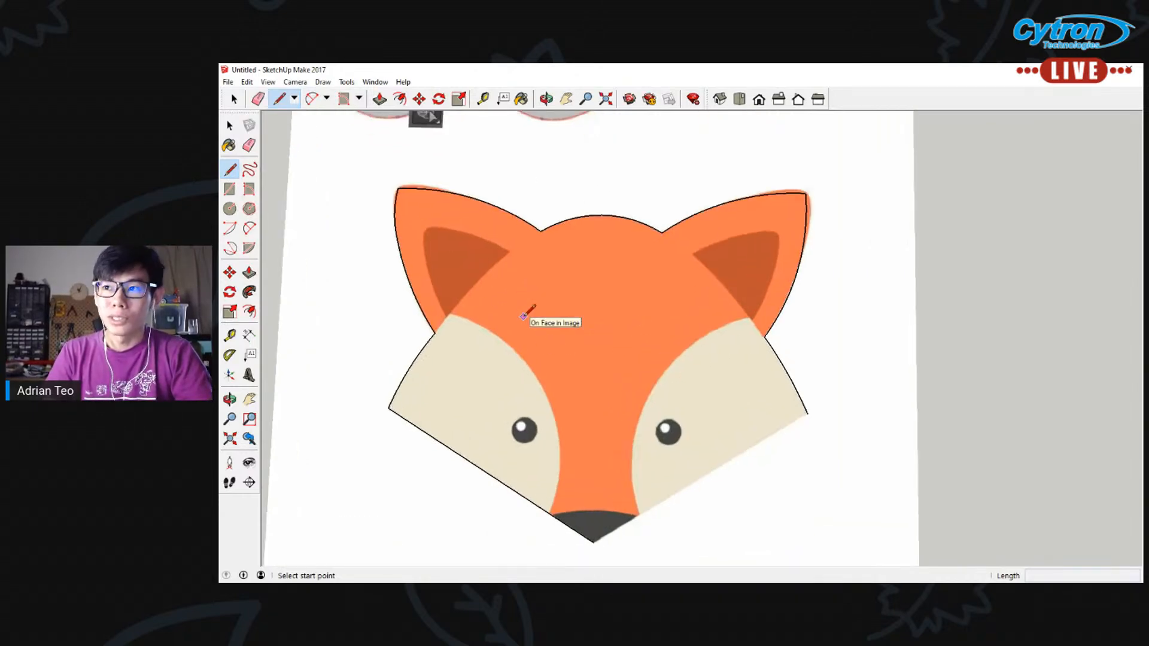
Trace the left inner ear with three joined 2 Point Arcs, the outer-side one bulging about 1260 mm
left_click(250, 226)
left_click(429, 229)
left_click(509, 253)
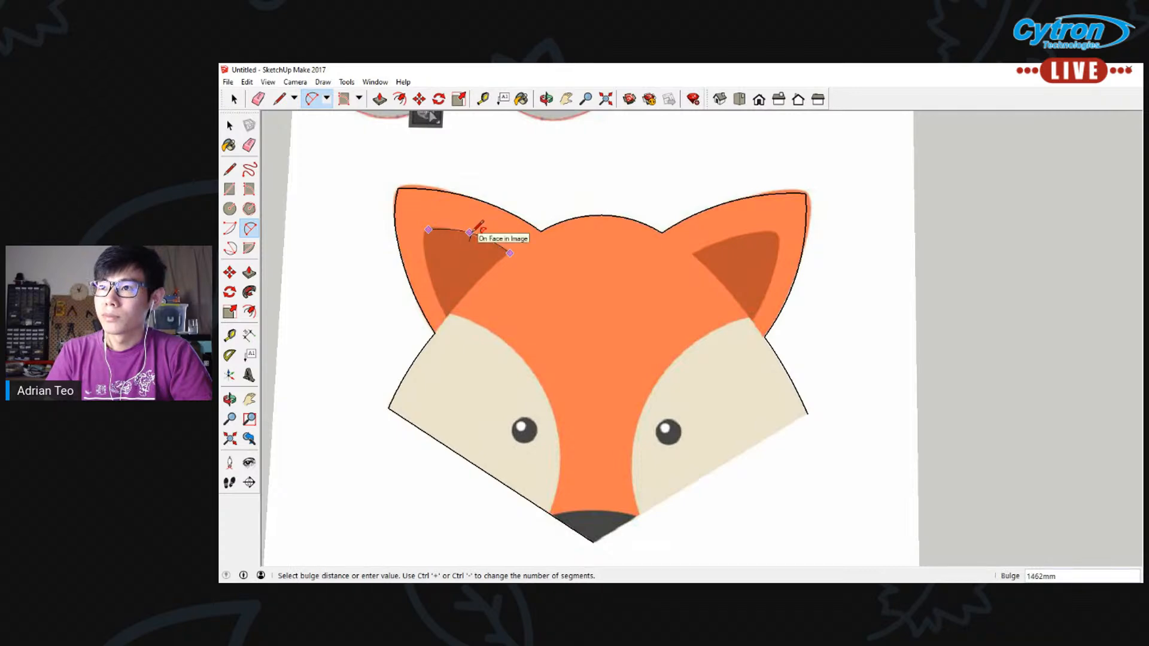
left_click(479, 226)
left_click(428, 229)
left_click(436, 341)
left_click(430, 270)
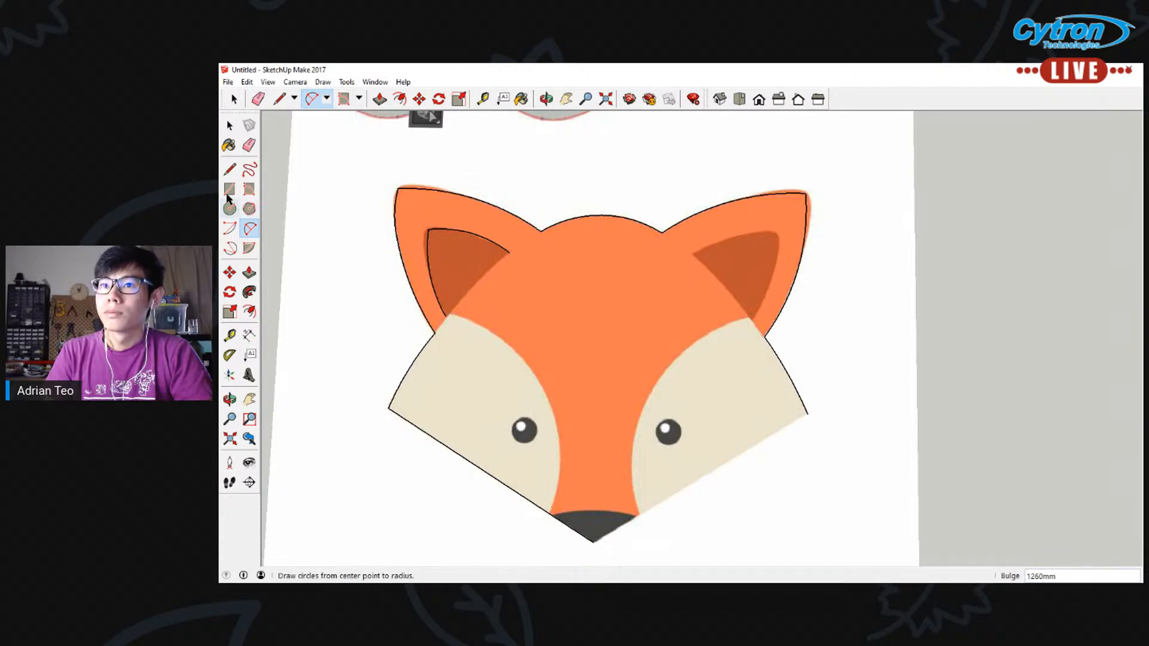
left_click(510, 253)
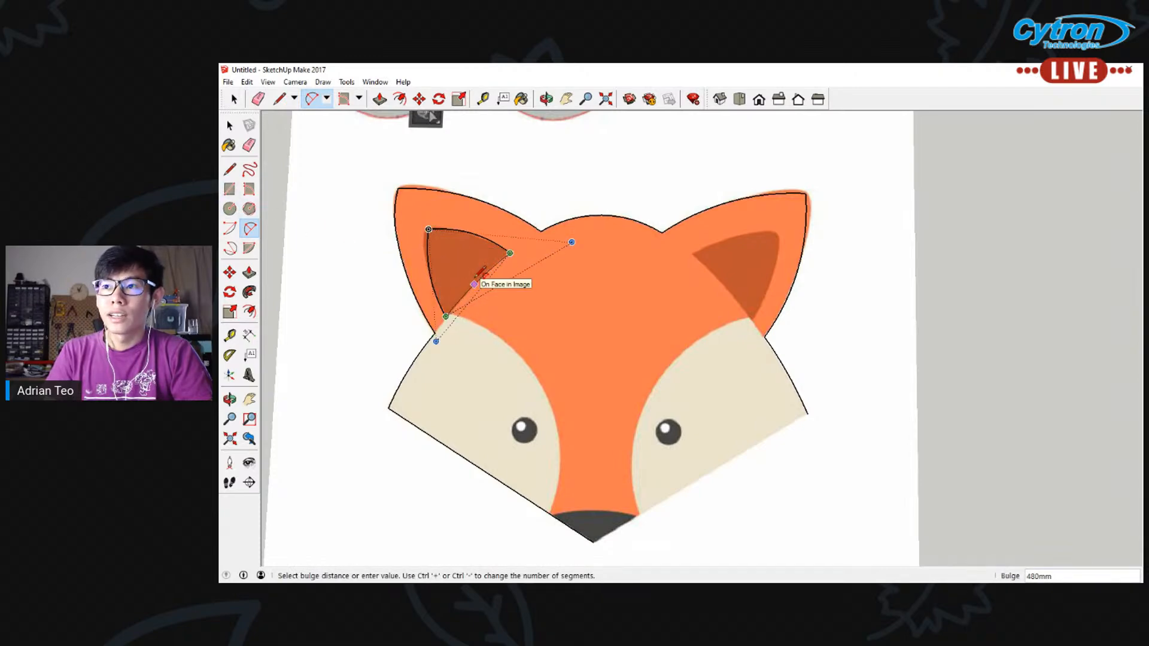
left_click(479, 279)
Trace the right inner ear with three joined 2 Point Arcs, the upper one bulging about 1325 mm
left_click(691, 255)
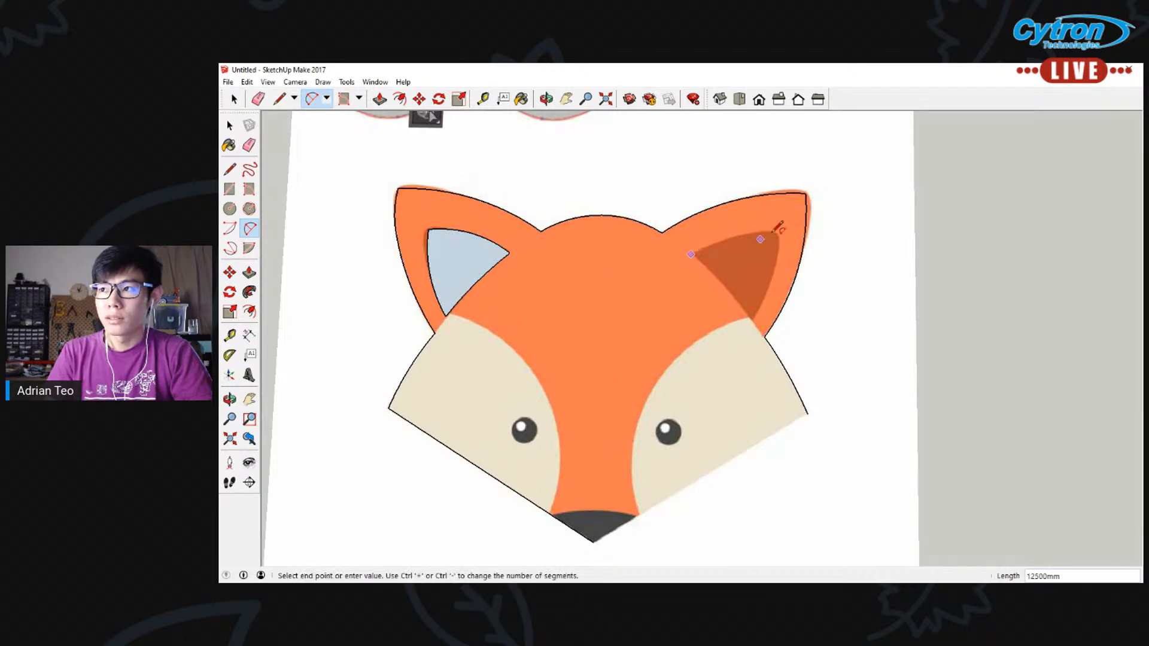
left_click(776, 234)
left_click(759, 228)
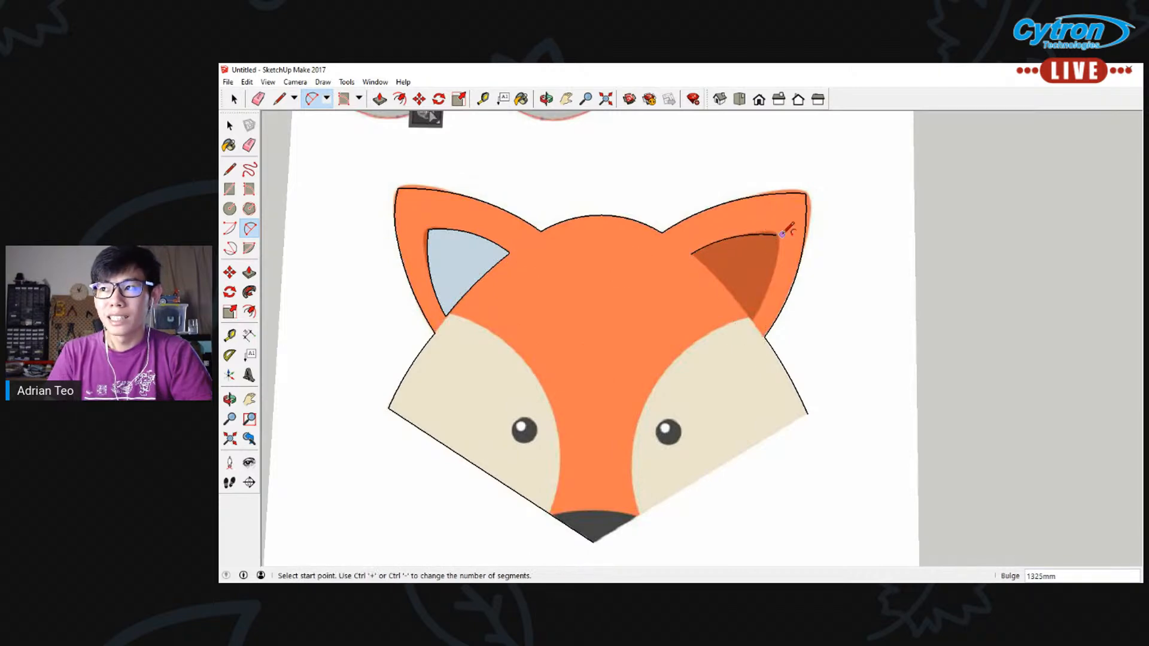
left_click(776, 234)
left_click(751, 318)
left_click(778, 273)
left_click(691, 254)
left_click(751, 318)
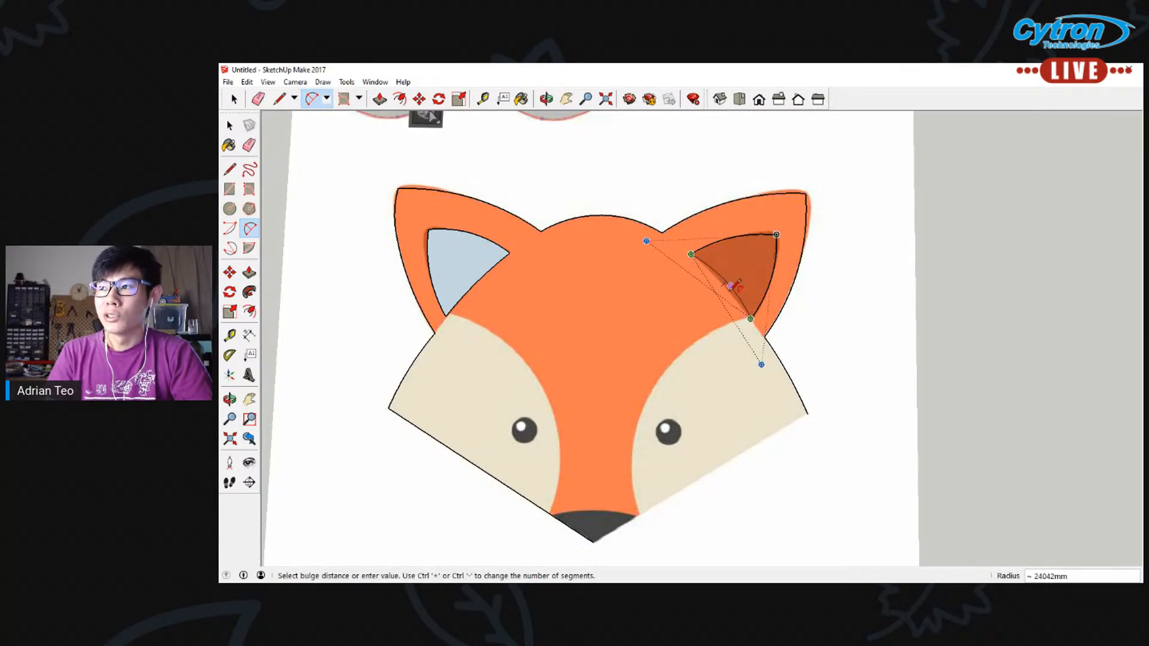
left_click(732, 286)
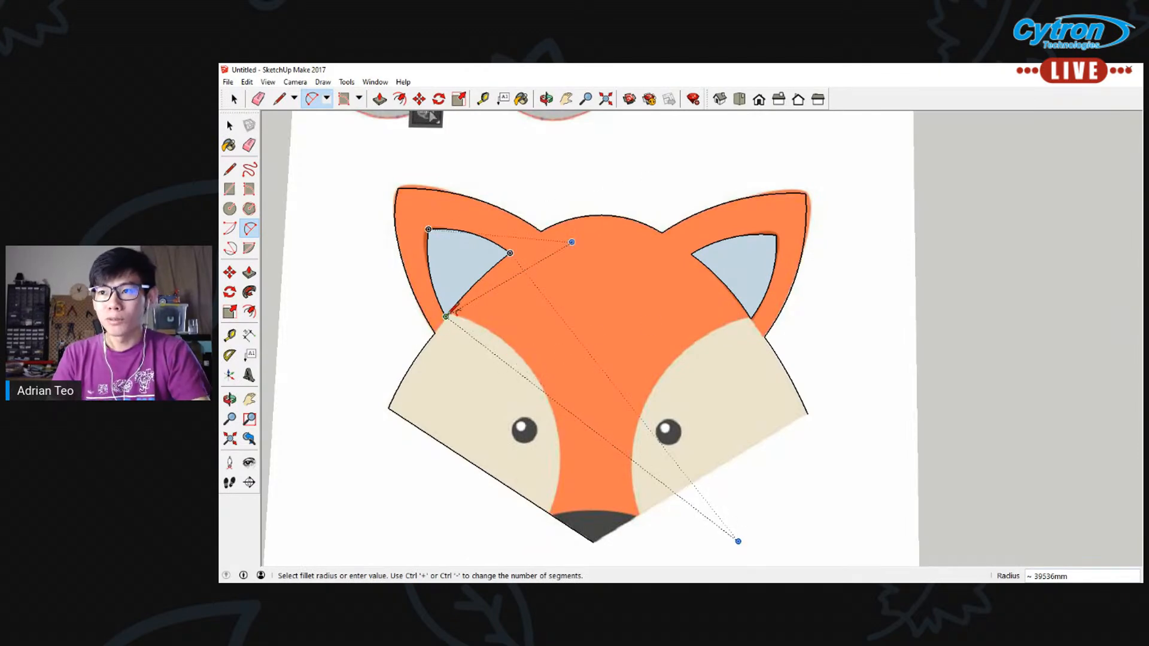
Trace the left cheek patch's inner edge with a 2 Point Arc from the inner ear's lower corner to the nose's left corner
left_click(454, 309)
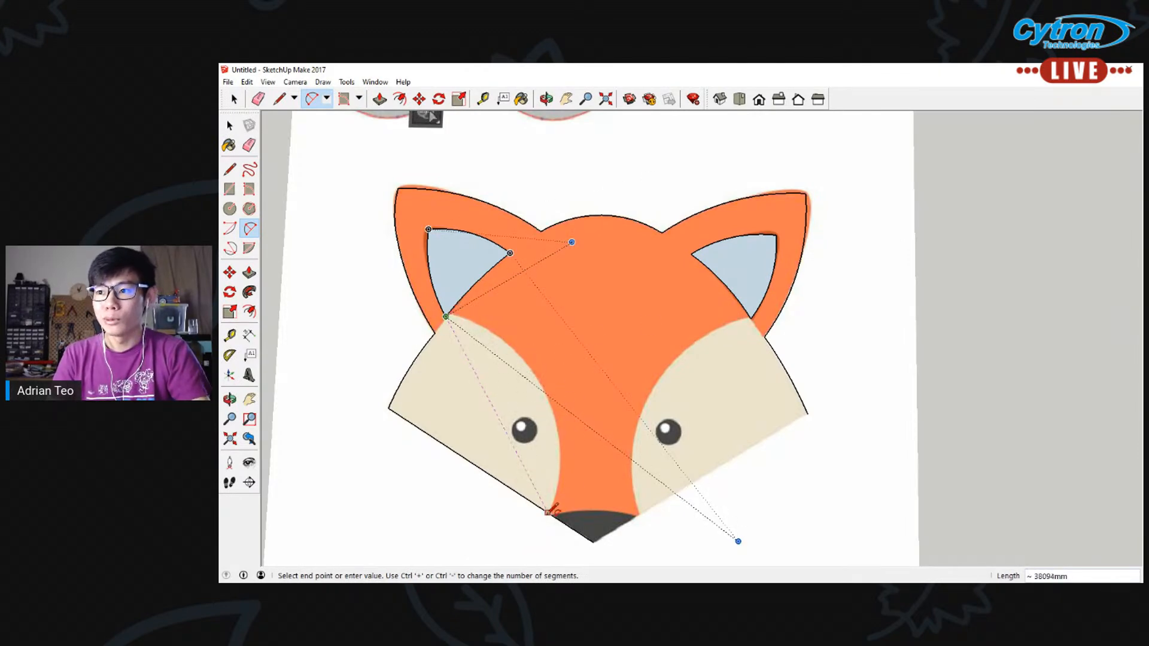
left_click(553, 512)
left_click(562, 411)
left_click(752, 318)
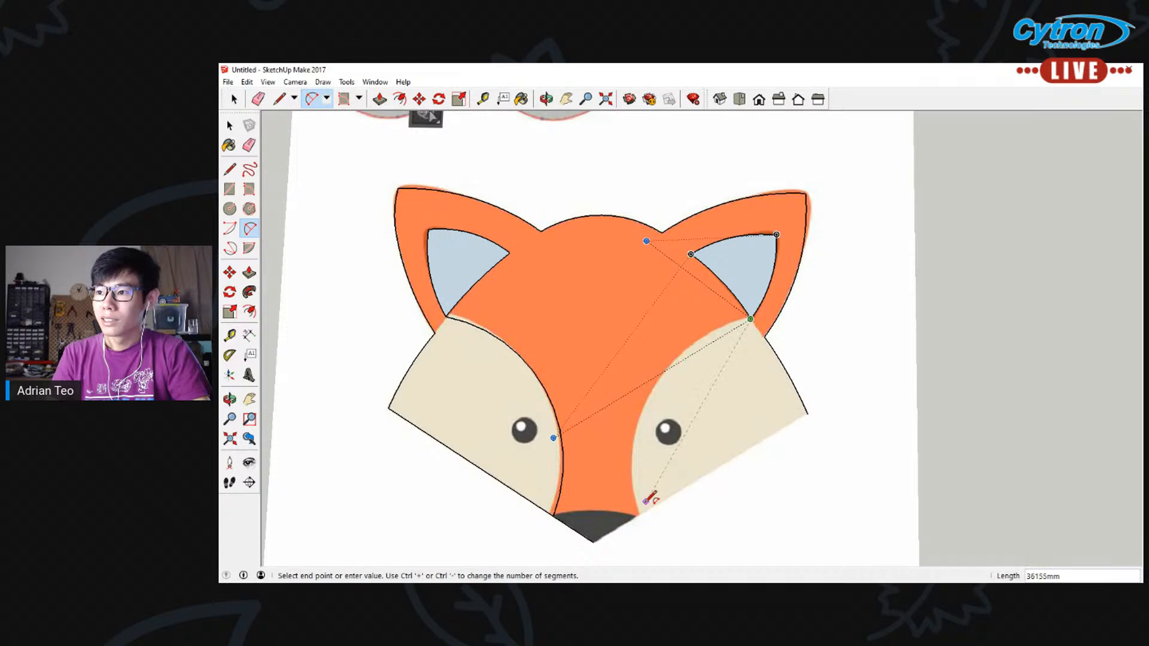
left_click(639, 514)
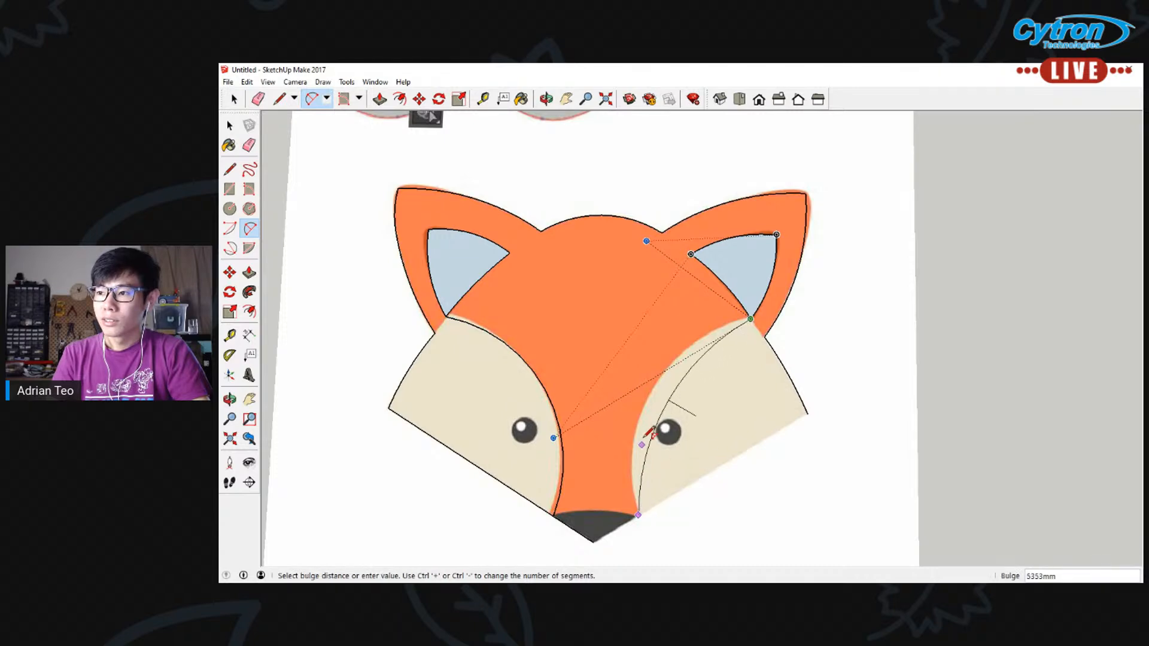
left_click(649, 405)
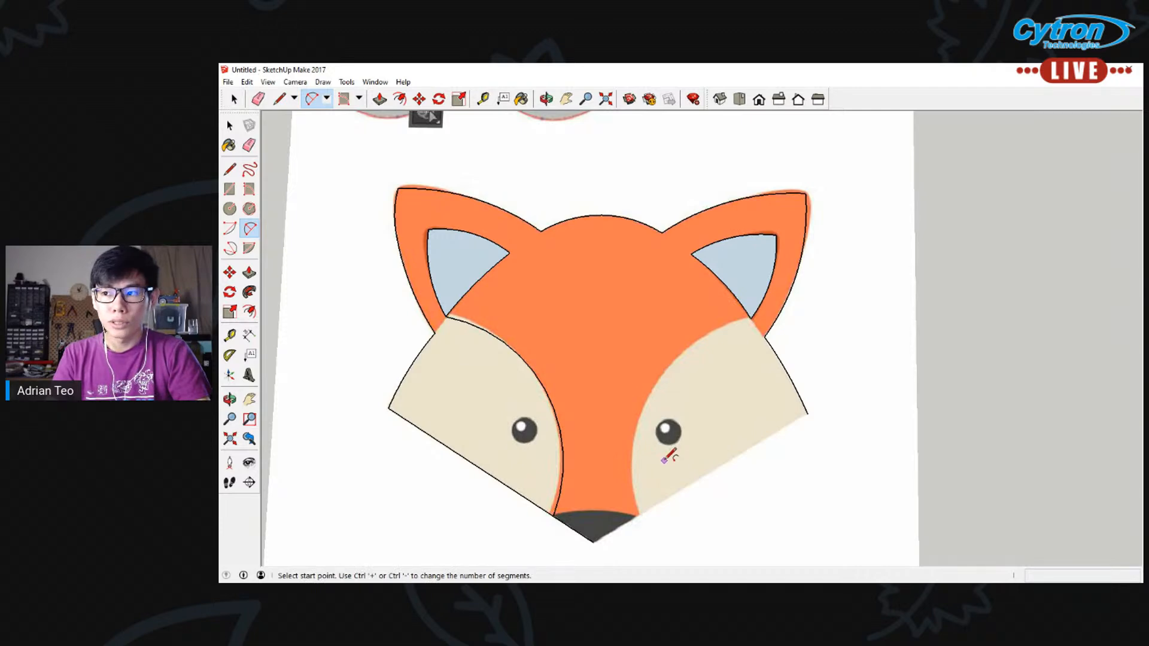
left_click(553, 516)
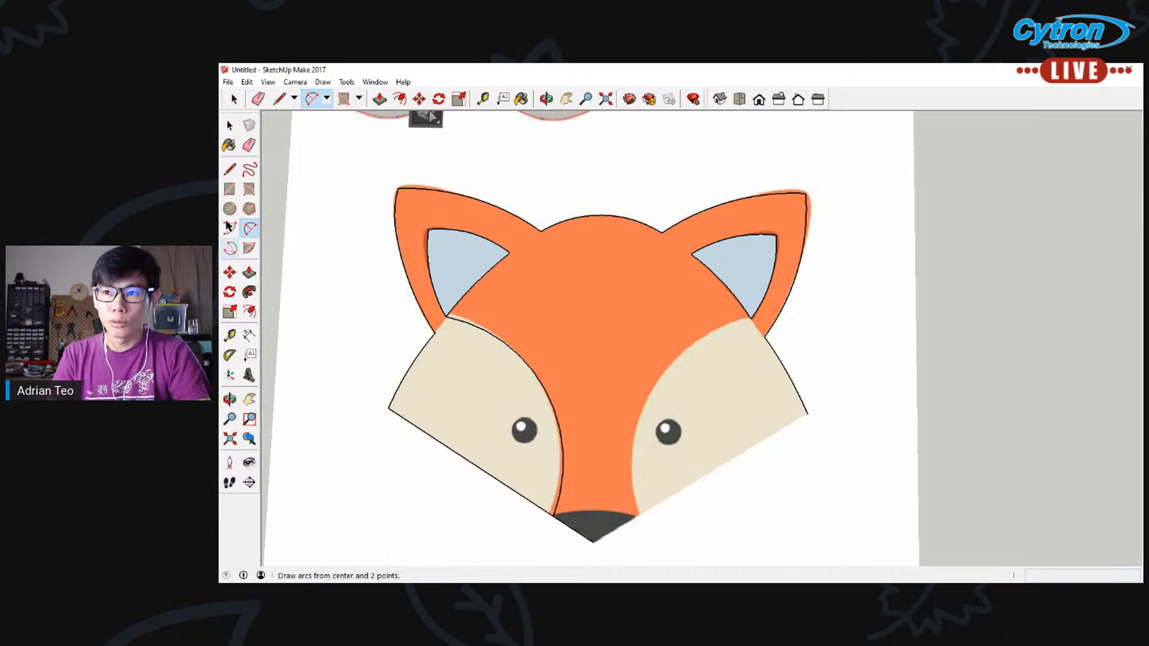
Redraw the straight lower-right outline edge from the nose tip to the right cheek corner
left_click(229, 169)
left_click(595, 541)
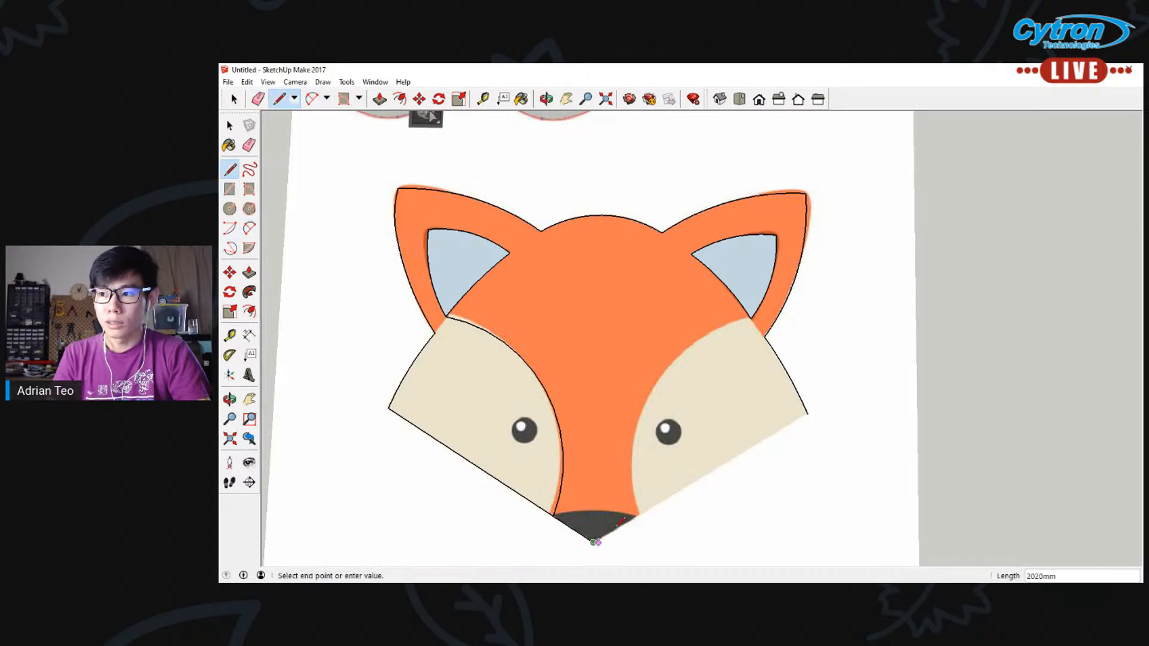
key("Escape")
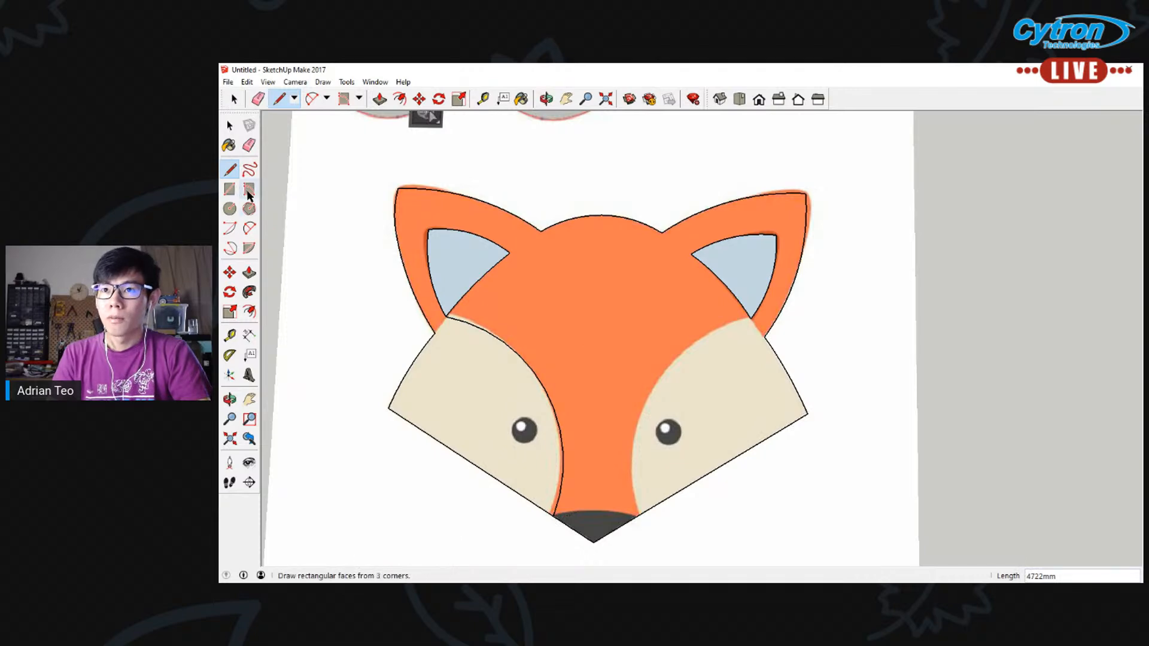
Trace the right cheek patch's inner edge with a 2 Point Arc from the nose corner to the inner ear's lower corner, bulging about 8510 mm
middle_click_drag(710, 442, 740, 109)
middle_click_drag(712, 401, 680, 264)
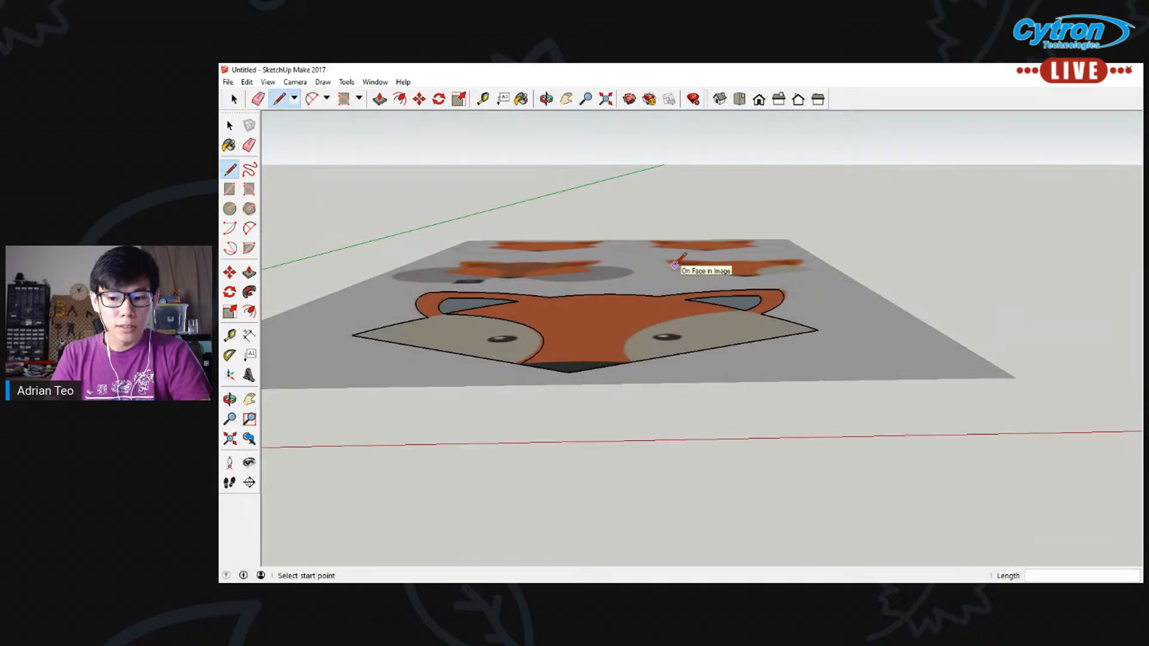
middle_click_drag(620, 204, 615, 481)
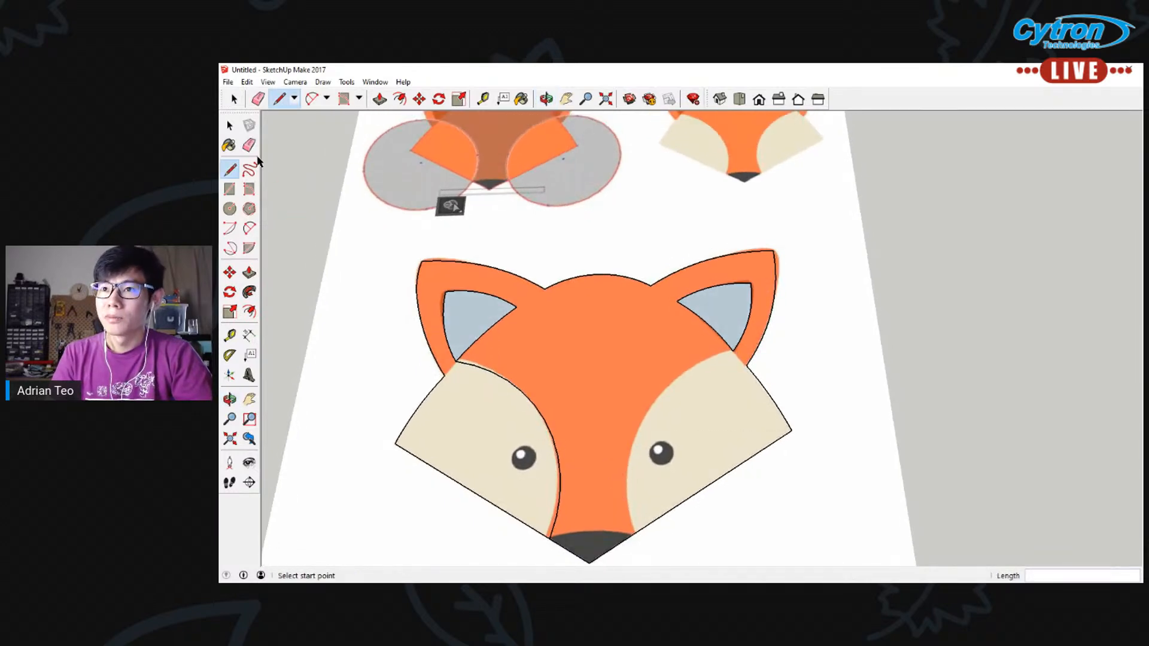
left_click(249, 228)
left_click(631, 535)
left_click(733, 351)
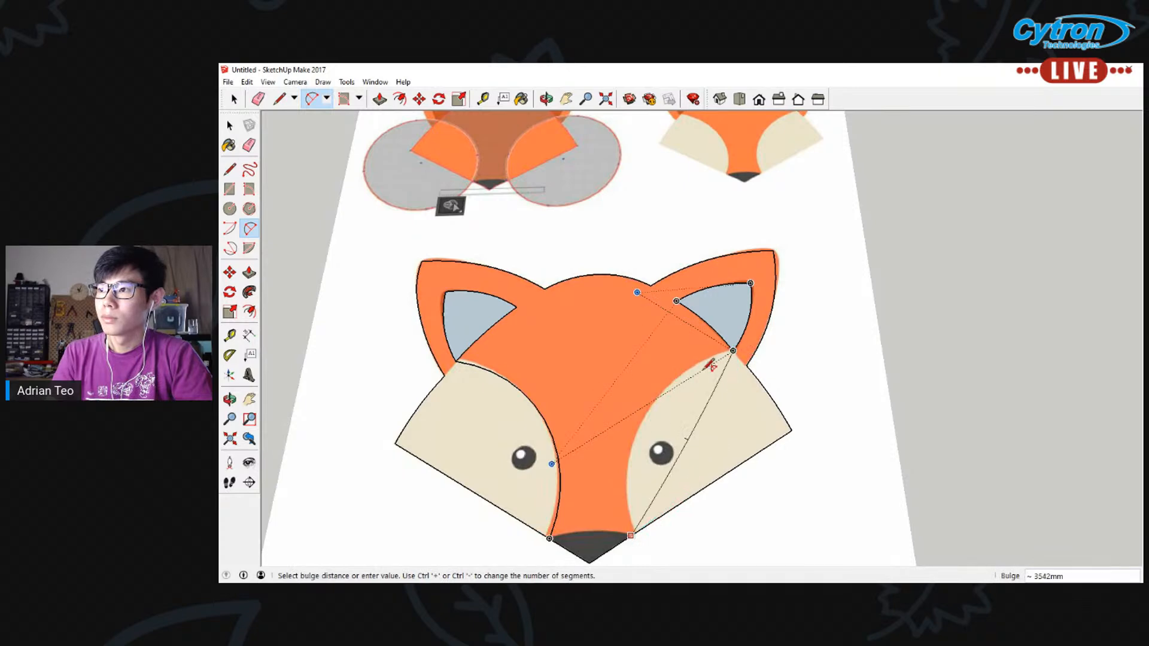
left_click(651, 417)
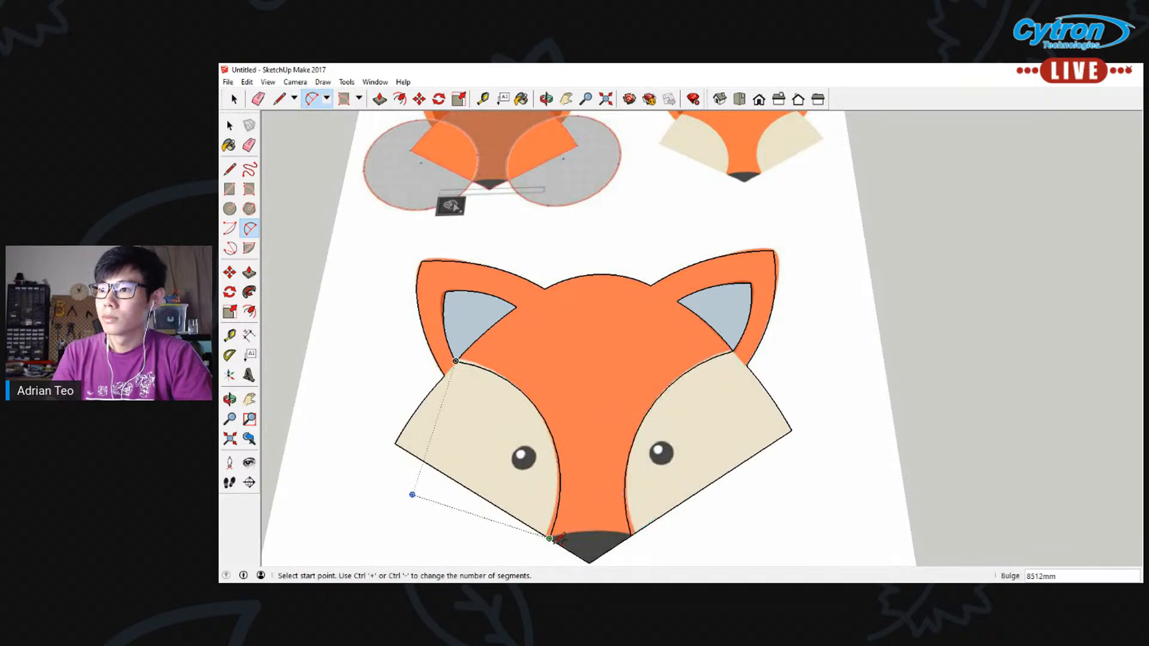
Trace the nose's upper edge with a 2 Point Arc between its two corners, bulging upward about 1280 mm
left_click(549, 538)
left_click(631, 535)
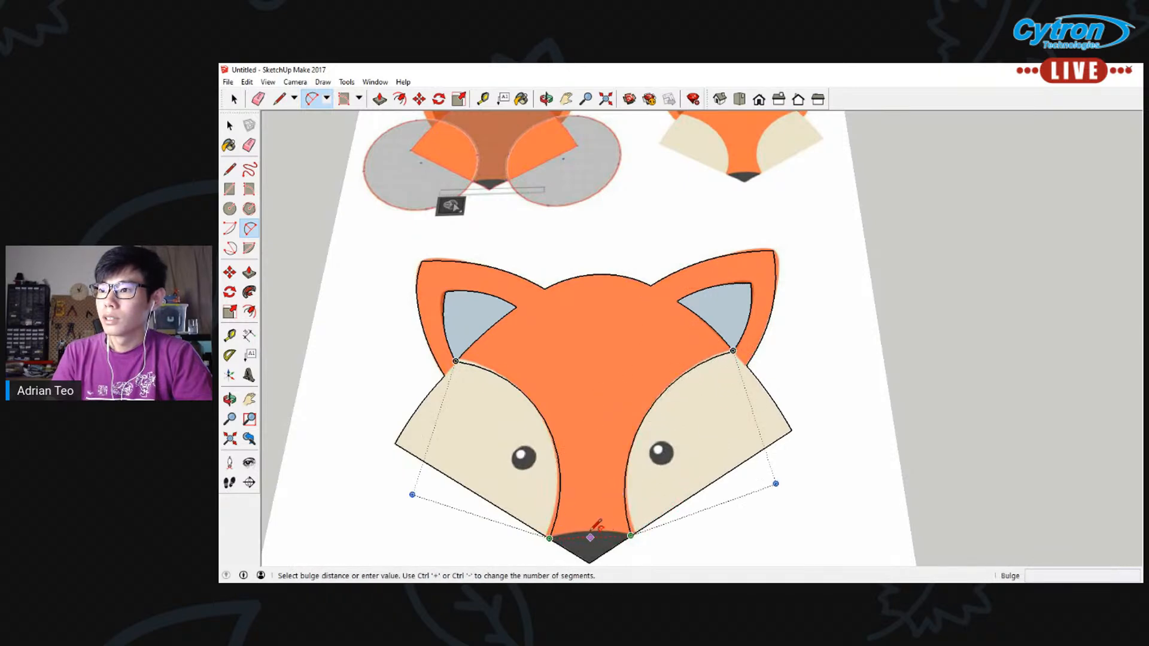
left_click(594, 525)
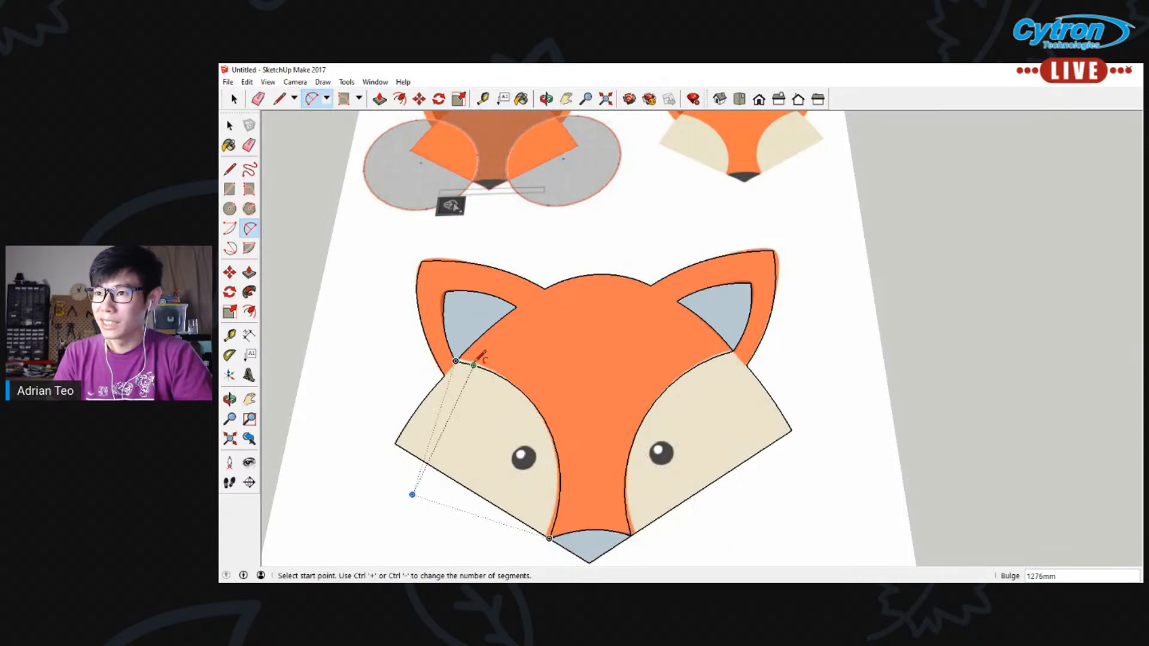
Draw a circle with a radius of about 2080 mm over the left eye
scroll(457, 358, "up", 4)
scroll(478, 347, "down", 8)
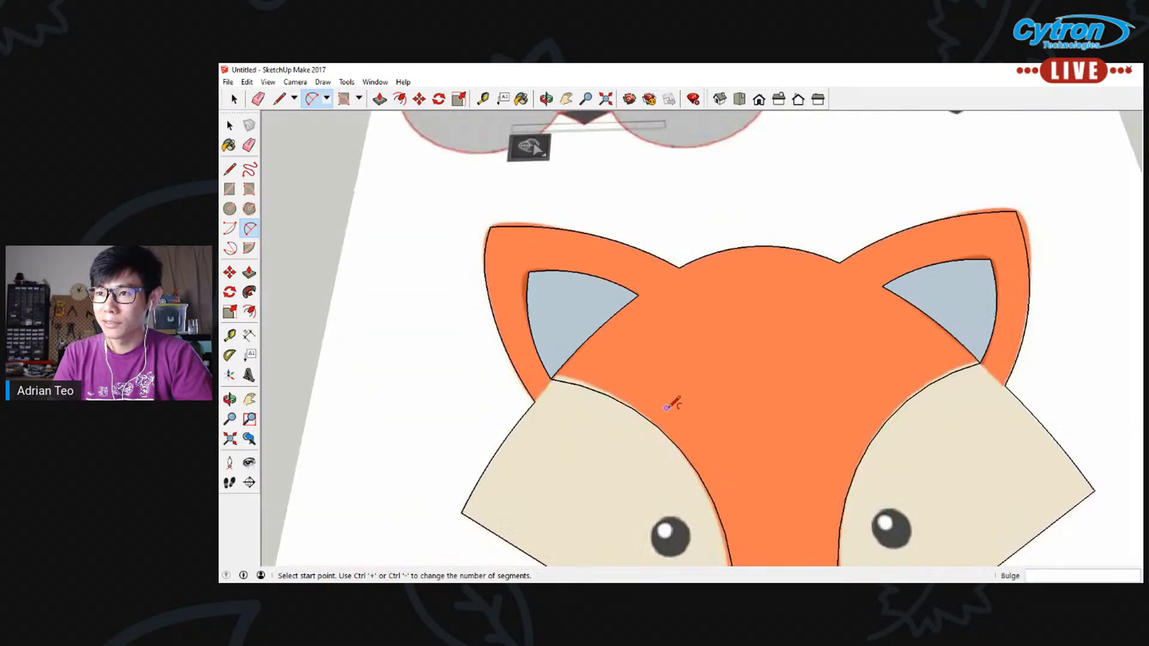
left_click(565, 98)
left_click_drag(723, 342, 661, 264)
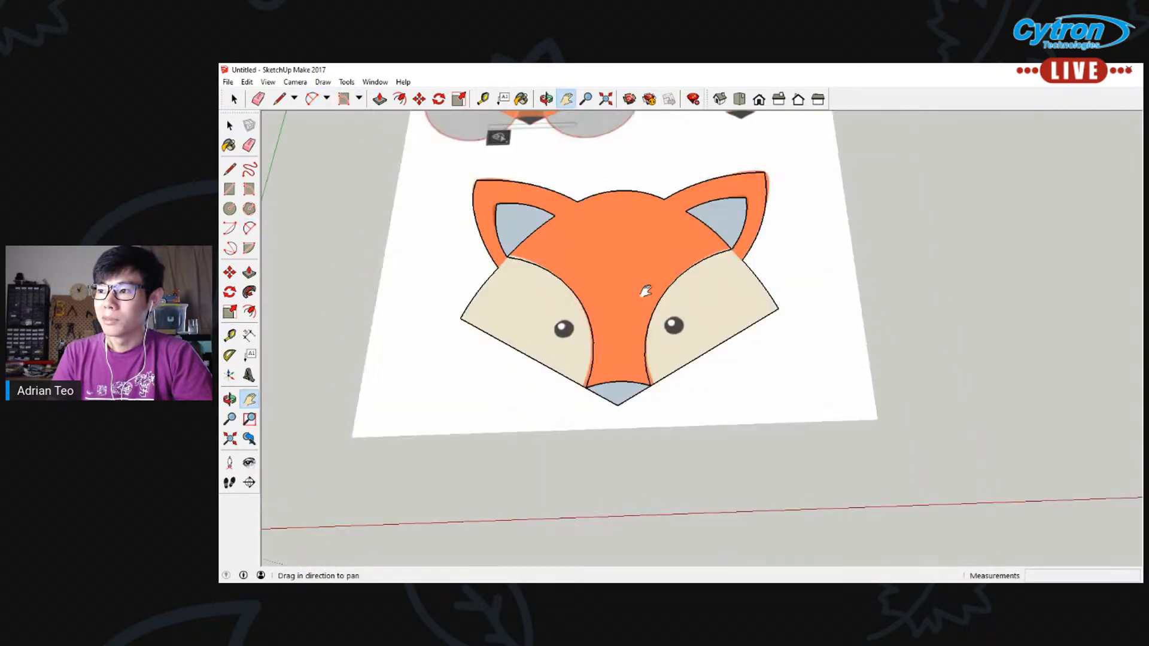
scroll(602, 316, "up", 2)
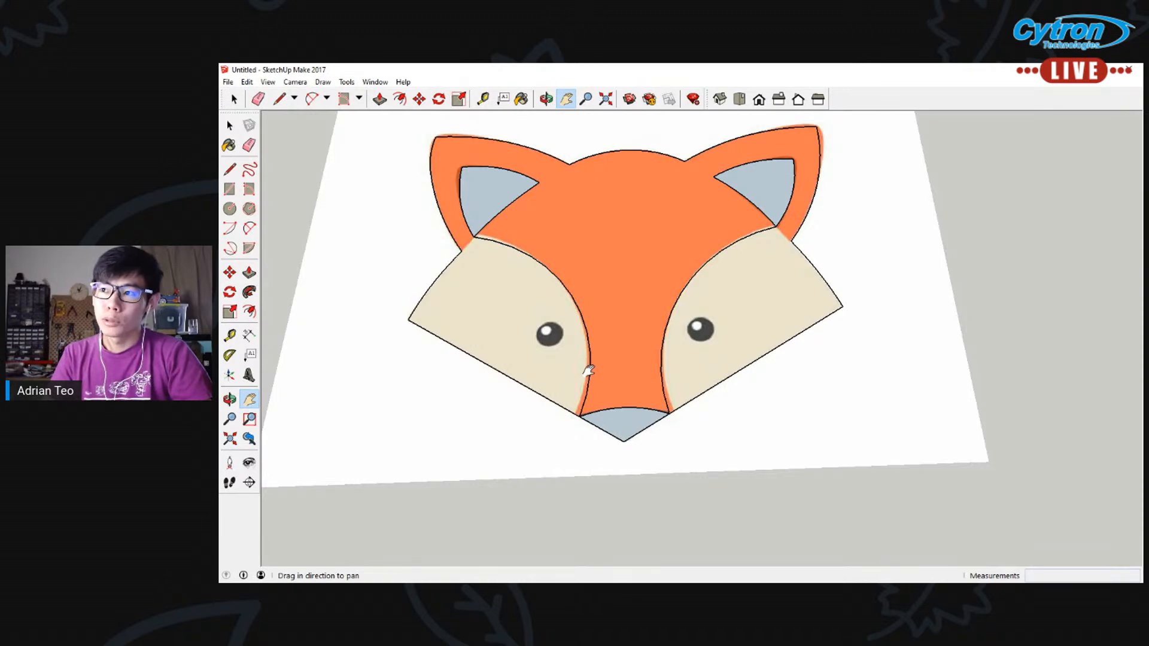
scroll(615, 269, "up", 1)
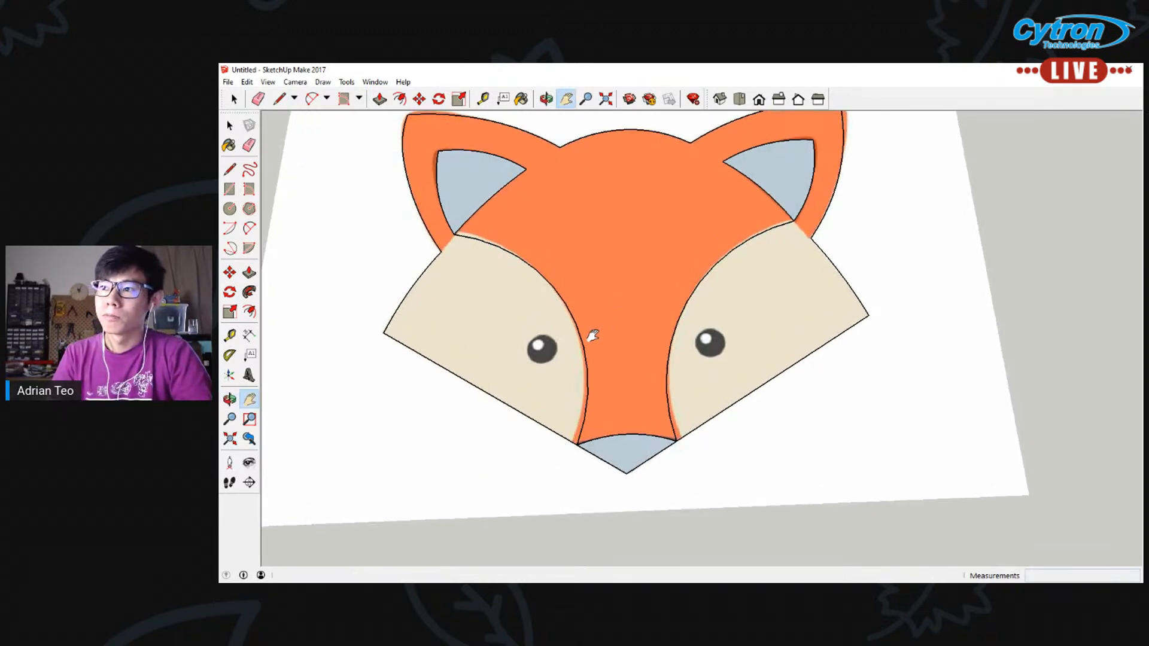
left_click(229, 208)
left_click(541, 349)
left_click(557, 351)
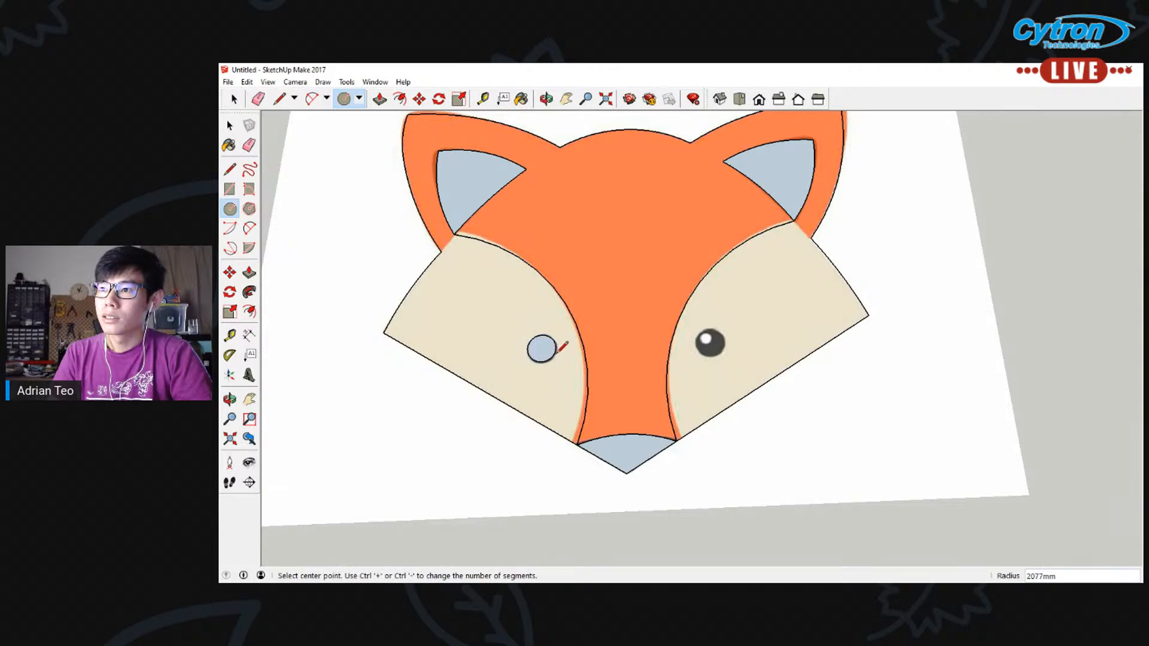
Draw a circle over the right eye, centred on it and sized to match the illustrated pupil
left_click(710, 342)
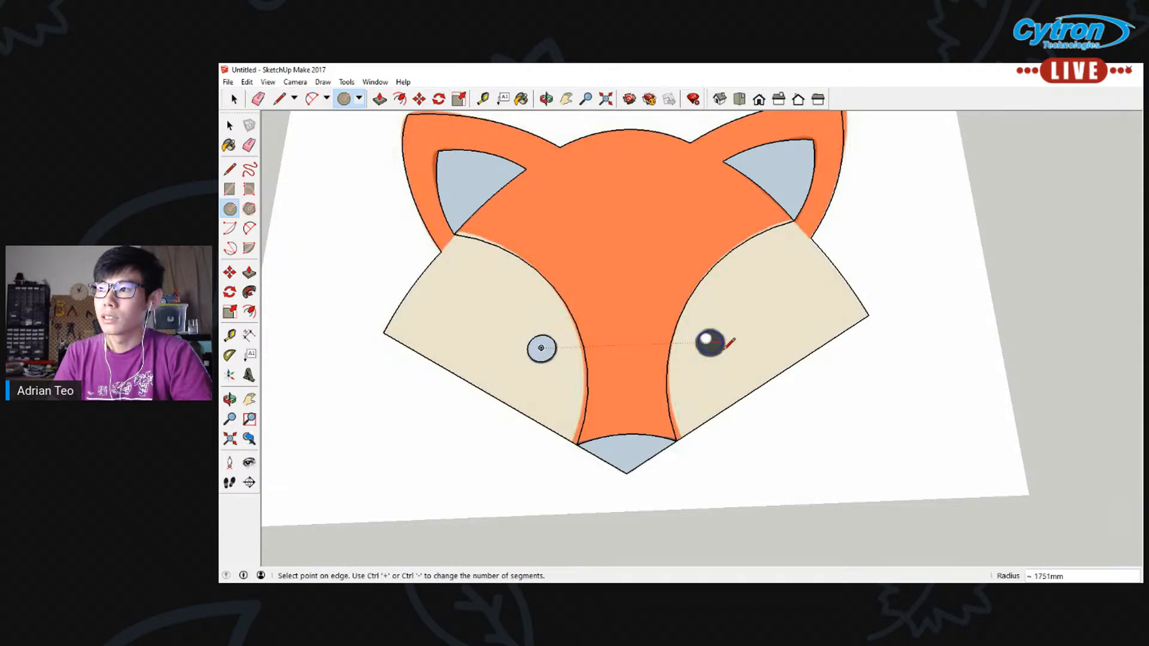
left_click(728, 347)
Try a small highlight circle in the upper-left part of the right eye
scroll(710, 342, "up", 6)
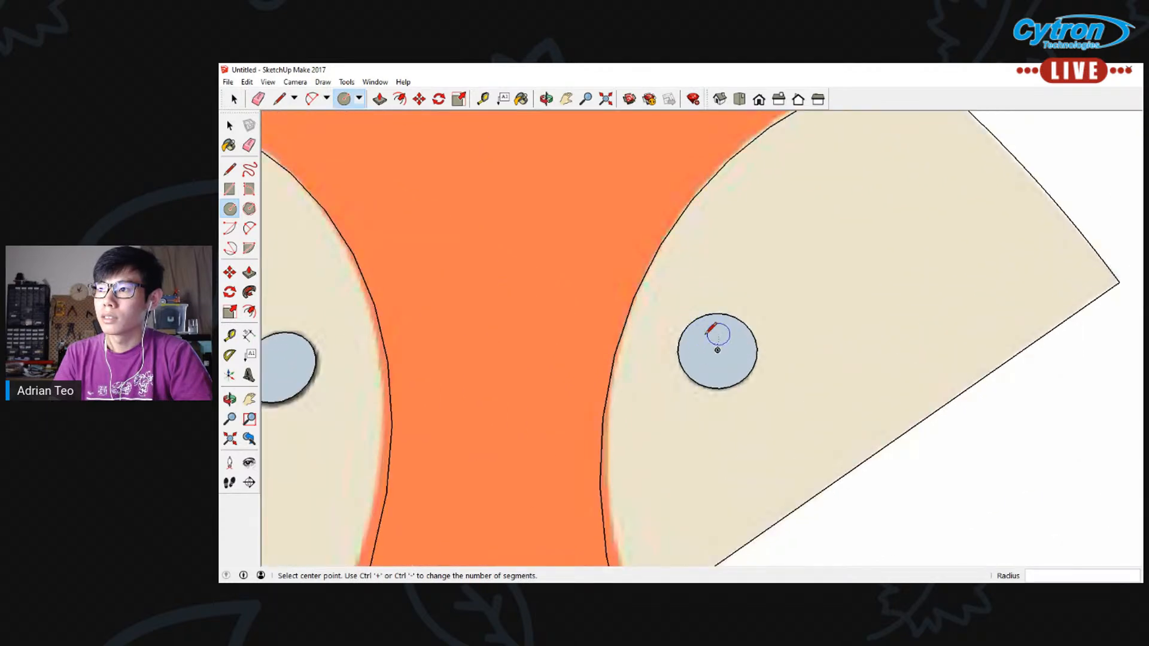
left_click(706, 334)
key("Escape")
left_click(702, 336)
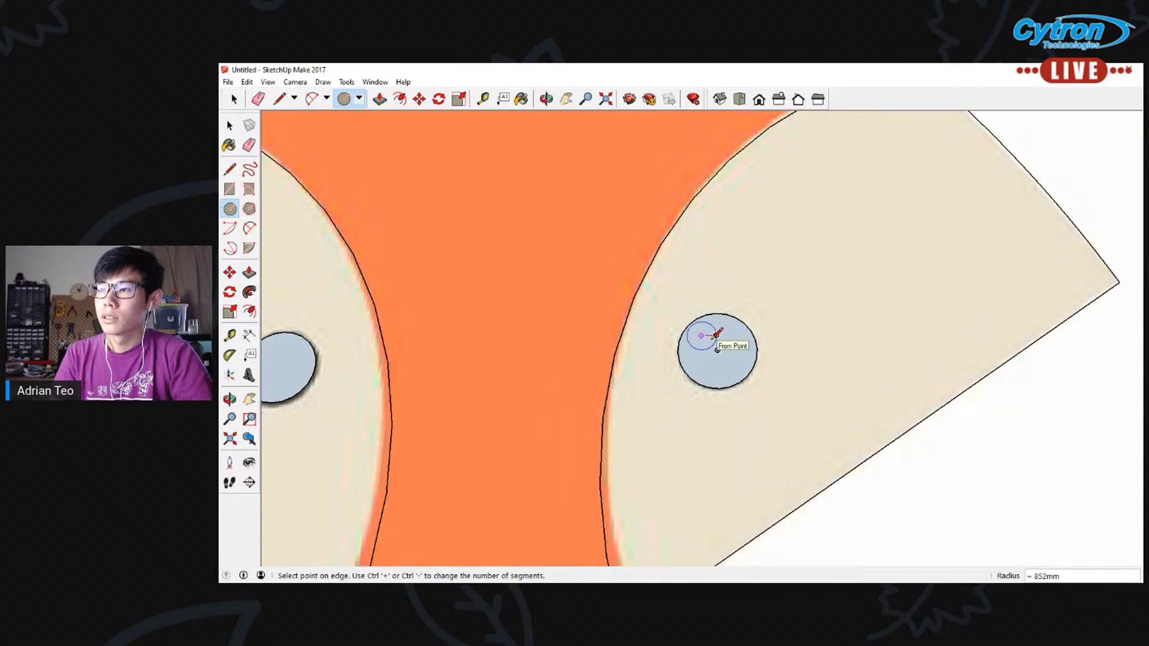
scroll(717, 349, "up", 2)
left_click(724, 339)
scroll(723, 339, "down", 4)
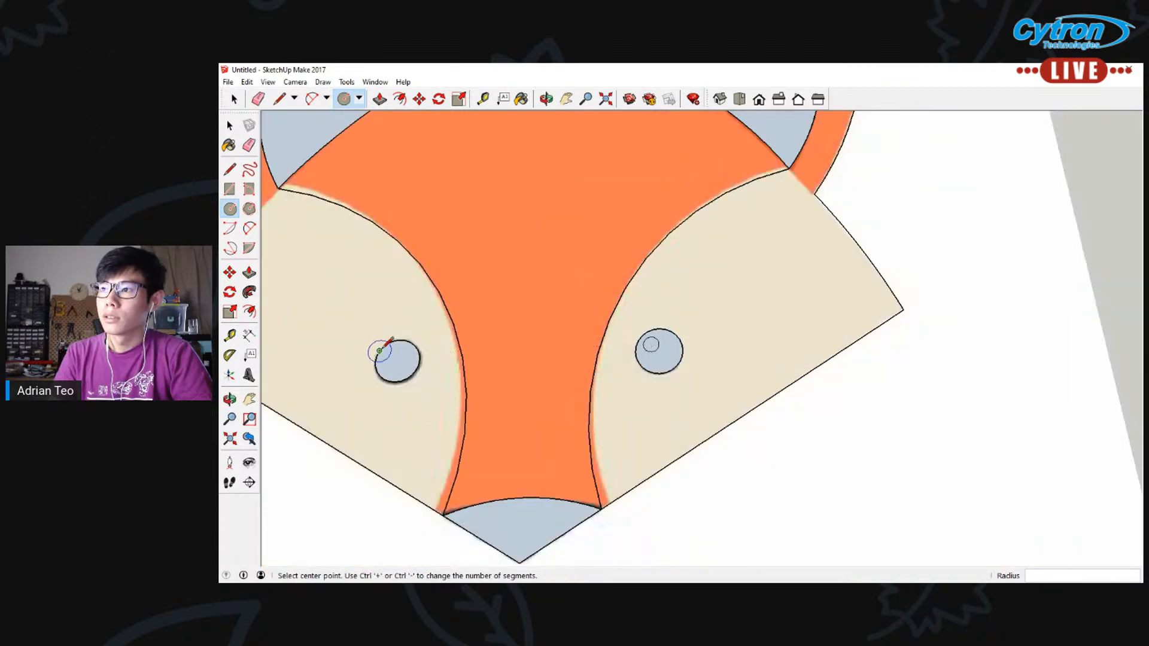
Try small highlight circles with a radius of about 550 mm in the upper-left part of the left eye
scroll(379, 346, "up", 4)
scroll(409, 361, "up", 2)
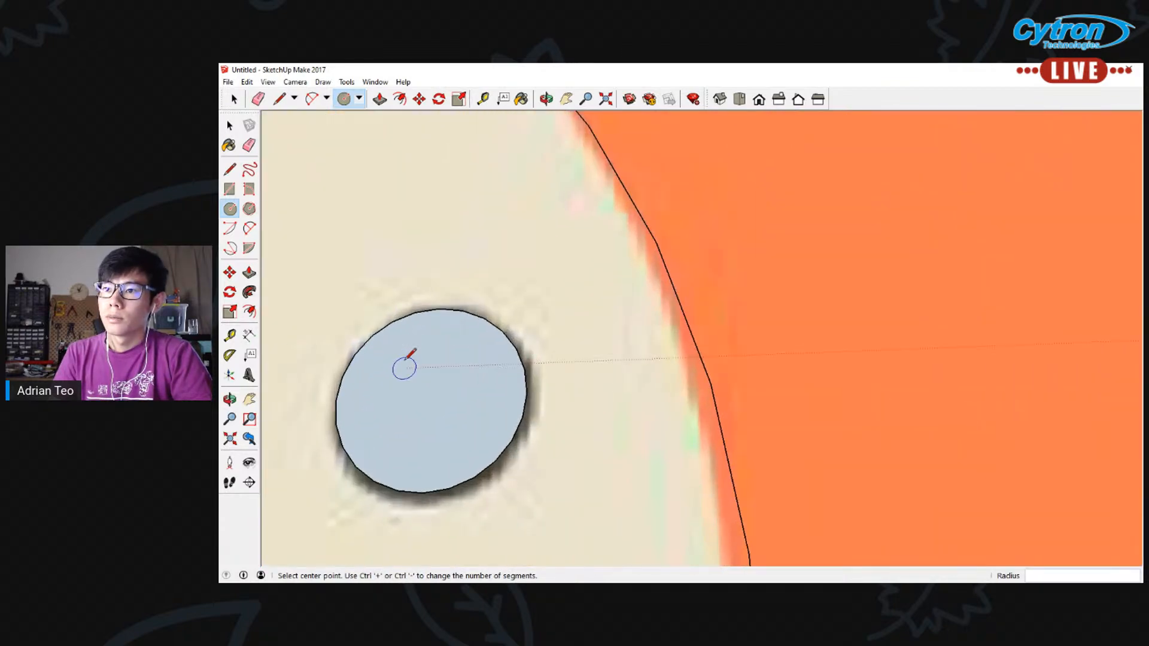
left_click(402, 368)
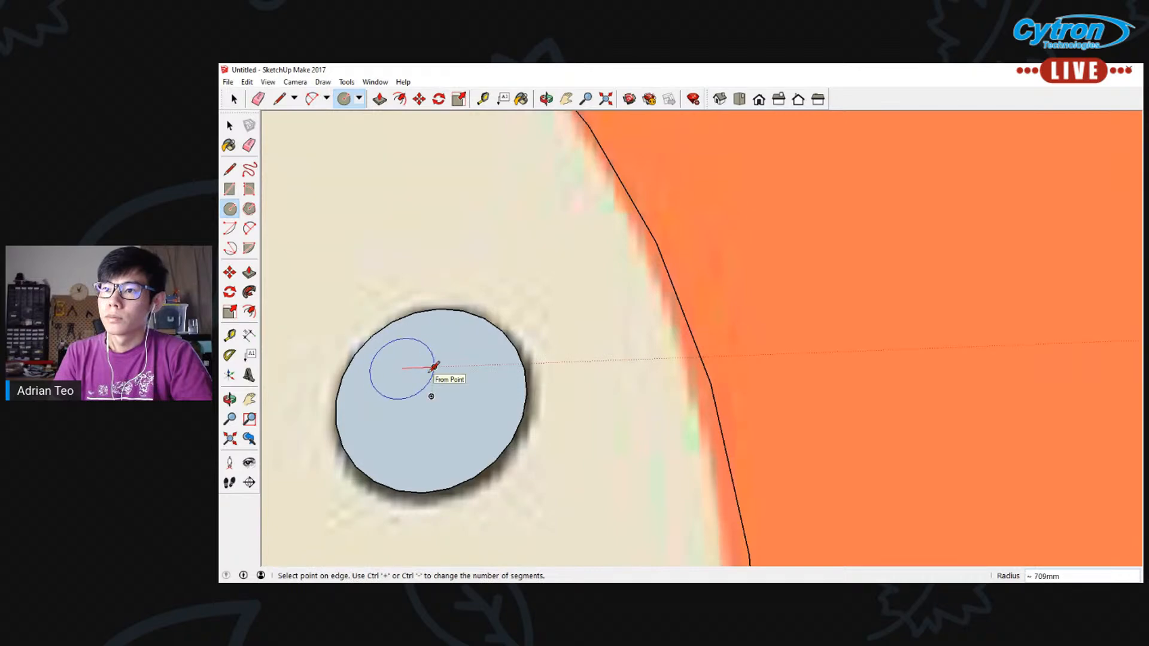
left_click(427, 367)
scroll(443, 364, "down", 4)
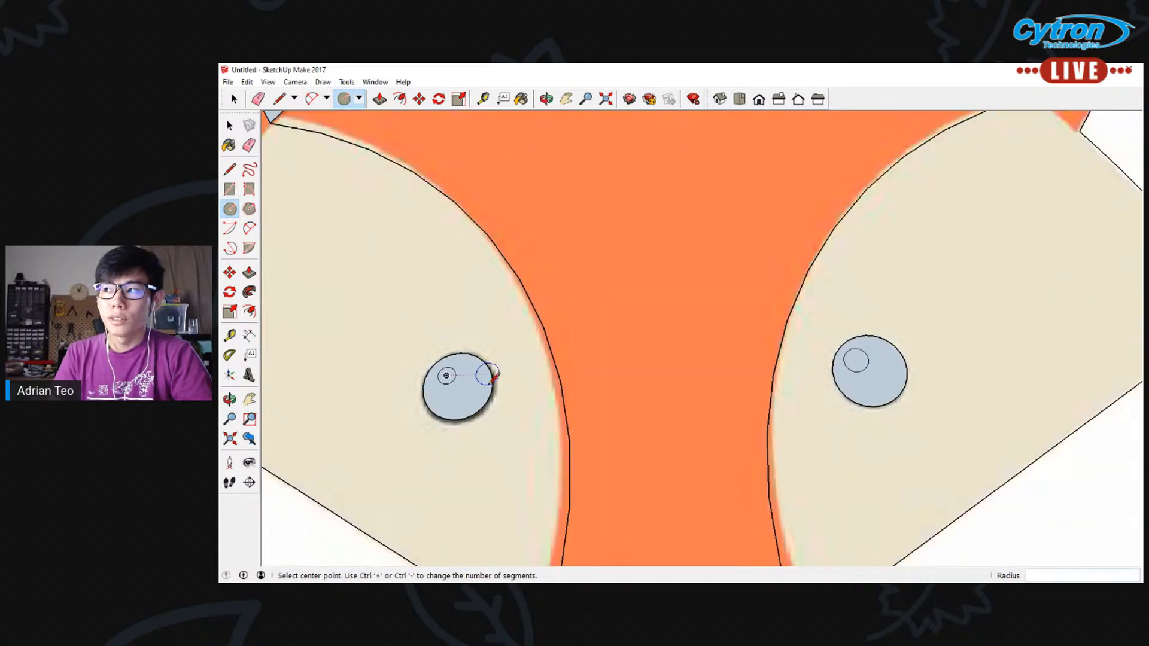
scroll(487, 376, "up", 3)
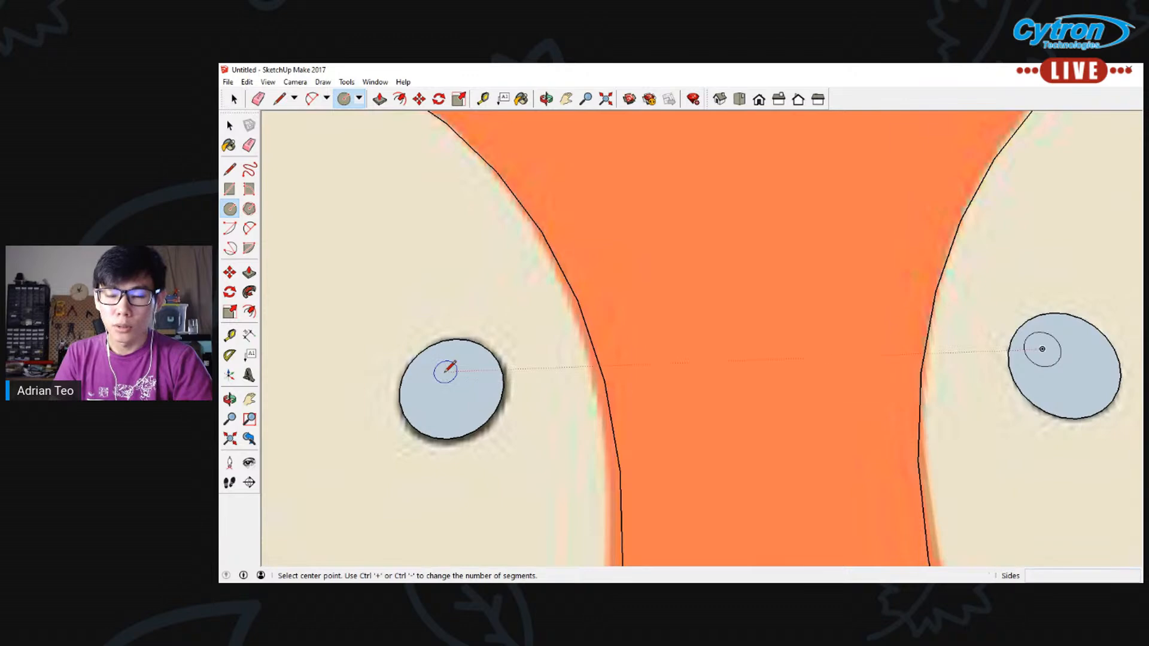
scroll(436, 358, "up", 2)
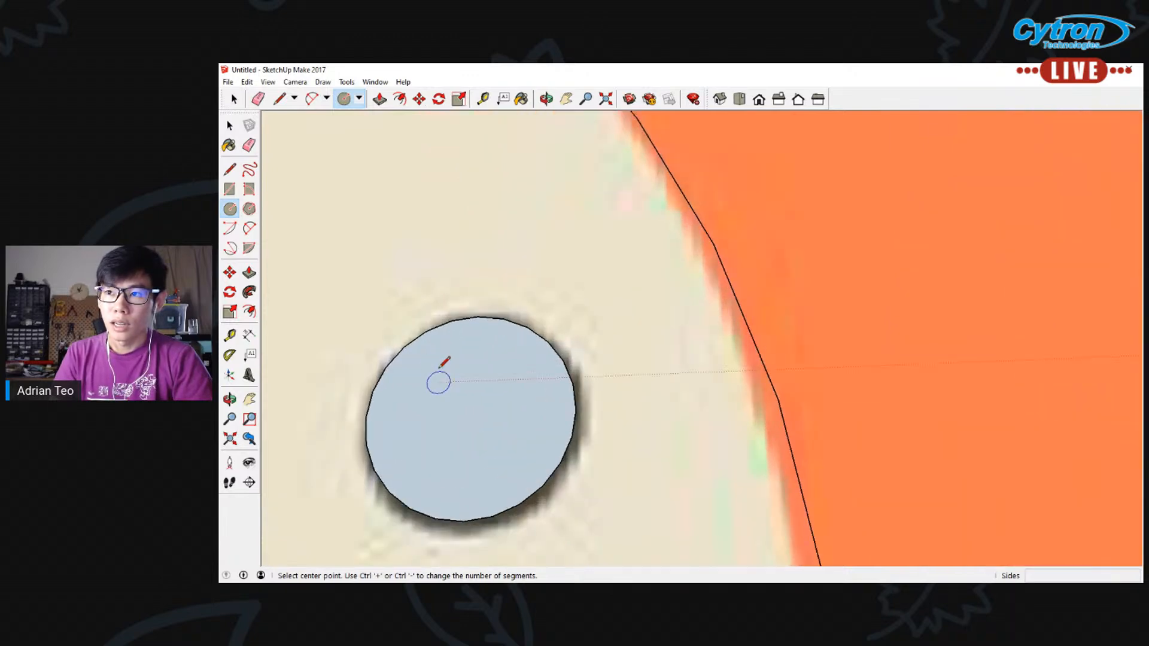
left_click(439, 368)
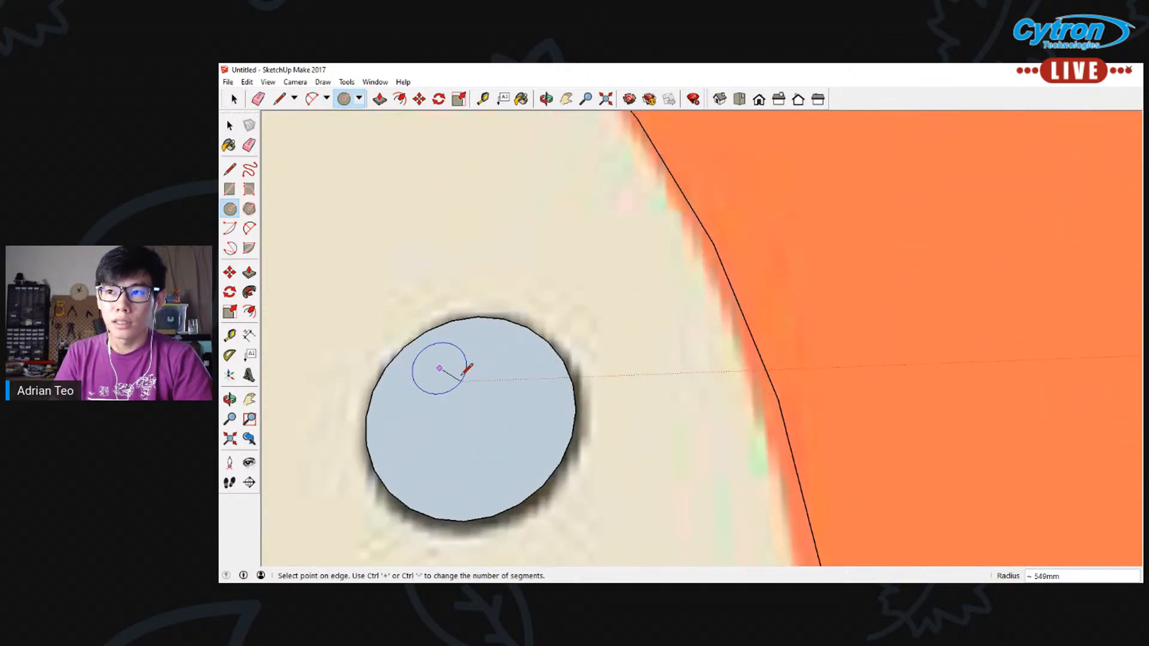
left_click(463, 375)
scroll(464, 375, "down", 5)
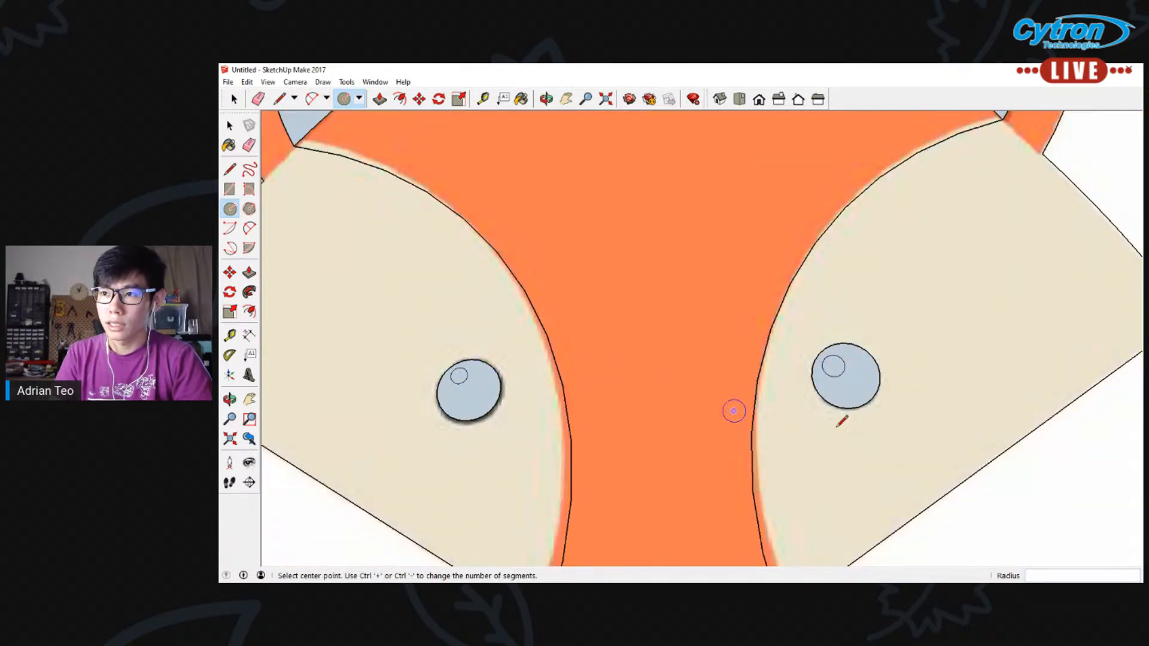
Draw a small highlight circle in the upper-left part of the left eye, clear of the eye's edge
scroll(459, 372, "up", 5)
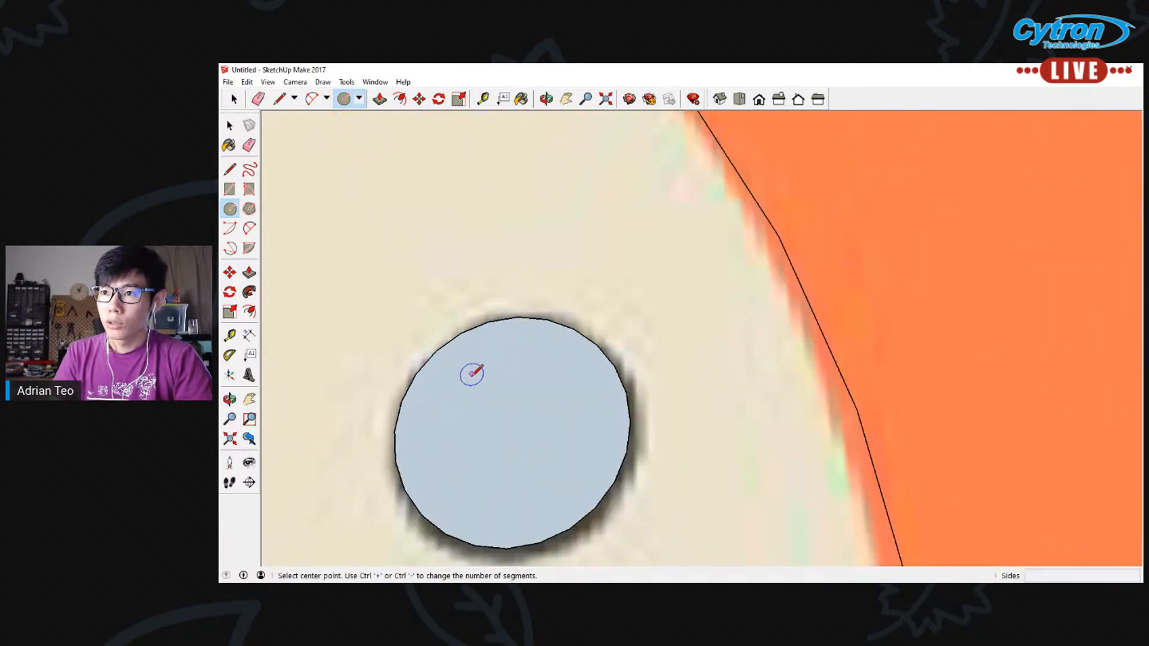
left_click(469, 374)
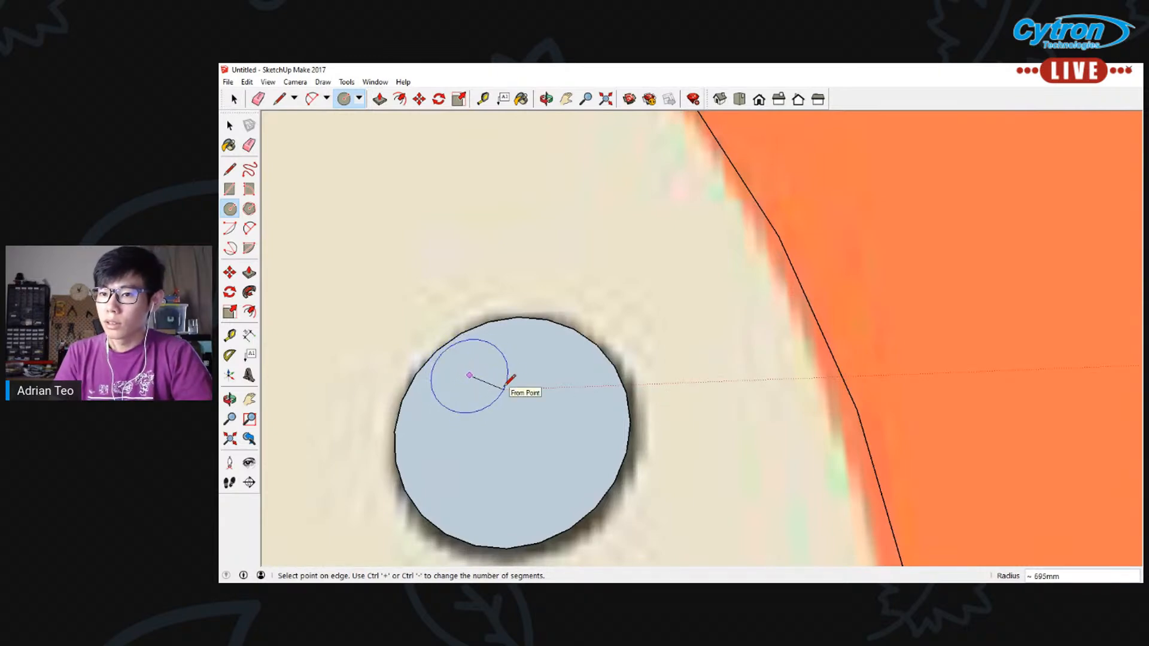
key("Escape")
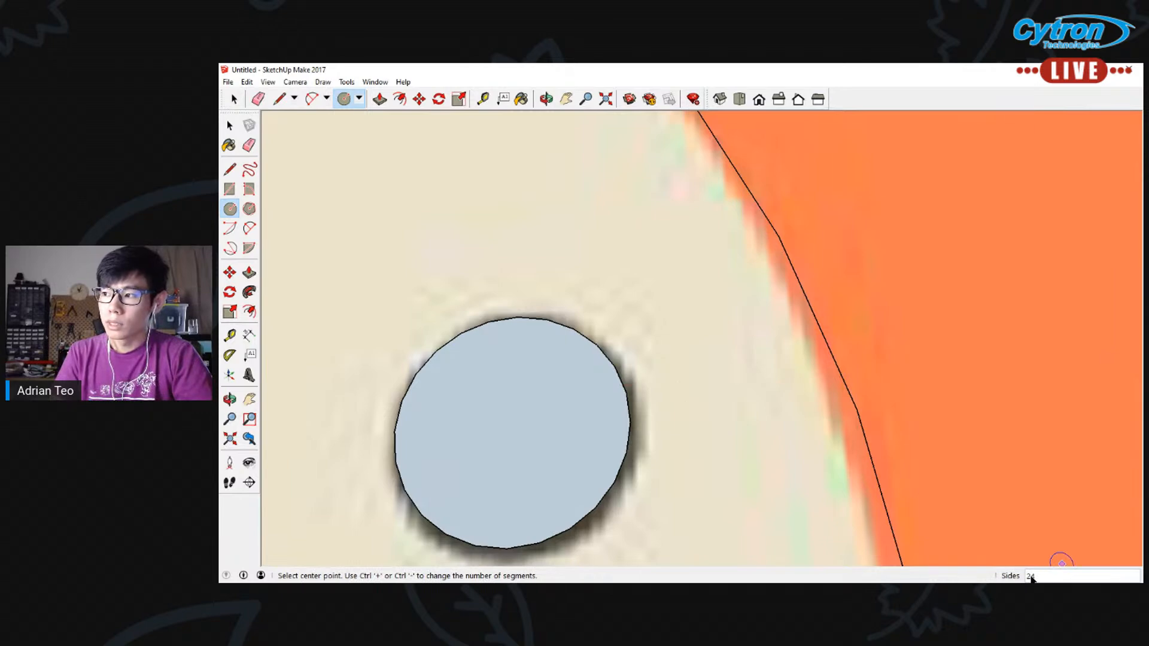
left_click(479, 375)
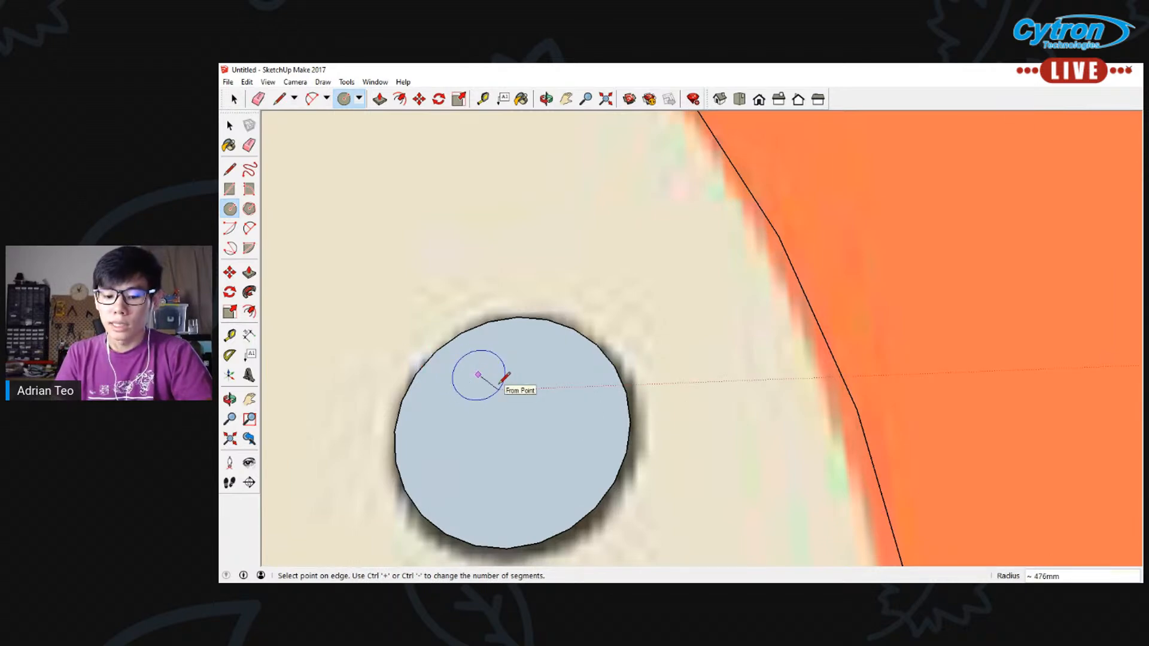
left_click(502, 386)
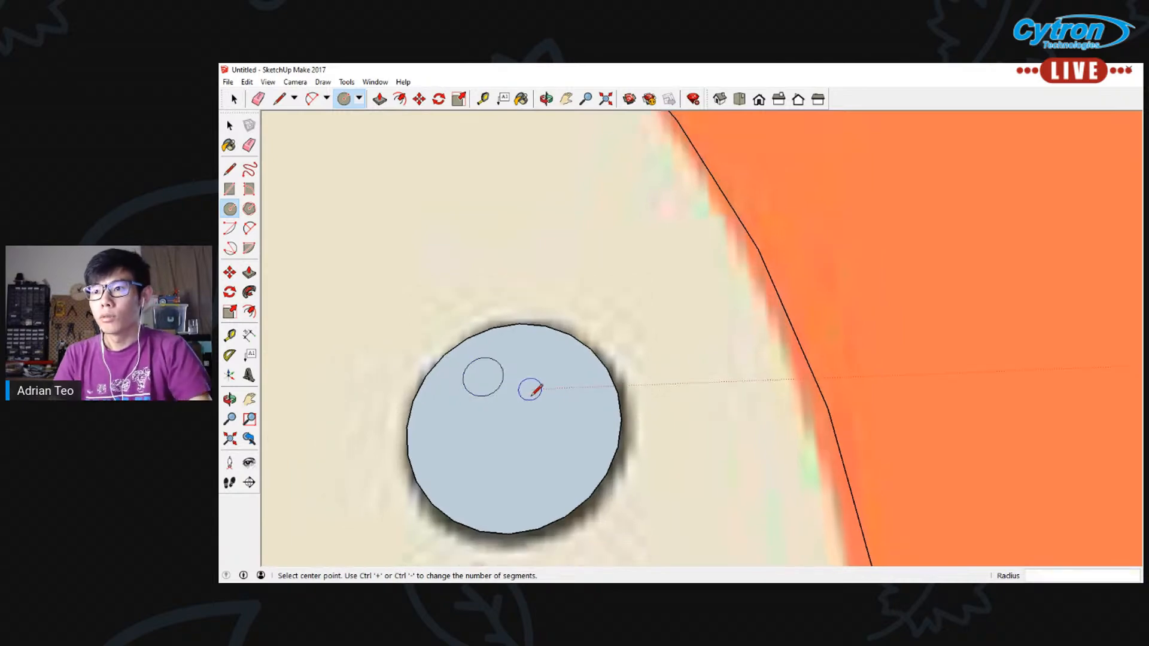
Erase the right eye's highlight circle and redraw it in the eye's upper-left part with a radius of about 400 mm
scroll(759, 389, "down", 5)
left_click(249, 145)
scroll(879, 367, "up", 3)
left_click(945, 388)
left_click(229, 208)
scroll(970, 411, "up", 4)
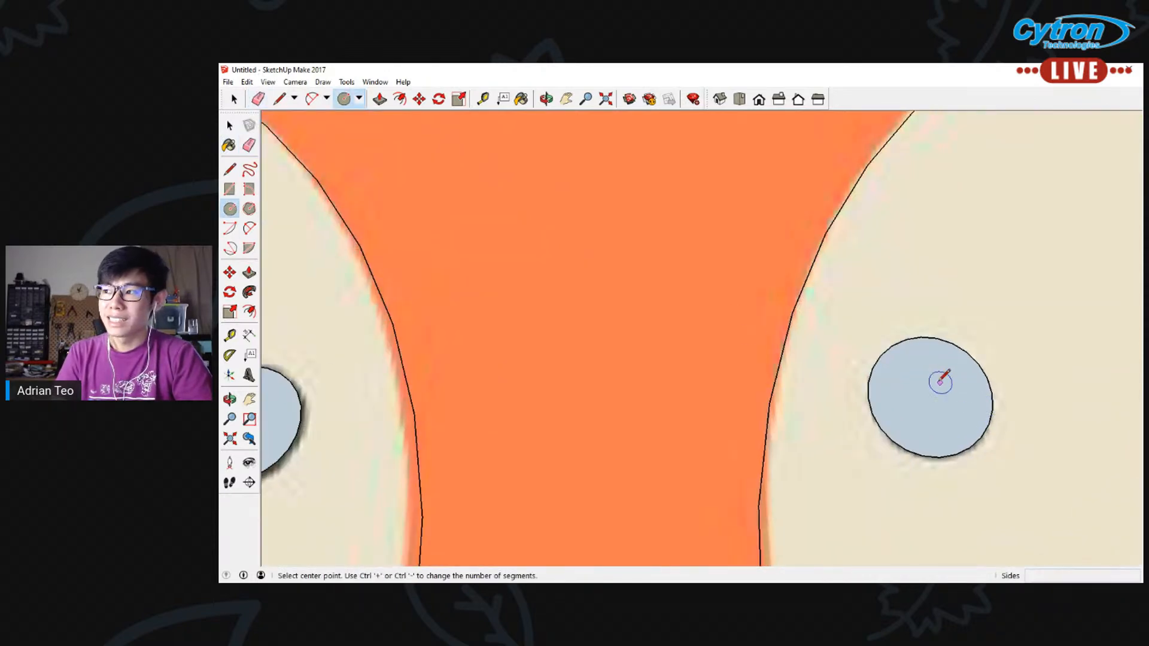
left_click(890, 367)
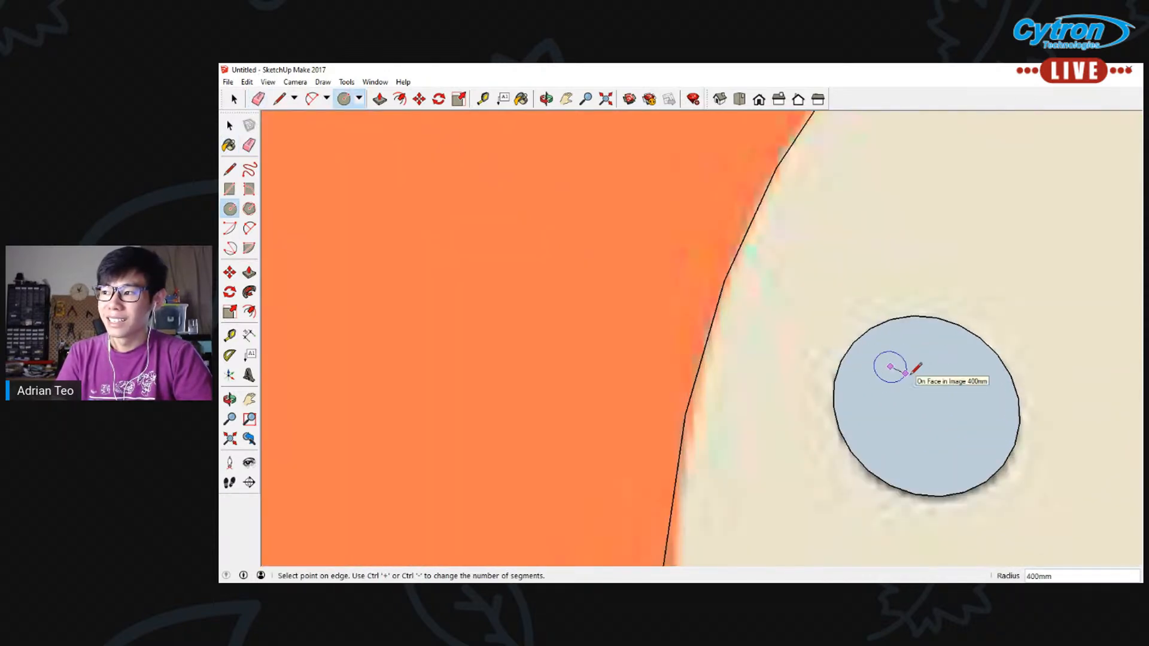
left_click(911, 372)
scroll(903, 424, "down", 5)
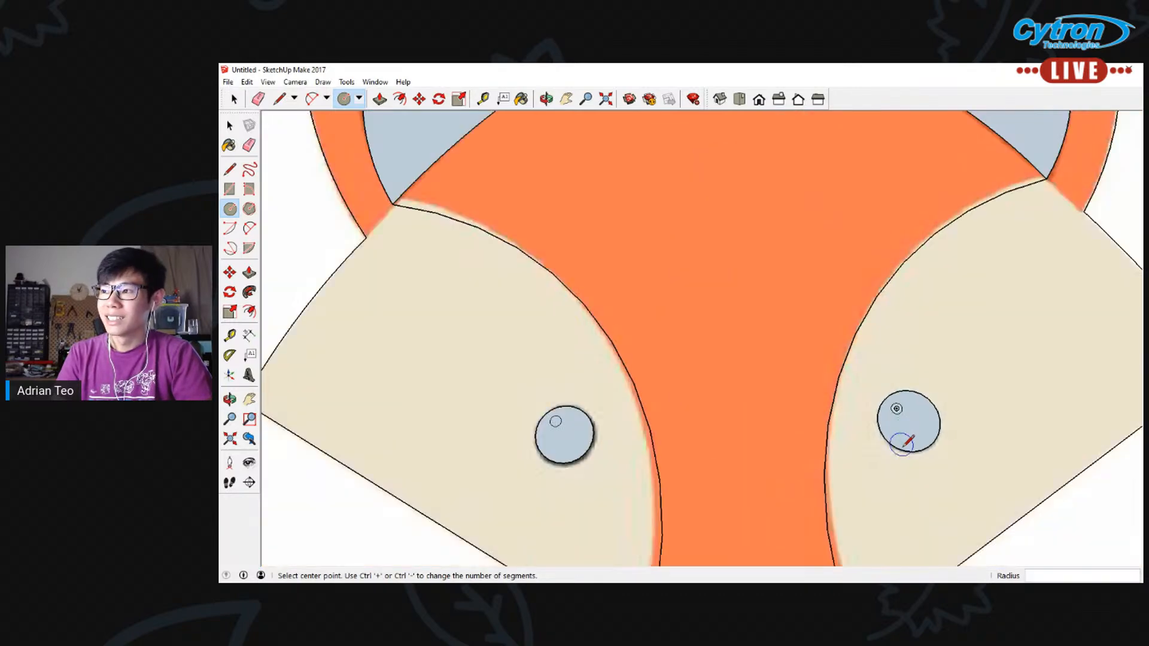
Check which traced edges and faces are connected by selecting all geometry attached to the fox's outline
scroll(711, 497, "down", 3)
left_click(566, 98)
mouse_move(697, 418)
left_mouse_down()
mouse_move(659, 331)
mouse_move(632, 338)
left_mouse_up()
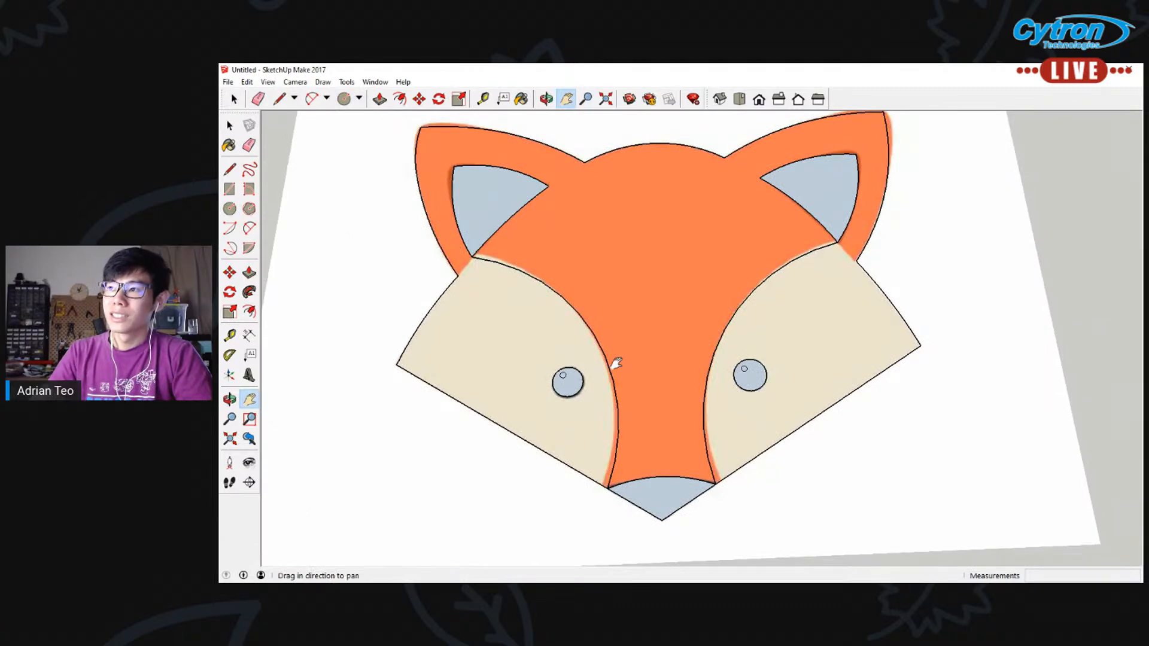
left_click(232, 170)
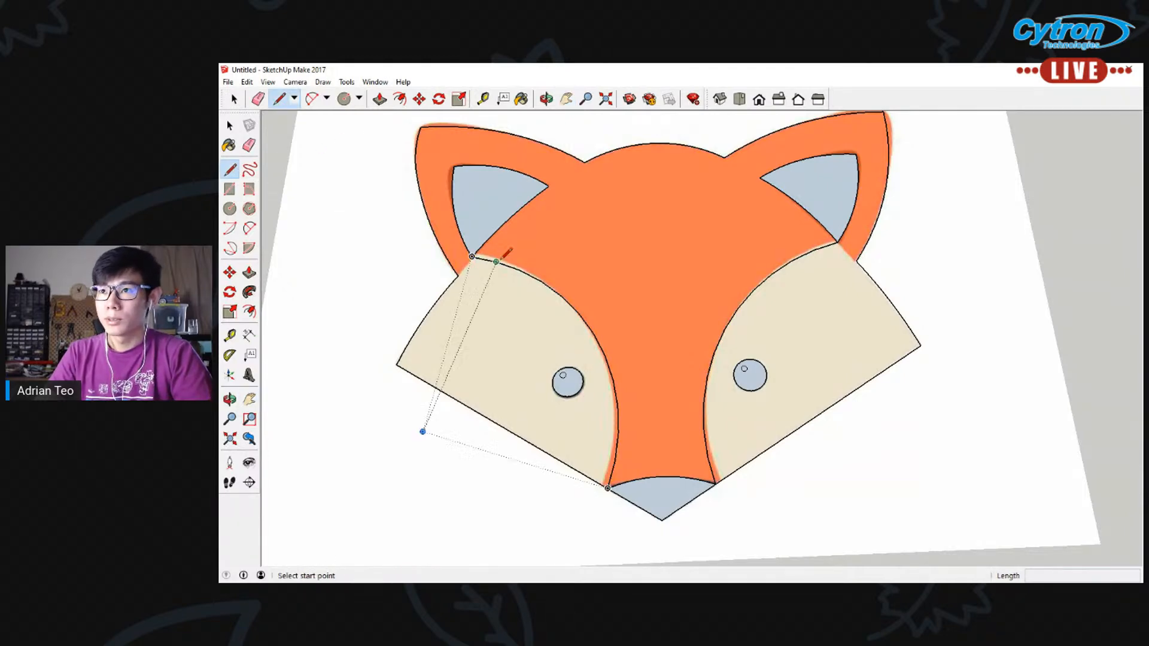
scroll(652, 310, "down", 3)
key("space")
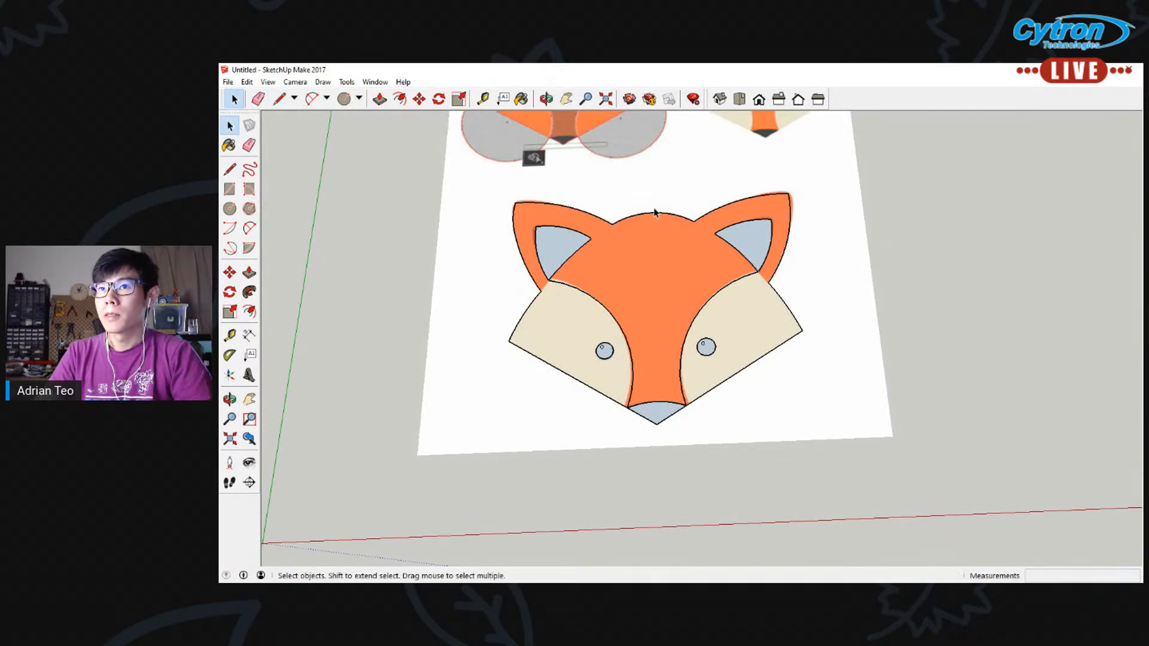
triple_click(635, 221)
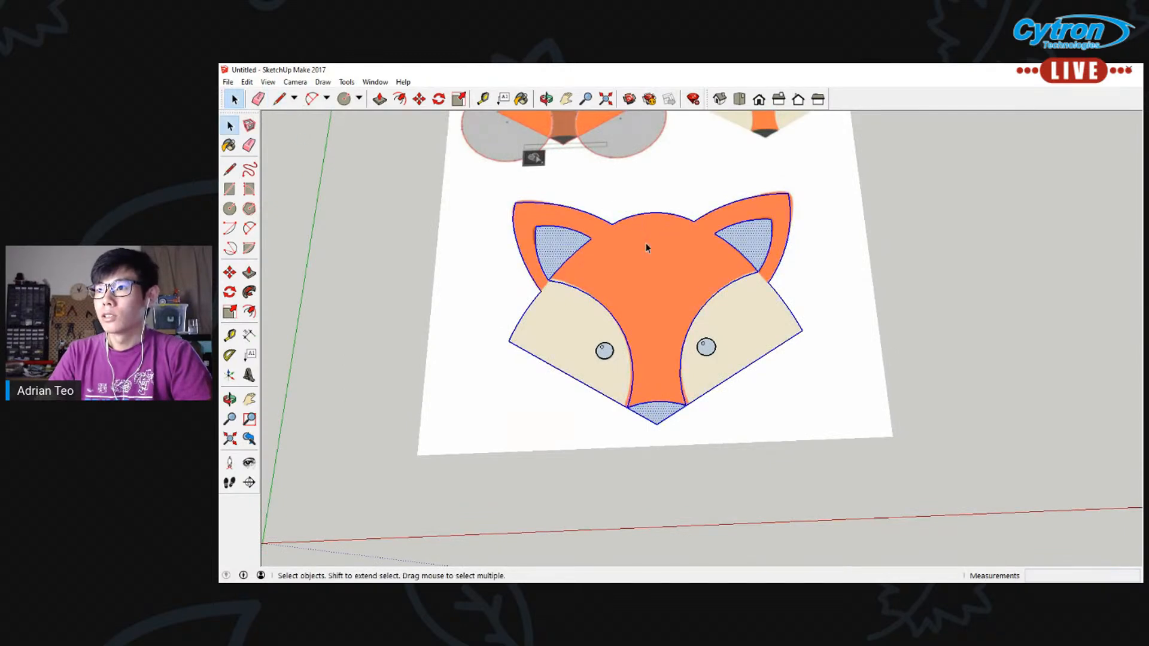
middle_click_drag(742, 391, 757, 315)
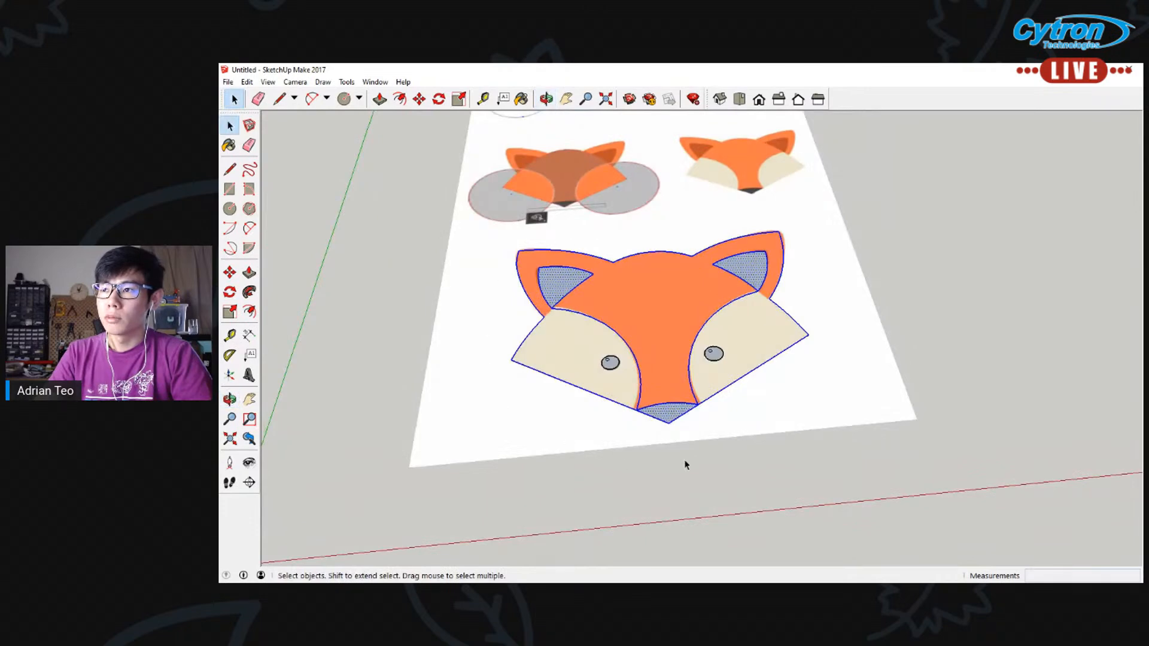
left_click(692, 306)
middle_click_drag(658, 267, 644, 336)
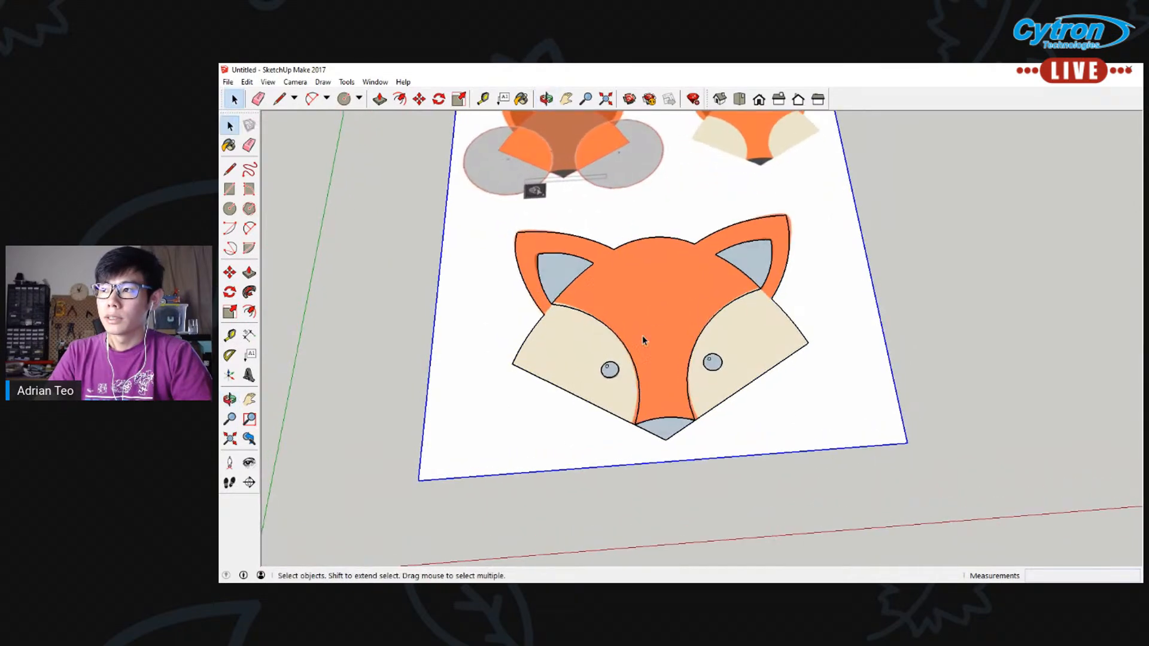
Form the missing faces of the fox by drawing short lines linking the inner ear corners to the neighbouring outline corners
scroll(641, 337, "up", 3)
left_click(230, 169)
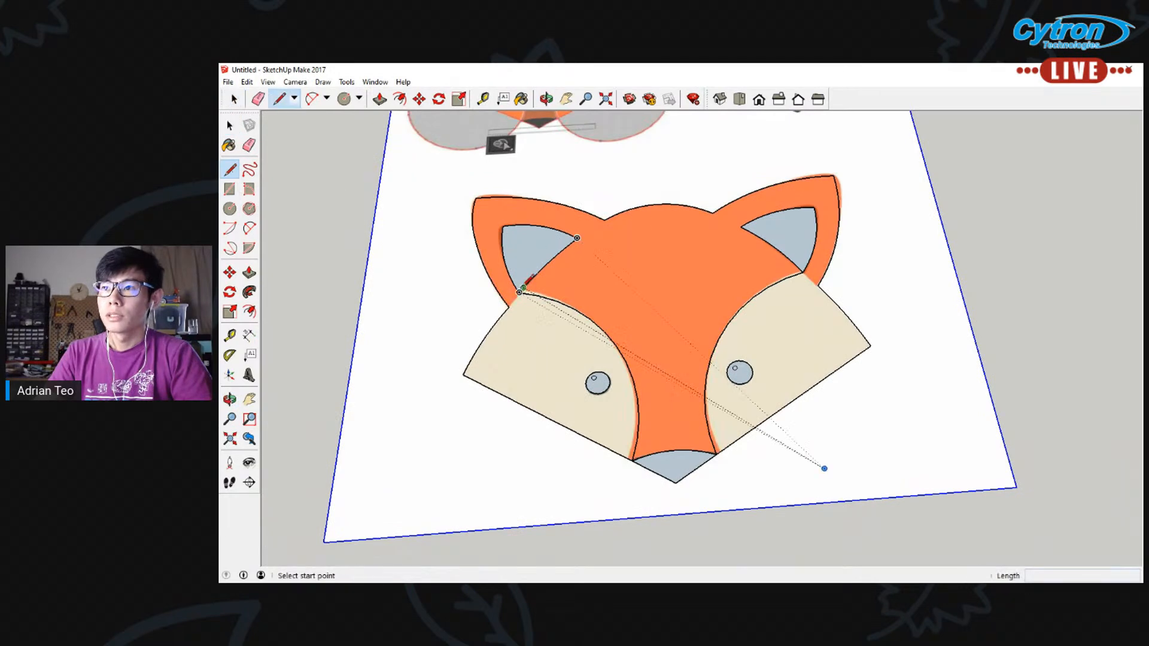
left_click(509, 307)
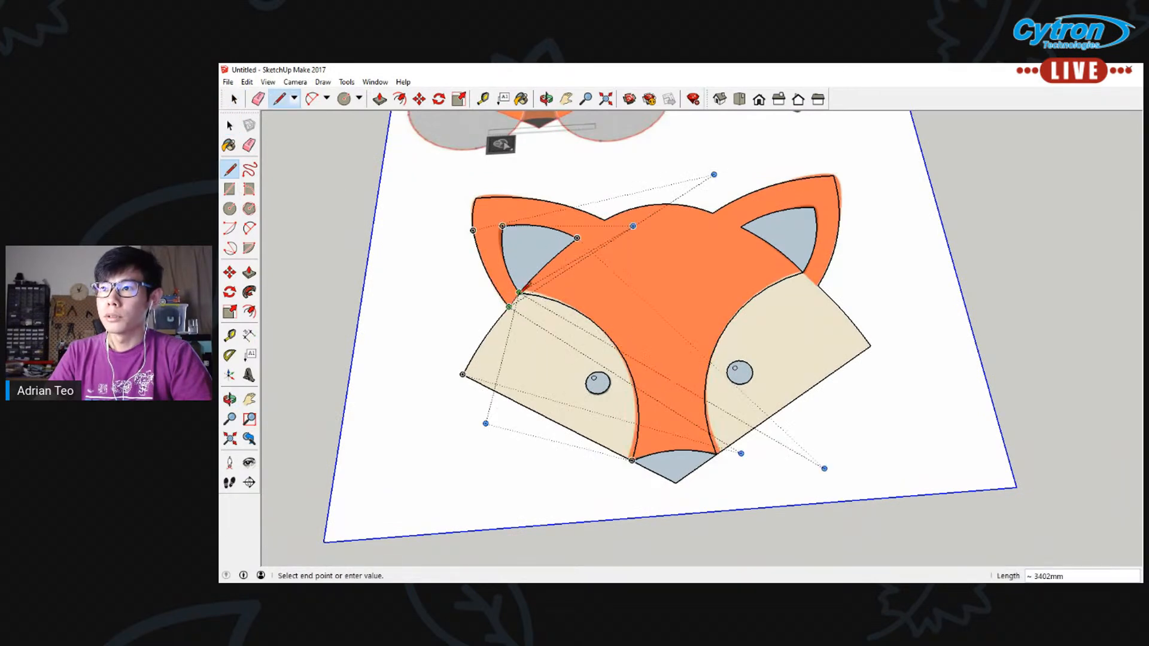
left_click(519, 293)
left_click(578, 239)
left_click(604, 220)
left_click(713, 213)
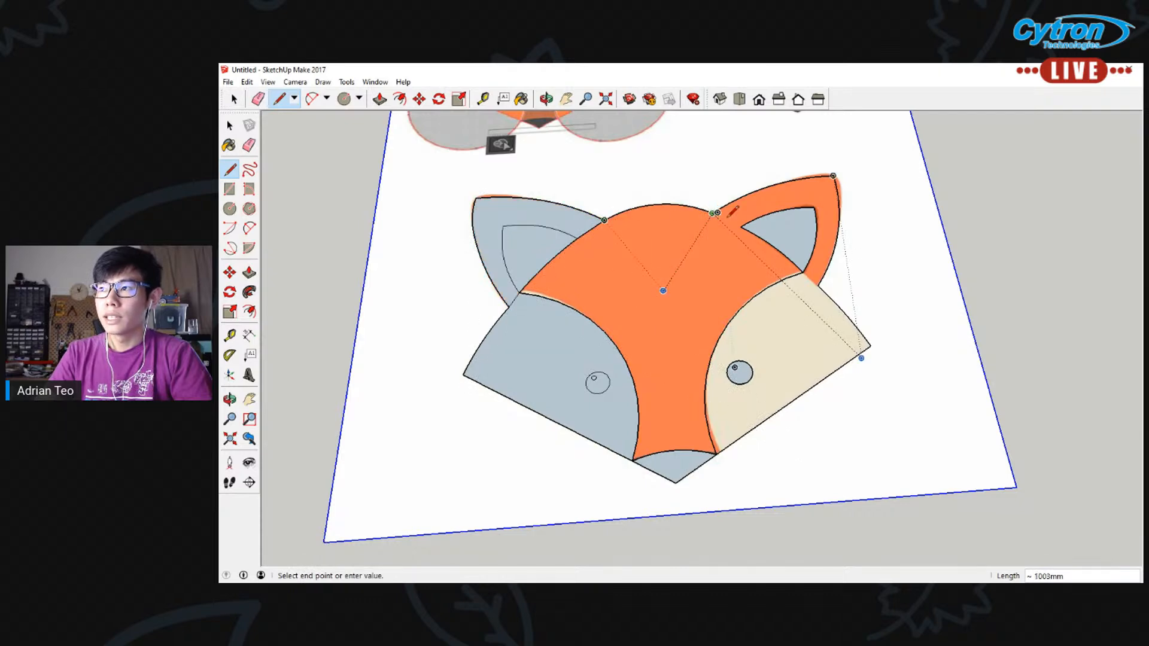
left_click(804, 273)
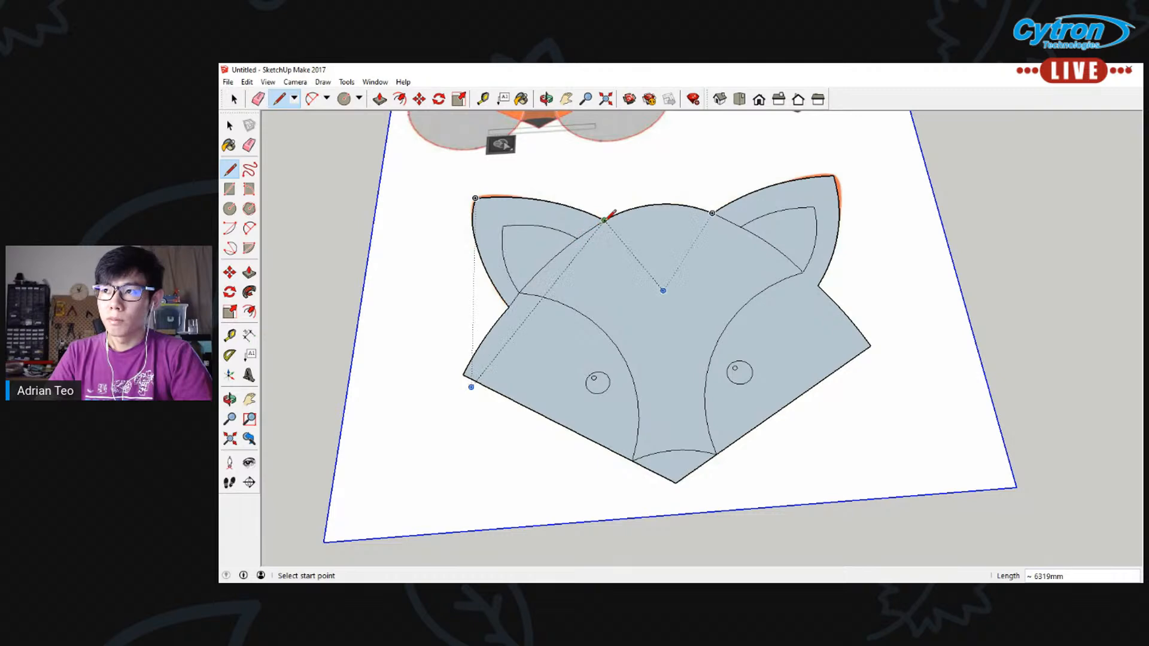
Erase the short connecting lines between the inner ear corners and the outline at both ears
left_click(249, 144)
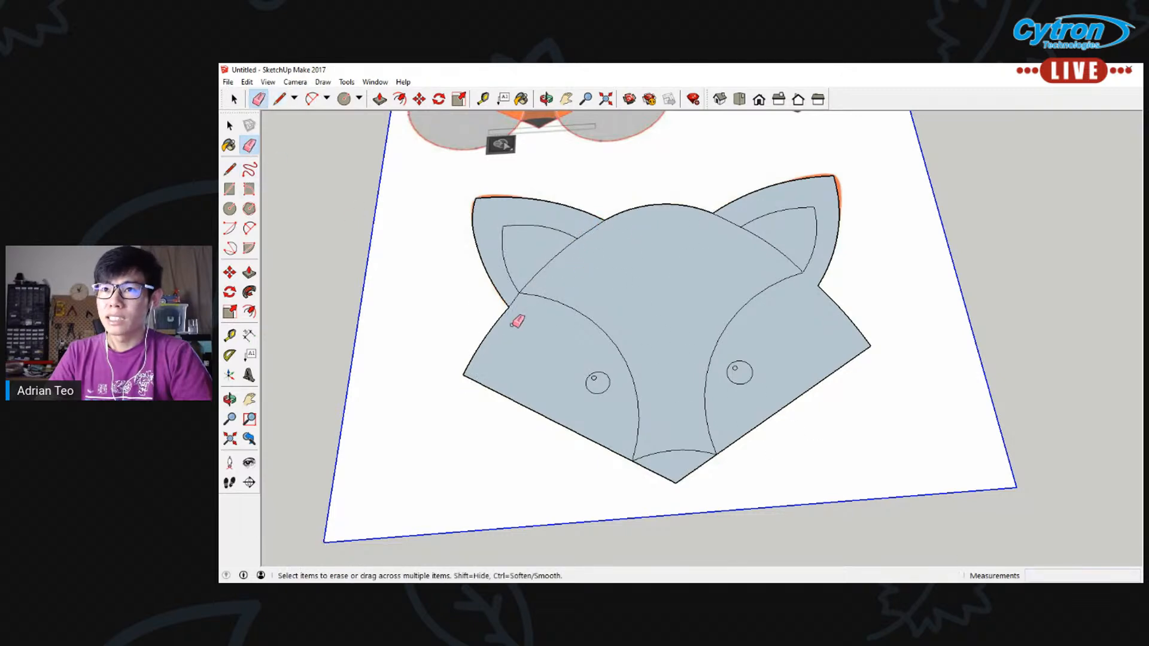
left_click(515, 297)
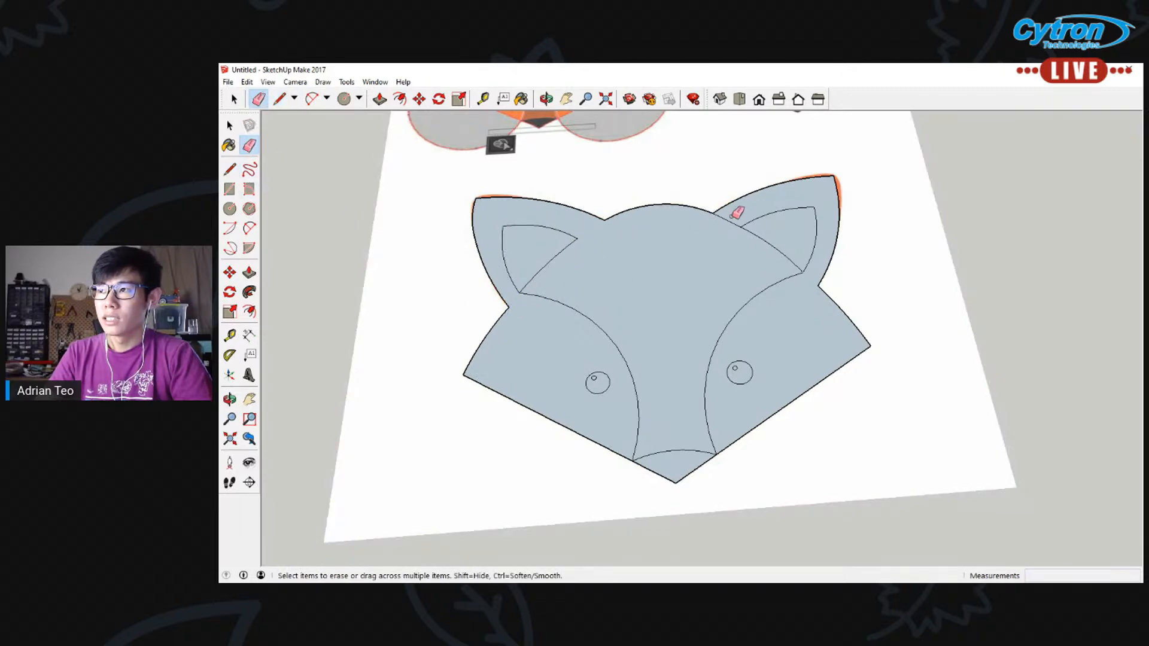
middle_click_drag(785, 323, 749, 273)
Delete the inner ear faces of both ears
key("space")
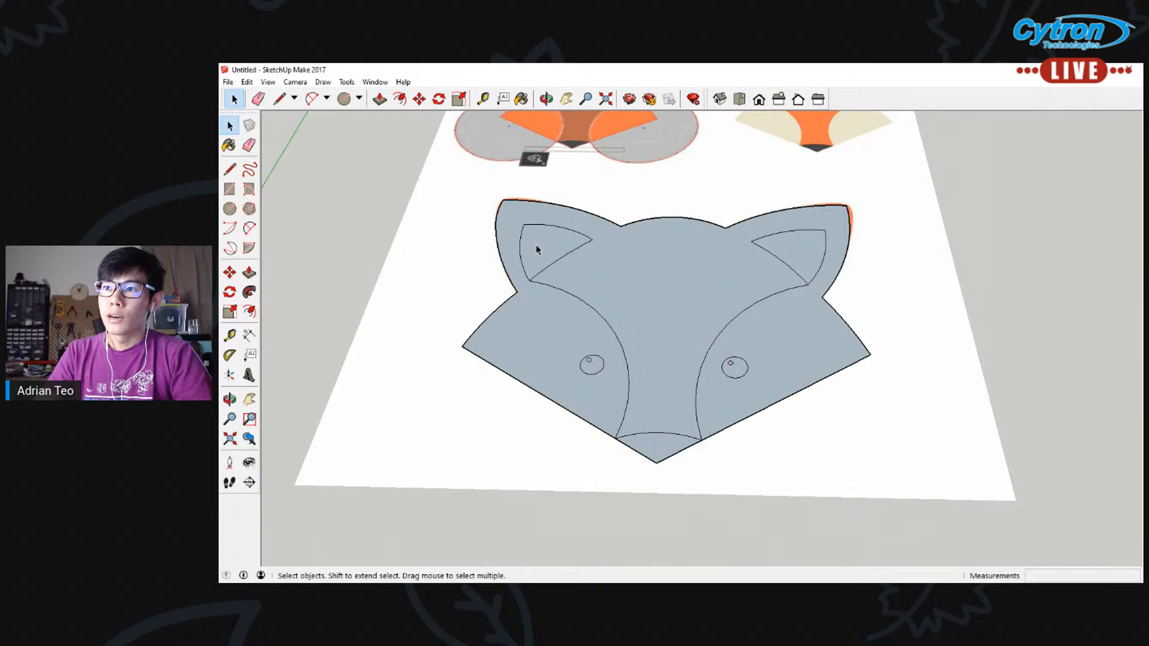
key("Delete")
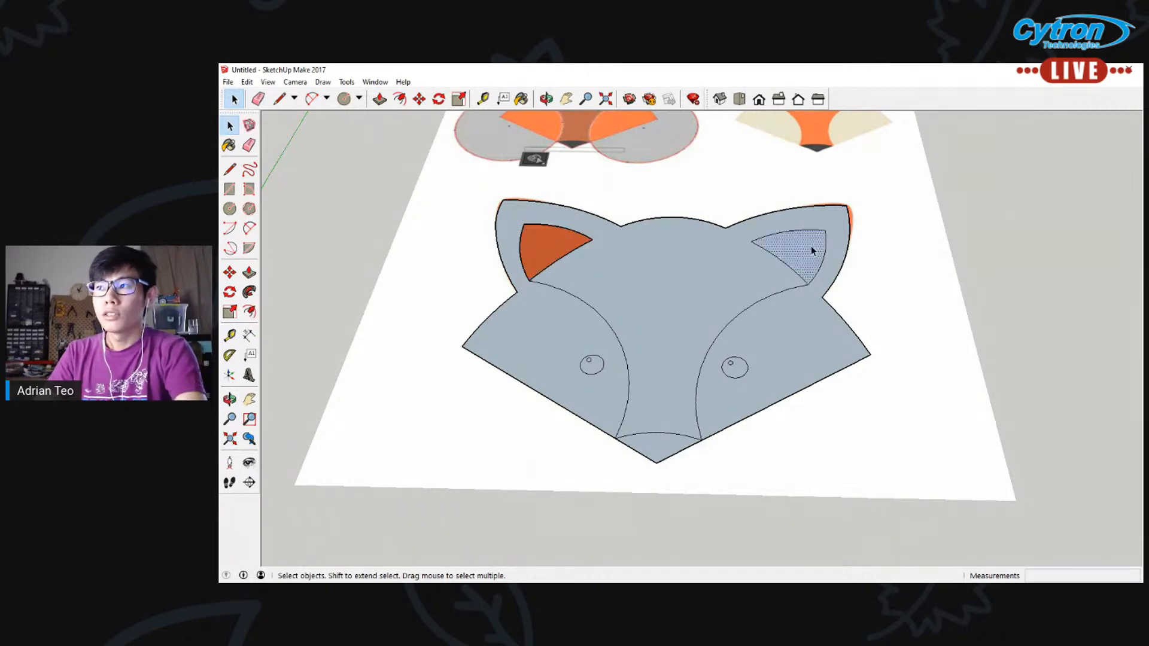
key("Delete")
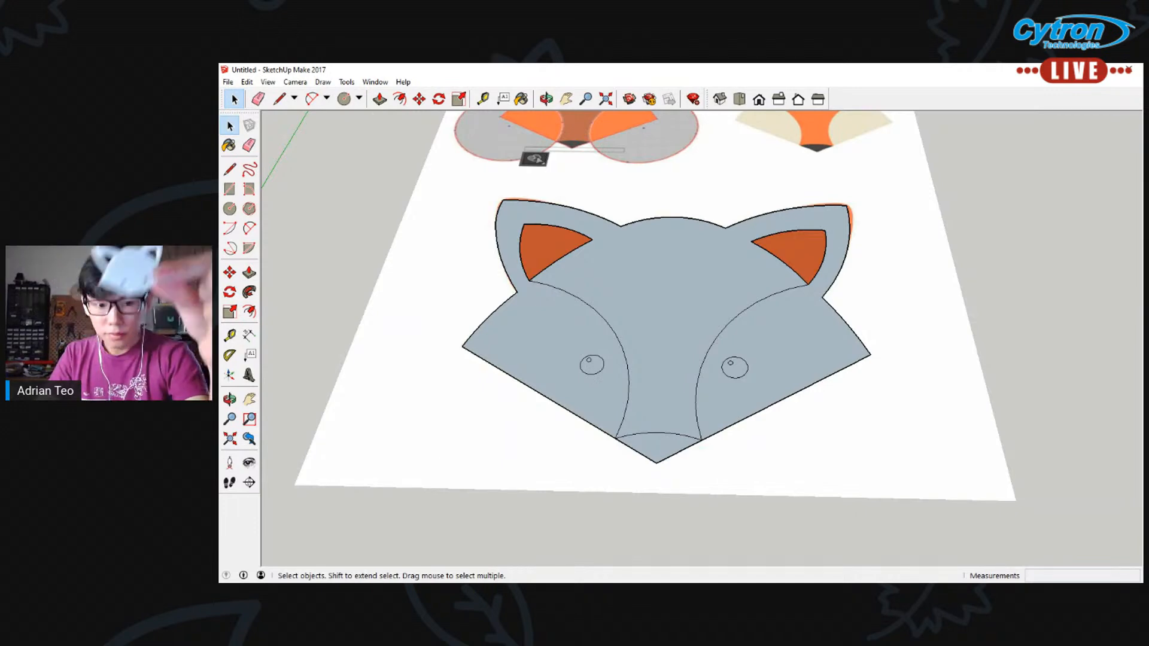
left_click(249, 273)
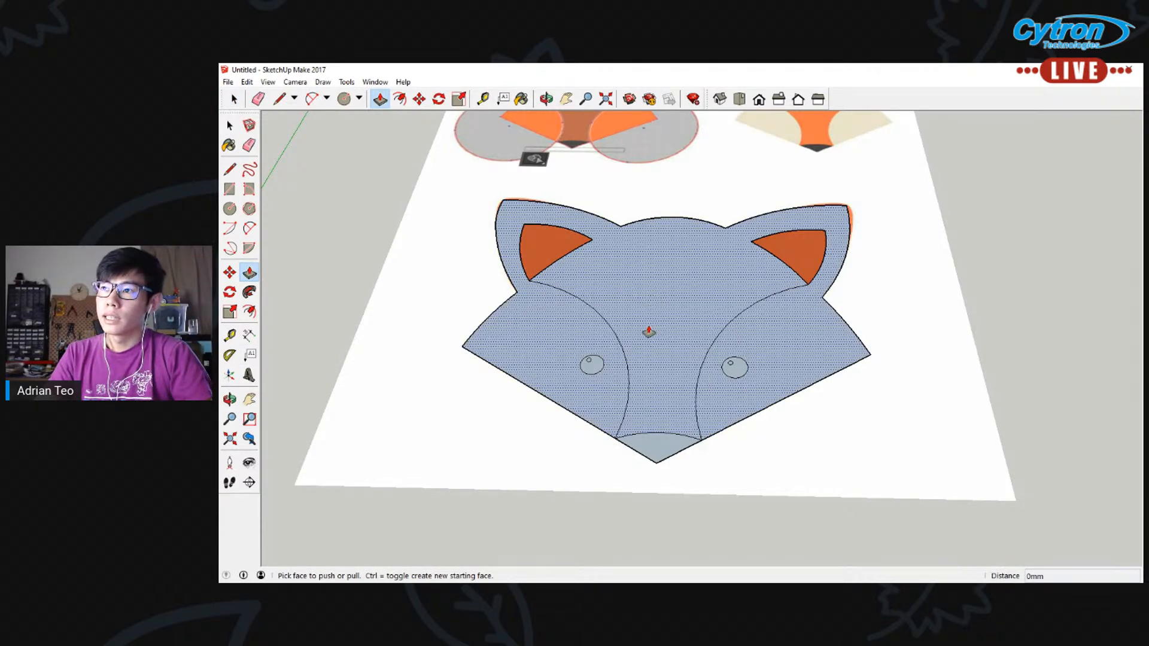
left_click(657, 307)
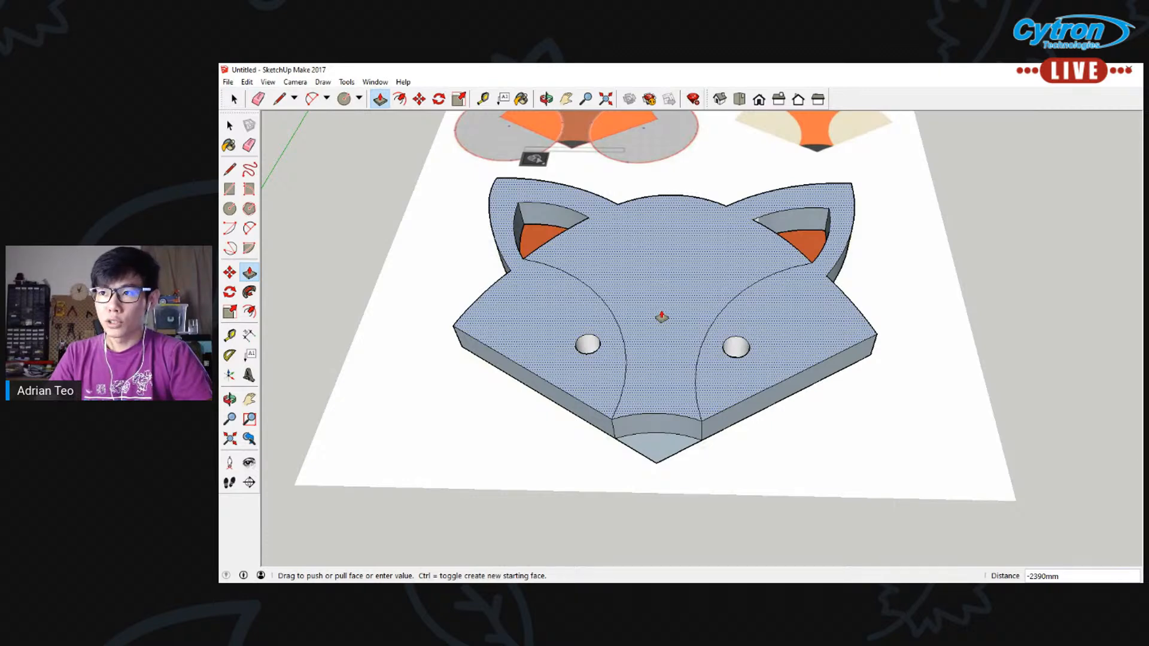
key("Escape")
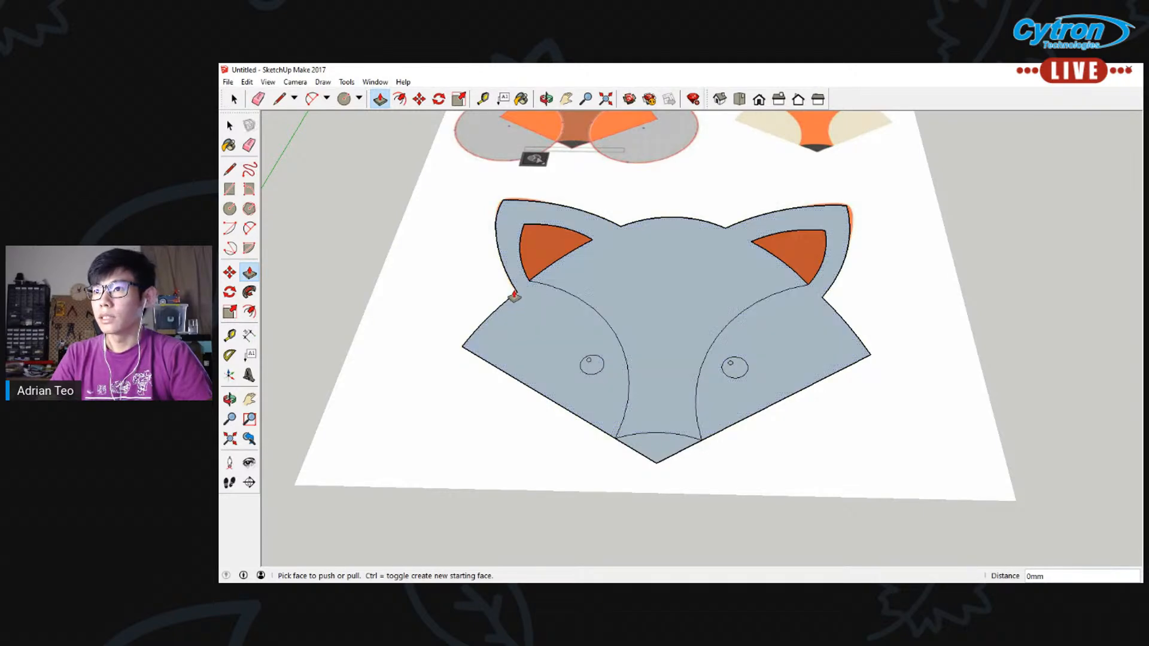
Draw short lines linking the inner ear corners to the neighbouring outline corners at both ears
left_click(230, 170)
scroll(467, 279, "up", 3)
left_click(548, 299)
left_click(549, 299)
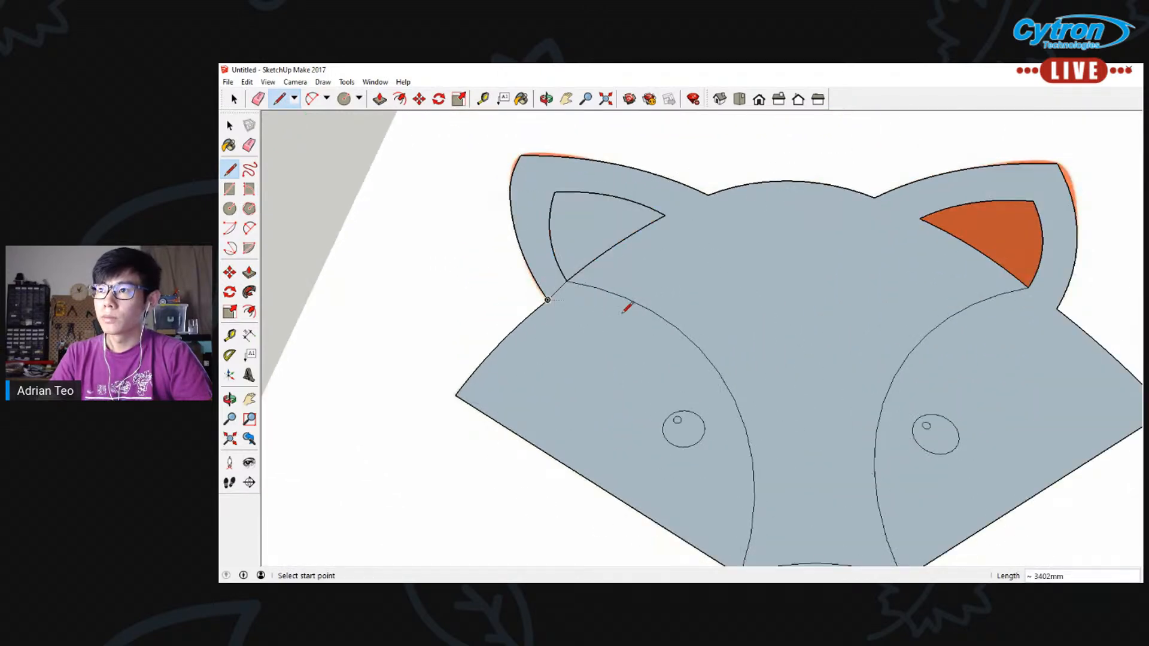
scroll(921, 308, "down", 3)
scroll(997, 293, "up", 3)
left_click(991, 290)
left_click(1025, 316)
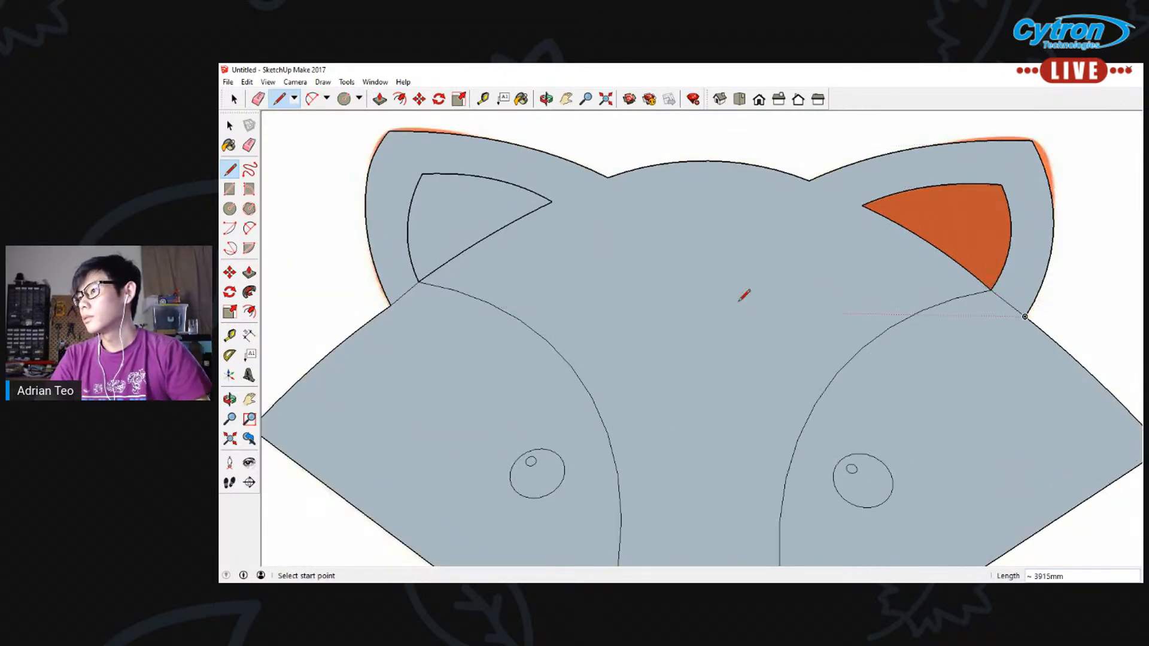
Check the face selection at the left inner ear and erase the short line linking its lower corner to the outline
left_click(249, 273)
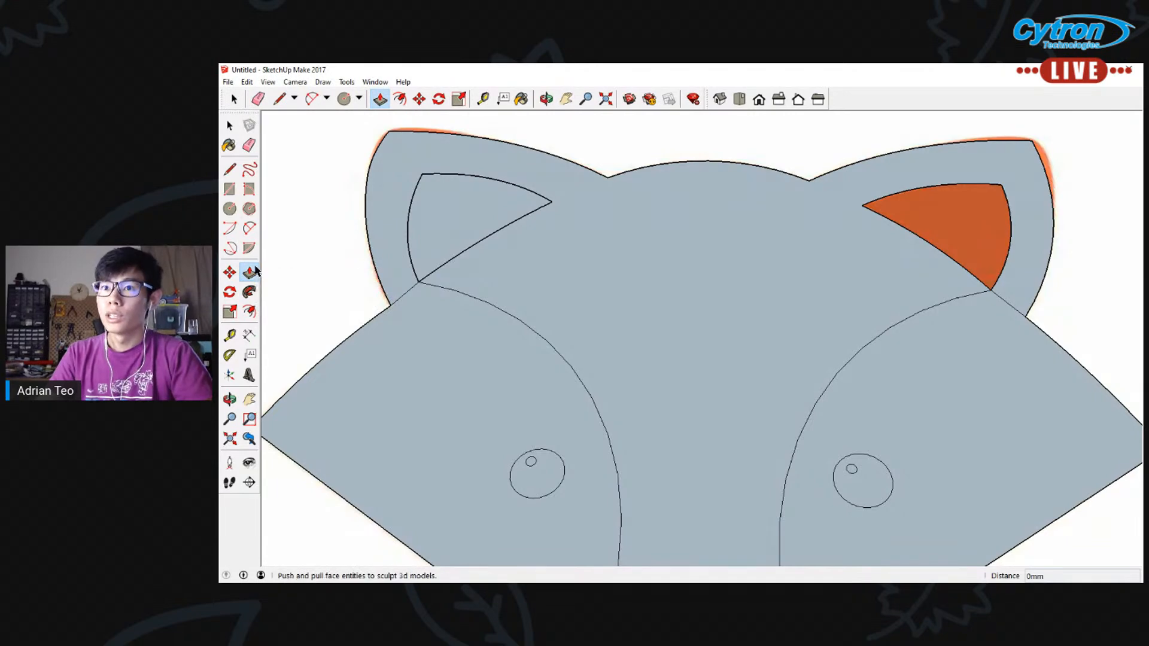
mouse_move(565, 287)
left_mouse_down()
mouse_move(567, 259)
mouse_move(567, 294)
left_mouse_up()
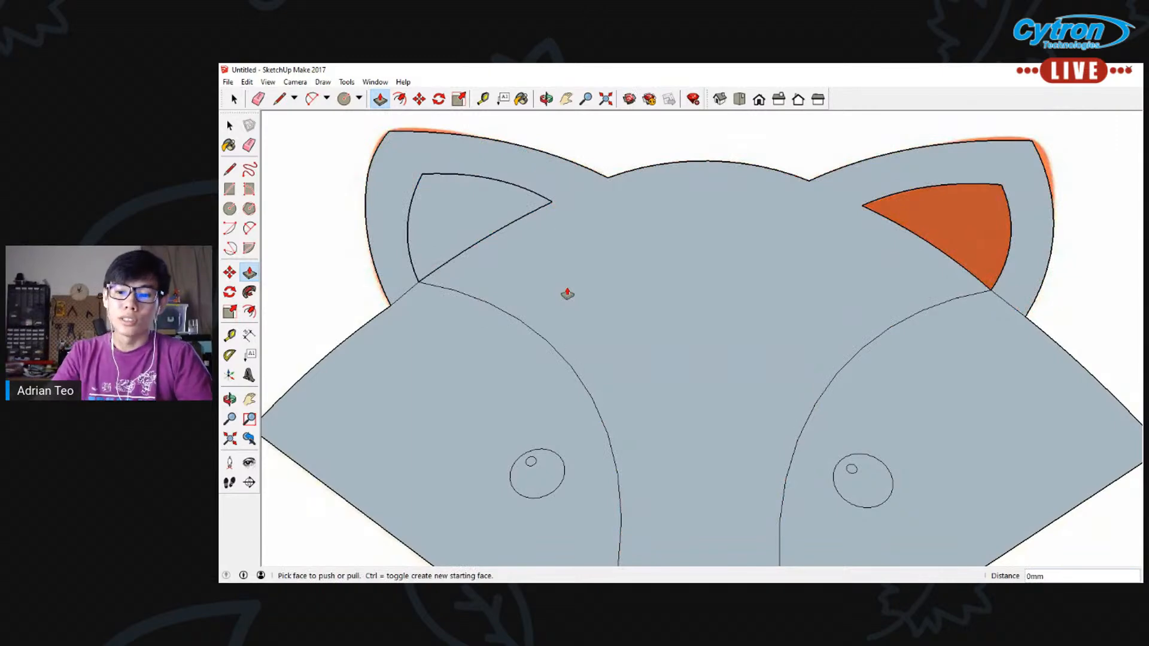
left_click(229, 125)
left_click(467, 229)
left_click(309, 236)
left_click(464, 209)
left_click(339, 257)
left_click(405, 298)
left_click(406, 294)
key("Delete")
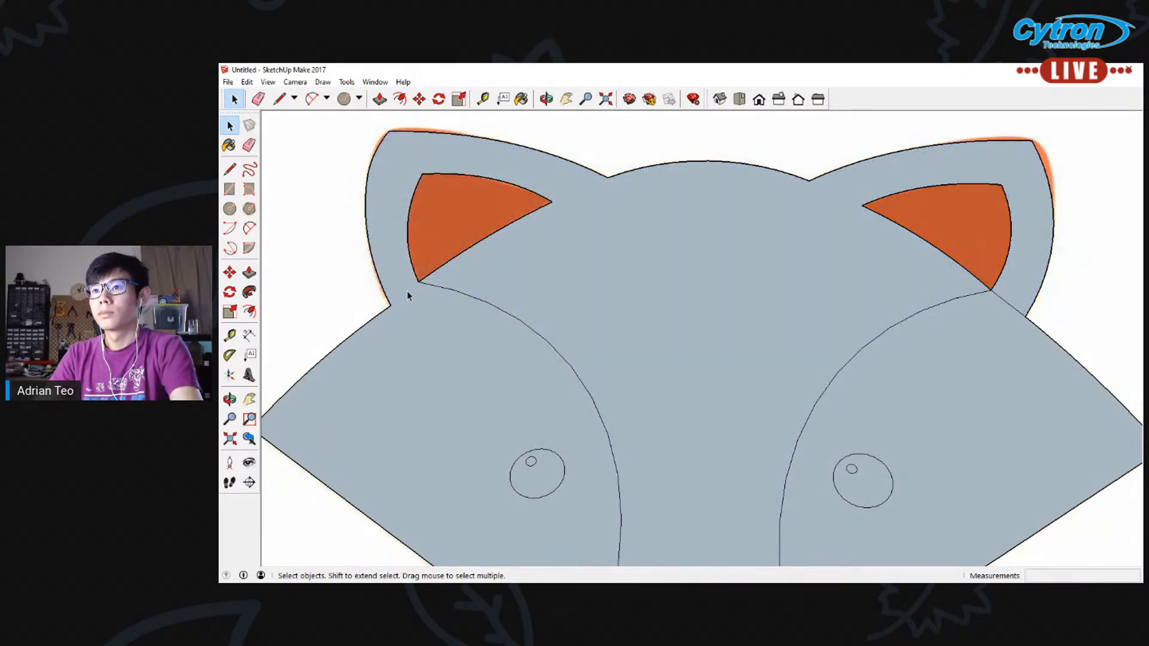
Redraw the left ear's short connecting line, check which faces it separates, and undo the line
left_click(229, 169)
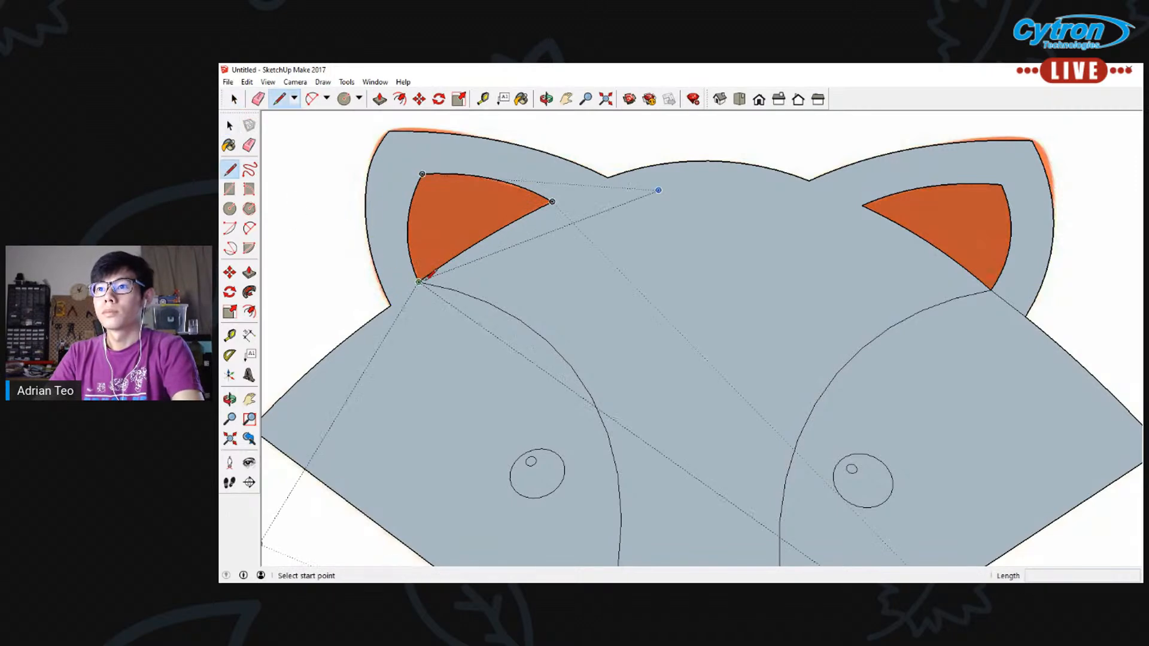
left_click(419, 282)
left_click(390, 304)
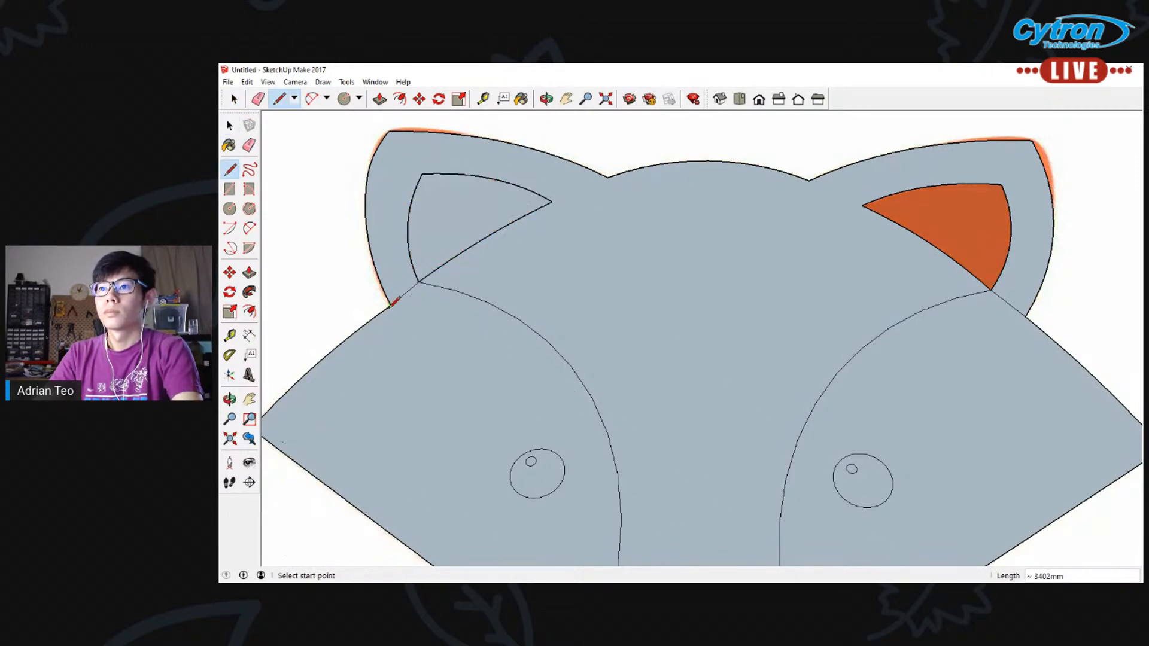
key("space")
left_click(465, 224)
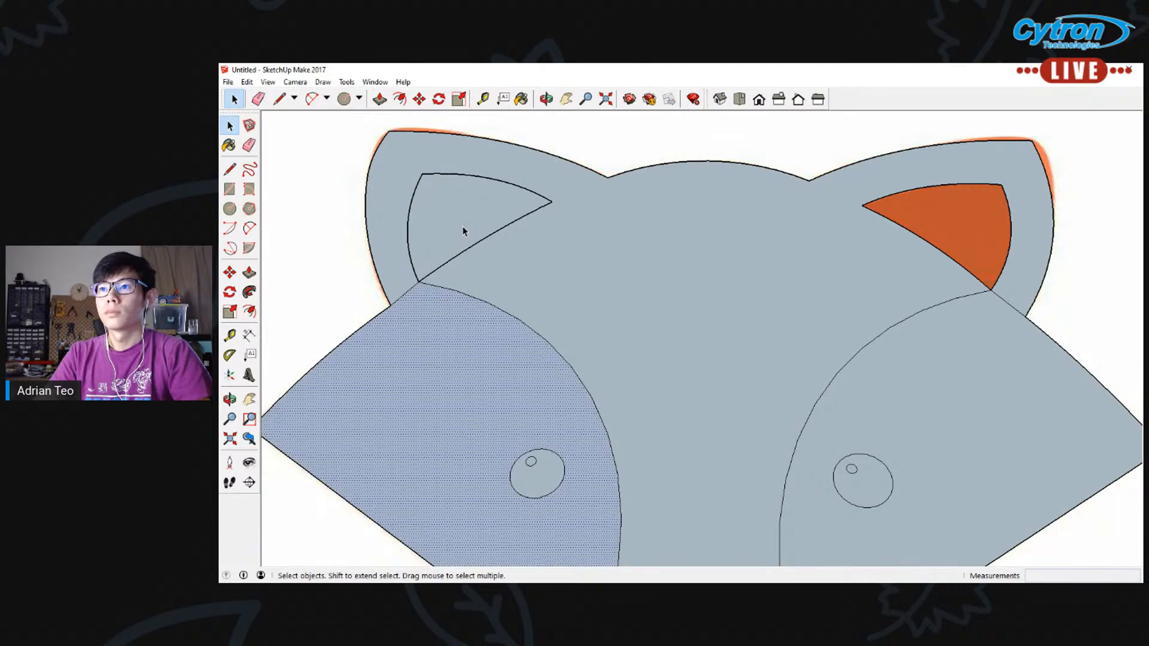
left_click(313, 212)
left_click(440, 194)
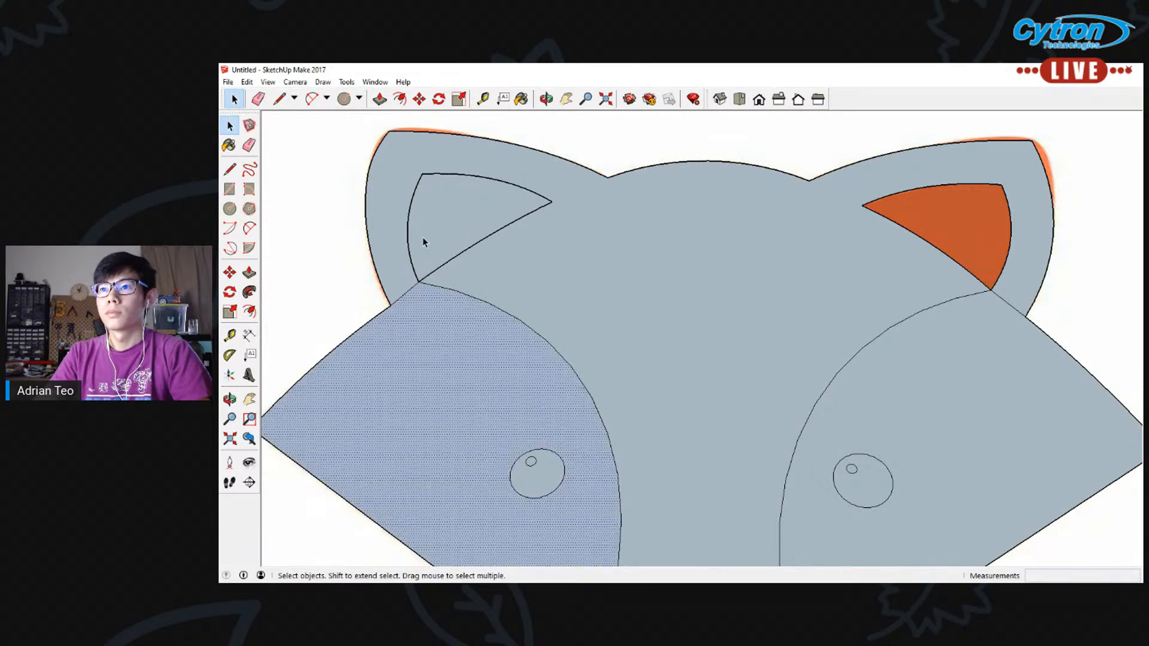
left_click(348, 309)
key("ctrl+z")
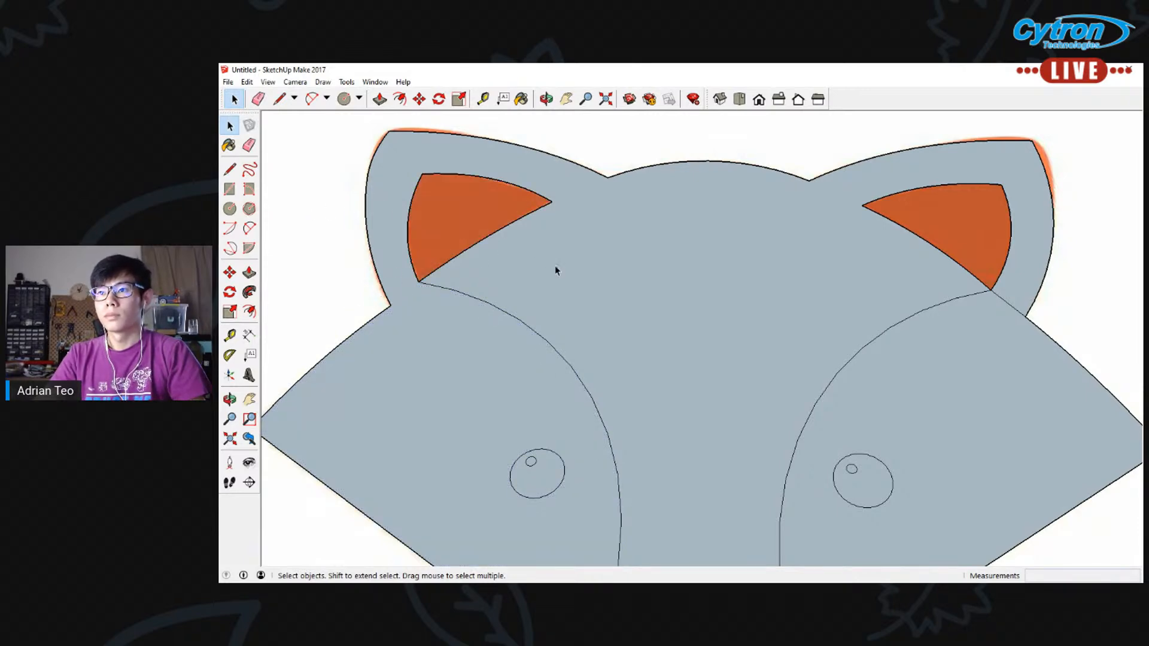
Draw a line from the outline corner below the left ear to the lower corner of the inner ear
scroll(616, 326, "down", 3)
mouse_move(638, 364)
middle_mouse_down()
mouse_move(675, 357)
mouse_move(361, 318)
middle_mouse_up()
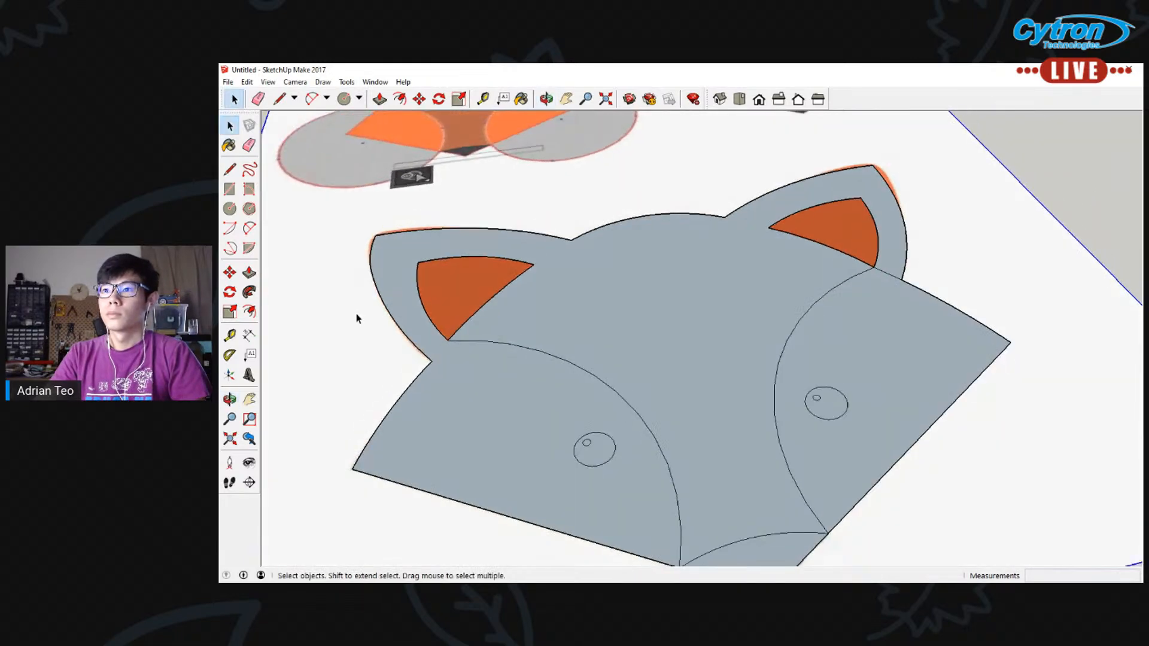
scroll(360, 318, "up", 5)
left_click(230, 170)
scroll(521, 353, "up", 2)
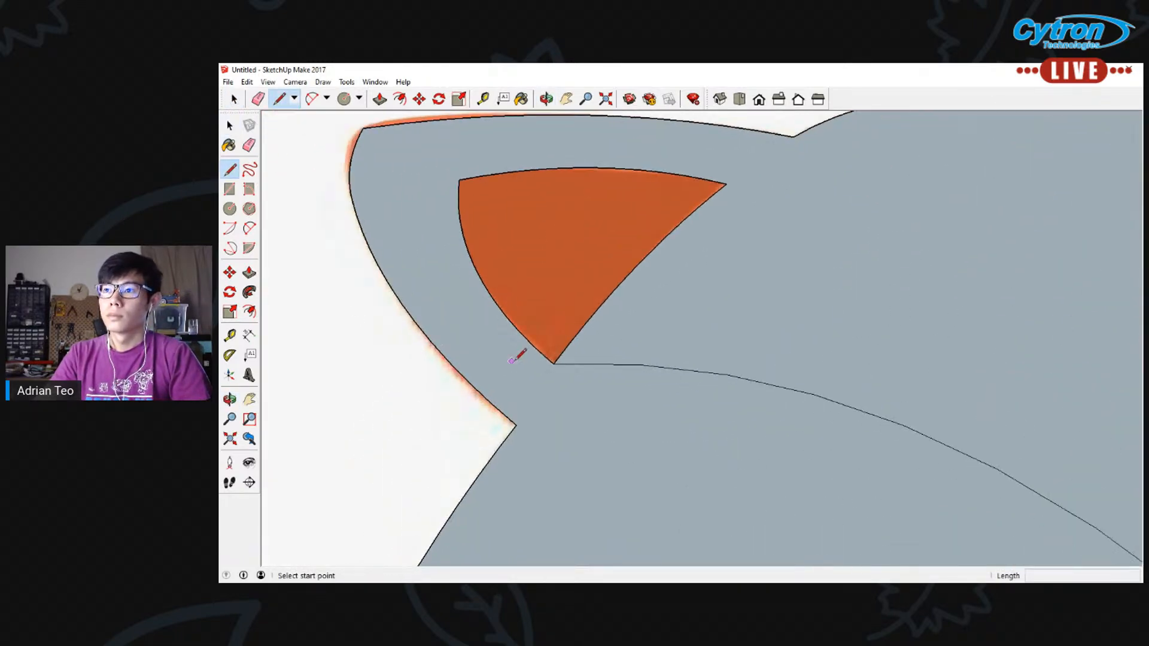
left_click(516, 425)
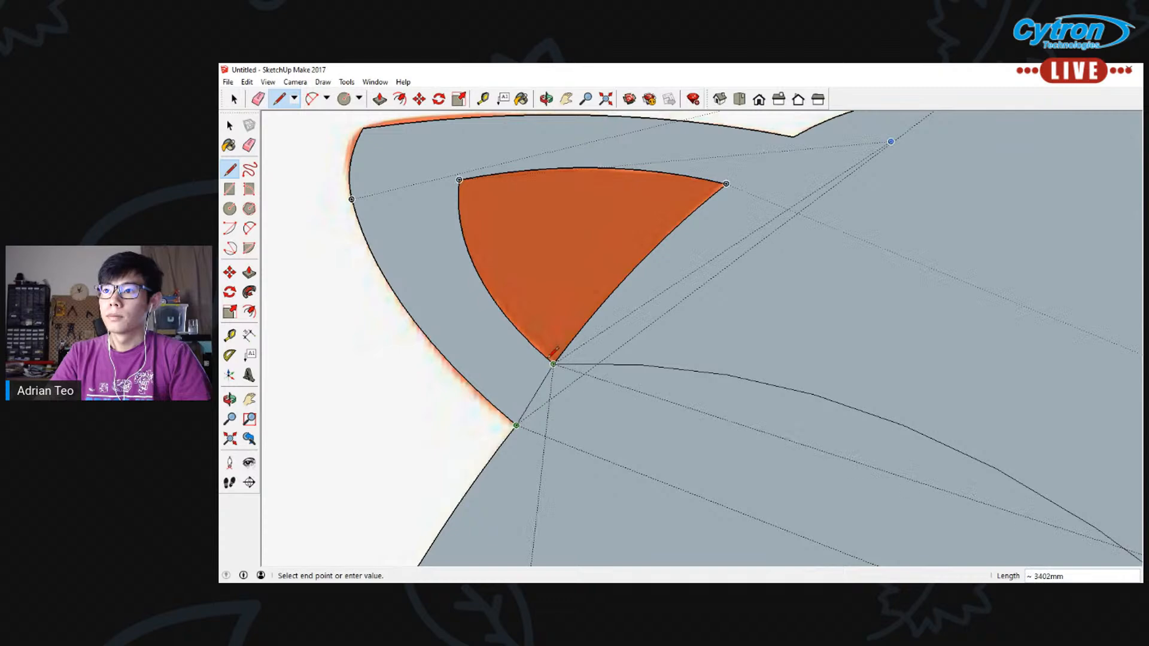
scroll(552, 361, "up", 2)
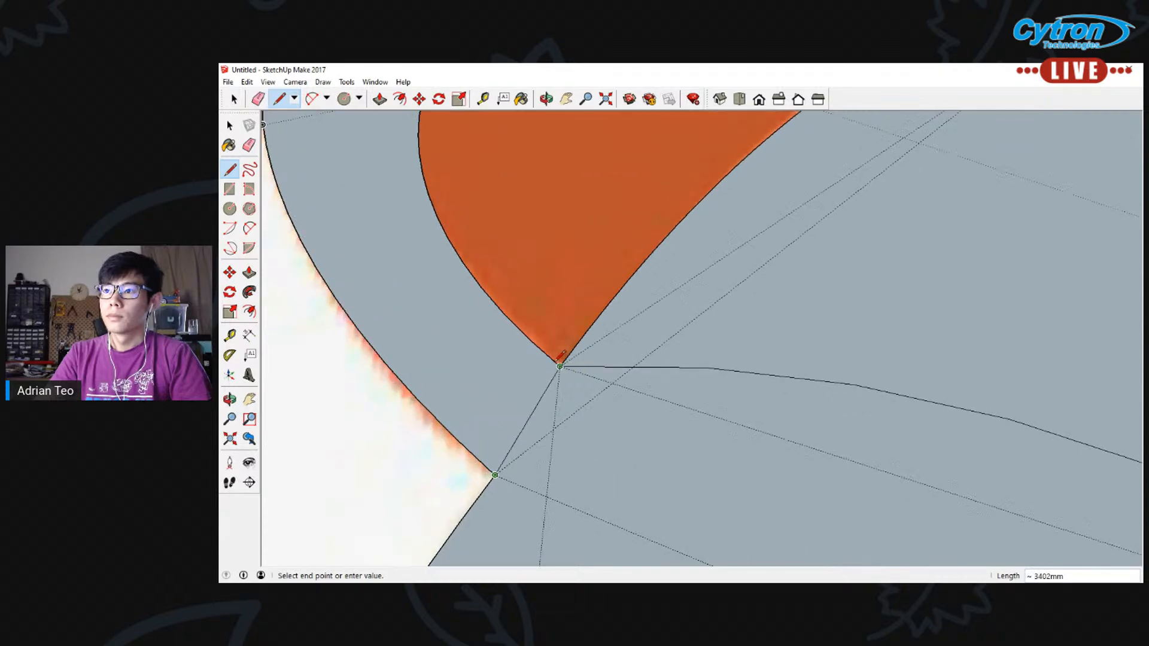
left_click(560, 365)
scroll(602, 383, "down", 3)
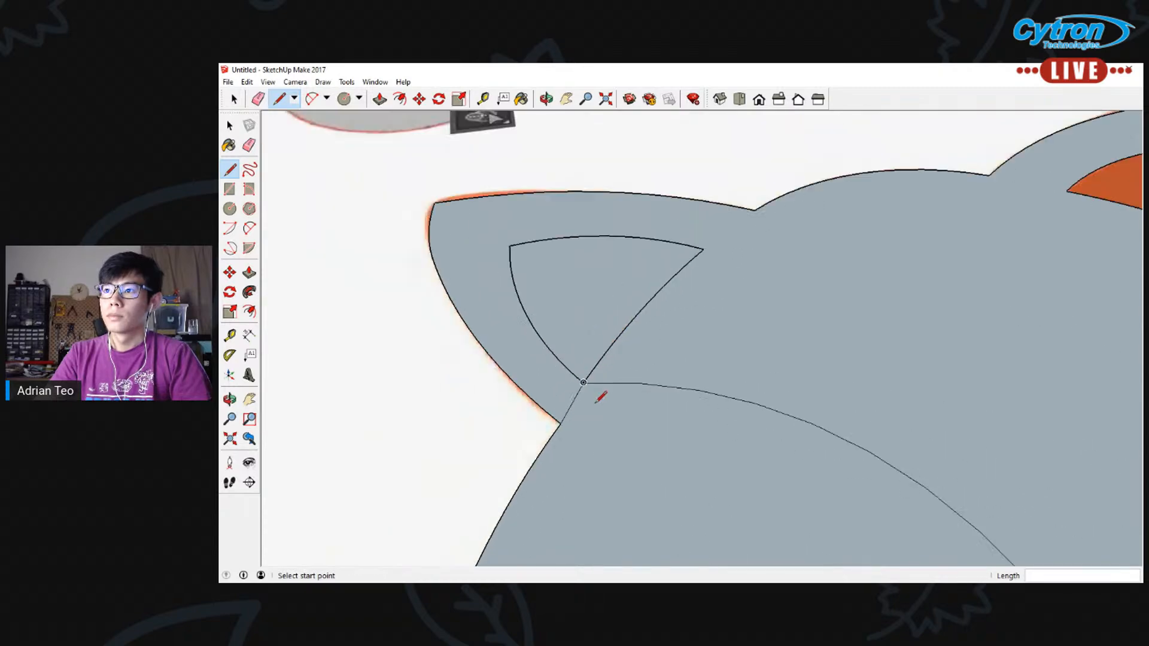
scroll(771, 332, "down", 3)
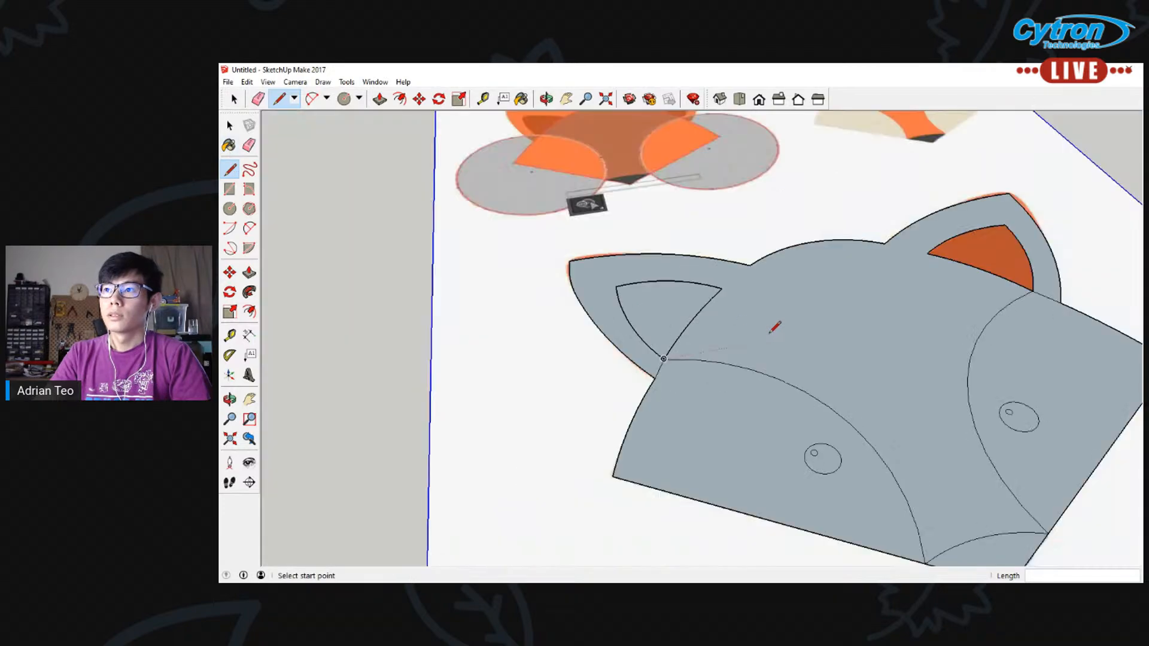
middle_click_drag(771, 332, 757, 349)
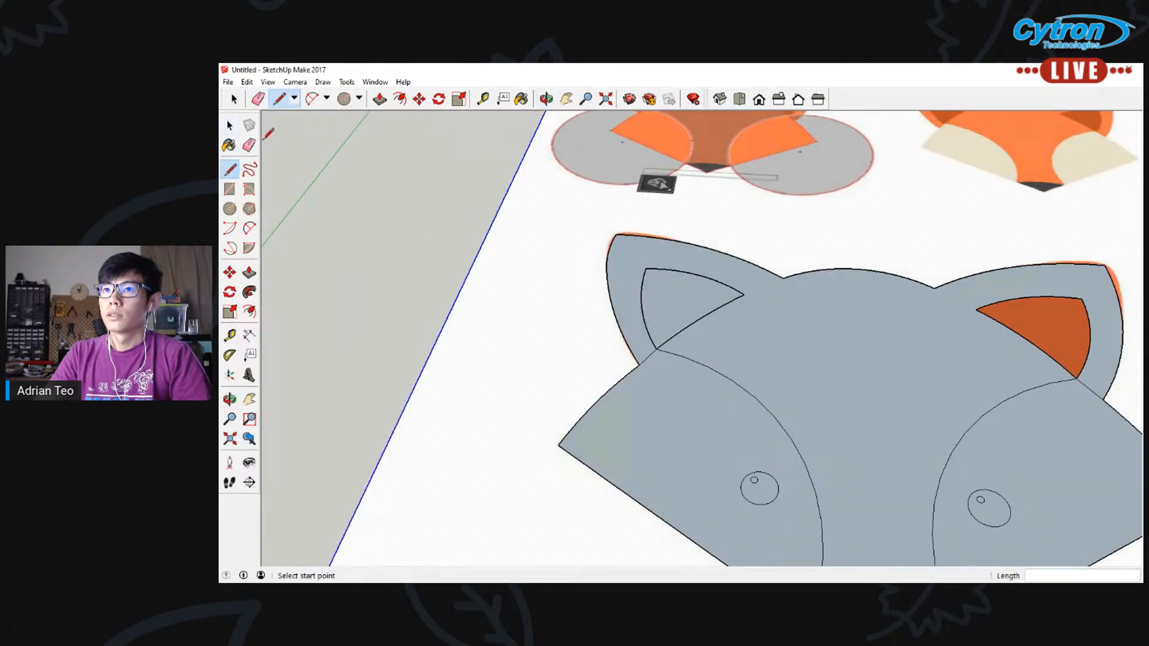
Try to extrude the fox's central head face by 1000 mm with Push/Pull
left_click(247, 272)
left_click(878, 360)
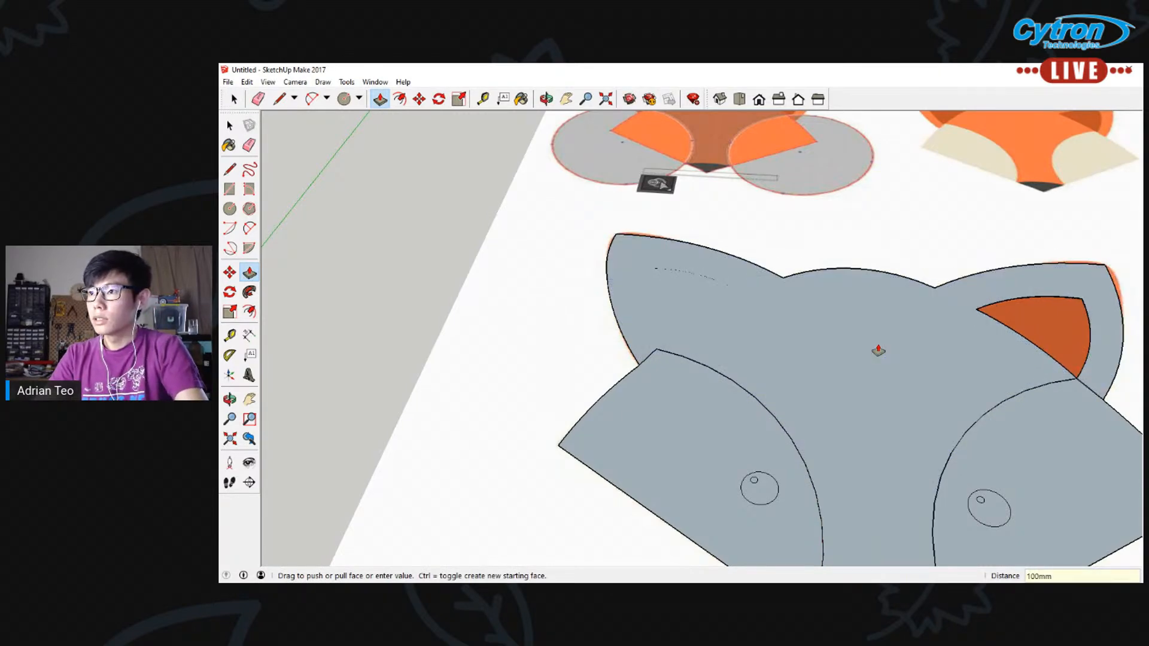
middle_click_drag(680, 300, 786, 346)
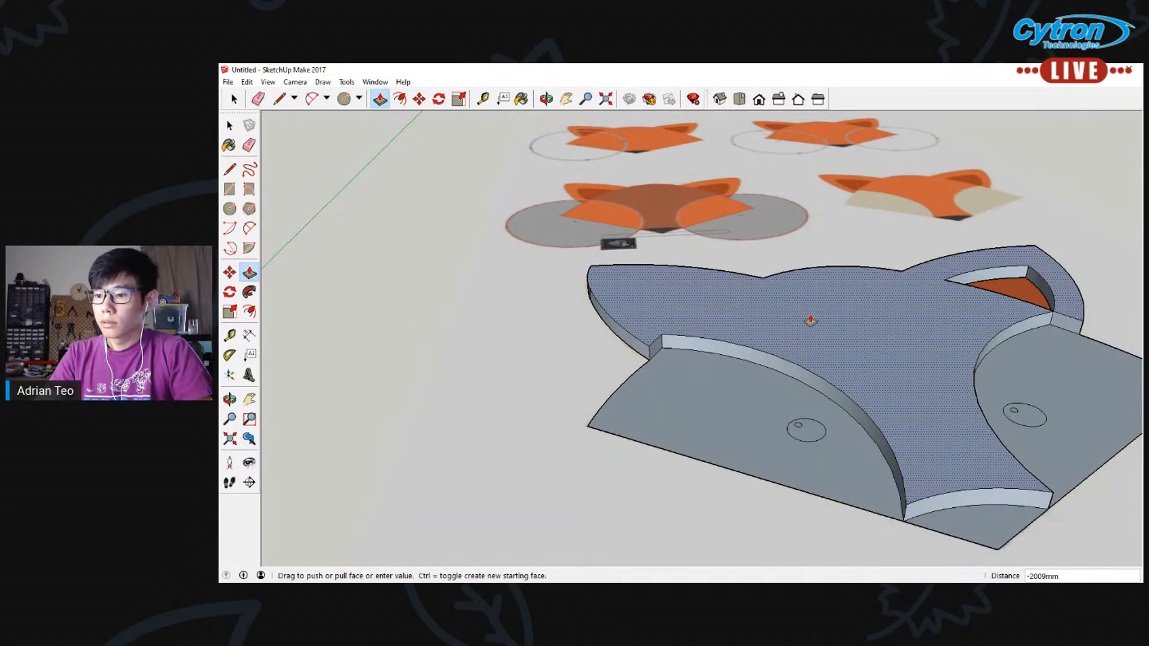
key("Return")
middle_click_drag(857, 316, 747, 333)
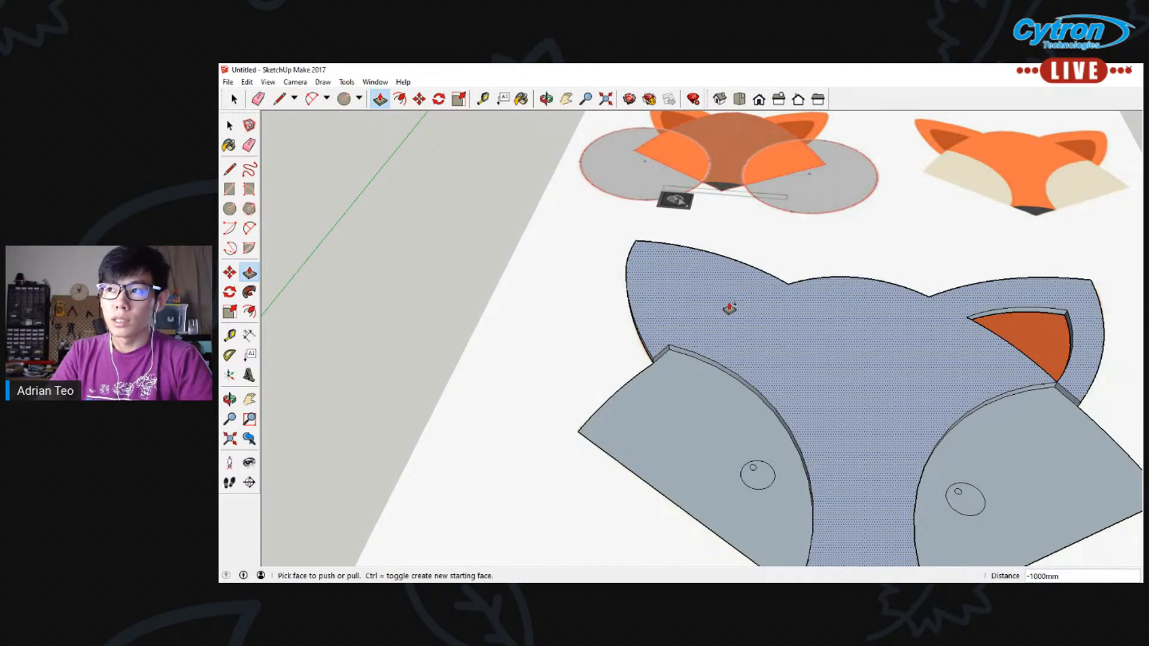
left_click(724, 309)
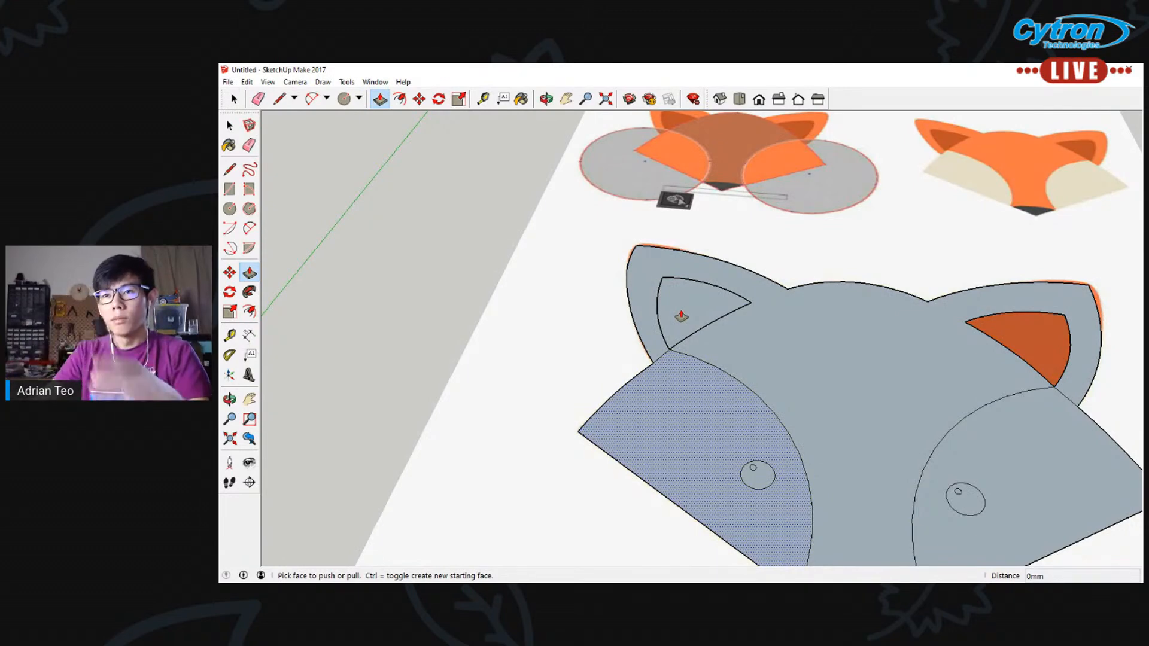
Select the central head face and examine whether it covers the left inner ear
left_click(229, 125)
left_click(673, 301)
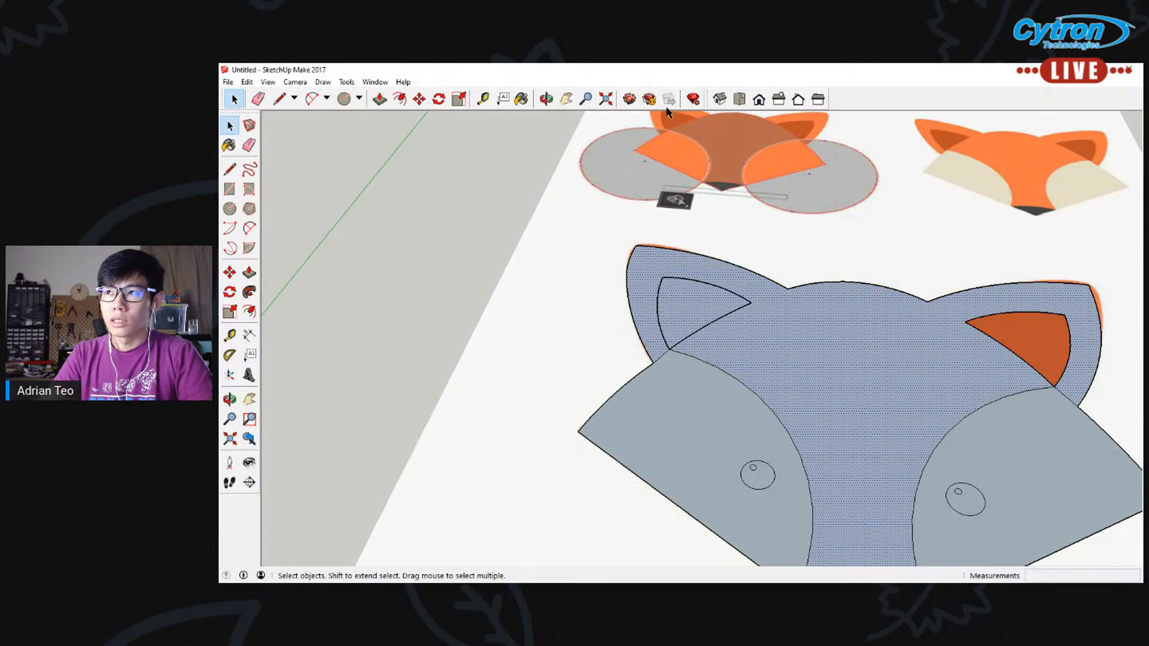
left_click(566, 98)
left_click_drag(770, 296, 450, 166)
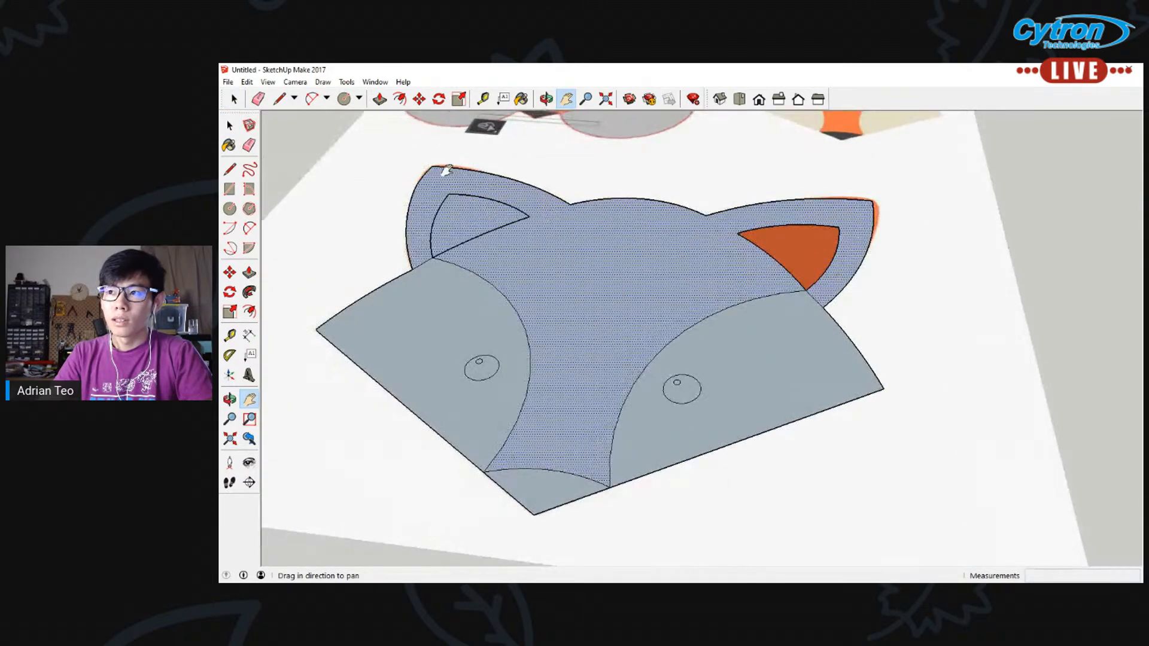
middle_click_drag(451, 179, 433, 218)
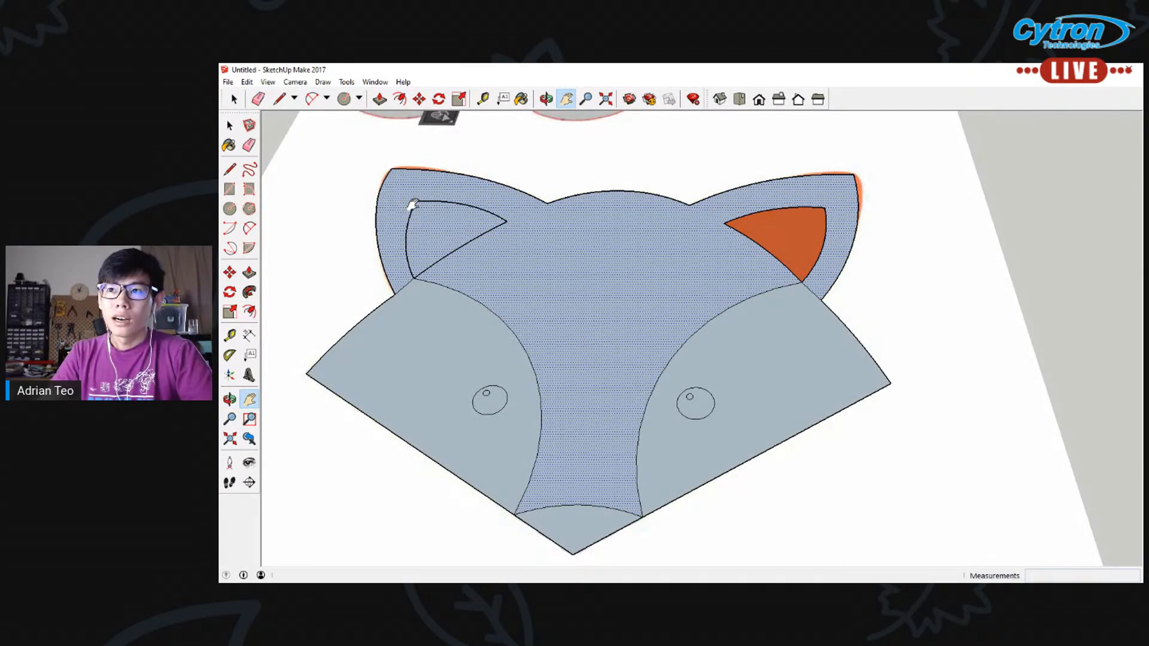
scroll(412, 206, "up", 3)
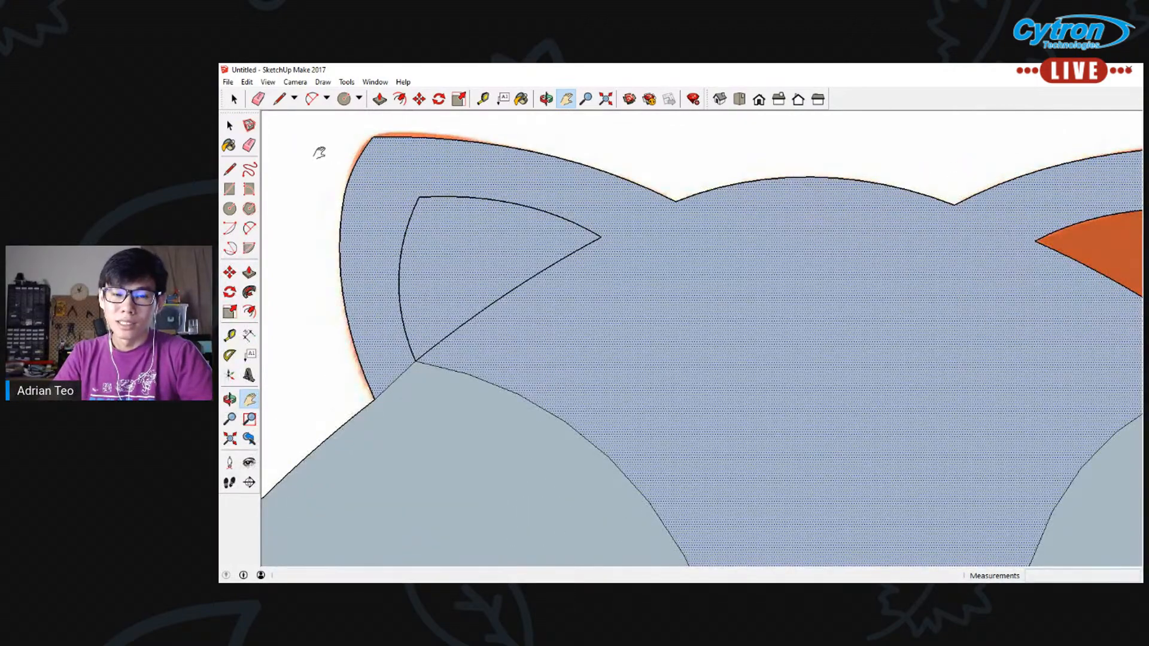
Erase the short connecting line at the left ear and check the extent of the adjoining head face
left_click(230, 125)
left_click(293, 151)
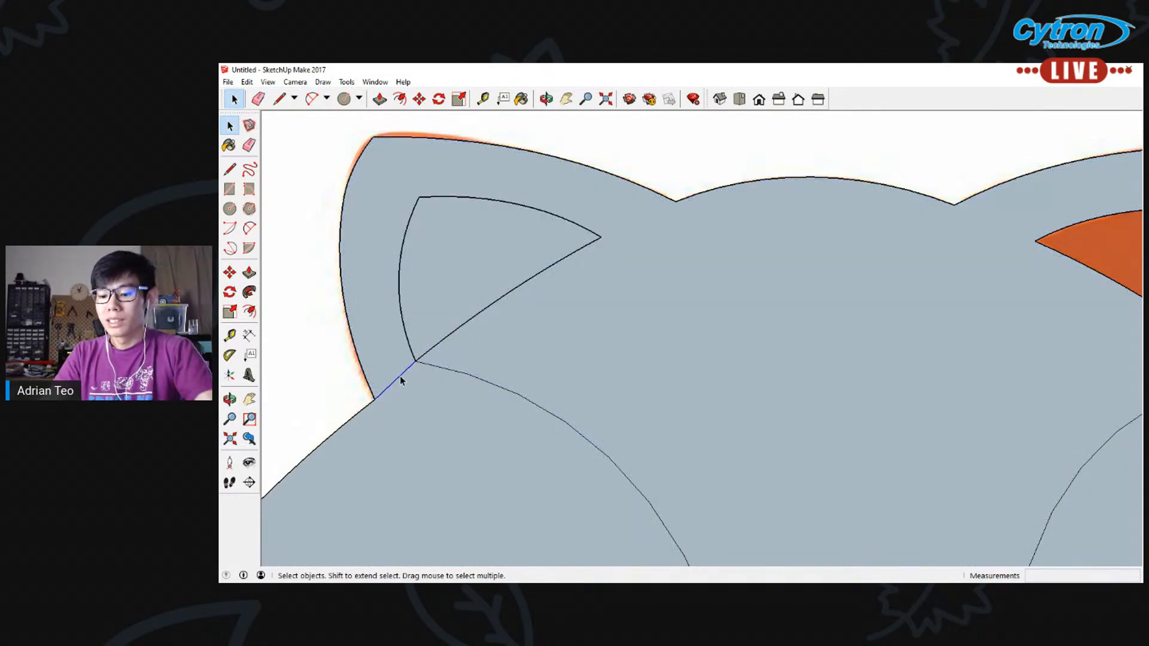
key("Delete")
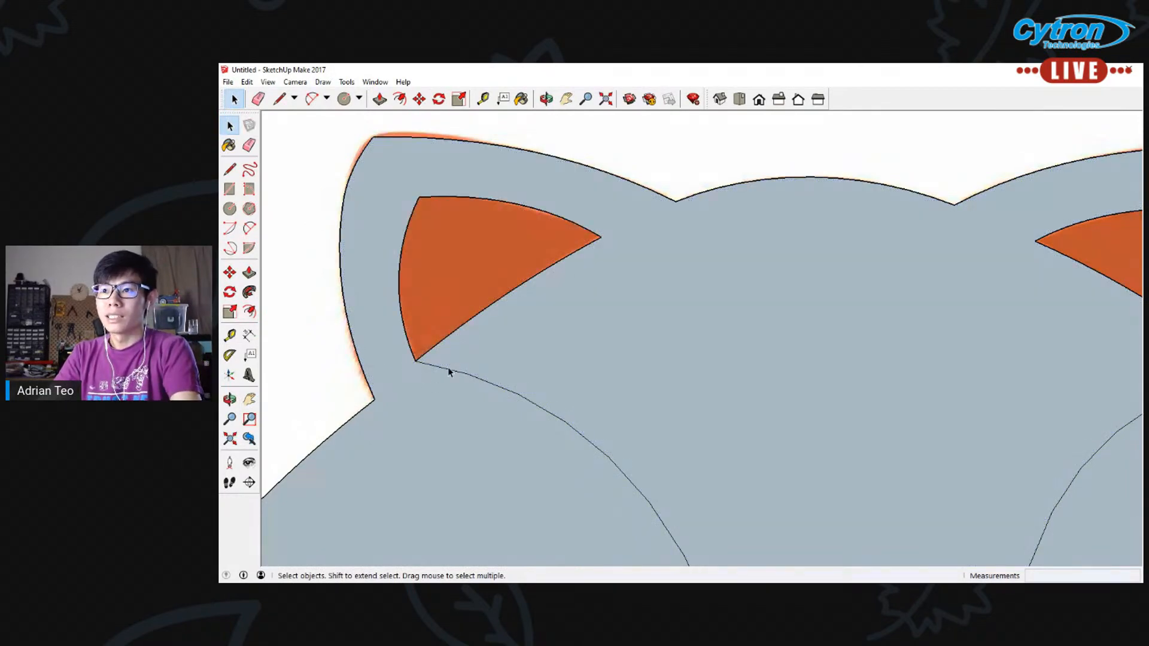
scroll(448, 367, "down", 6)
left_click(461, 379)
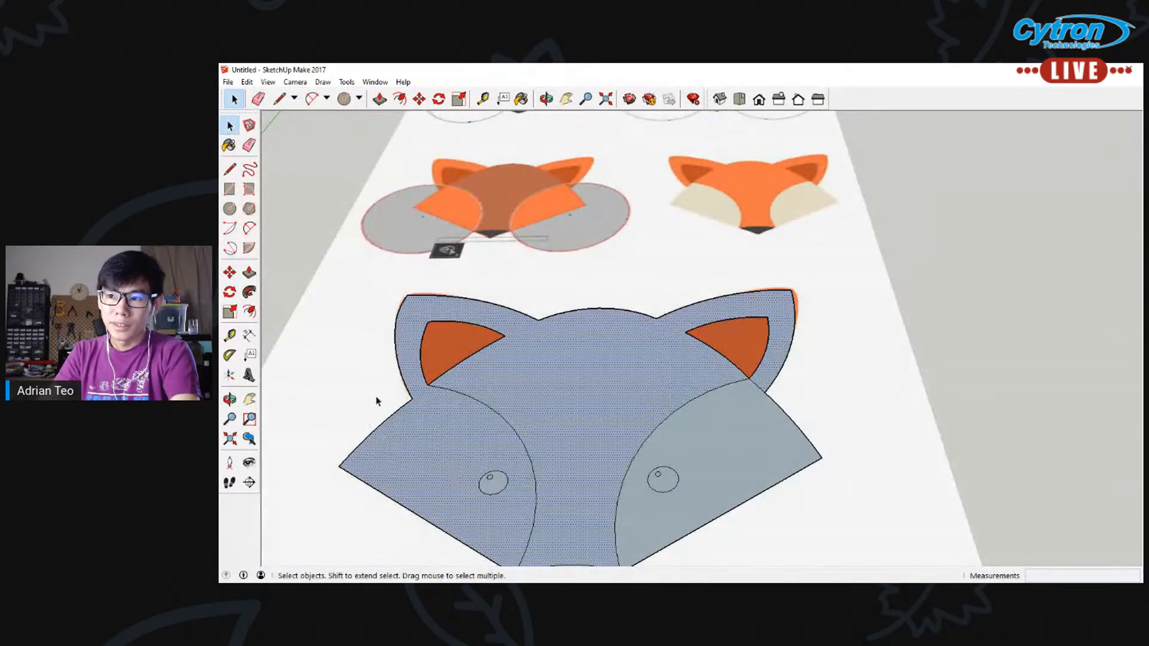
mouse_move(494, 512)
middle_mouse_down()
mouse_move(461, 521)
mouse_move(423, 503)
mouse_move(432, 407)
middle_mouse_up()
left_click(362, 368)
Delete the edges bounding the left inner ear and undo the deletion
scroll(433, 338, "up", 3)
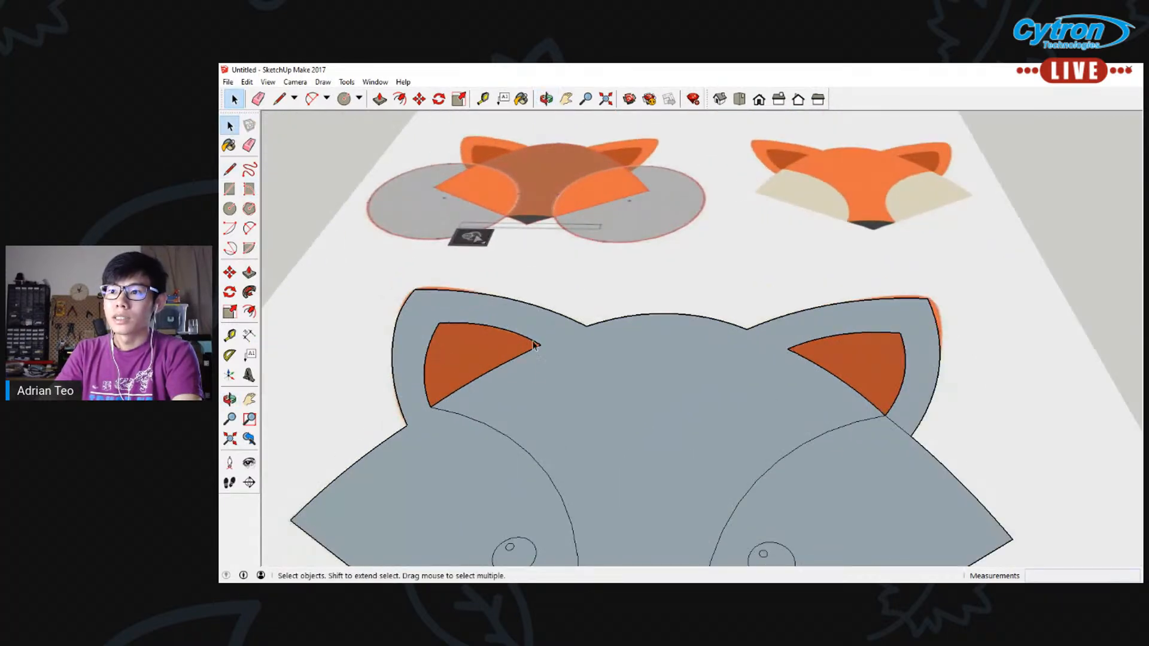
left_click_drag(423, 328, 562, 420)
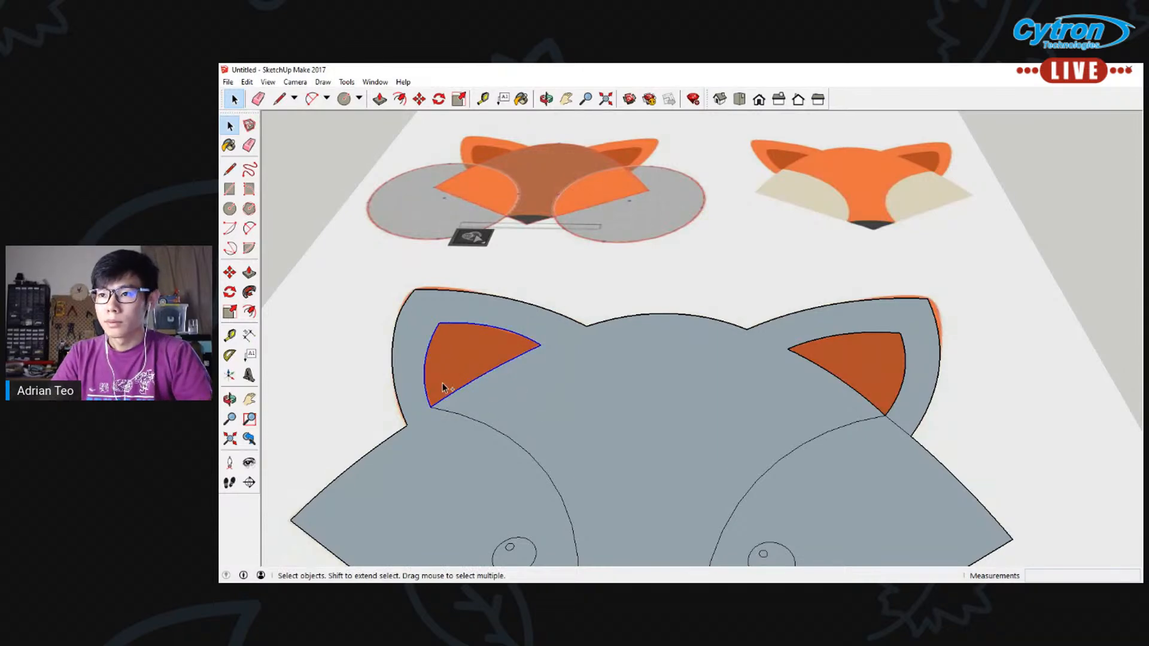
key("Delete")
key("ctrl+z")
left_click(327, 421)
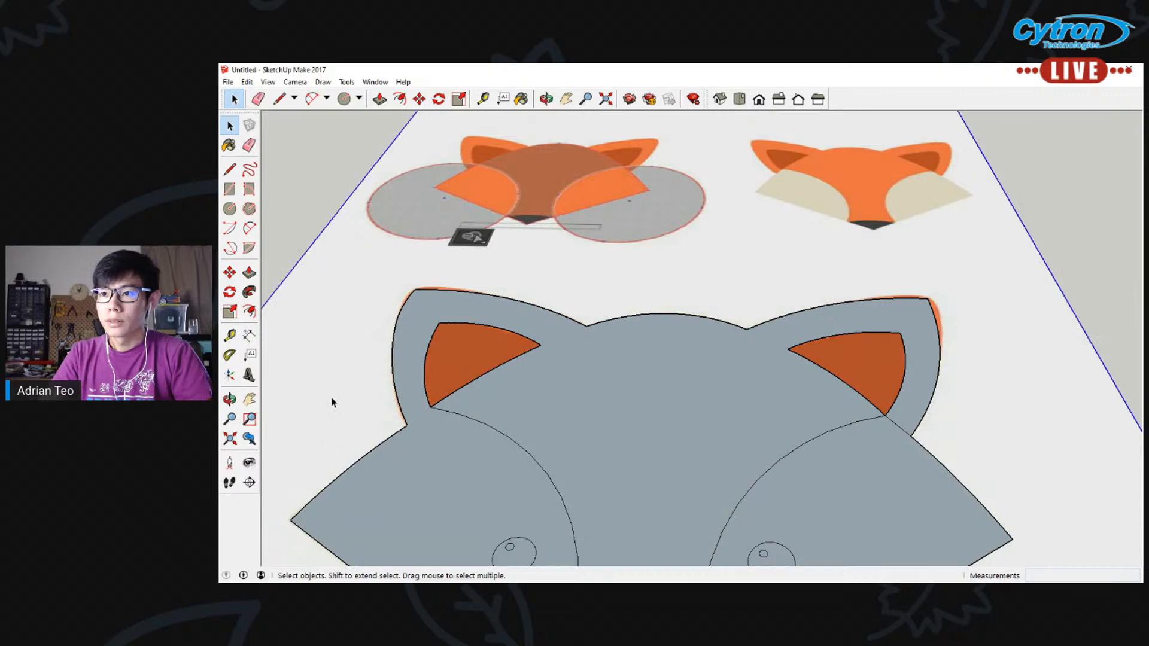
Try to draw a line from the left ear's outer base corner to the cheek arc, and undo it
left_click(230, 169)
left_click(407, 425)
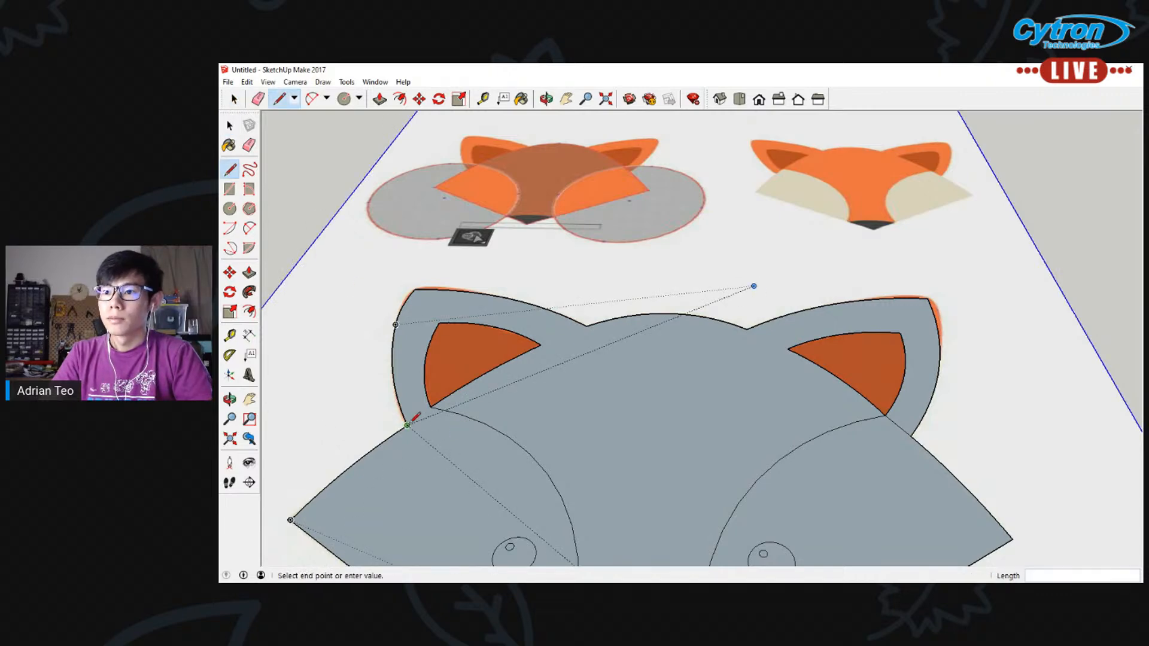
left_click(497, 429)
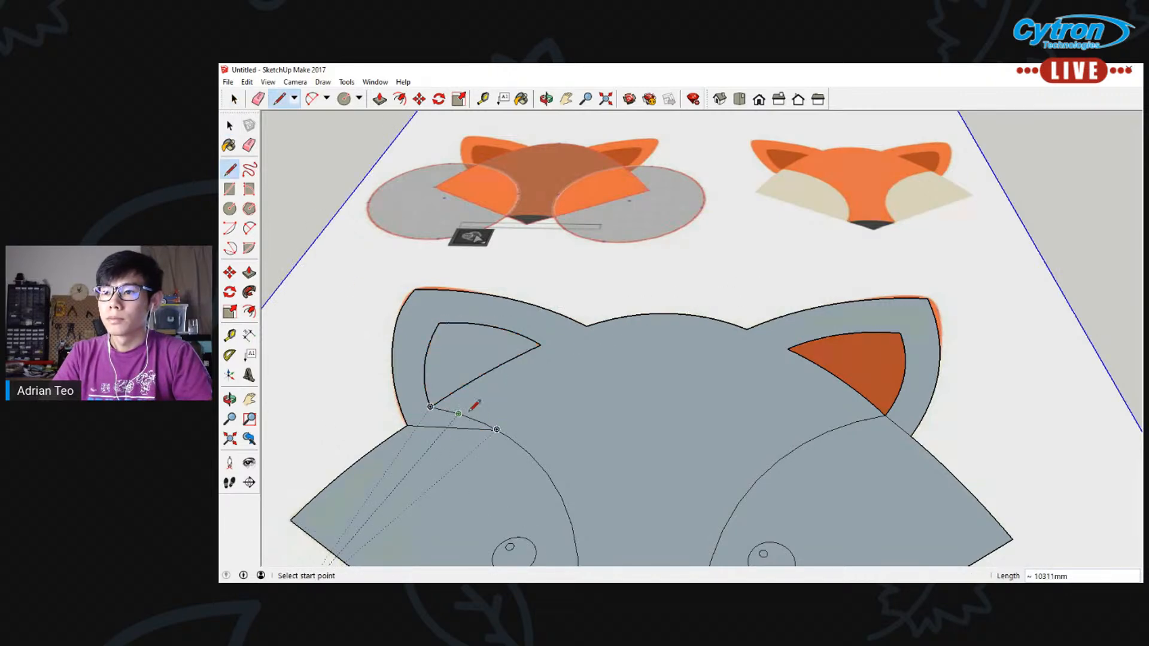
key("ctrl+z")
left_click(430, 407)
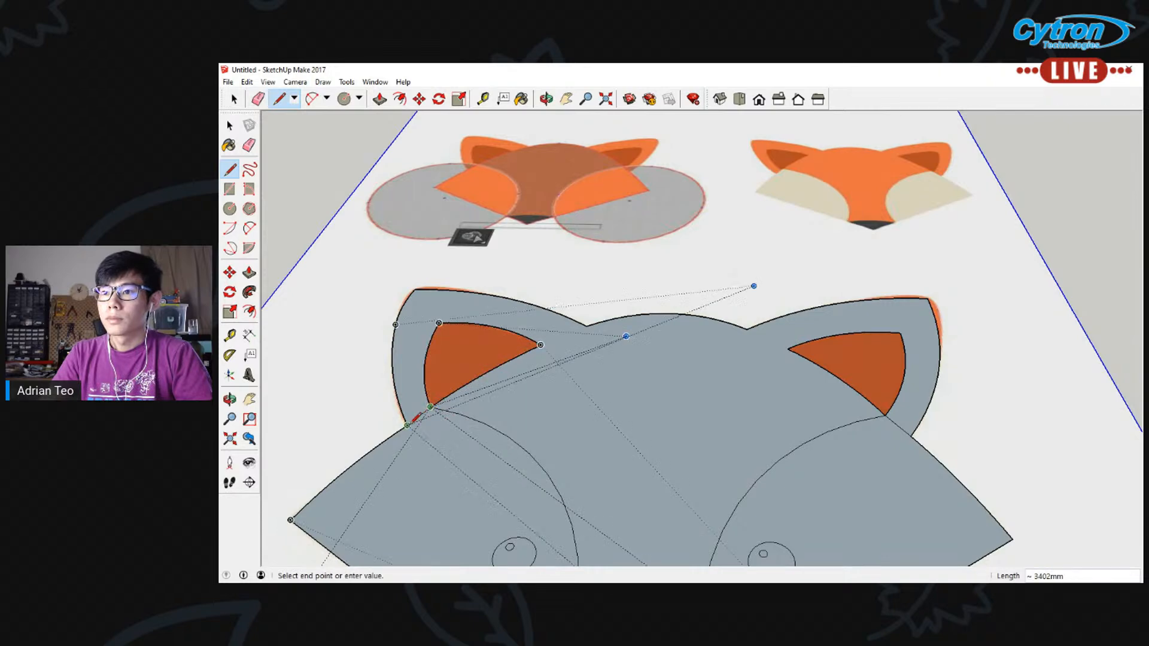
scroll(419, 417, "up", 5)
key("Escape")
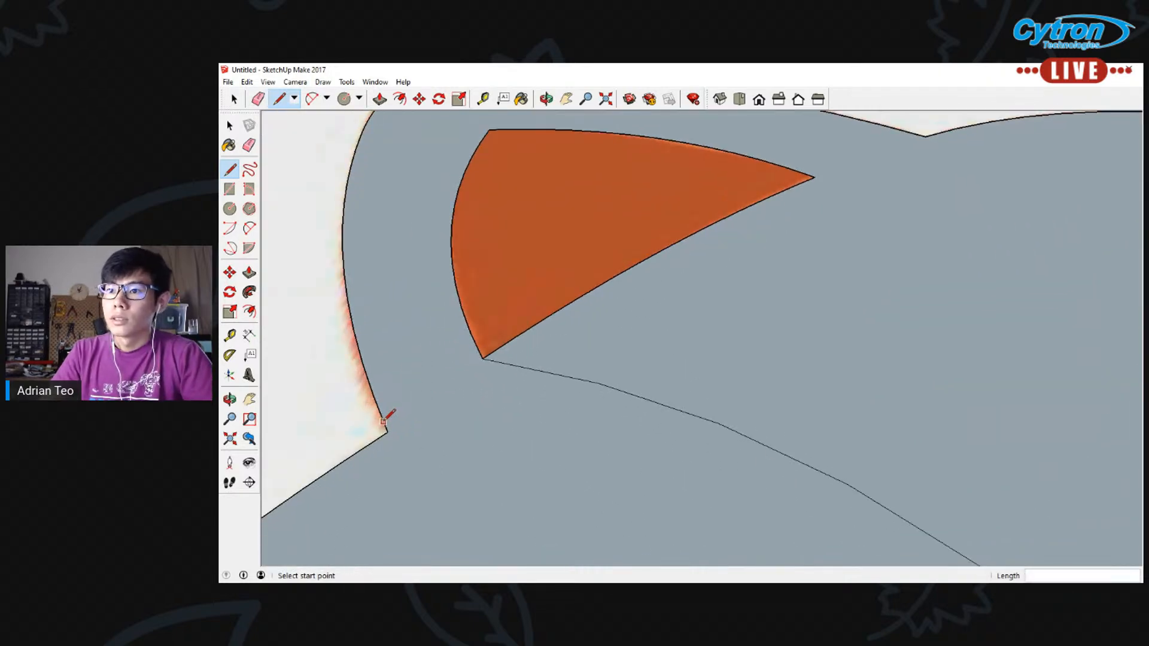
Try to join the left inner ear's lower tip to the ear's outer base corner and check where the line meets the tip
left_click(481, 357)
left_click(387, 431)
scroll(567, 416, "down", 2)
scroll(550, 407, "down", 1)
scroll(539, 401, "up", 6)
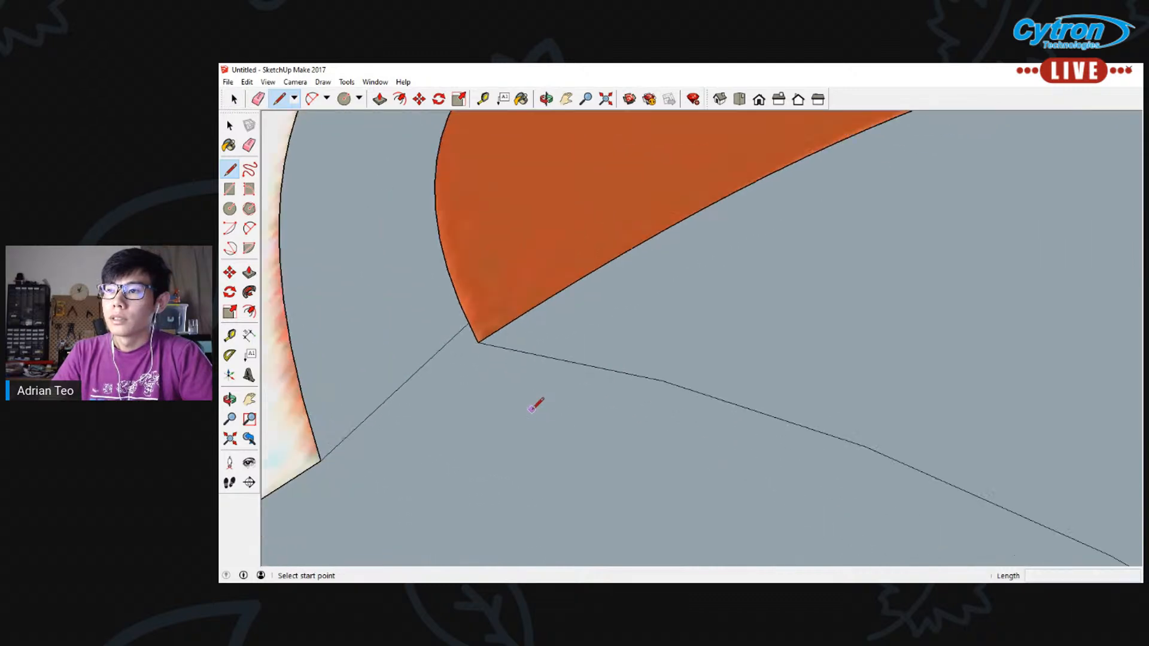
scroll(496, 321, "down", 1)
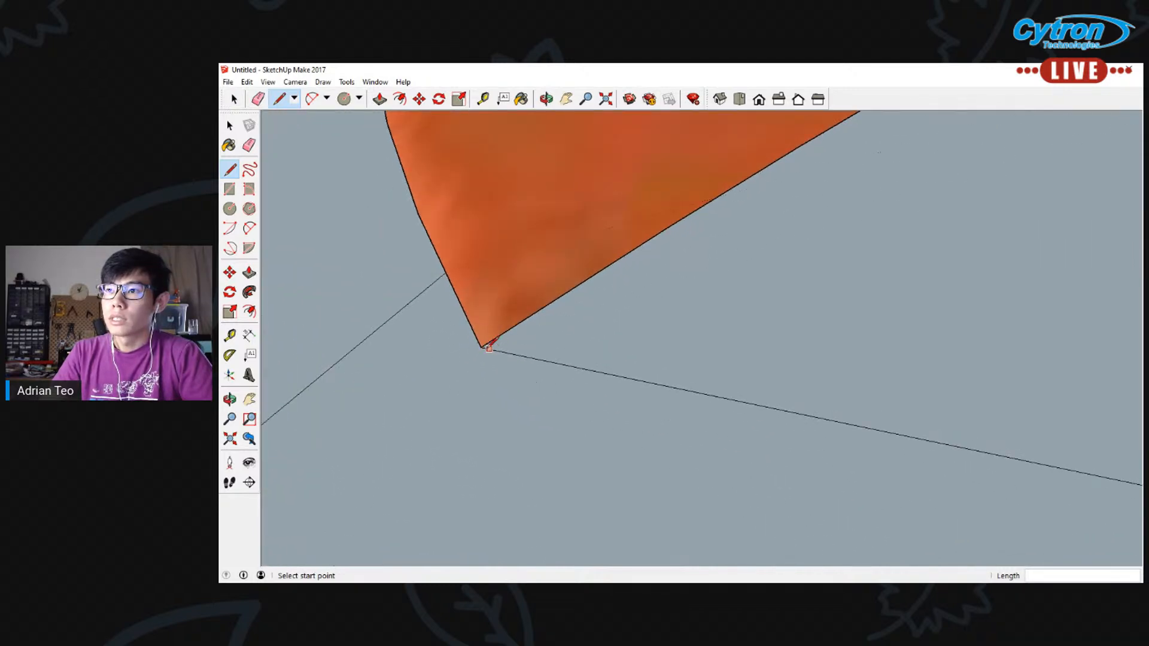
scroll(481, 333, "down", 8)
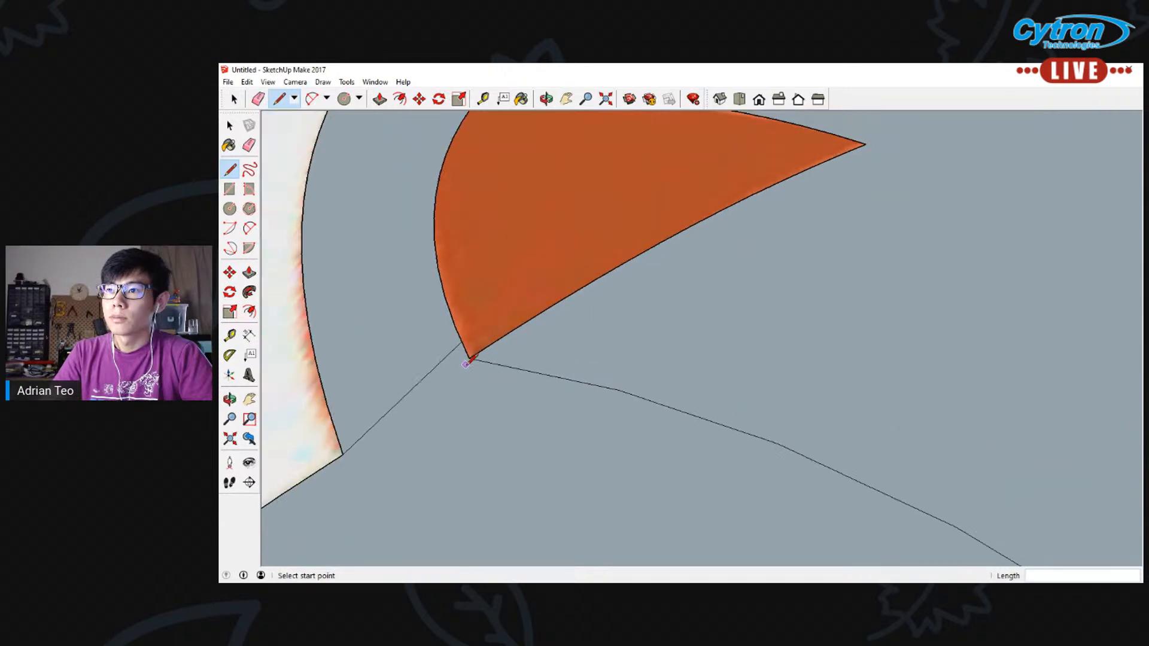
scroll(479, 378, "down", 3)
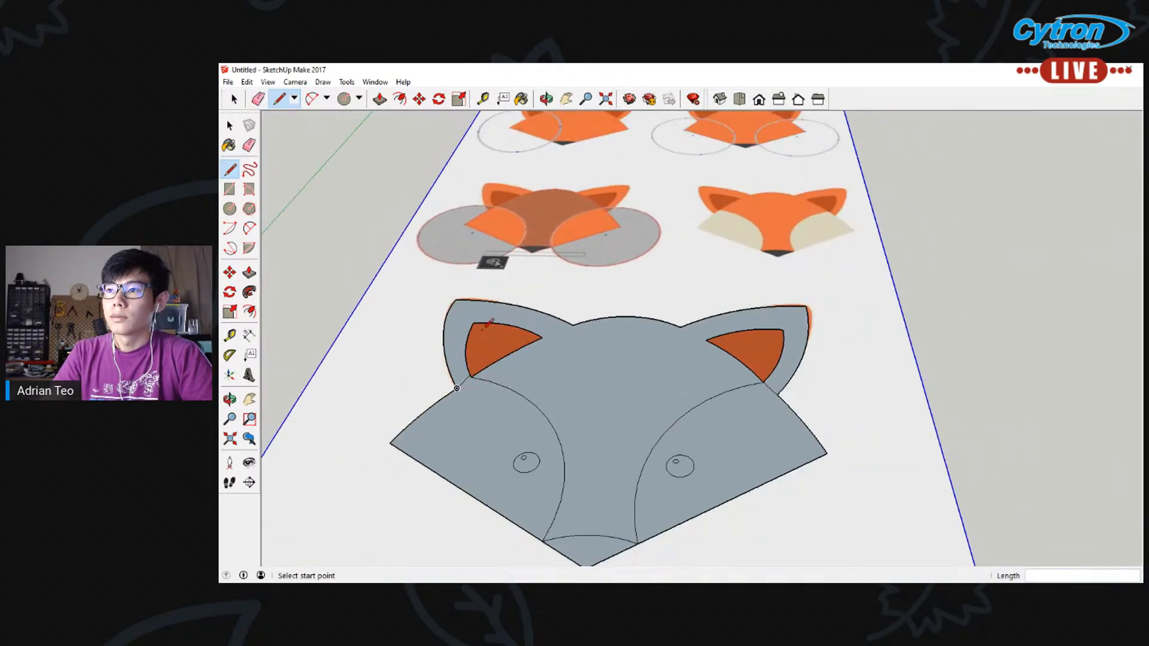
scroll(488, 386, "up", 2)
scroll(510, 356, "up", 3)
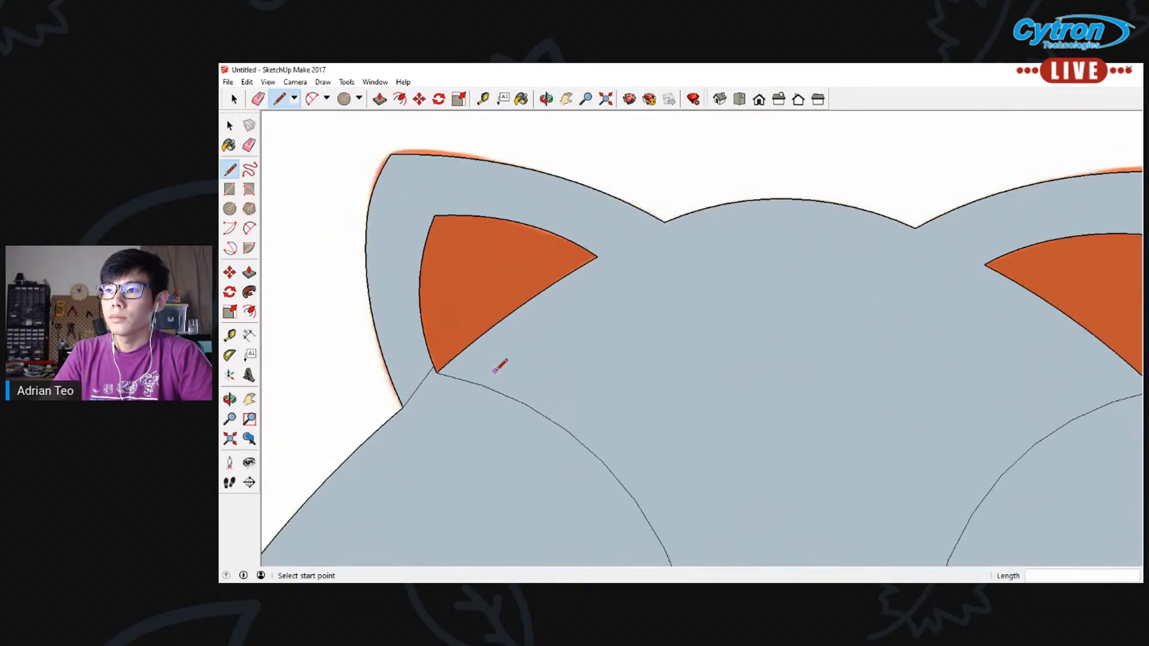
Draw a line from the left inner ear's lower tip to the ear's outer base corner
scroll(449, 381, "up", 3)
left_click(436, 371)
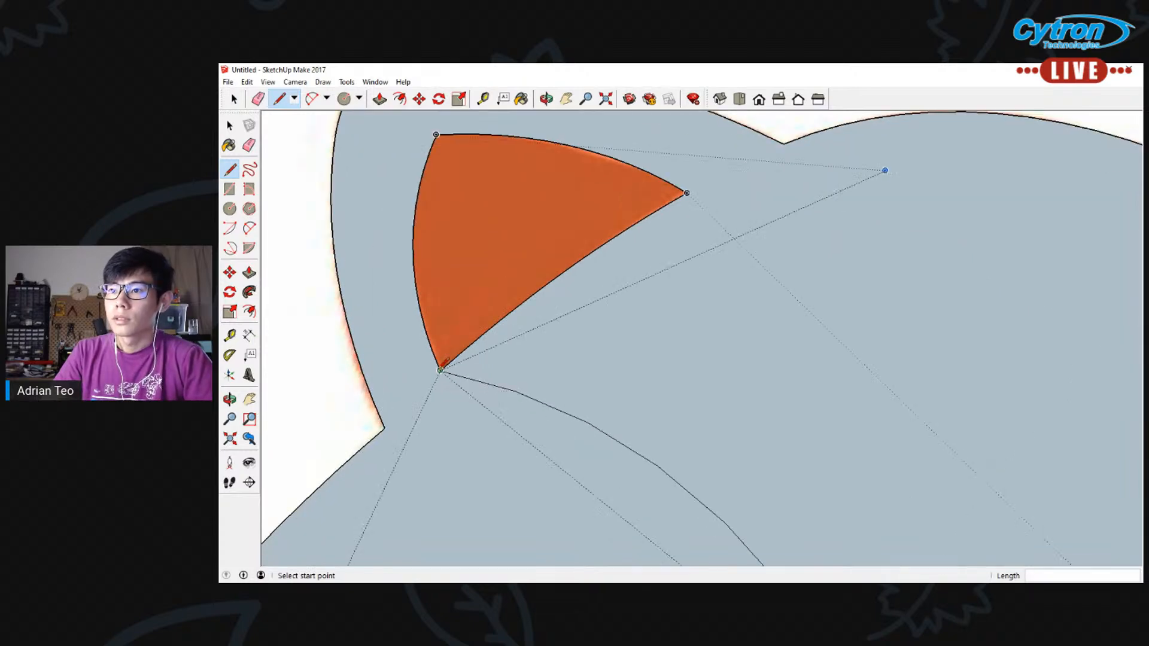
left_click(385, 429)
scroll(536, 419, "down", 5)
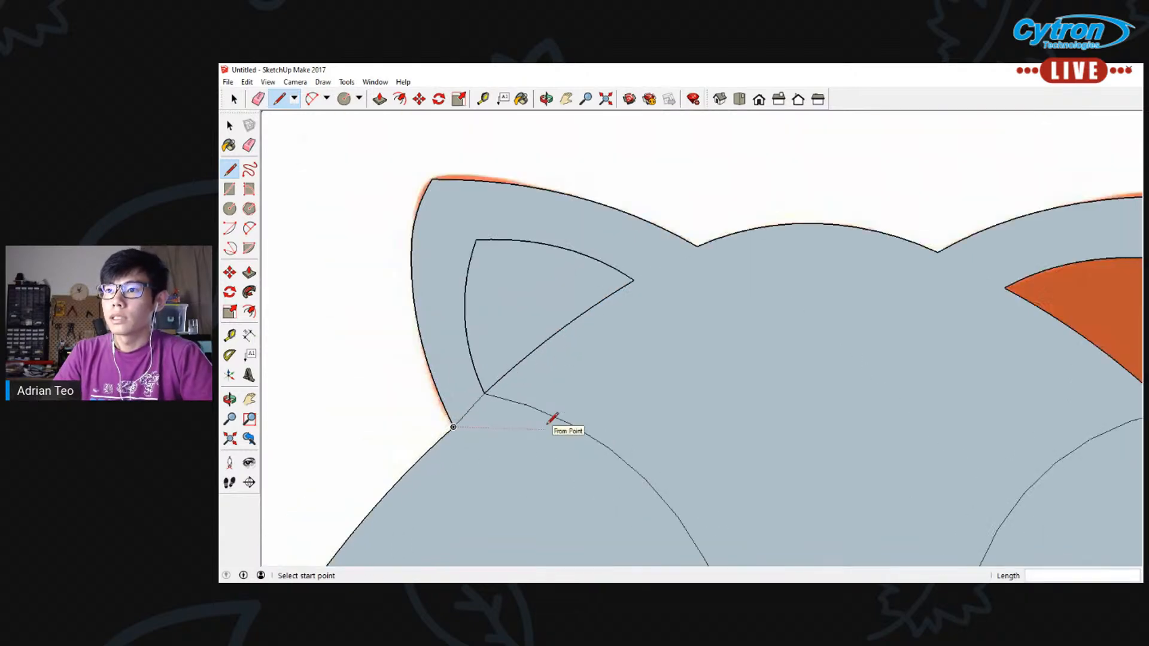
scroll(641, 452, "down", 5)
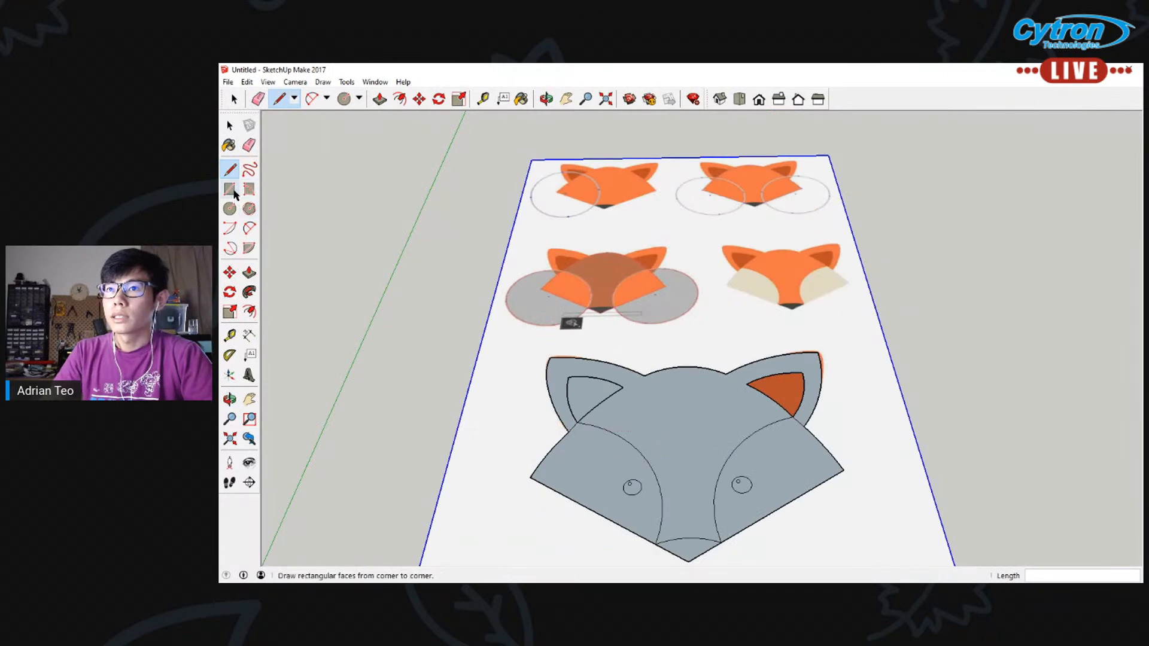
Delete the left cheek face and the arc separating it from the central head area
left_click(230, 125)
left_click(607, 463)
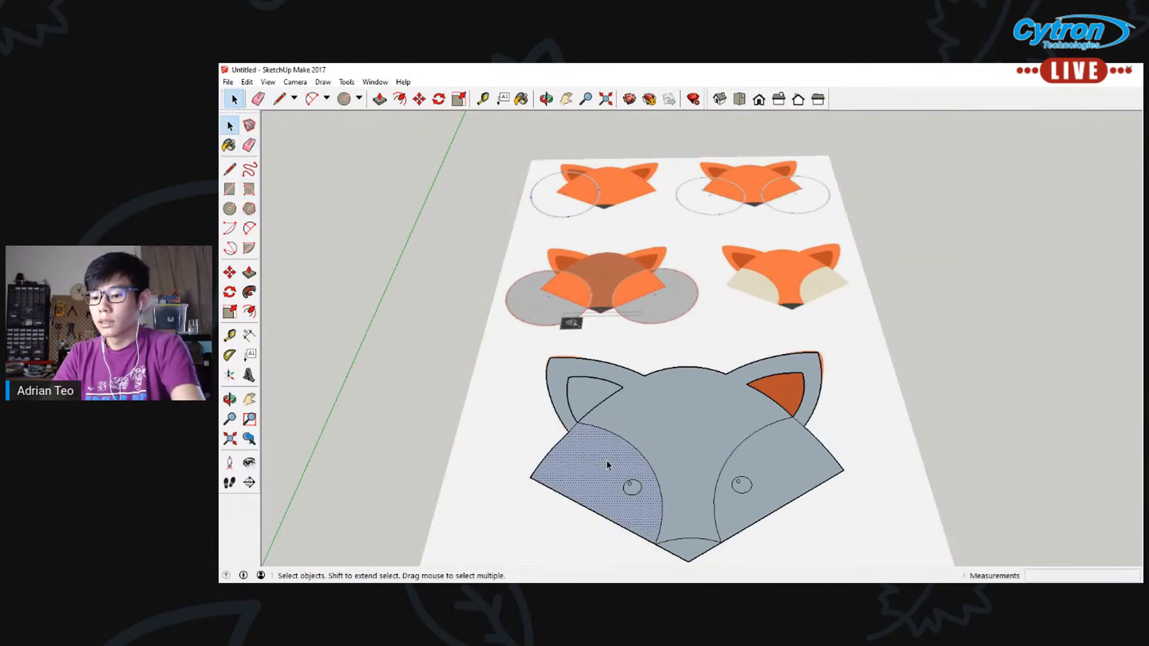
key("Delete")
left_click(616, 437)
key("Delete")
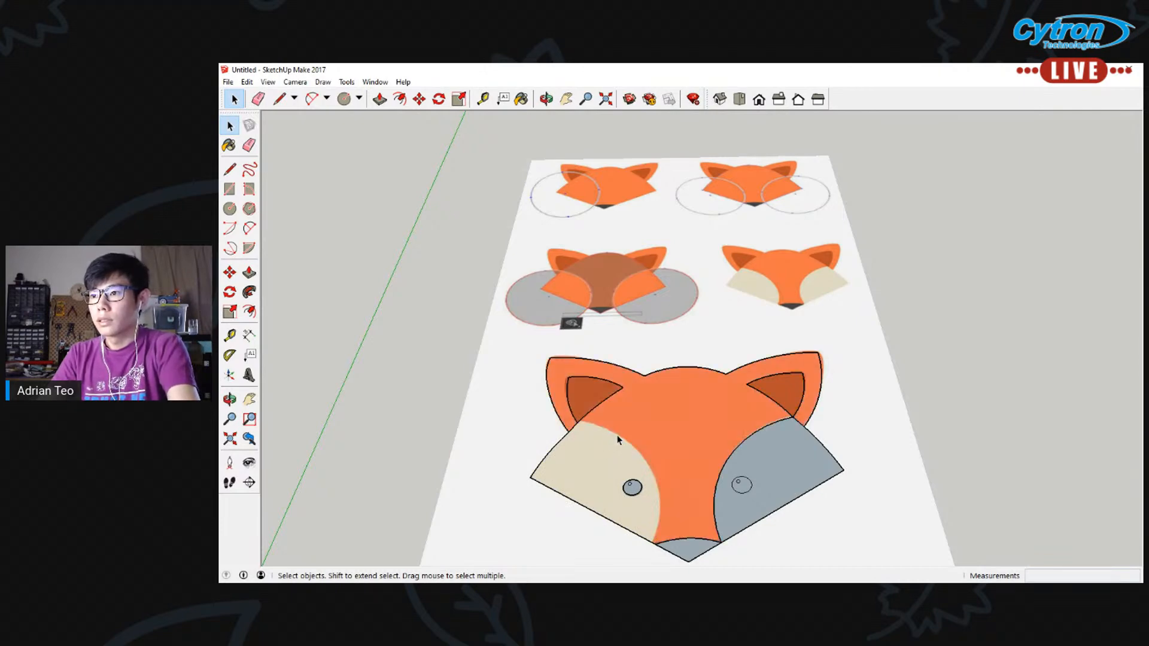
Draw an arc from the left inner ear's lower tip to the nose's left corner with a bulge of about 8491 mm
left_click(249, 228)
left_click(576, 423)
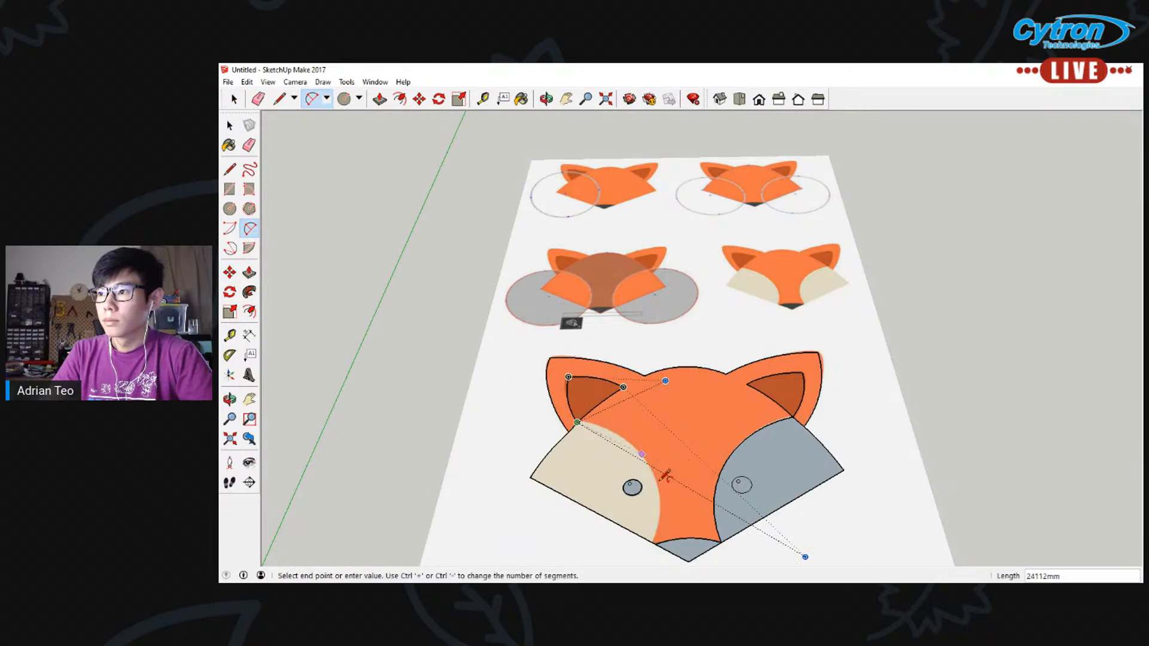
left_click(656, 543)
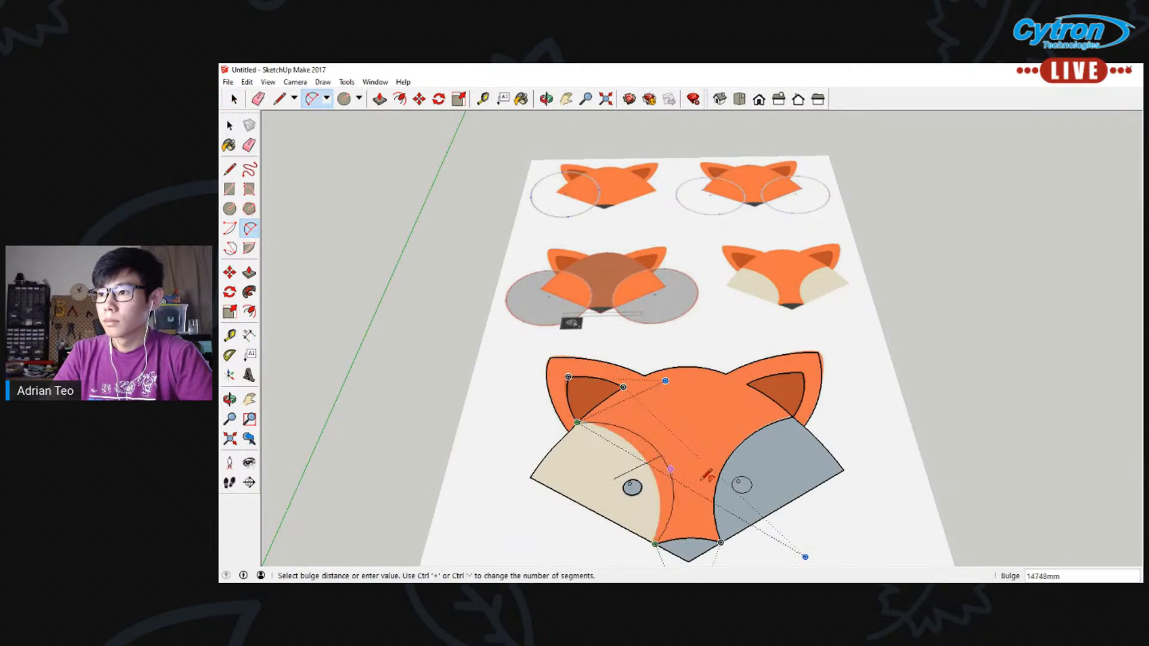
left_click(668, 473)
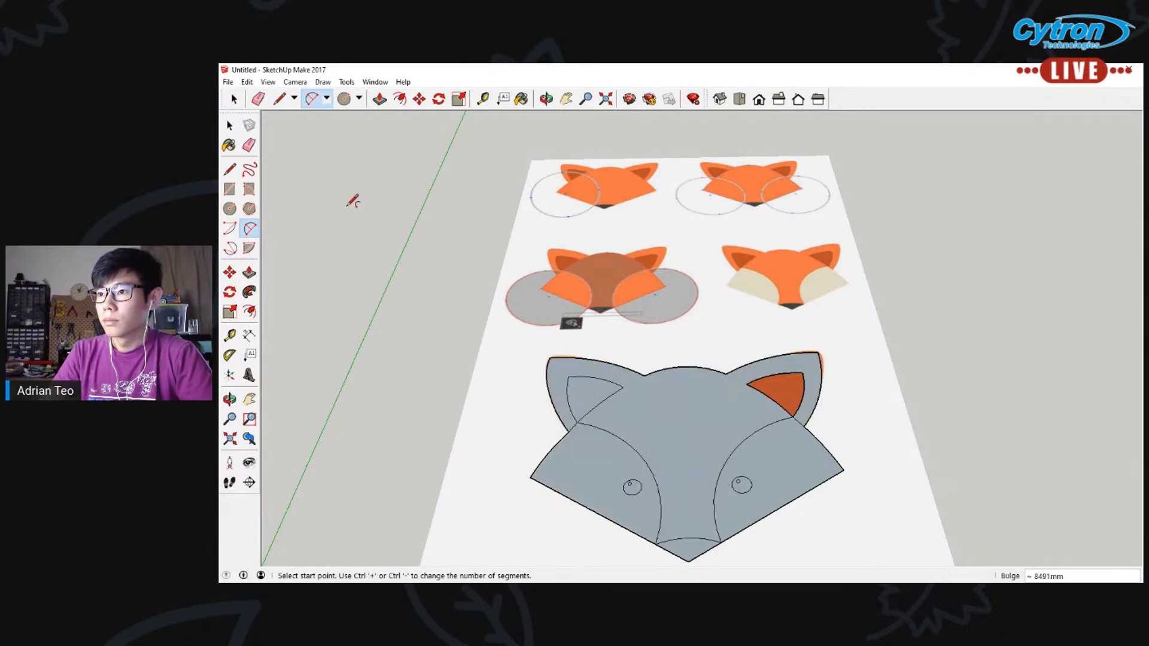
Check the new left cheek arc and delete the face filling the left inner ear
key("space")
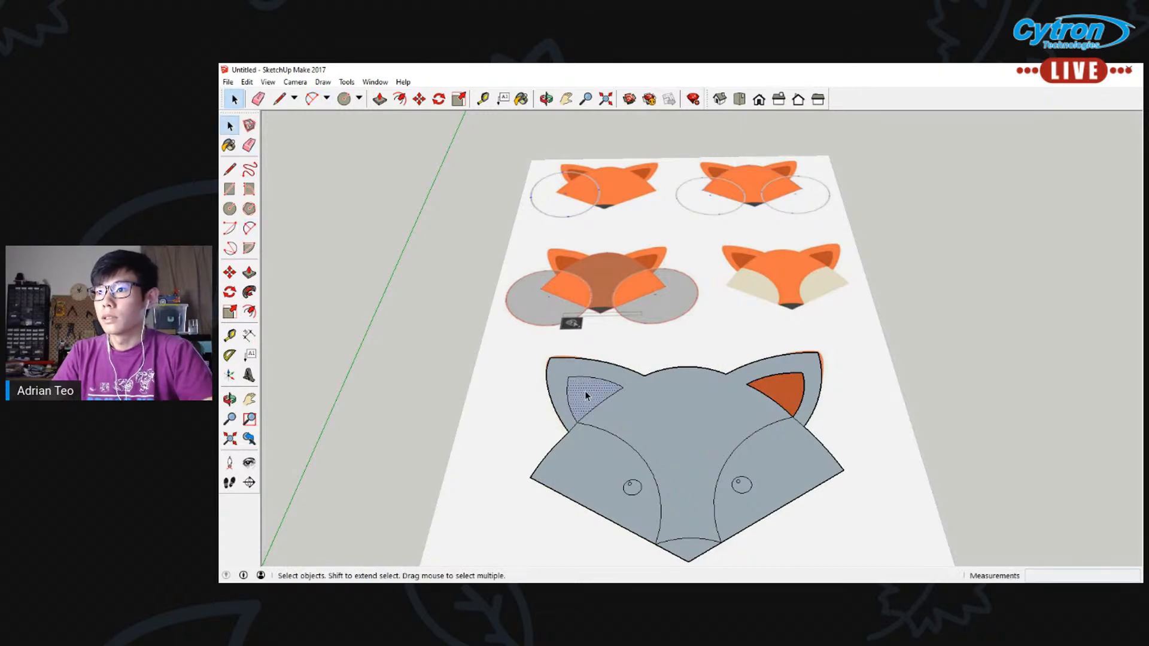
left_click(595, 430)
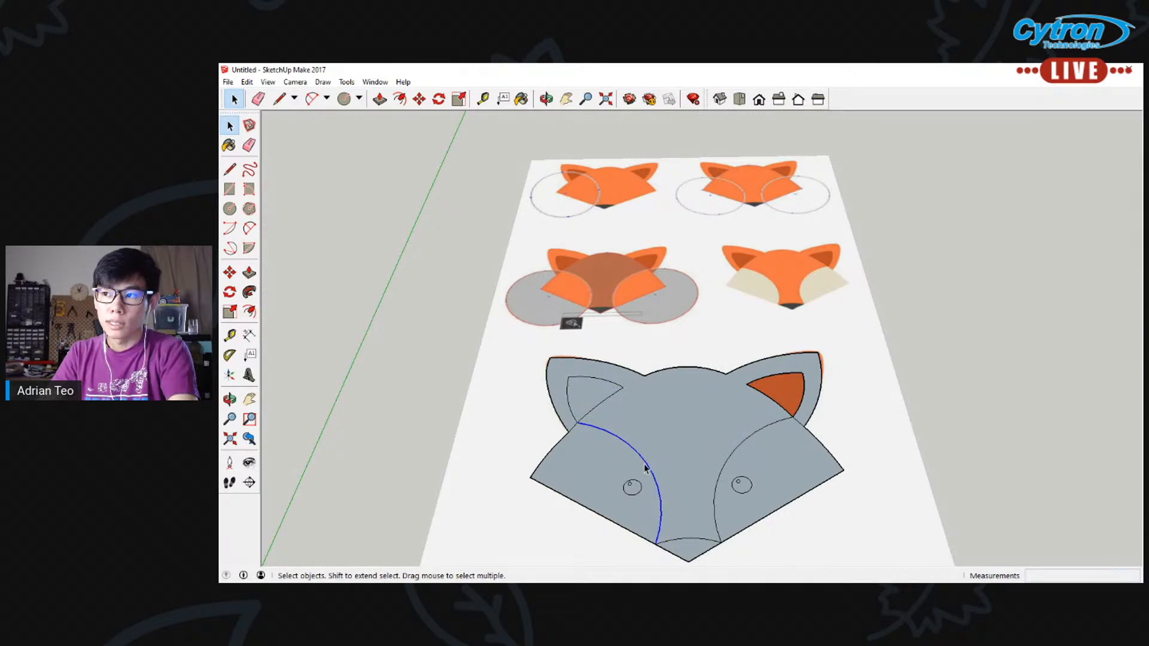
left_click(582, 388)
key("Delete")
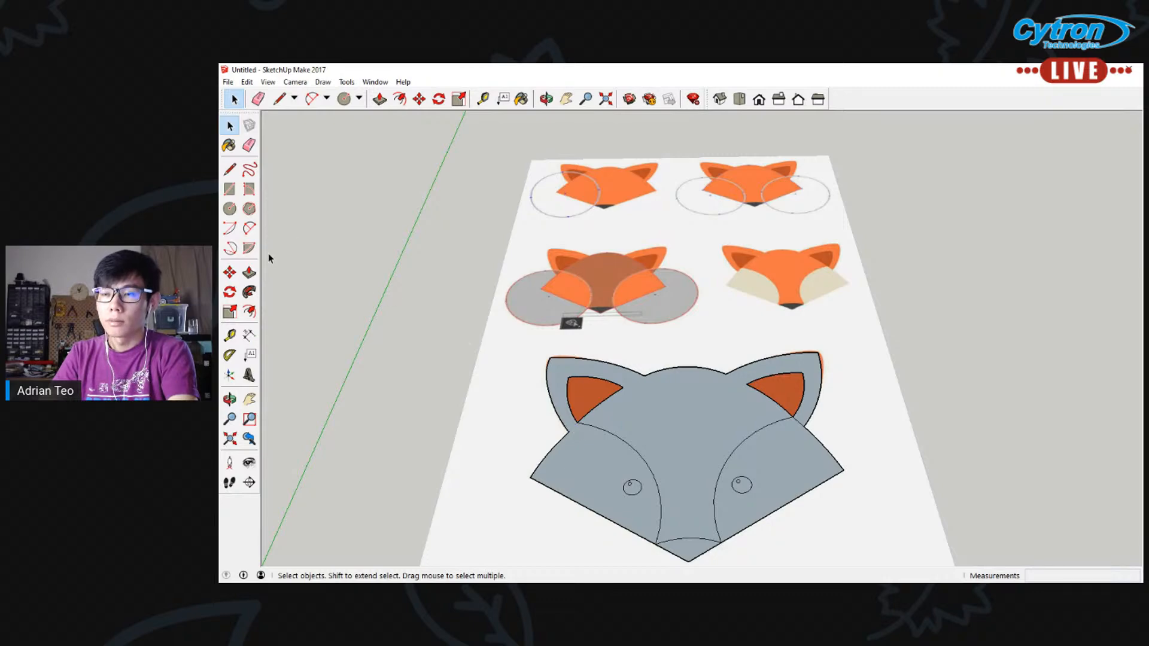
Extrude the central head face upward with Push/Pull, entering a distance of 1000 mm
left_click(249, 273)
left_click(666, 422)
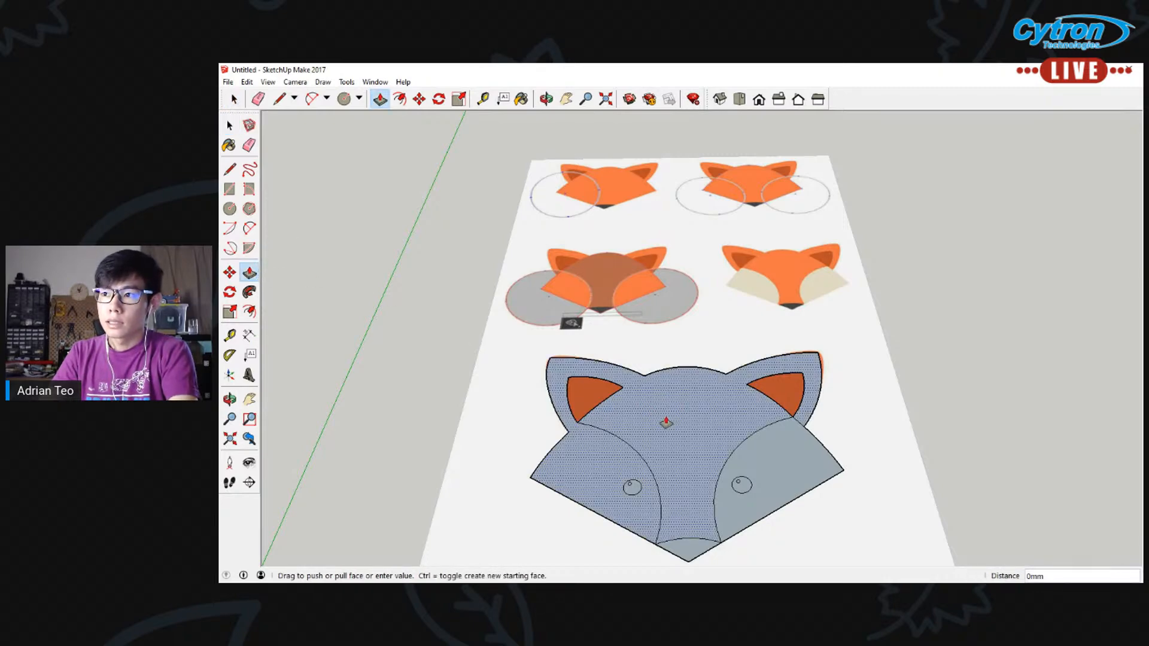
left_click(669, 423)
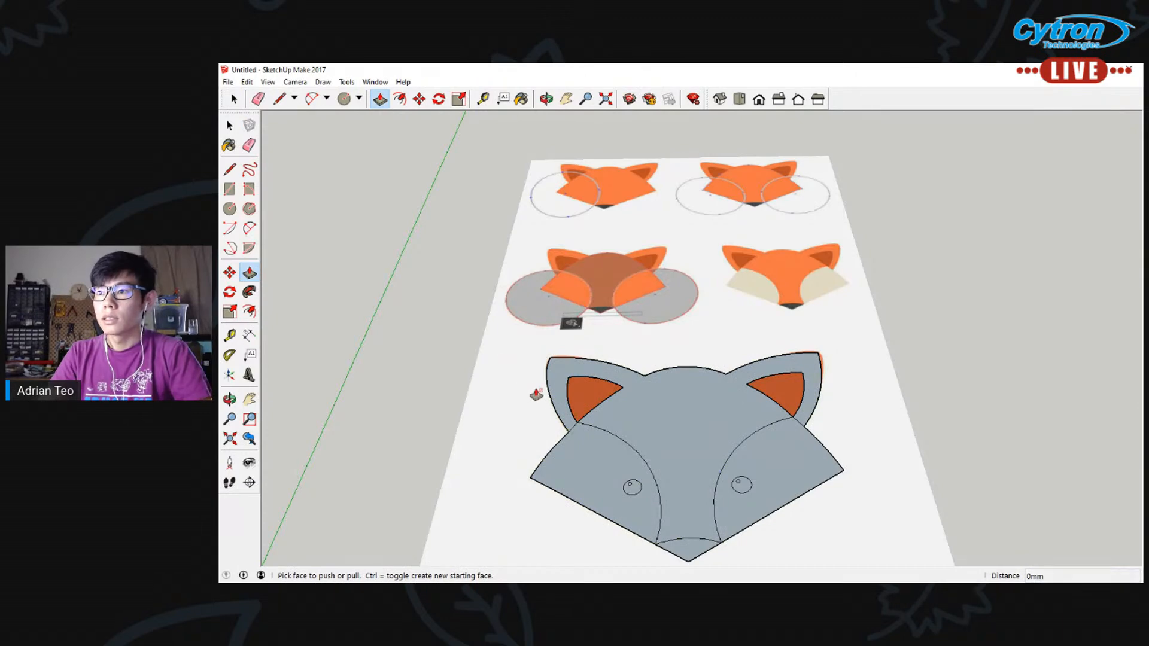
left_click(641, 417)
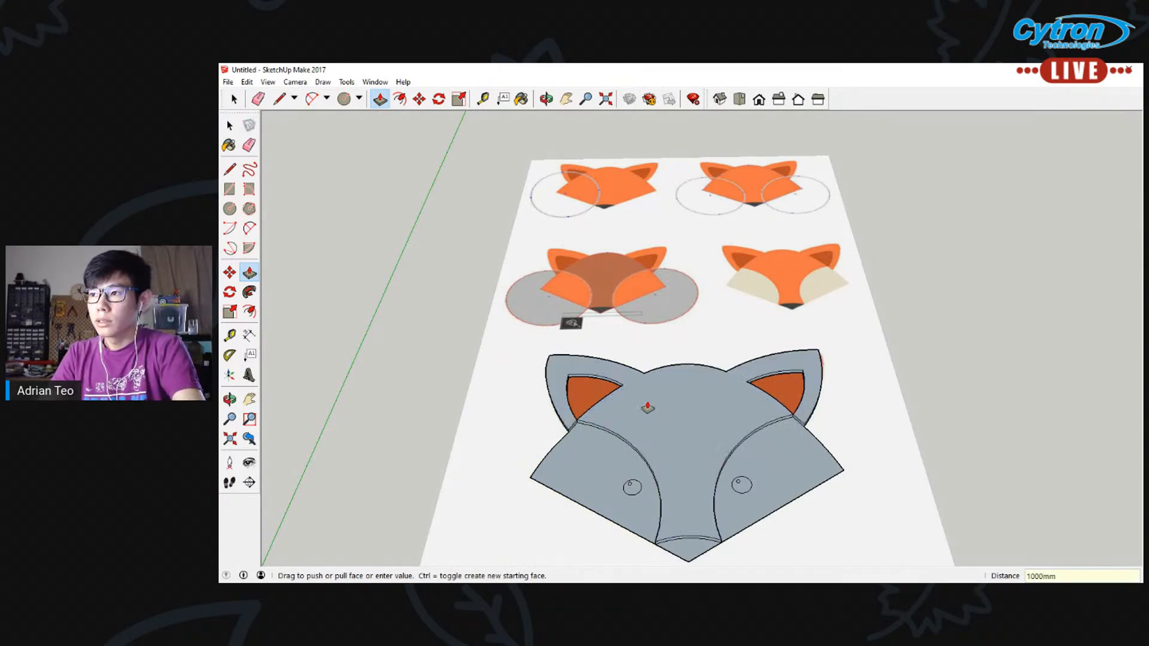
mouse_move(743, 477)
middle_mouse_down()
mouse_move(610, 392)
mouse_move(882, 303)
mouse_move(865, 333)
mouse_move(646, 429)
middle_mouse_up()
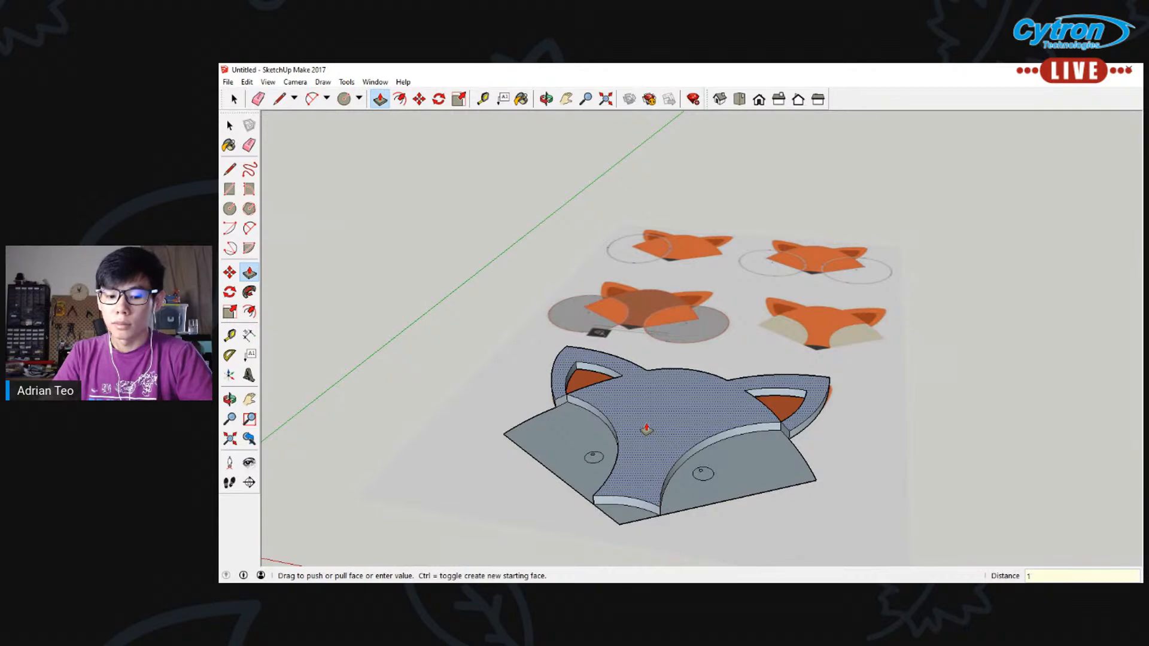
Raise the left cheek face with Push/Pull, entering a distance of 100 mm and adjusting the height freehand
middle_click_drag(647, 429, 560, 435)
left_click(558, 450)
type("100")
key("Return")
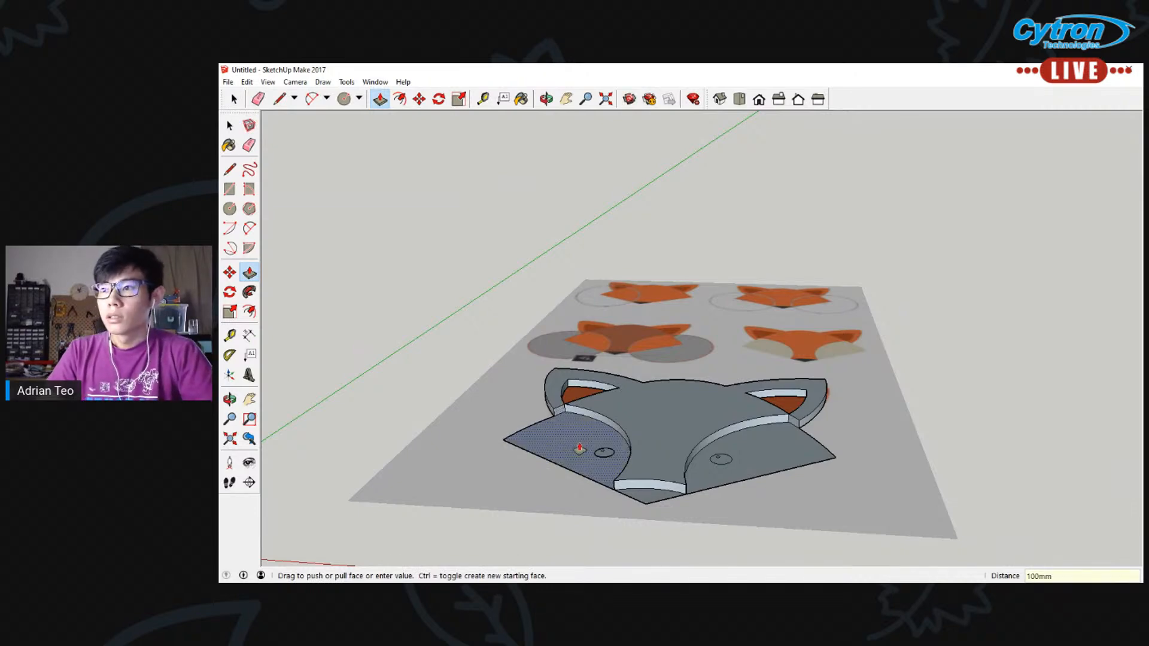
left_click(571, 450)
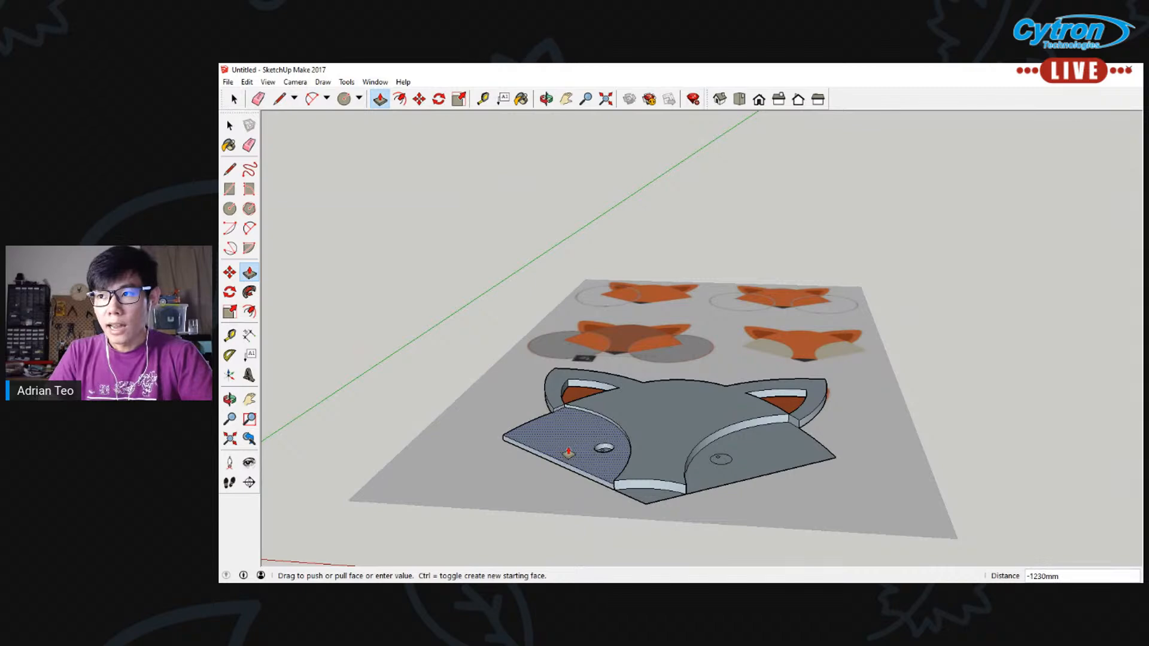
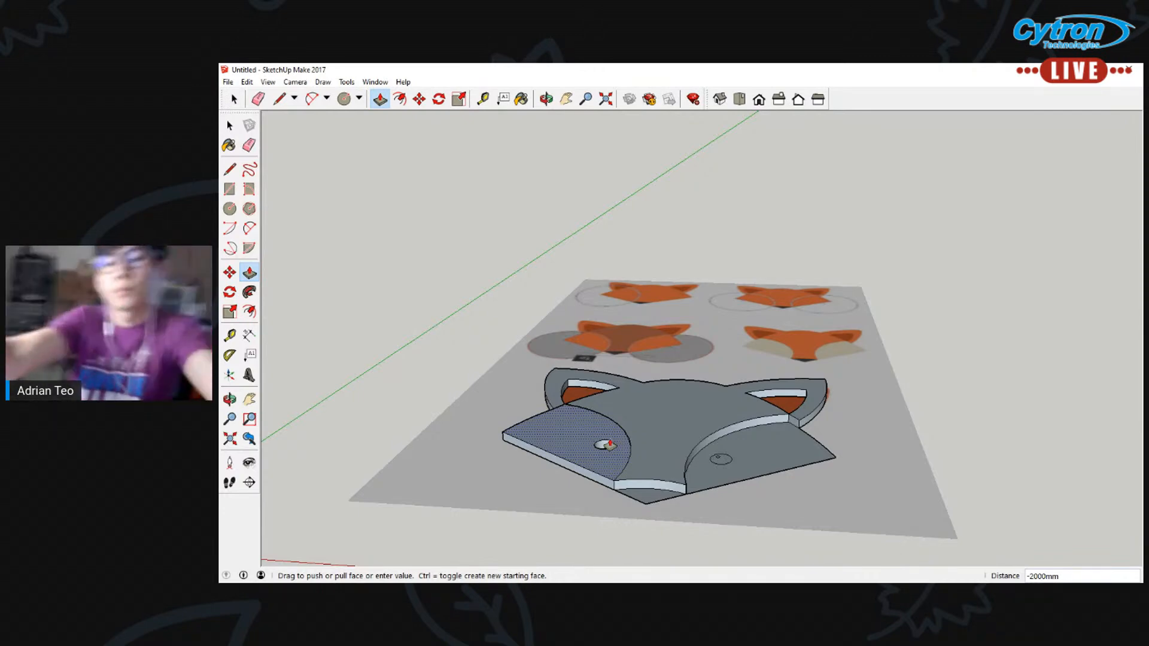
Raise the left and right cheek faces by 1000 mm each with Push/Pull
left_click(609, 445)
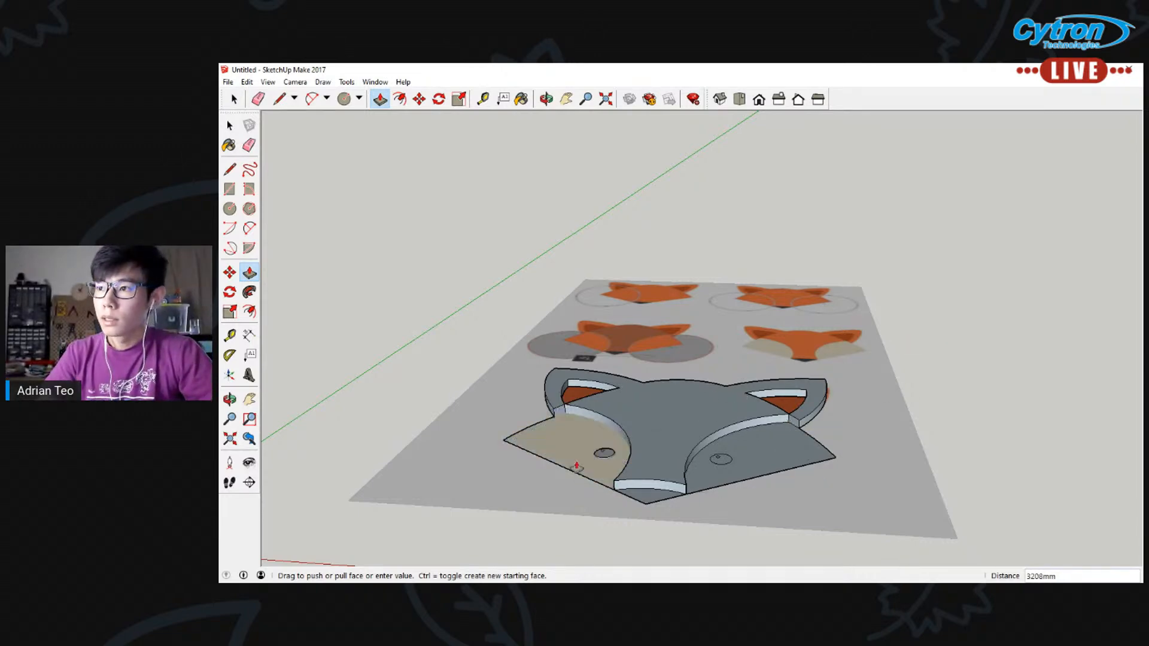
type("1000")
key("Return")
left_click(765, 453)
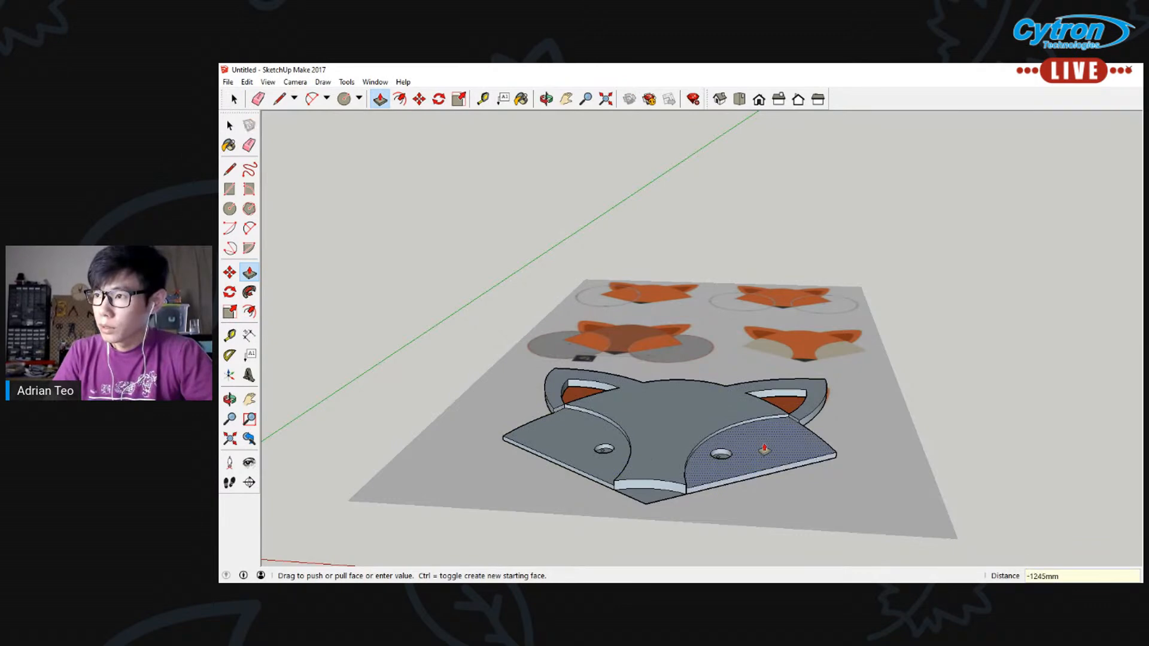
type("1000")
key("Return")
Extrude the nose face upward with Push/Pull so that it forms a raised block at the head's lower tip
middle_click_drag(726, 351, 670, 464)
scroll(620, 528, "up", 4)
left_click(621, 524)
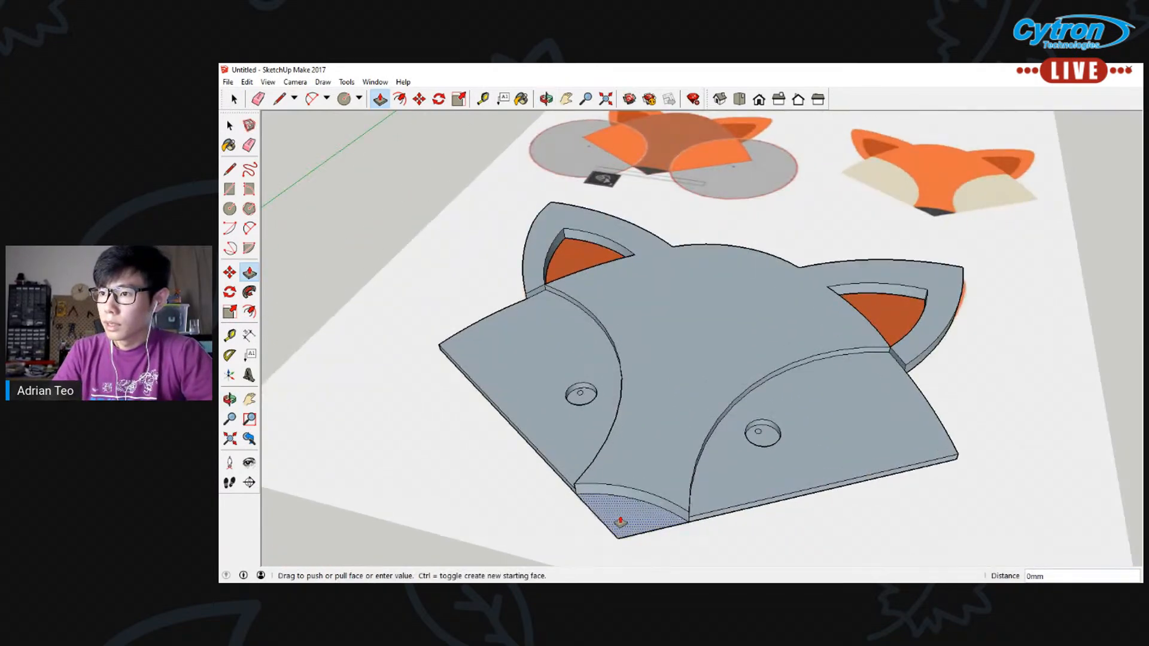
left_click(625, 505)
left_click(625, 506)
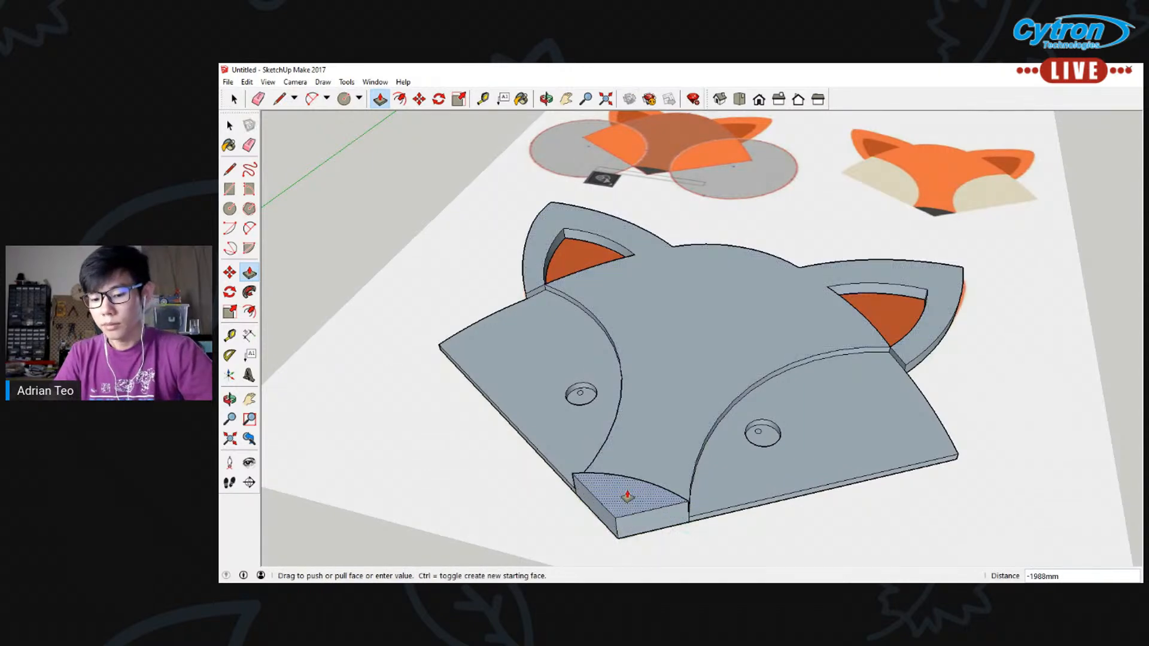
key("Return")
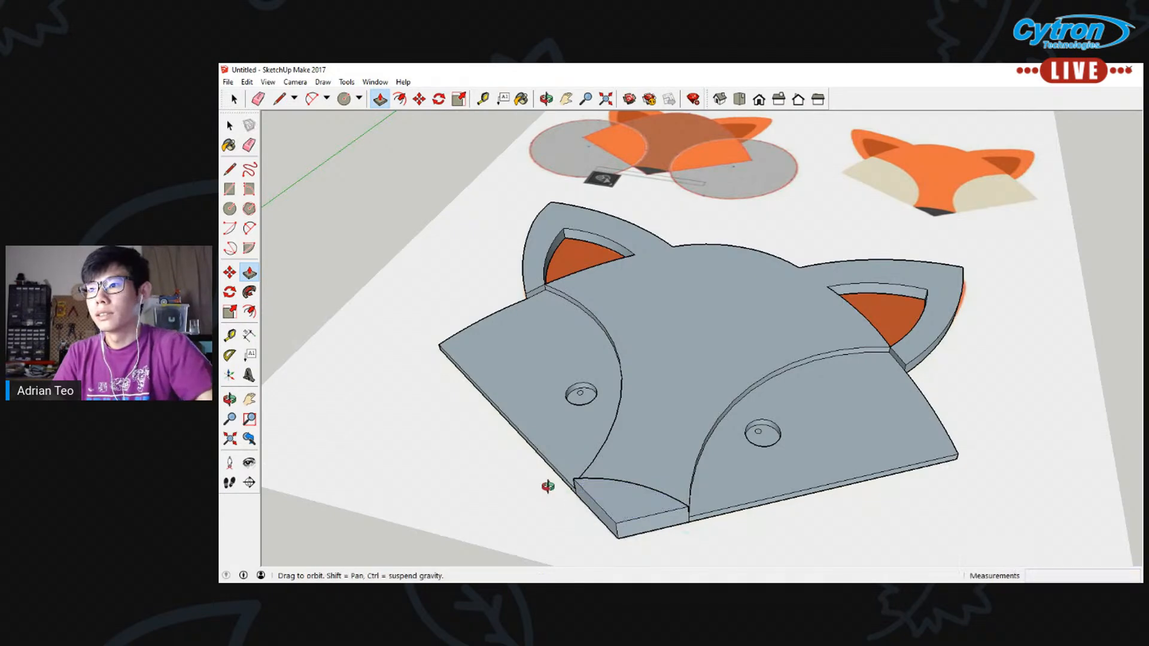
Raise the left and right eye circles above the cheeks with Push/Pull, using a distance of 2000 mm
middle_click_drag(546, 487, 698, 469)
scroll(698, 469, "up", 3)
left_click(607, 398)
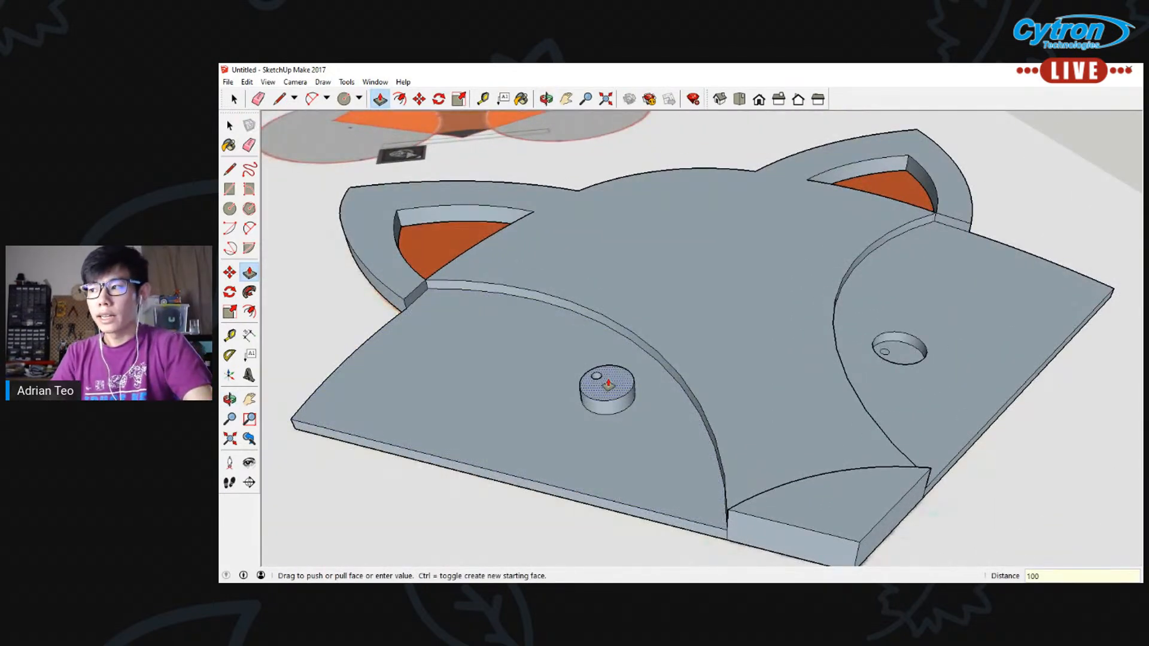
type("100")
key("Return")
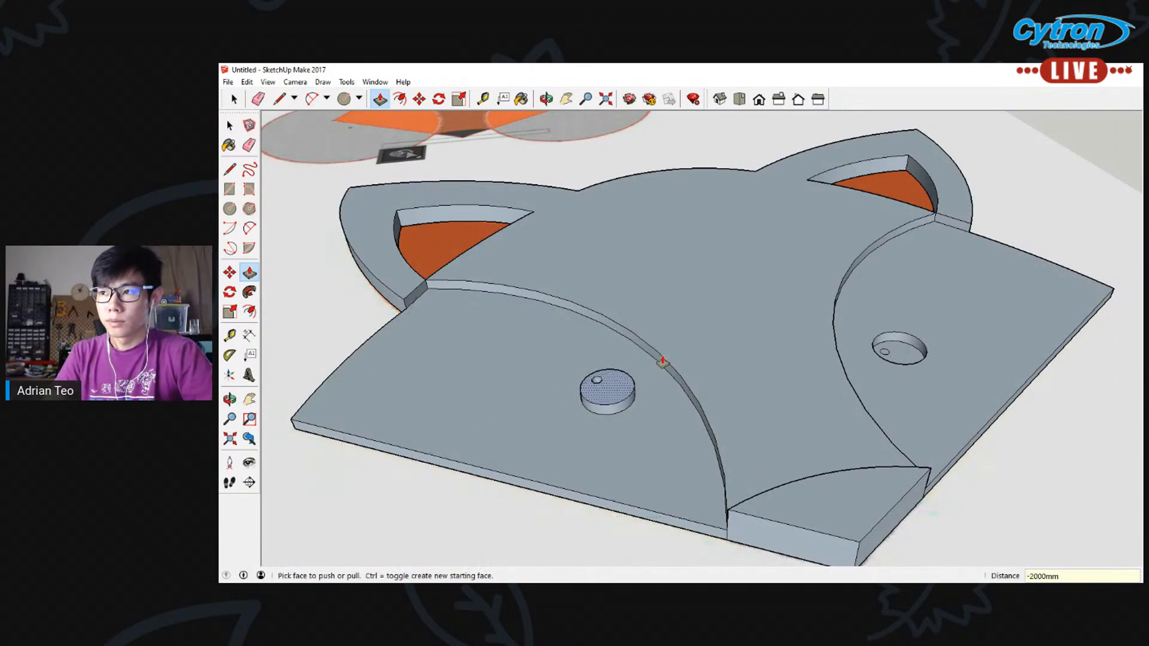
left_click(901, 351)
left_click(838, 358)
Inspect the extruded fox head from several angles, checking the nose, eyes, cheeks and ears
middle_click_drag(913, 372, 853, 386)
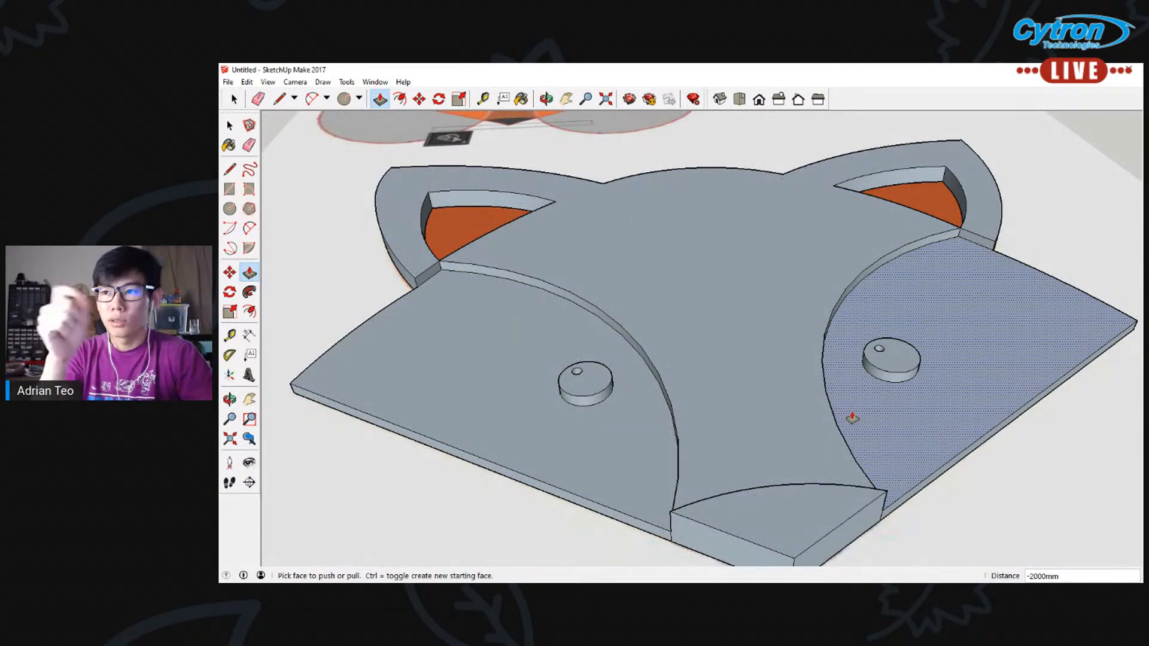
scroll(852, 419, "down", 5)
mouse_move(875, 431)
middle_mouse_down()
mouse_move(884, 403)
mouse_move(728, 427)
middle_mouse_up()
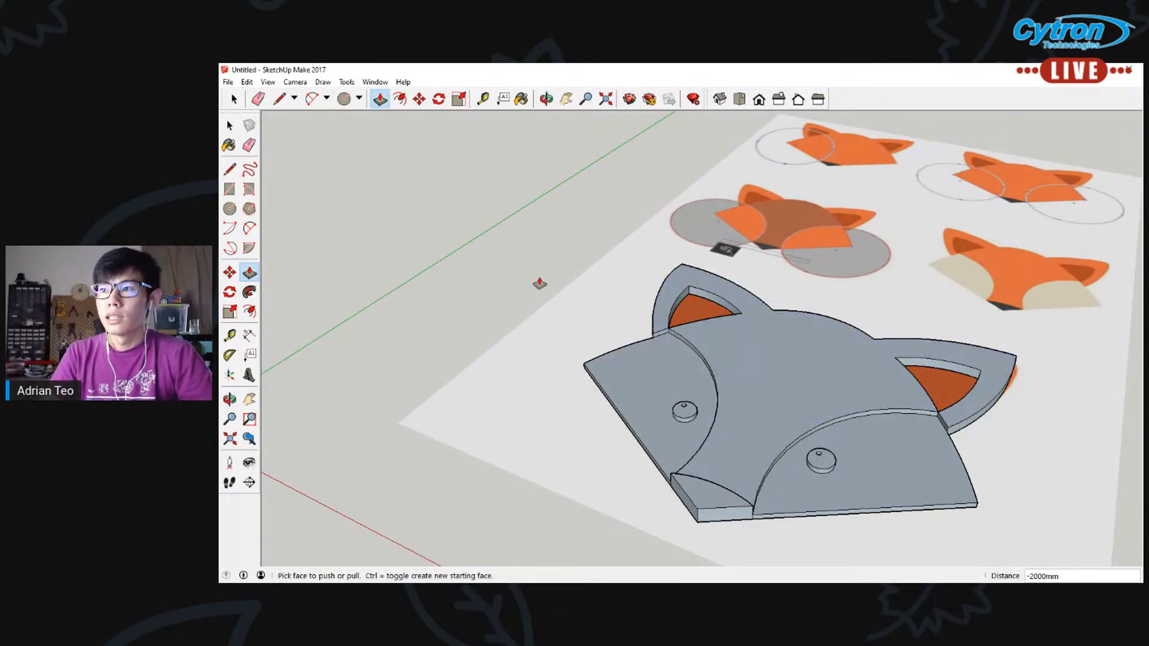
mouse_move(697, 499)
middle_mouse_down()
mouse_move(713, 462)
mouse_move(777, 485)
middle_mouse_up()
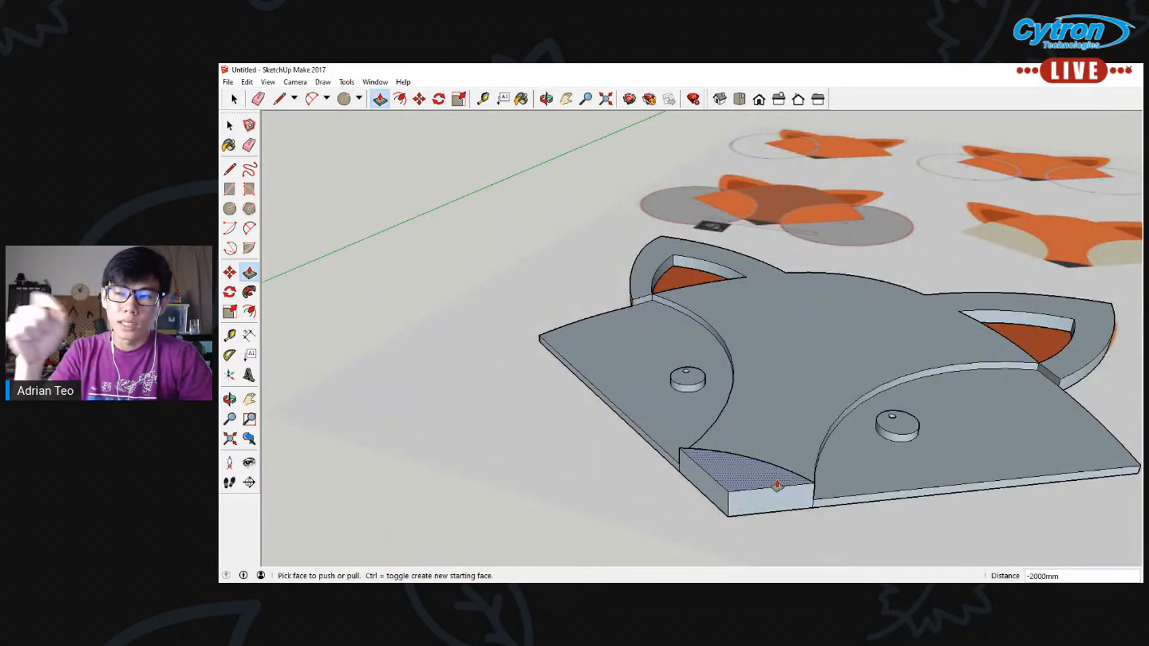
scroll(772, 476, "down", 5)
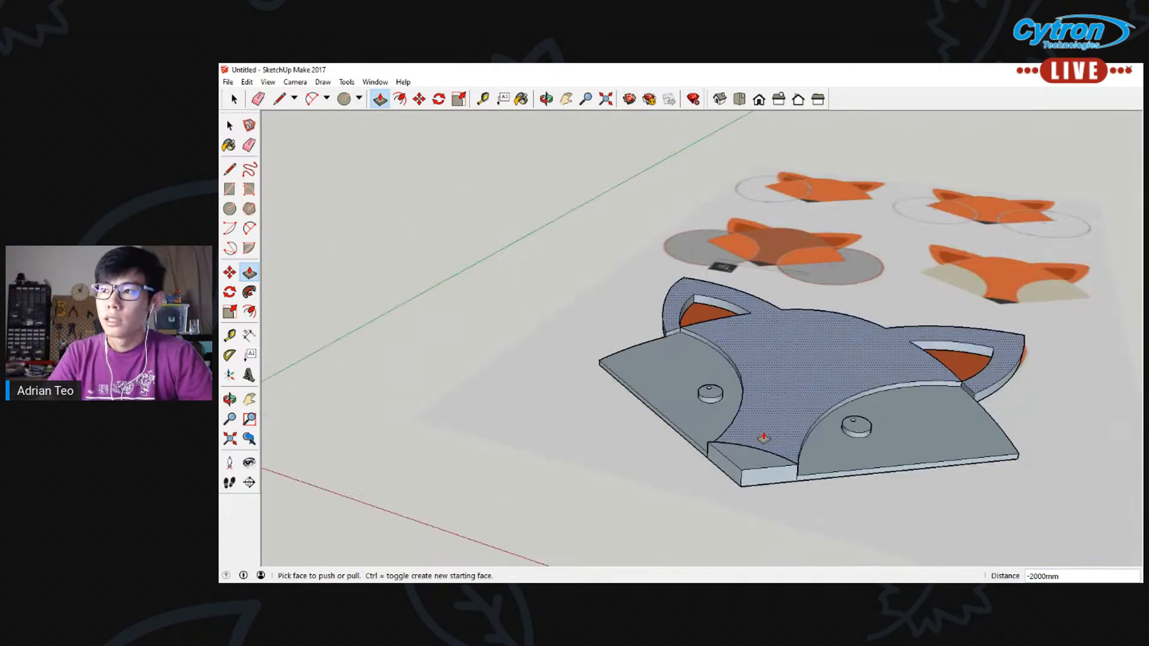
left_click(570, 103)
left_click_drag(698, 254, 479, 203)
middle_click_drag(499, 314, 536, 356)
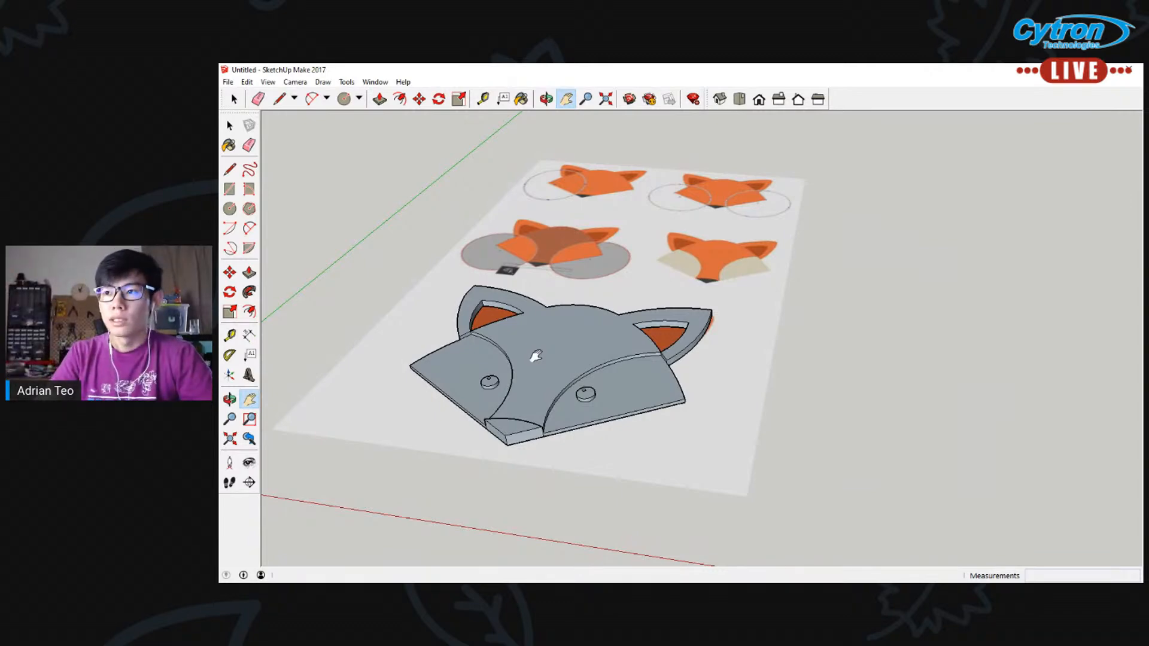
Select the entire extruded fox head and move it about 97900 mm sideways, clear of the reference image
left_click(230, 126)
left_click_drag(393, 275, 790, 482)
middle_click_drag(353, 285, 360, 322)
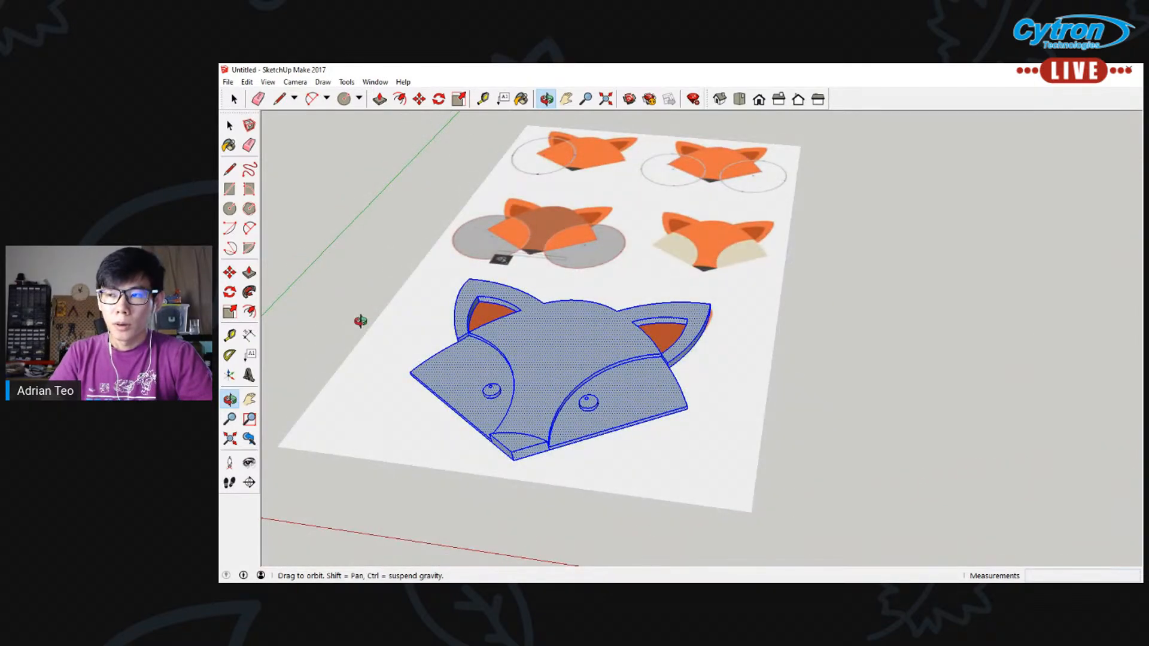
key("space")
key("m")
left_click(531, 375)
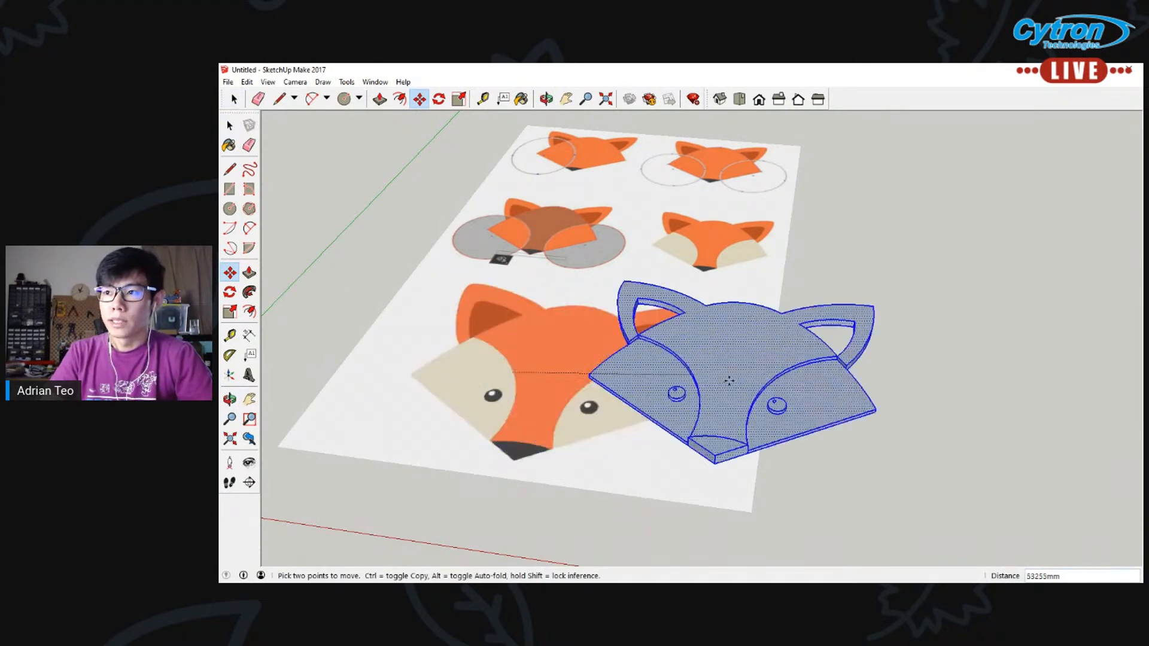
left_click(1095, 430)
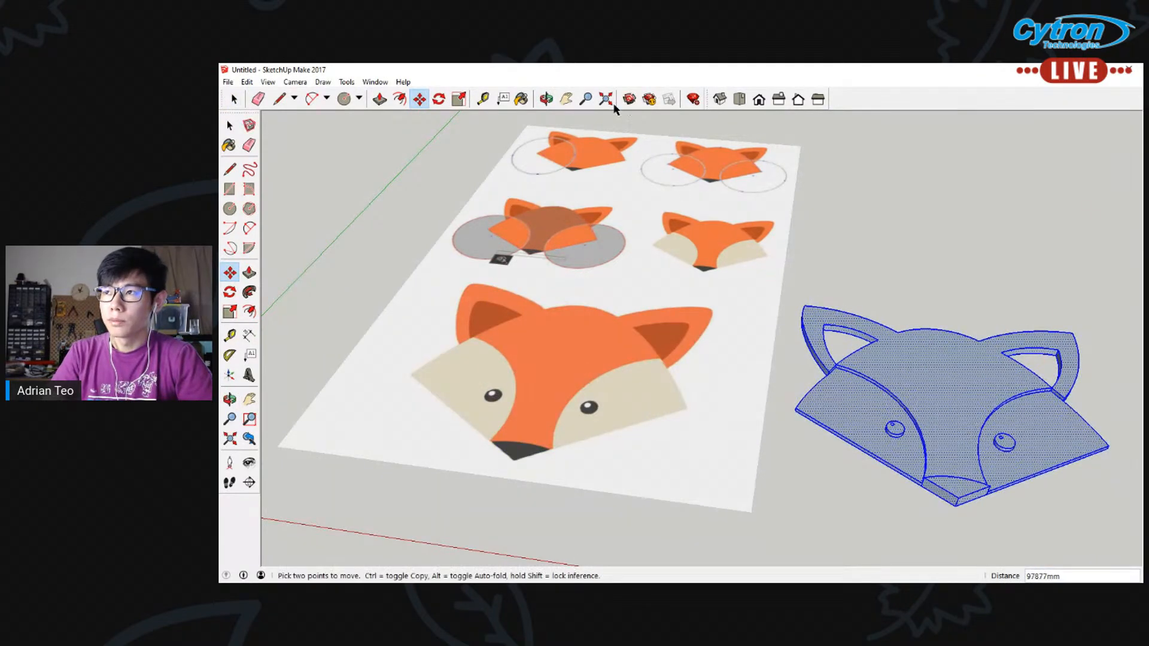
Select the whole moved fox head, reverse all of its faces and clear the selection
left_click(567, 99)
left_click_drag(687, 308, 566, 282)
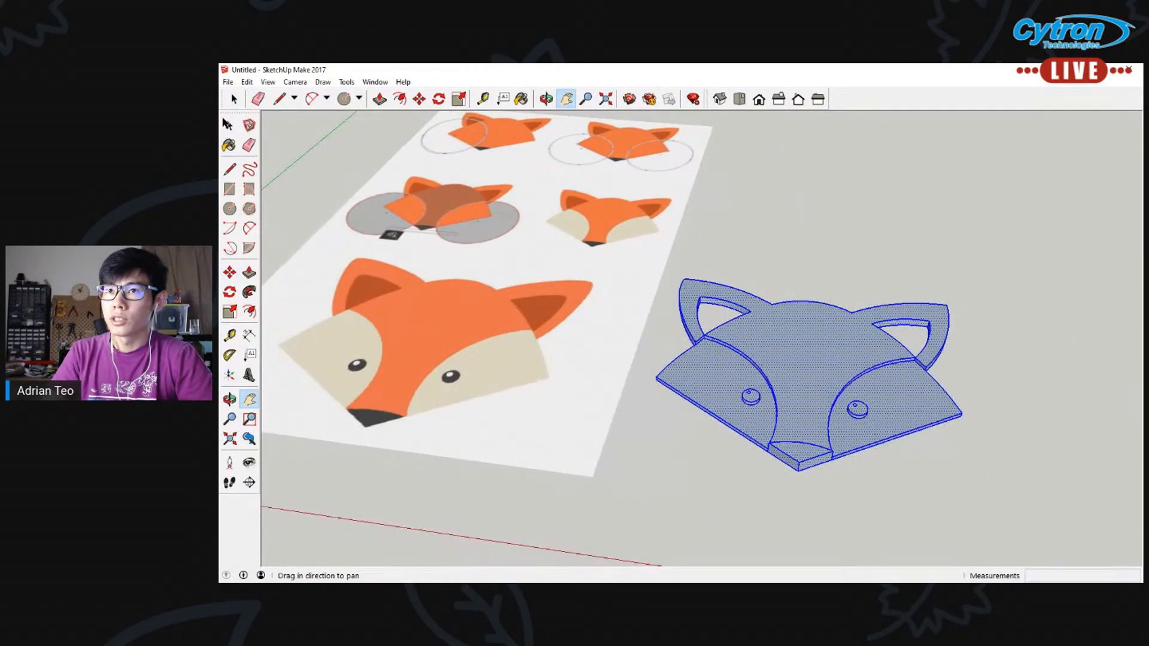
key("space")
left_click(821, 195)
left_click_drag(635, 234, 1004, 501)
right_click(815, 356)
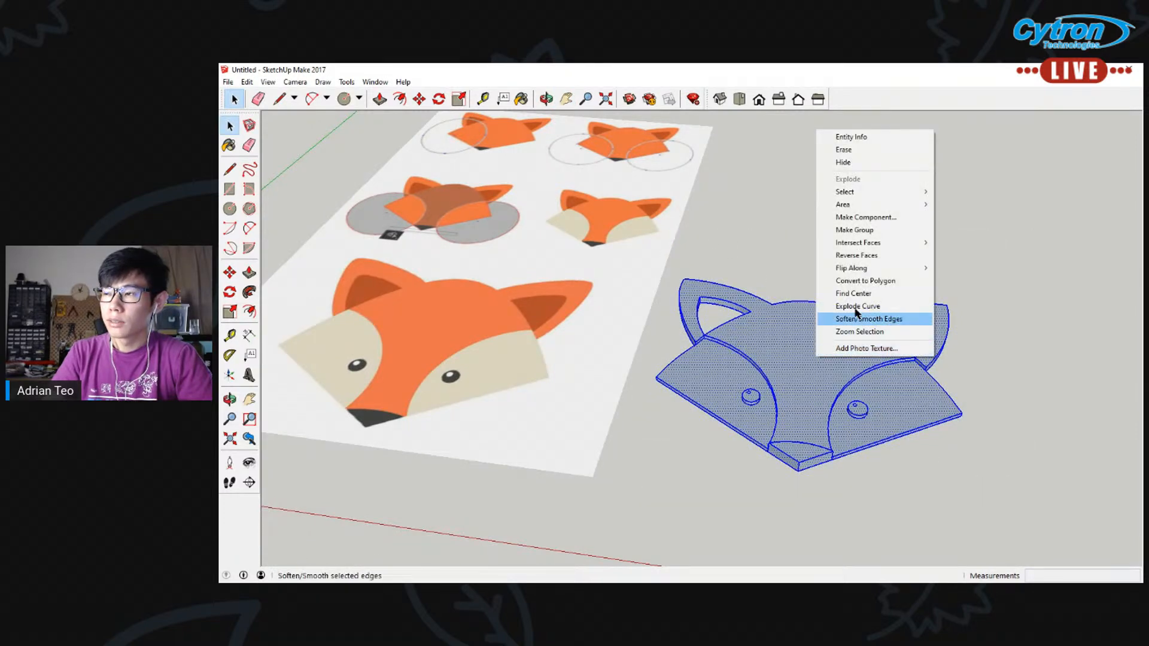
left_click(857, 255)
left_click(922, 446)
Bring the fox head into view, start the Paint Bucket and switch the material library to Colors
middle_click_drag(922, 446, 739, 229)
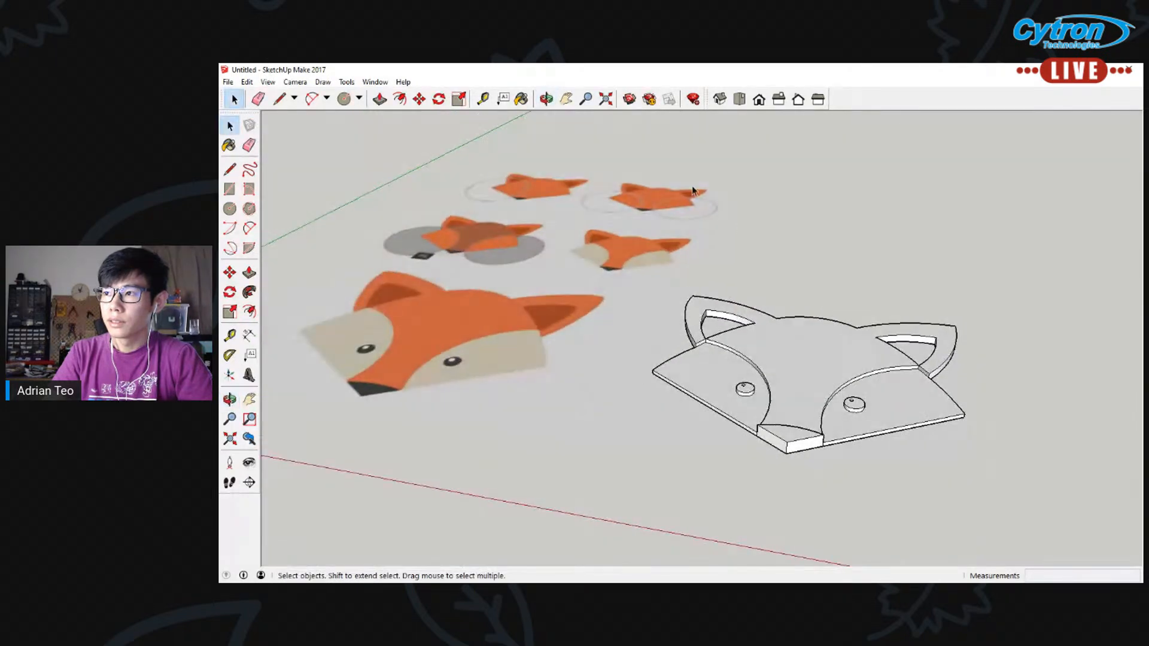
left_click(566, 98)
left_click_drag(830, 248, 629, 234)
middle_click_drag(630, 233, 590, 175)
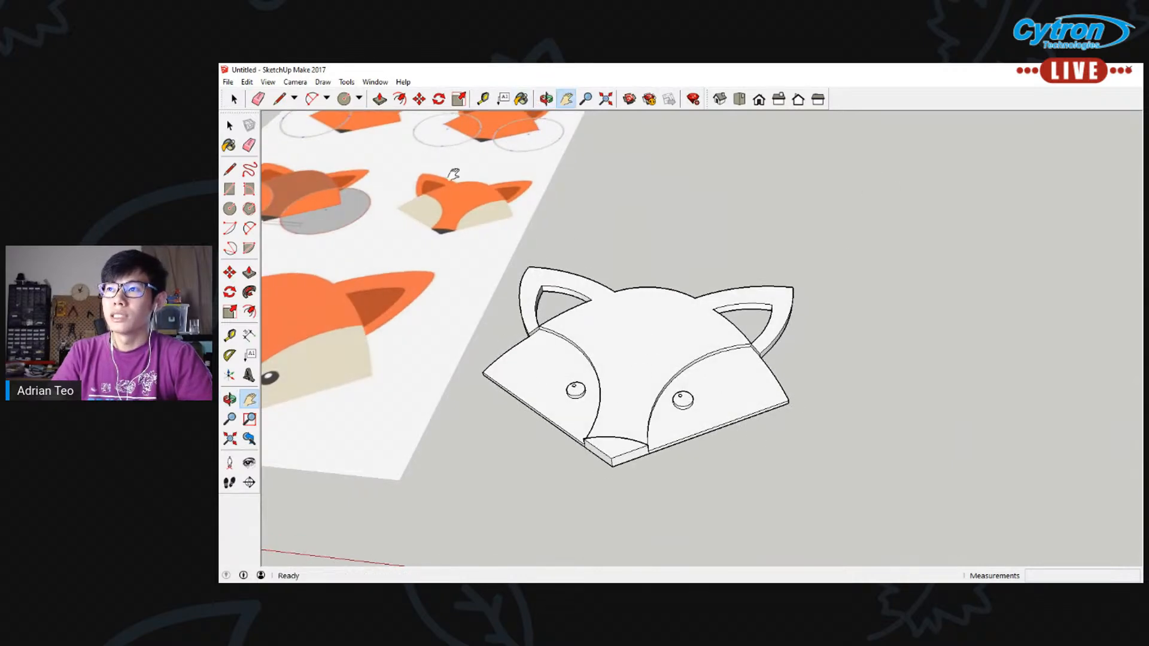
left_click(523, 100)
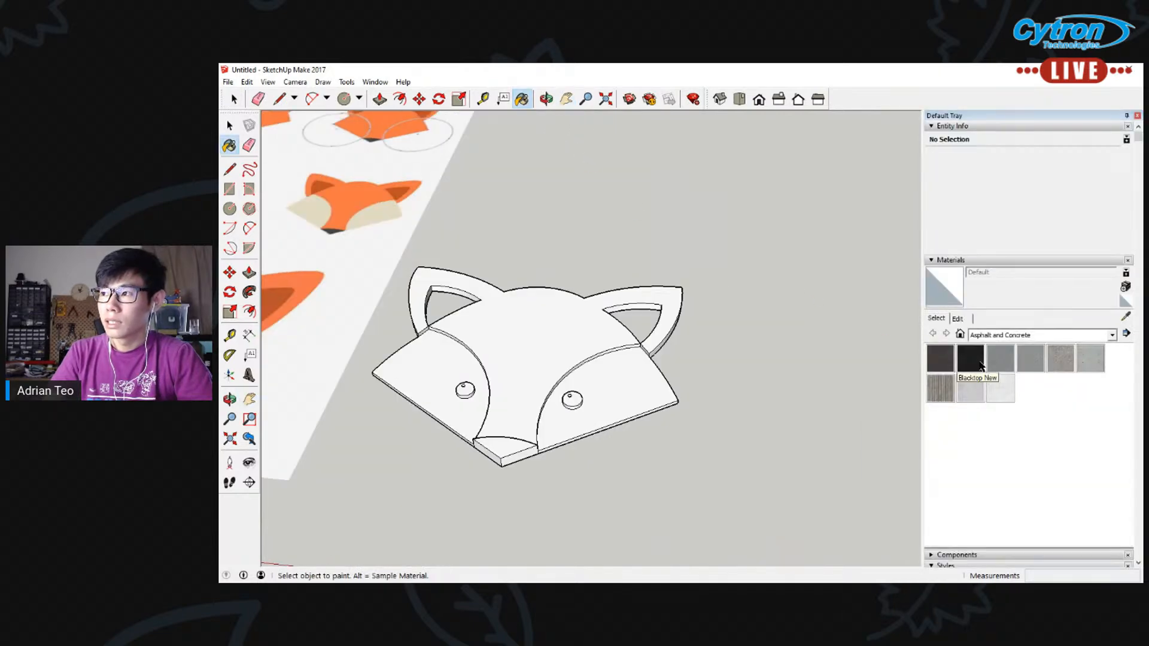
left_click(971, 359)
left_click(1111, 335)
left_click(1031, 373)
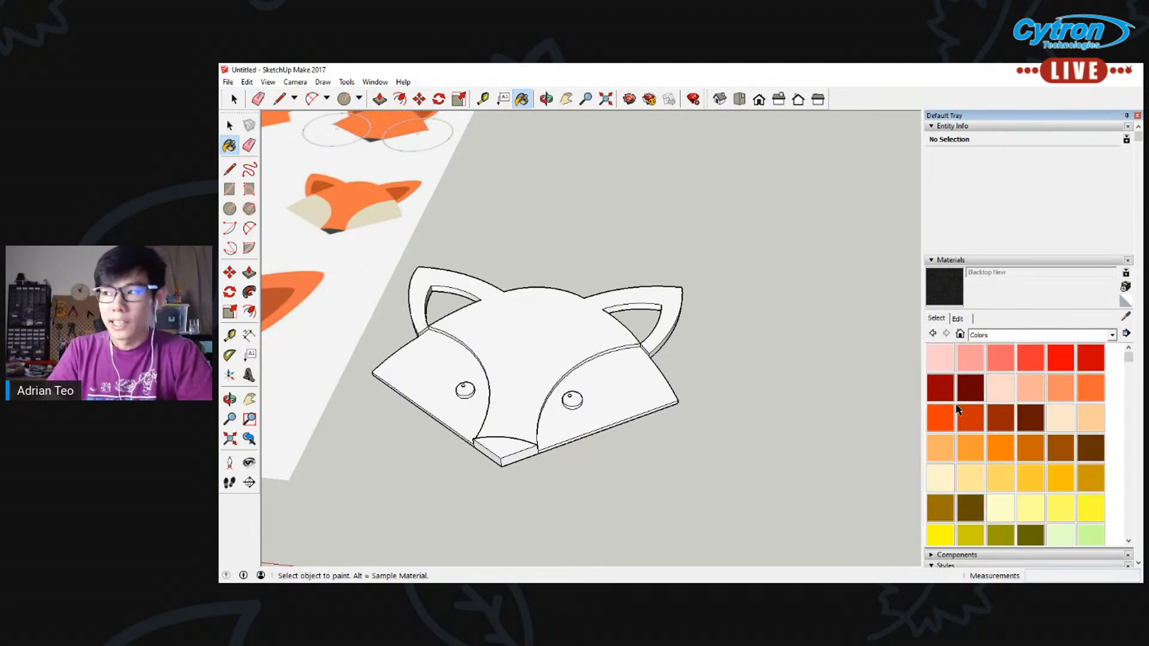
Paint both cheek faces cream with Color D01 and the central head face orange with Color B05
left_click(999, 452)
left_click(938, 424)
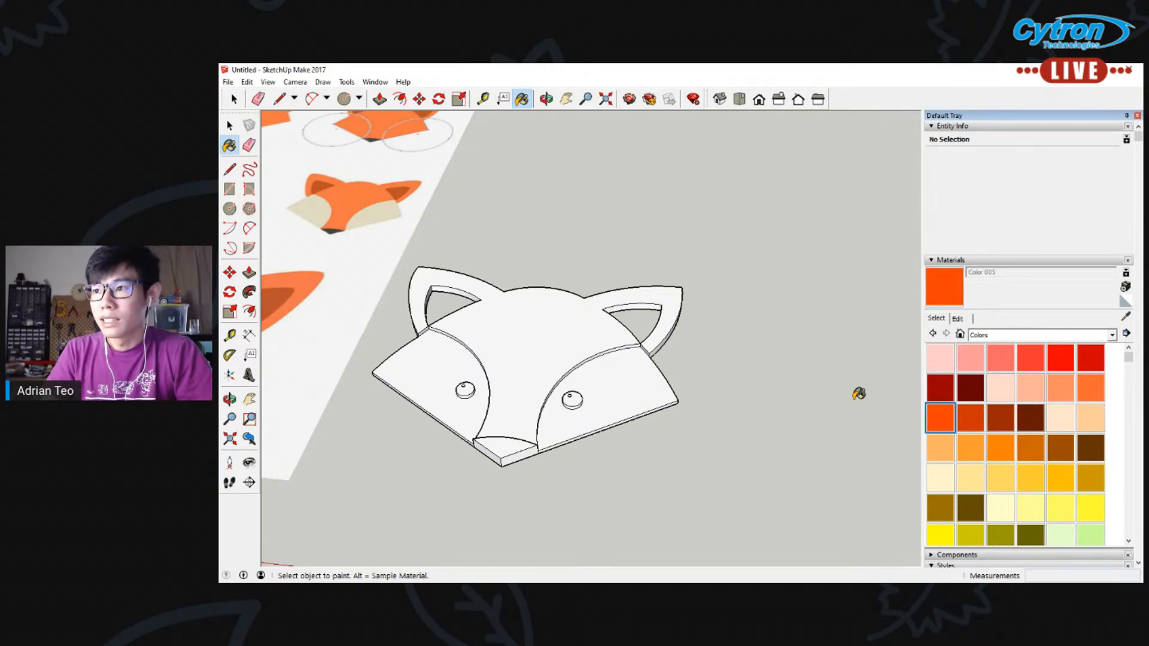
left_click(940, 481)
left_click(630, 376)
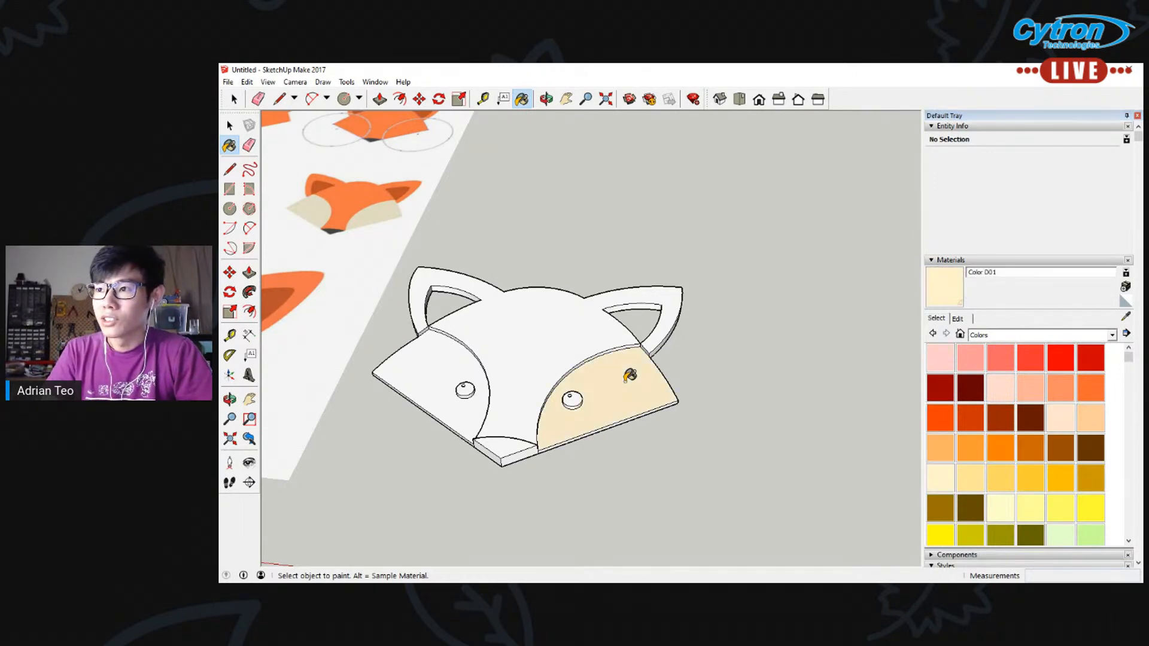
left_click(453, 364)
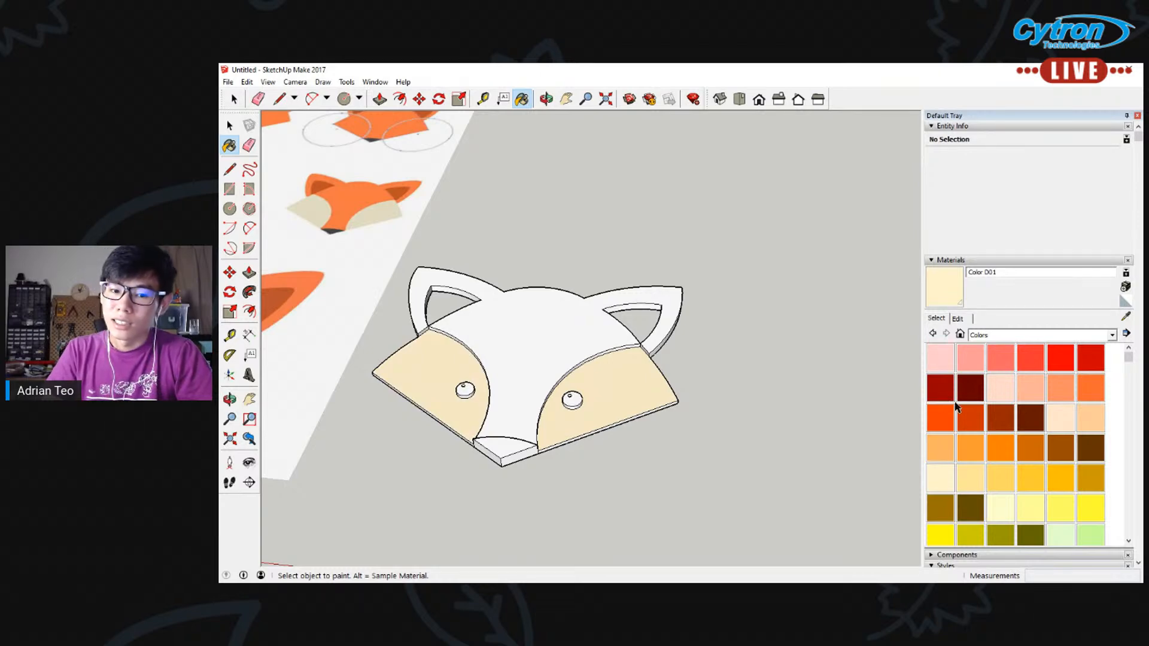
left_click(941, 422)
left_click(556, 347)
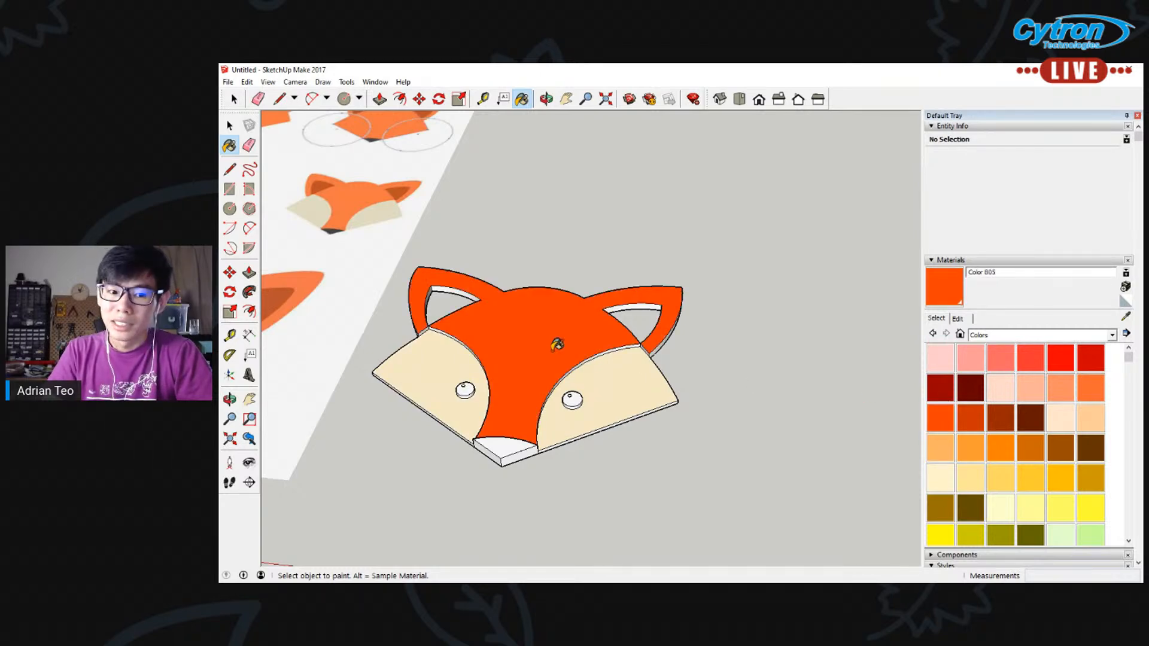
Paint both eyes and the top of the nose black with Color M09
scroll(1007, 419, "down", 10)
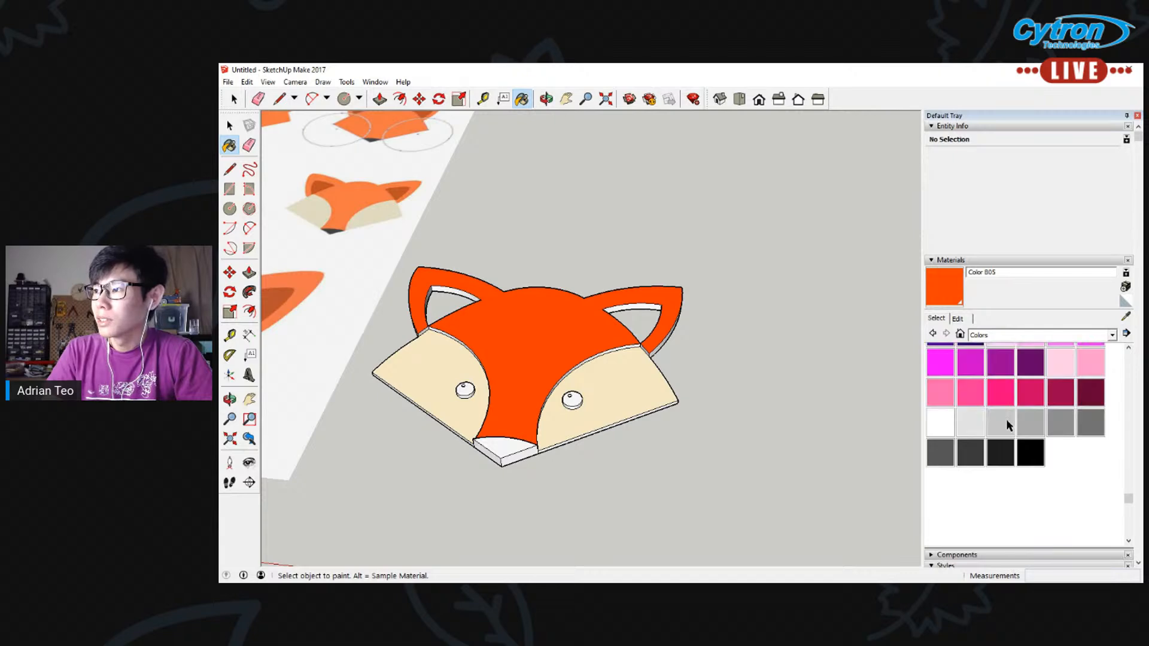
scroll(1006, 420, "up", 3)
scroll(1006, 421, "down", 6)
scroll(1006, 420, "up", 3)
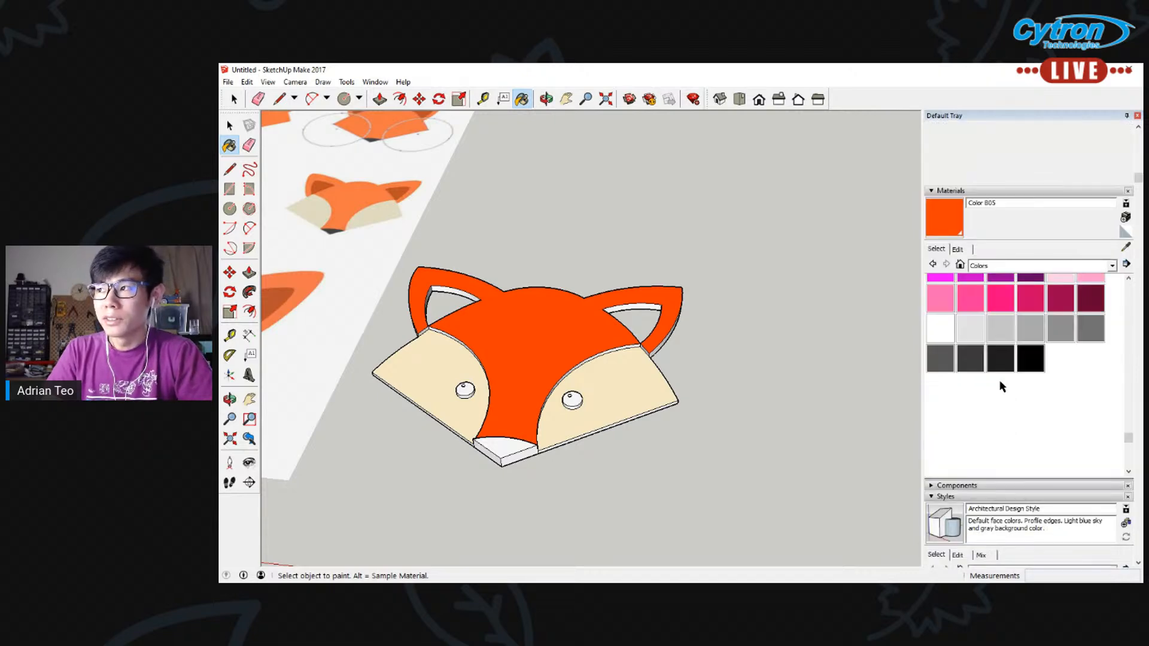
left_click(1030, 428)
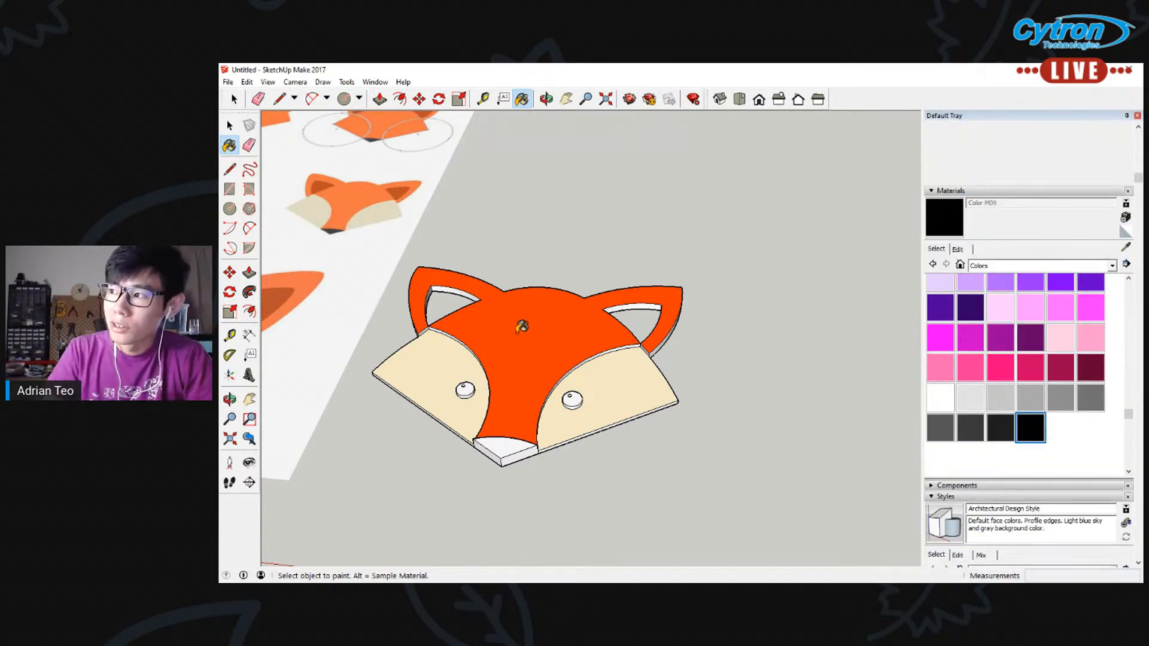
left_click(574, 395)
left_click(468, 389)
left_click(500, 441)
Examine the painted fox head beside the reference image, then look closely at the left ear opening
middle_click_drag(500, 441, 489, 389)
scroll(495, 399, "down", 3)
left_click(567, 99)
left_click_drag(435, 274, 636, 239)
middle_click_drag(762, 369, 710, 309)
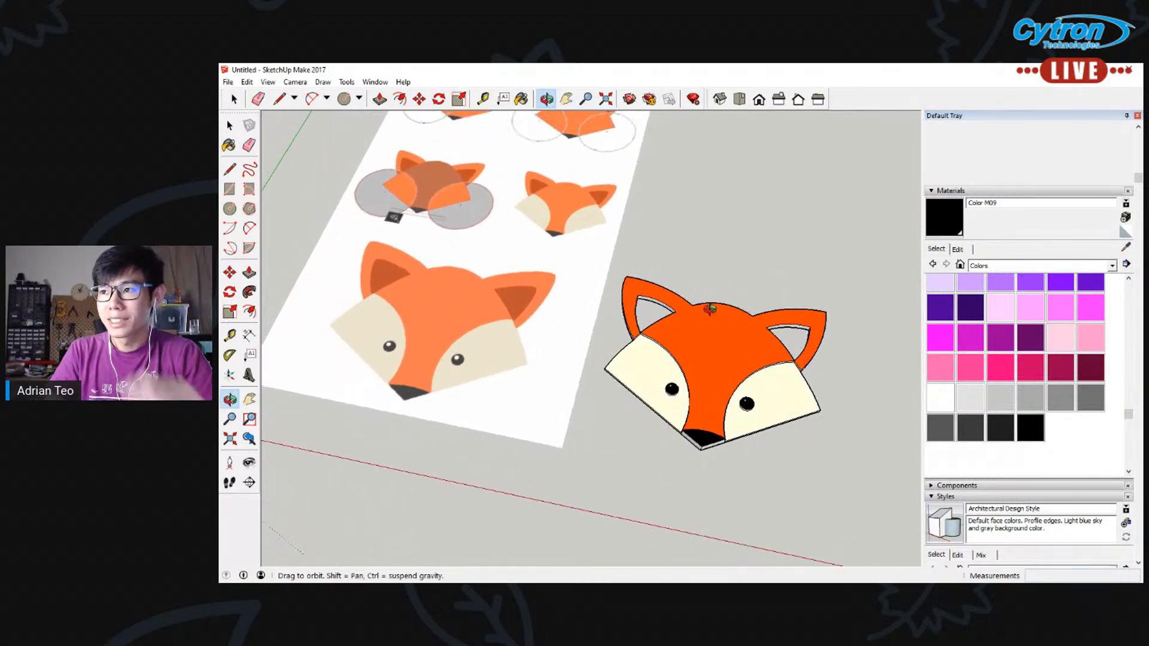
scroll(710, 309, "up", 1)
scroll(546, 292, "up", 4)
middle_click_drag(788, 325, 671, 256)
scroll(690, 332, "up", 2)
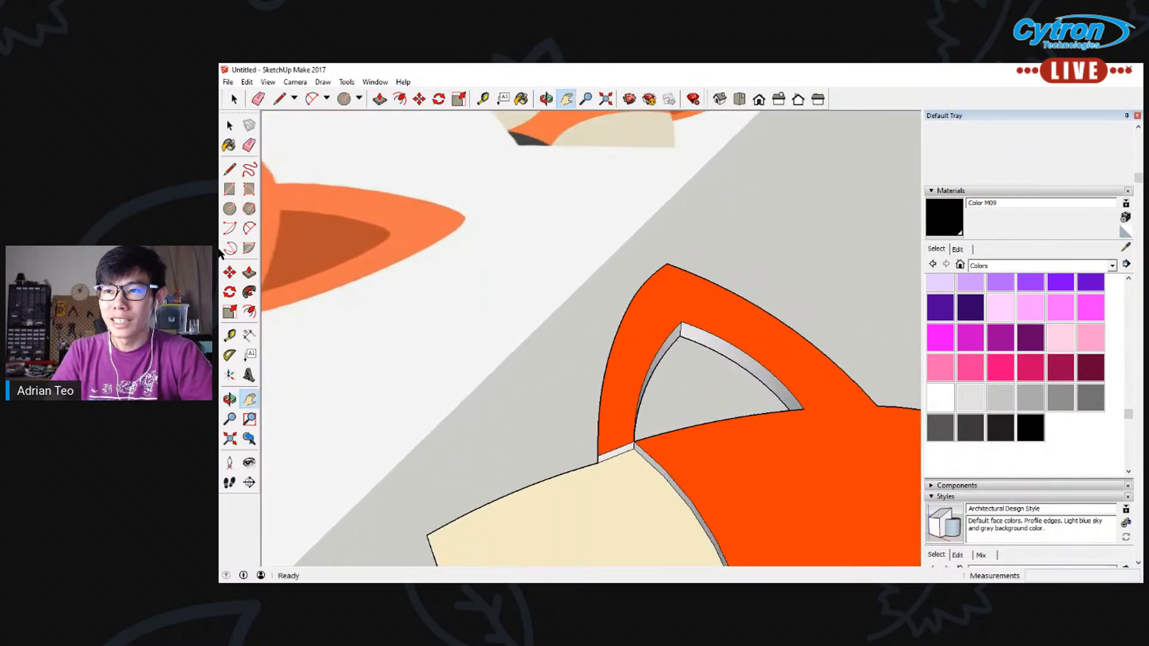
Draw a line about 12760 mm long across the left ear opening to generate its face, and erase that line
left_click(229, 169)
left_click(680, 334)
middle_click_drag(675, 367, 776, 335)
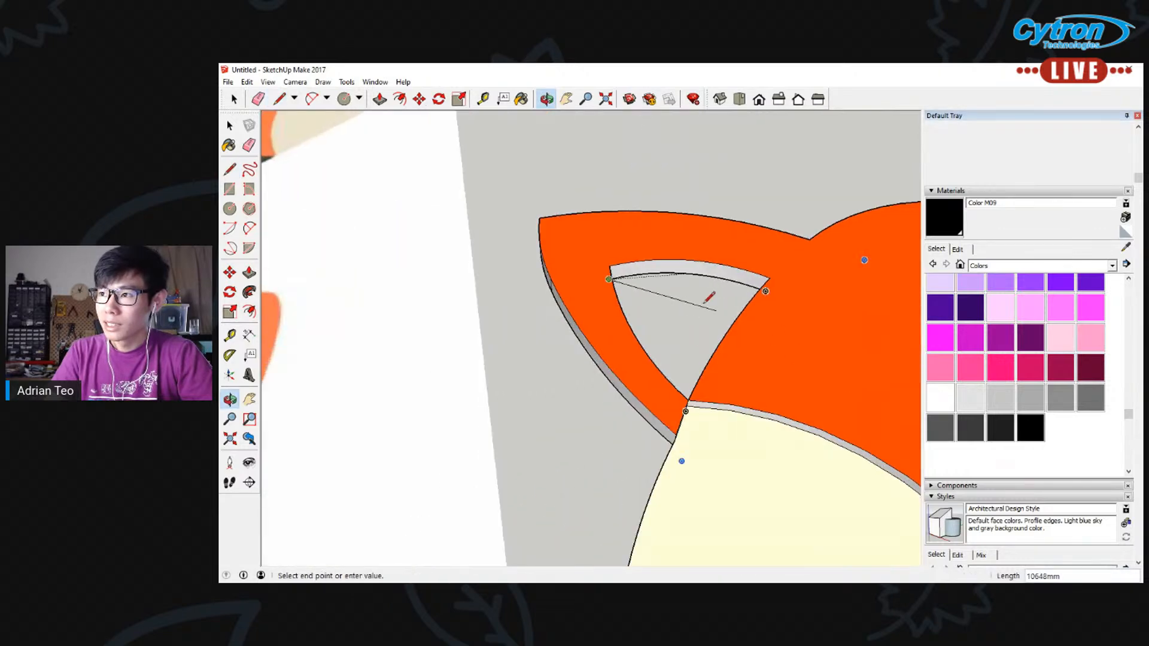
middle_click_drag(636, 295, 918, 315)
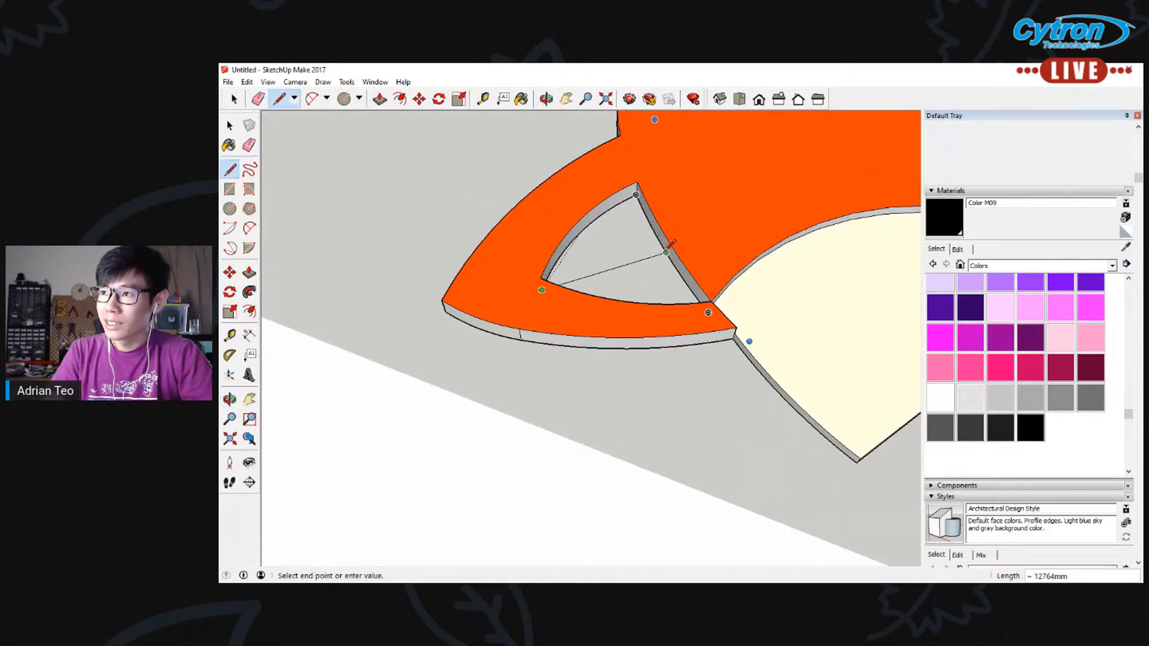
left_click(666, 251)
middle_click_drag(668, 251, 612, 264)
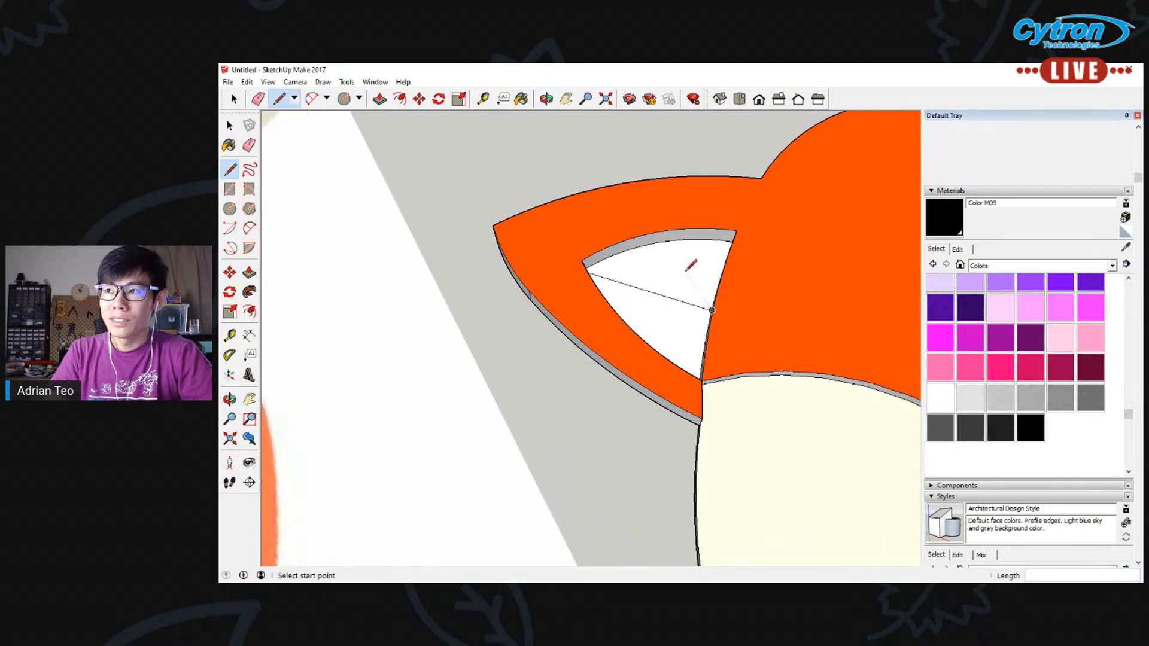
left_click(248, 145)
left_click_drag(640, 281, 680, 324)
Push/Pull the inner face of the left ear upward by 1000 mm
middle_click_drag(741, 330, 303, 264)
left_click(249, 273)
left_click(699, 336)
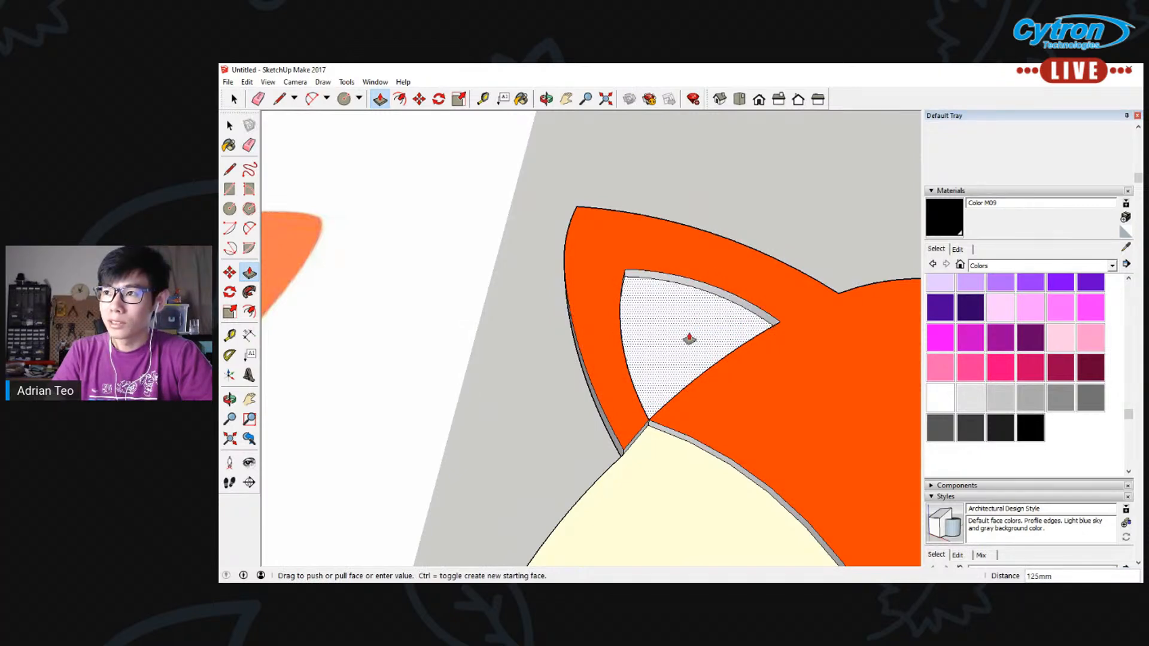
type("1")
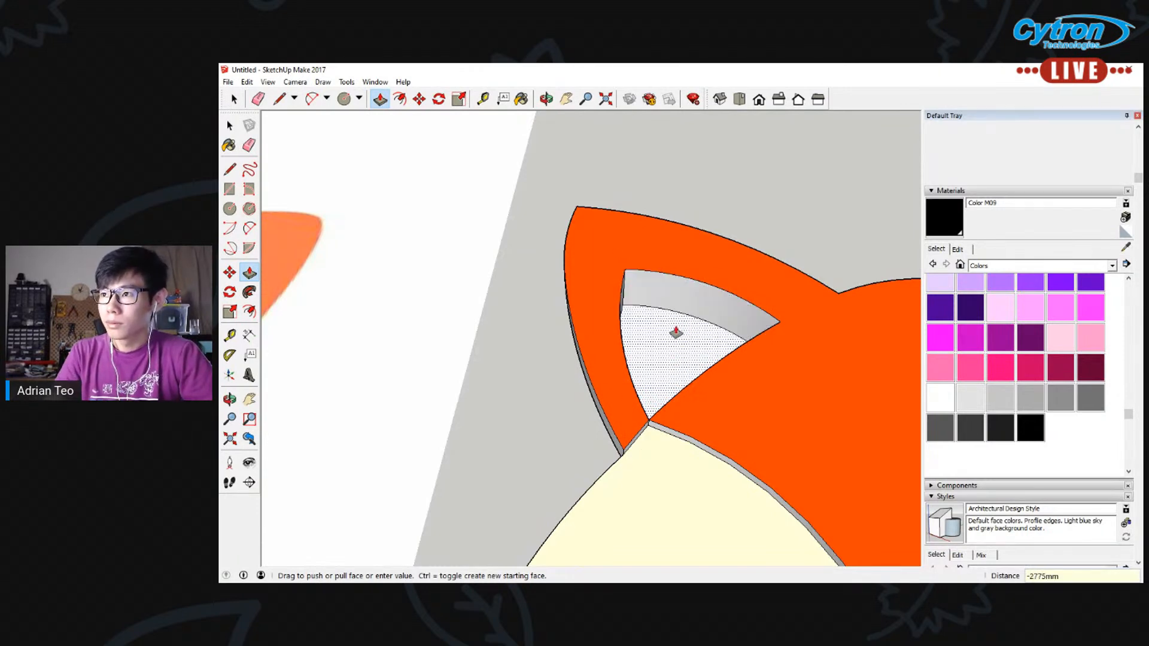
type("1000")
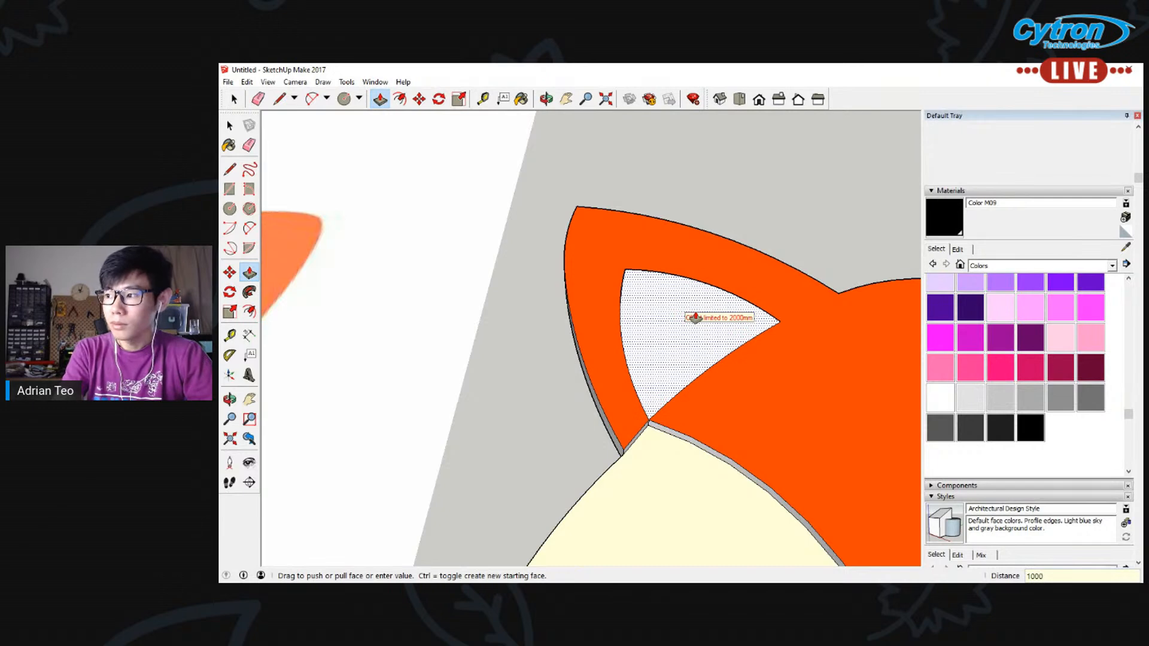
key("Return")
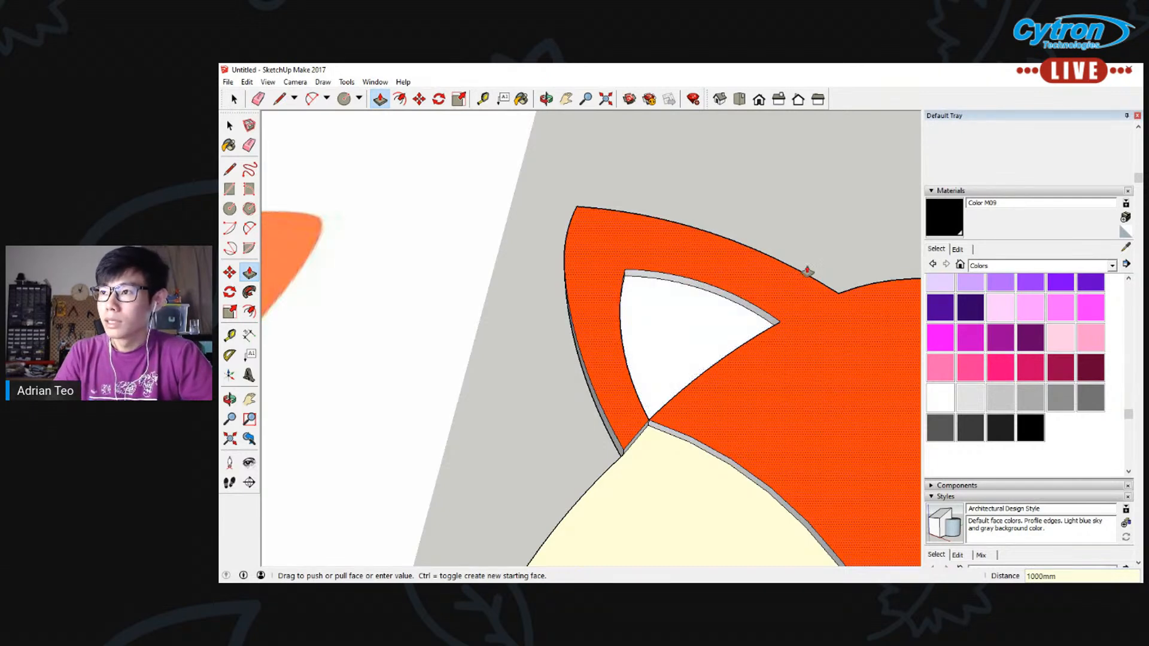
Draw a line across the right ear opening to generate its face, and erase that line
left_click(568, 100)
left_click_drag(771, 286, 407, 246)
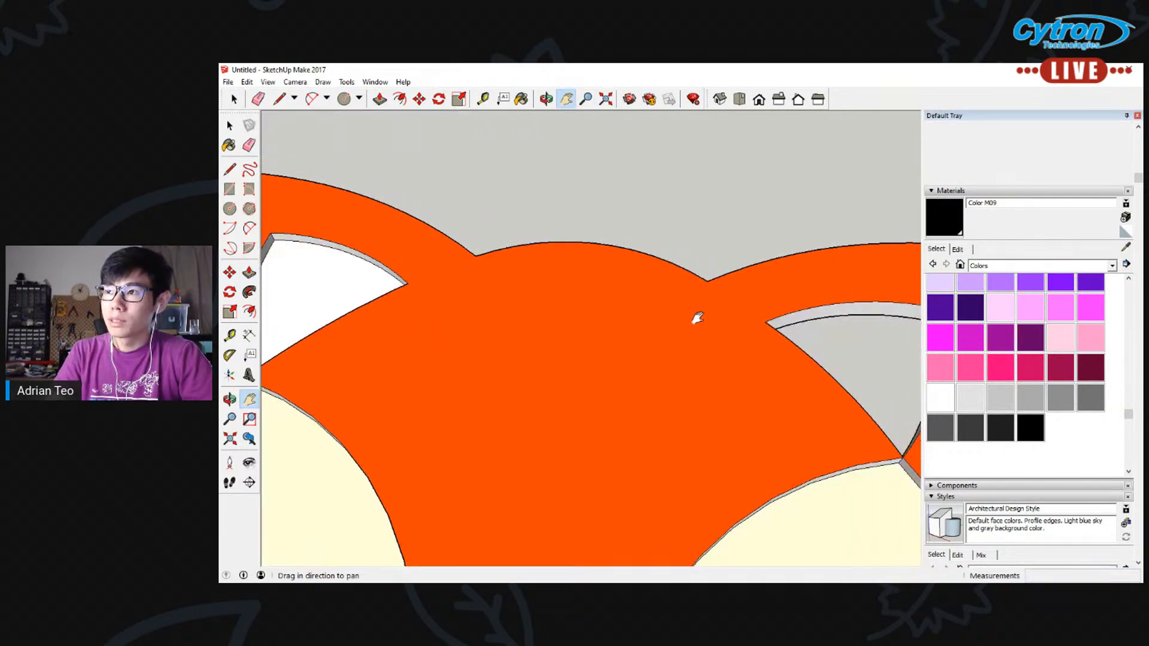
scroll(695, 318, "down", 1)
left_click(230, 170)
left_click(891, 320)
middle_click_drag(886, 318, 627, 509)
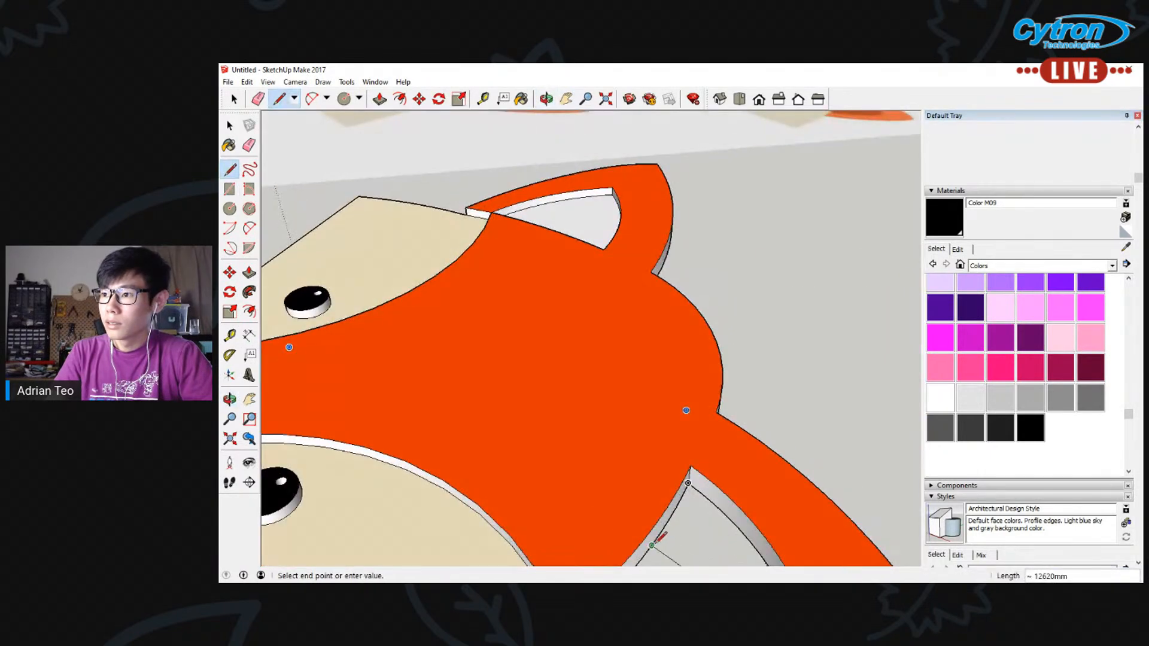
key("Escape")
left_click(567, 99)
left_click_drag(686, 314, 684, 239)
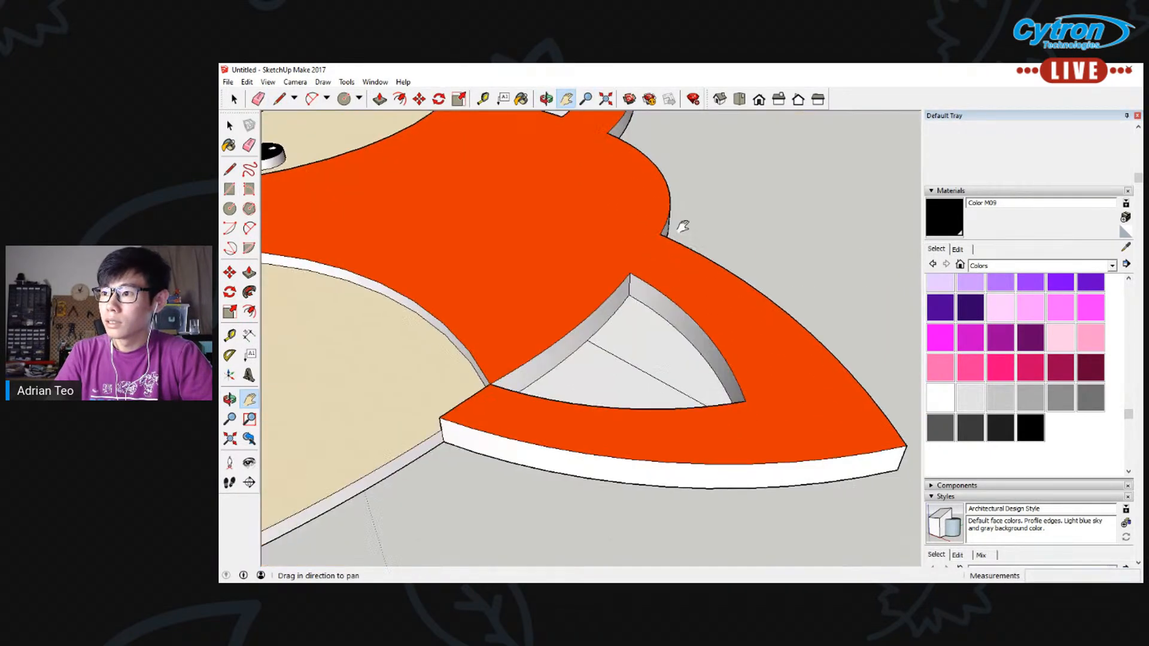
key("e")
left_click(634, 365)
Push/Pull the inner face of the right ear upward by 1000 mm
left_click(249, 273)
left_click(696, 376)
type("00")
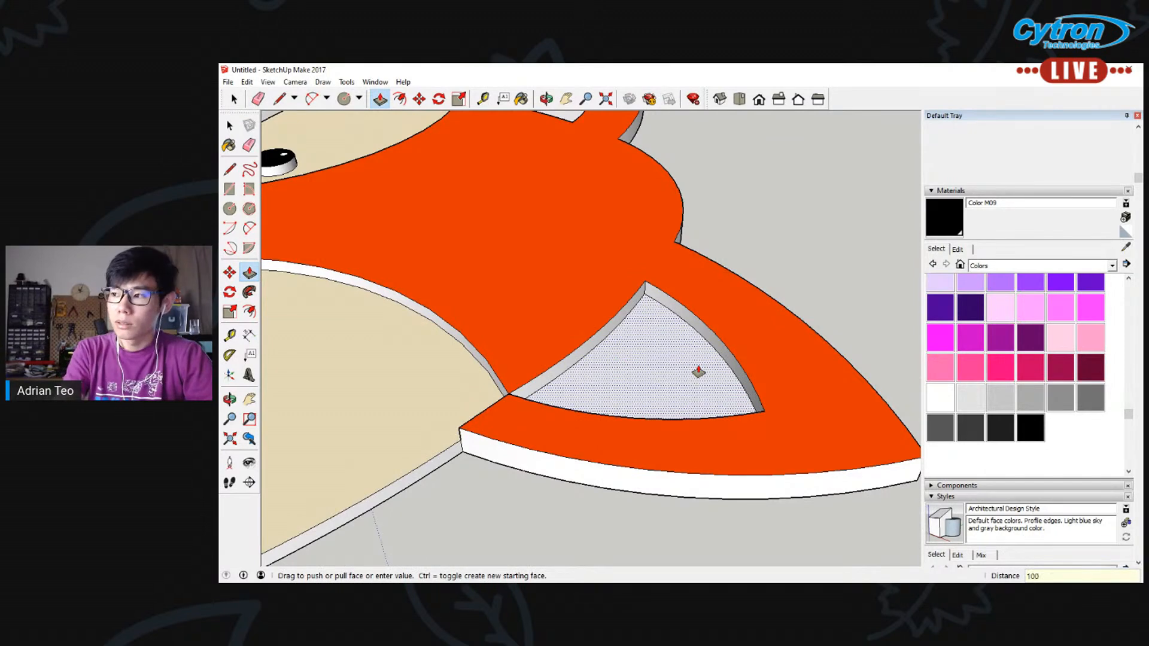
key("Return")
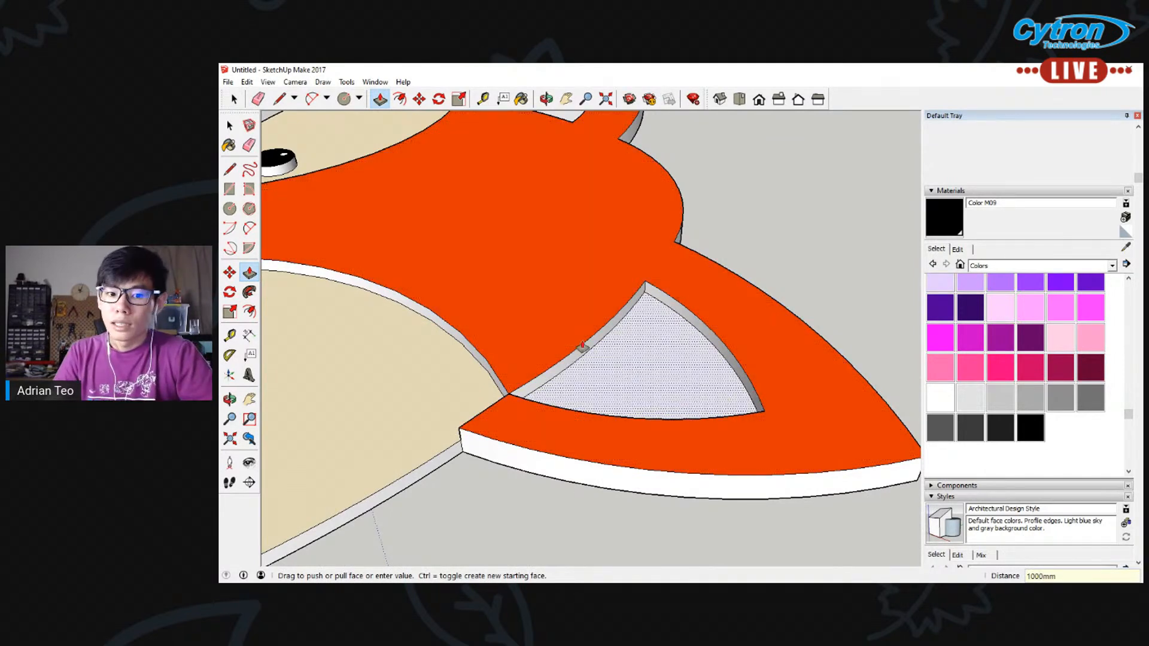
Paint both inner ear faces dark orange with Color B06
scroll(531, 329, "down", 5)
middle_click_drag(531, 329, 864, 313)
scroll(1057, 351, "up", 5)
scroll(1056, 352, "up", 2)
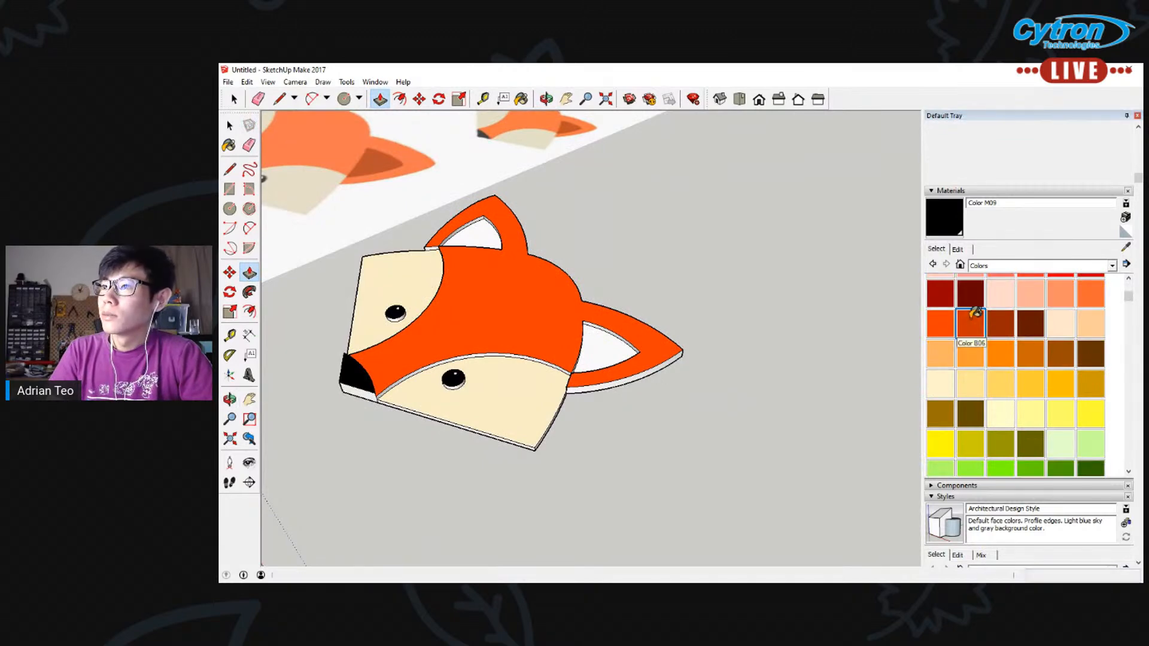
left_click(970, 323)
left_click(606, 345)
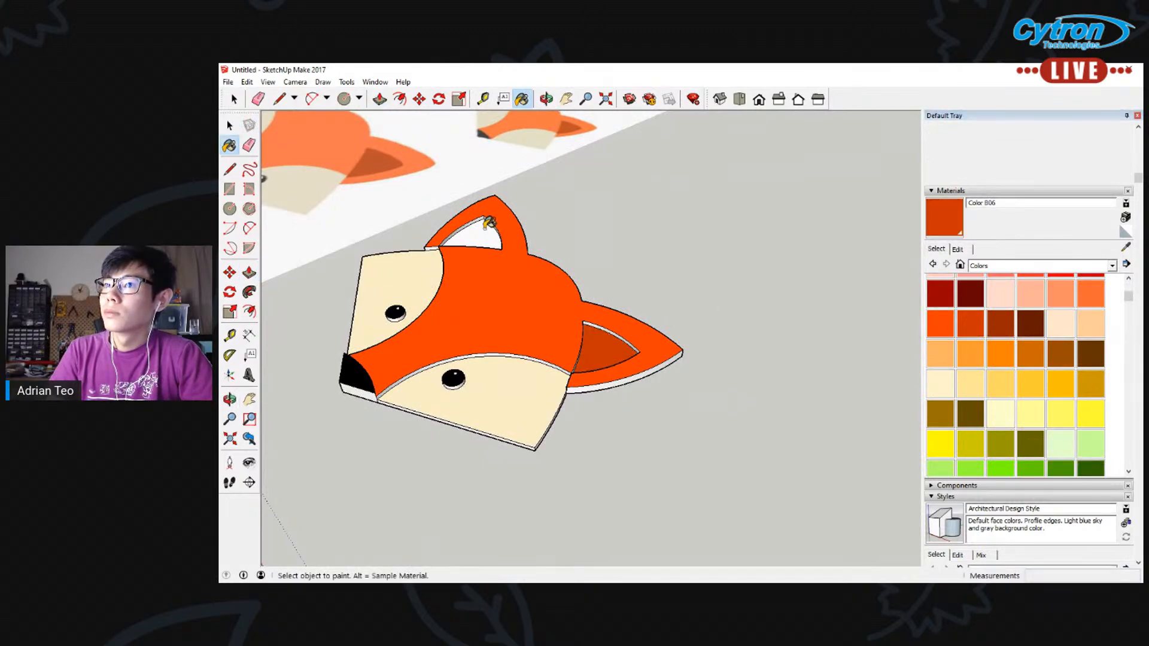
left_click(488, 233)
scroll(429, 262, "up", 2)
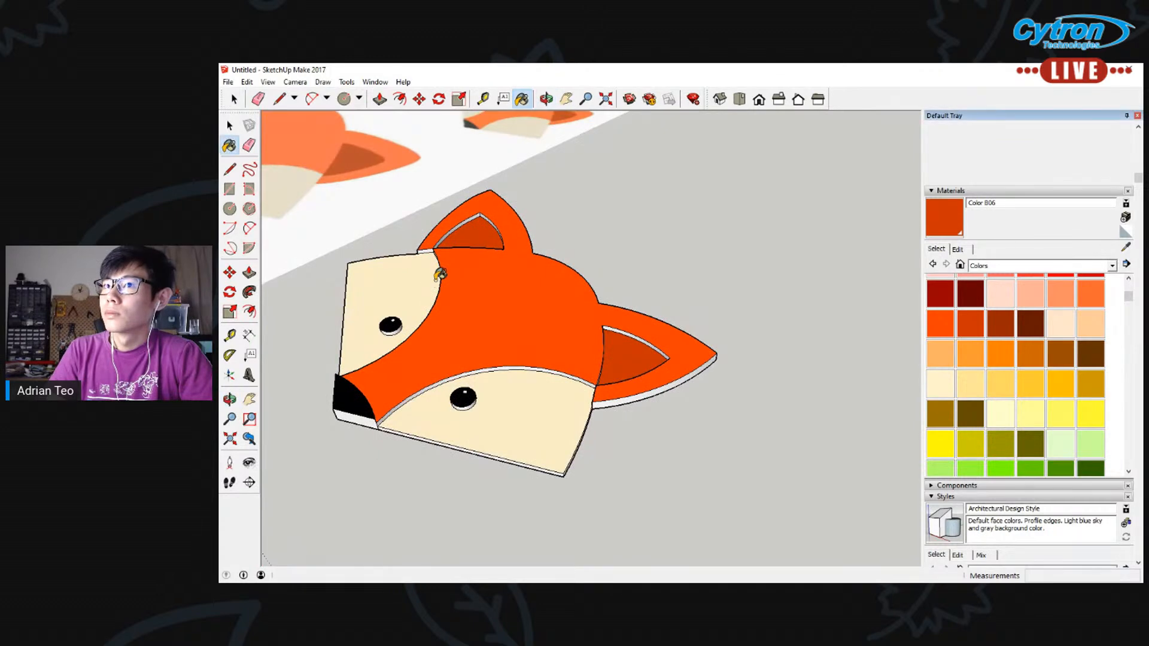
Repaint the central head face lighter orange with Color B04 and compare the fox with the reference image
left_click(1092, 295)
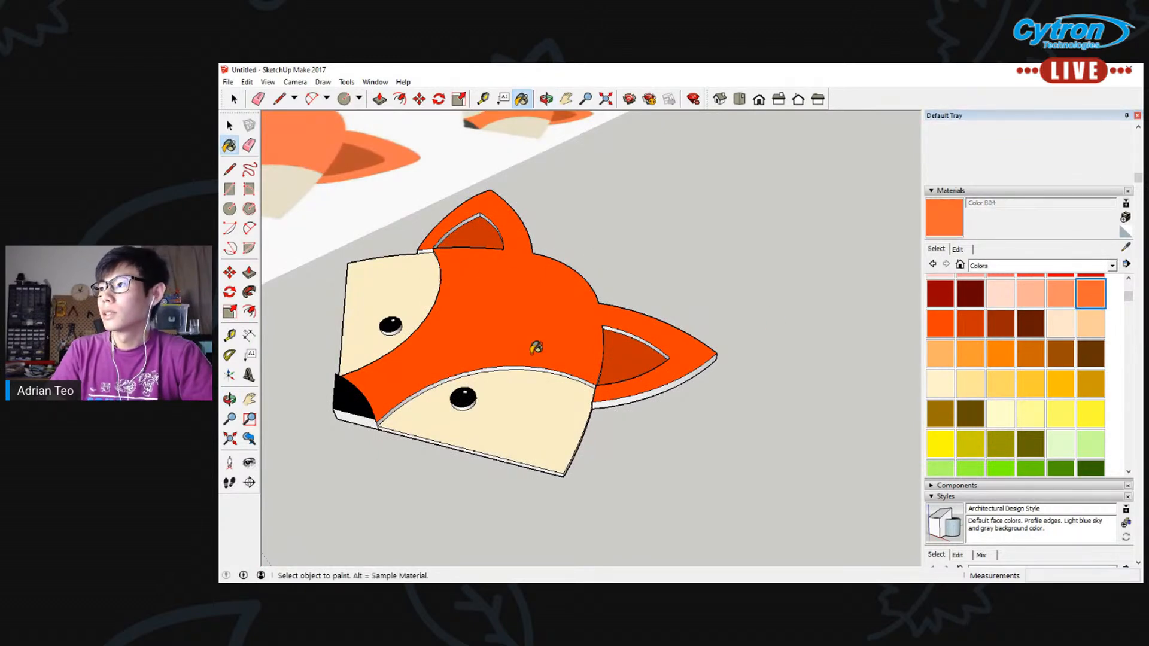
left_click(503, 337)
scroll(506, 334, "down", 5)
middle_click_drag(372, 332, 462, 410)
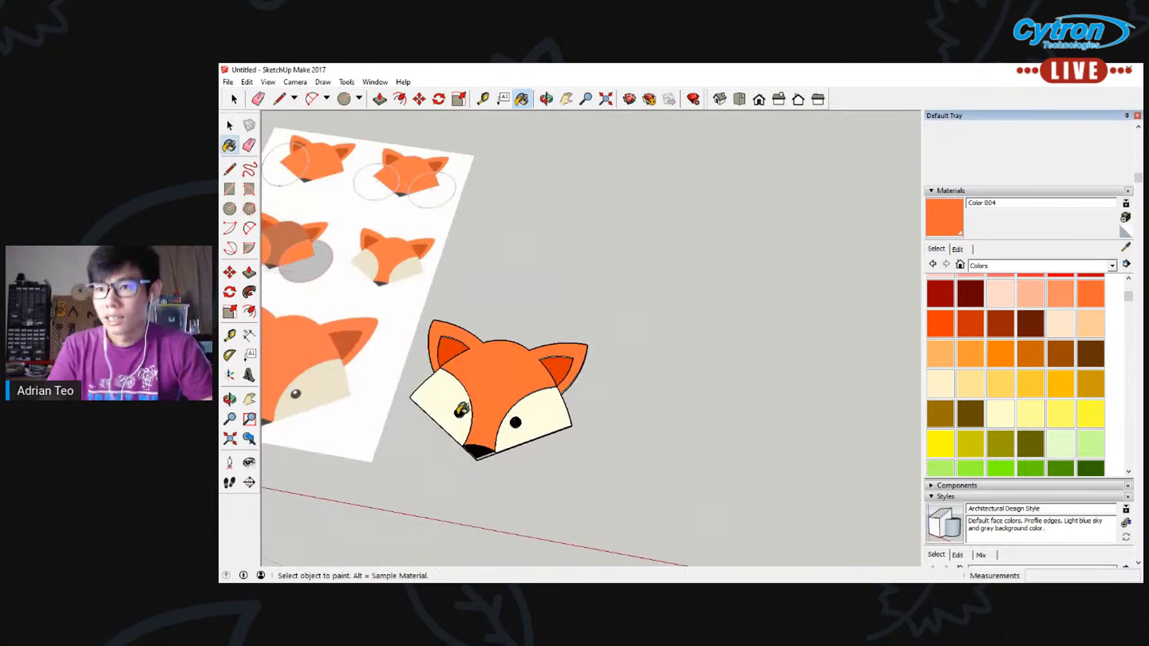
left_click(572, 102)
left_click_drag(432, 299, 590, 257)
scroll(594, 257, "up", 1)
scroll(609, 336, "up", 2)
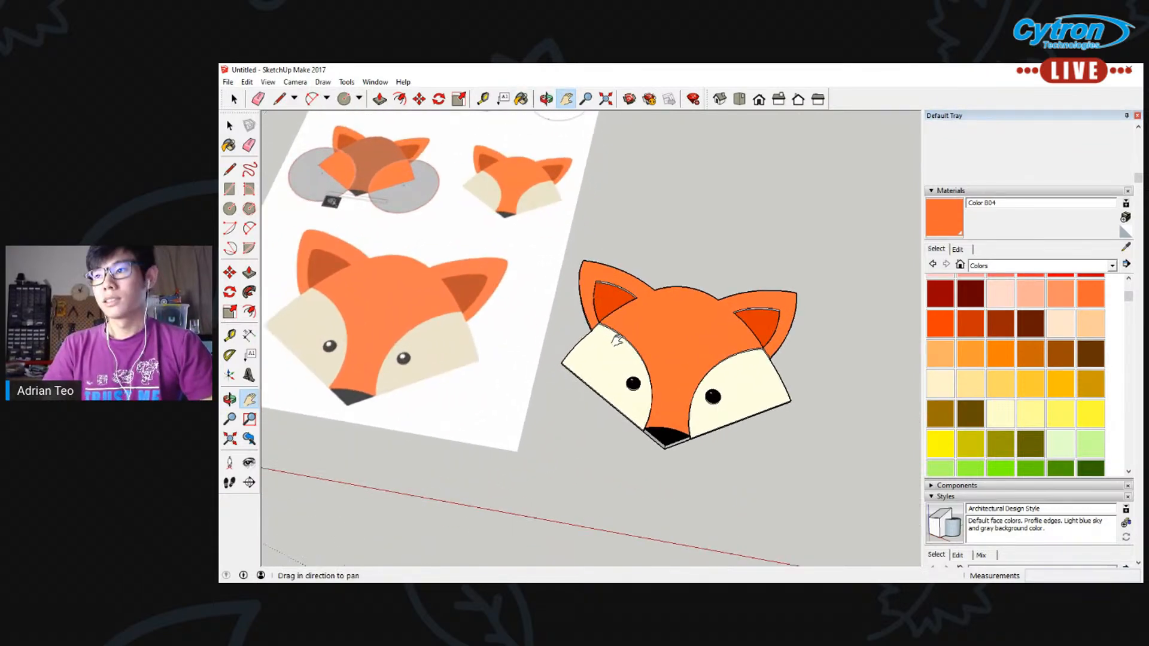
middle_click_drag(711, 425, 652, 358)
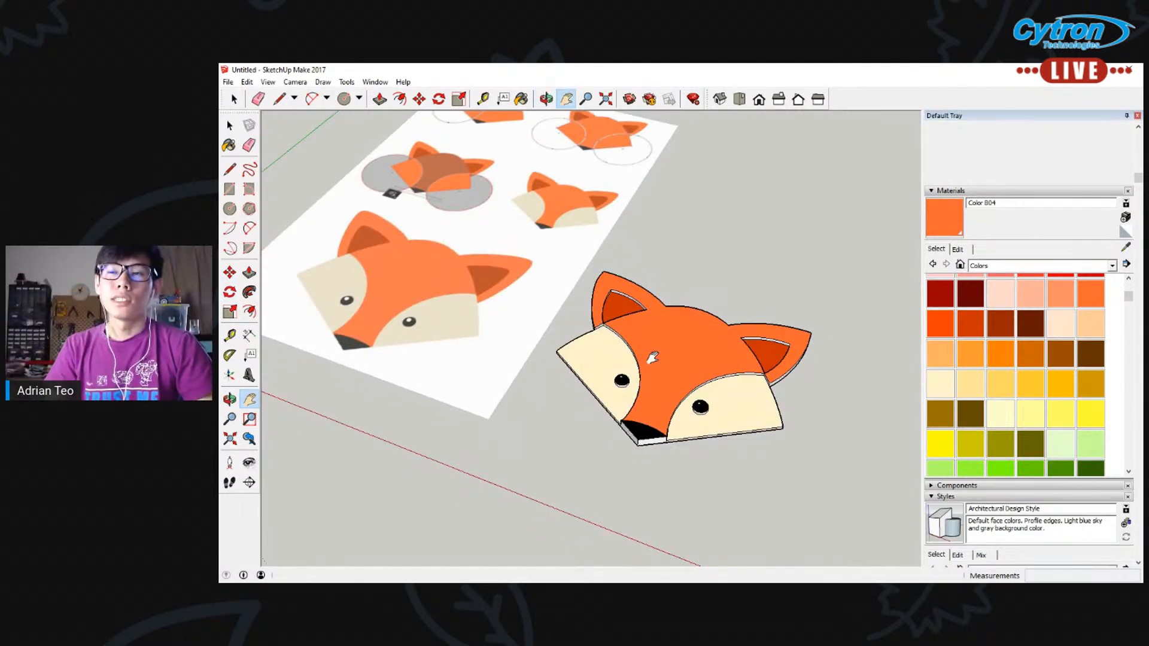
Select the entire fox head without the reference image and make it a component
left_click(229, 126)
middle_click_drag(740, 310, 836, 235)
left_click_drag(545, 463, 512, 476)
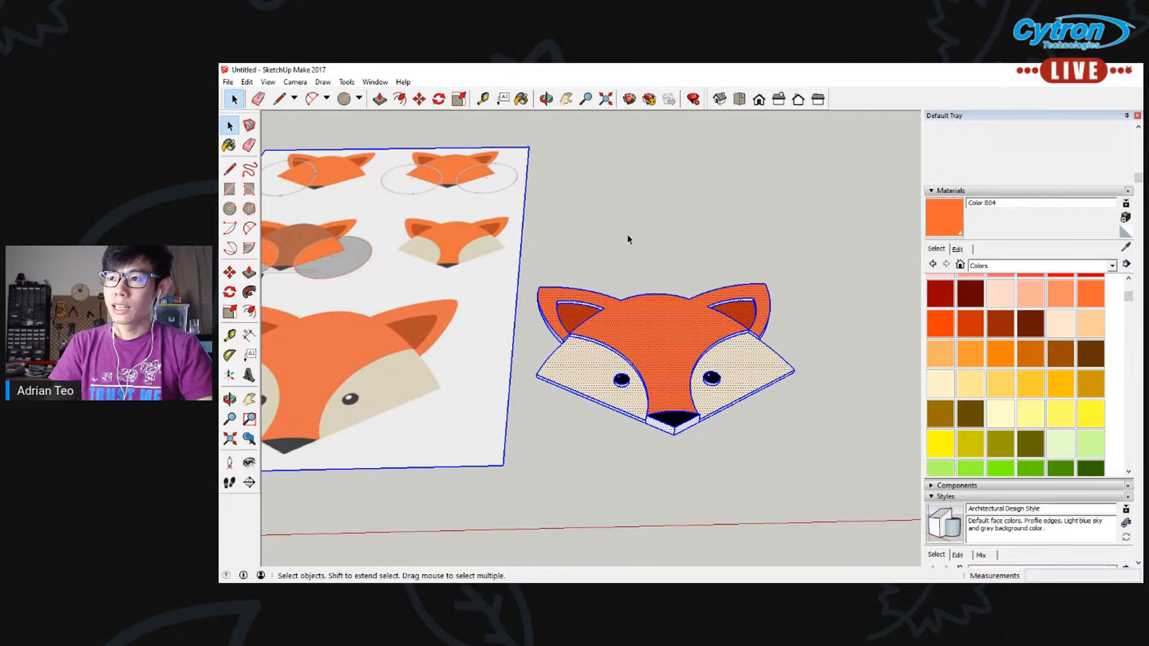
left_click(435, 282, "shift")
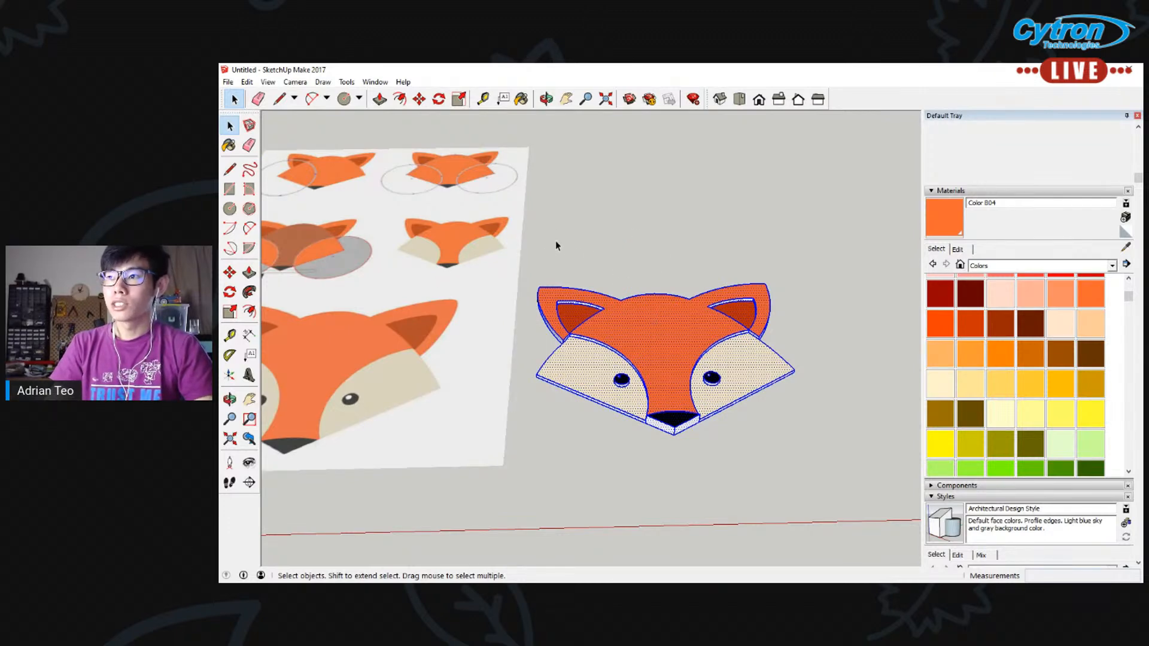
right_click(658, 353)
left_click(700, 434)
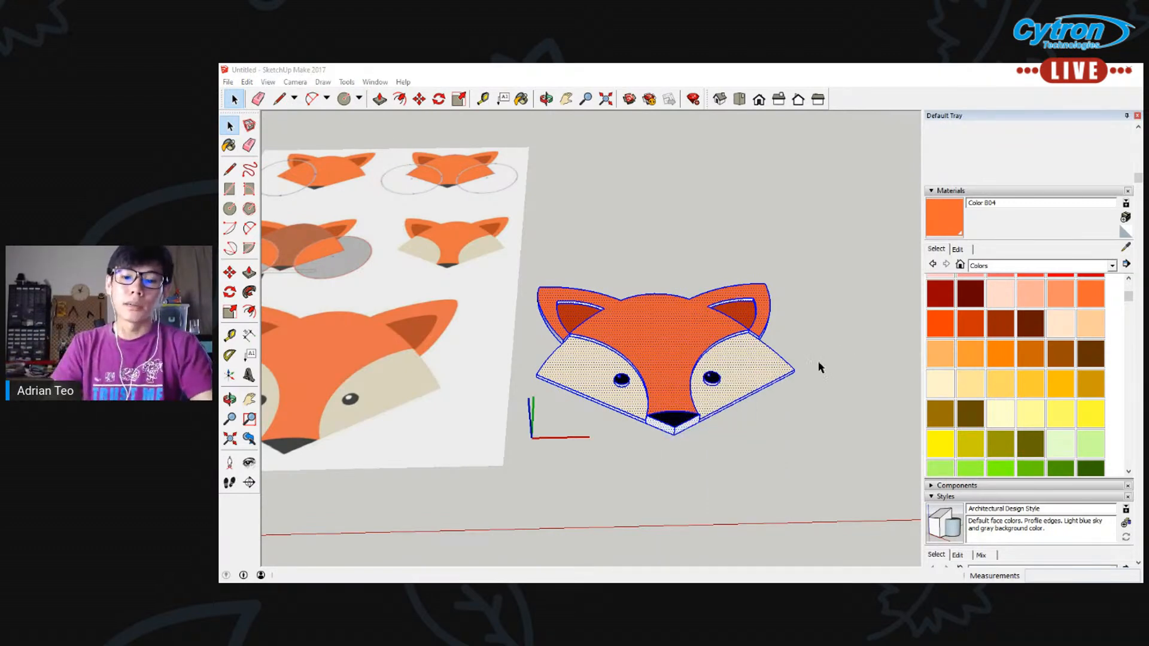
left_click_drag(864, 306, 358, 169)
left_click(413, 346)
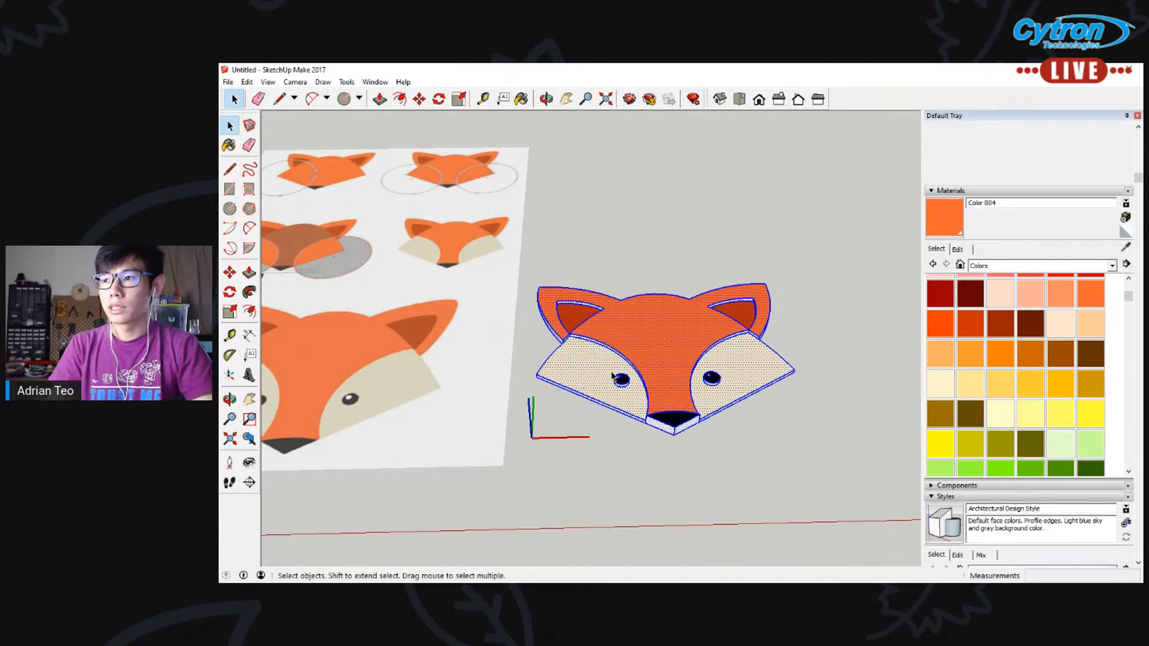
Try moving the fox head component as one piece and return it to its original place
key("m")
left_click(652, 362)
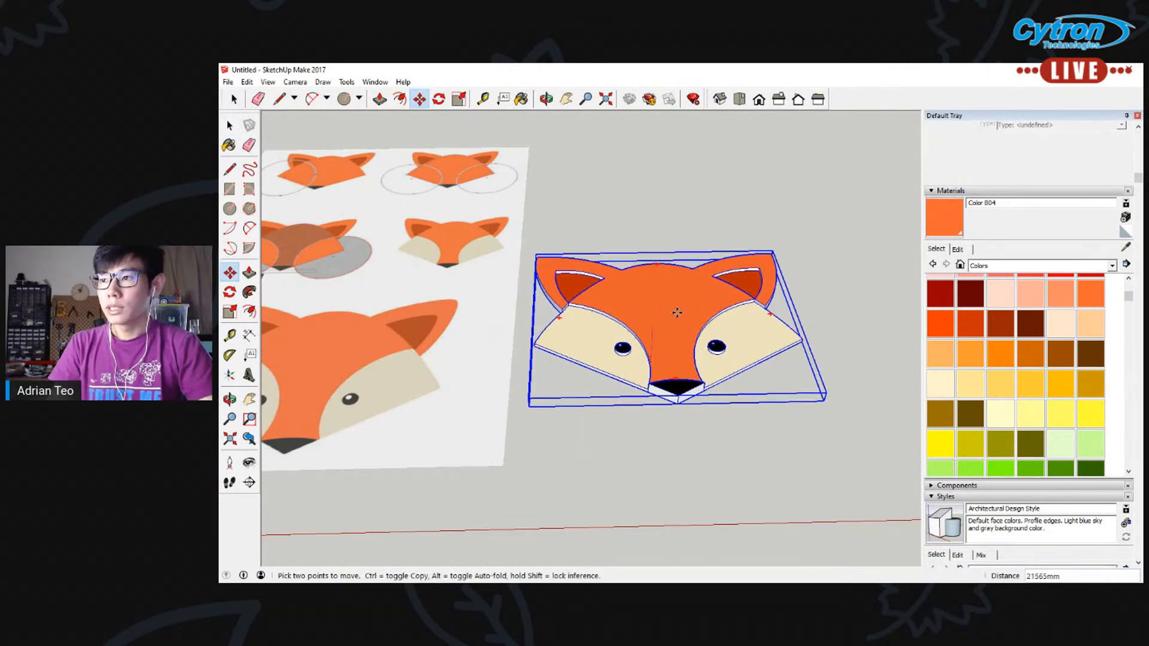
left_click(652, 361)
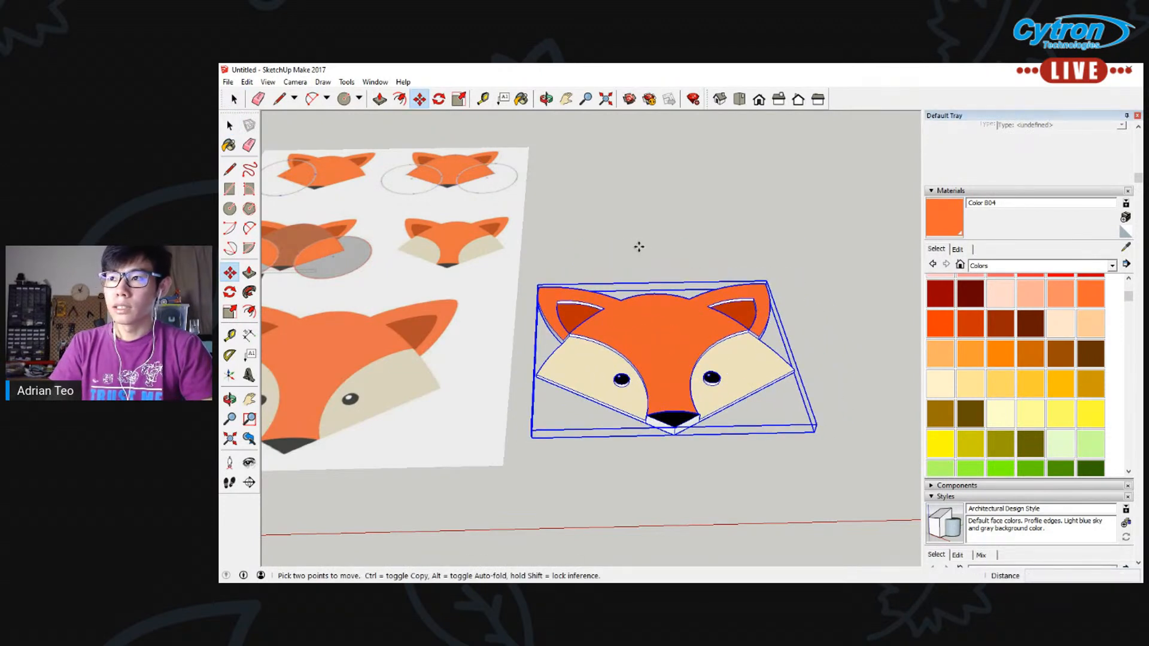
key("space")
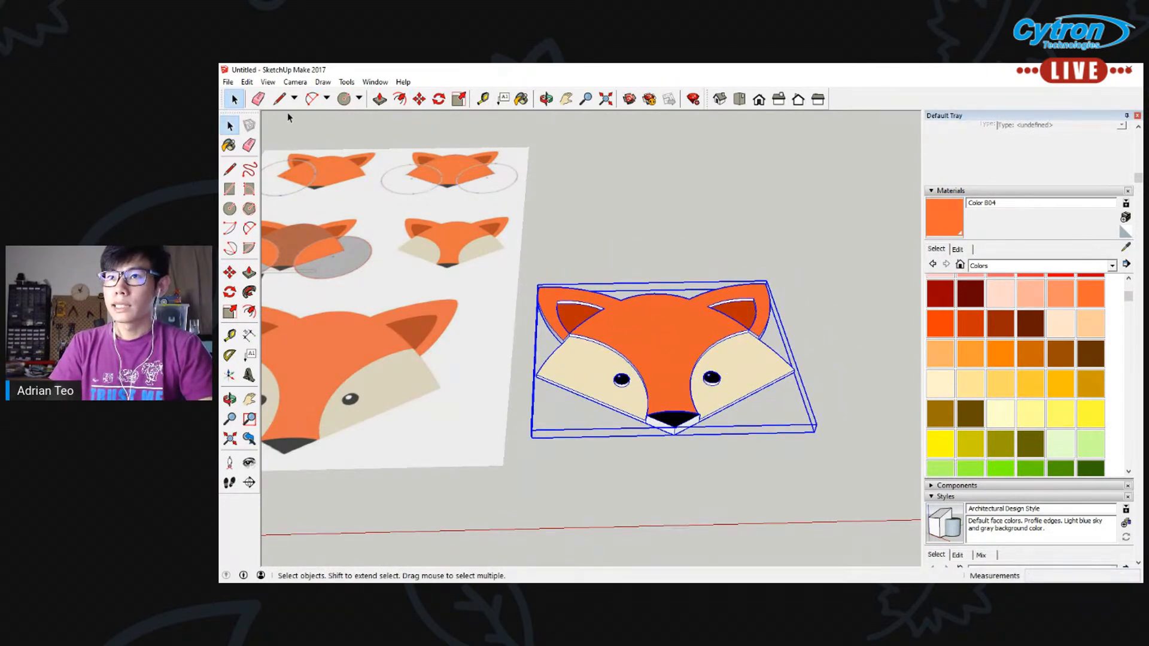
left_click(228, 82)
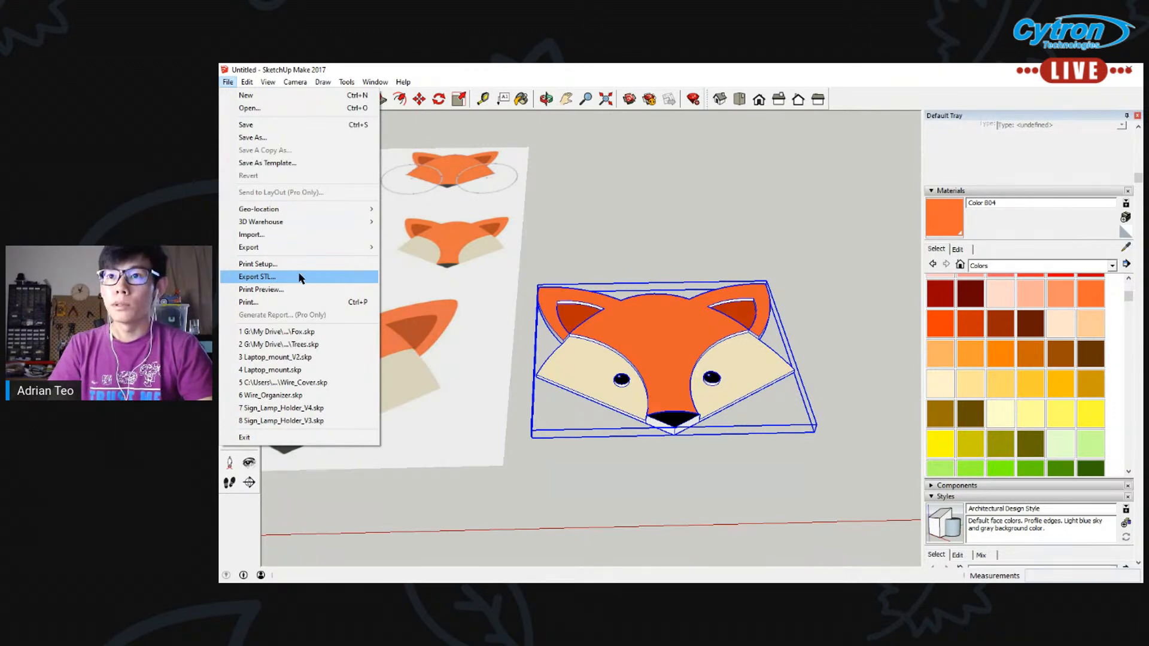
mouse_move(402, 84)
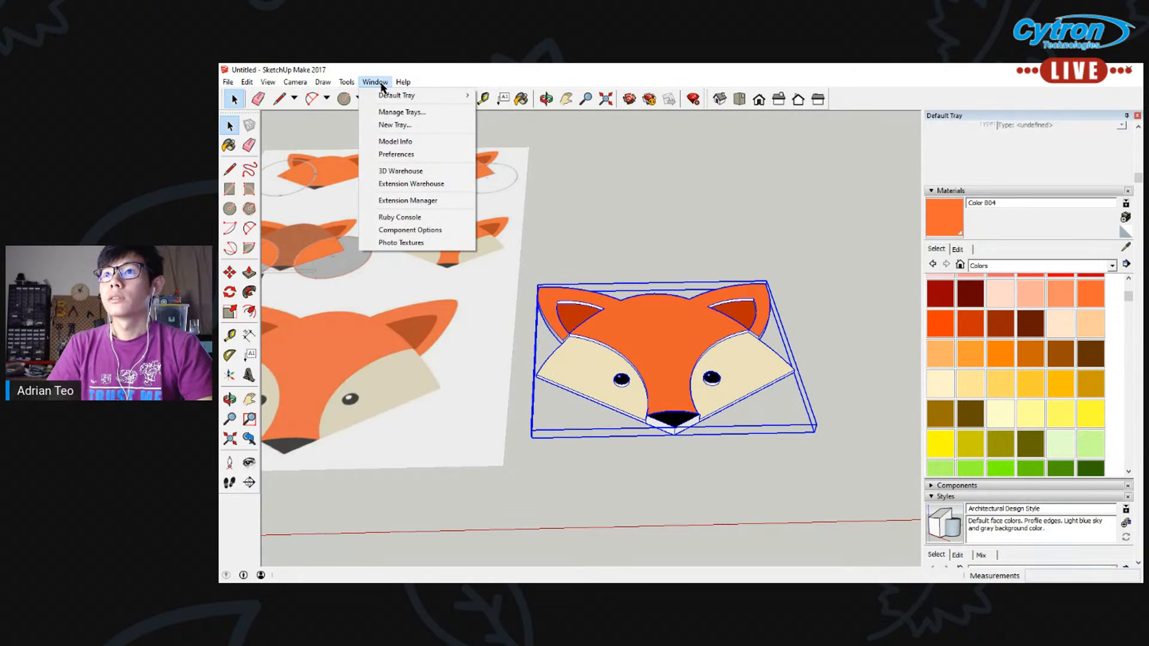
left_click(377, 83)
left_click(368, 82)
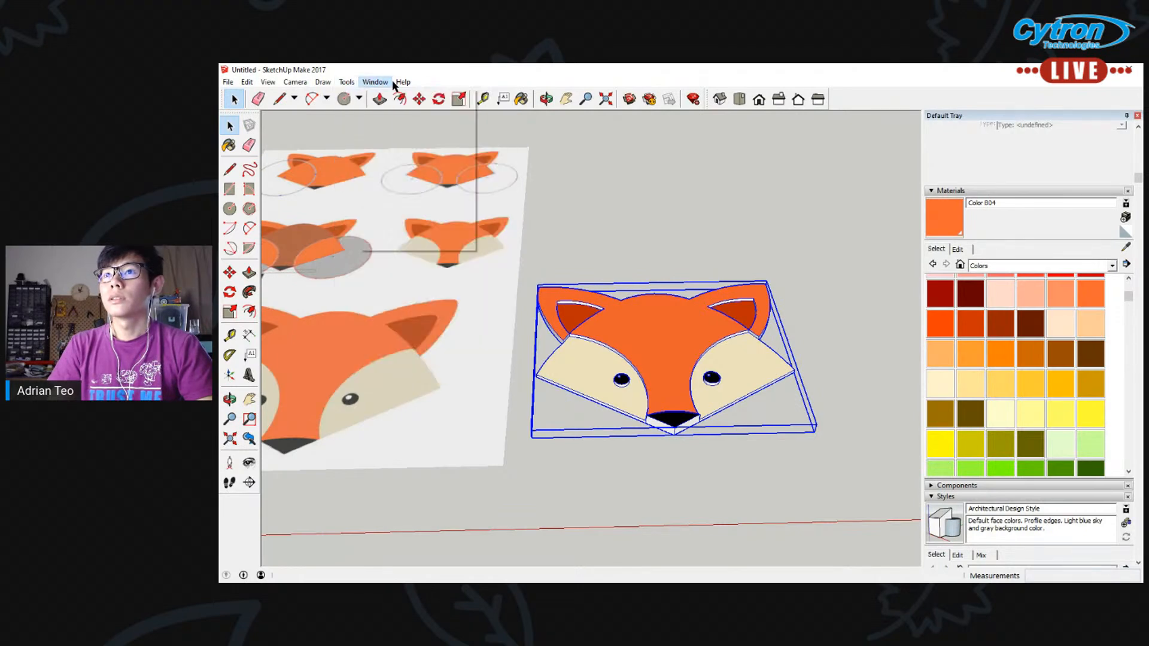
Open the Extension Warehouse, search it for STL and look through the matching extensions
mouse_move(395, 84)
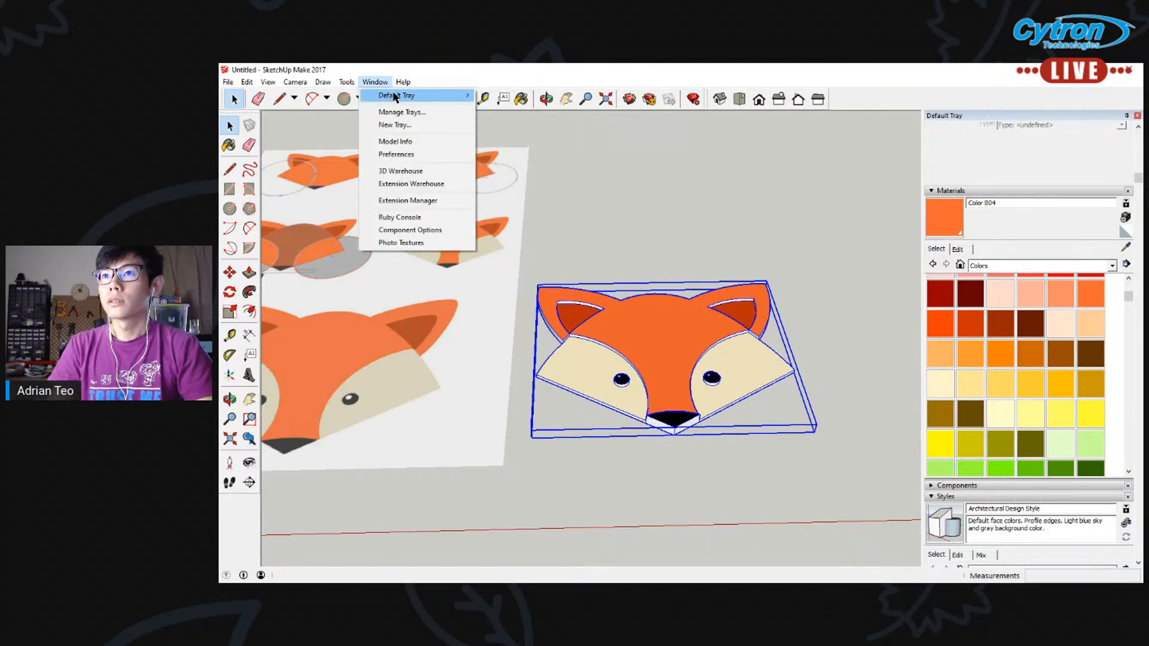
left_click(414, 184)
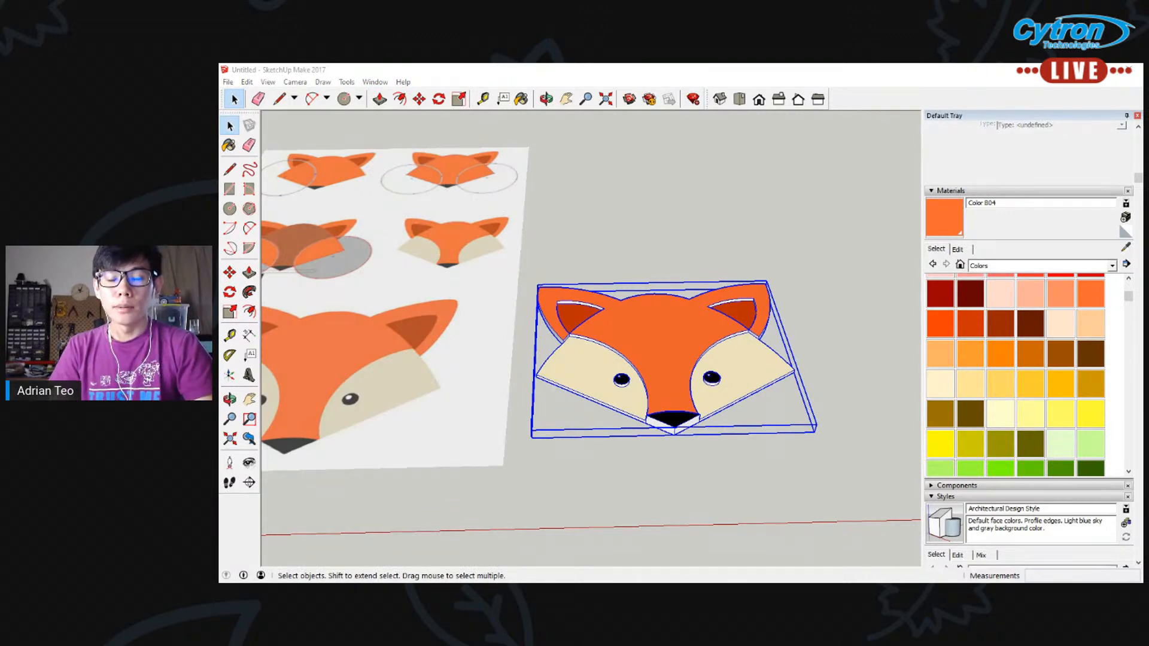
left_click_drag(1028, 127, 676, 153)
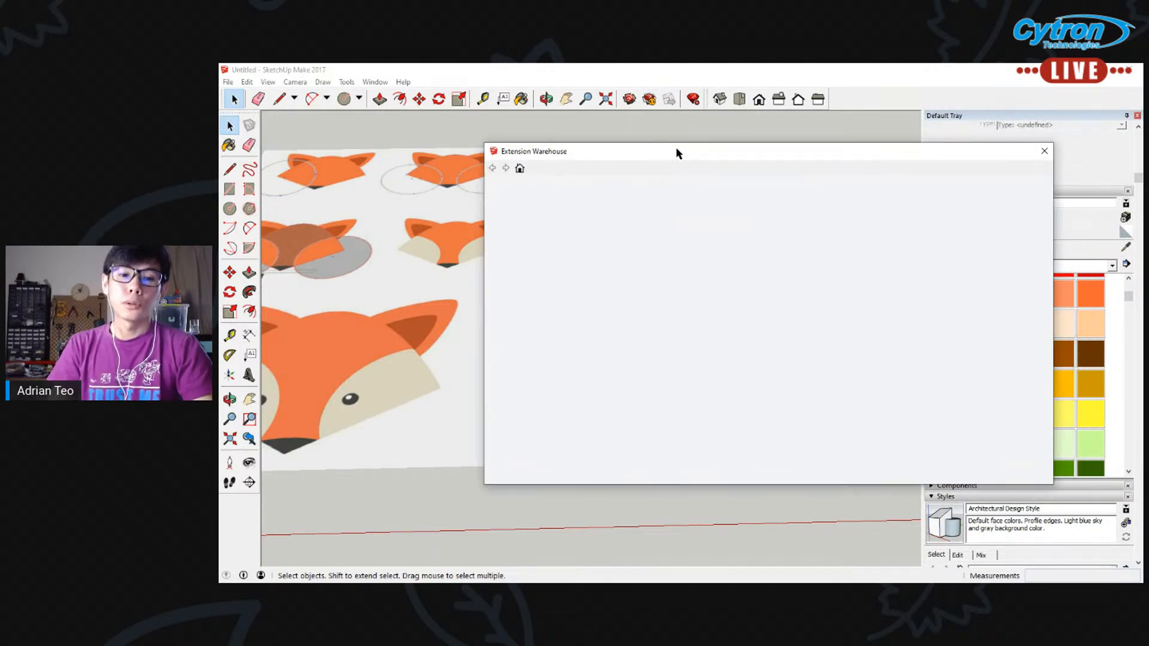
left_click(763, 195)
type("S")
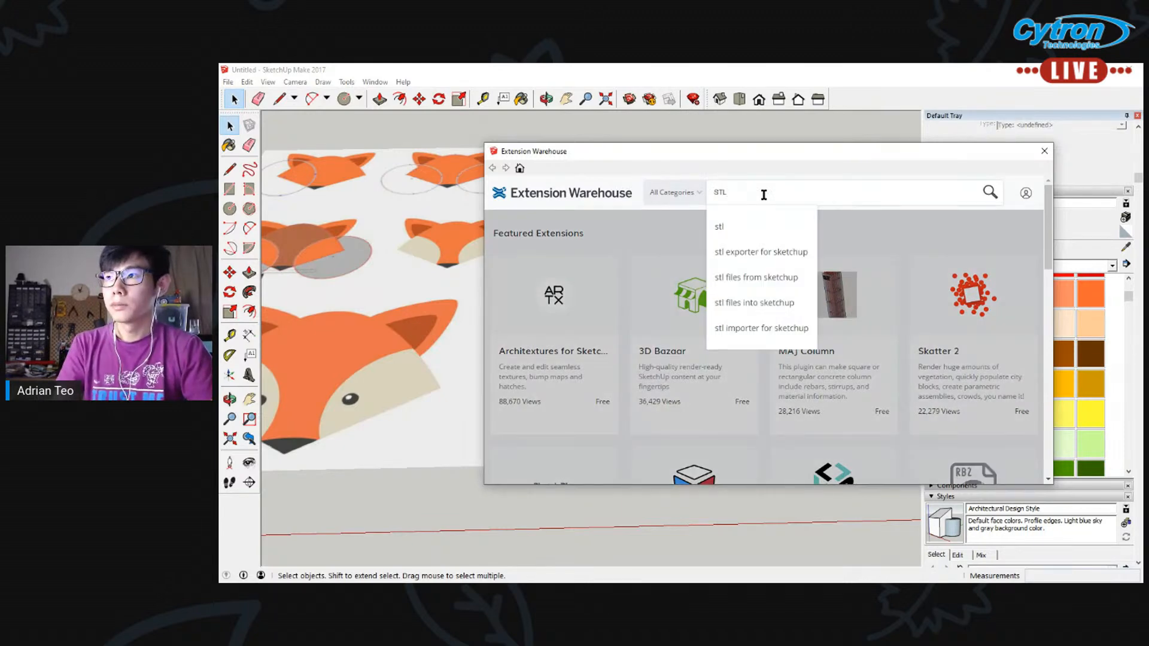
type("TL")
left_click(990, 193)
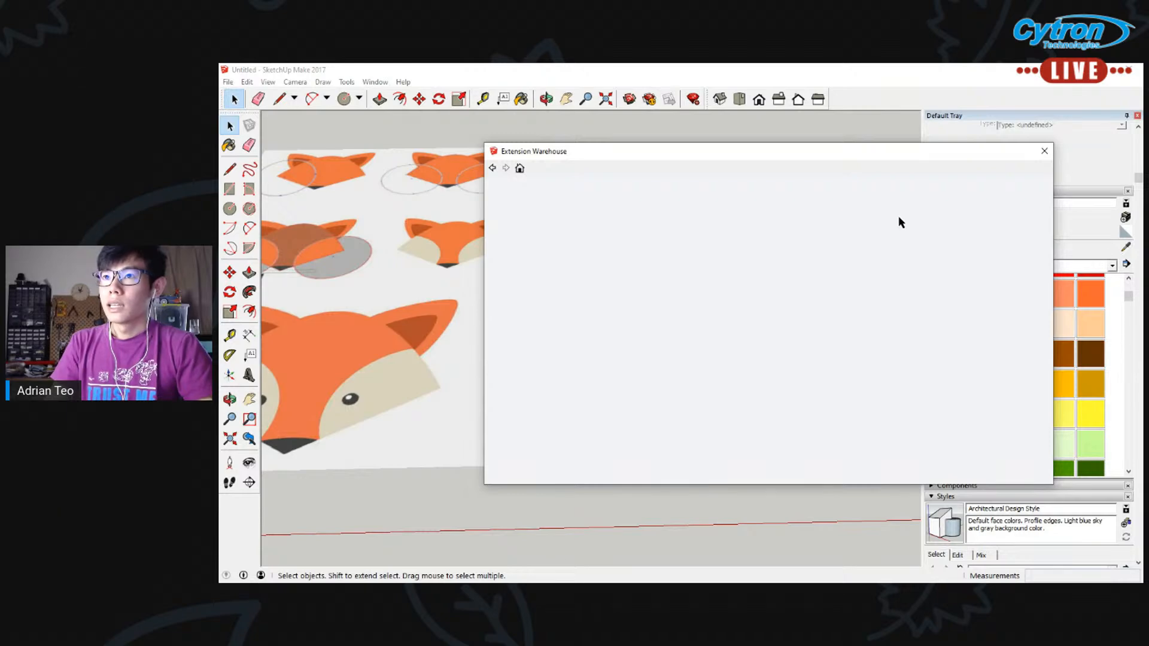
left_click_drag(902, 157, 765, 144)
mouse_move(911, 220)
left_mouse_down()
mouse_move(898, 352)
mouse_move(897, 214)
left_mouse_up()
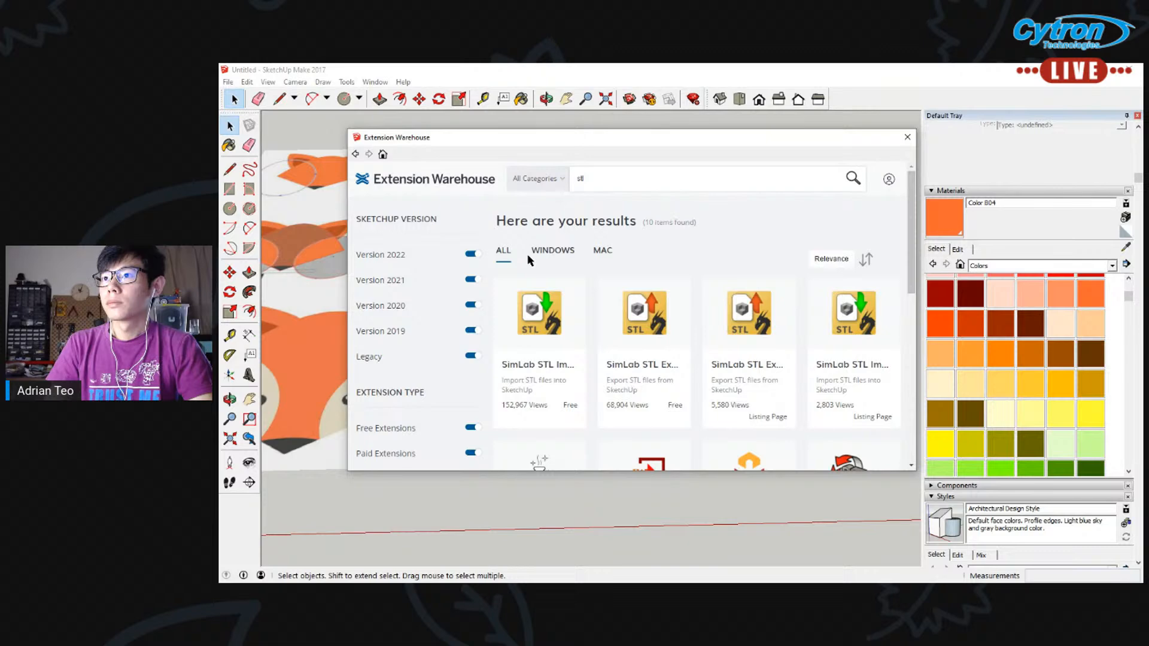
left_click(597, 184)
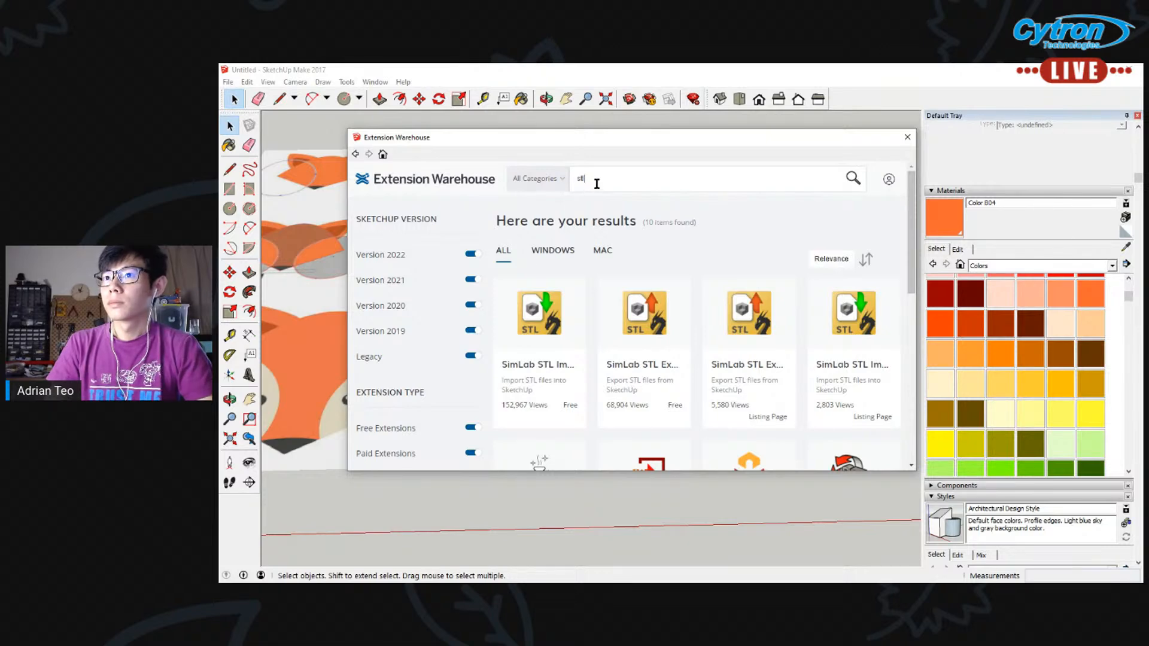
scroll(478, 300, "down", 3)
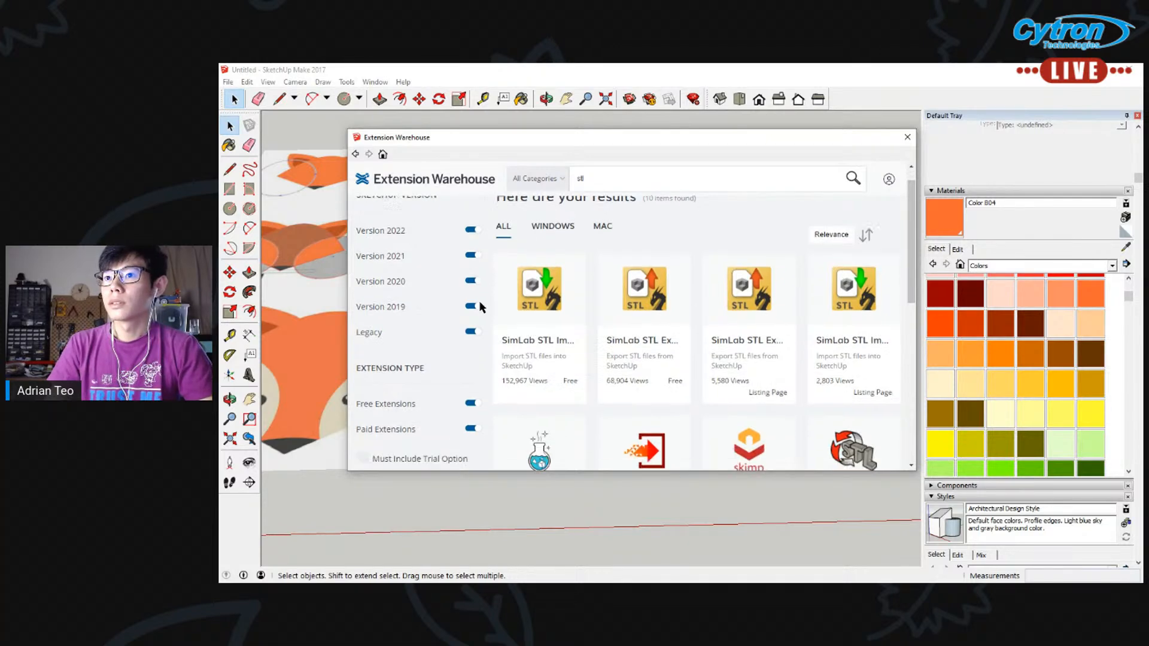
scroll(658, 299, "up", 3)
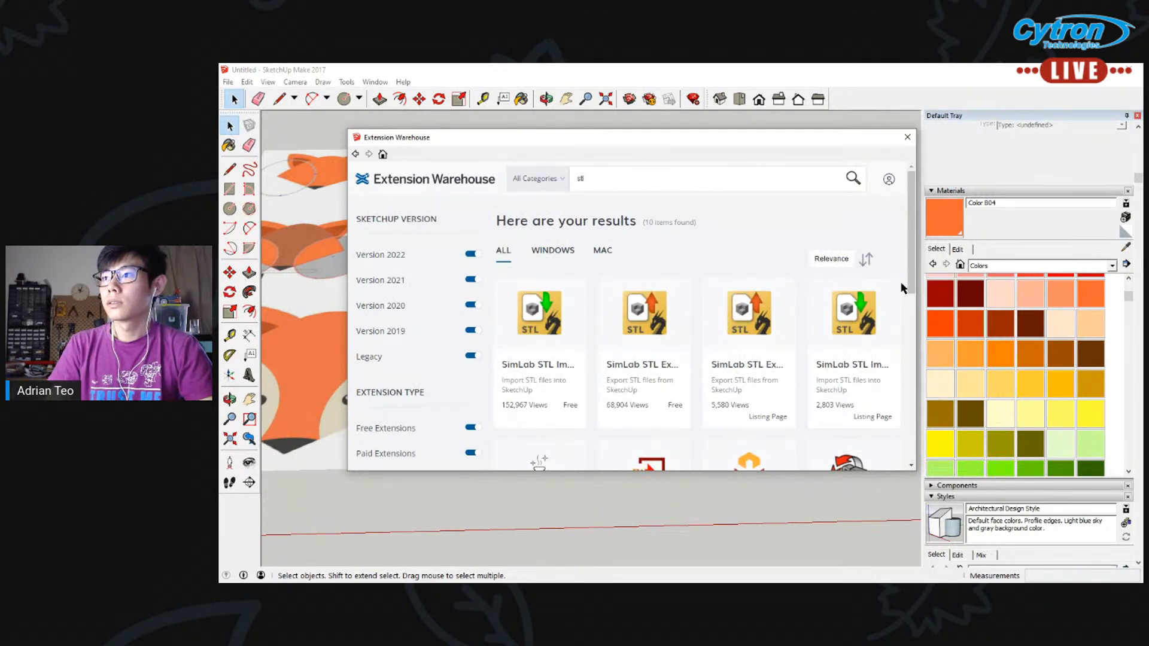
Open the details of the free SketchUp STL extension from the search results, look at them and close the Extension Warehouse
left_click_drag(903, 285, 905, 367)
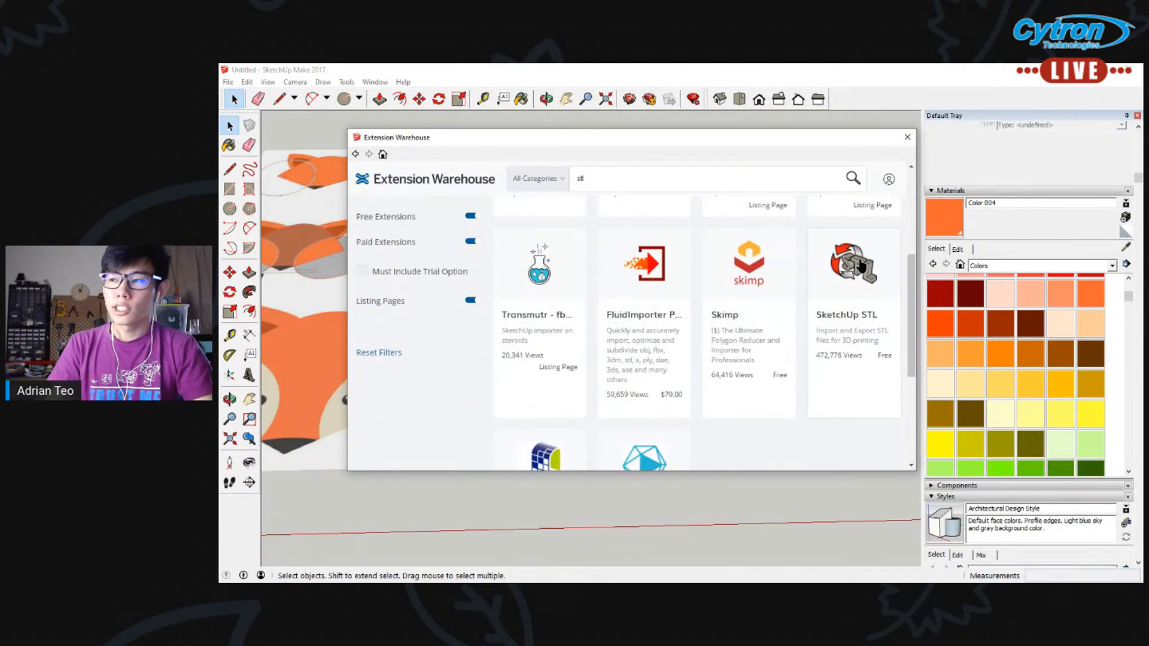
left_click(865, 294)
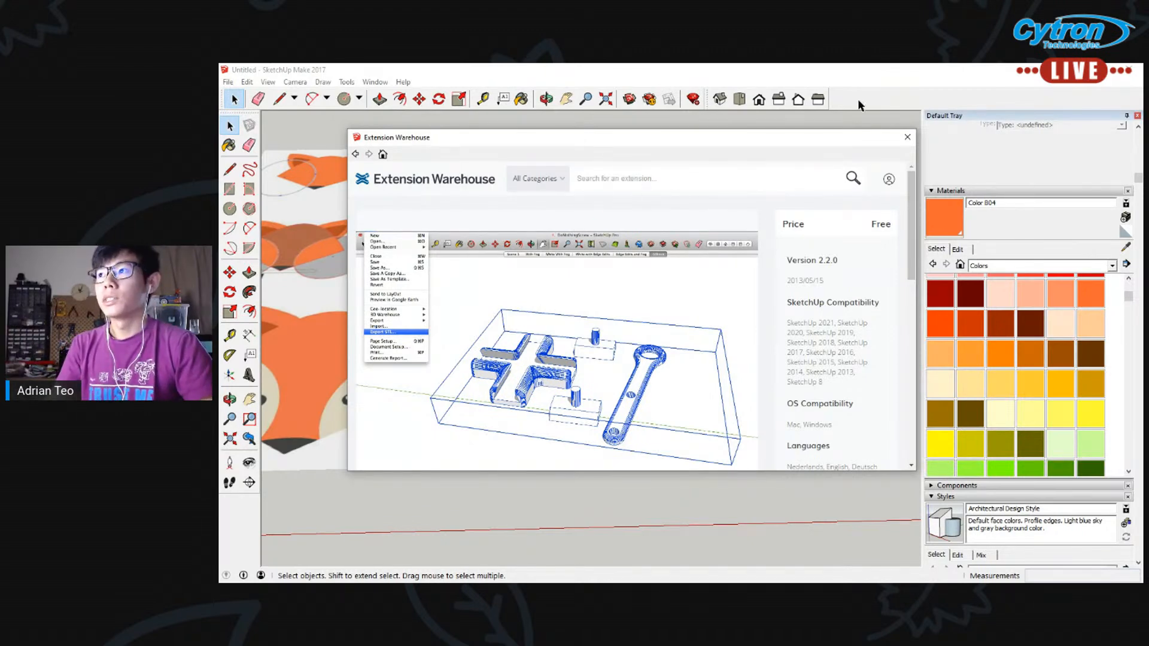
left_click(904, 142)
Start an STL export of only the selected fox head, with millimetres as the unit and binary as the file format
left_click(226, 83)
left_click(259, 275)
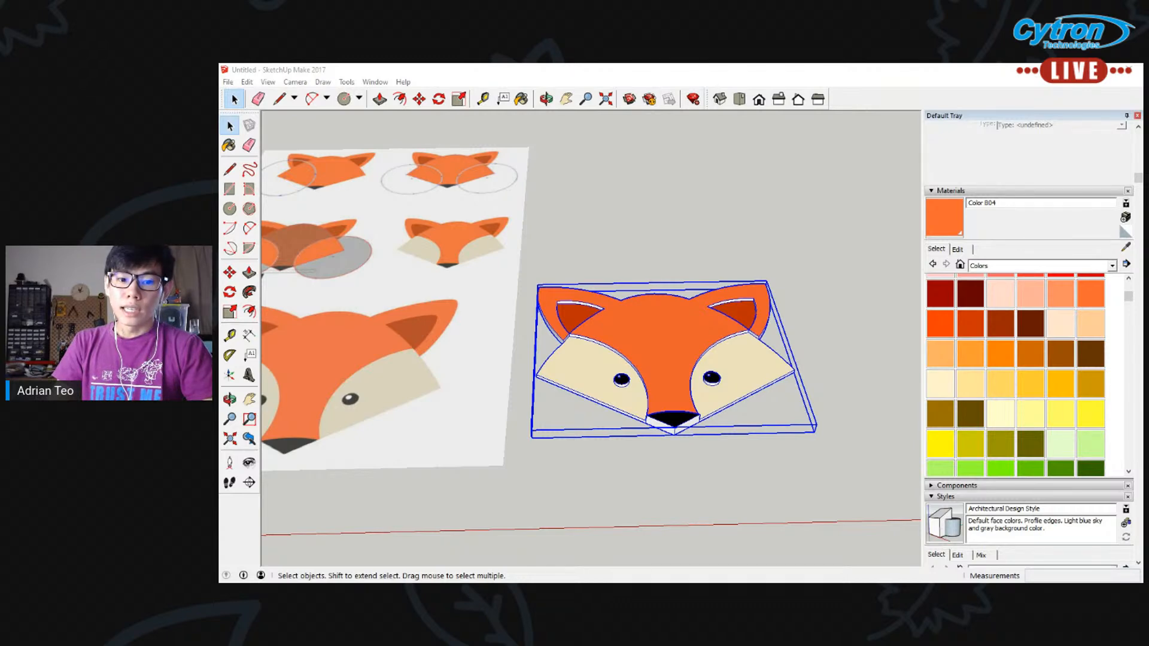
left_click_drag(702, 207, 573, 177)
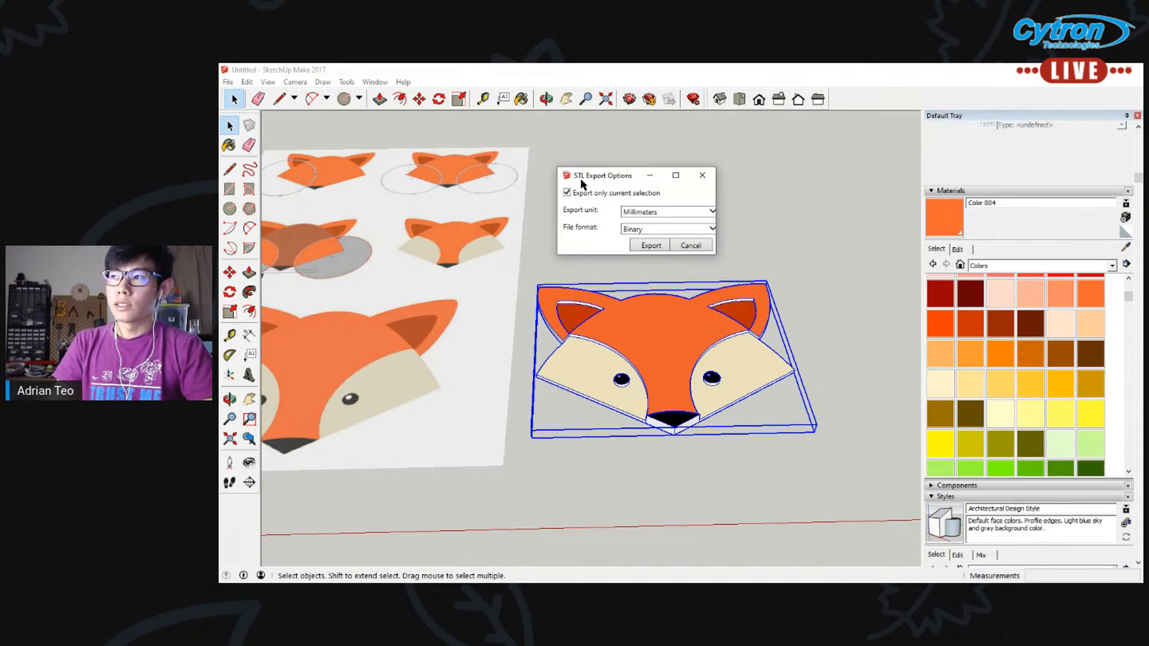
left_click(649, 211)
left_click(649, 214)
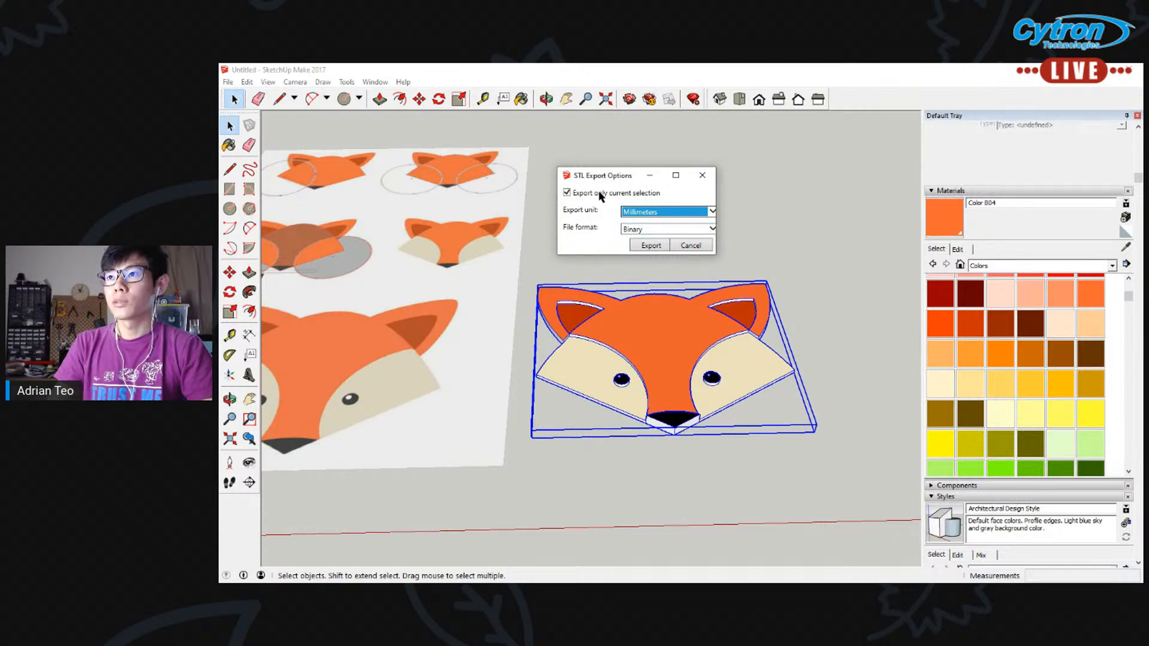
left_click(651, 246)
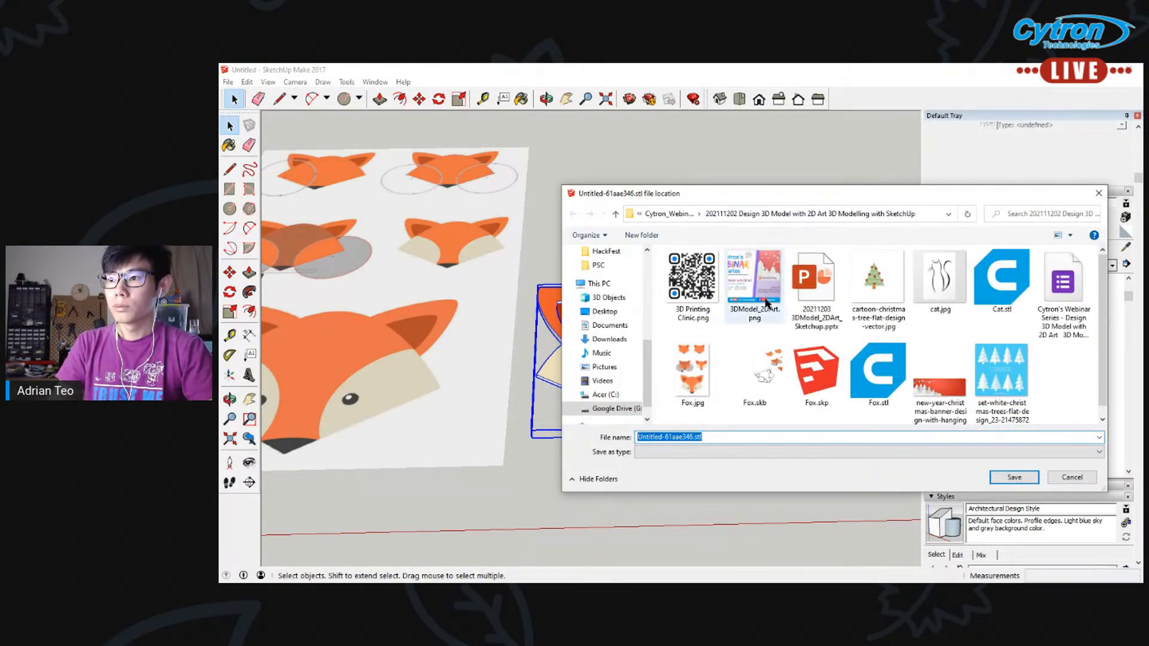
Save the STL export in the webinar project folder, reusing the Fox.stl name with _2 added
type("Fox.stl")
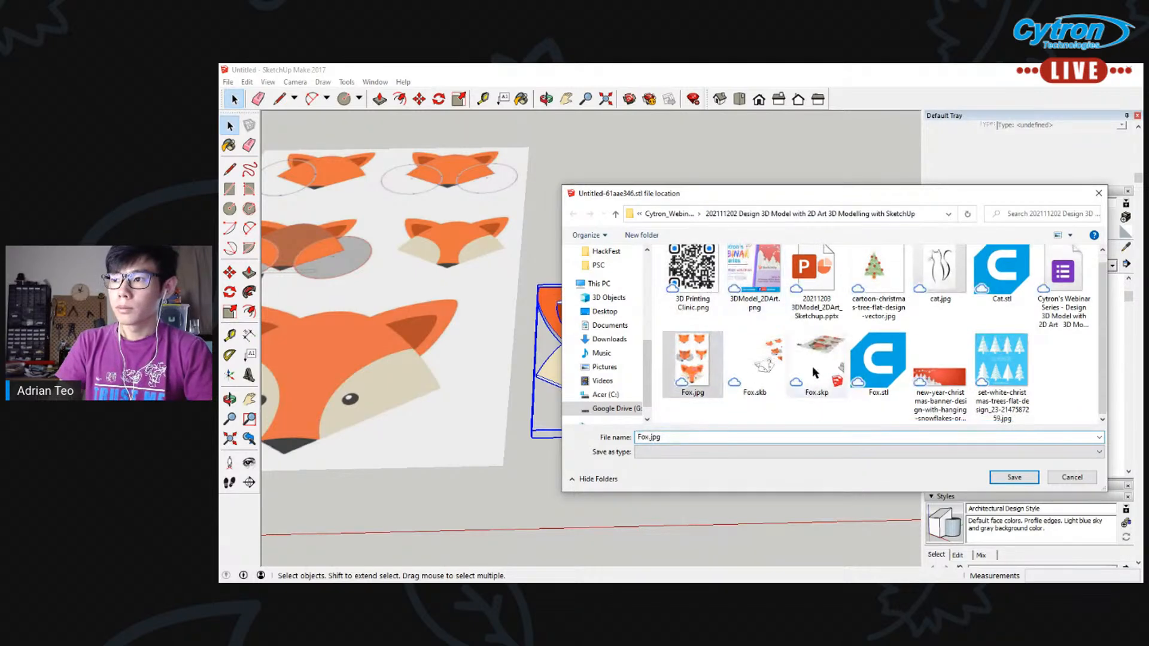
left_click(650, 437)
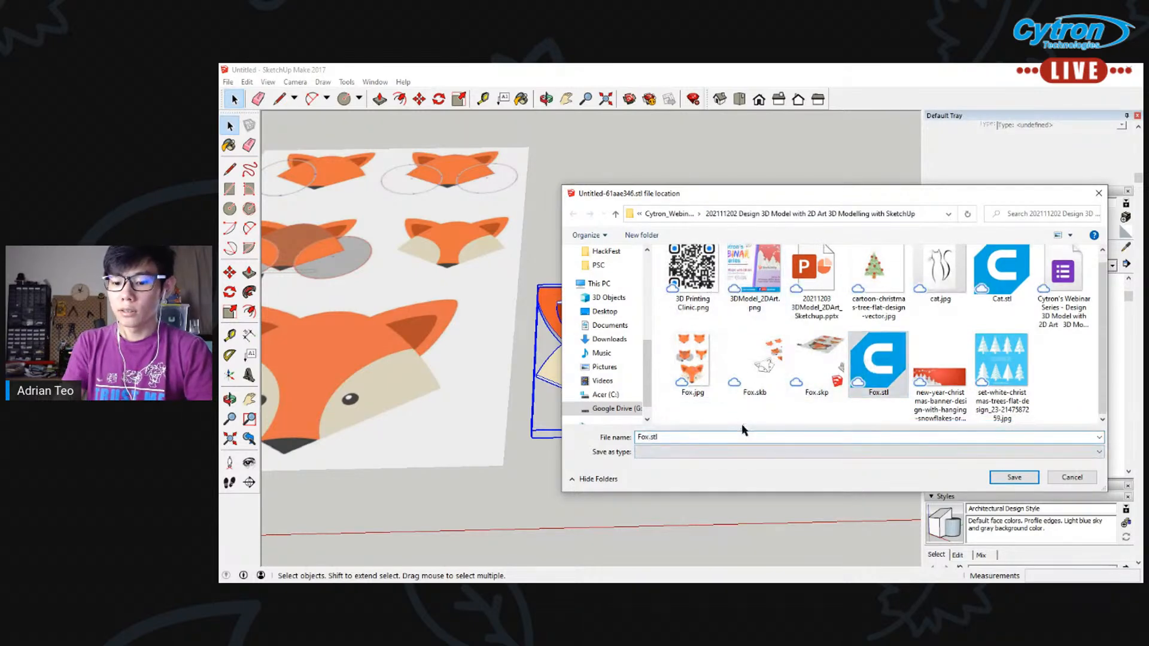
type("_2")
key("Return")
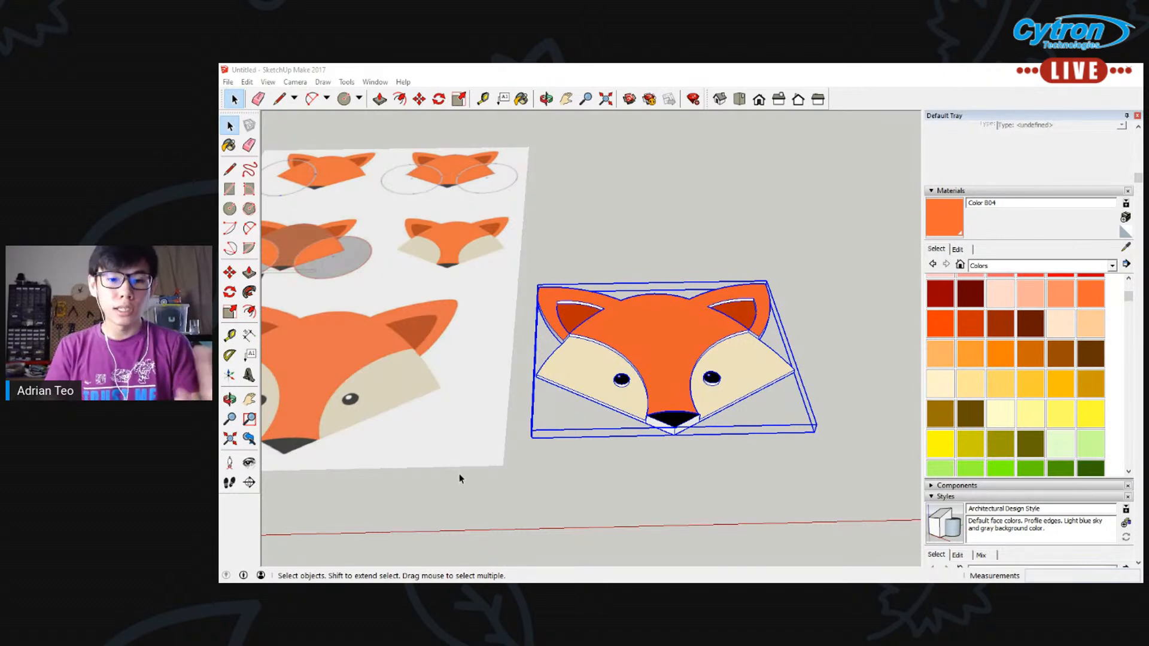
Deselect the fox head and save the model to the Desktop as Fox.skp
left_click(654, 177)
left_click(654, 177)
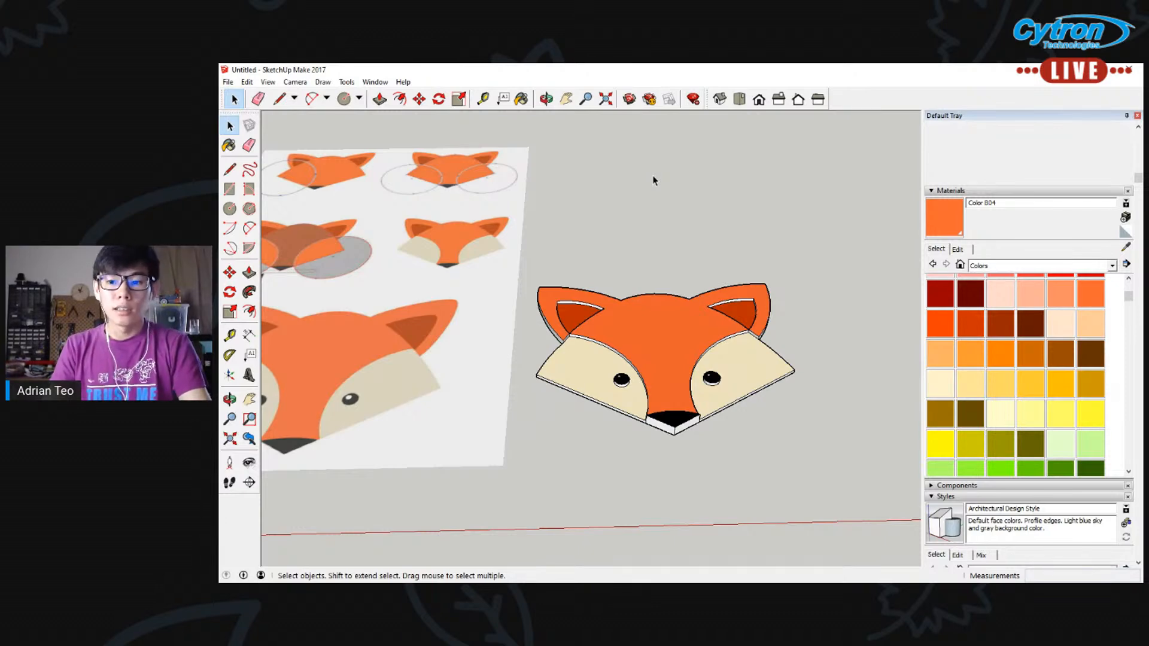
middle_click_drag(659, 173, 609, 206)
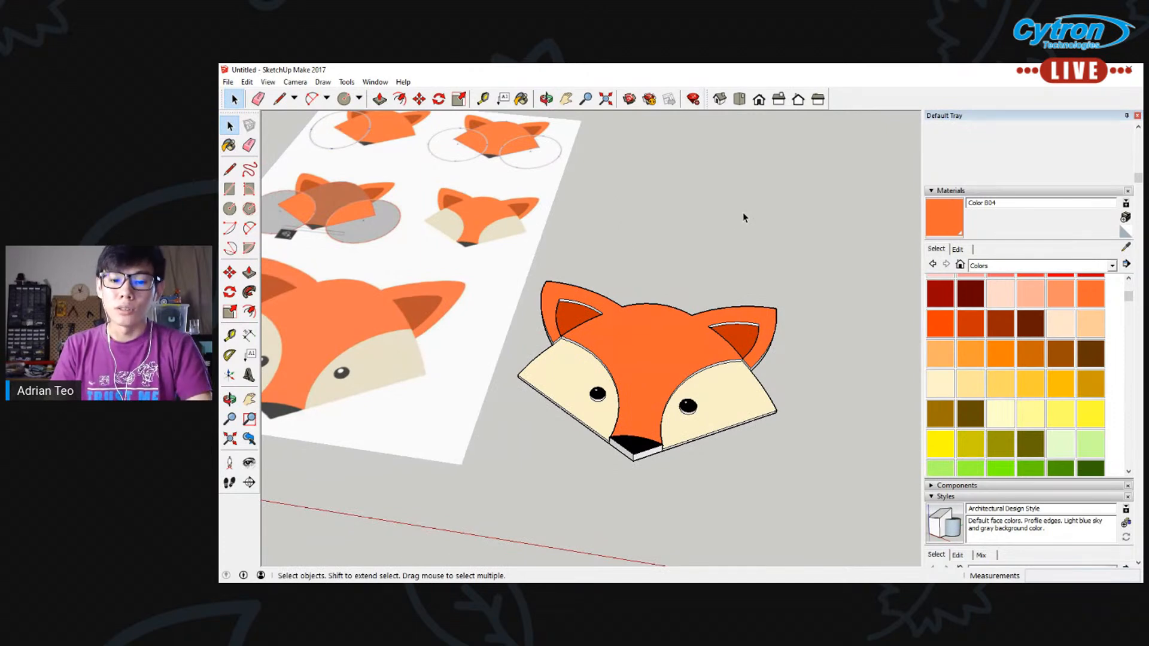
scroll(742, 216, "down", 3)
scroll(742, 215, "up", 2)
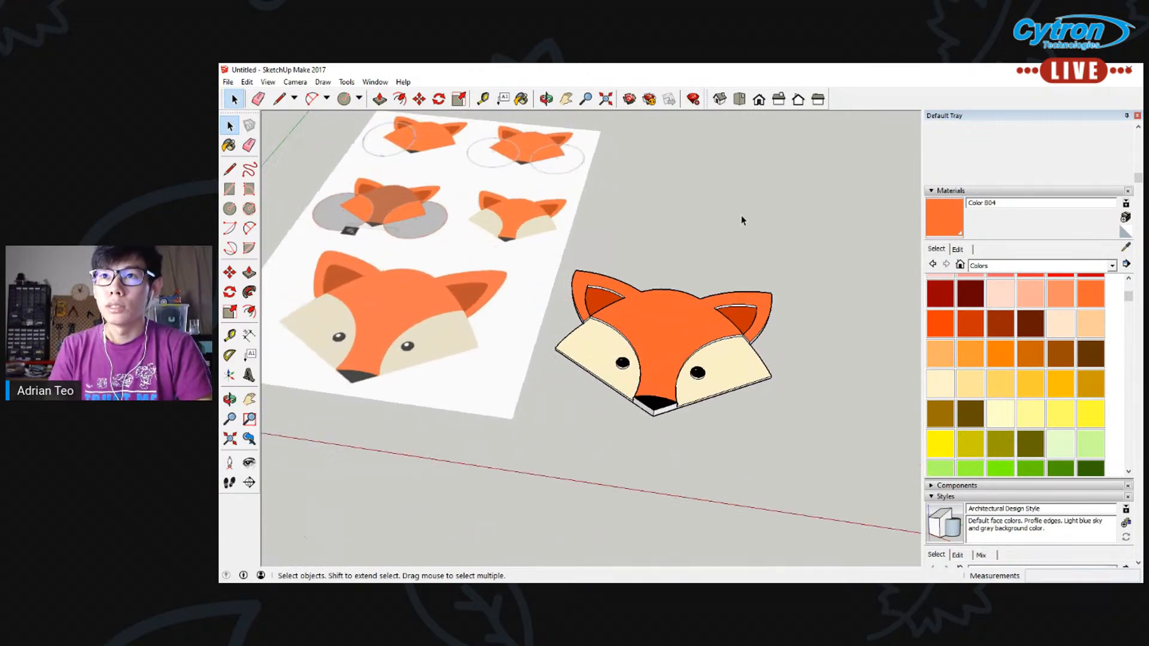
left_click(227, 80)
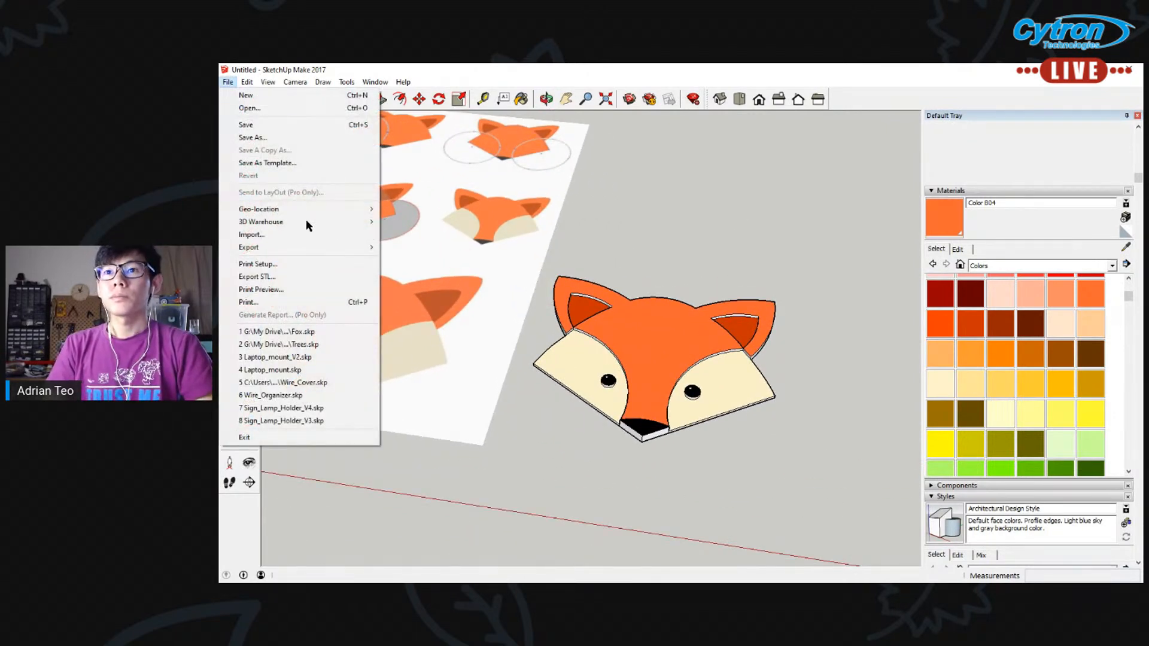
left_click(292, 125)
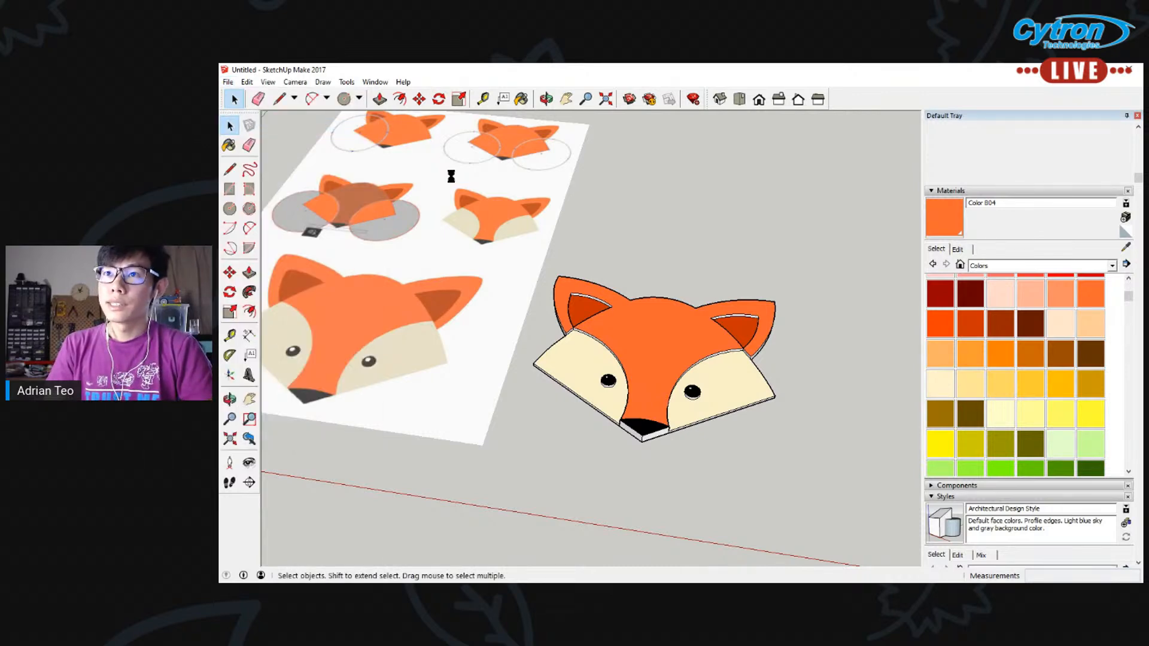
left_click_drag(595, 427, 566, 427)
type("Fox.skp")
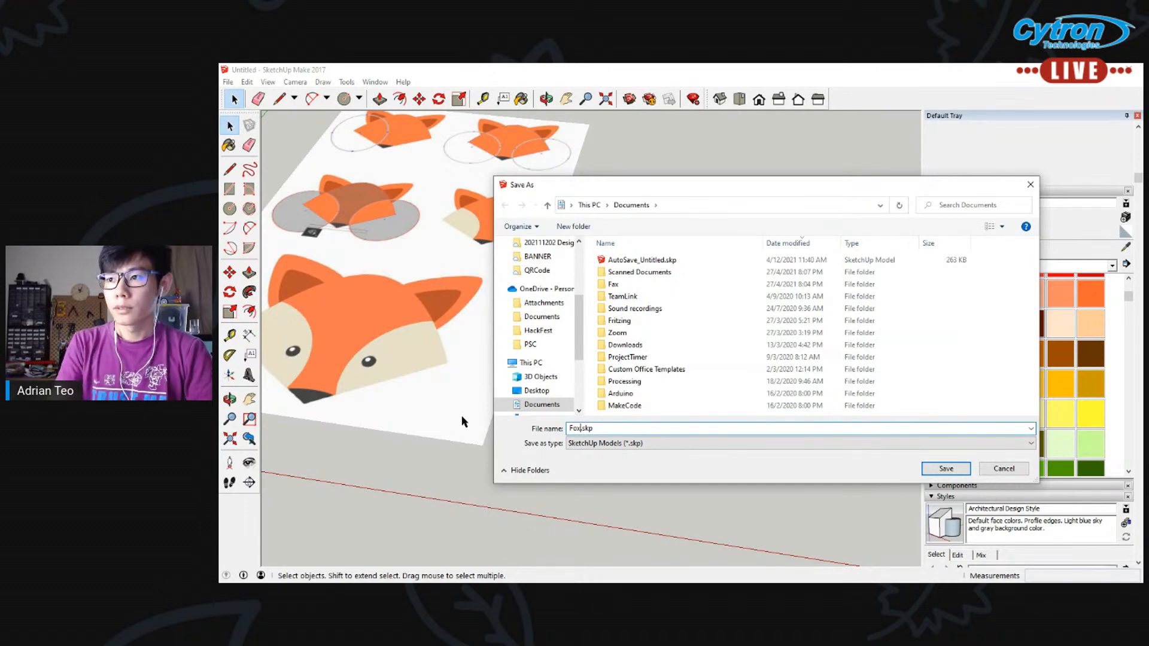
left_click(537, 390)
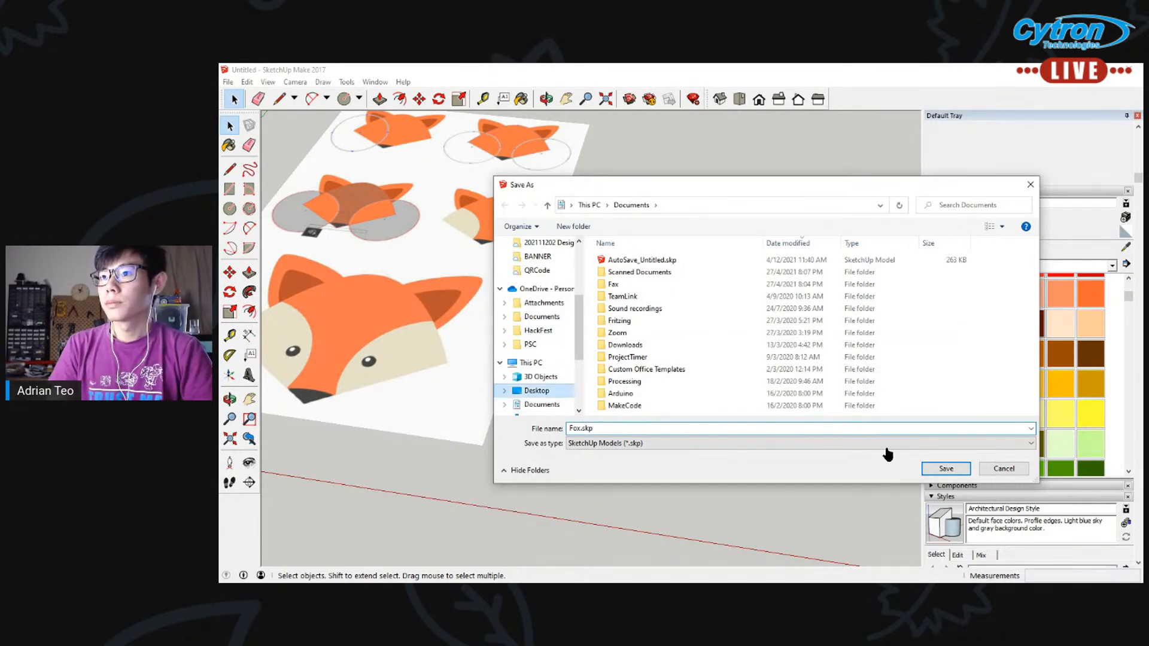
left_click(956, 475)
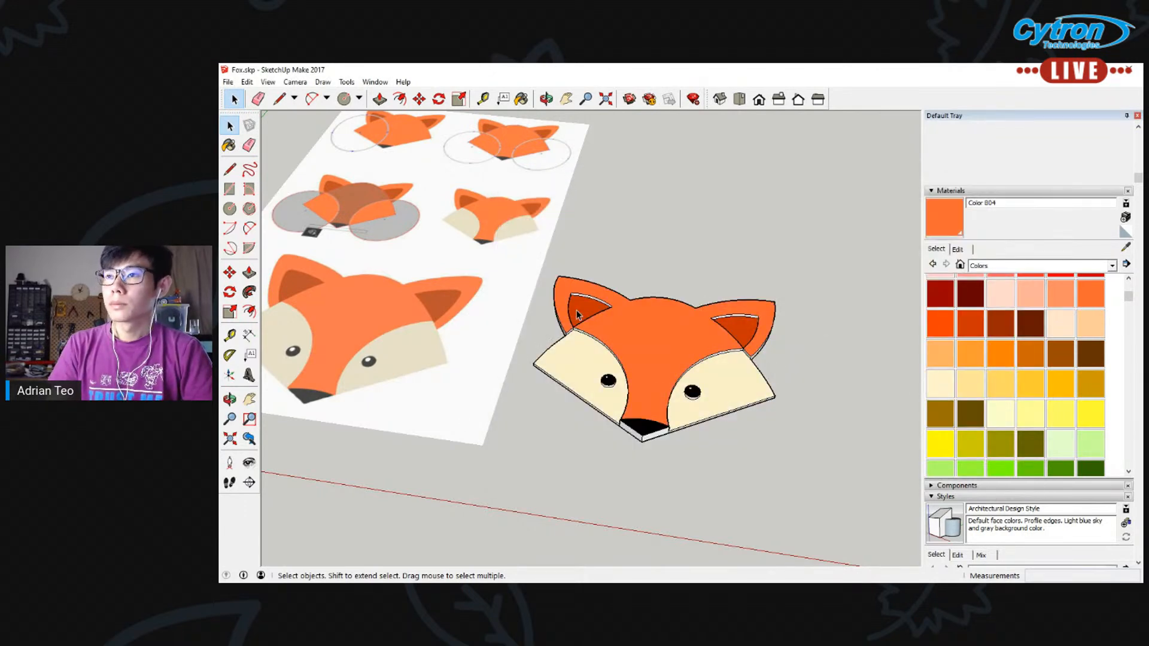
Create a new model and delete the default human figure at the origin
left_click(228, 82)
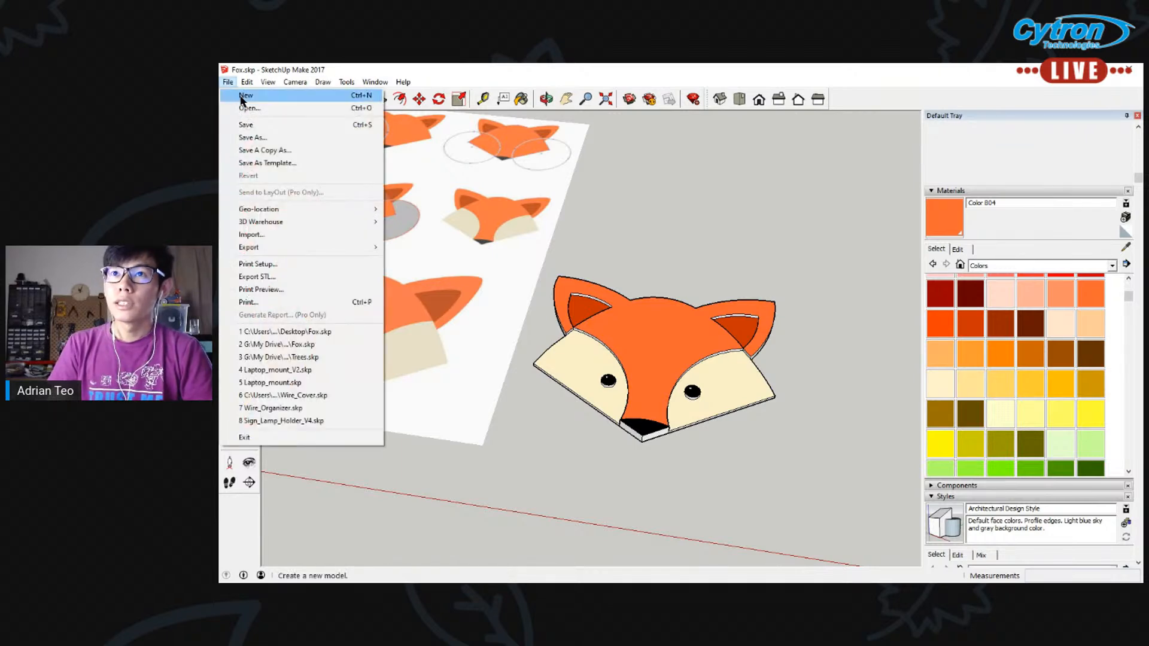
left_click(242, 97)
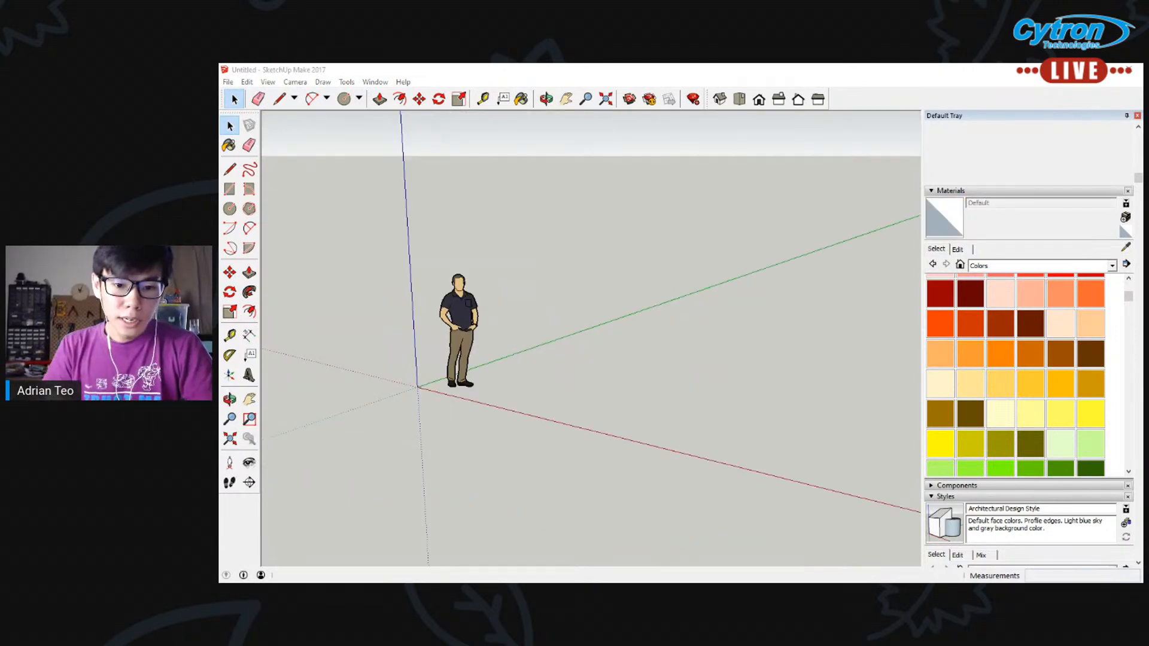
left_click(462, 323)
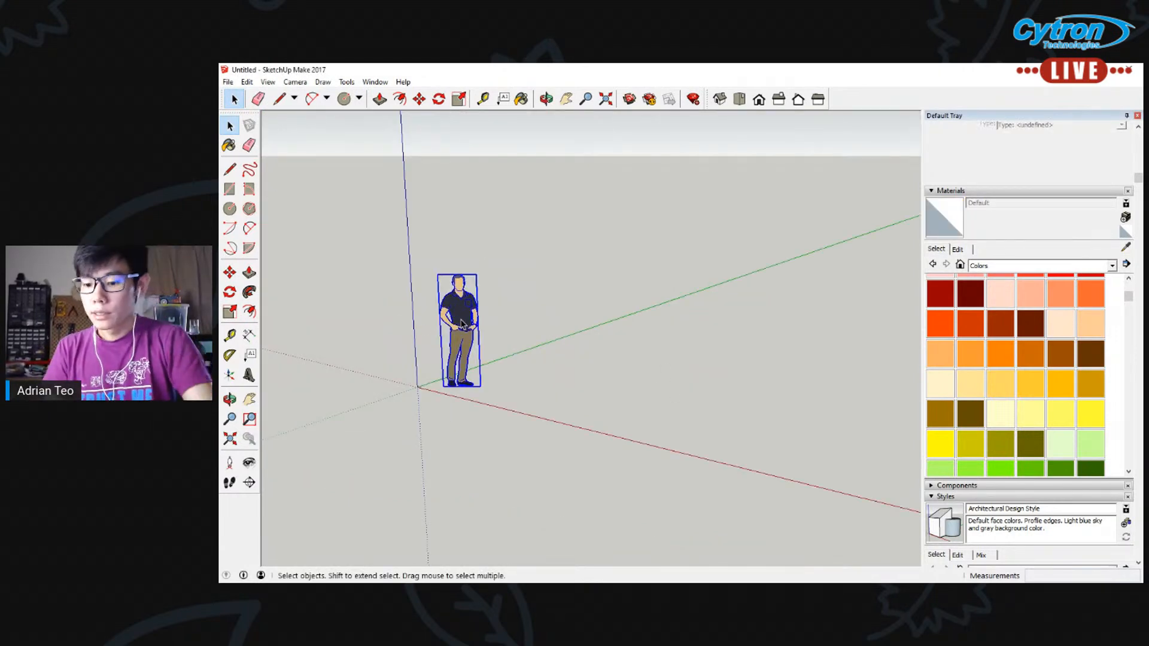
key("Delete")
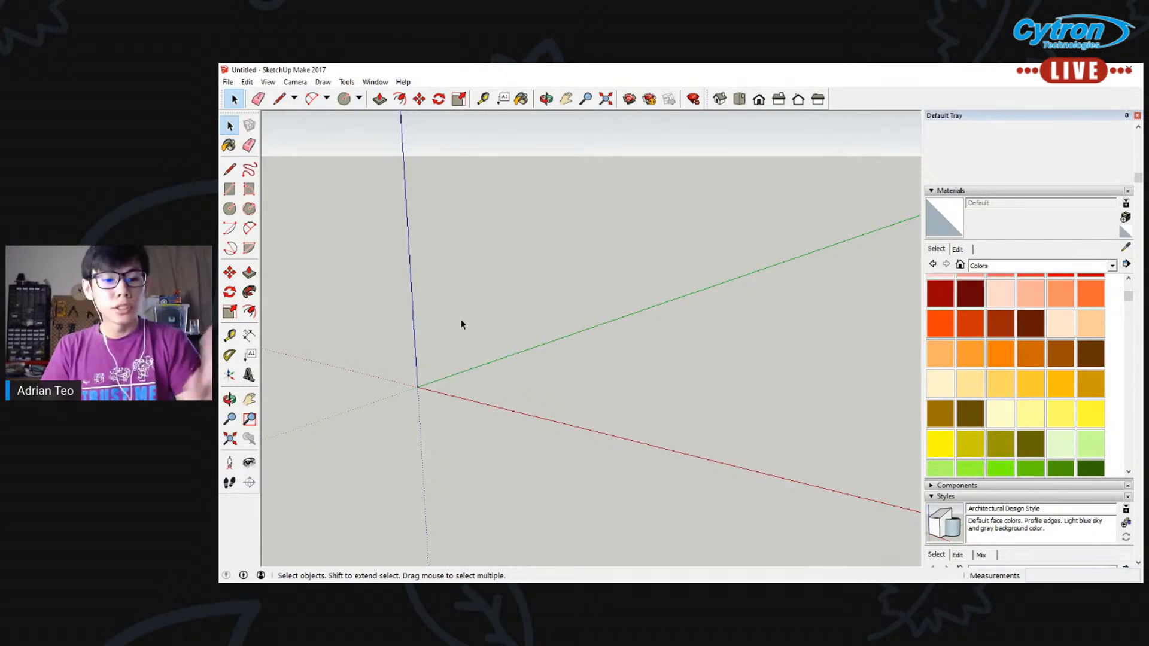
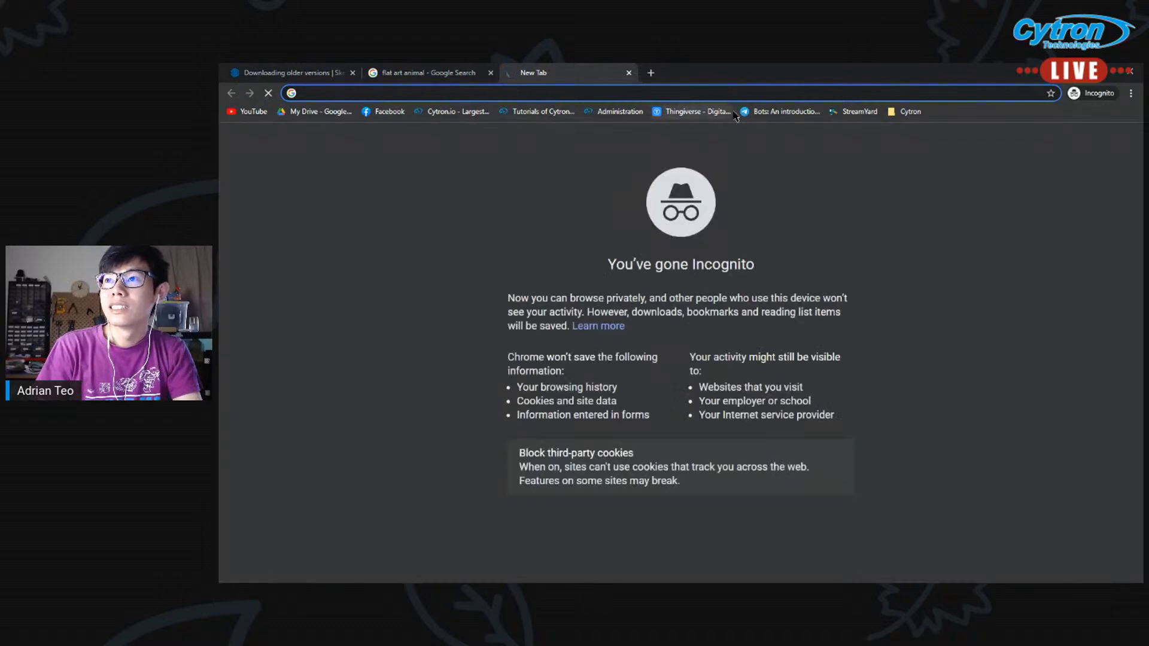
Open Thingiverse in the browser and search it for "2d wall art"
left_click(694, 111)
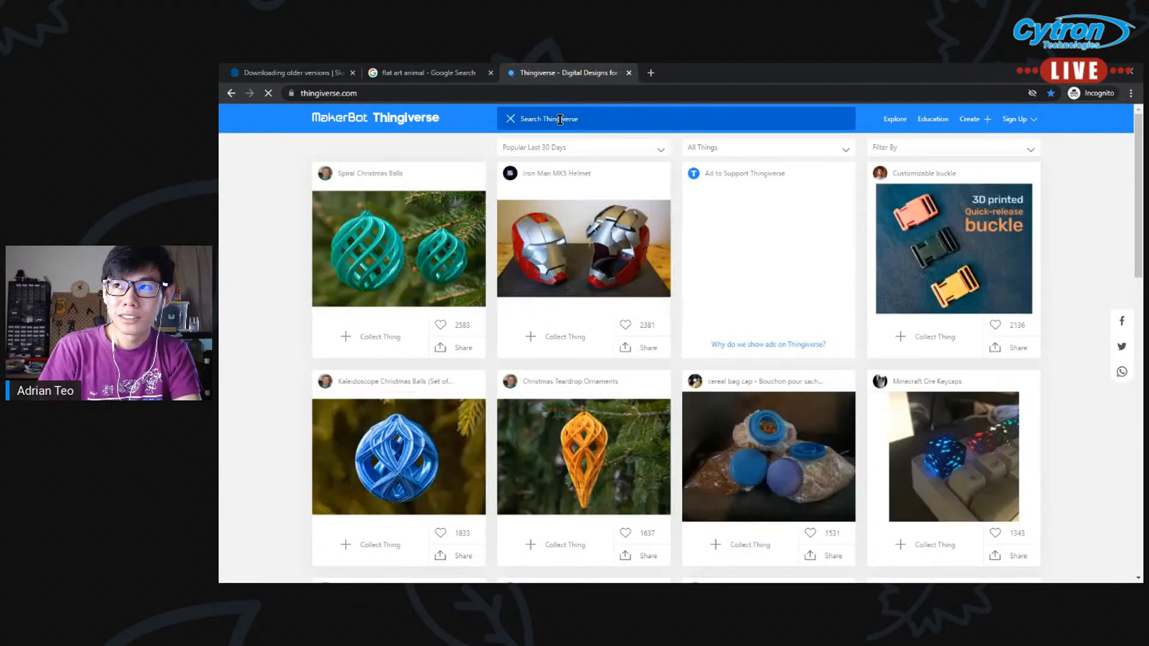
type("art")
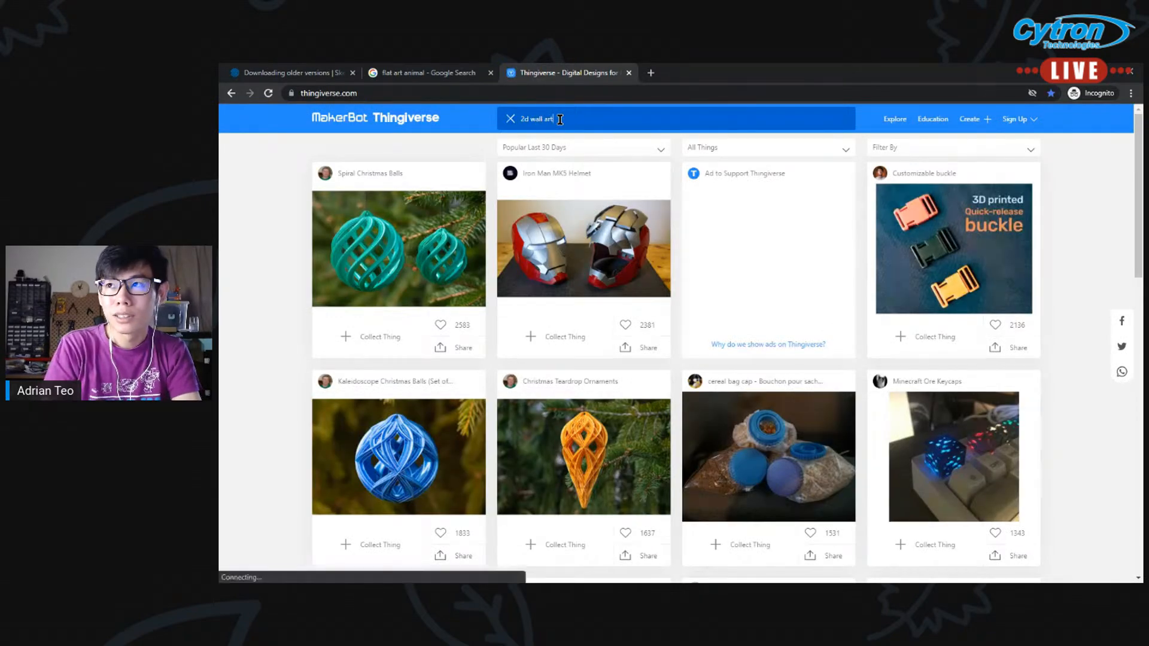
key("Return")
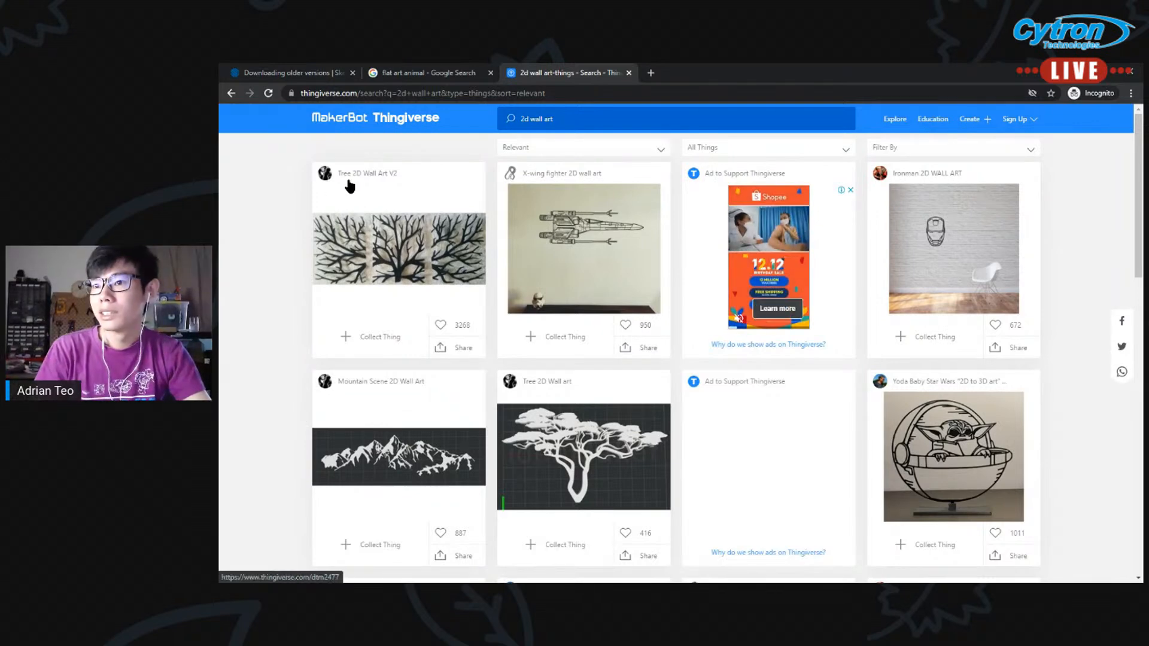
Try to open the Tree 2D Wall Art V2 design from the results in a separate browser tab
middle_click(382, 244)
left_click(704, 72)
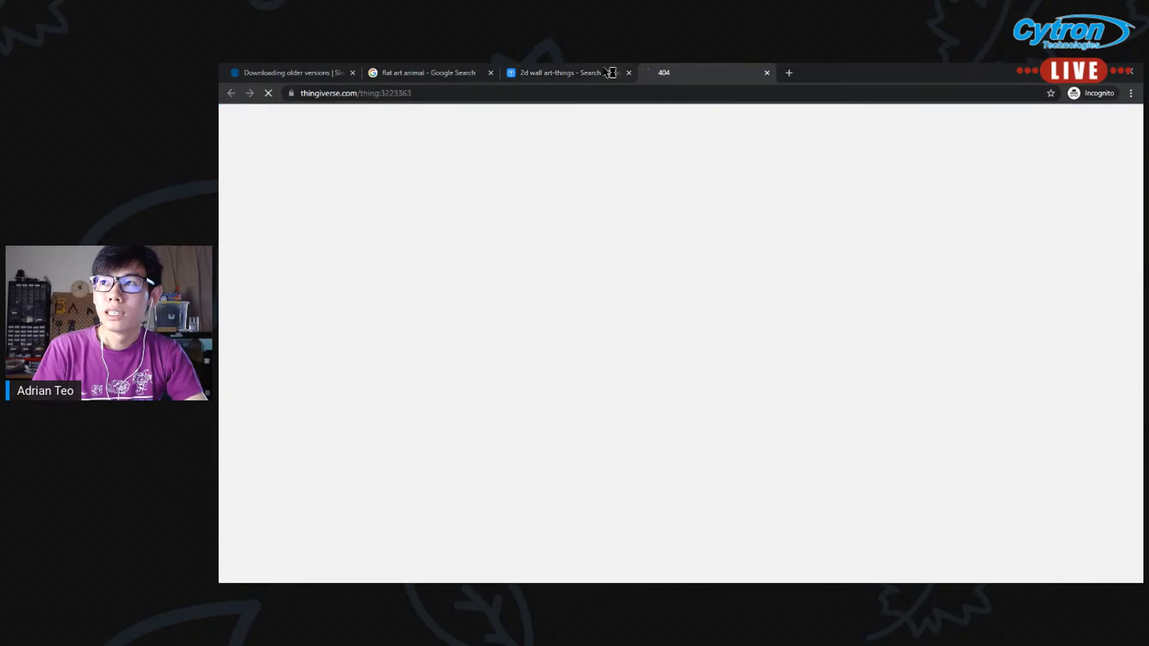
left_click(585, 72)
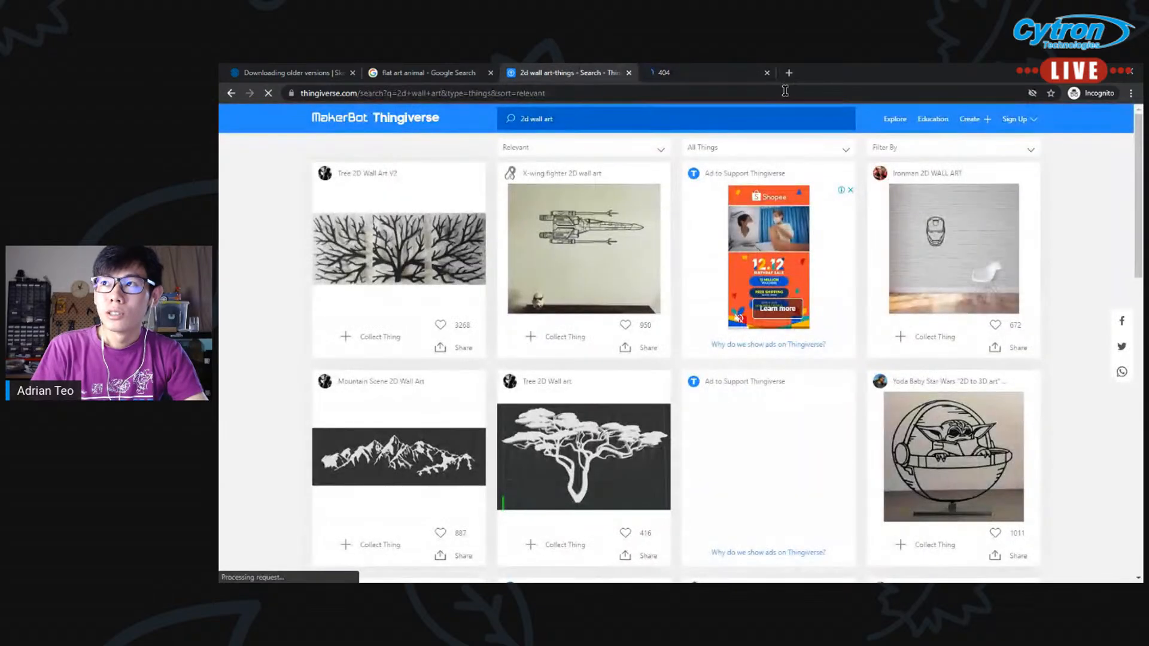
middle_click(713, 72)
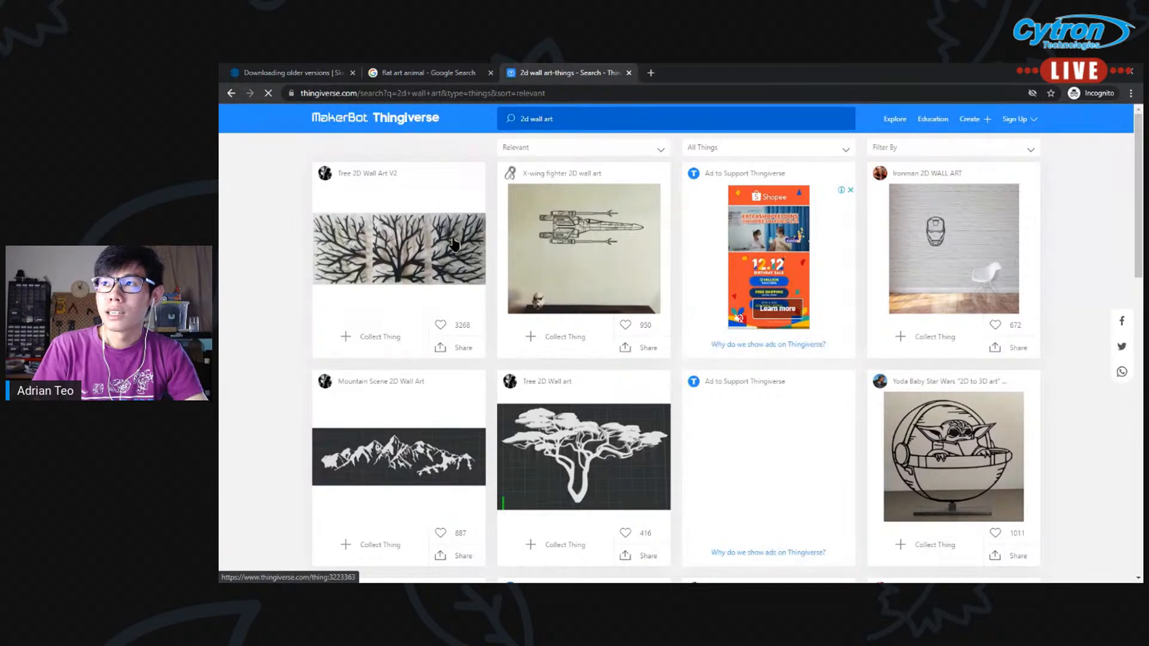
middle_click(455, 245)
Browse the 2d wall art results for example designs, check the Tree 2D Wall Art V2 tab, and close it
scroll(282, 333, "down", 4)
scroll(622, 263, "down", 1)
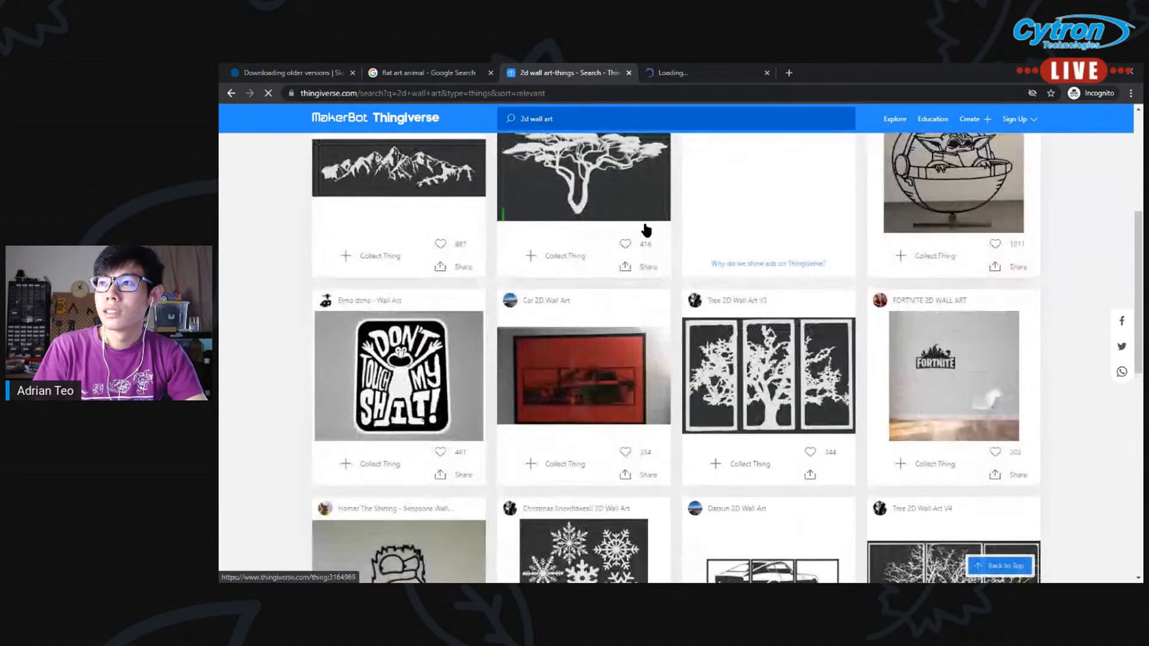
scroll(749, 204, "down", 3)
scroll(530, 414, "down", 4)
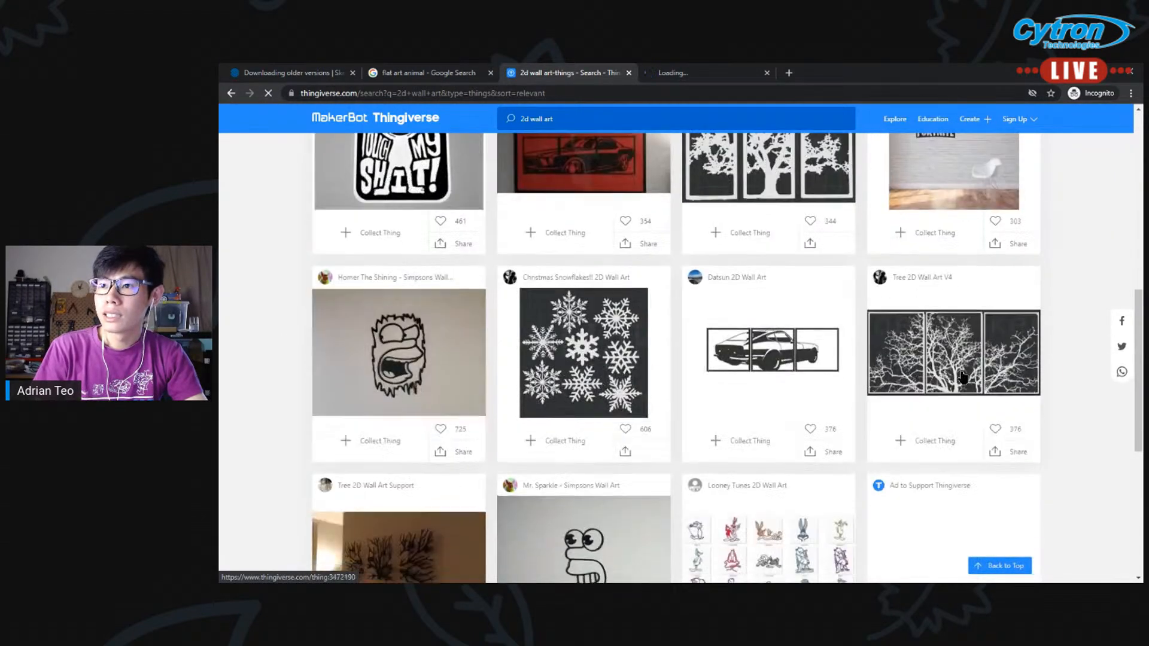
scroll(653, 387, "down", 3)
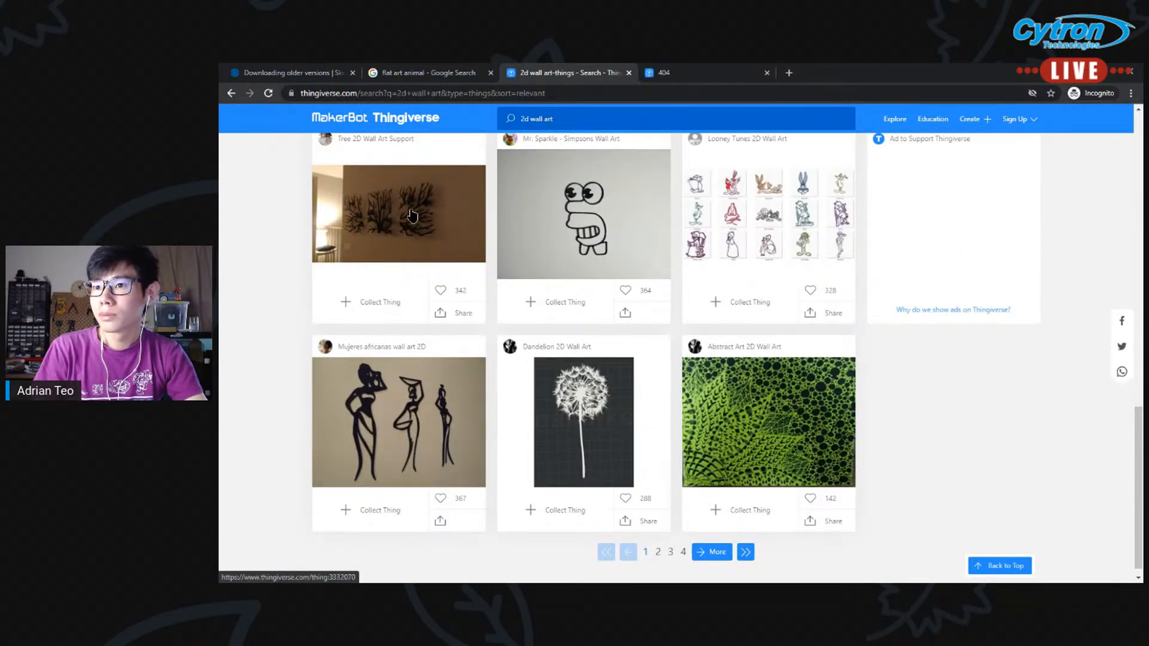
scroll(413, 219, "up", 2)
scroll(443, 269, "up", 6)
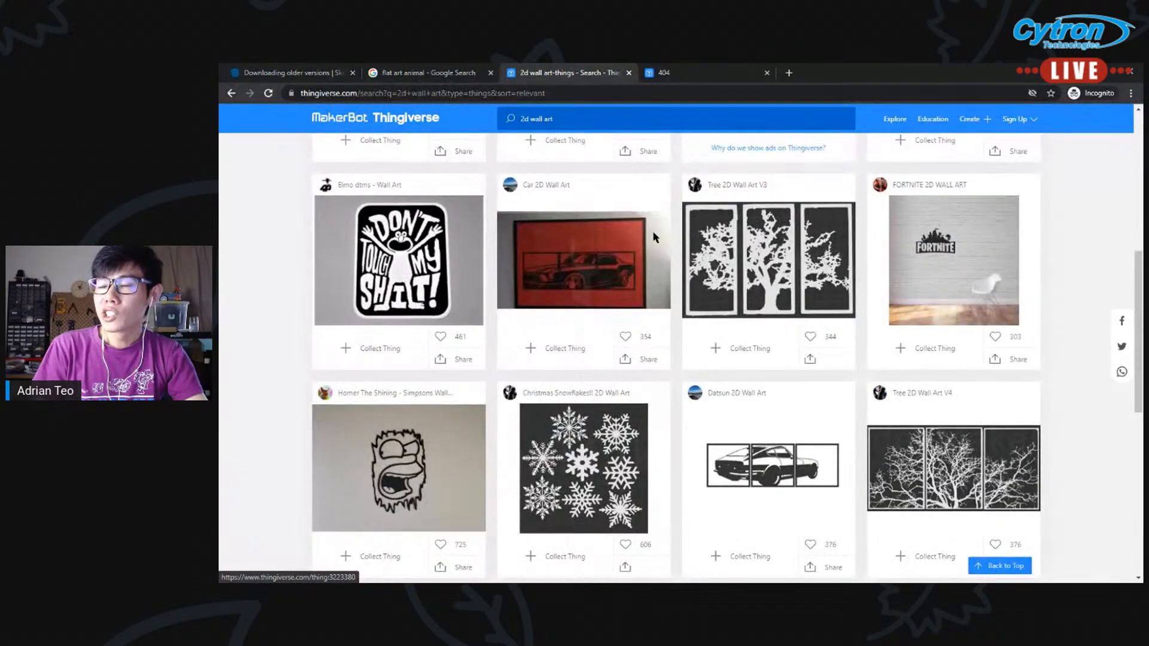
left_click(707, 80)
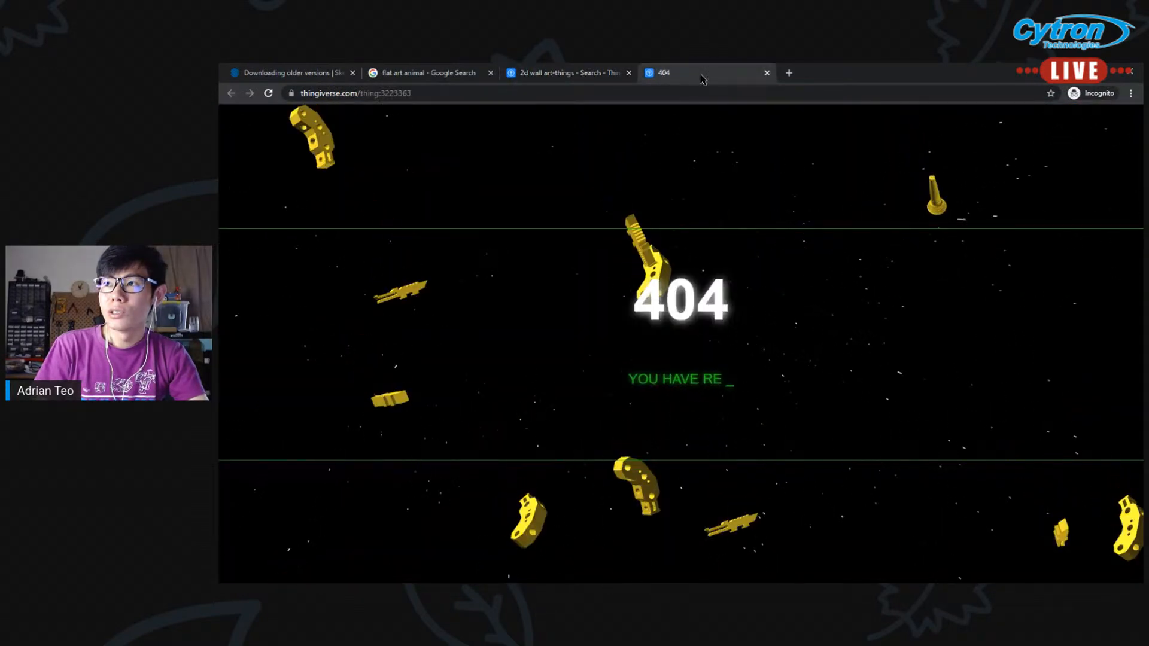
key("ctrl+w")
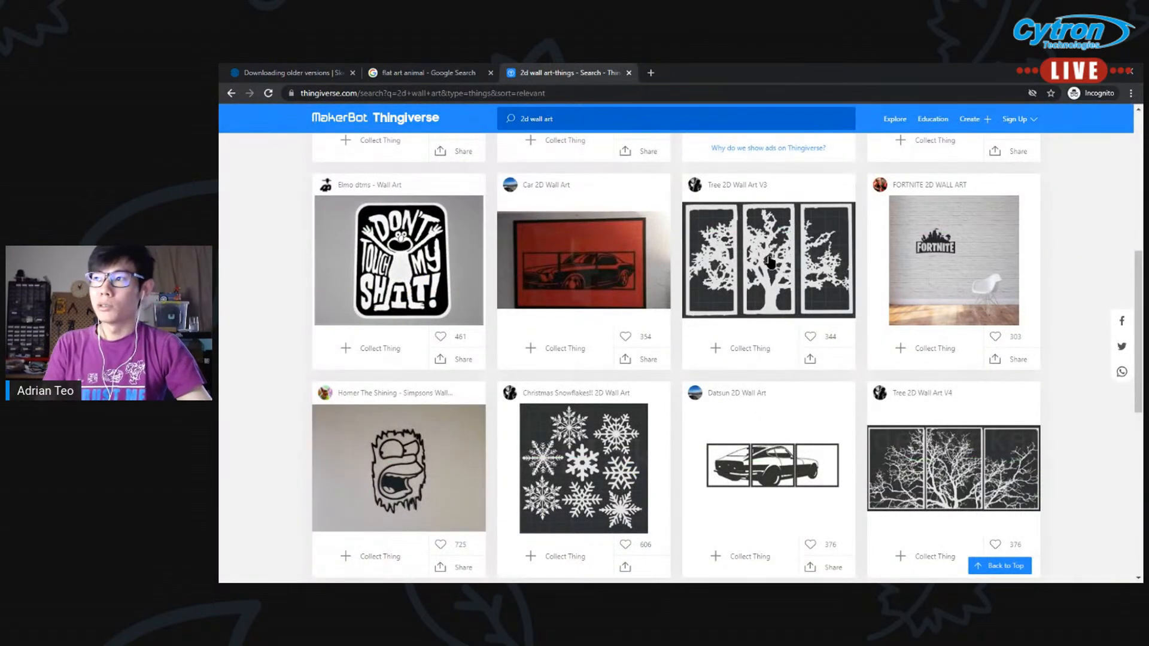
View the Tree 2D Wall Art V4 design in its own tab, close it, and return to the start of the results
middle_click(958, 464)
left_click(681, 74)
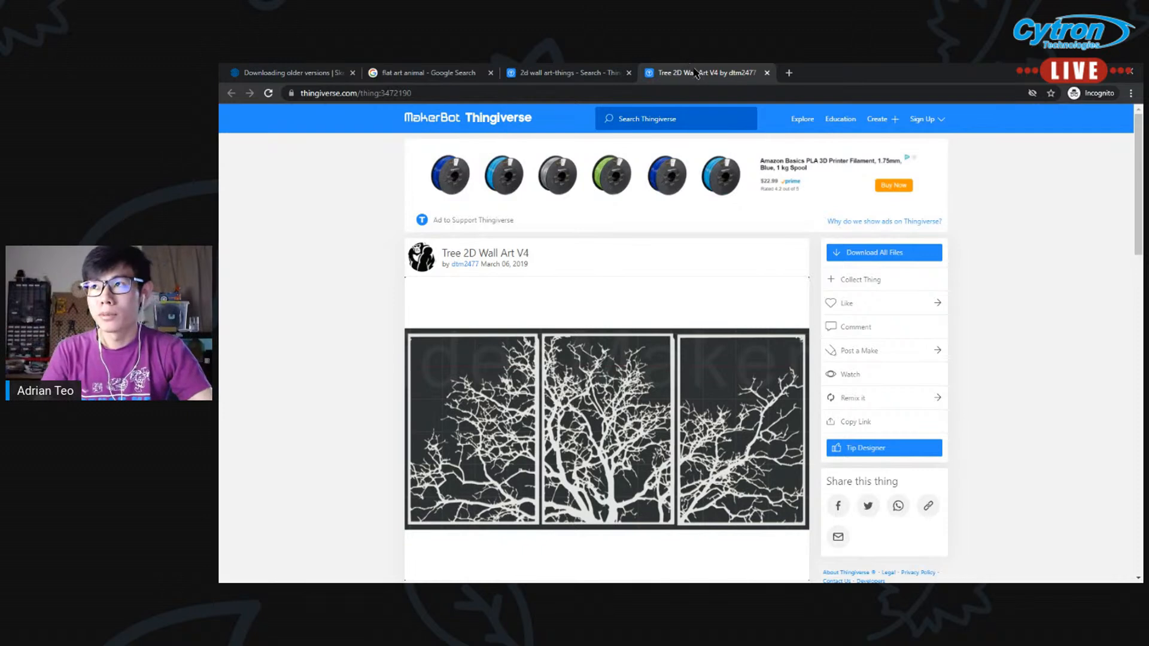
key("ctrl+w")
scroll(220, 382, "up", 7)
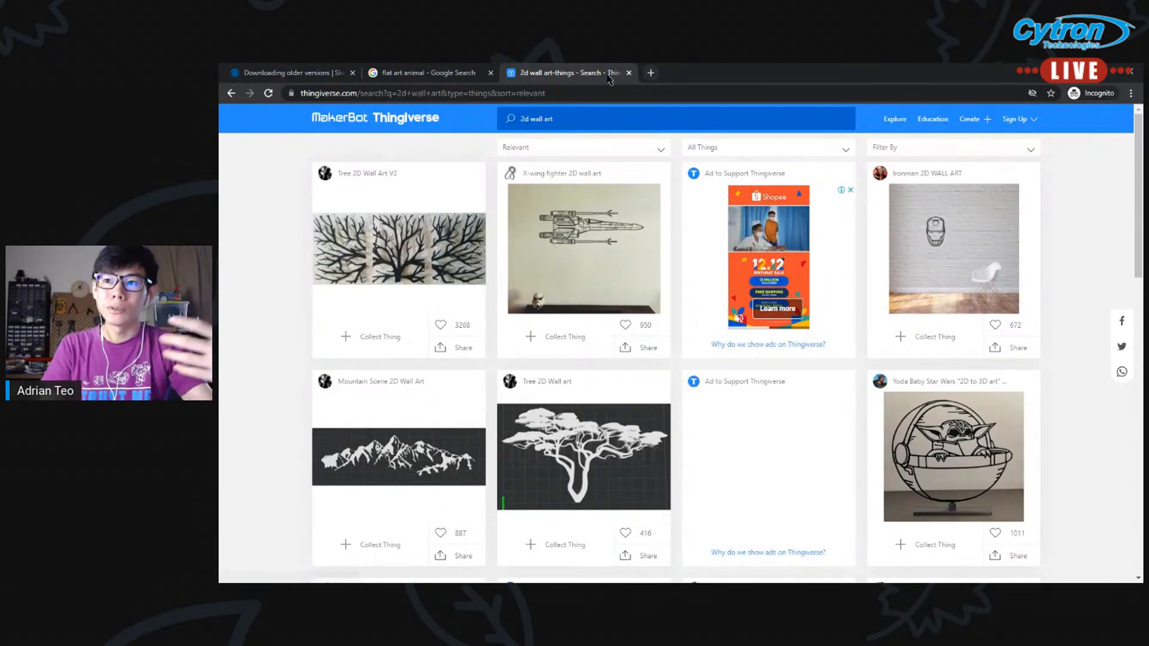
Go past the flat art animal search to the webinar project folder, select the Christmas banner image, and bring the folder window over the SketchUp model
left_click(441, 75)
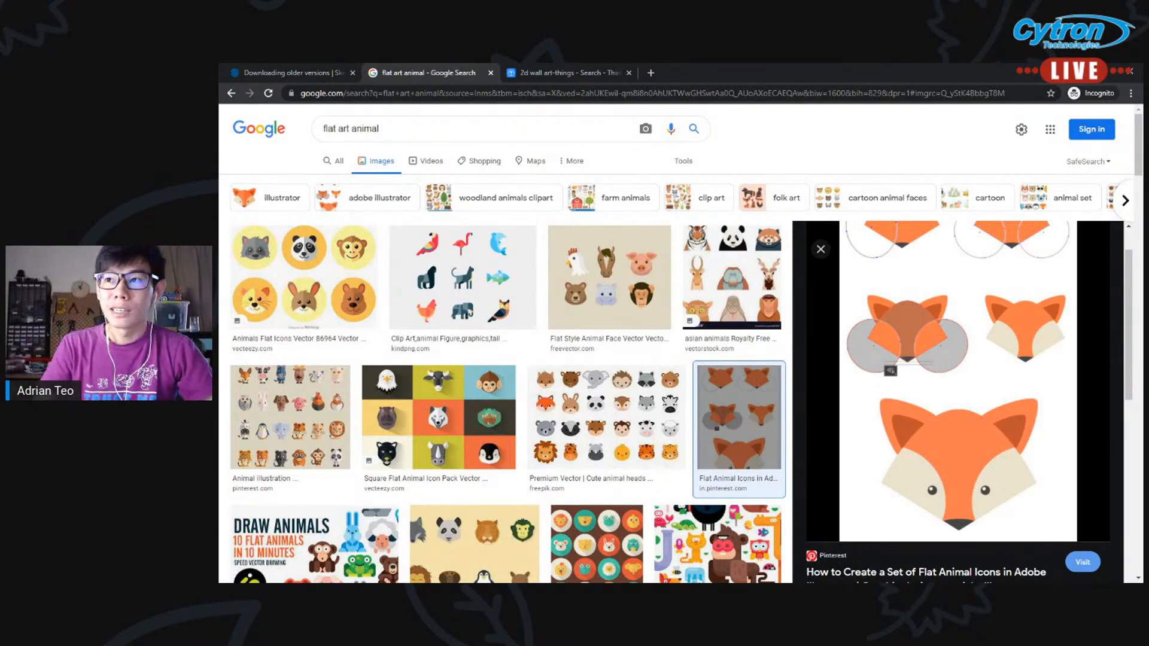
left_click(405, 129)
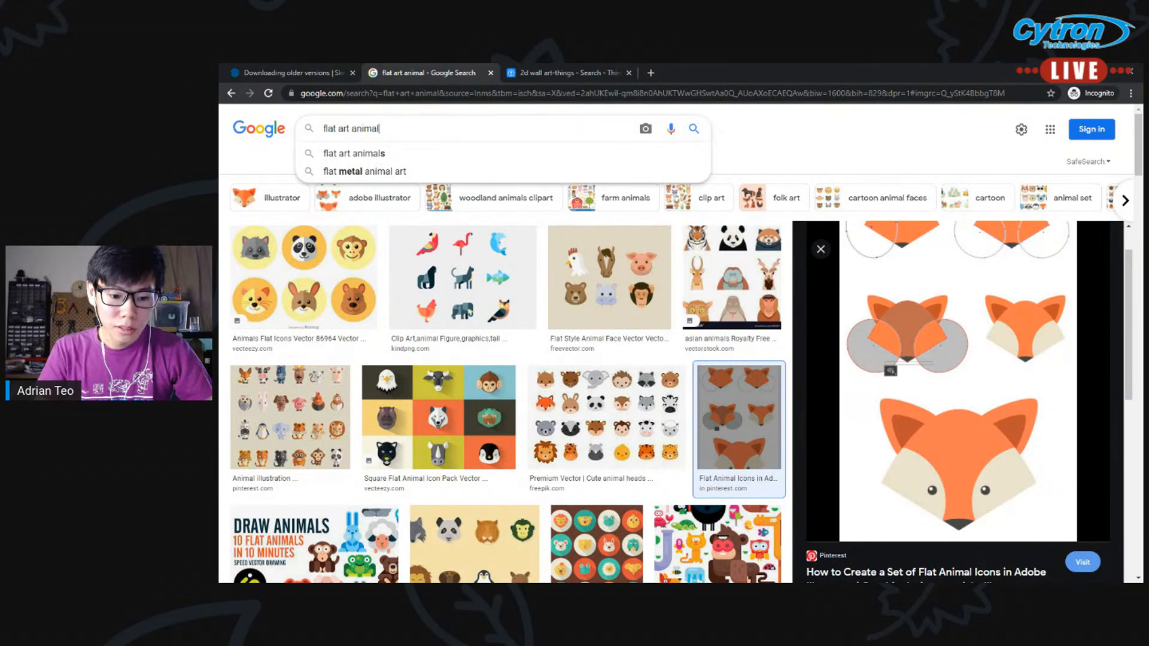
key("alt+Tab")
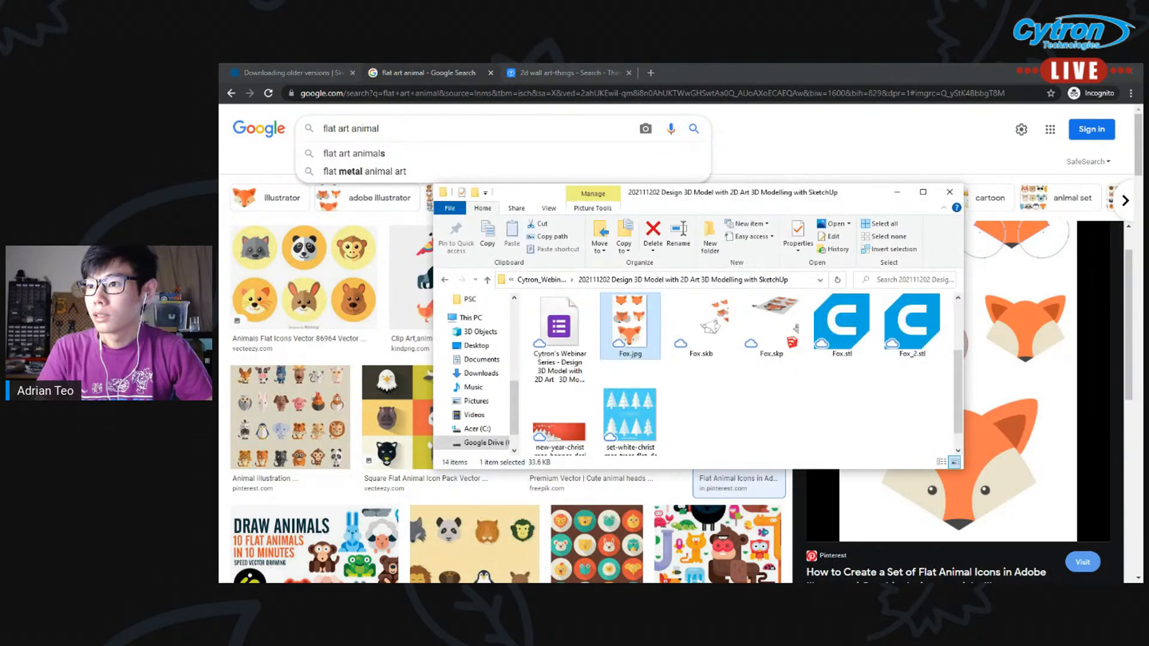
left_click(571, 427)
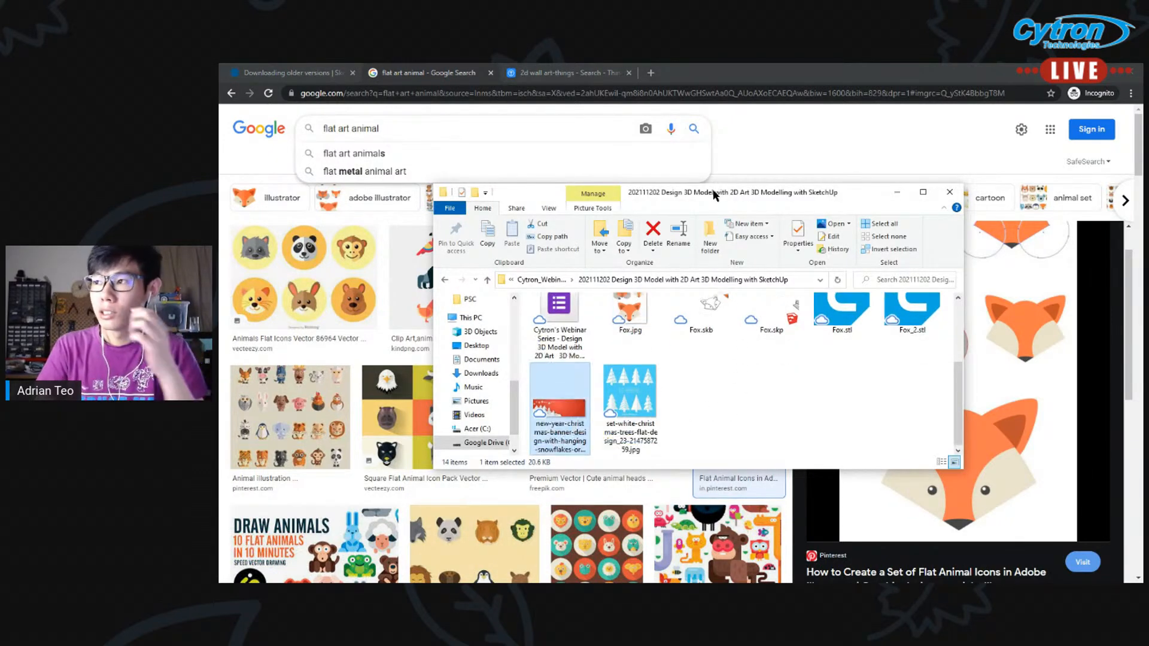
left_click_drag(796, 198, 731, 206)
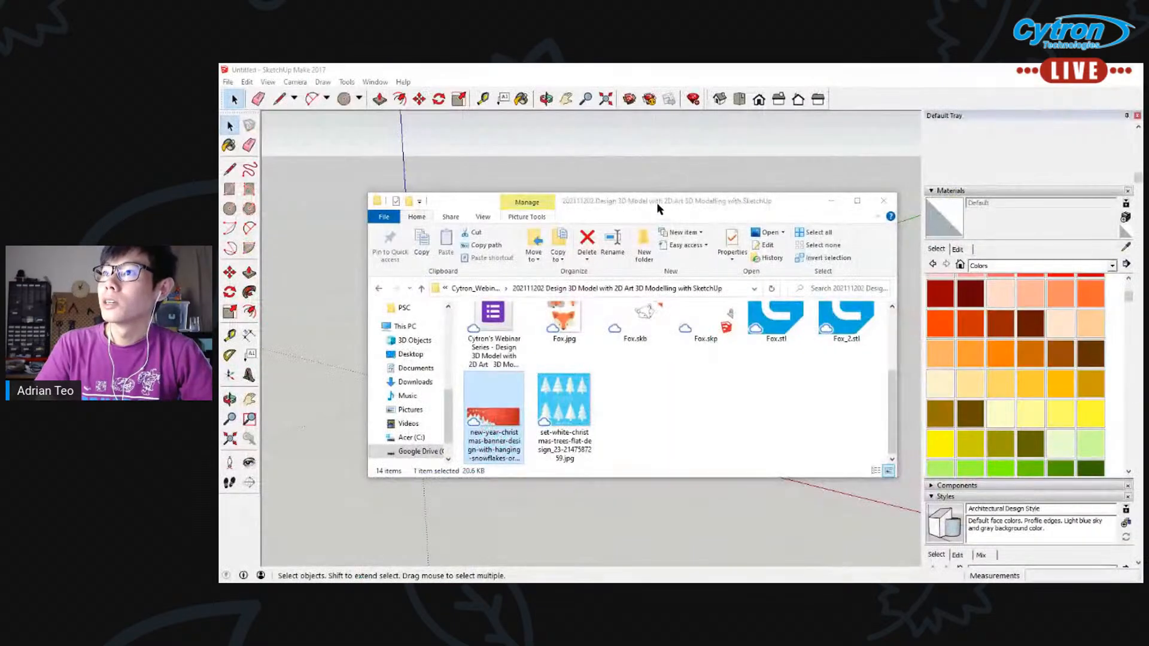
left_click_drag(656, 202, 851, 183)
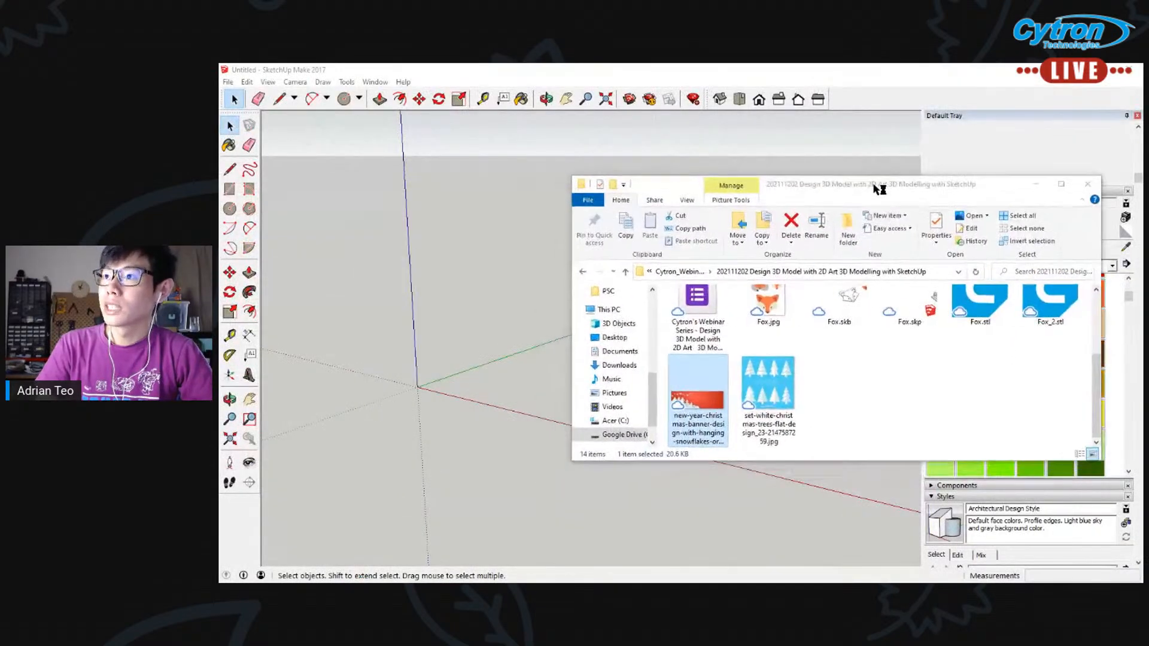
Try to bring the Christmas banner image into the empty model, and close the Default Tray to widen the drawing area
left_click_drag(699, 399, 481, 362)
left_click_drag(462, 317, 709, 399)
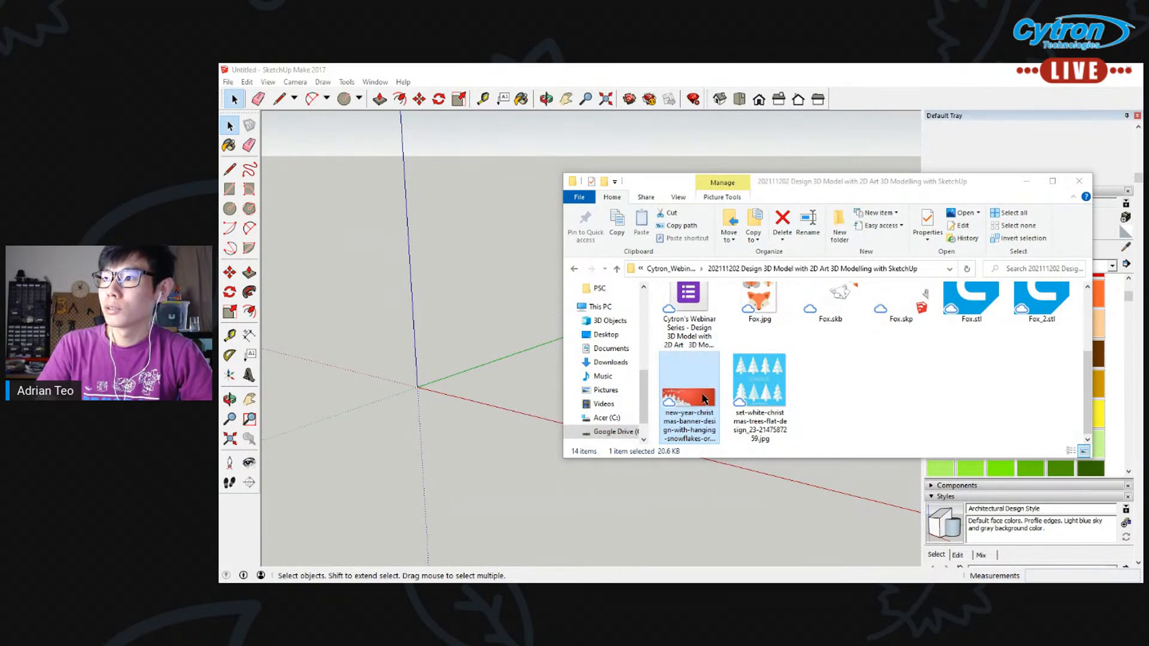
left_click_drag(802, 180, 457, 178)
left_click(1138, 115)
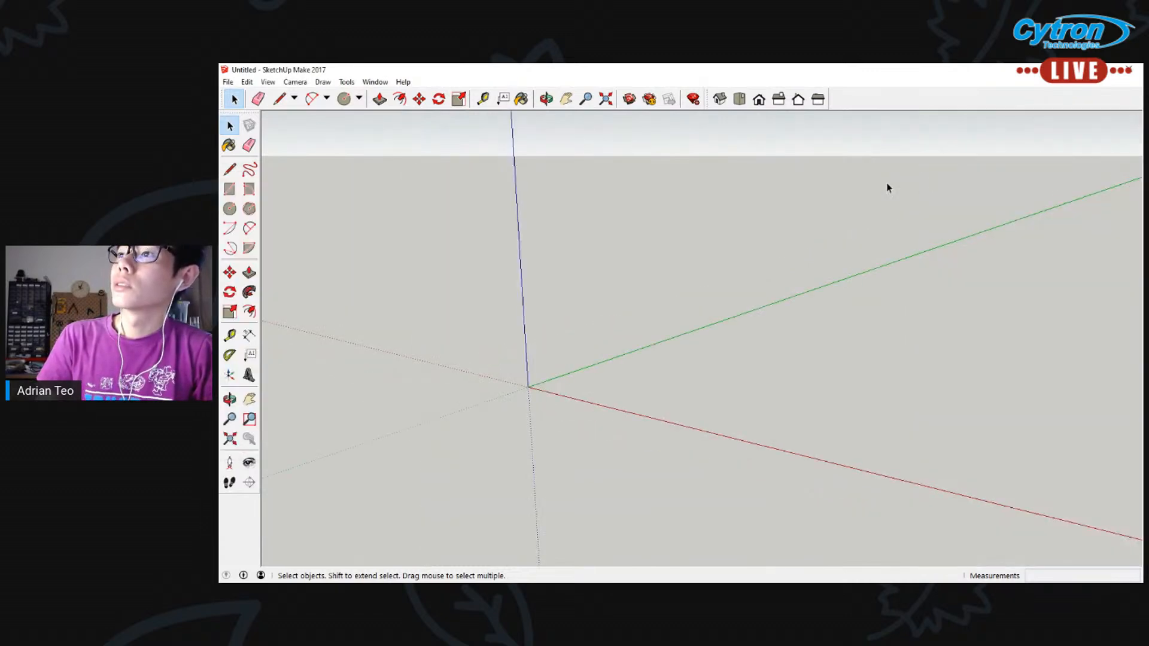
Place the Christmas banner image from the project folder on the ground plane beside the origin, and scale it up
key("alt+Tab")
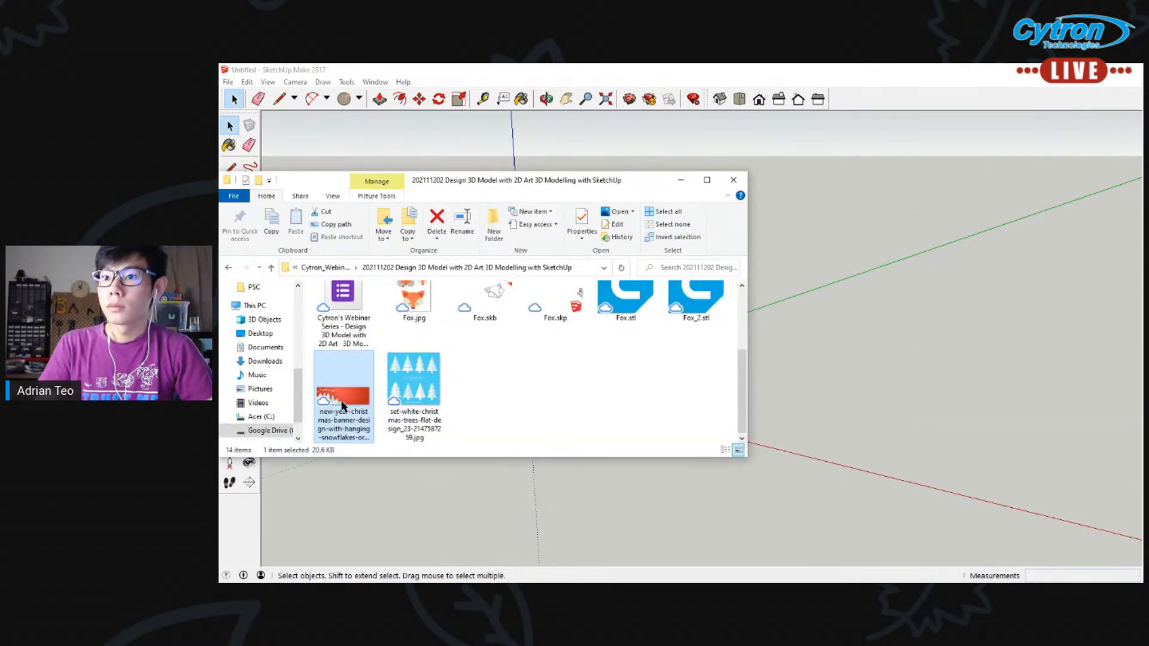
left_click_drag(568, 183, 338, 580)
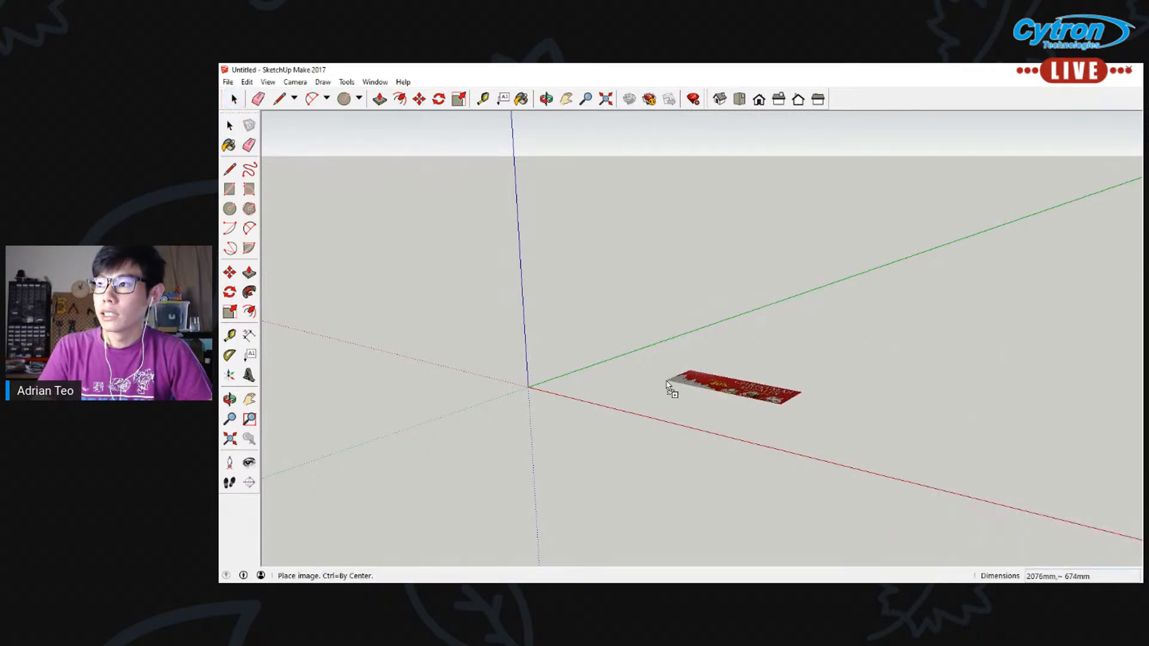
key("Escape")
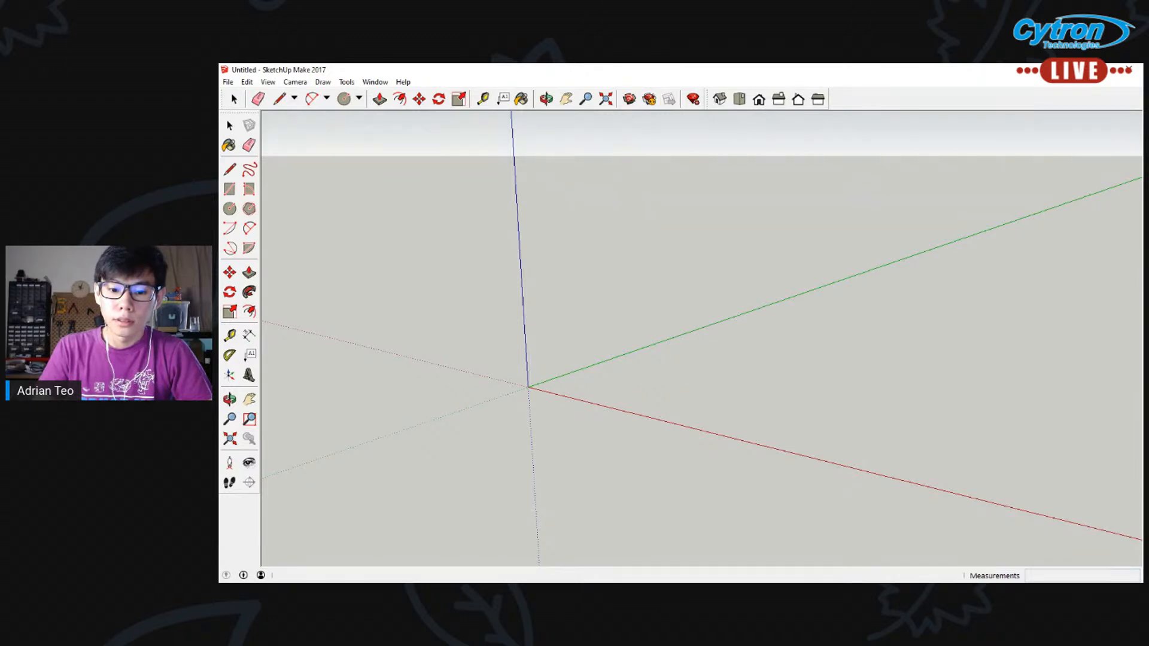
left_click_drag(838, 511, 625, 392)
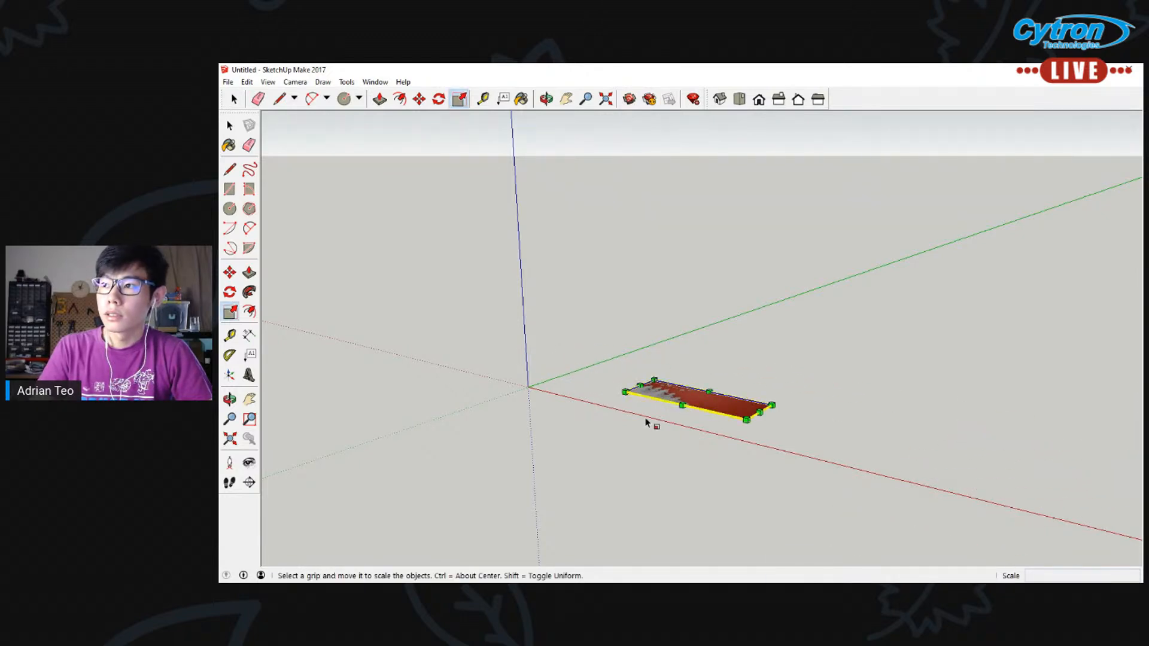
left_click_drag(780, 403, 1074, 386)
left_click(234, 99)
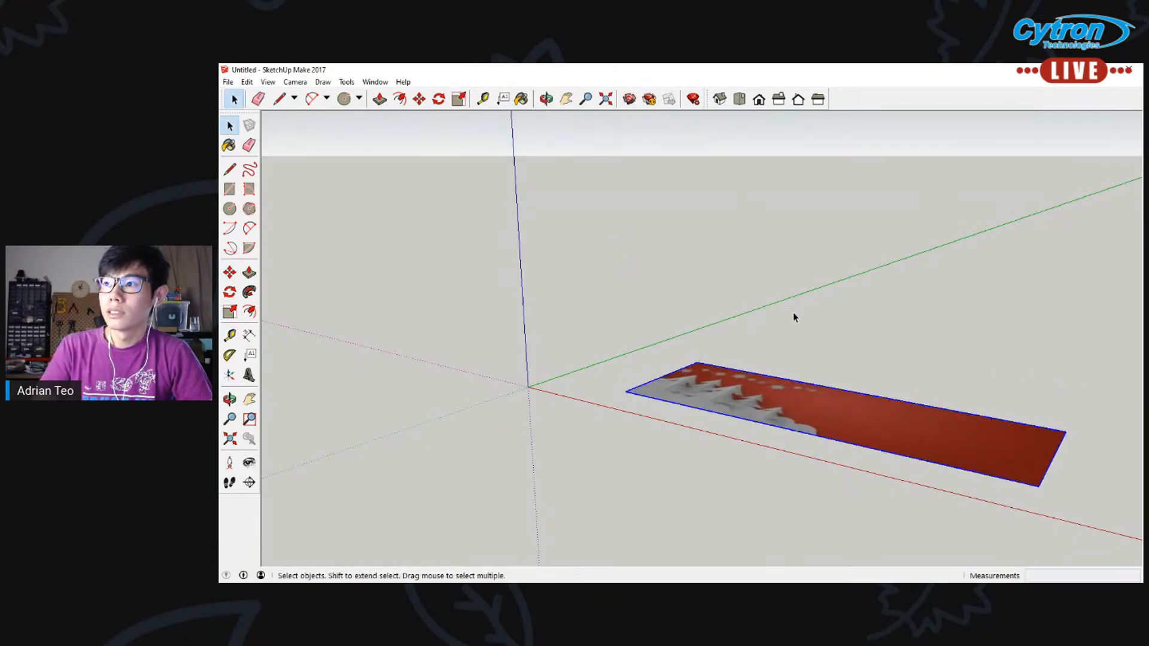
left_click(675, 344)
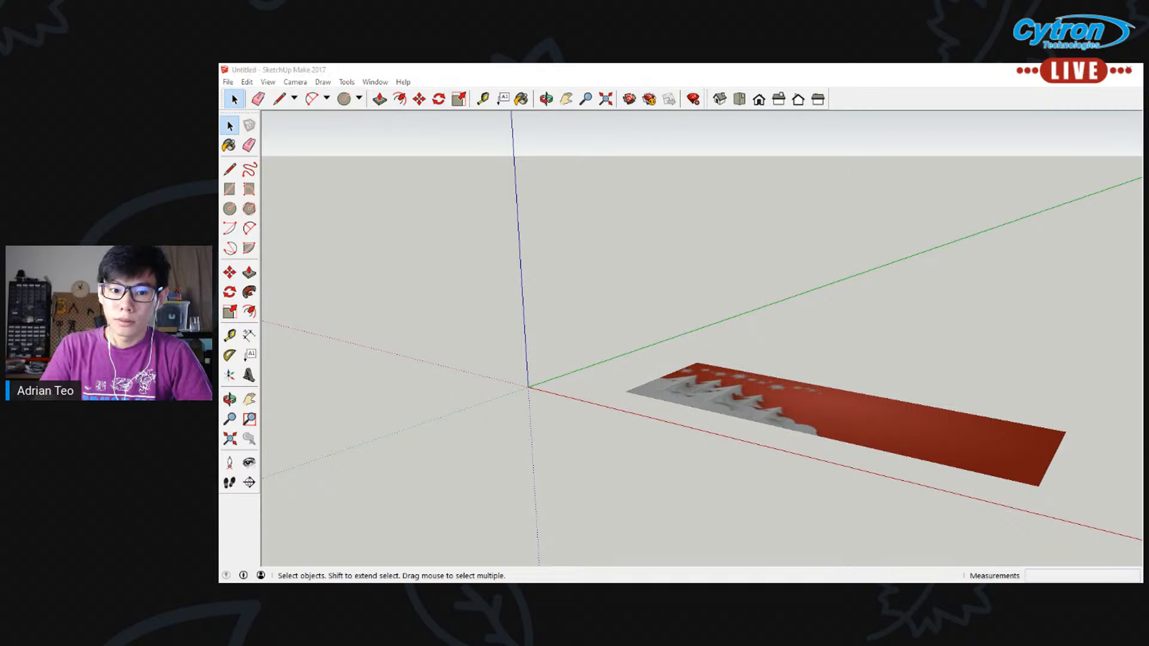
Examine the banner image's white trees and snow mounds up close from a near-overhead angle
middle_click_drag(948, 312, 862, 390)
left_click(566, 98)
left_click_drag(748, 237, 570, 254)
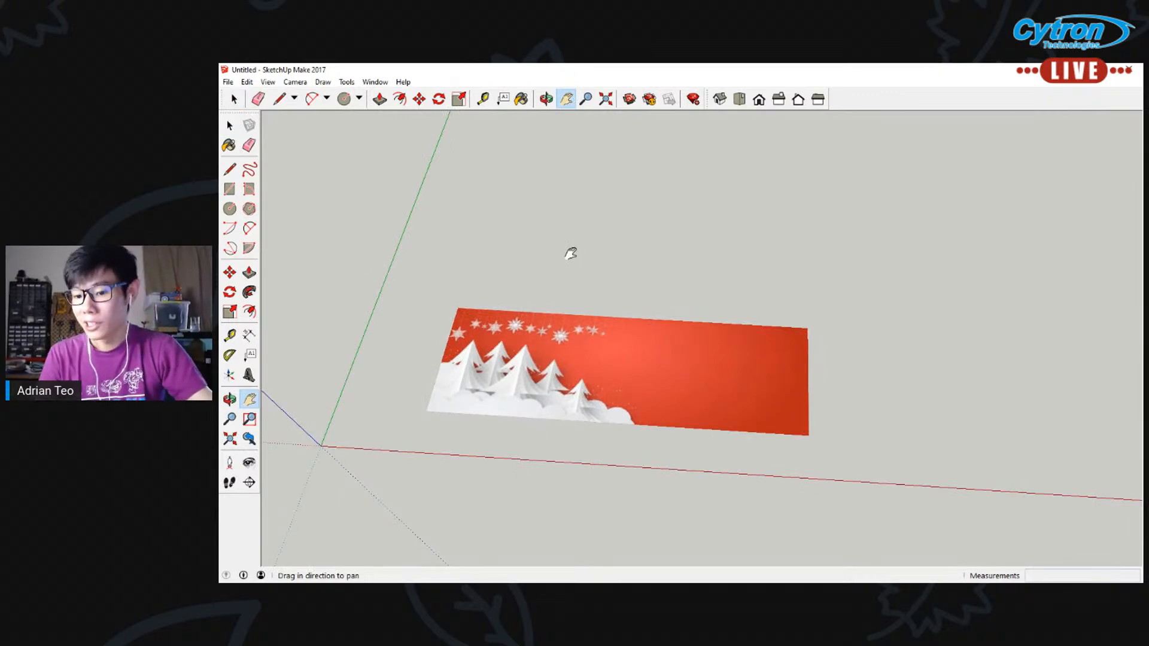
scroll(541, 310, "up", 4)
left_click_drag(697, 253, 725, 203)
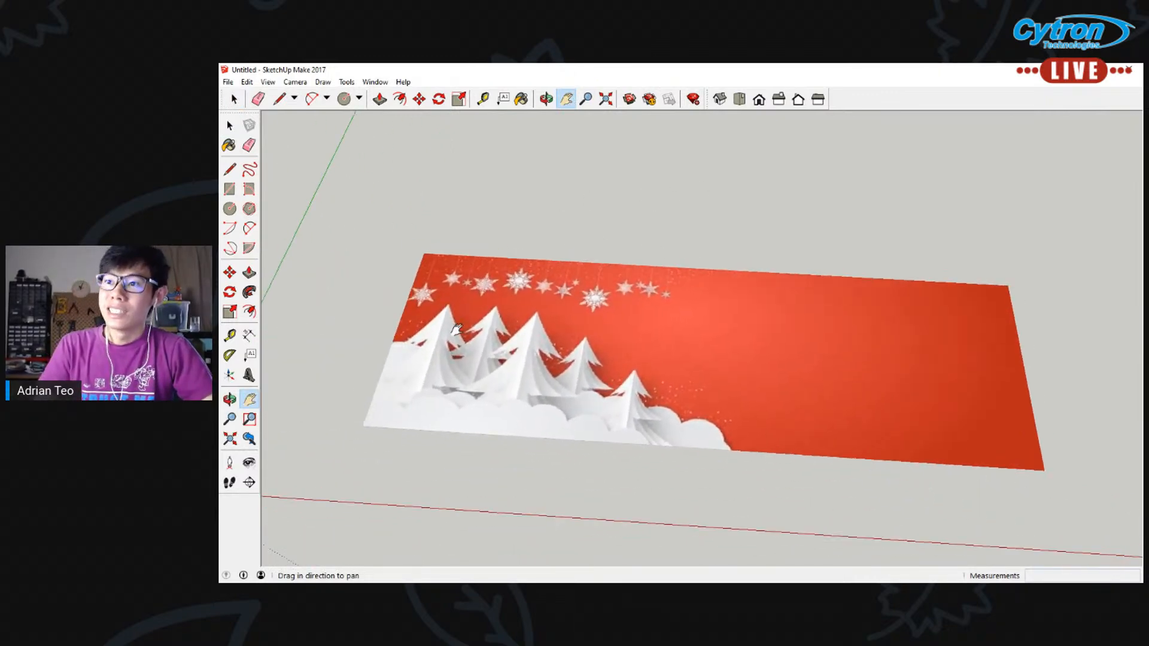
middle_click_drag(485, 317, 495, 437)
scroll(479, 442, "up", 3)
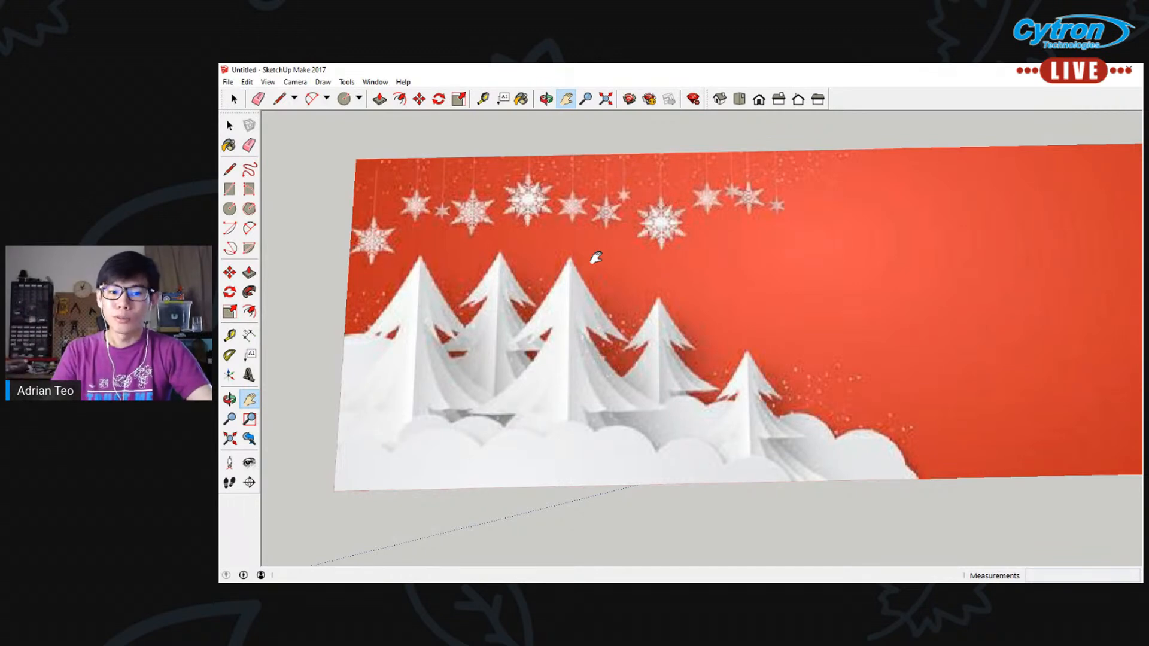
middle_click_drag(647, 292, 584, 187)
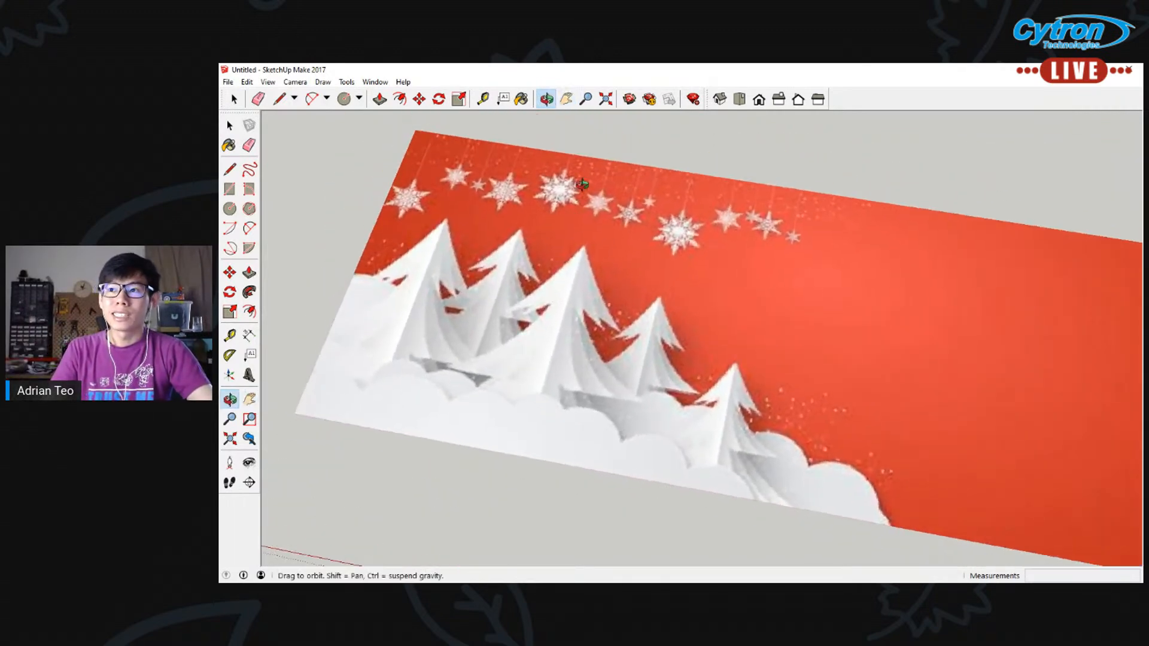
middle_click_drag(559, 354, 601, 326)
scroll(472, 411, "up", 2)
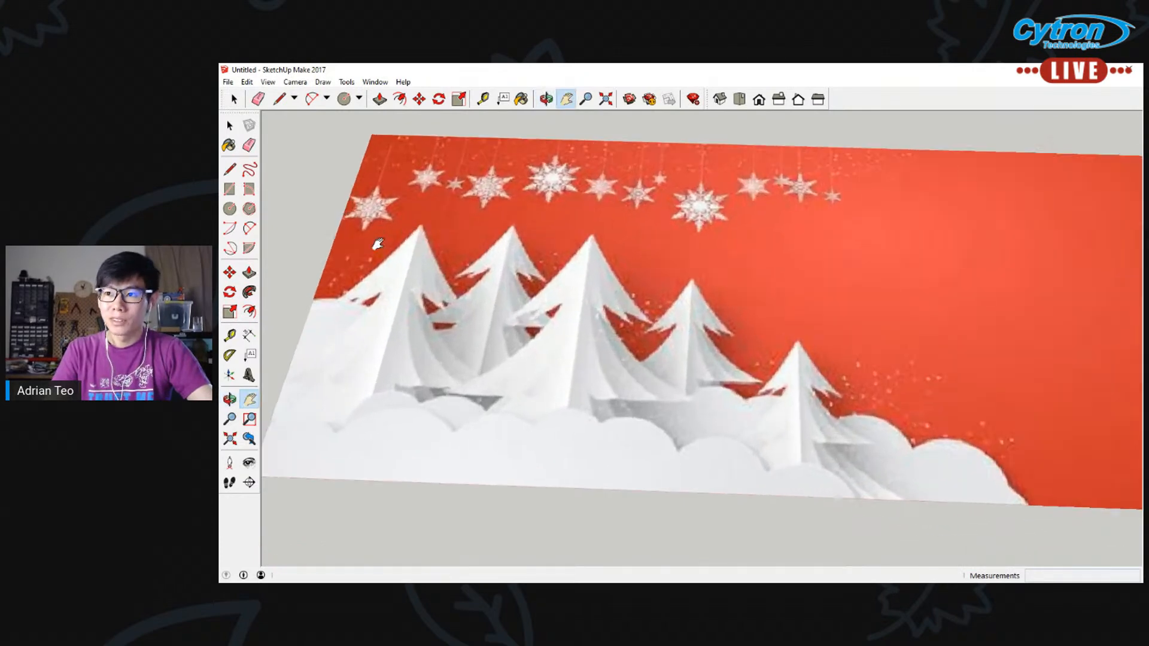
mouse_move(378, 243)
middle_mouse_down()
mouse_move(457, 233)
mouse_move(389, 226)
middle_mouse_up()
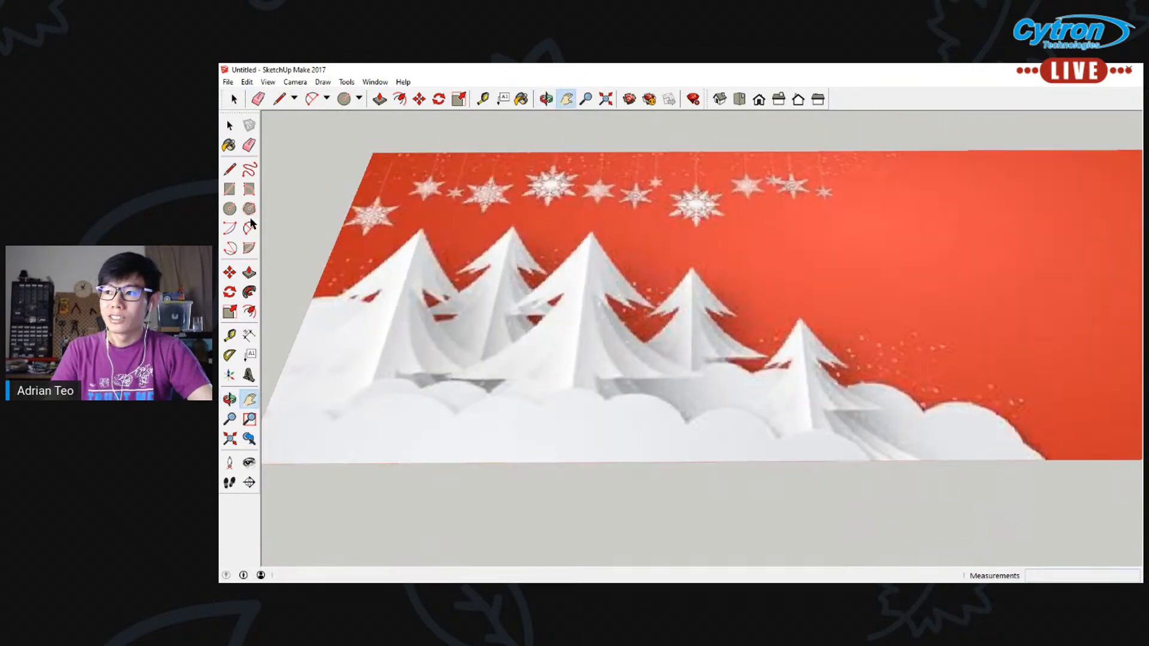
Draw a line along the bottom of the front snow to the image's corner and about 207 mm up its side edge
left_click(229, 170)
scroll(518, 302, "down", 1)
left_click(293, 433)
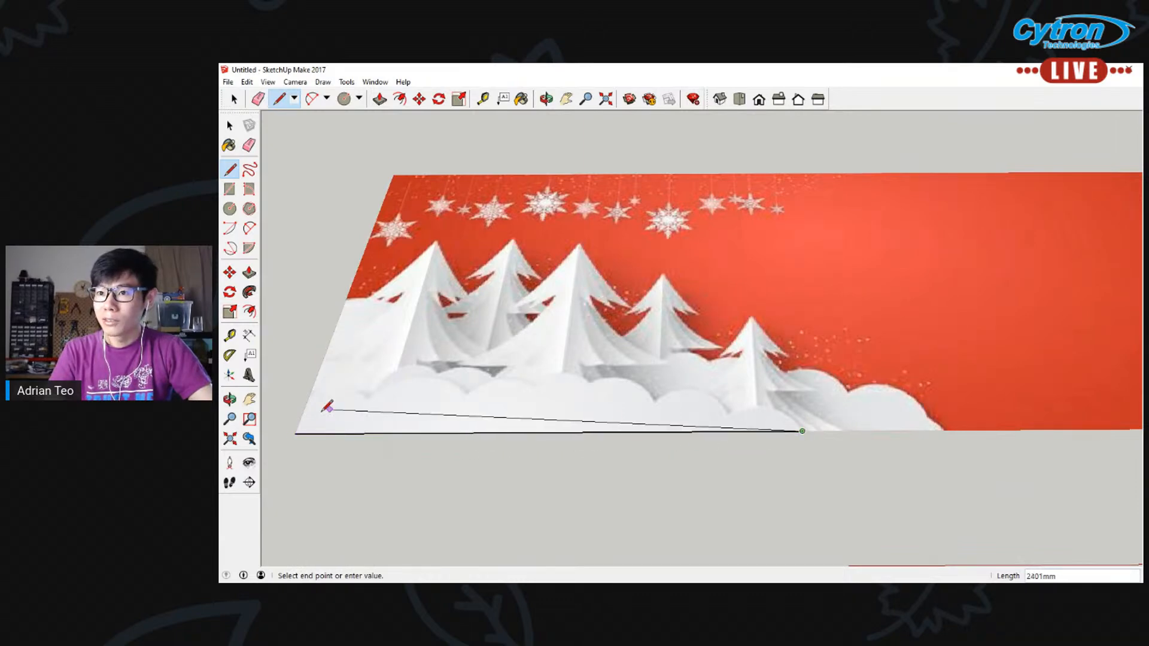
left_click(294, 433)
left_click(294, 434)
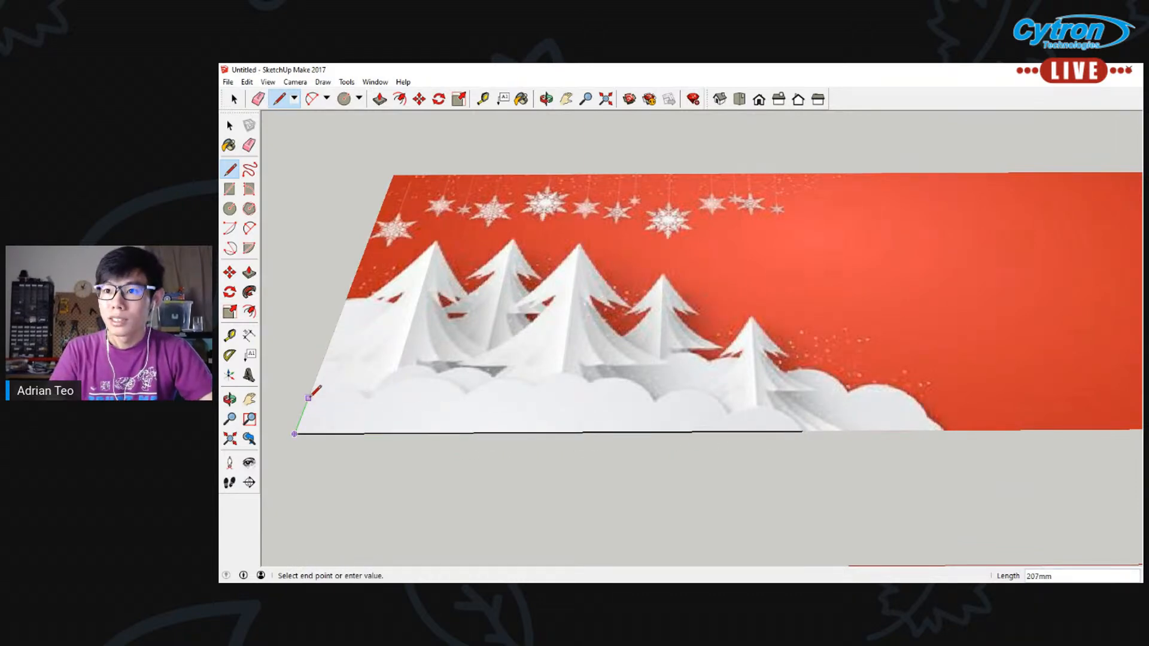
Trace the first two front snow mounds with arcs from the side edge line, bulging about 71 mm and 130 mm
left_click(249, 228)
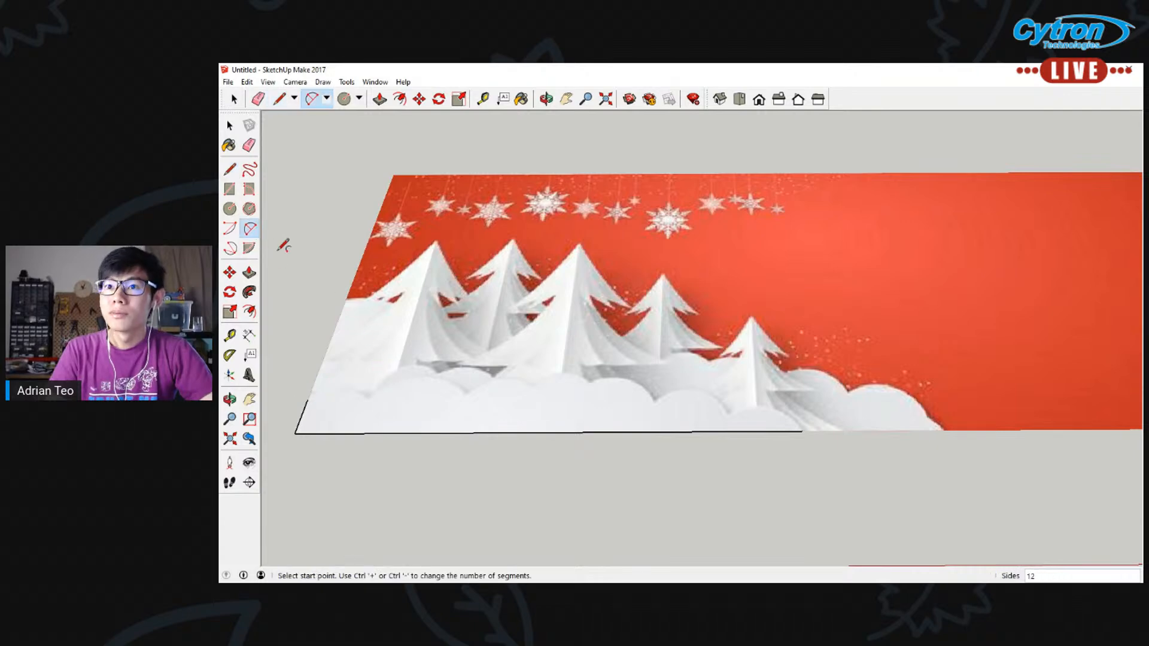
scroll(407, 342, "up", 4)
scroll(407, 341, "down", 1)
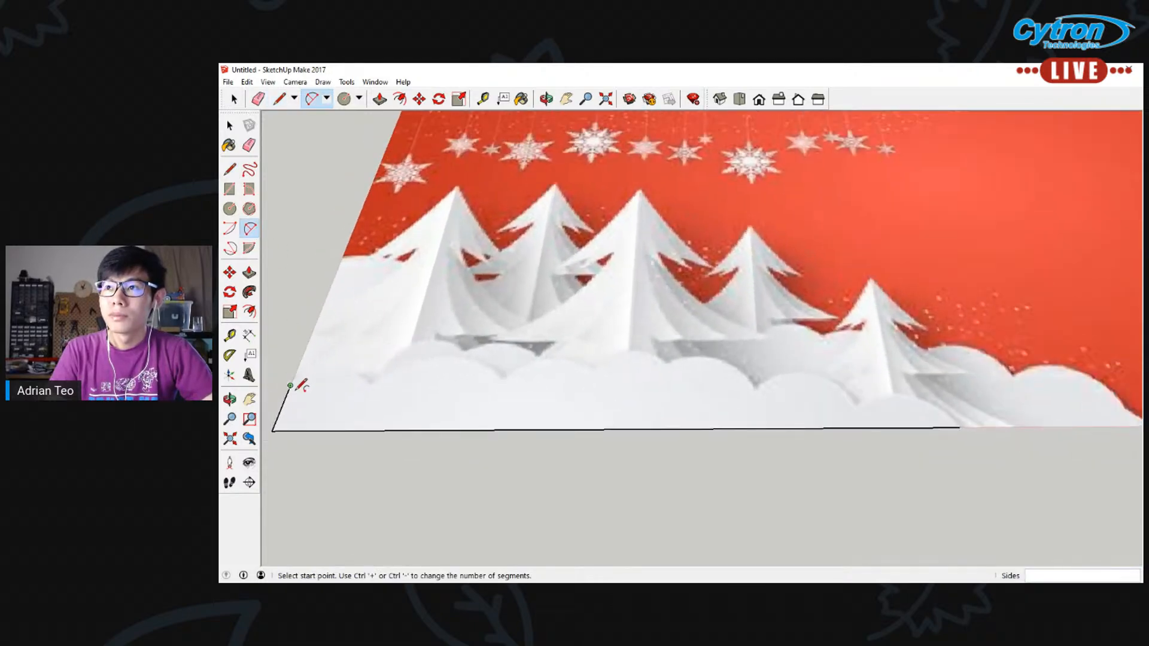
left_click(290, 385)
left_click(369, 385)
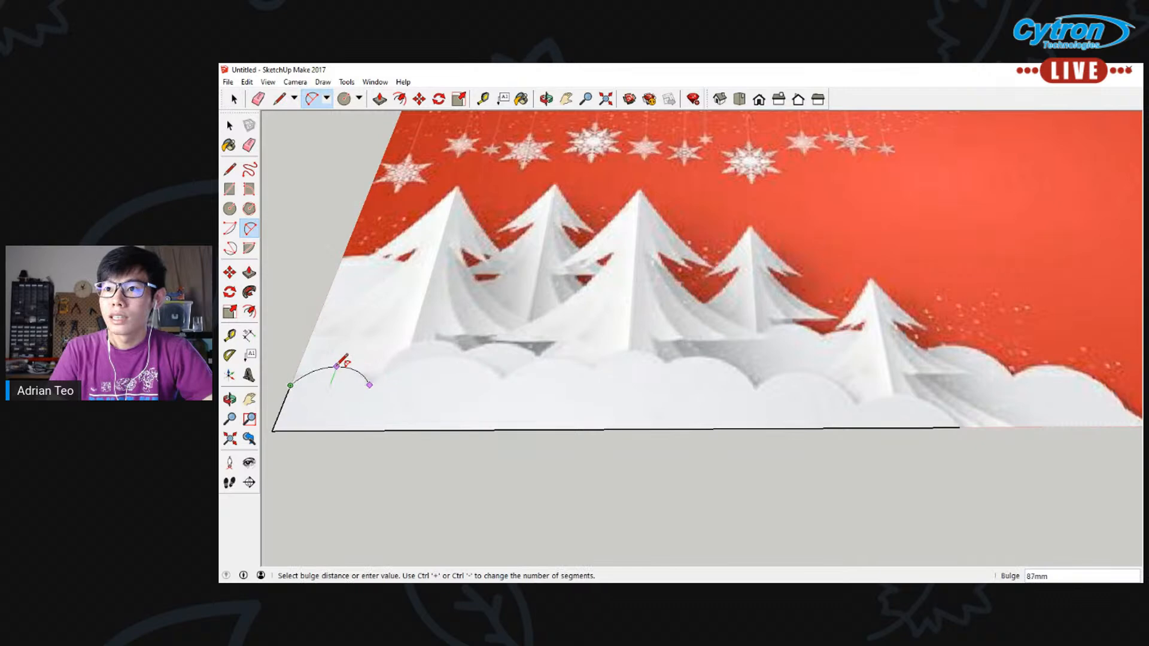
left_click(334, 371)
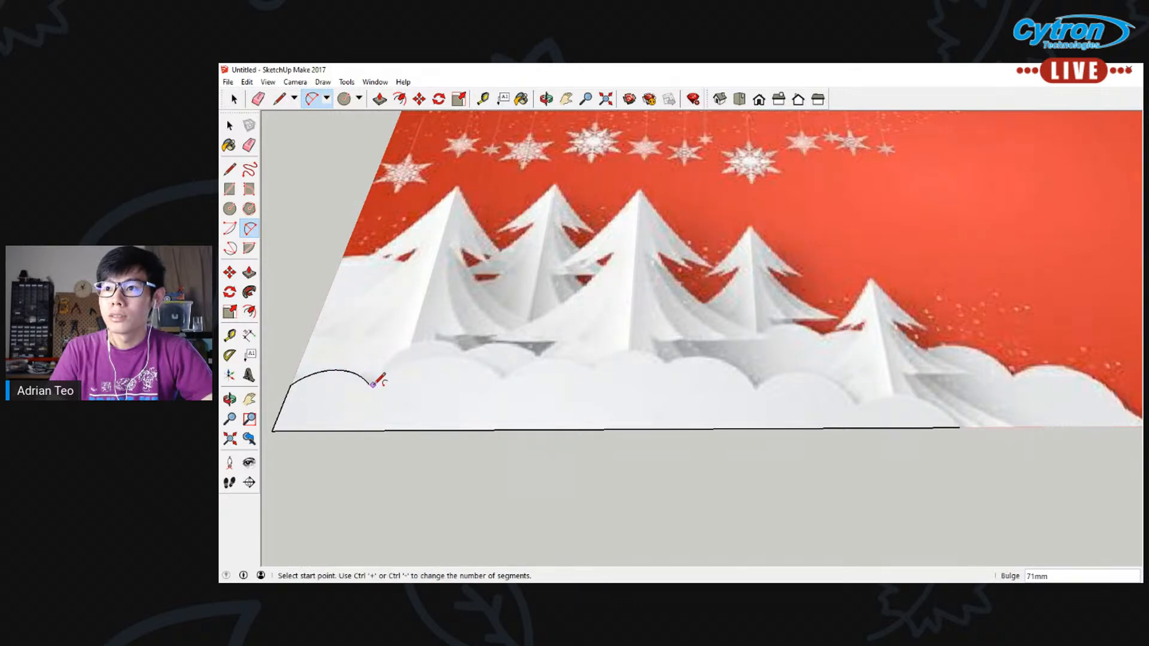
left_click(369, 385)
left_click(500, 383)
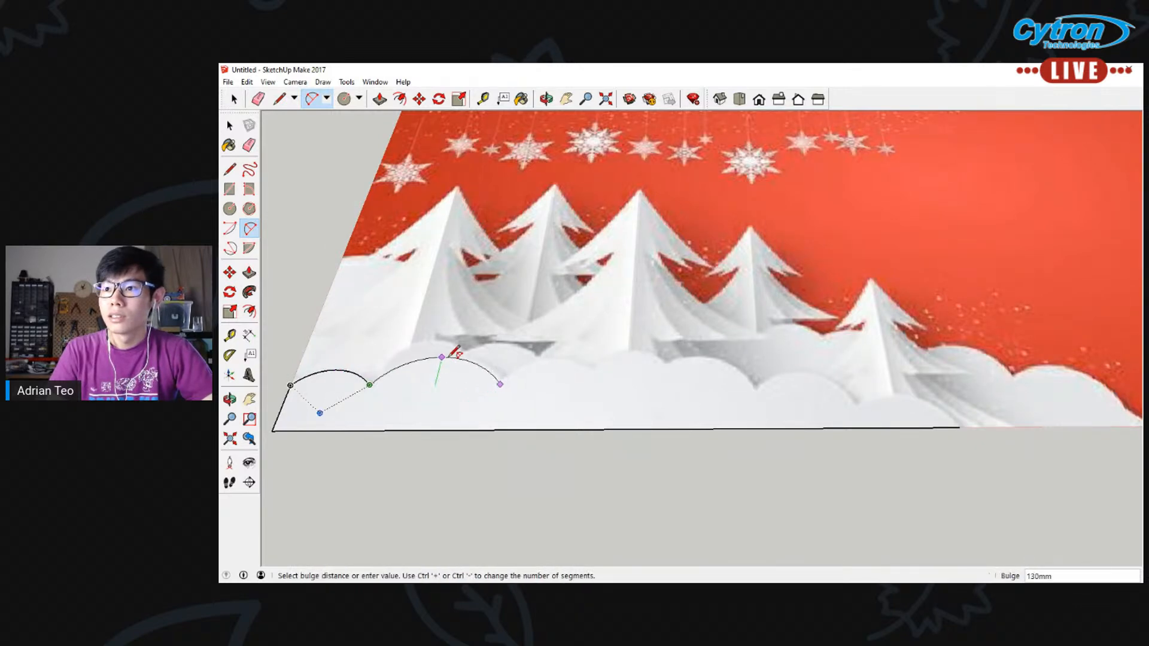
left_click(446, 357)
Continue the snow outline with arcs over the third, fourth and fifth mounds, the third bulging about 123 mm and the fourth about 85 mm
left_click(499, 384)
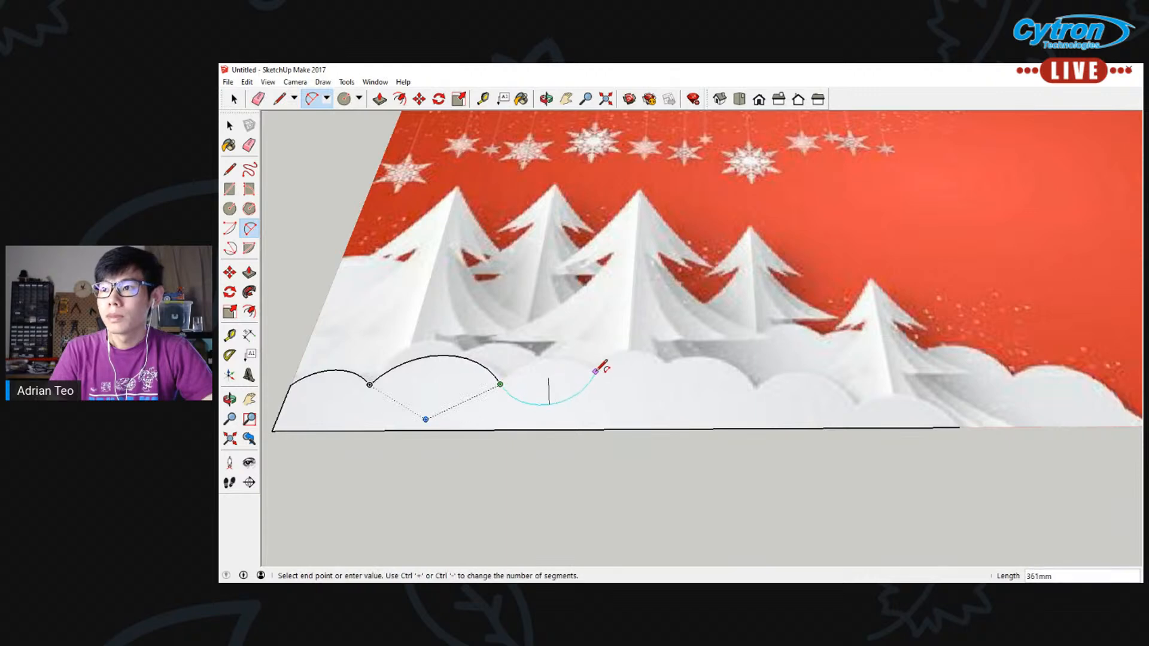
left_click(595, 371)
left_click(548, 358)
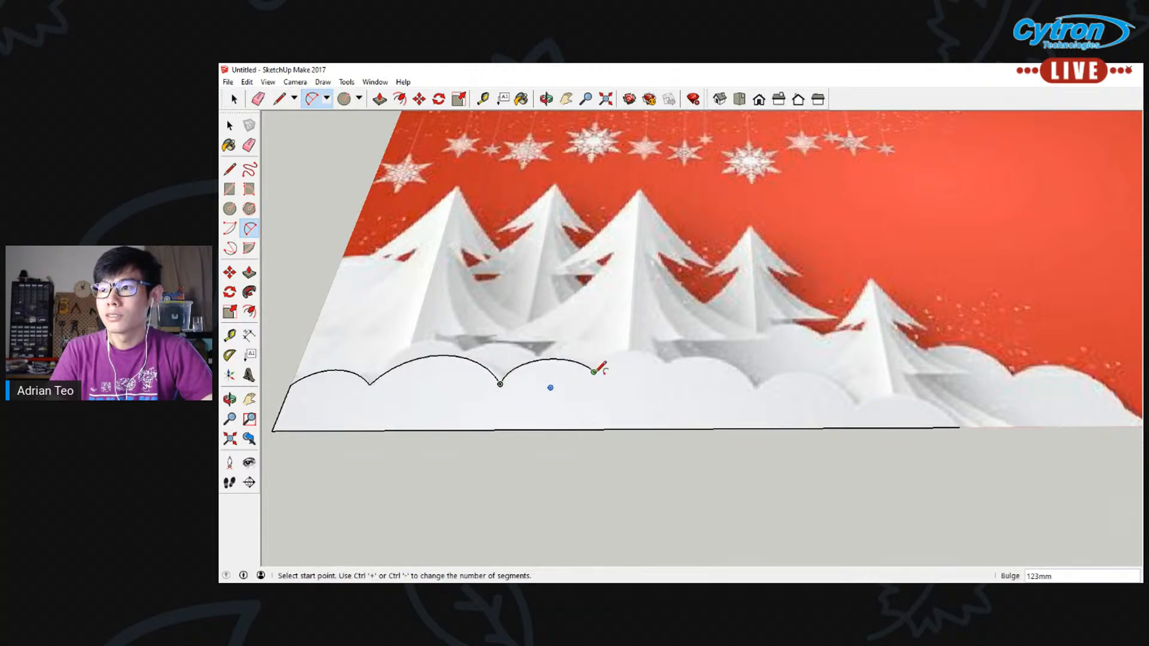
left_click(594, 372)
left_click(668, 363)
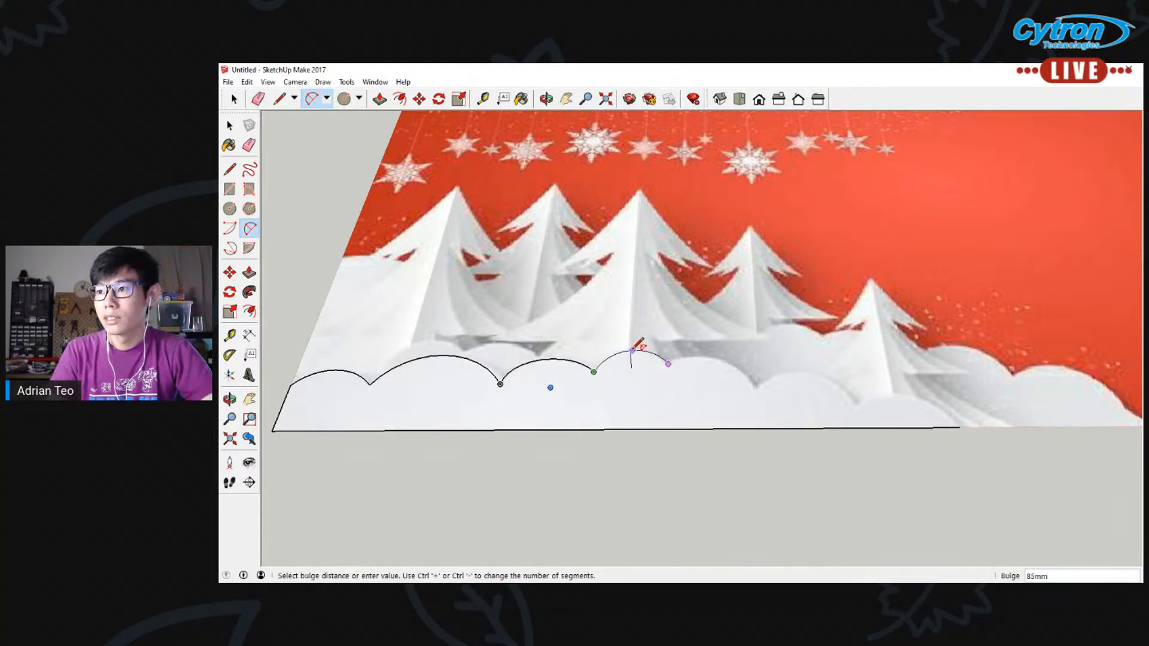
left_click(633, 350)
left_click(668, 363)
left_click(754, 391)
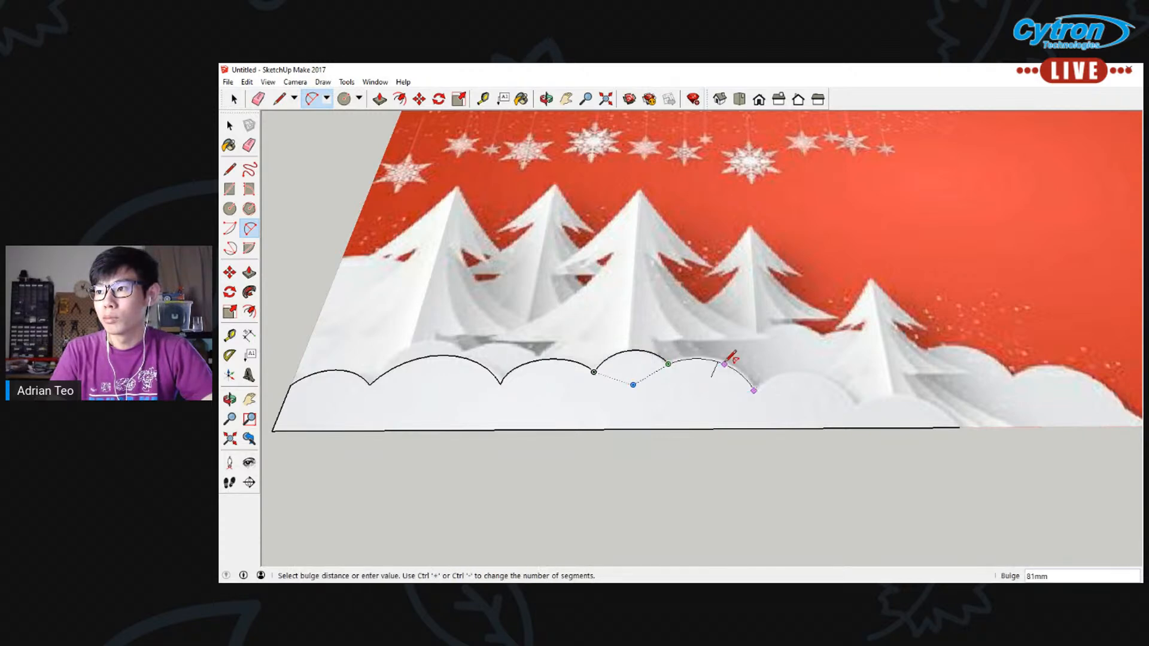
left_click(705, 357)
Trace the last two snow mounds with arcs bulging about 119 mm and 88 mm, ending at the base line's open end
middle_click_drag(806, 390, 656, 317, "shift")
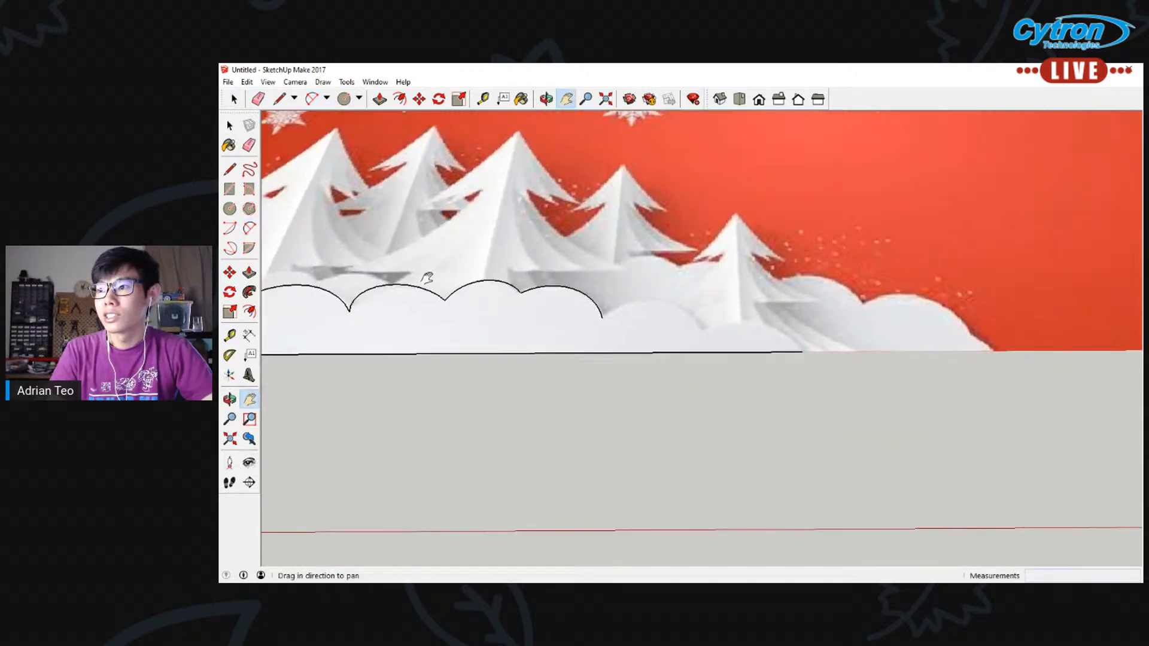
left_click(603, 317)
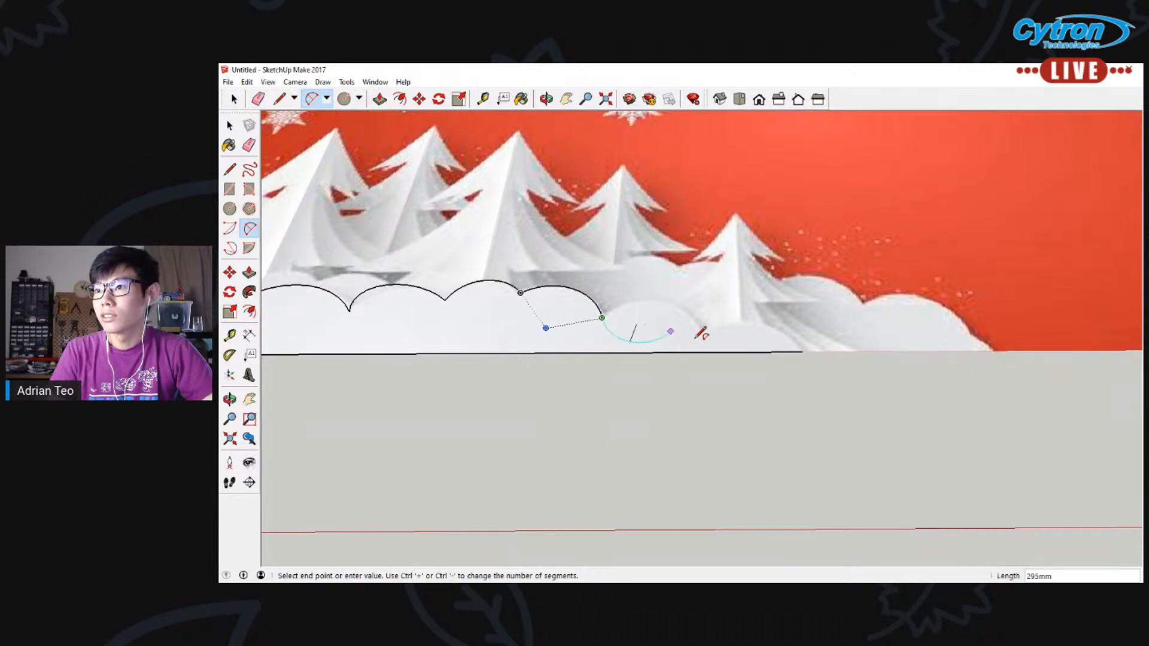
left_click(706, 332)
left_click(666, 302)
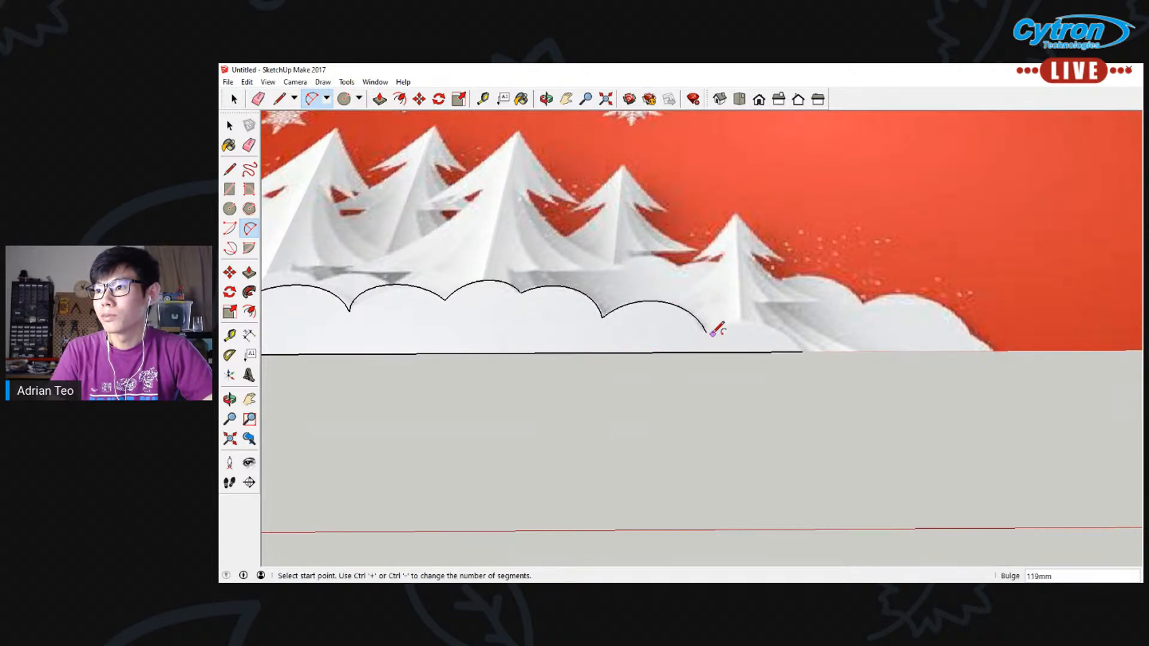
left_click(706, 332)
left_click(801, 352)
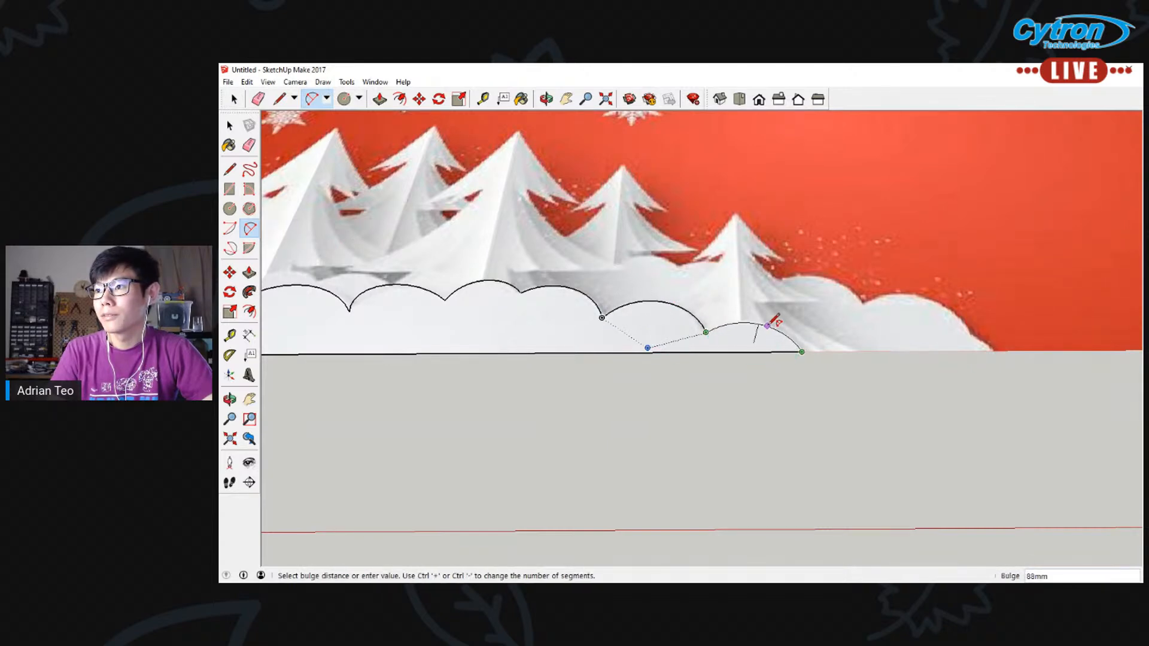
left_click(773, 323)
scroll(748, 317, "down", 3)
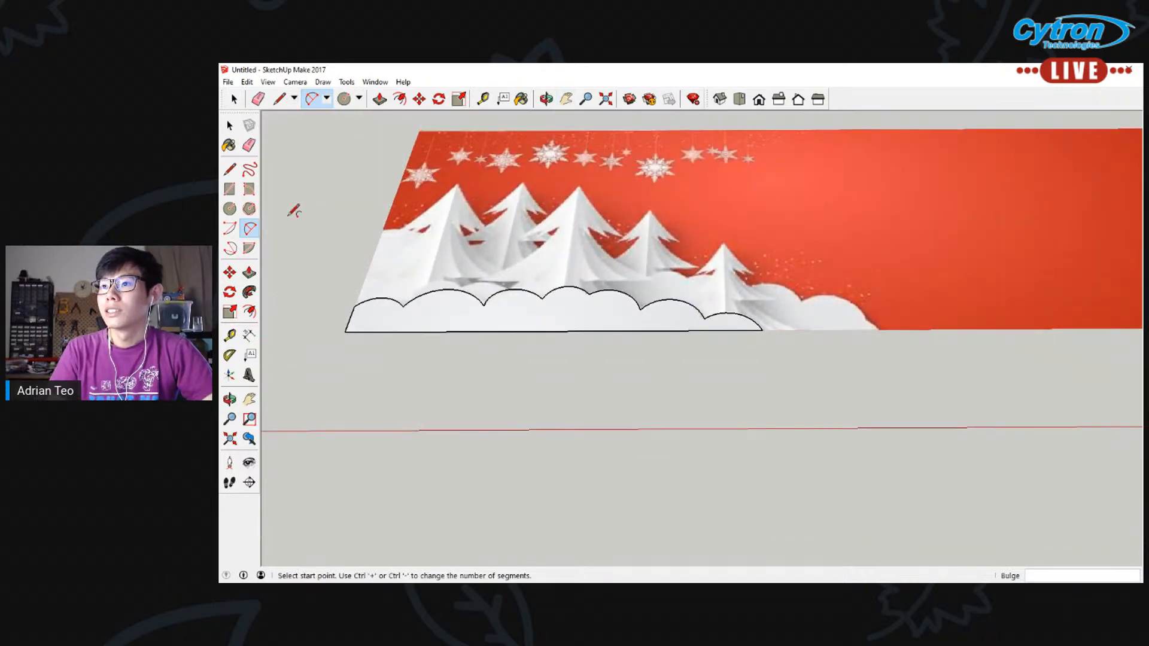
Test the snow outline for gaps with dividing lines from the mound arcs down to the base line, and undo them
left_click(229, 125)
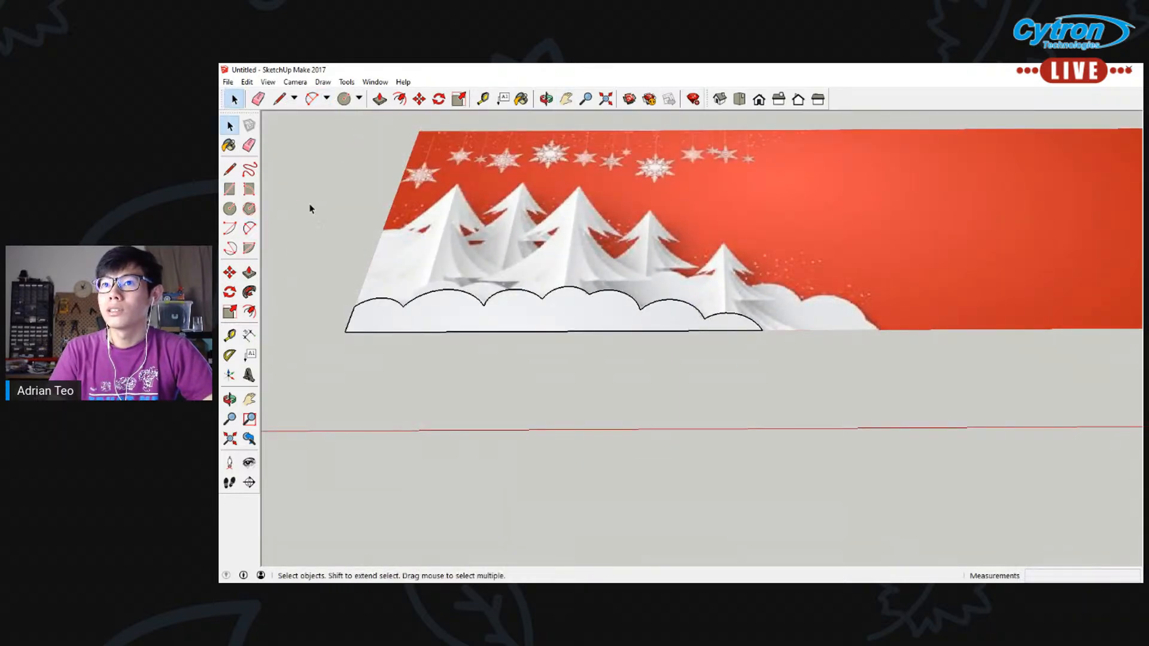
left_click(229, 168)
left_click(542, 299)
left_click(553, 331)
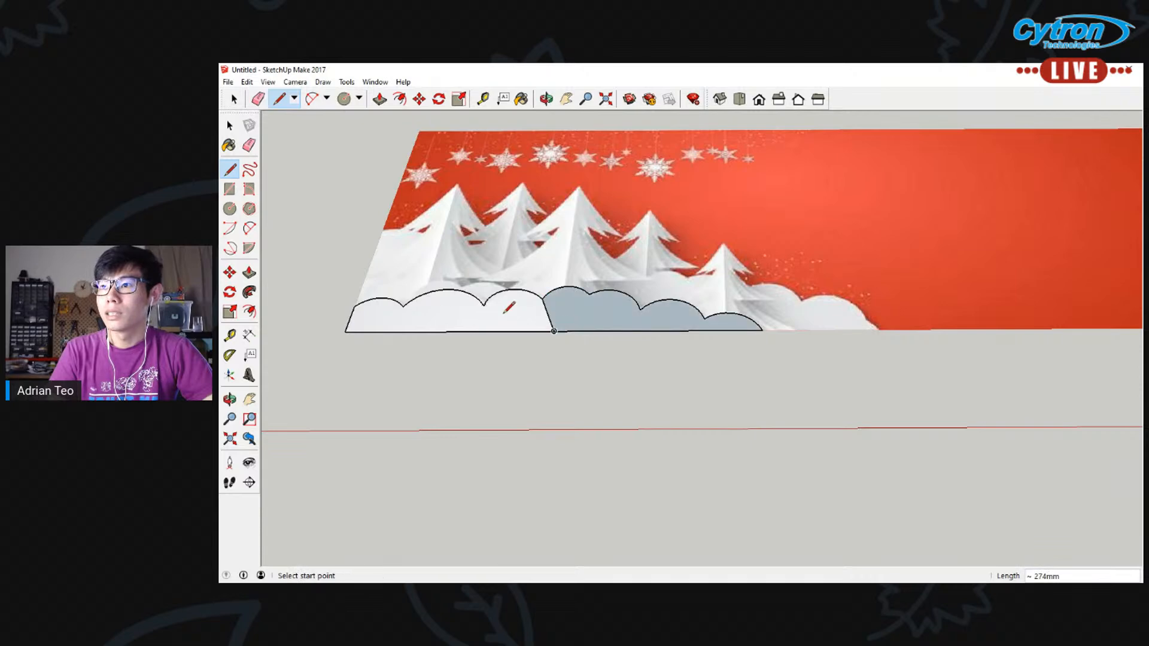
left_click(440, 290)
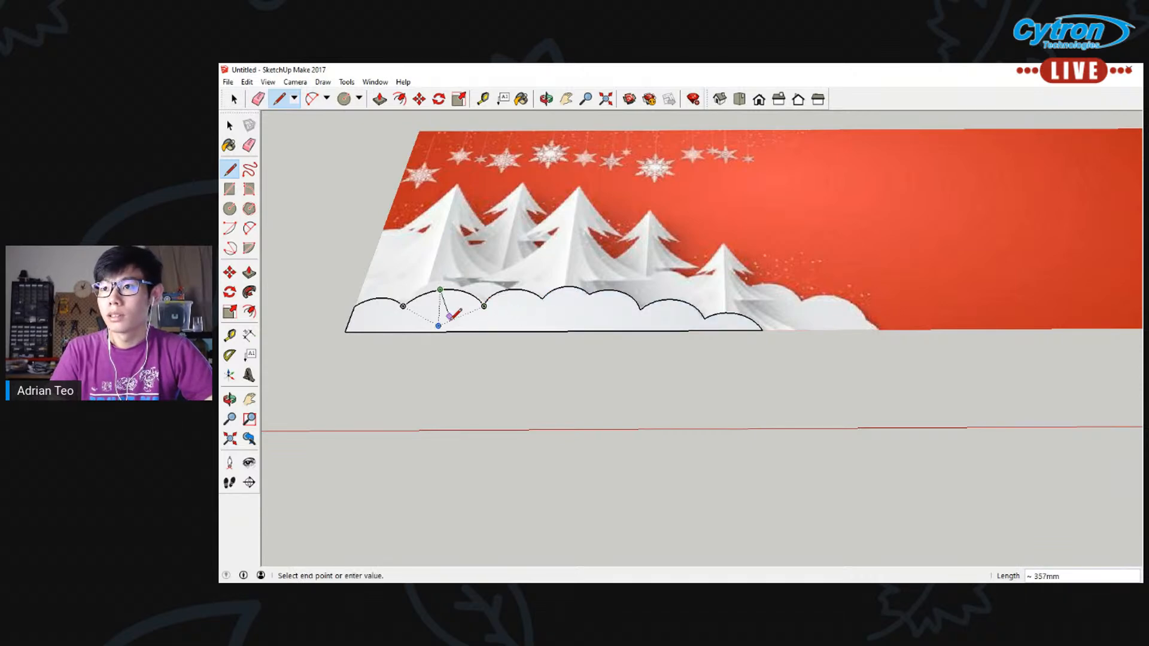
left_click(451, 332)
key("ctrl+z")
left_click(485, 306)
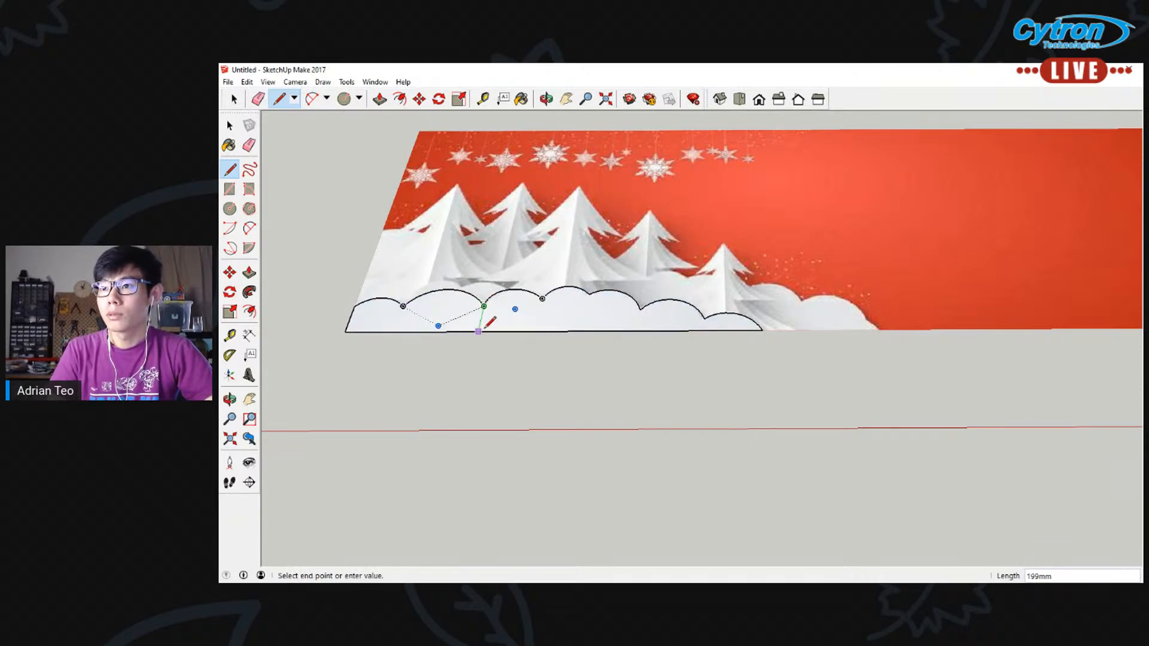
left_click(480, 331)
left_click(543, 298)
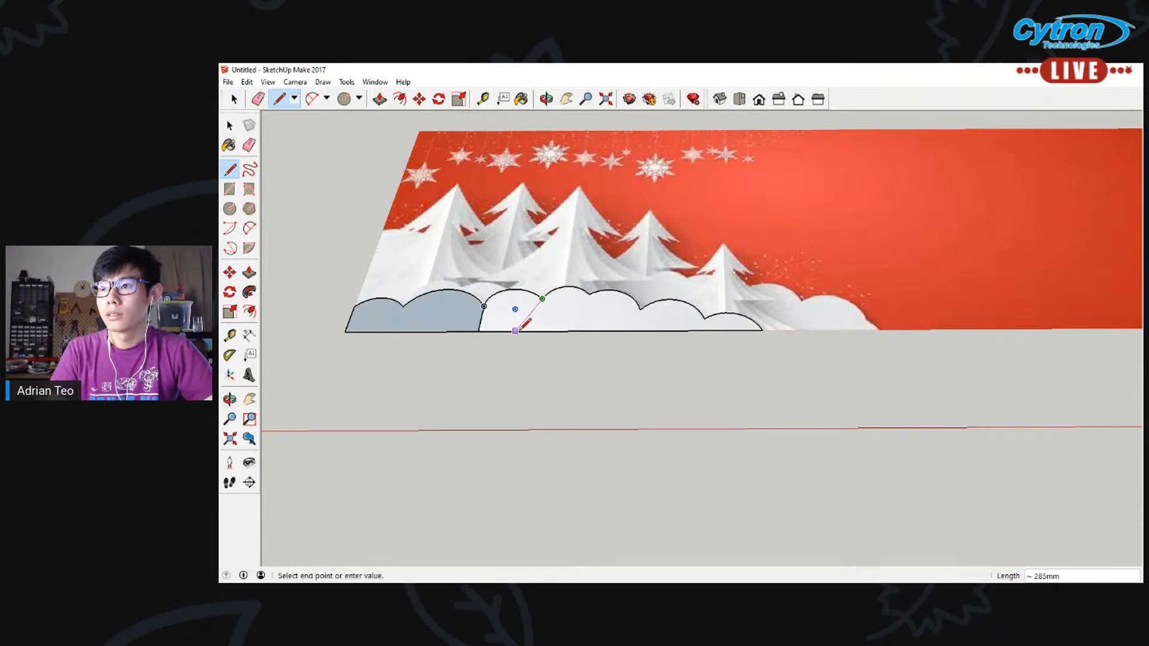
left_click(517, 331)
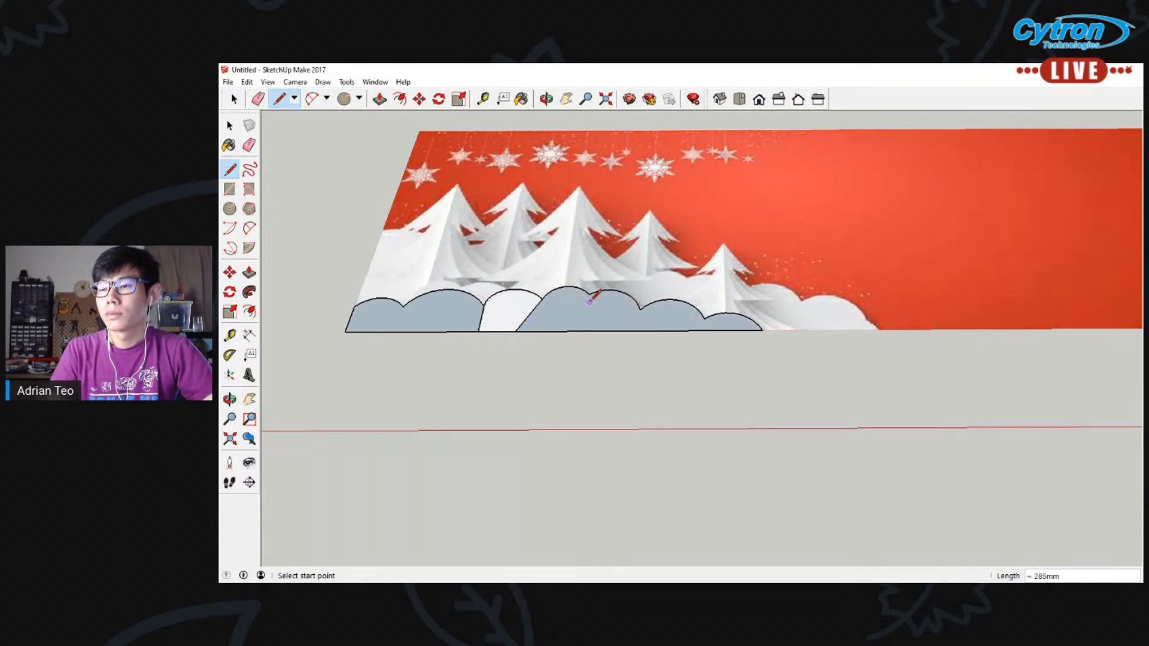
key("space")
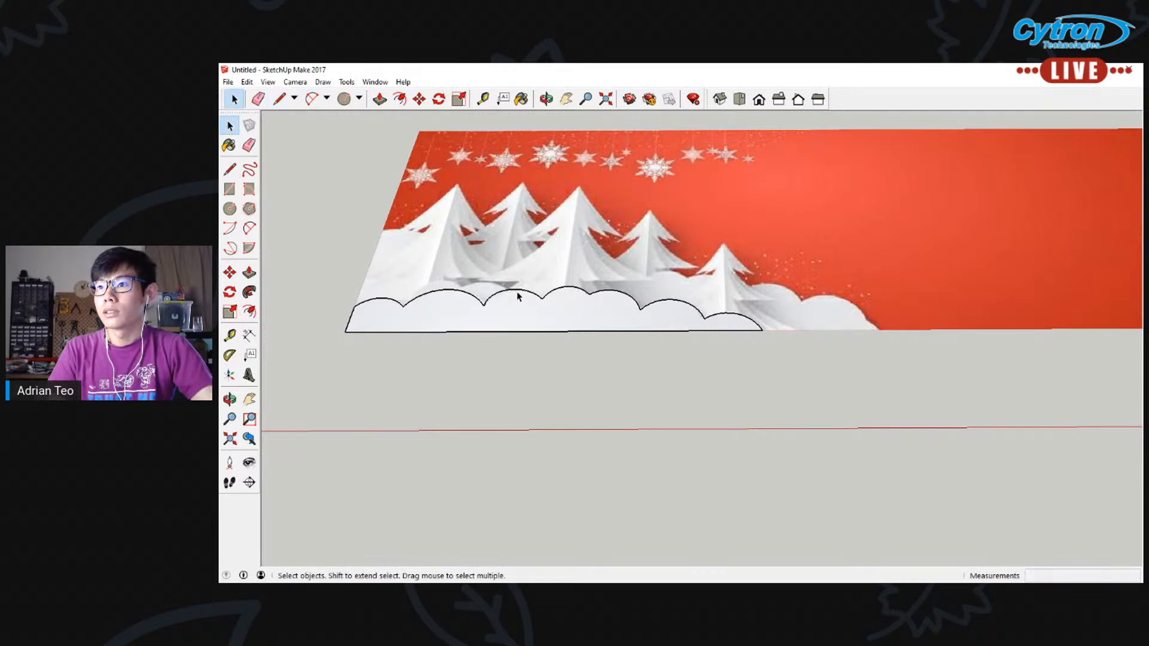
Delete the third mound's arc and redraw it between the neighbouring arc ends with a bulge of about 85 mm
left_click(519, 293)
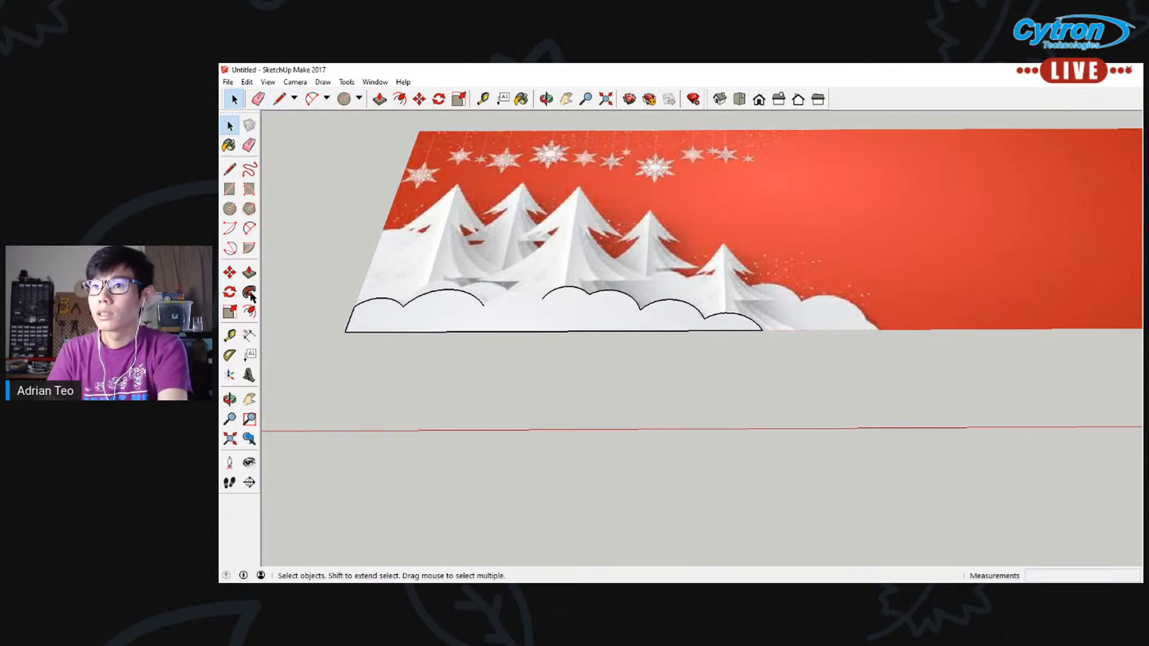
left_click(249, 228)
left_click(403, 307)
scroll(473, 315, "up", 1)
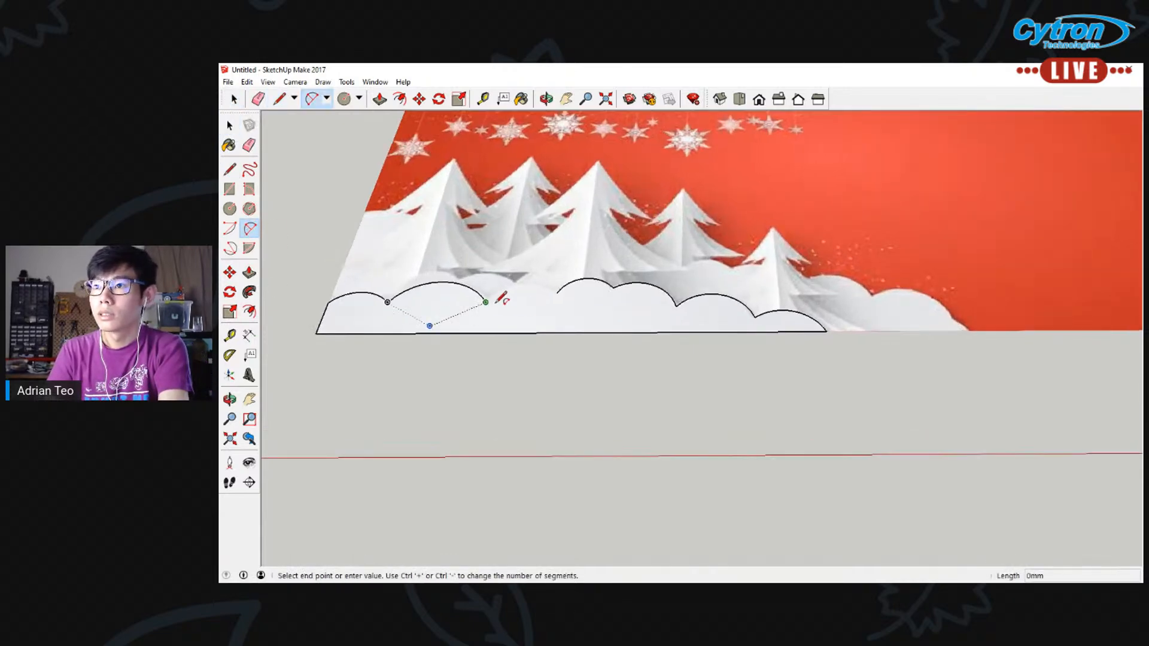
left_click(557, 292)
left_click(526, 283)
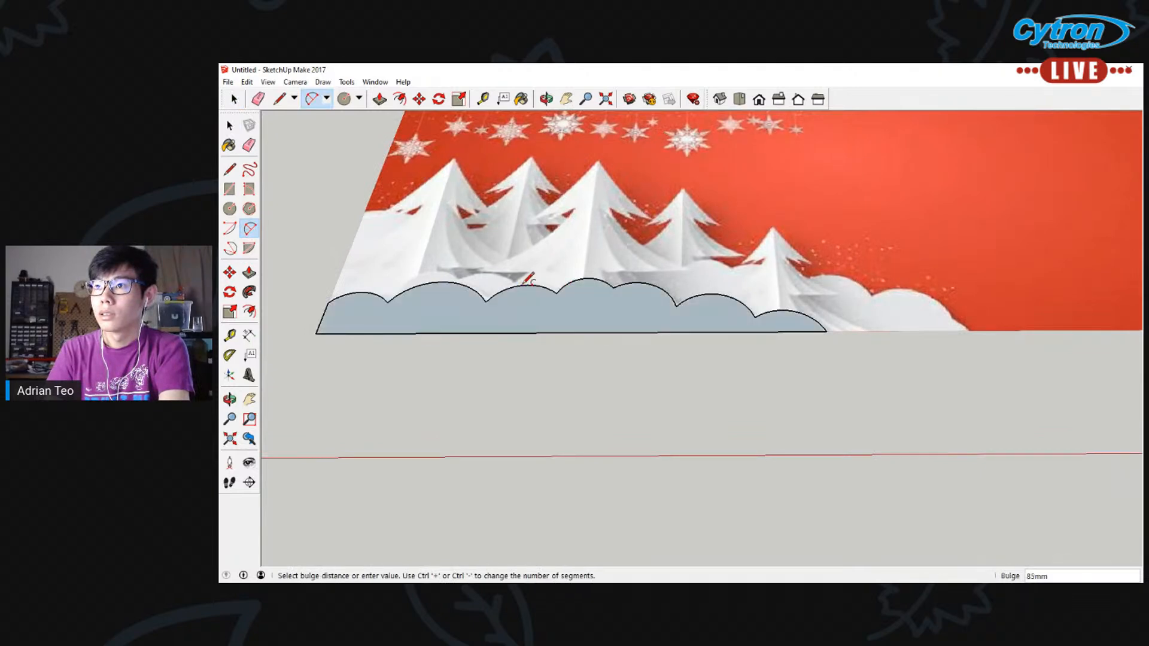
scroll(482, 318, "down", 1)
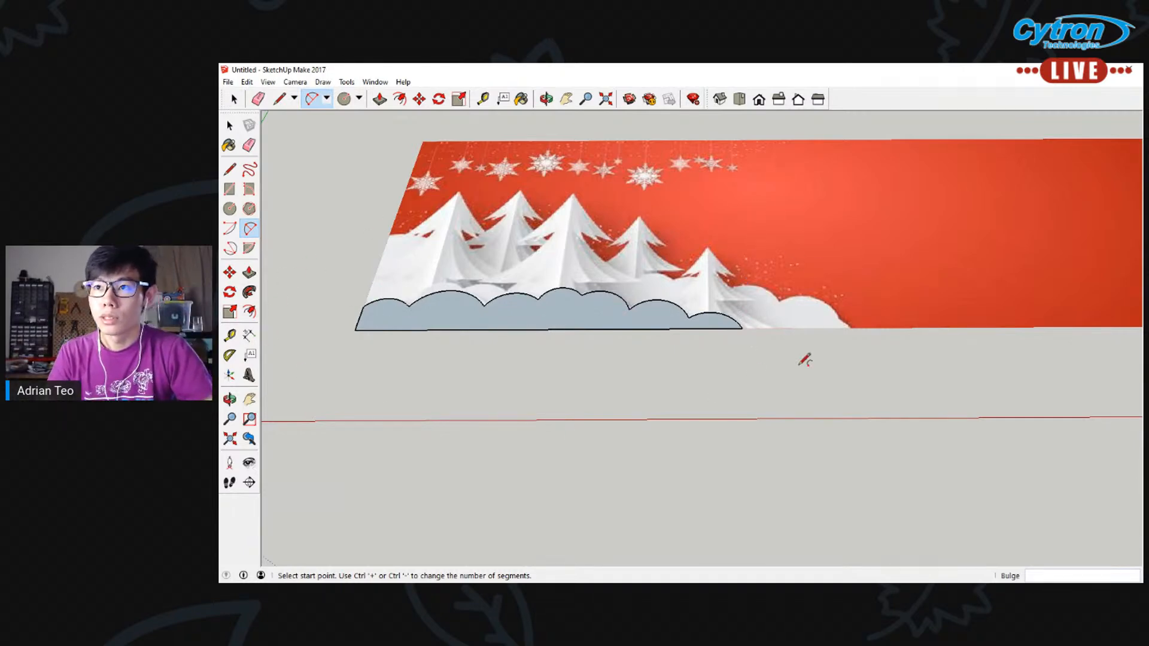
Select the front snow face and reverse it
left_click(230, 125)
left_click(522, 324)
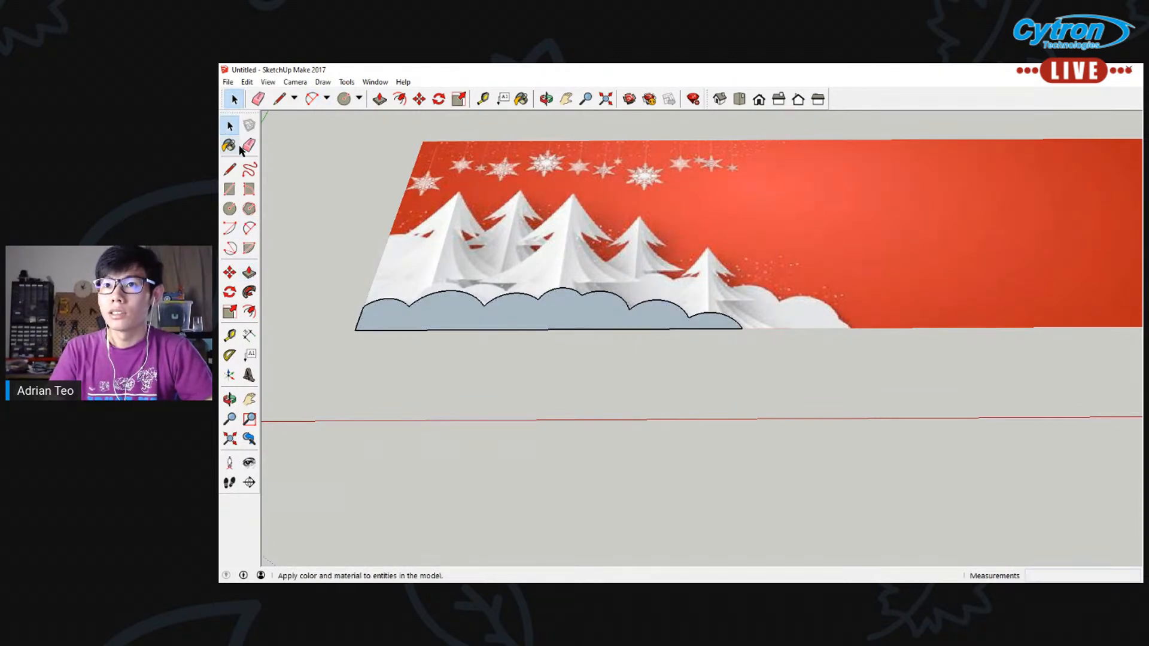
right_click(412, 314)
left_click(458, 415)
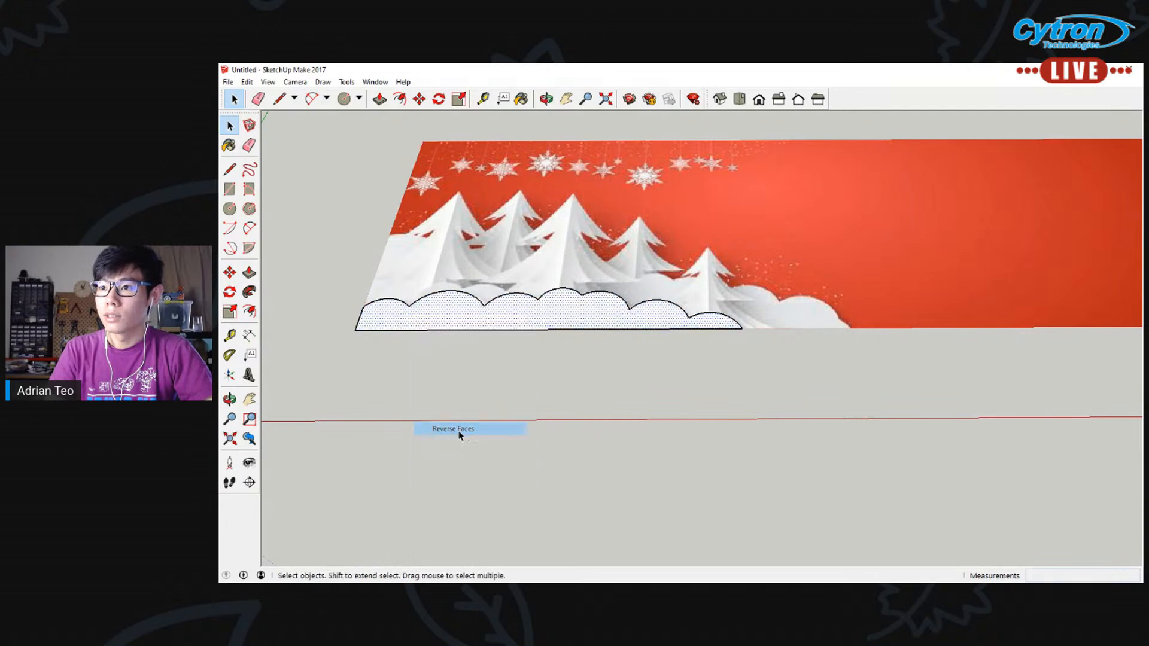
Push/Pull the front snow face upward by 150 mm
left_click(523, 379)
left_click(249, 273)
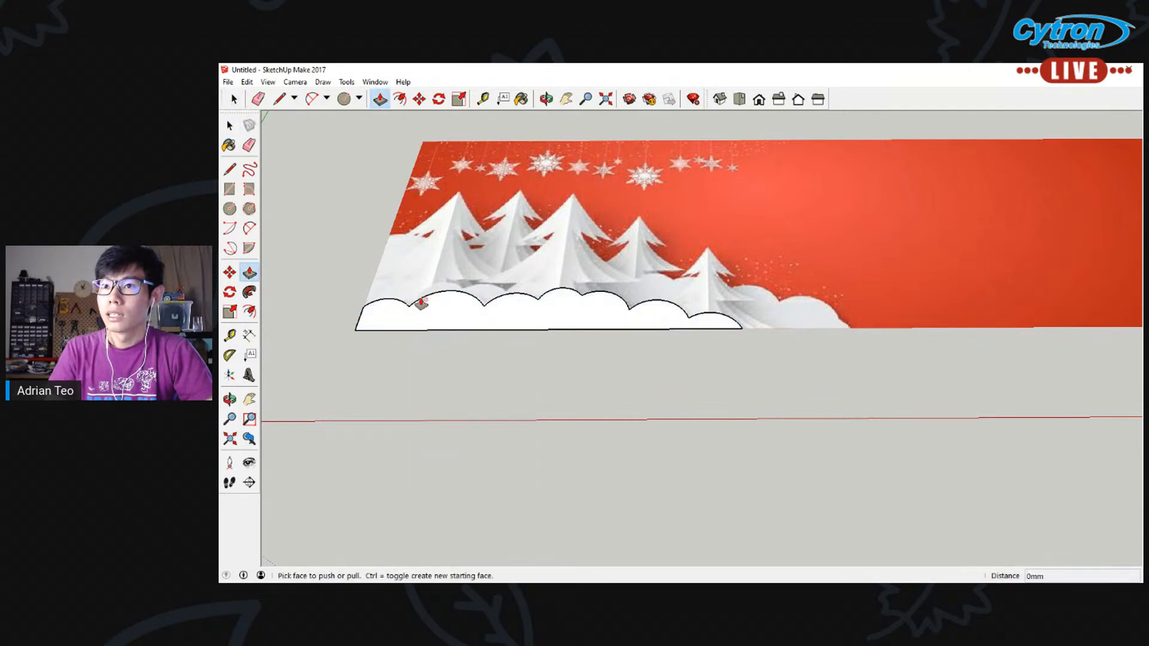
left_click_drag(439, 308, 439, 303)
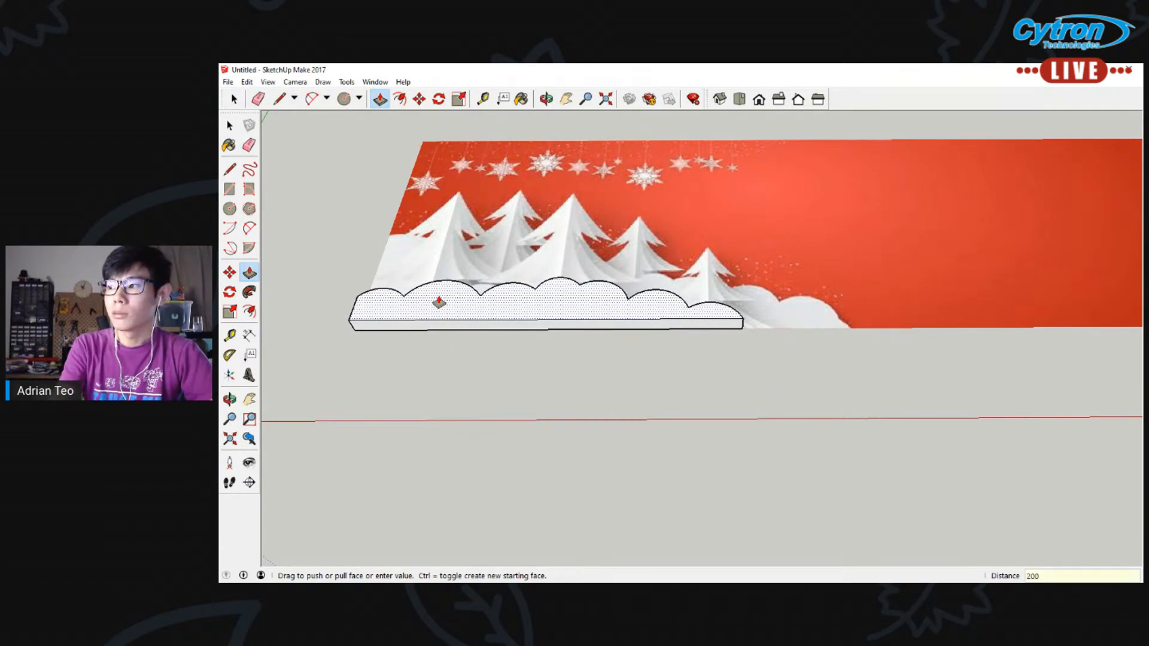
key("Return")
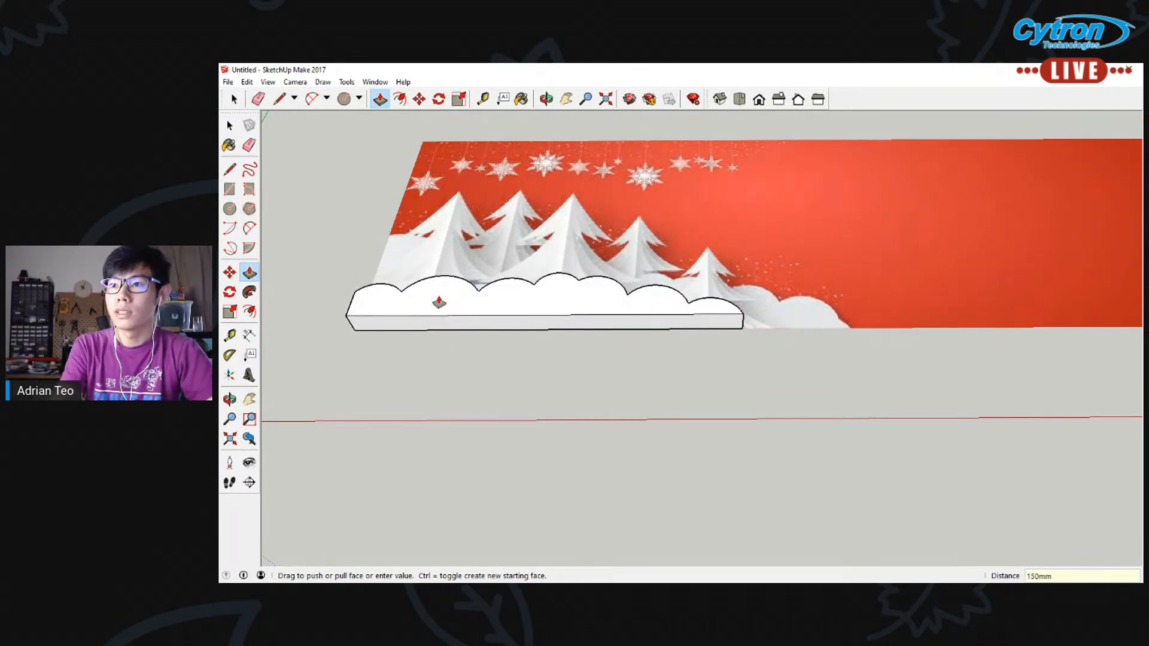
Push the top face of the extruded snow back down by 100 mm
middle_click_drag(389, 344, 469, 375)
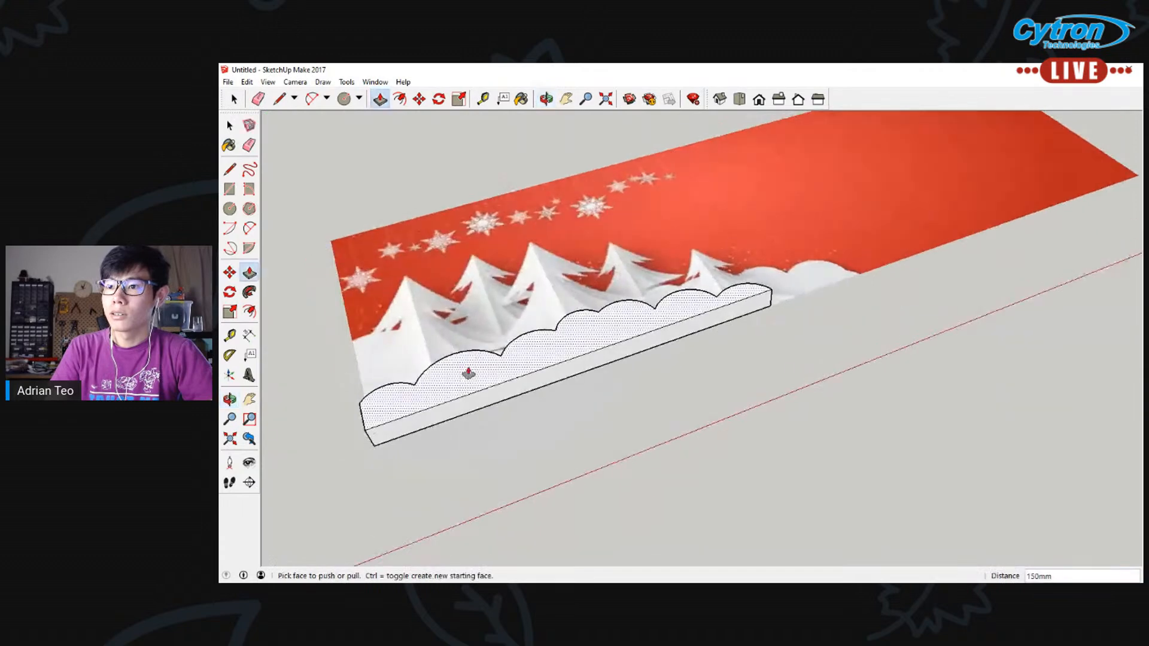
left_click_drag(469, 375, 470, 383)
type("100")
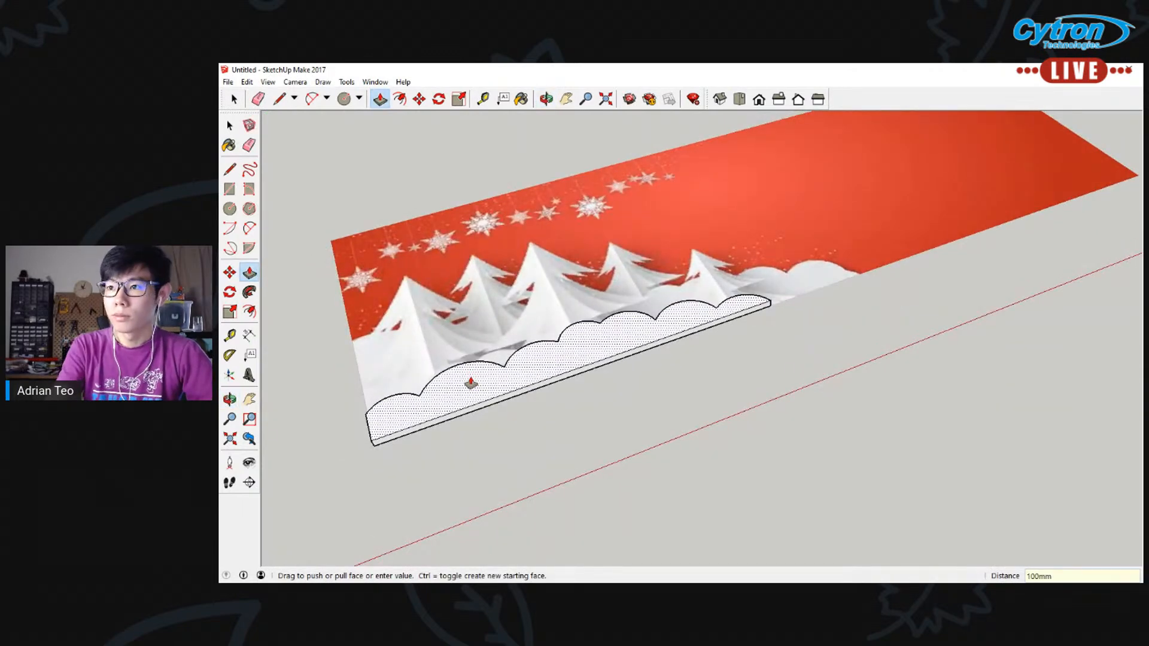
key("Return")
Select the entire extruded snow solid and make it a component that replaces the selection
left_click(229, 125)
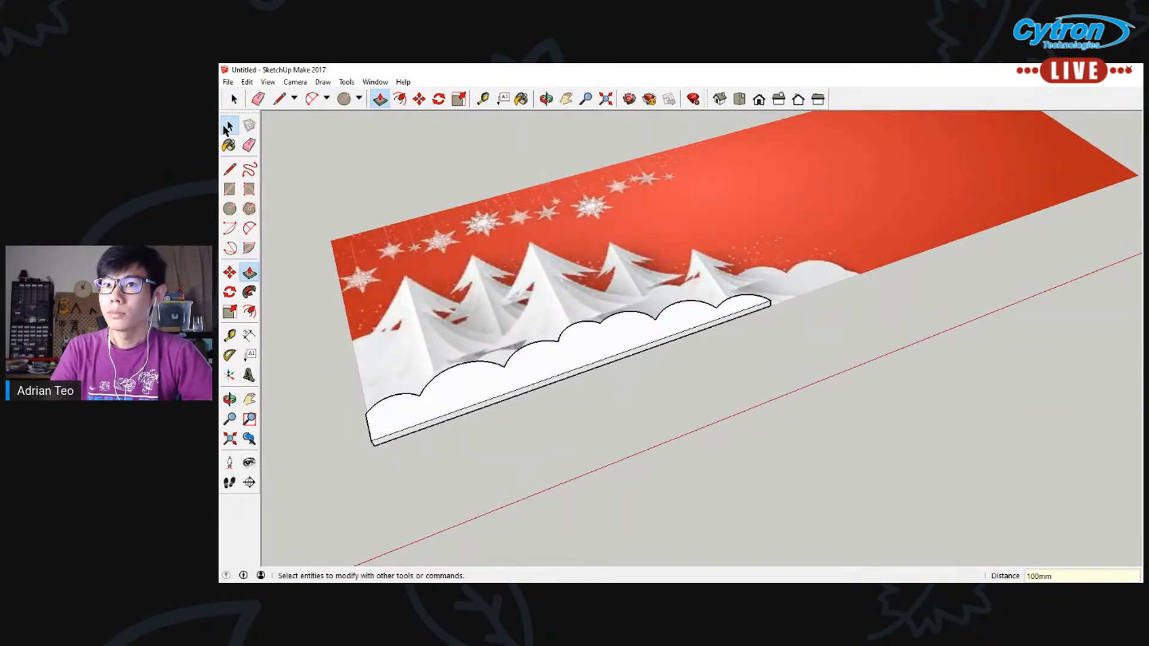
left_click(443, 395)
right_click(447, 393)
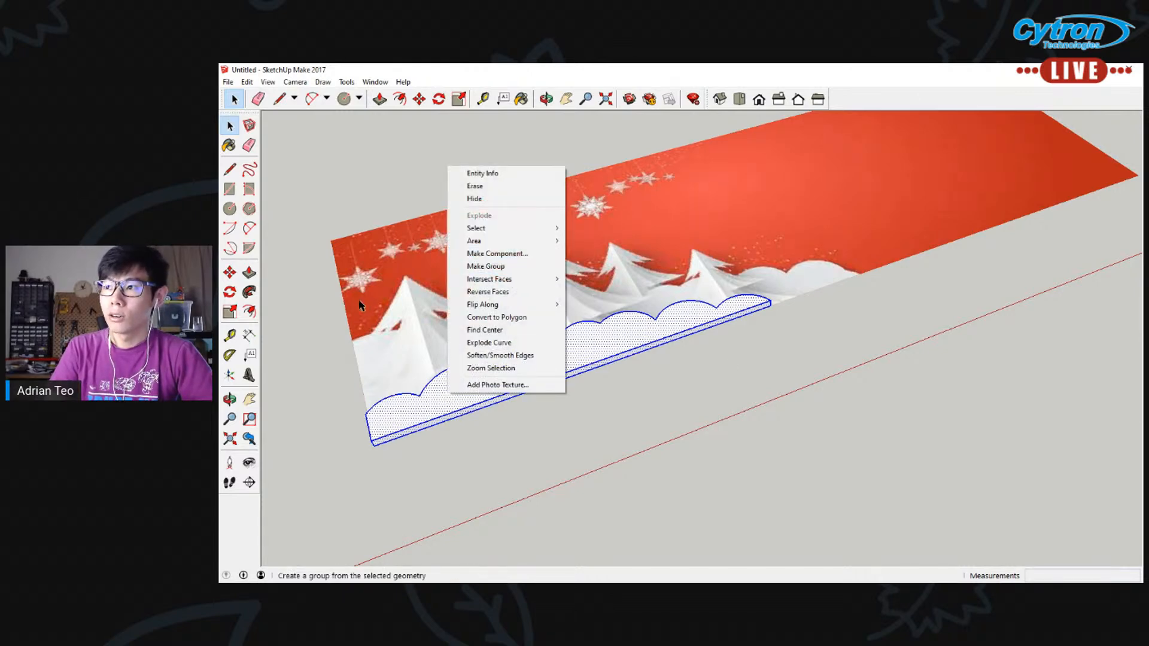
left_click(297, 231)
left_click_drag(297, 231, 864, 420)
right_click(573, 363)
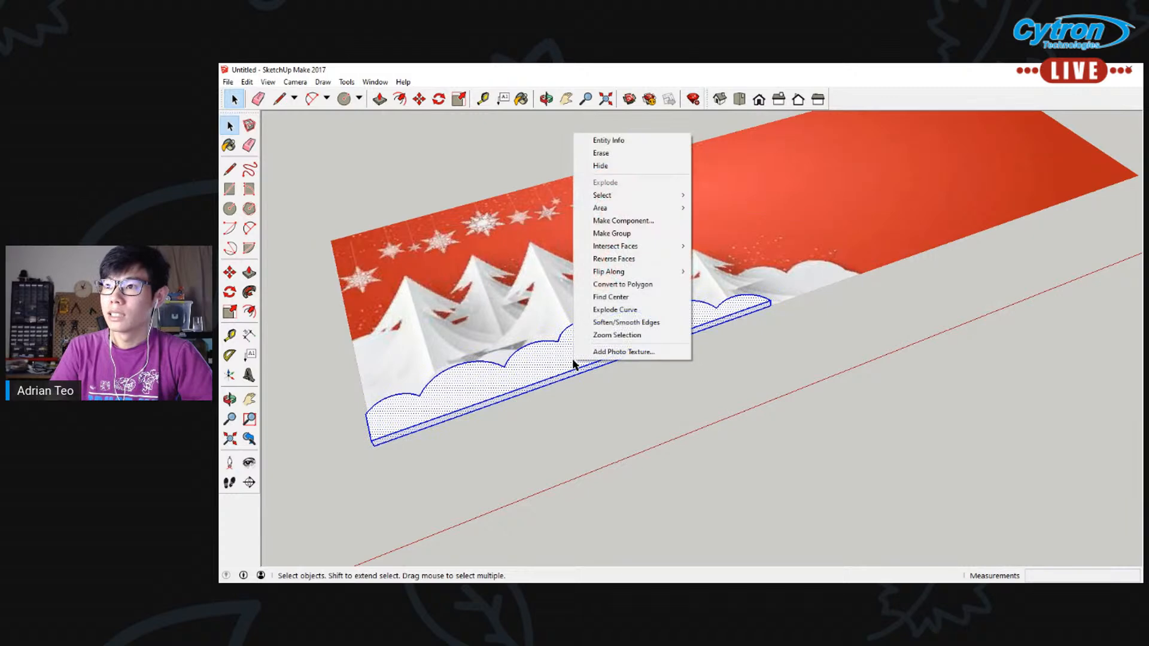
left_click(623, 220)
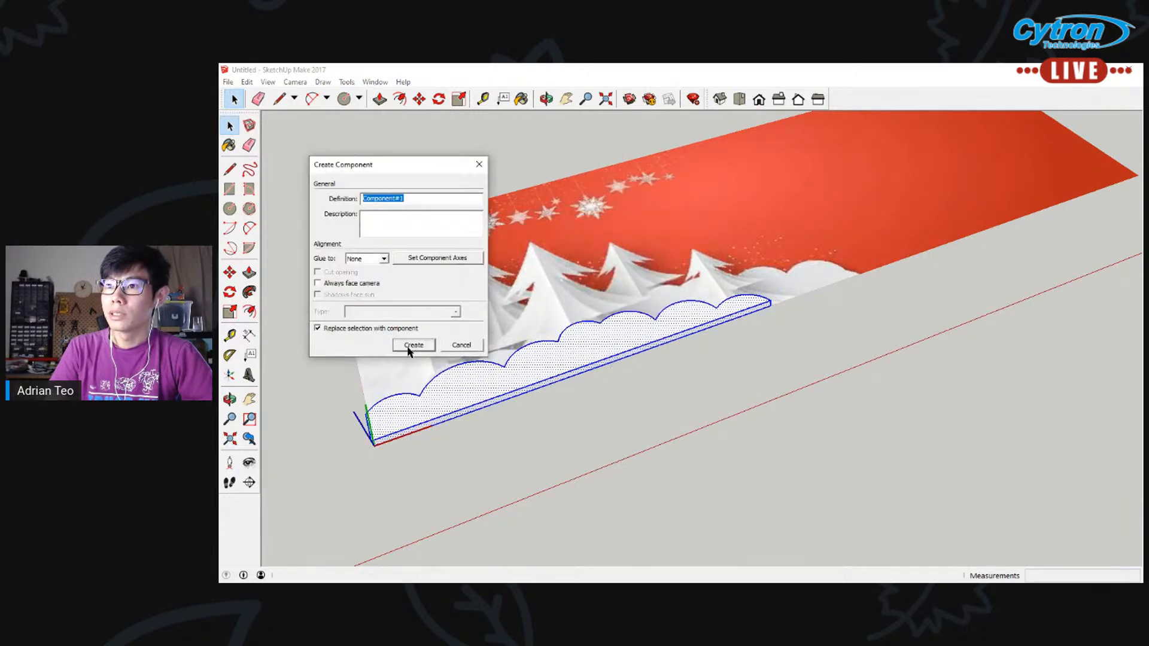
left_click(413, 345)
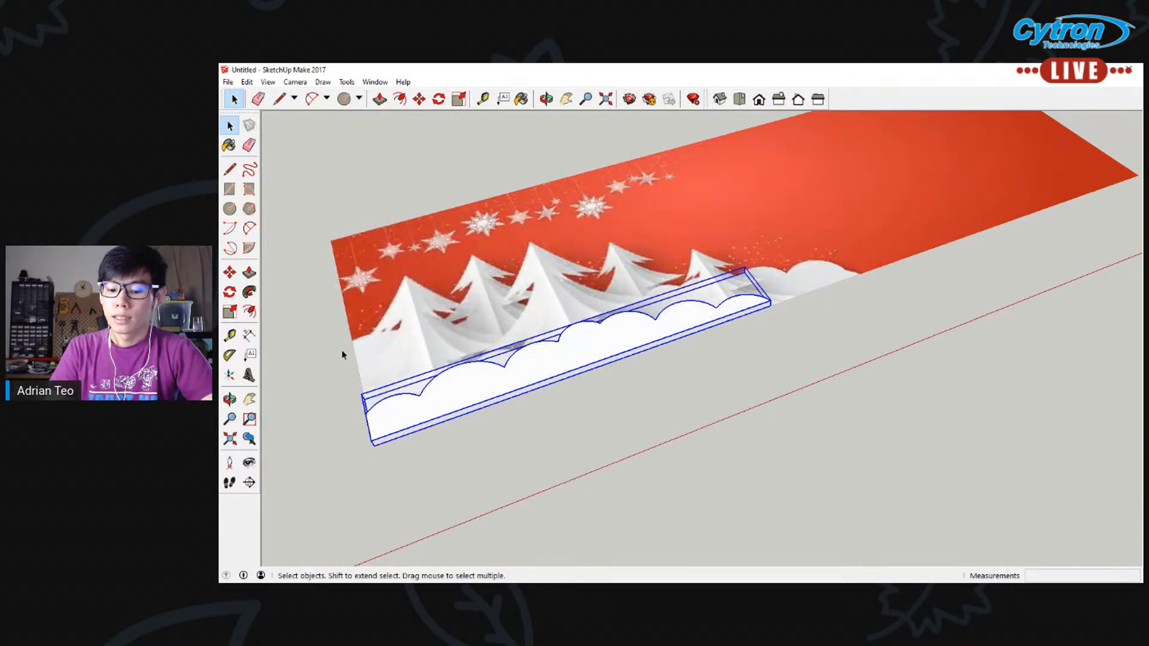
Move the snow component off the banner image to the empty area beyond its lower edge
key("p")
key("m")
left_click(460, 392)
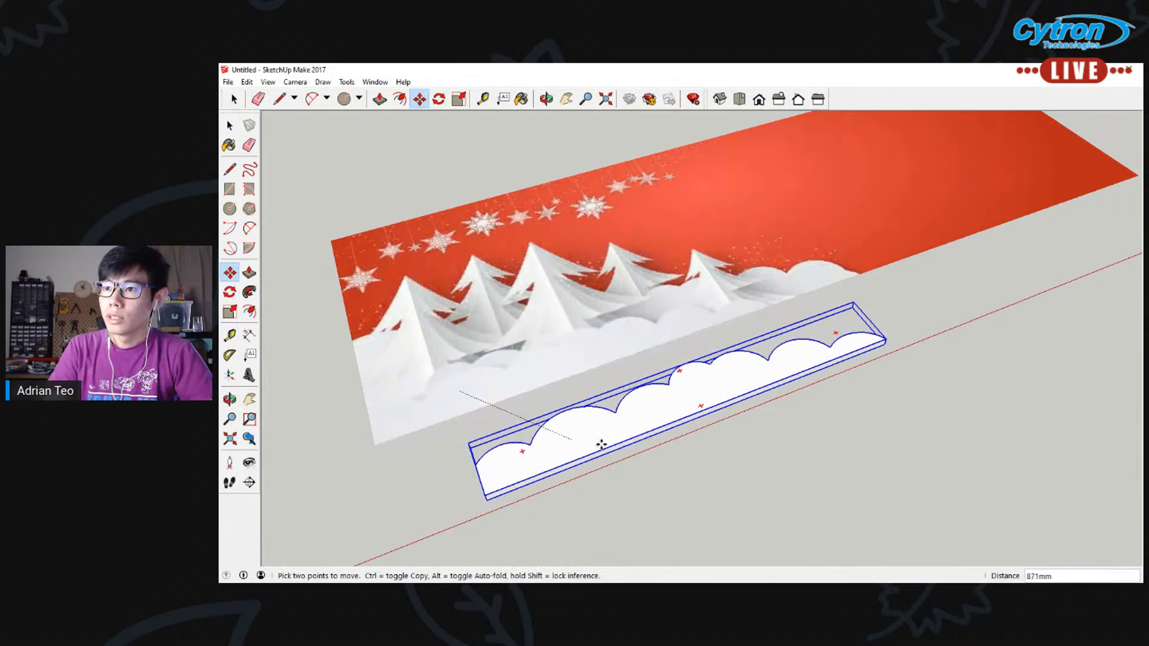
left_click(638, 418)
Trace the tall central tree's upper sides with arcs from its tip to both branch tips, the right one bulging about 29 mm
middle_click_drag(603, 276, 541, 371)
scroll(606, 164, "up", 3)
left_click(567, 101)
left_click_drag(556, 317, 556, 263)
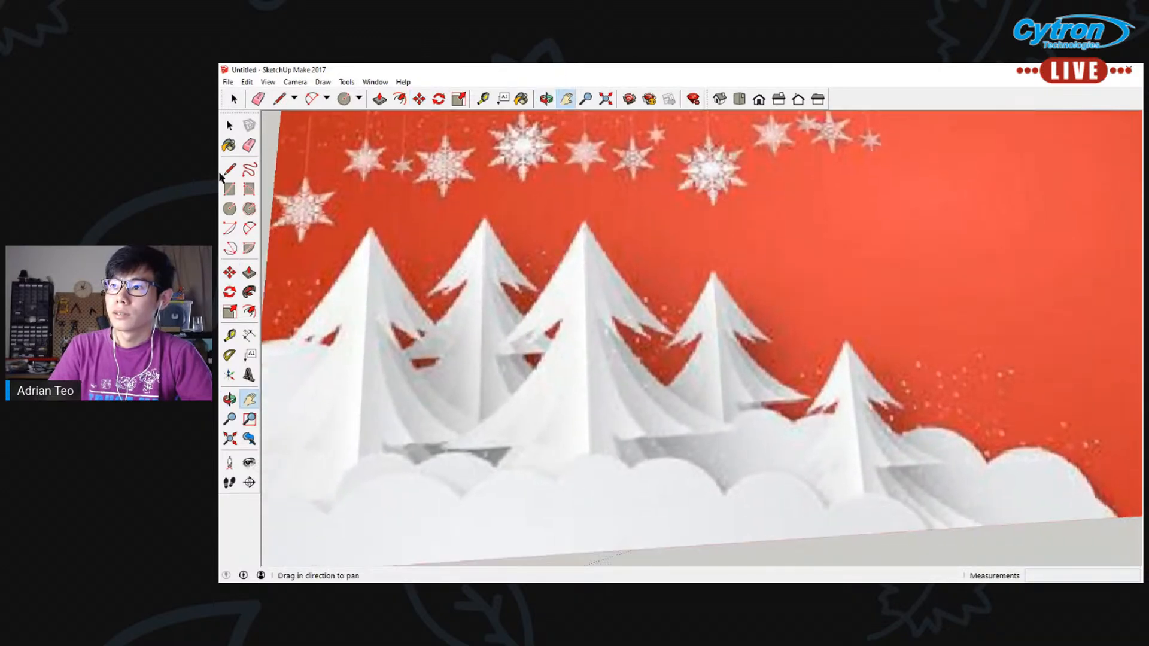
left_click(229, 169)
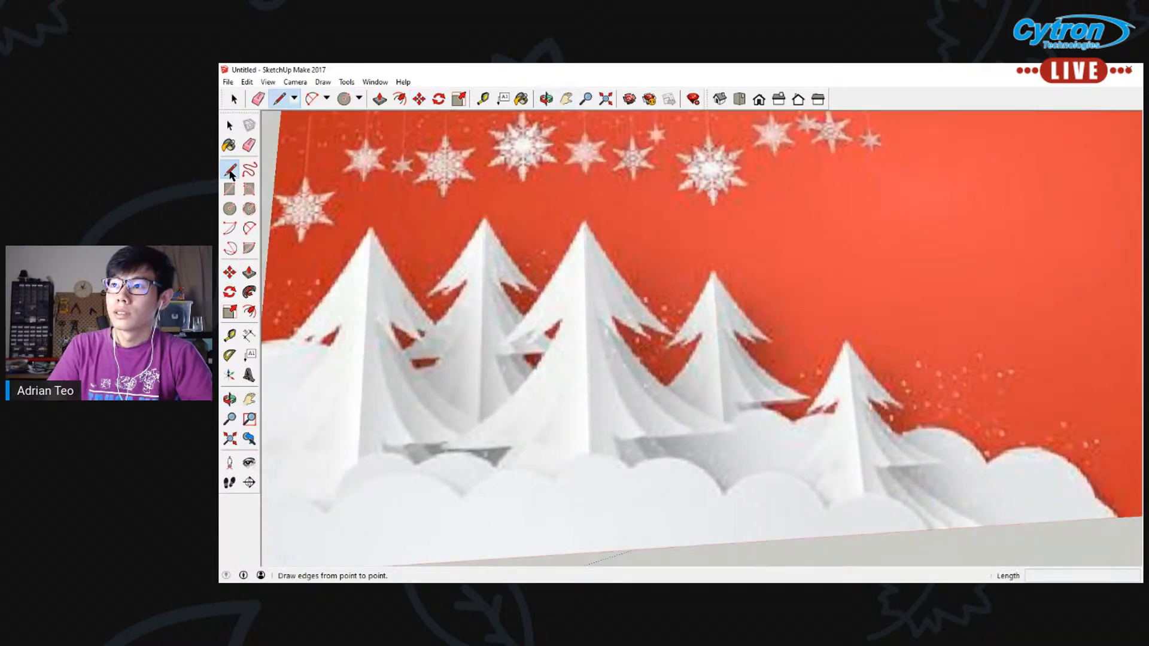
left_click(249, 228)
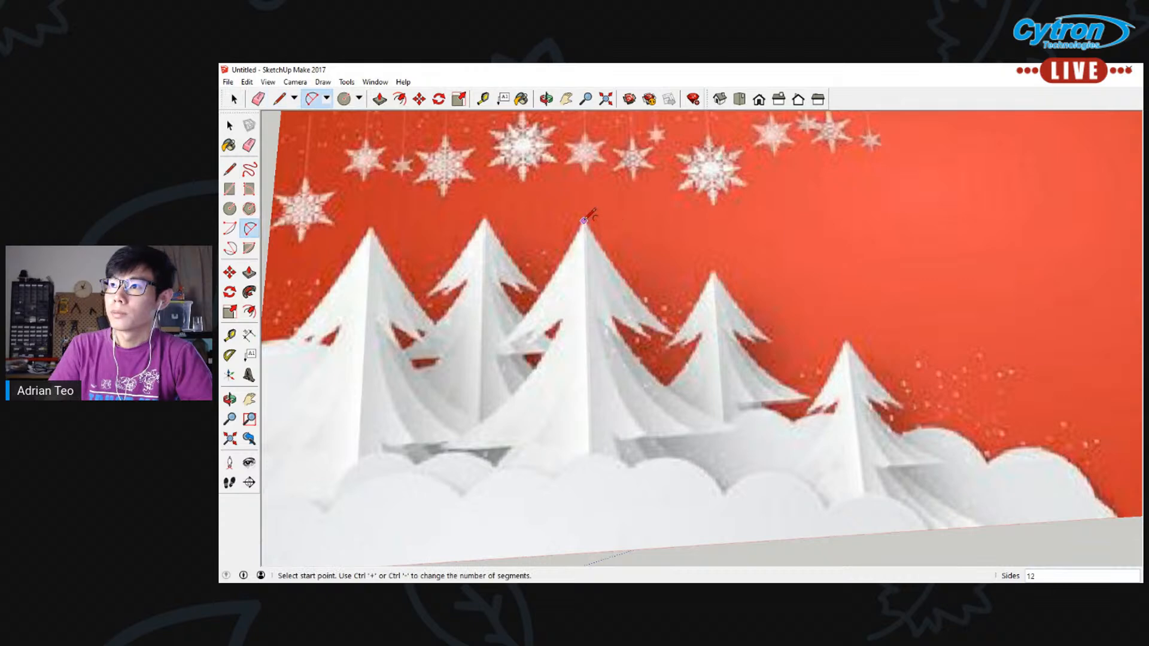
left_click(584, 221)
left_click(498, 349)
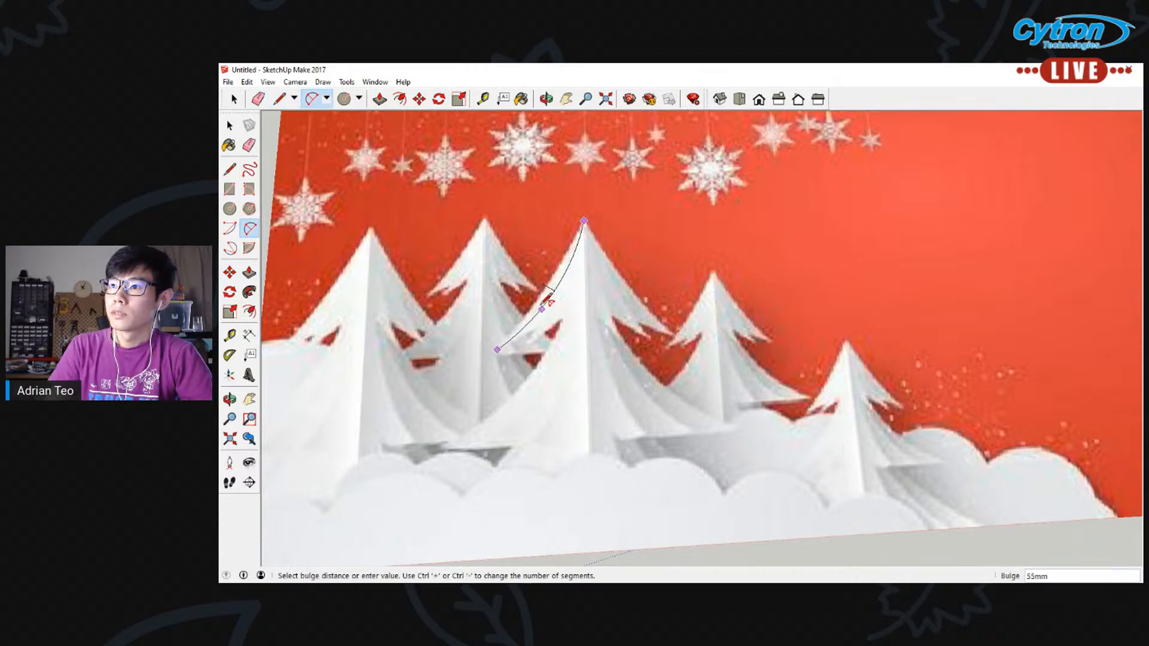
left_click(587, 231)
left_click(584, 221)
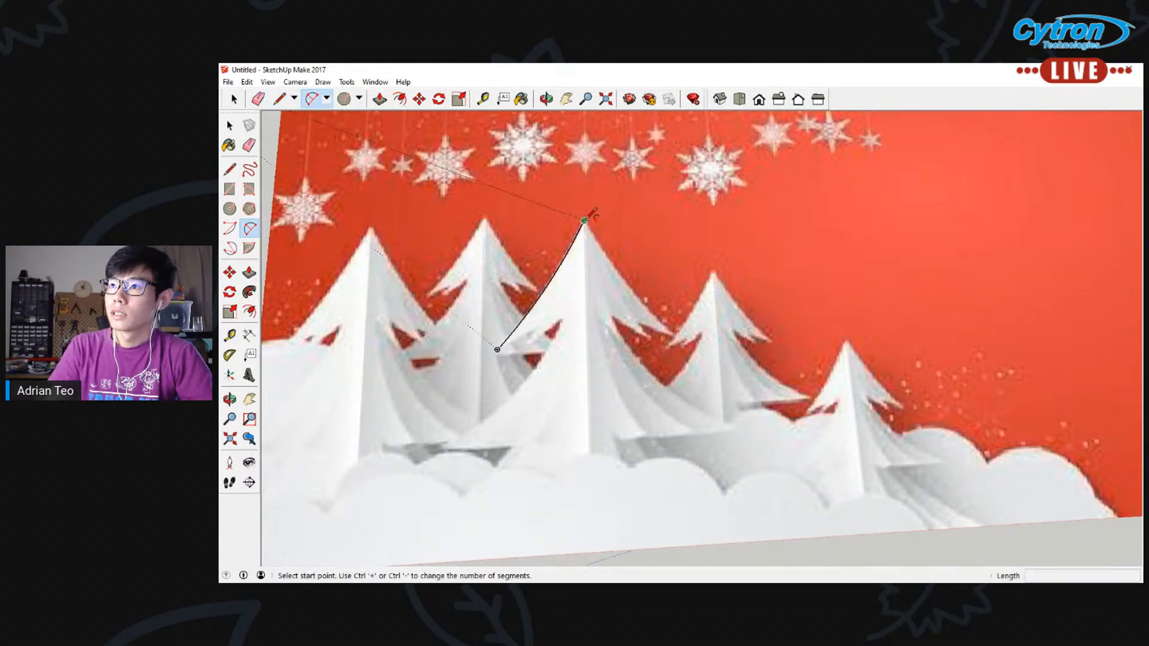
left_click(675, 336)
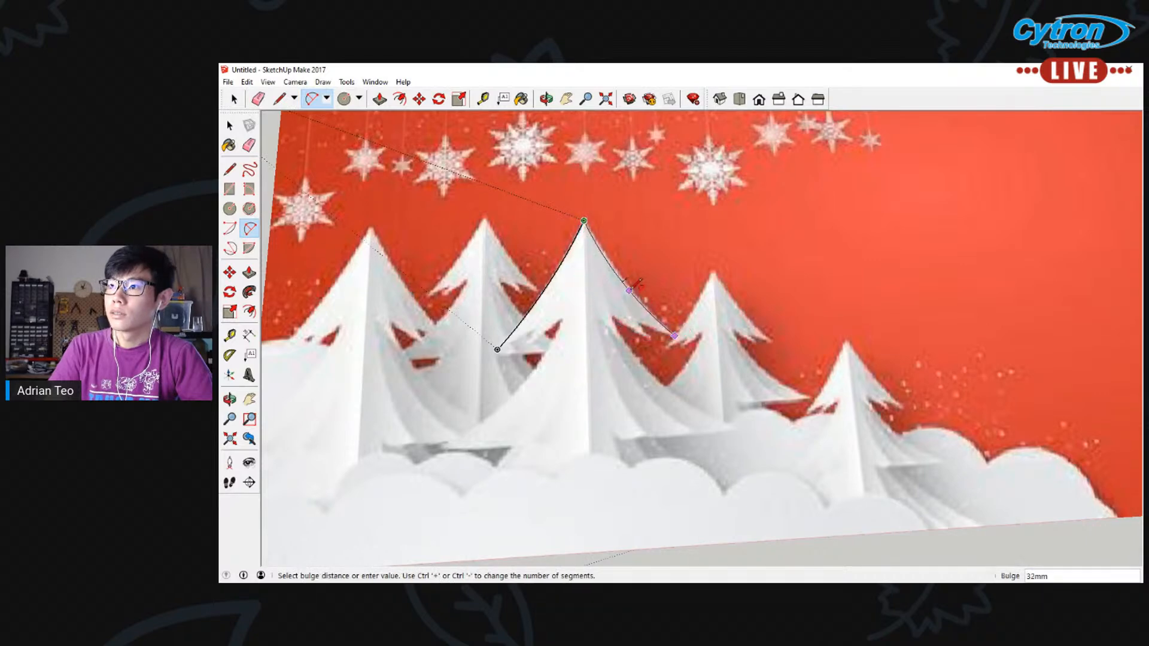
left_click(636, 296)
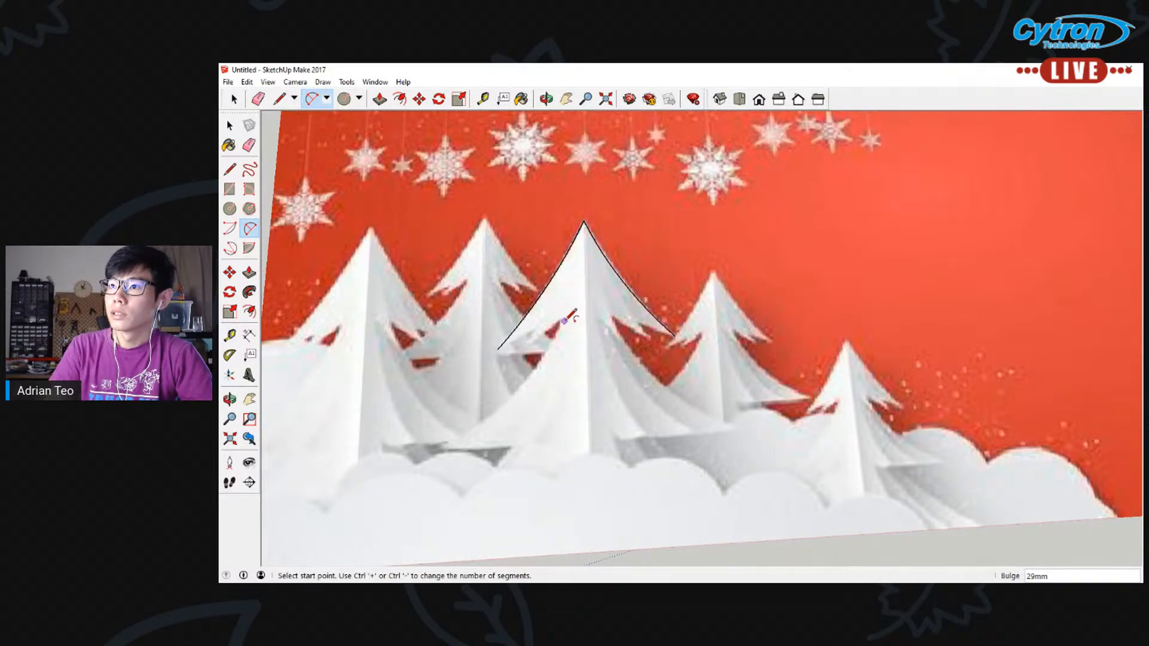
Trace the central tree's lower sides with arcs out to both base corners, bulging about 67 mm on the left and 61 mm on the right
left_click(562, 321)
left_click(442, 447)
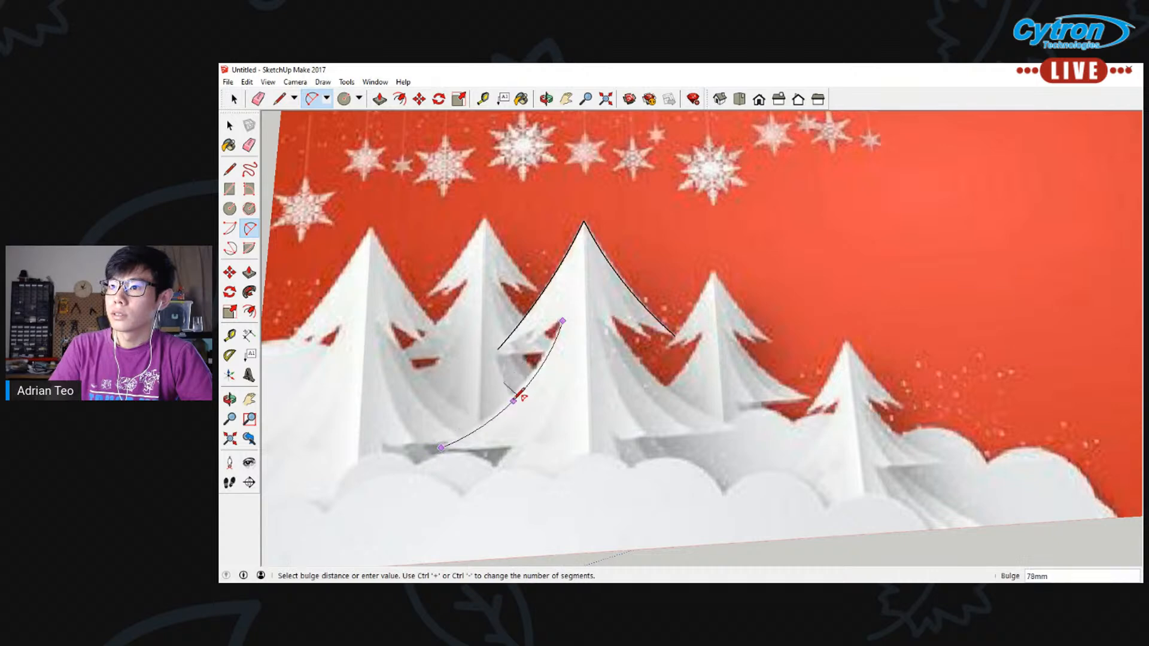
left_click(524, 393)
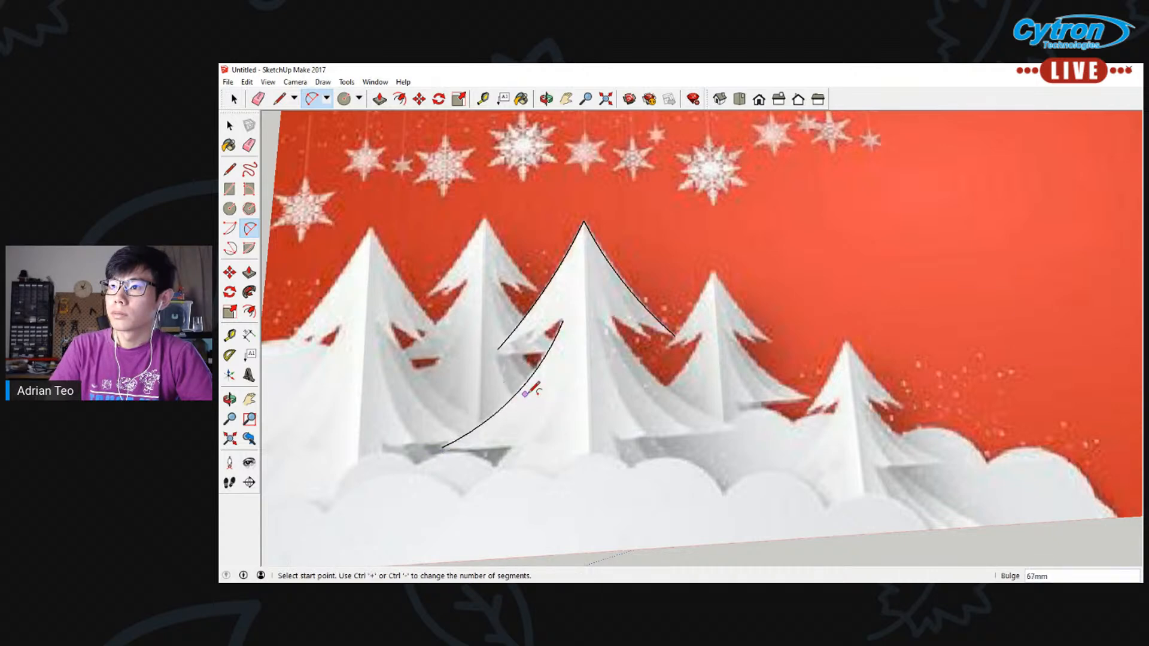
left_click(611, 316)
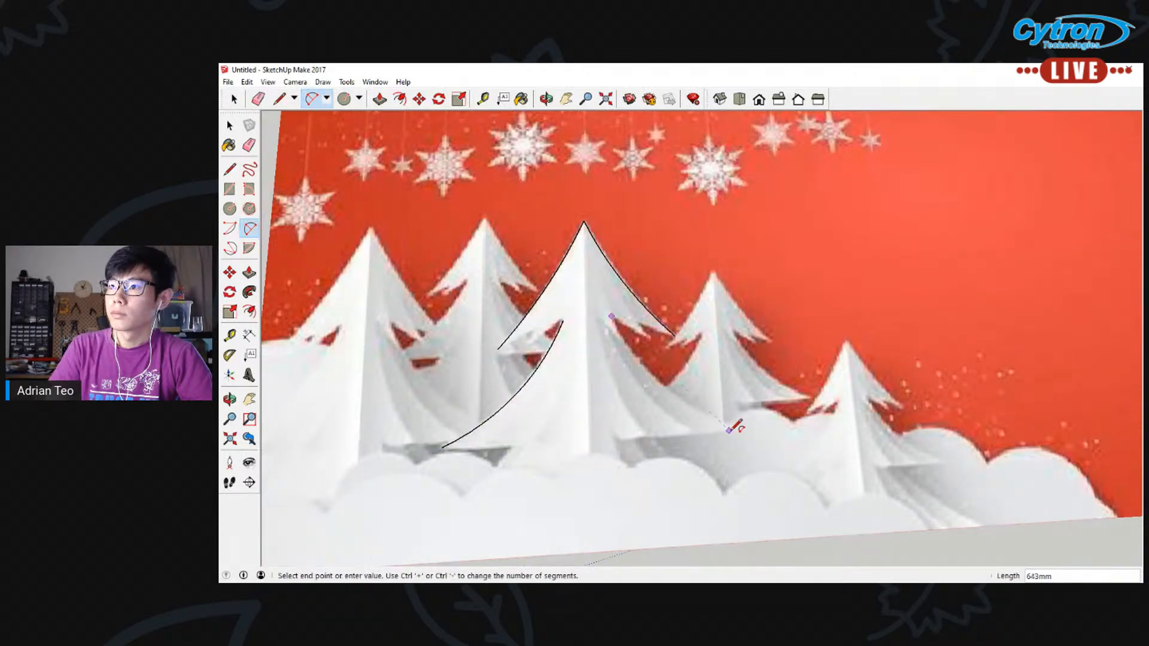
left_click(730, 430)
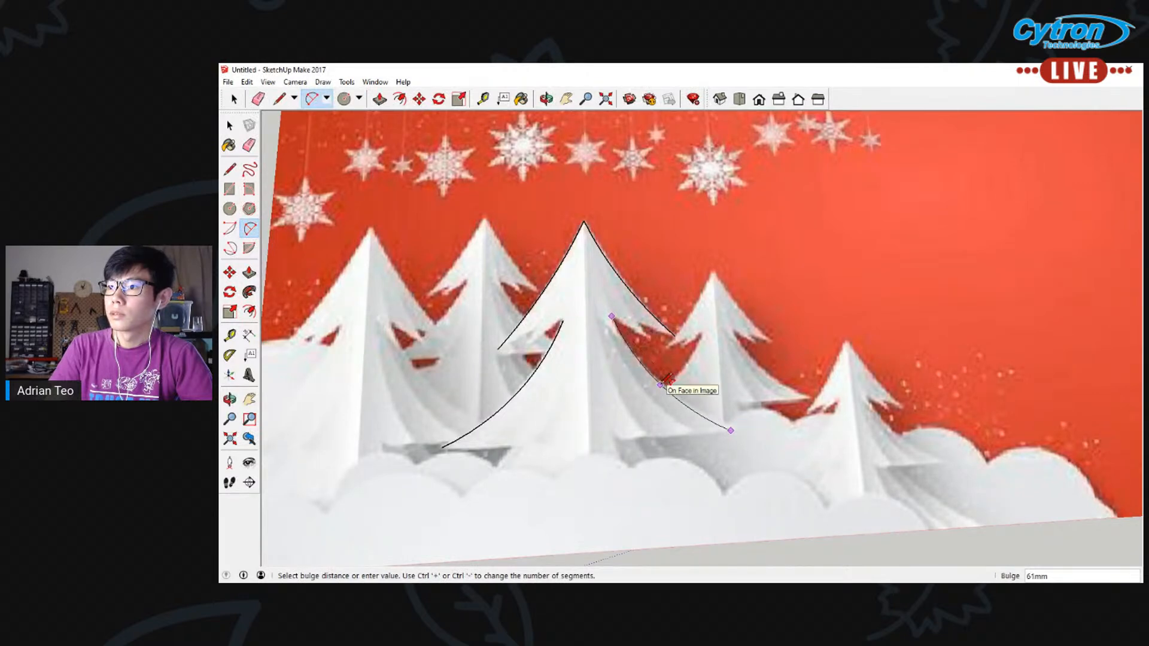
left_click(665, 383)
Trace the underside of the central tree's right branch with three short connected arcs, the last one bulging about 11 mm
left_click(612, 316)
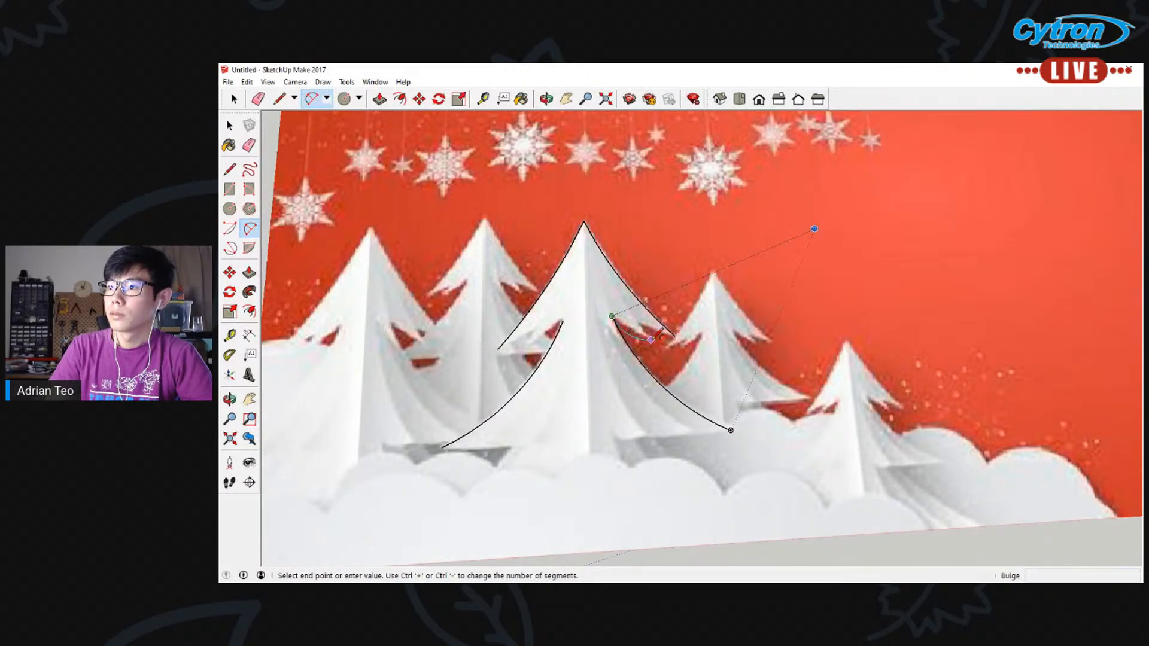
left_click(652, 340)
left_click(629, 328)
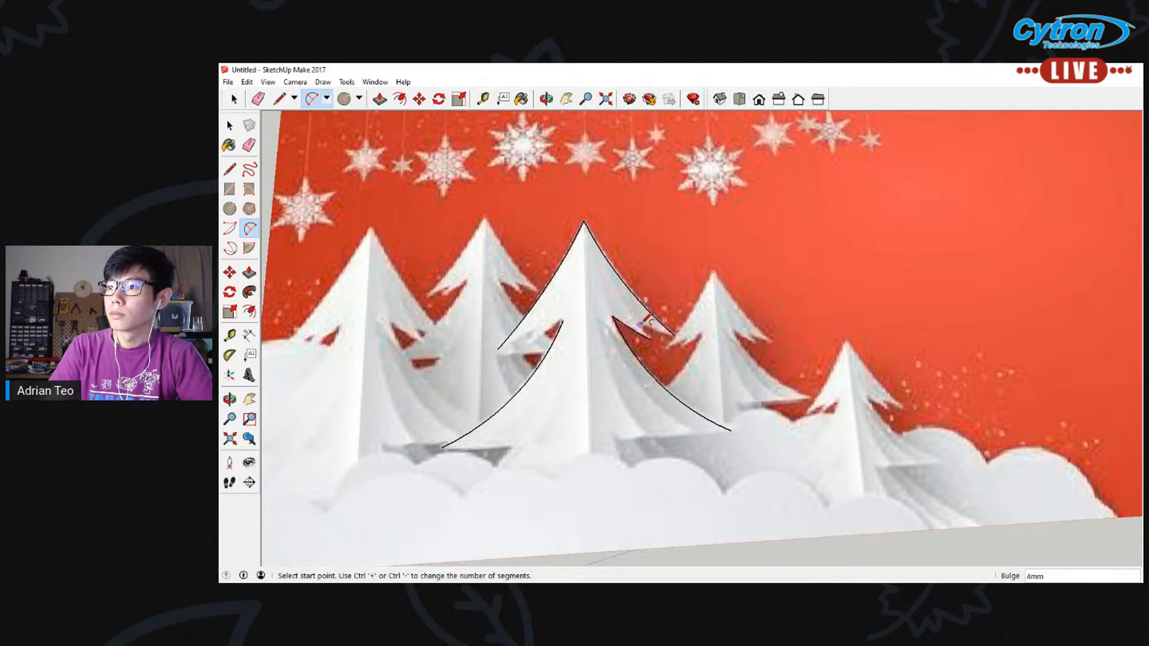
left_click(640, 324)
left_click(675, 336)
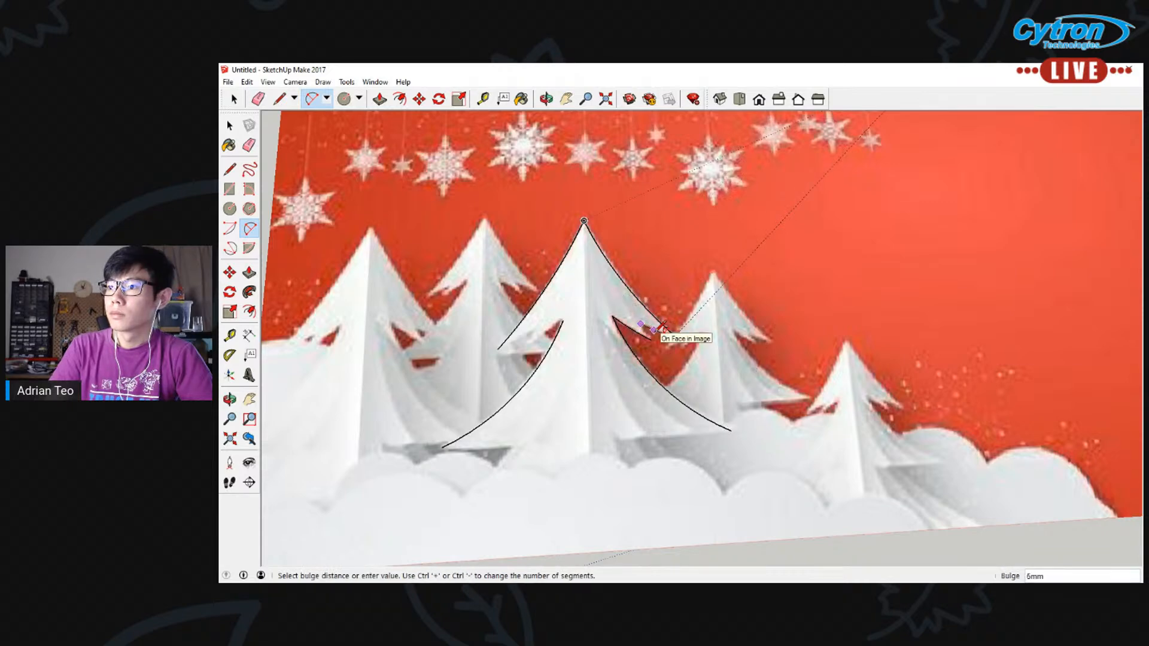
left_click(652, 324)
left_click(641, 324)
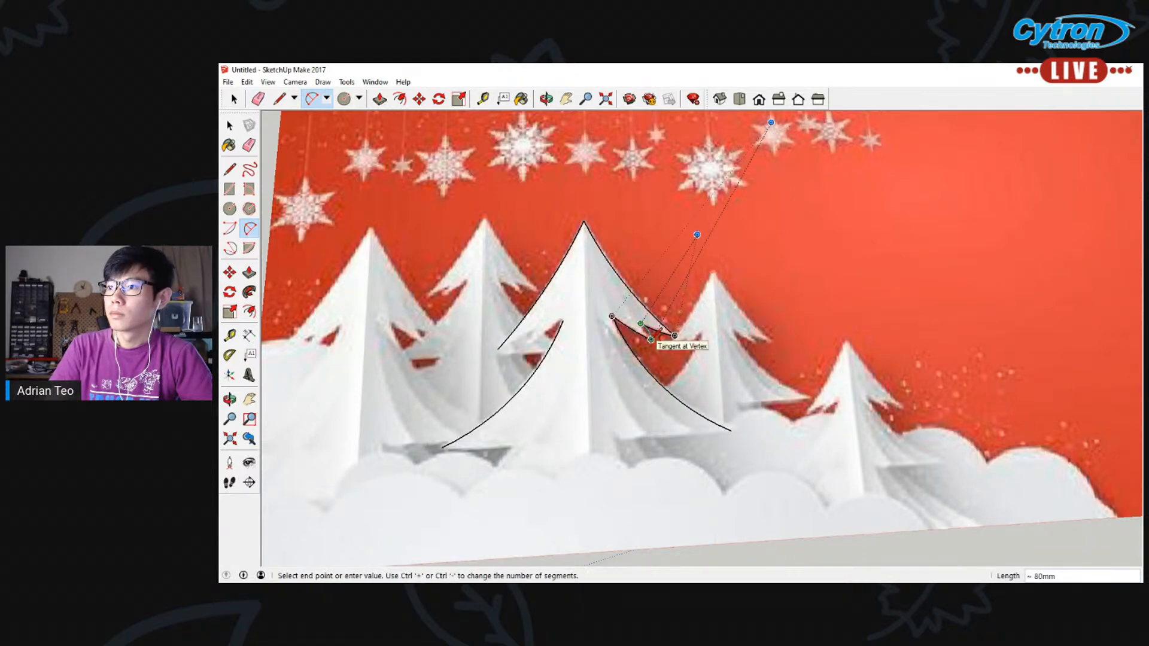
left_click(651, 339)
left_click(648, 330)
Trace the underside of the central tree's left branch with short arcs forming a notch, with bulges of about 9 mm
left_click(442, 448)
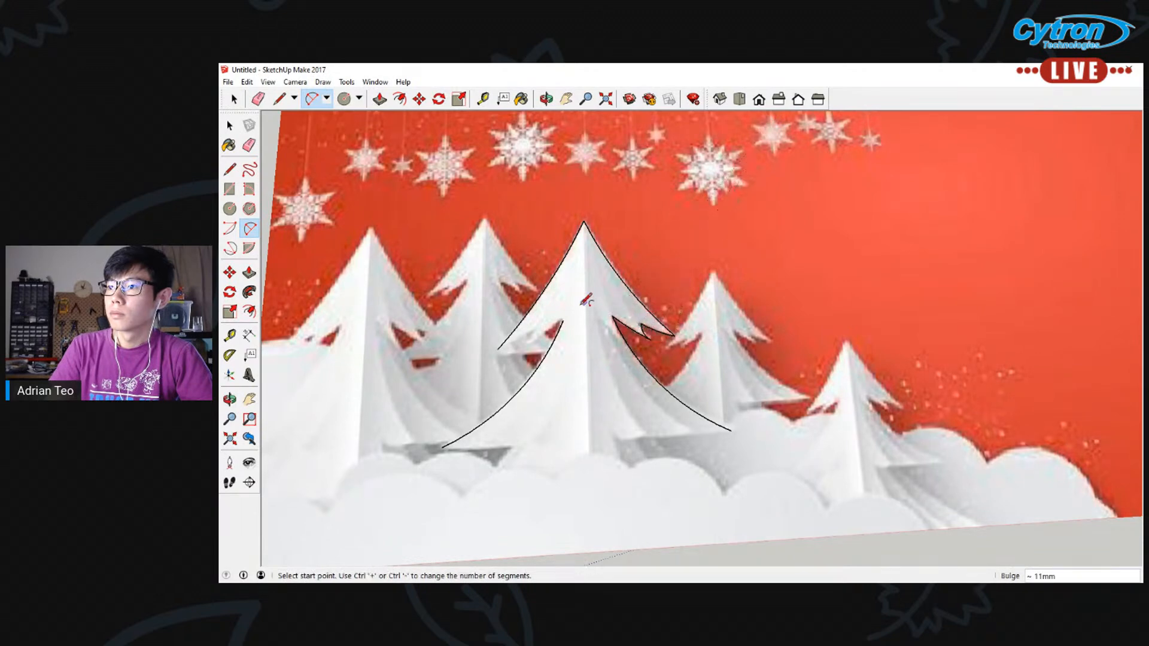
left_click(563, 321)
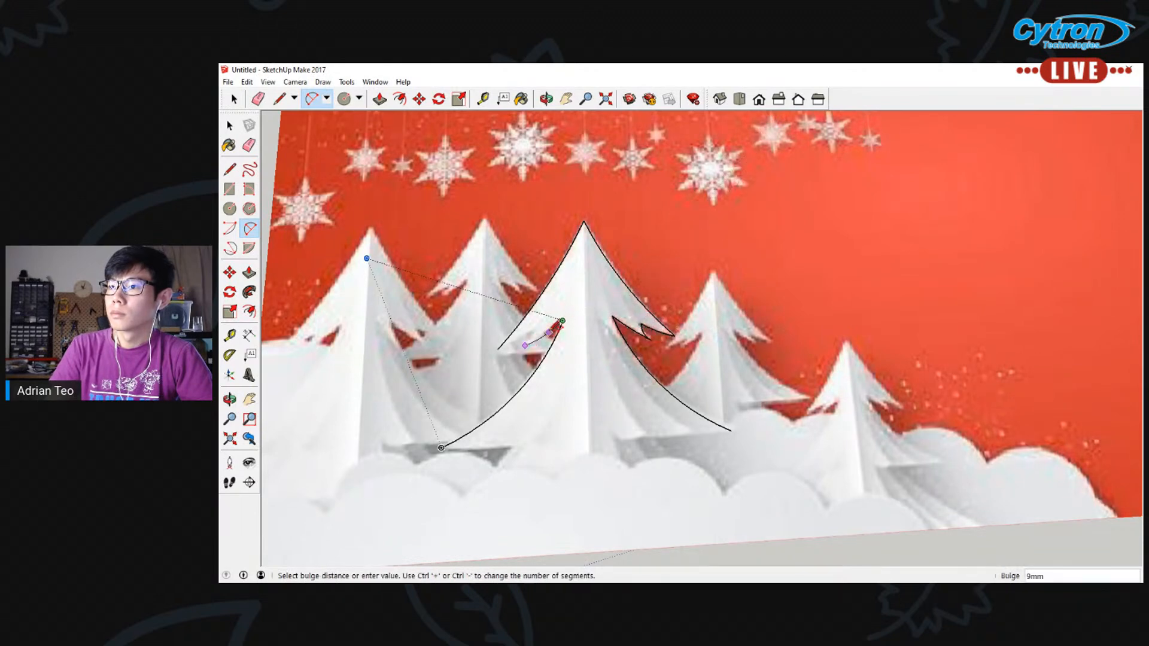
left_click(548, 330)
left_click(497, 349)
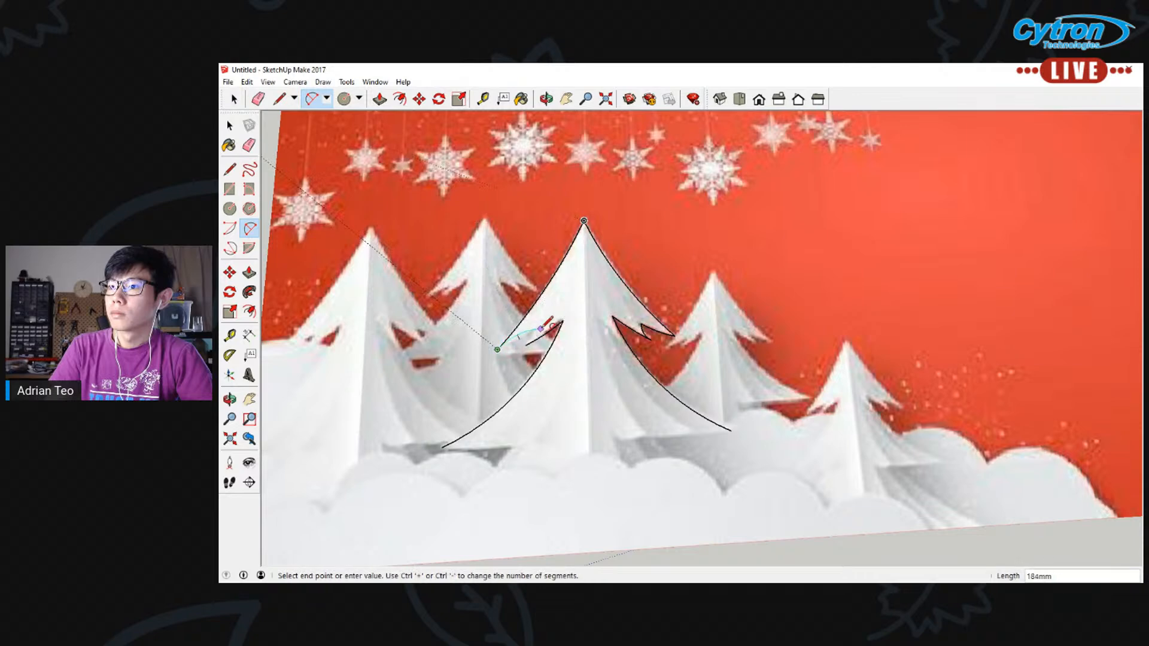
left_click(562, 322)
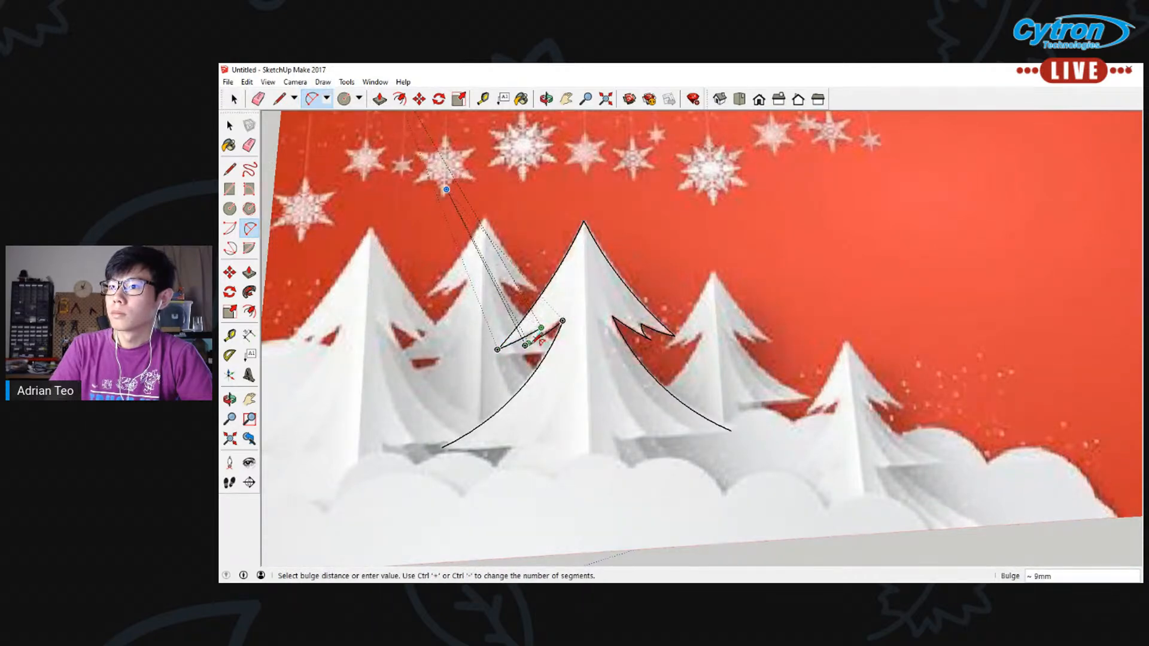
left_click(536, 337)
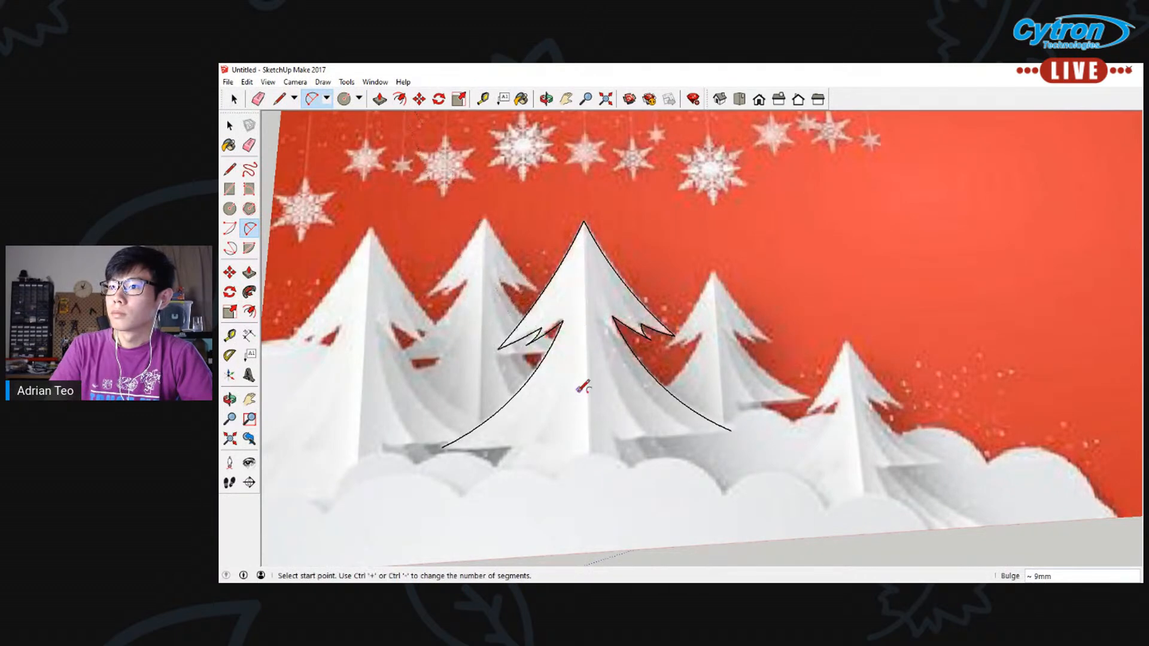
Draw straight lines inward from the central tree's two base corners, about 299 mm on the left and 319 mm on the right
left_click(229, 169)
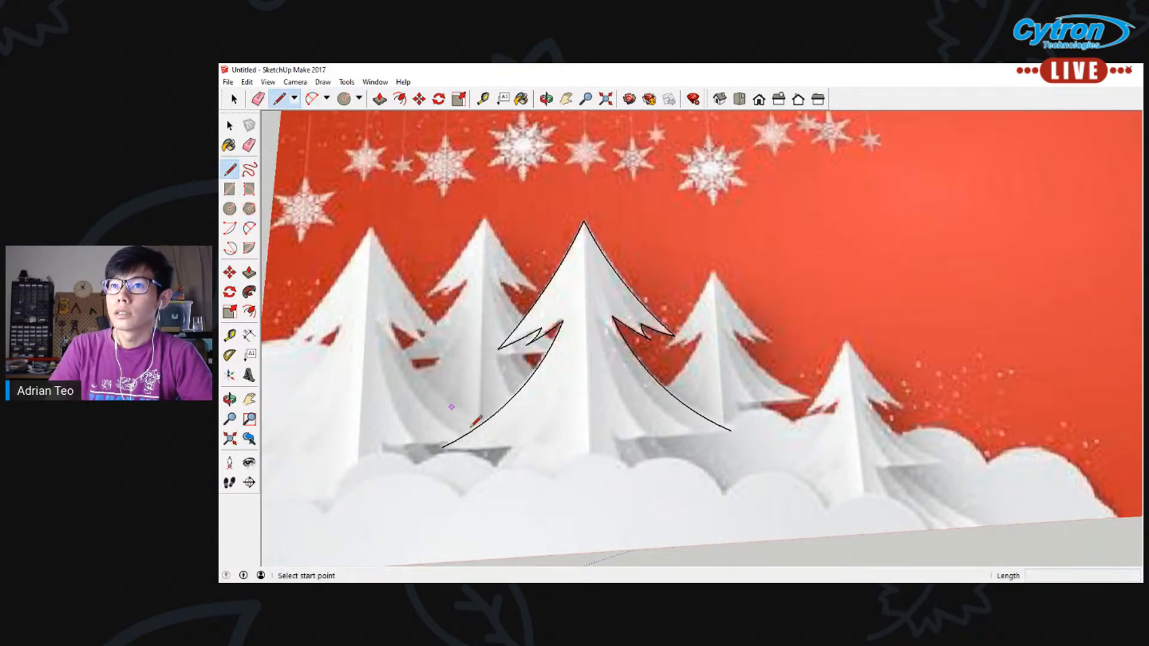
left_click(441, 447)
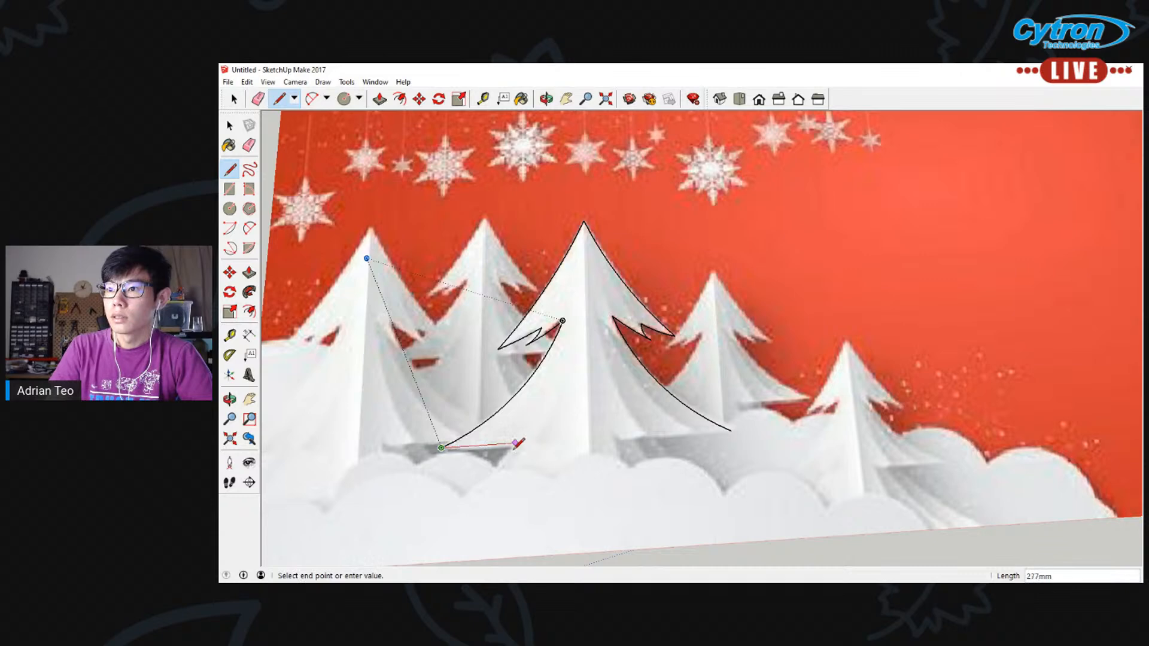
scroll(473, 453, "up", 3)
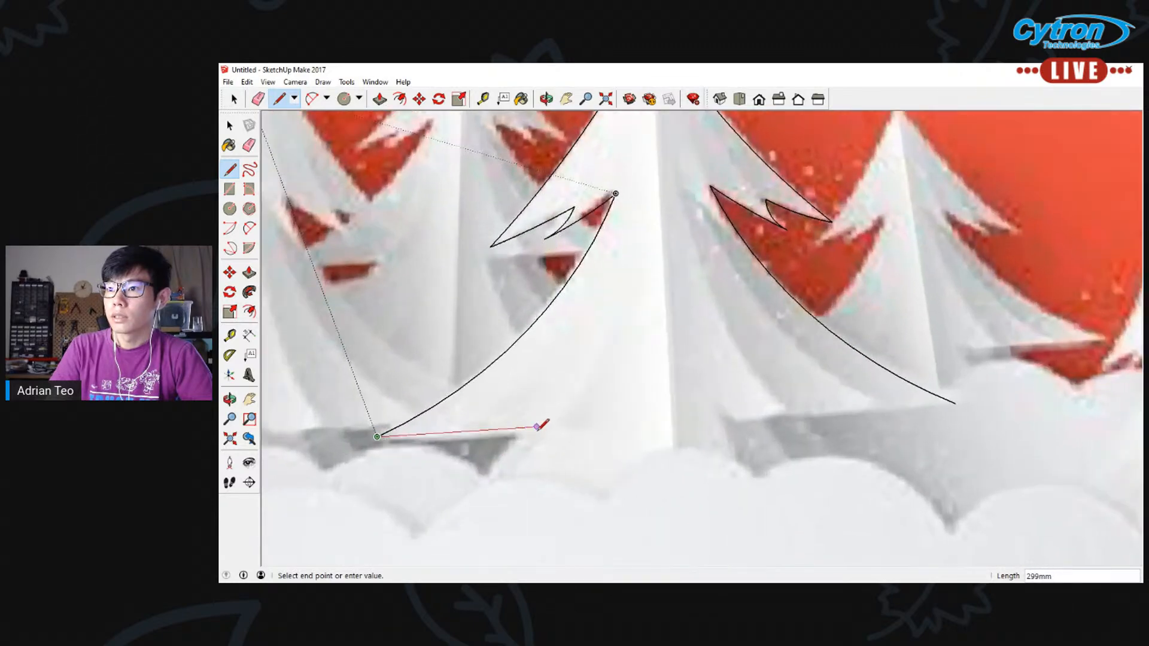
left_click(537, 427)
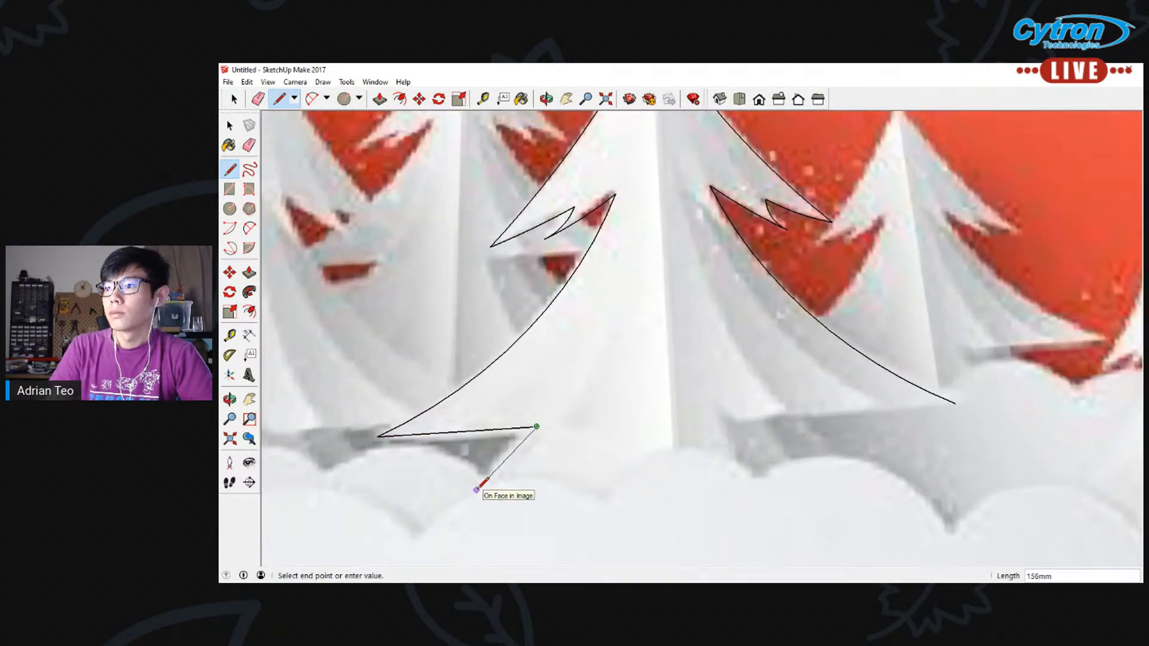
key("Escape")
left_click(954, 403)
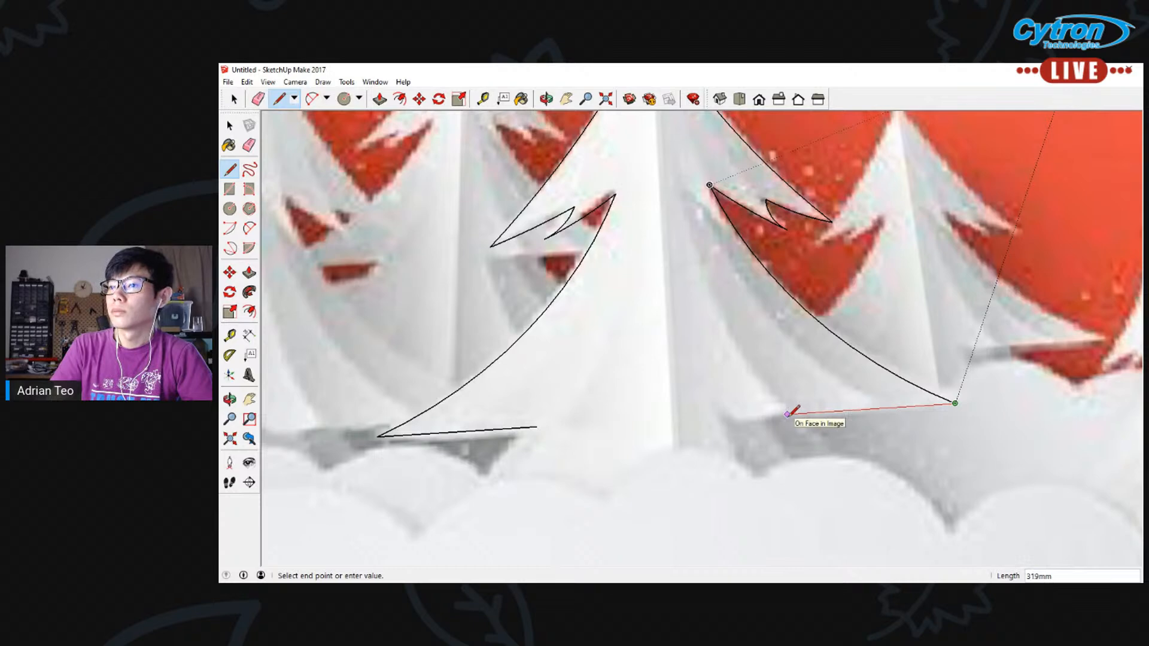
left_click(788, 413)
scroll(789, 414, "down", 5)
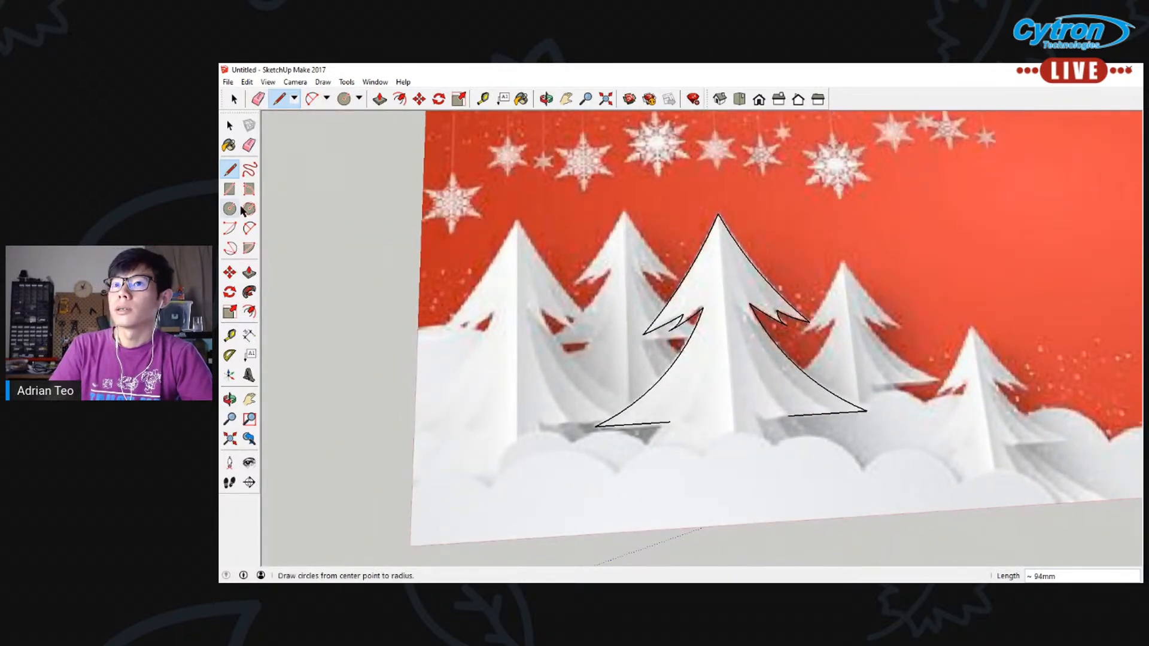
left_click(250, 228)
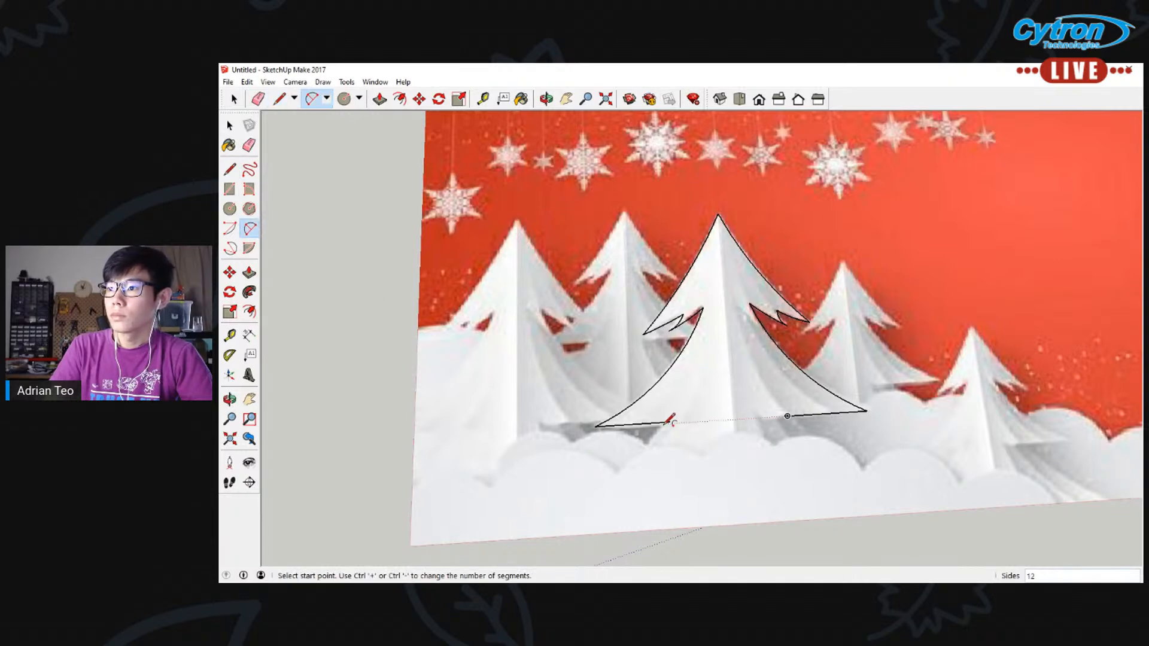
left_click(671, 422)
left_click(629, 462)
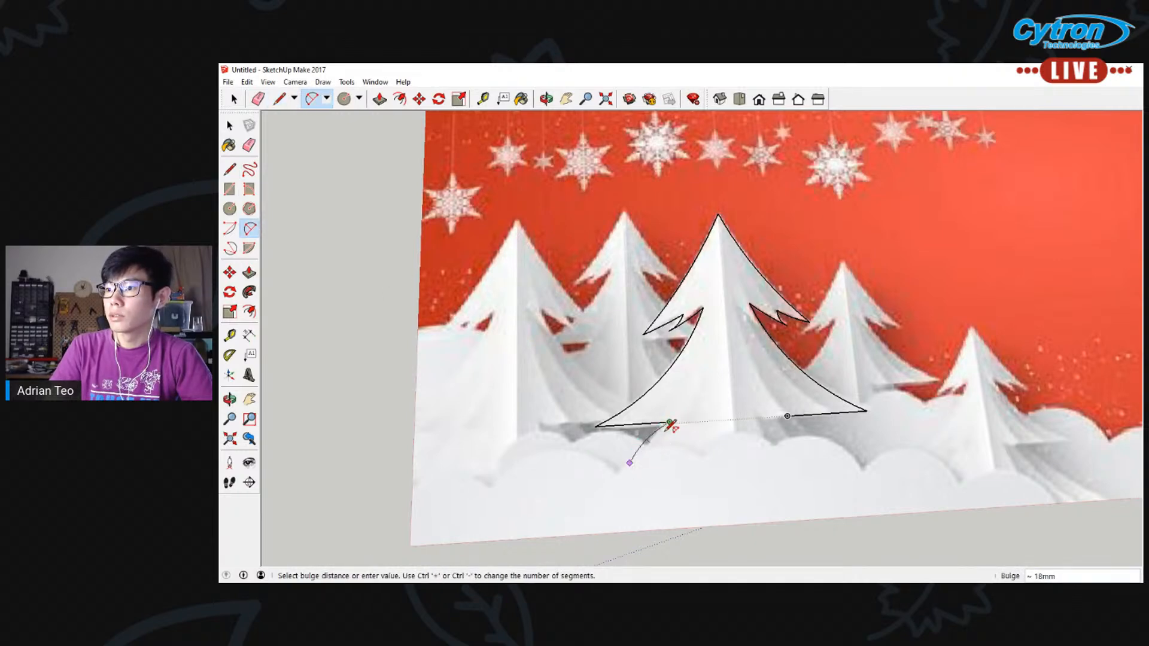
key("Escape")
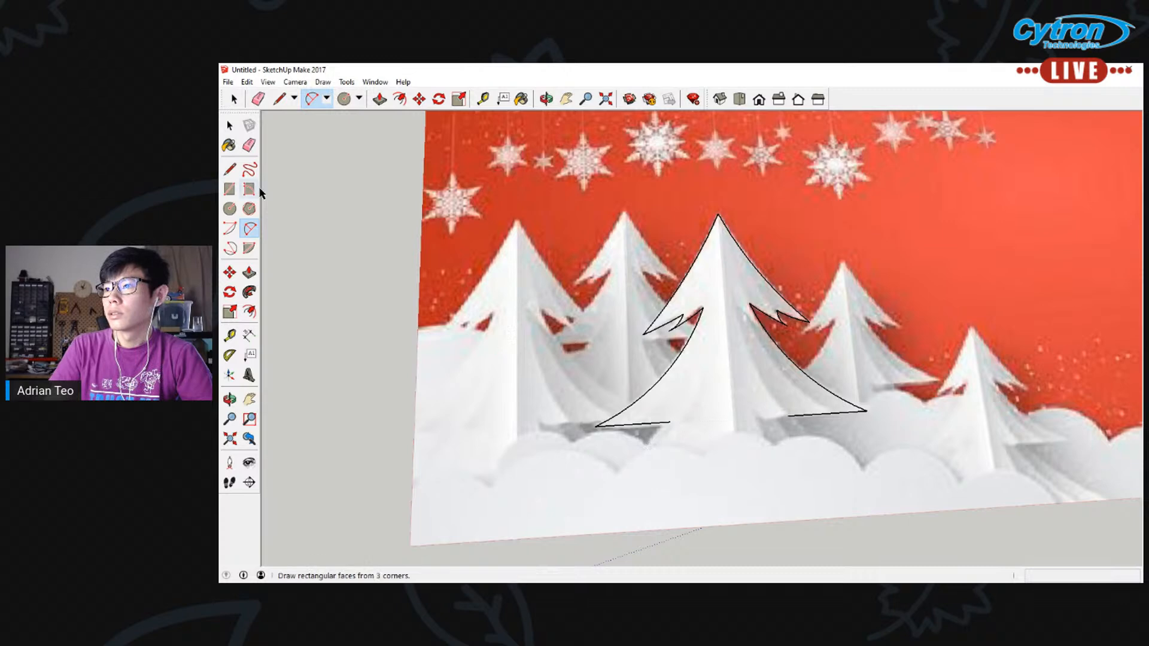
left_click(230, 169)
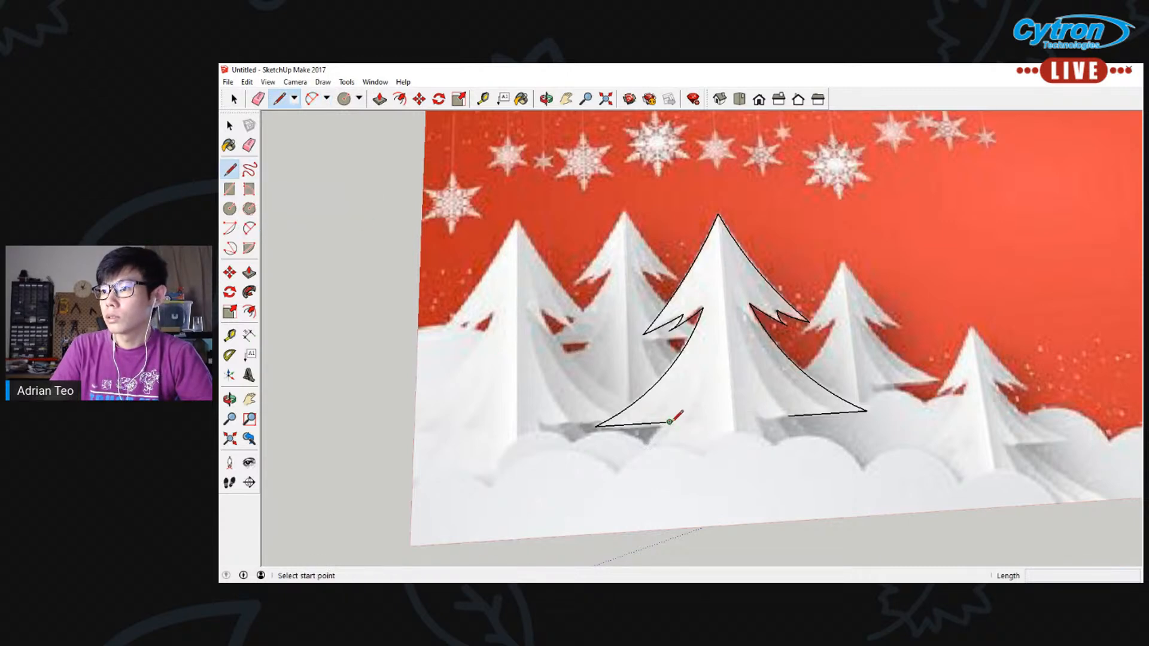
left_click(670, 422)
key("Escape")
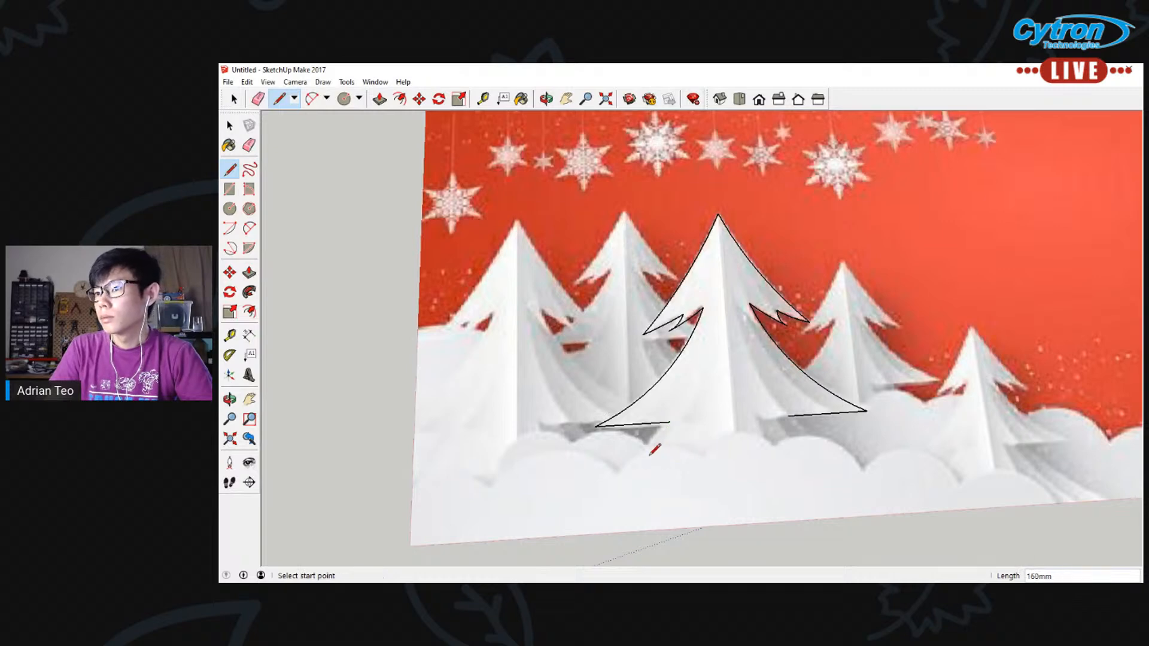
left_click(249, 228)
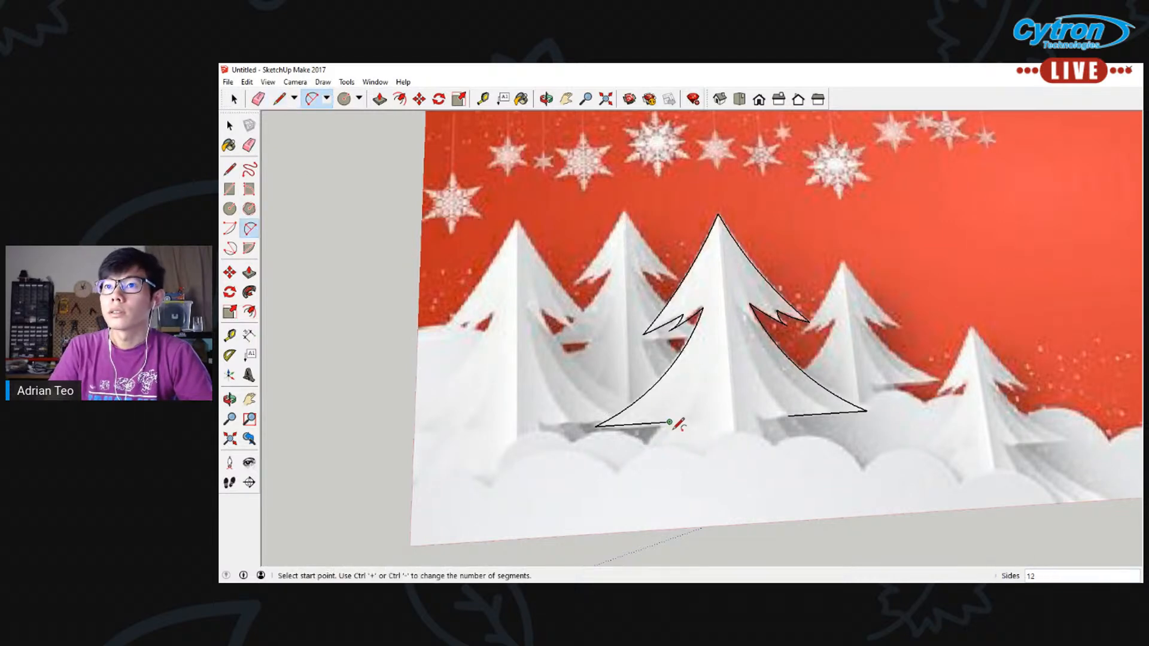
left_click(670, 422)
left_click(618, 468)
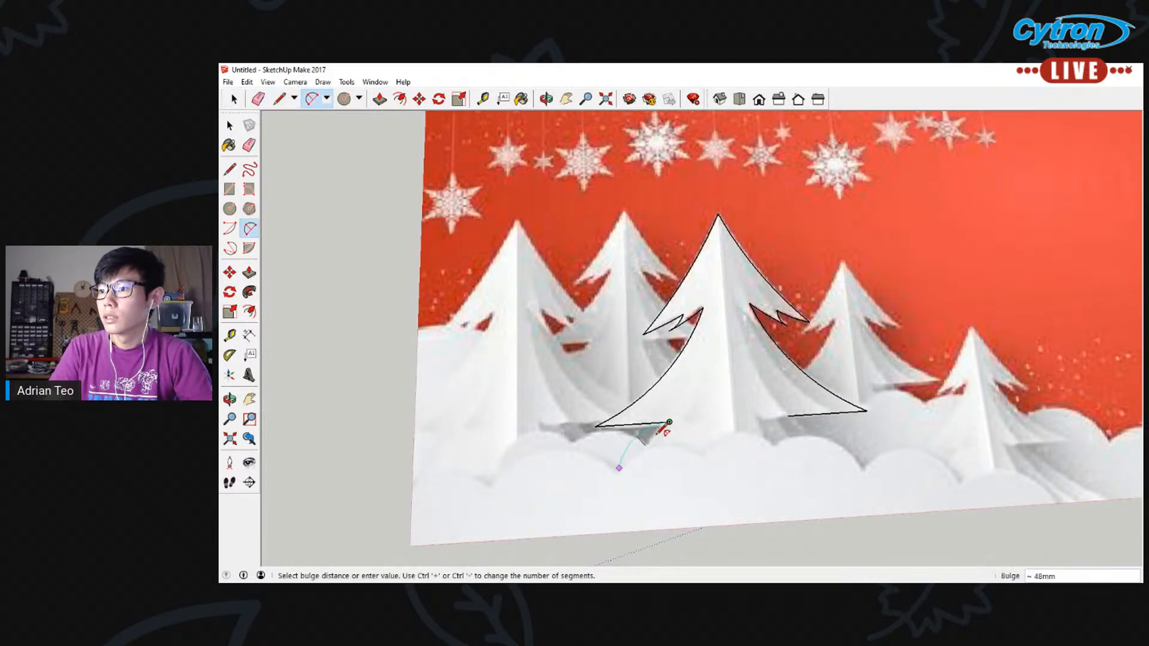
key("Escape")
Trace a short arc from the inner end of the left base line down and outward to the snow, forming the lowest tier's left side
left_click(670, 422)
left_click(638, 453)
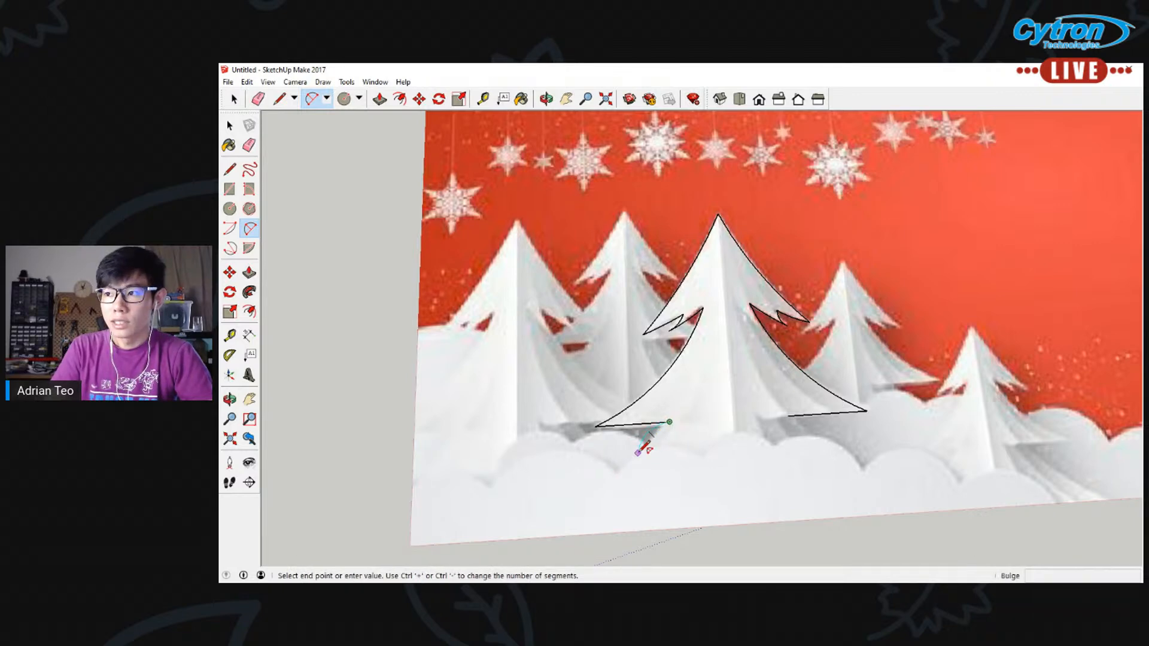
left_click(660, 437)
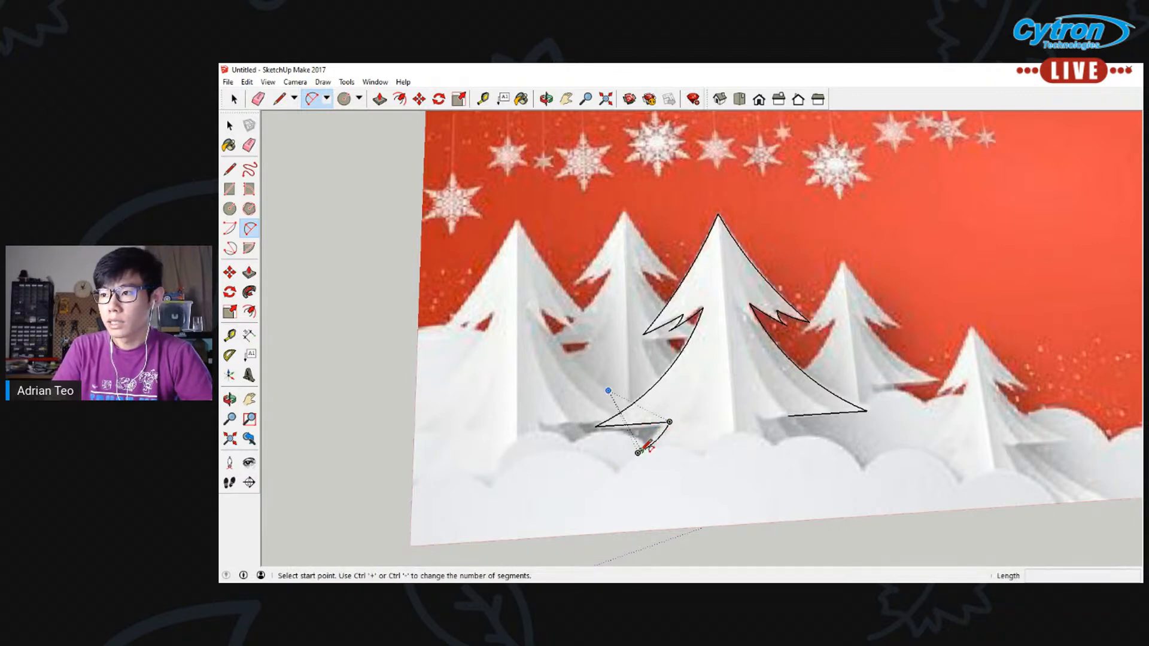
left_click(641, 451)
left_click(684, 449)
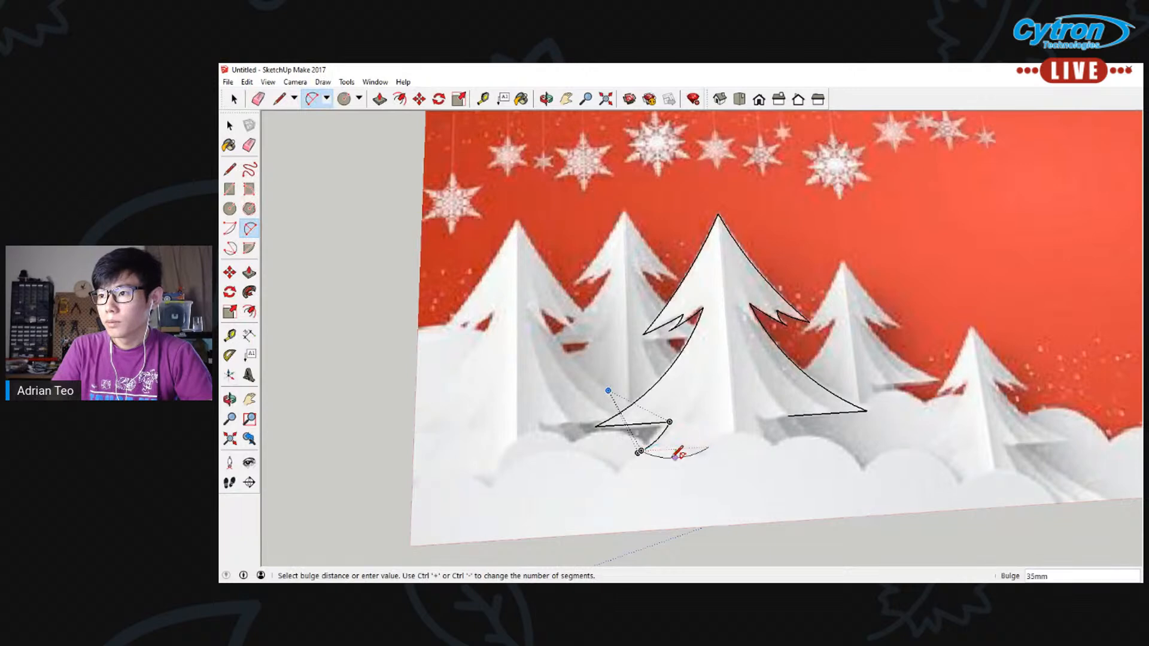
left_click(707, 449)
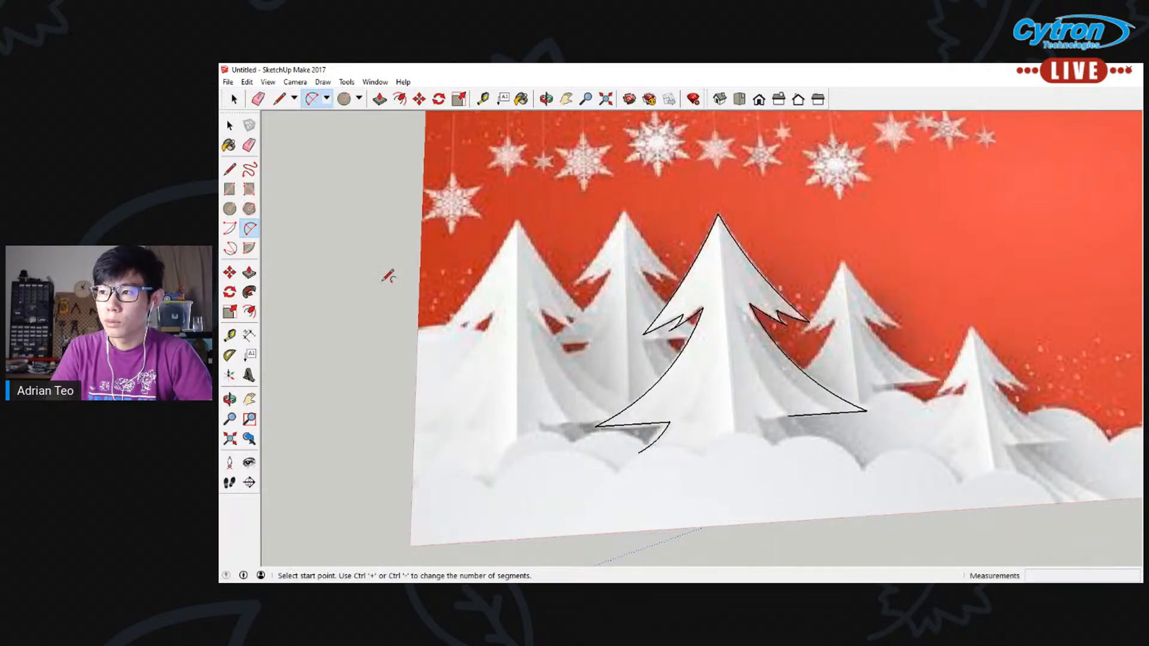
Trace a short arc from the right base line's inner end down and outward, bulging about 20 mm, as the lowest tier's right side
left_click(788, 415)
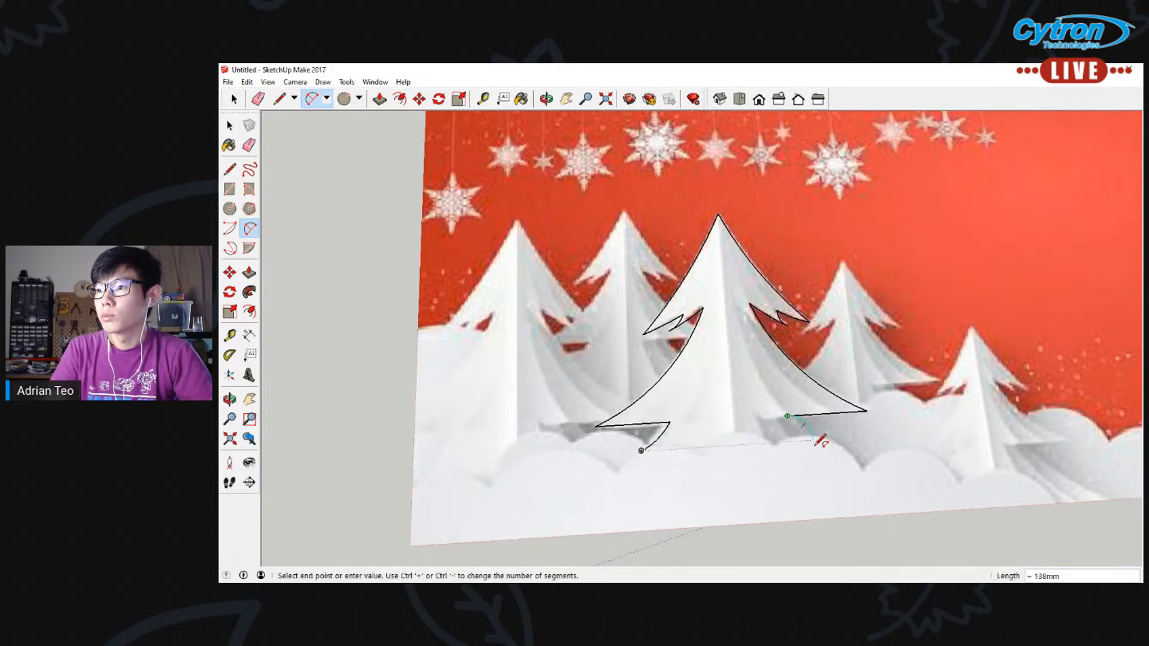
left_click(789, 429)
left_click(797, 423)
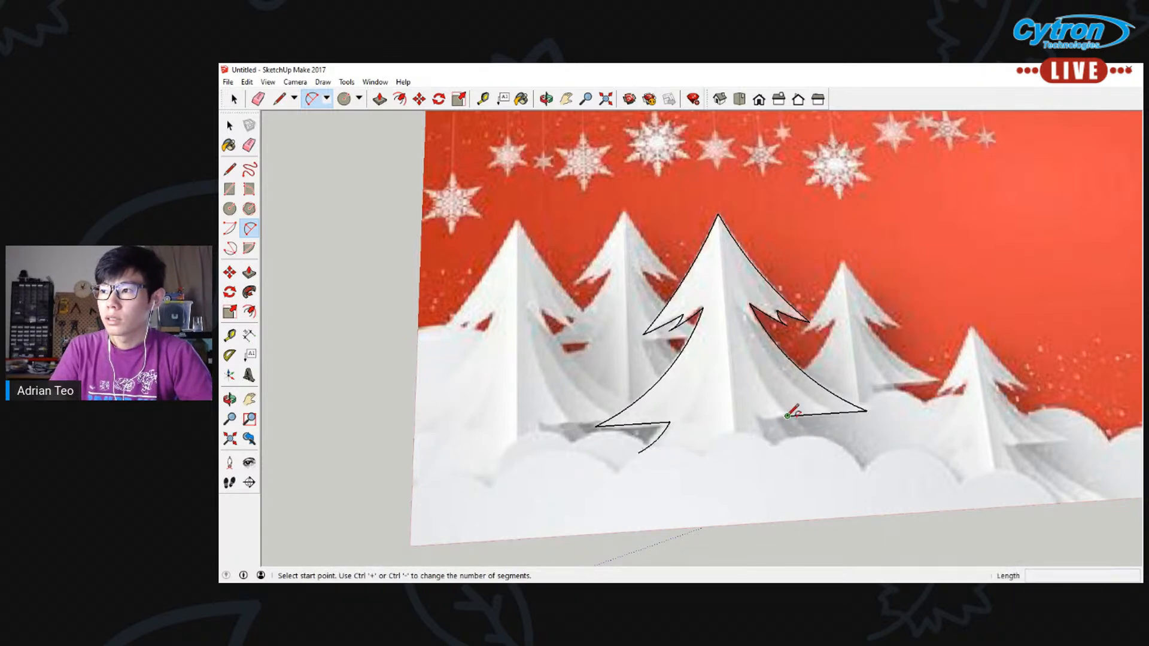
left_click(788, 416)
left_click(789, 429)
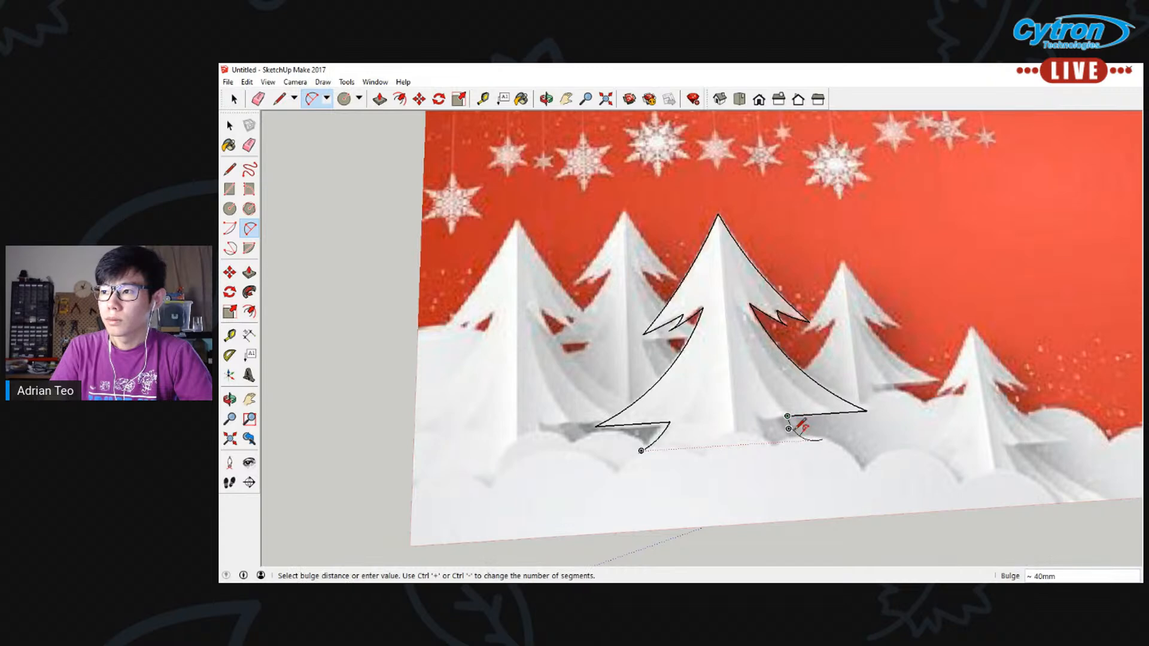
left_click(803, 431)
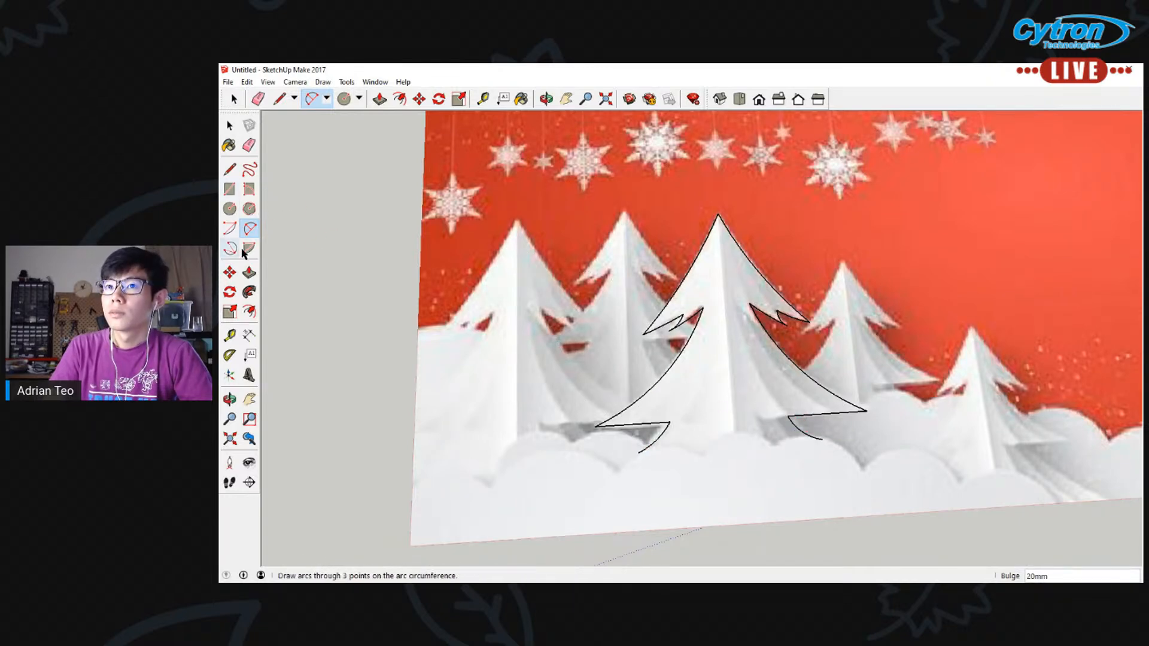
Draw straight bottom edges inward from both lowest-tier arc ends, leaving a gap for the trunk, with the right edge about 266 mm long
left_click(231, 171)
left_click(638, 453)
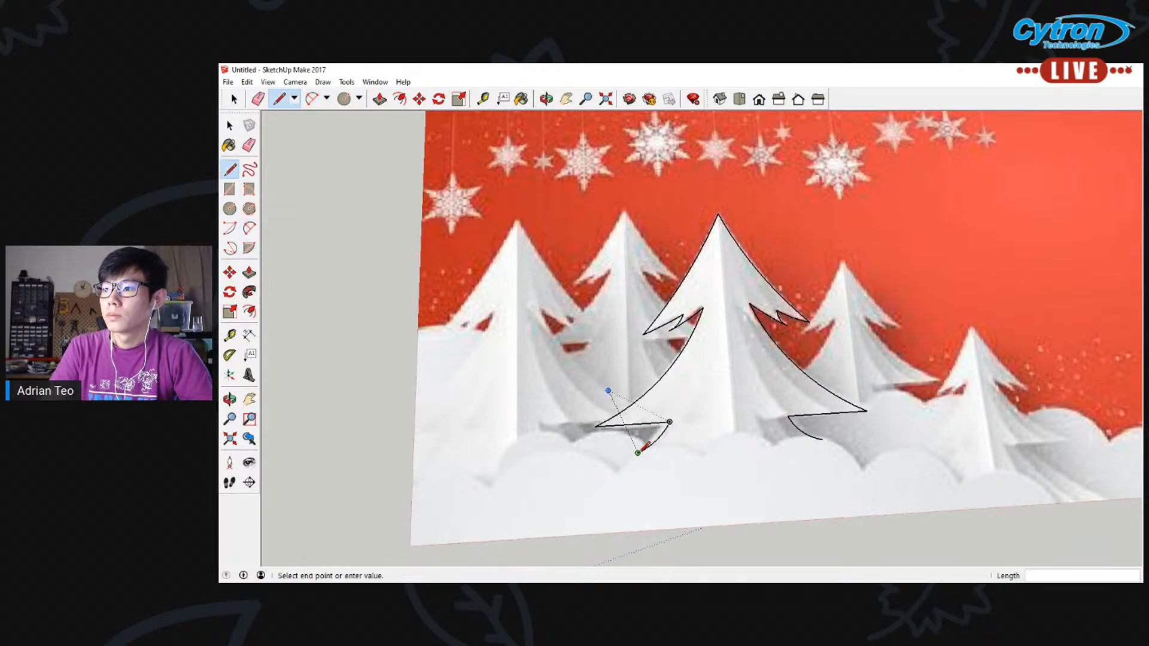
left_click(712, 449)
key("Escape")
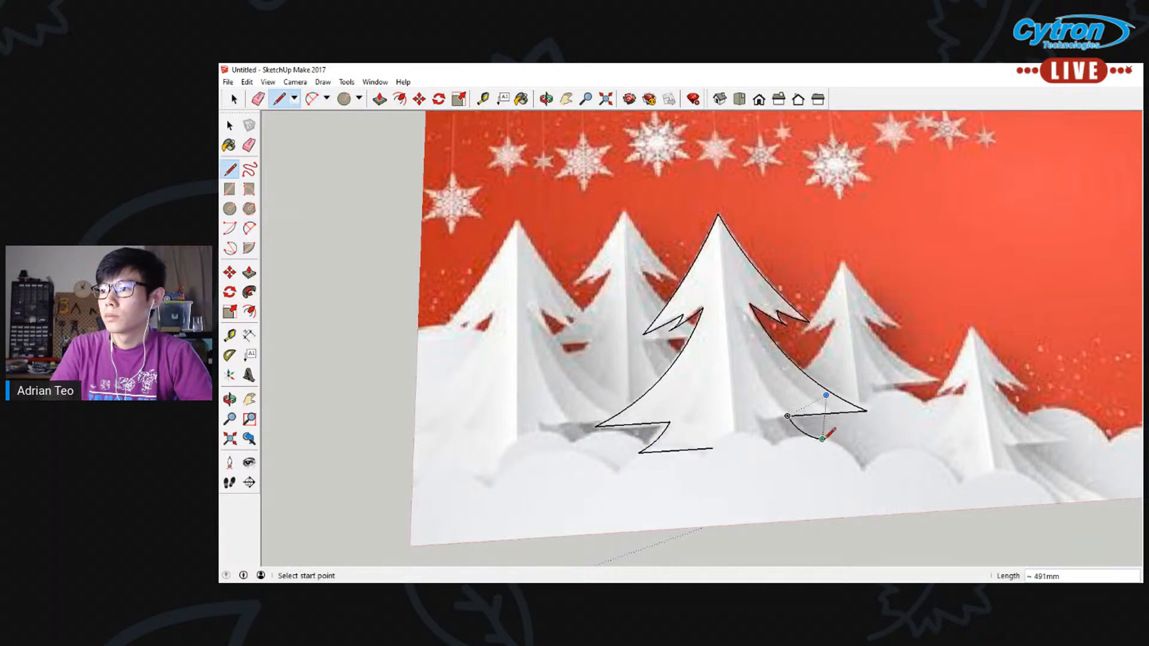
left_click(822, 439)
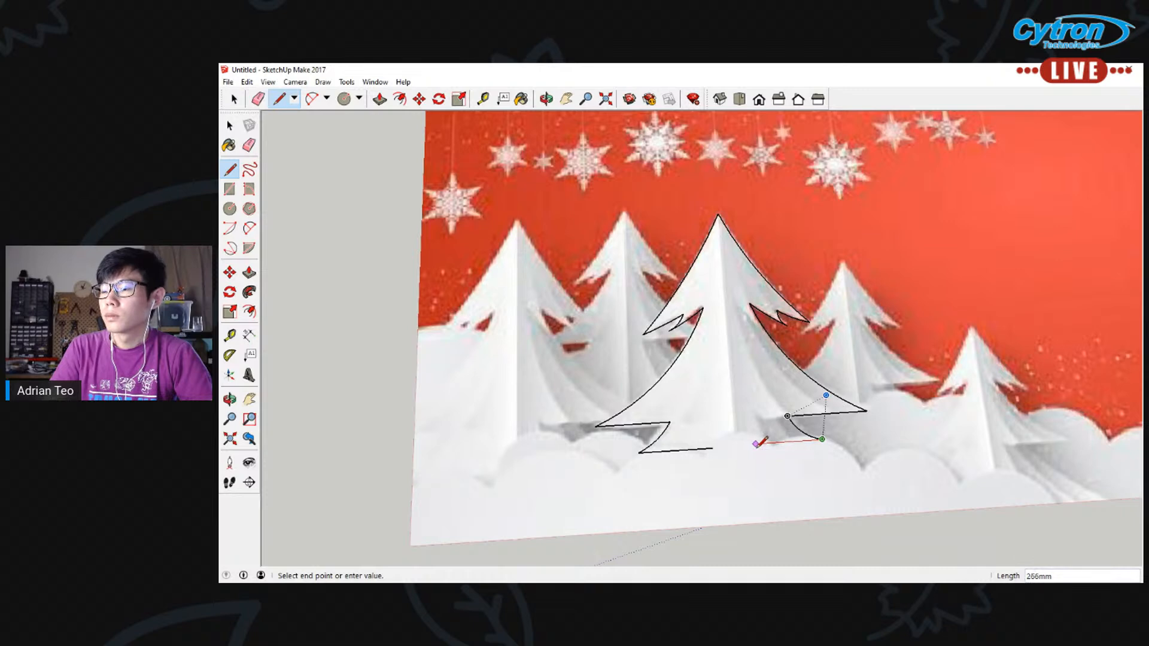
left_click(756, 444)
left_click(231, 189)
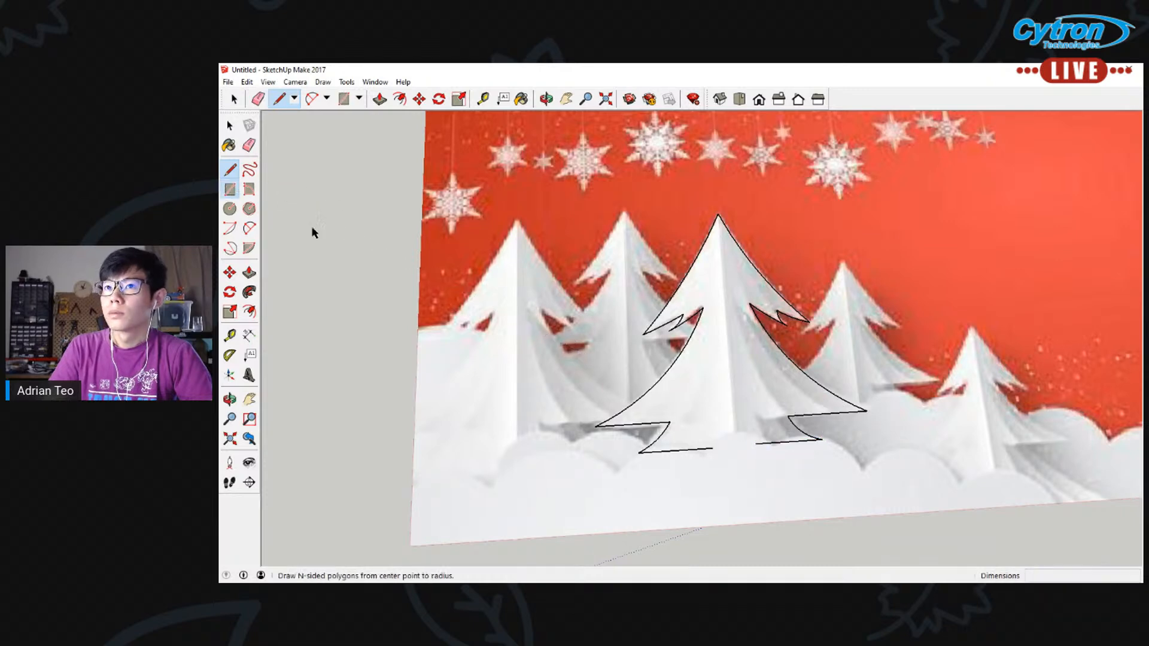
left_click(713, 448)
key("Escape")
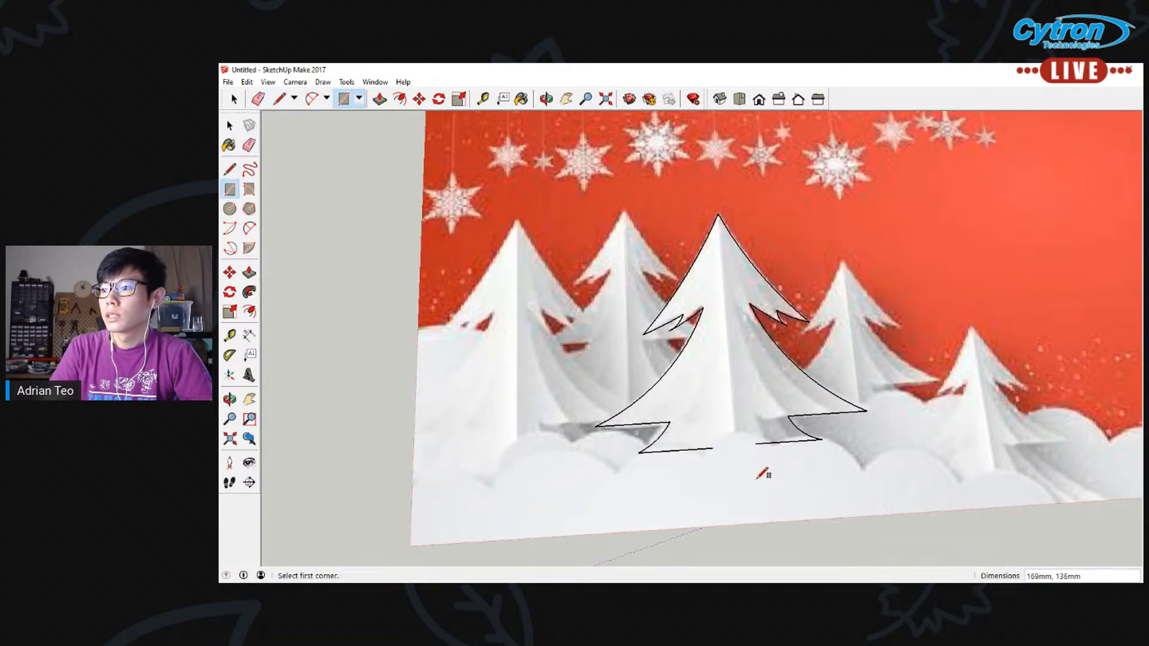
Draw the trunk in the gap with three connected lines, its right side about 116 mm tall, to close the central tree's outline
left_click(229, 170)
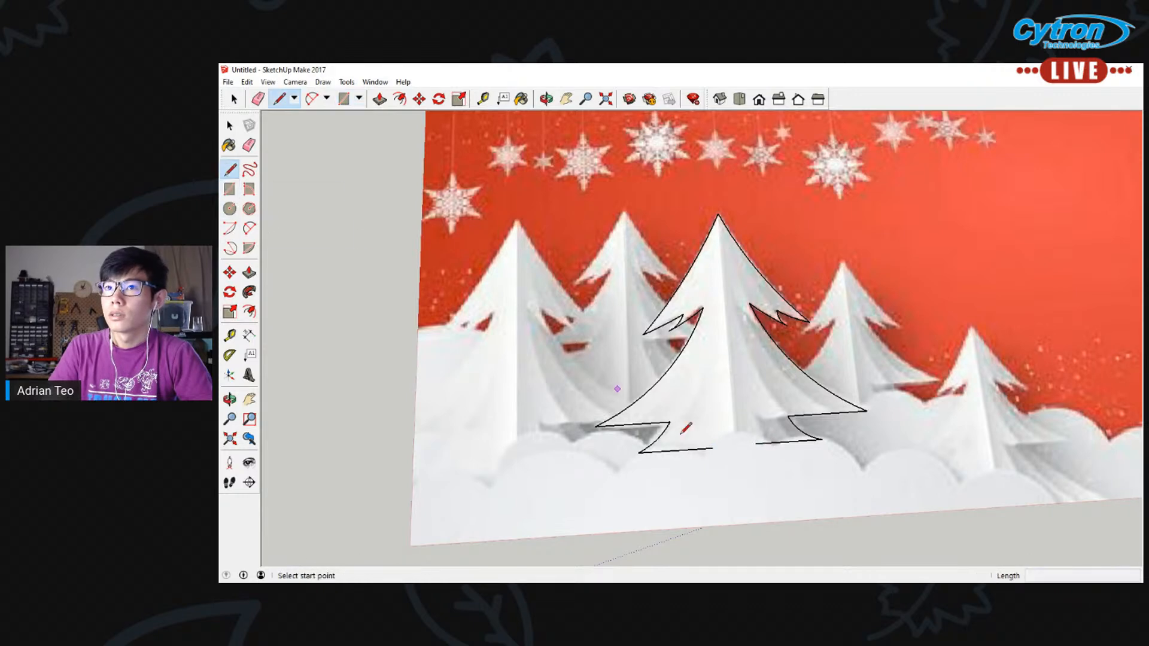
left_click(713, 448)
left_click(714, 476)
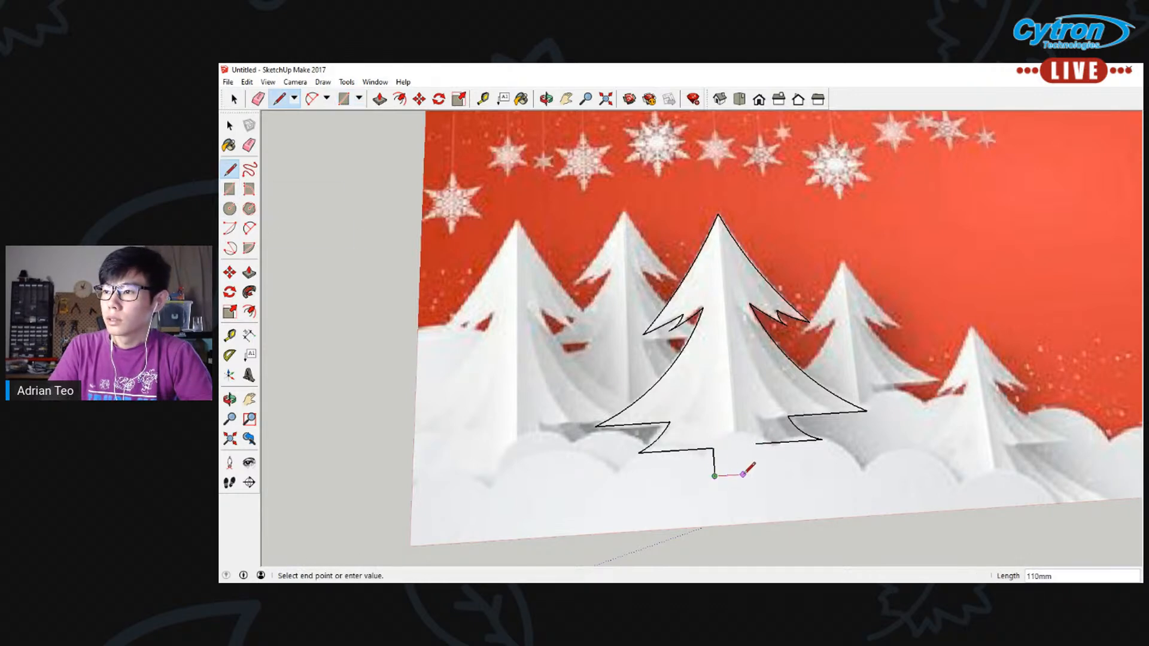
left_click(756, 444)
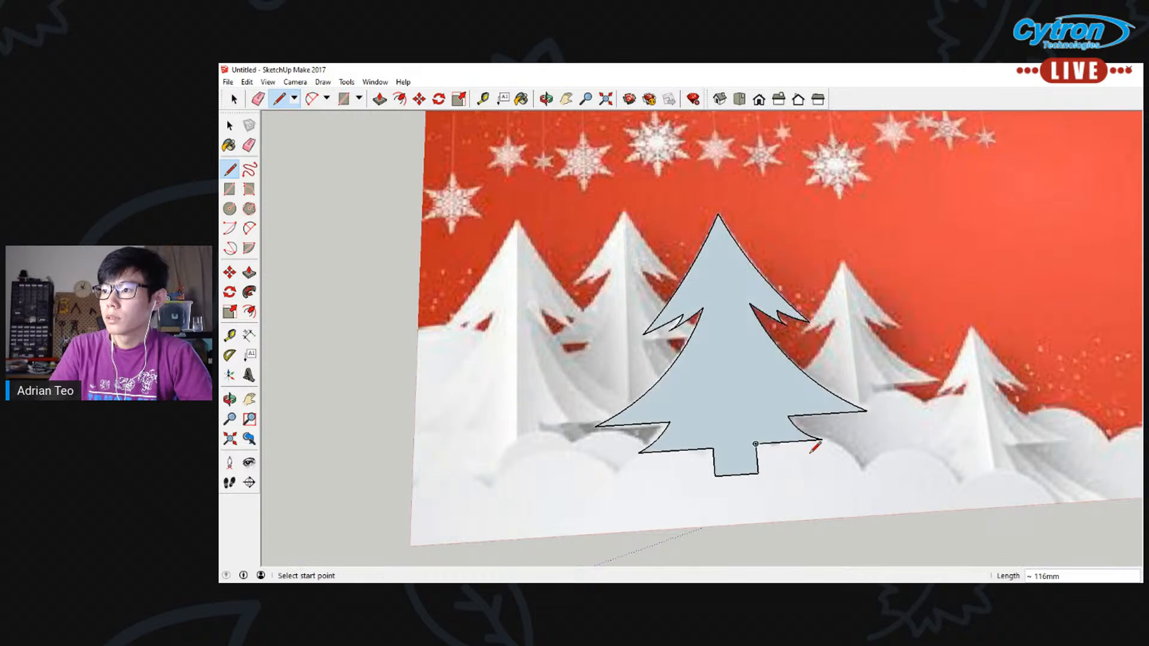
Delete the straight edges running inward from the central tree's left and right base corners above the lowest tier
key("space")
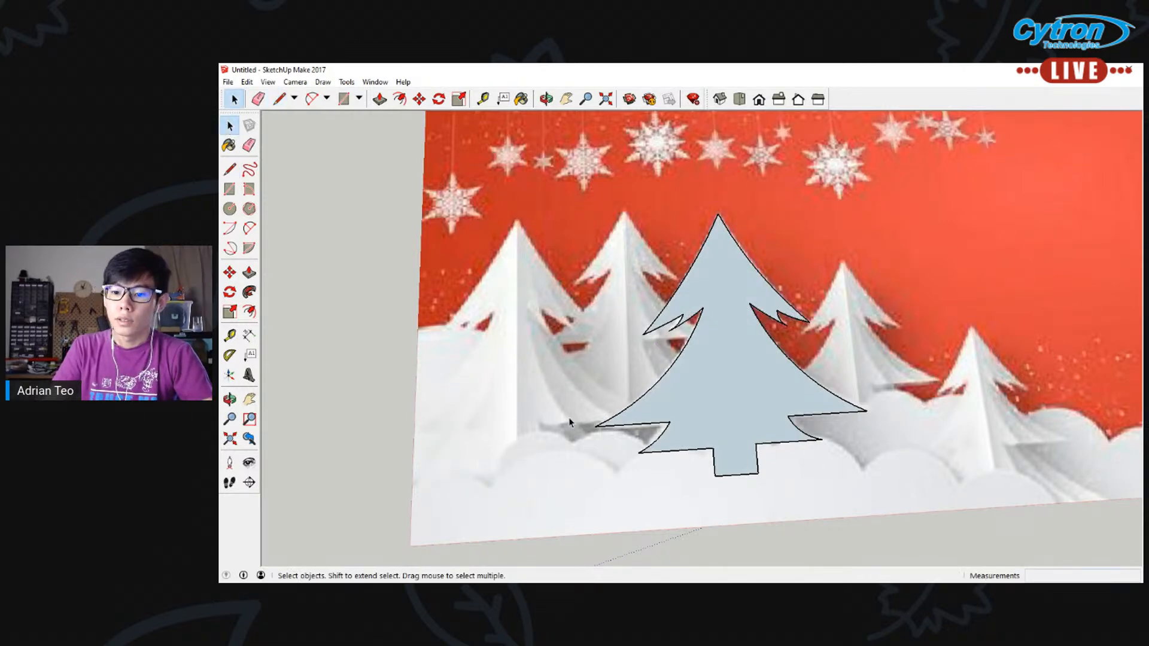
scroll(820, 364, "down", 1)
left_click(756, 383)
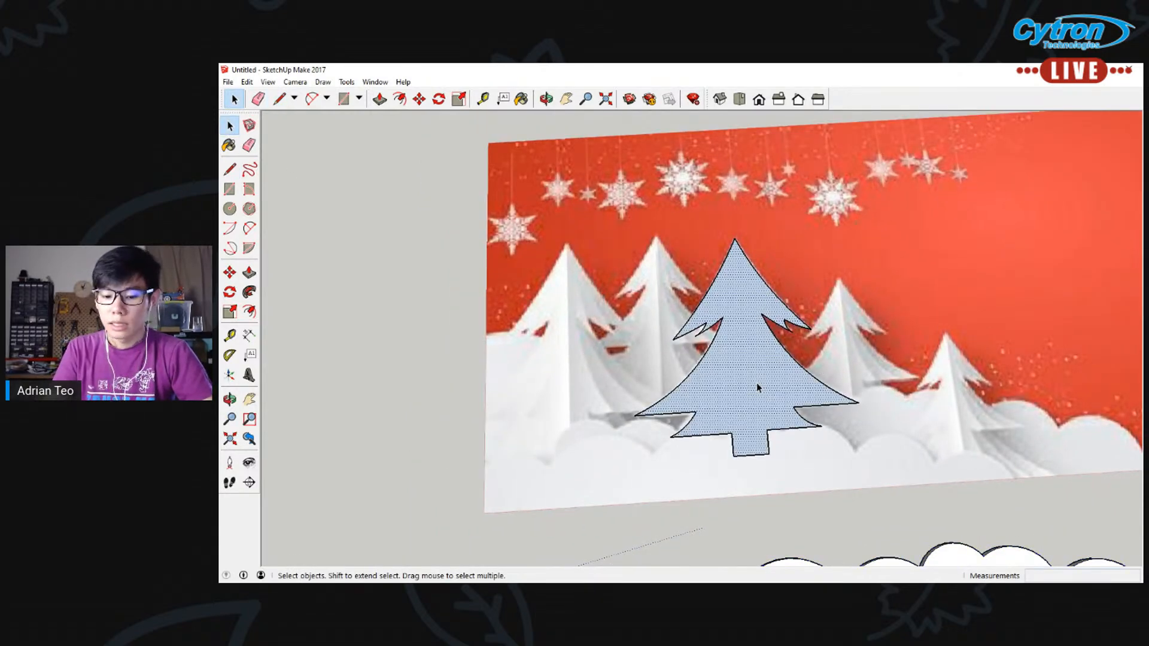
middle_click_drag(911, 465, 724, 407)
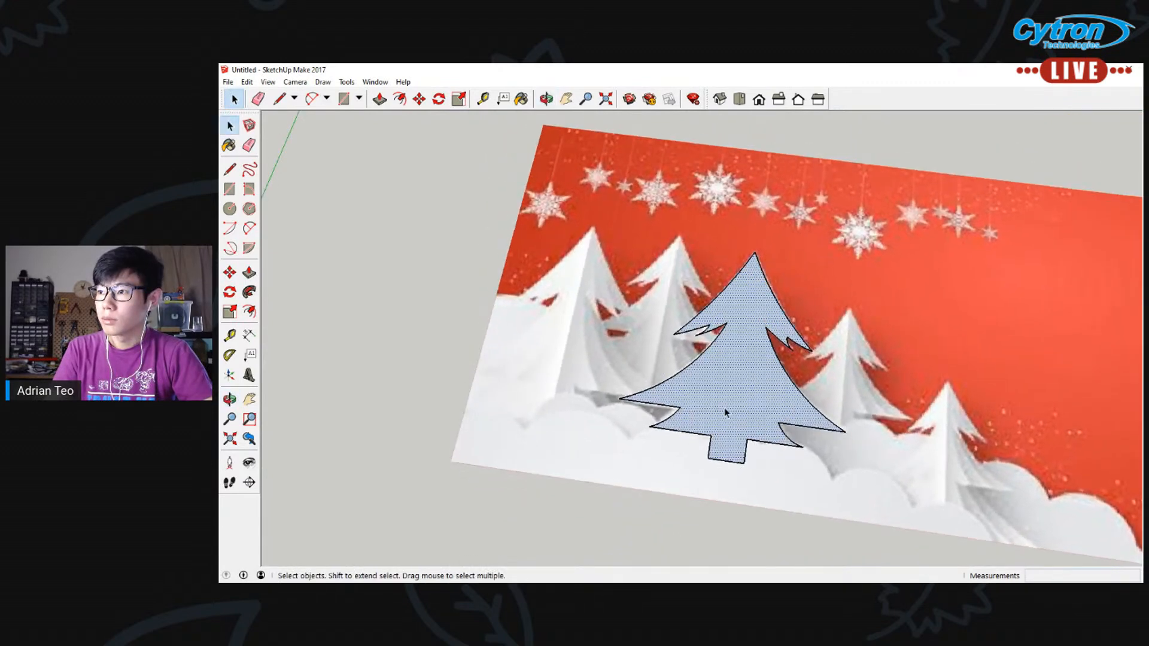
scroll(667, 410, "up", 3)
left_click(647, 406)
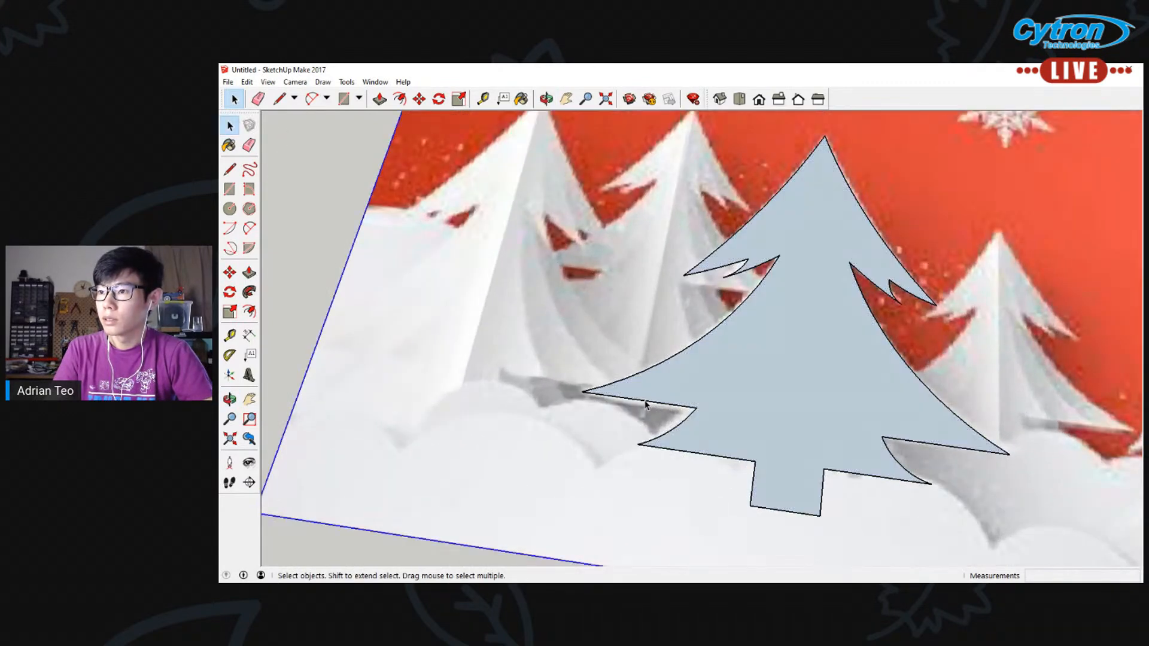
key("Delete")
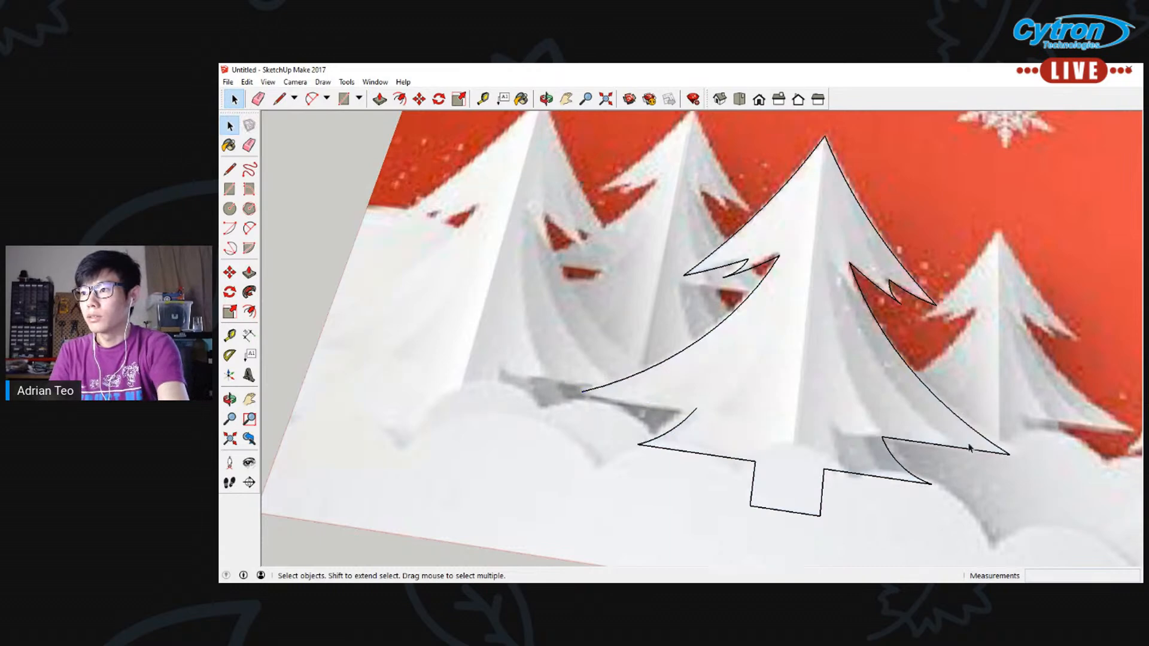
left_click(950, 452)
left_click(948, 447)
key("Delete")
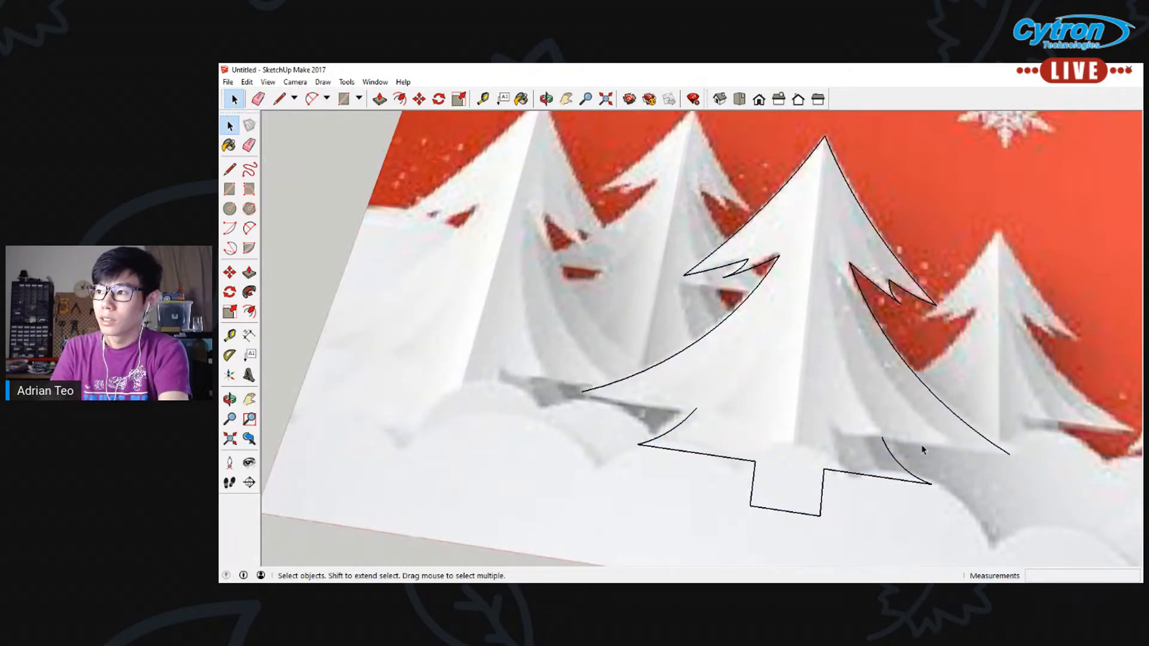
Draw arcs joining the central tree's wide left and right tips to the inner ends of the lowest-tier arcs, the left bulging about 31 mm
left_click(249, 228)
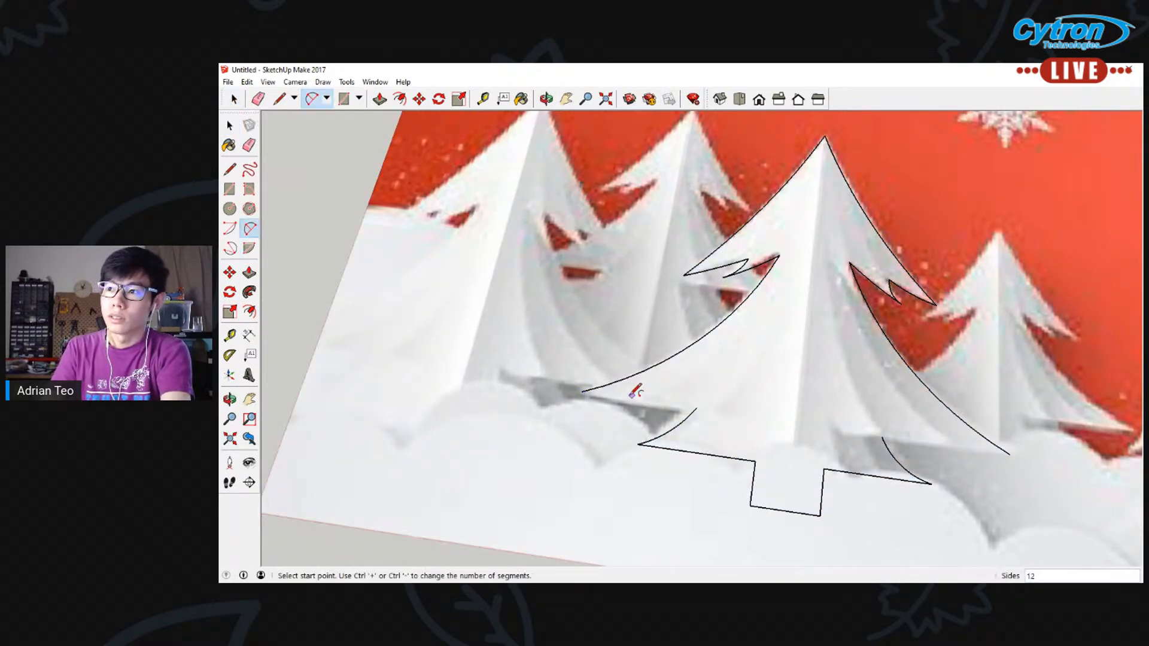
left_click(582, 392)
left_click(696, 408)
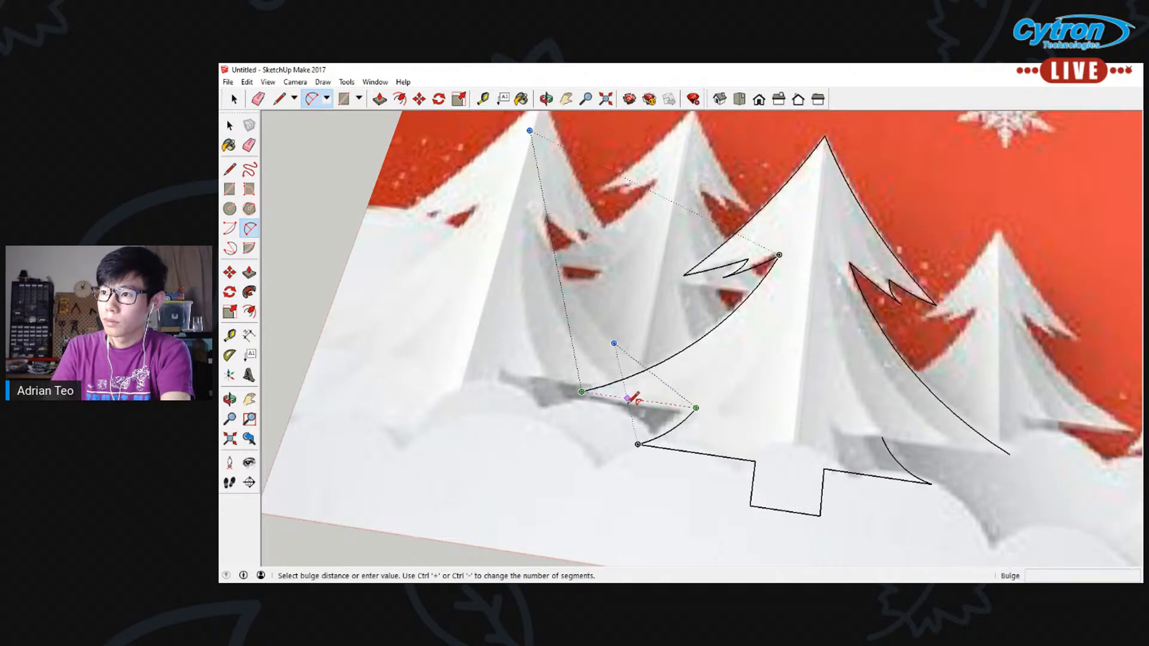
left_click(633, 412)
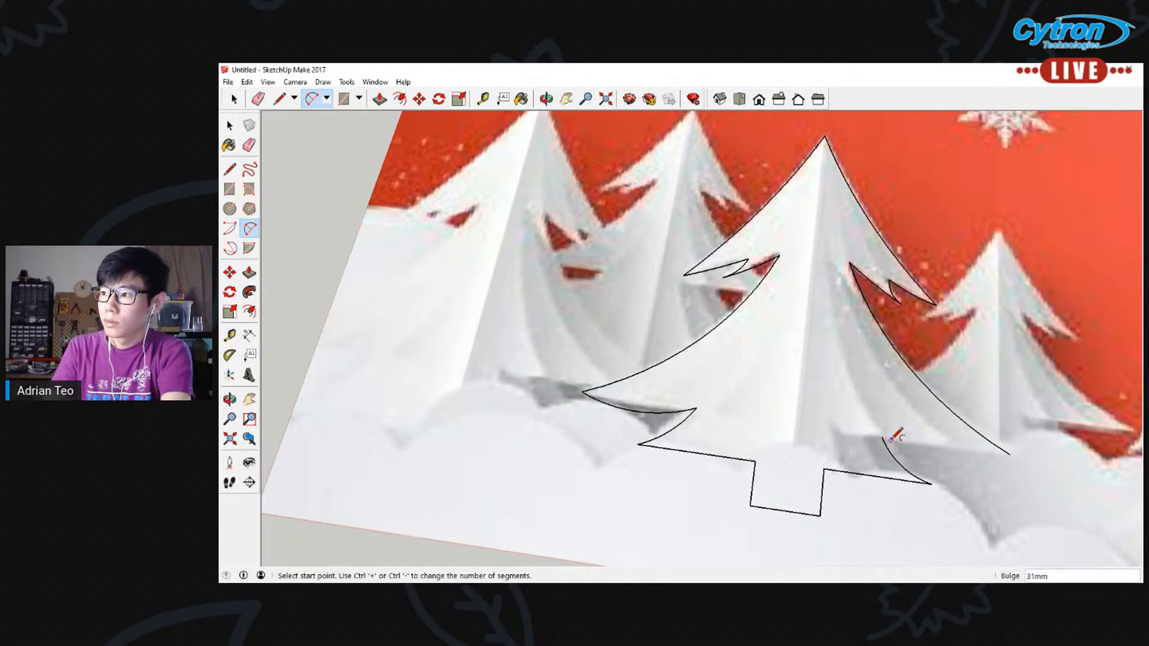
left_click(932, 484)
left_click(1011, 454)
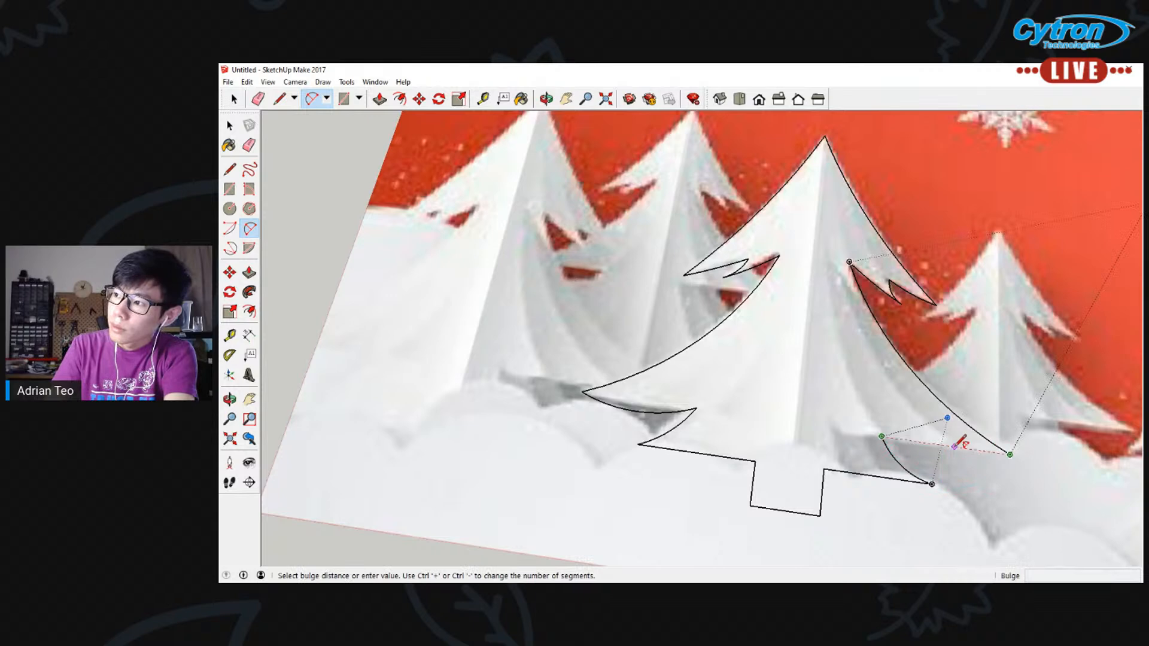
left_click(954, 450)
scroll(760, 436, "down", 2)
scroll(760, 435, "down", 1)
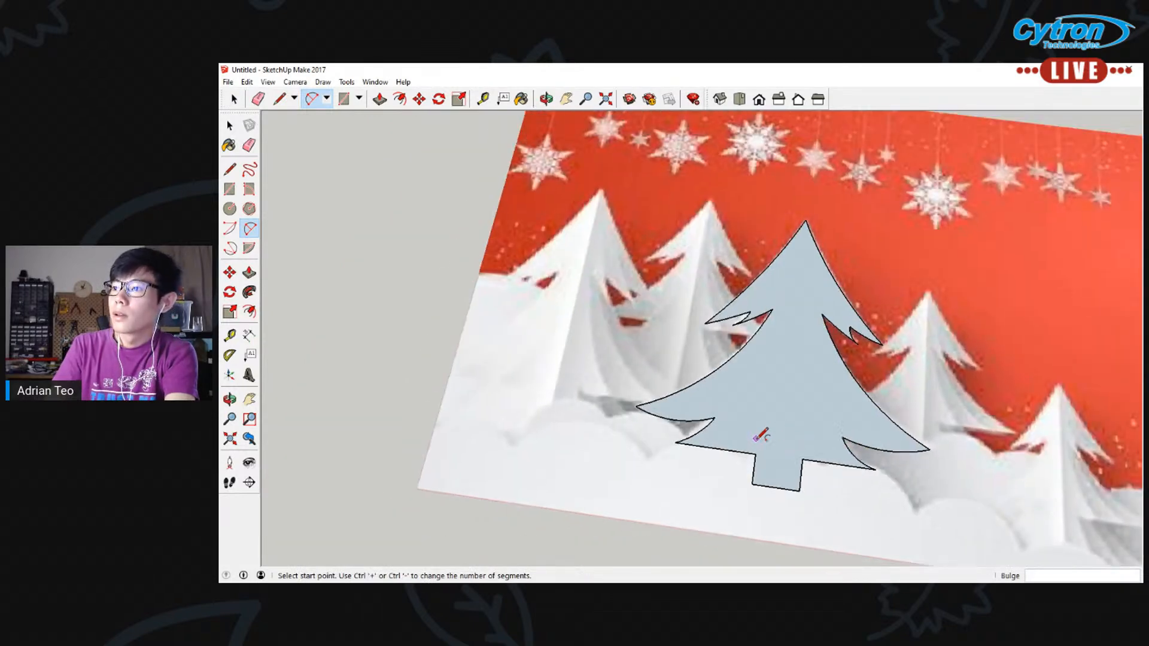
Replace the straight bottom edges beside the trunk with downward-bulging arcs, about 28 mm on the left and 41 mm on the right
key("space")
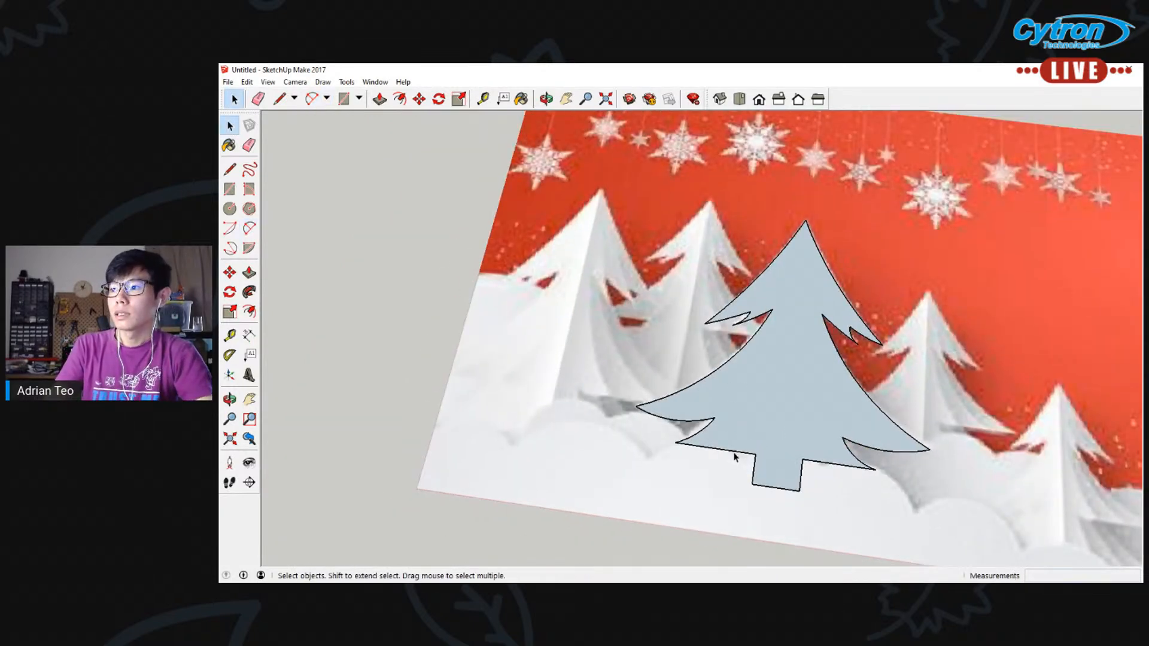
key("Delete")
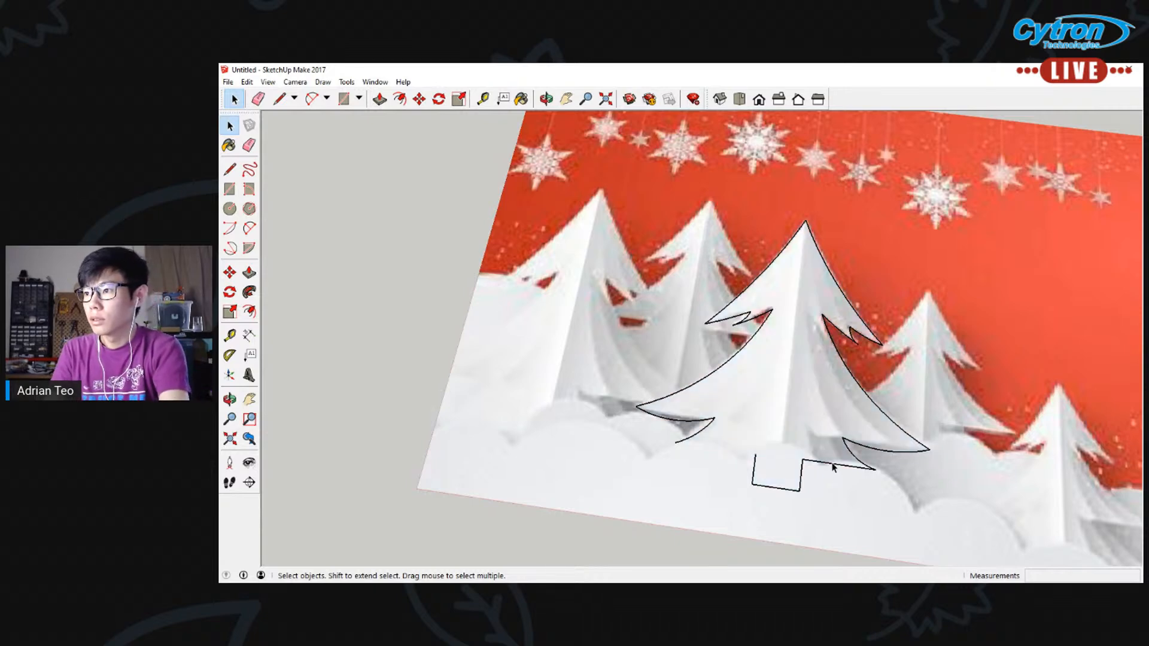
left_click(251, 228)
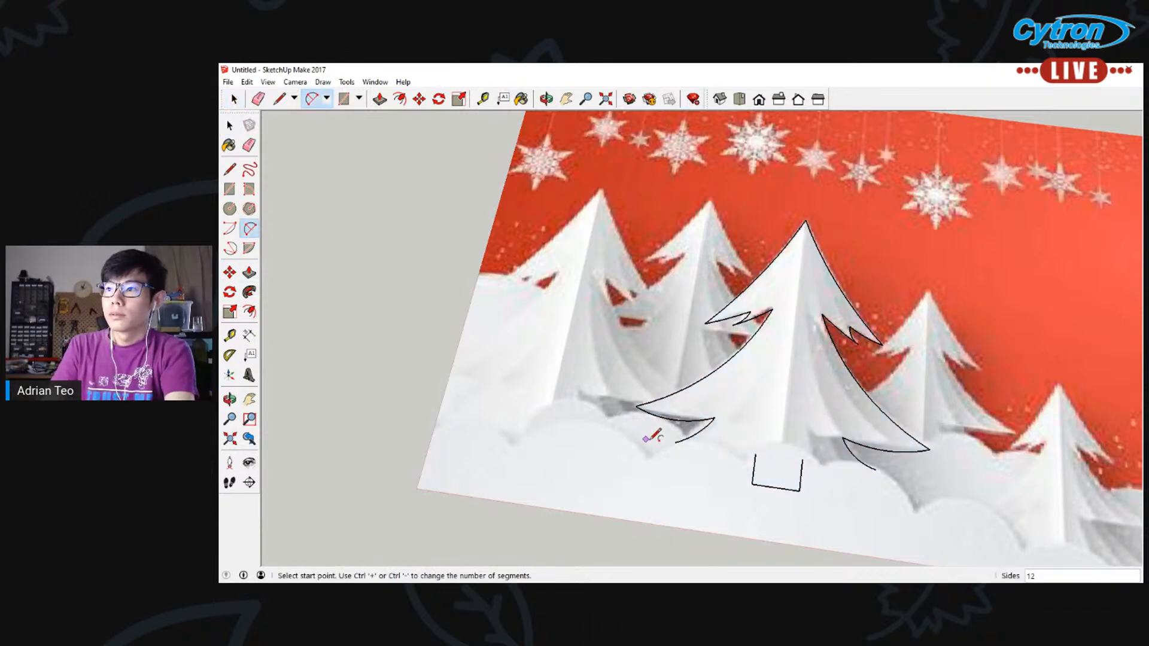
left_click(675, 443)
left_click(755, 455)
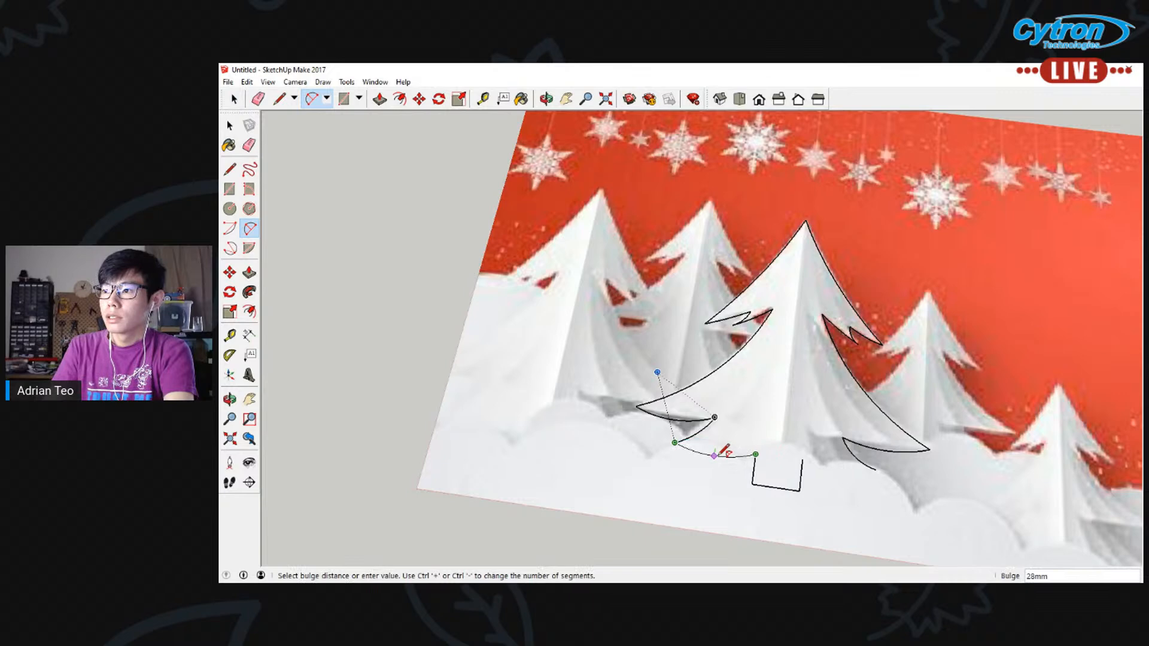
left_click(722, 458)
left_click(802, 459)
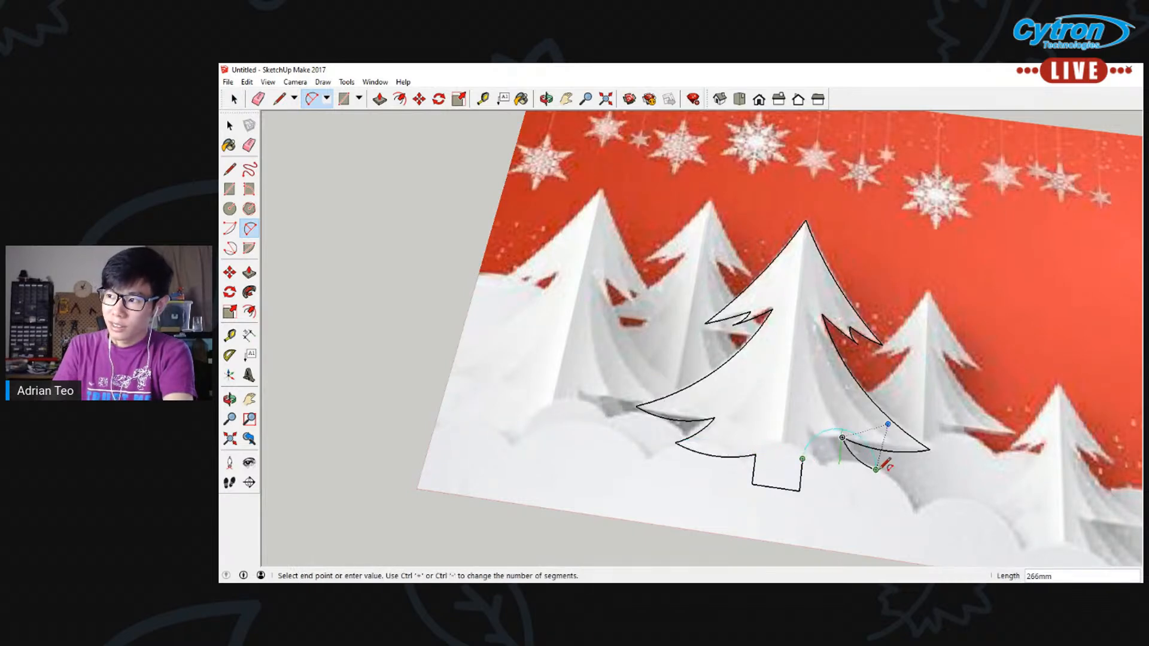
left_click(876, 469)
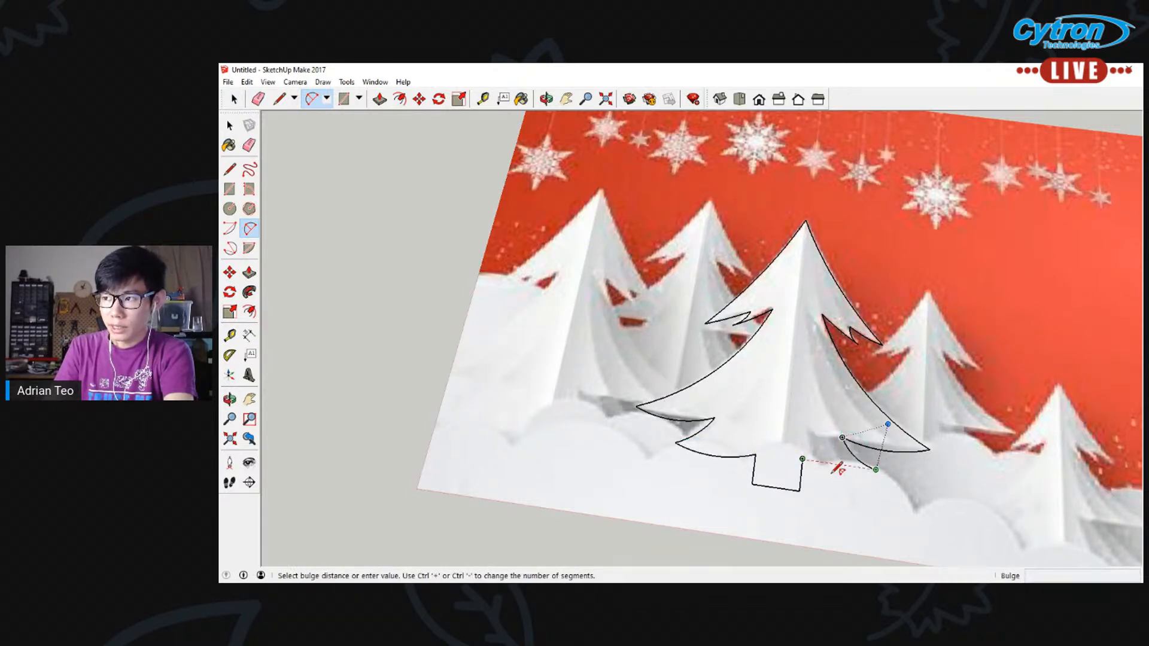
scroll(834, 470, "up", 2)
left_click(831, 468)
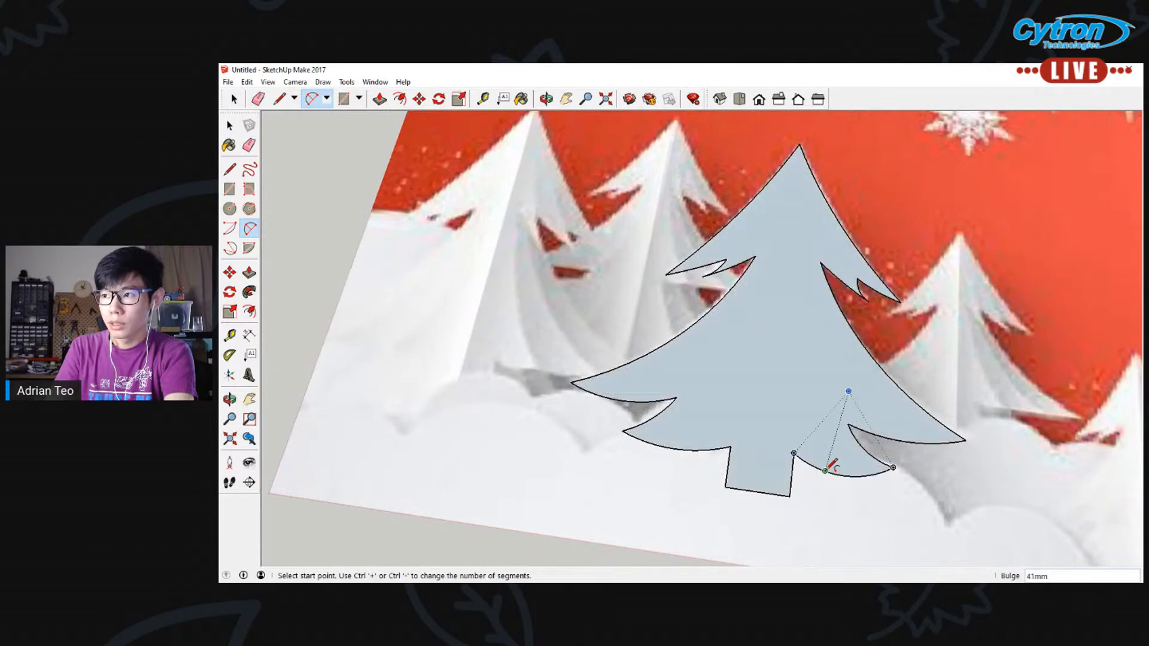
Move the complete central tree shape about 2060 mm off the image into the empty area to its left
left_click(230, 125)
scroll(567, 389, "down", 4)
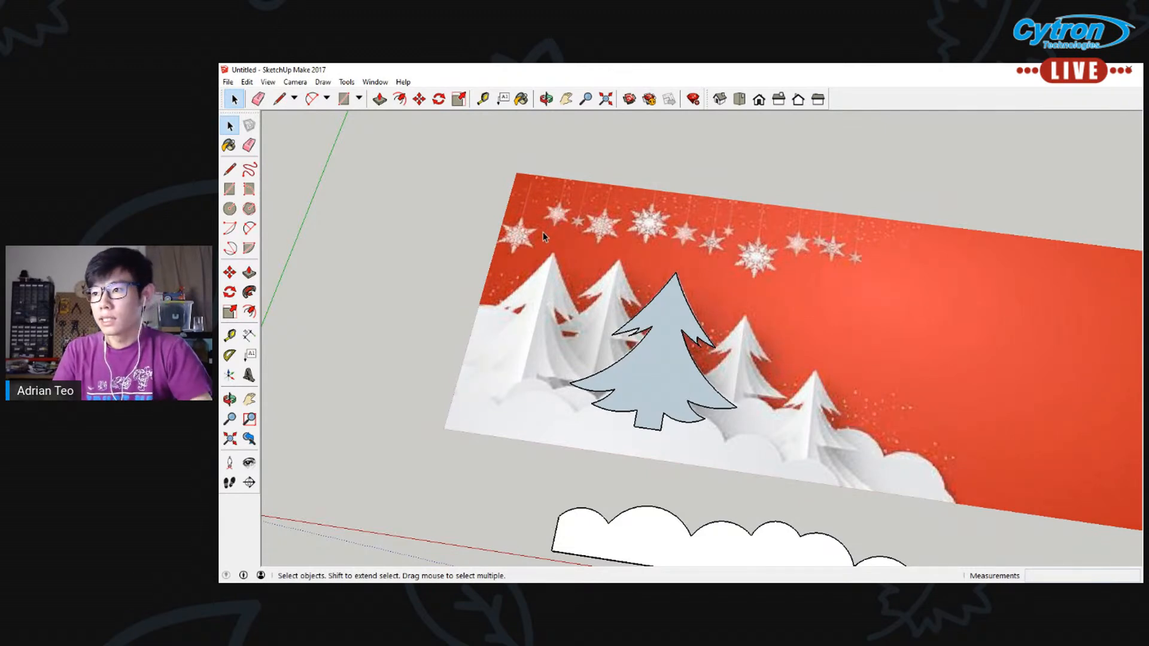
left_click_drag(541, 267, 766, 508)
key("m")
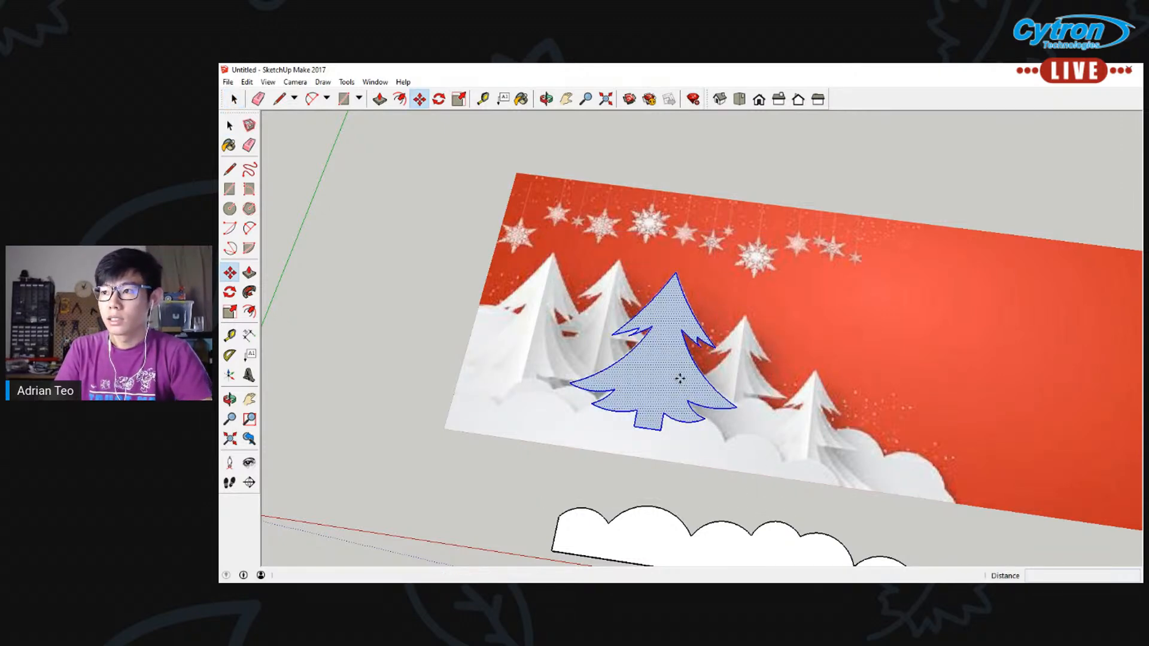
left_click(680, 378)
left_click(371, 341)
key("space")
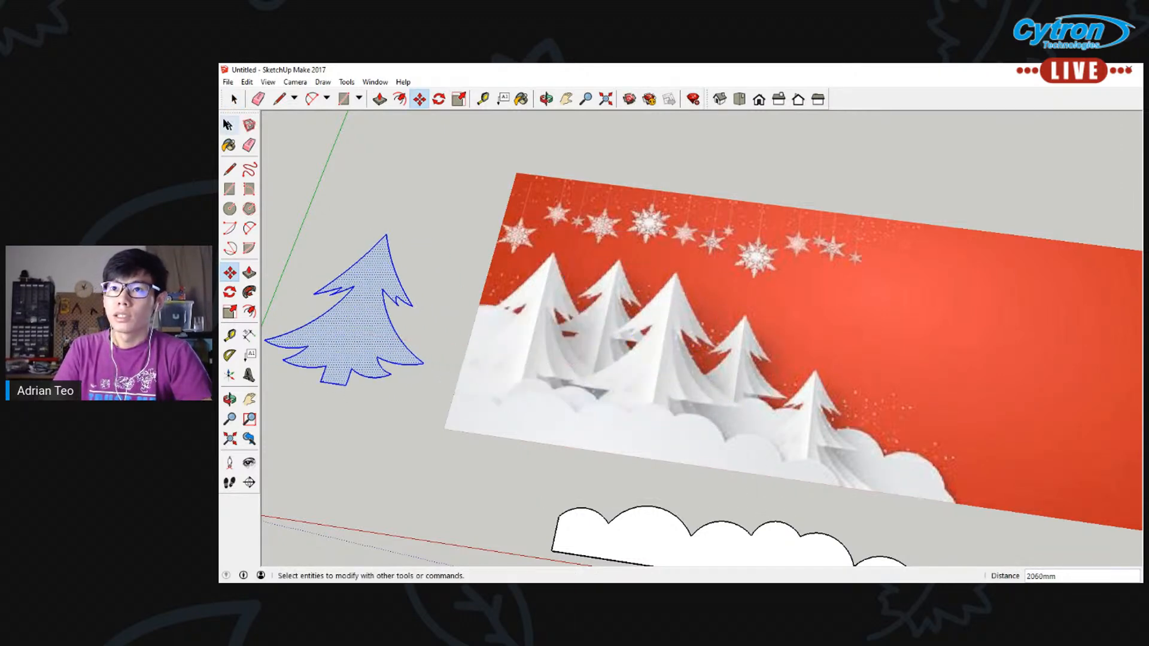
left_click(496, 245)
left_click(482, 246)
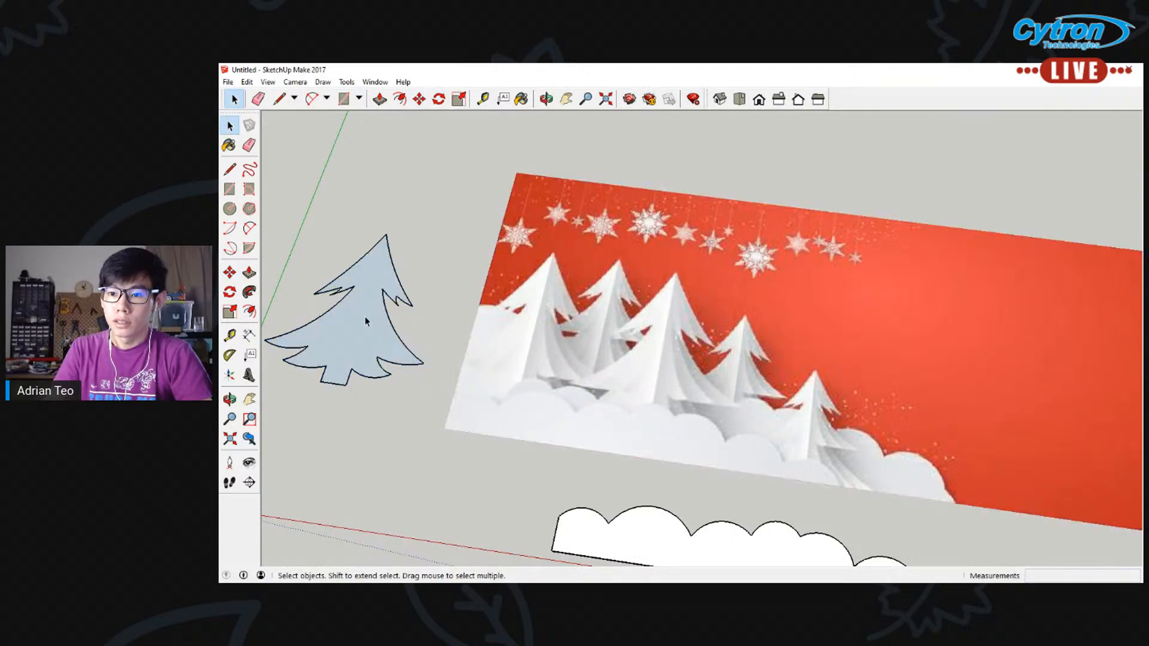
Reverse the tree's face so its white front side points up
left_click(249, 272)
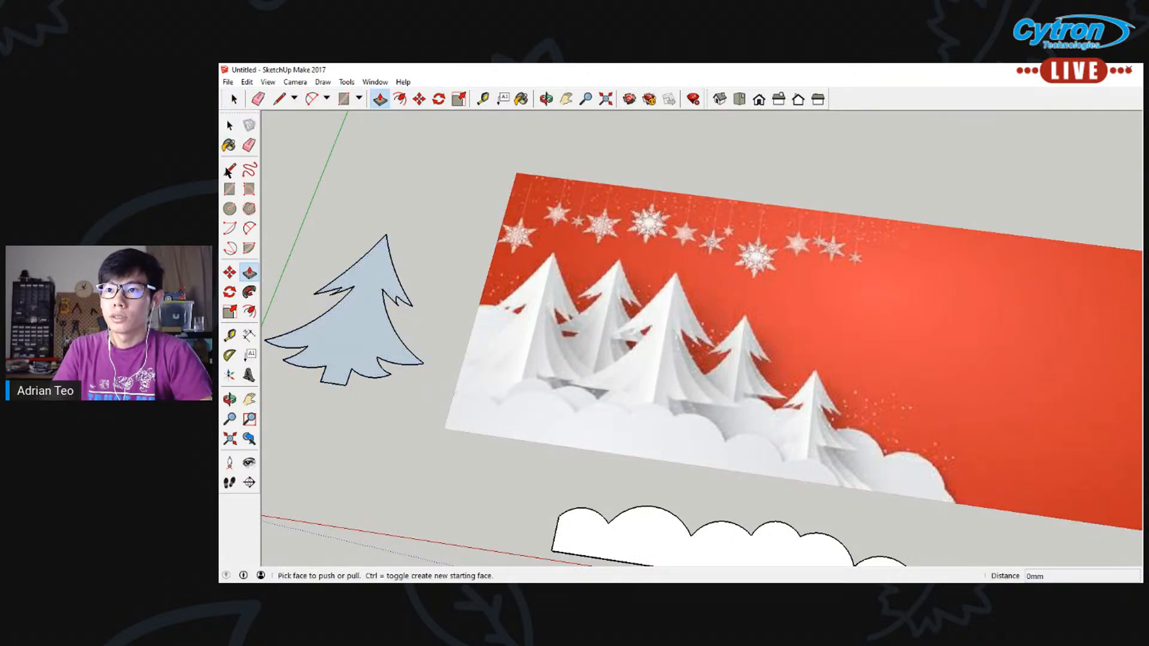
left_click(229, 126)
double_click(350, 344)
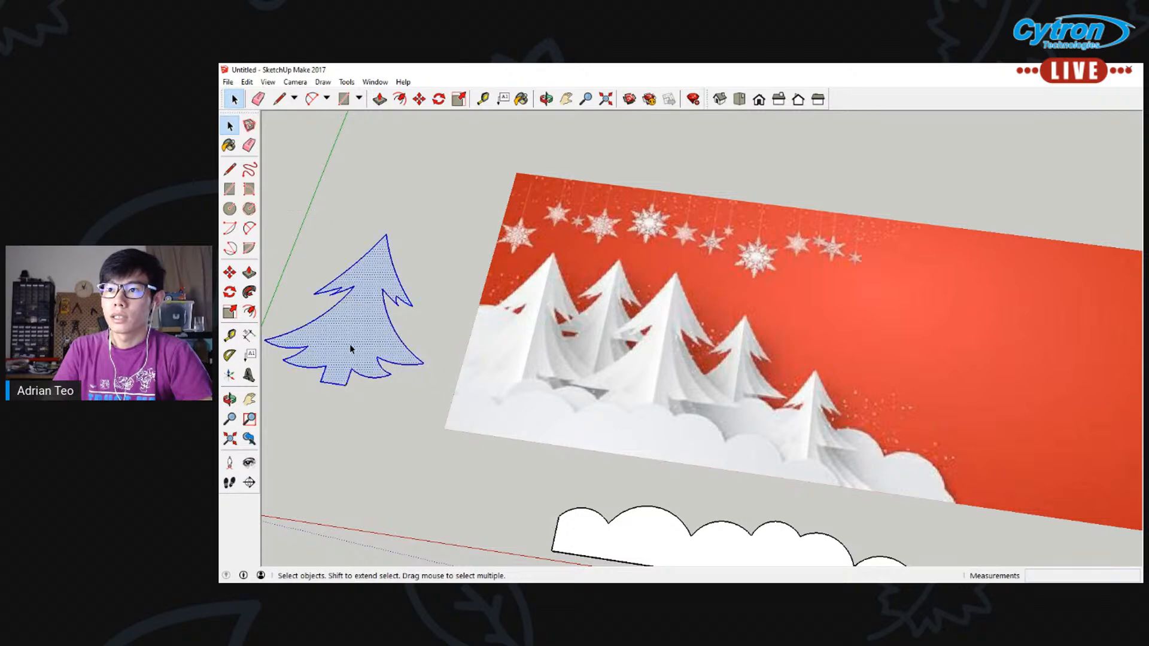
right_click(349, 343)
left_click(401, 471)
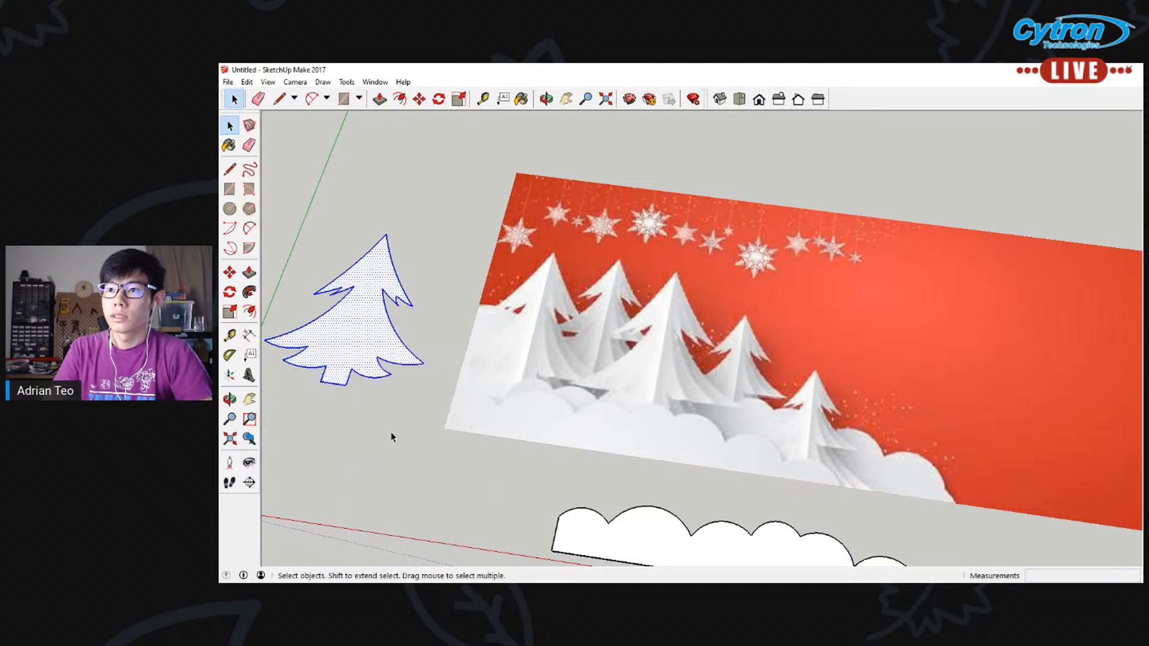
left_click(392, 436)
Extrude the tree's face upward with Push/Pull into a thick solid slab
left_click(567, 100)
left_click_drag(275, 219, 367, 221)
key("p")
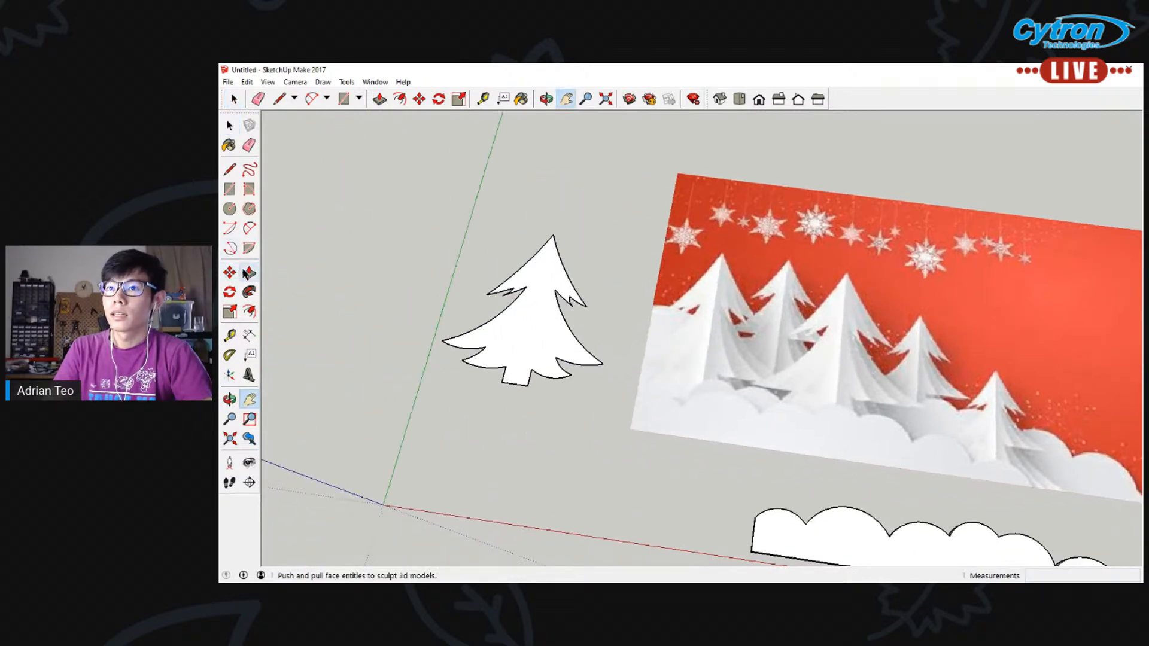
left_click(497, 322)
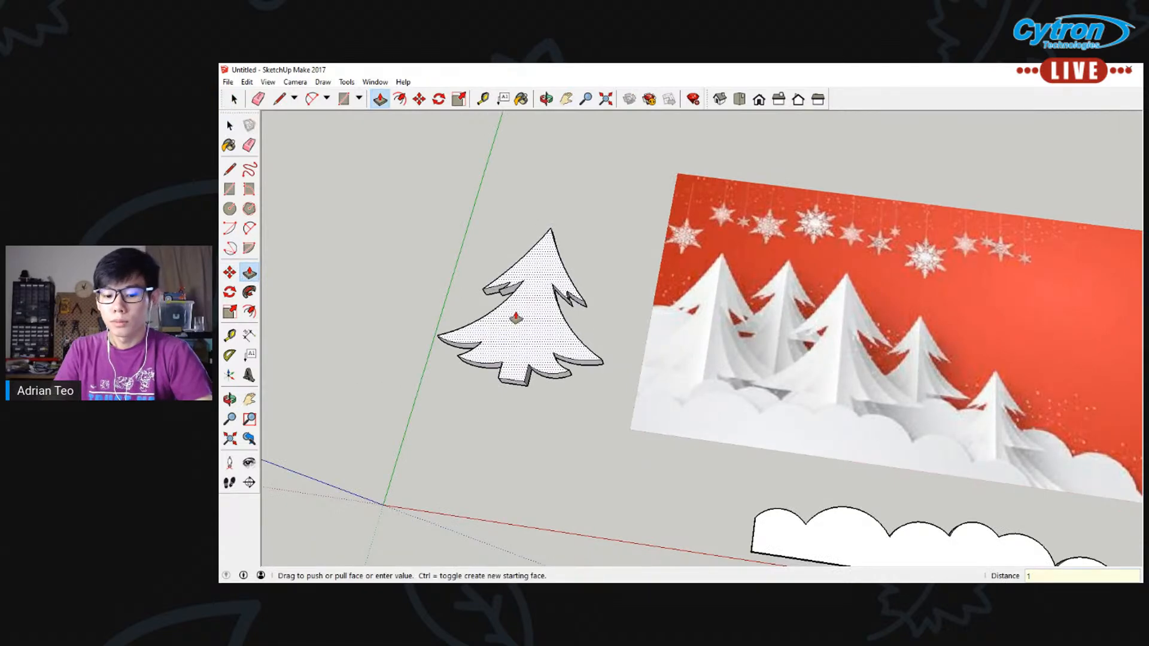
key("Return")
left_click(230, 126)
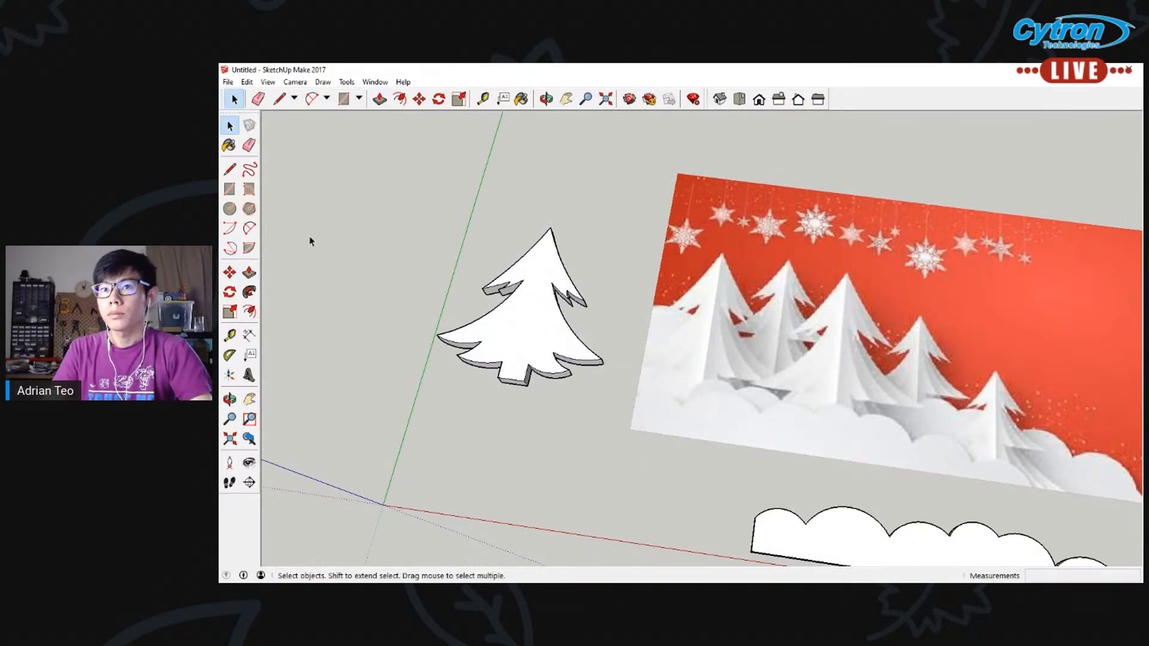
Draw four ornament circles of about 40 to 45 mm radius on the middle and lower part of the tree's top face
middle_click_drag(429, 364, 598, 249)
scroll(516, 383, "up", 4)
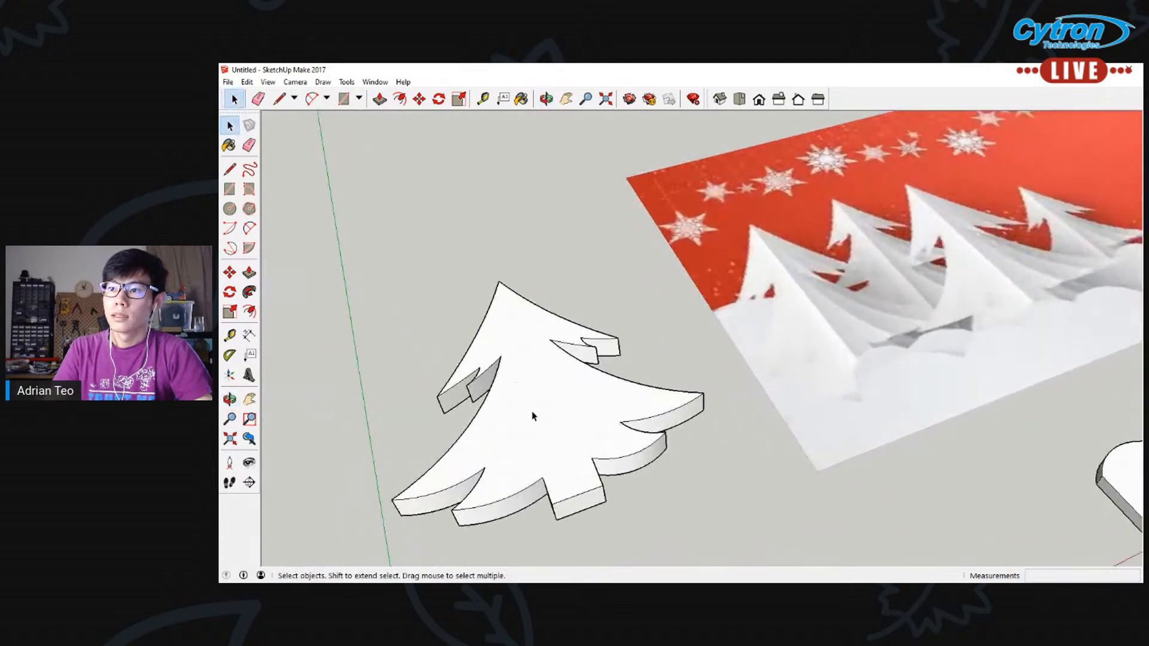
middle_click_drag(533, 413, 453, 343)
middle_click_drag(565, 334, 461, 375)
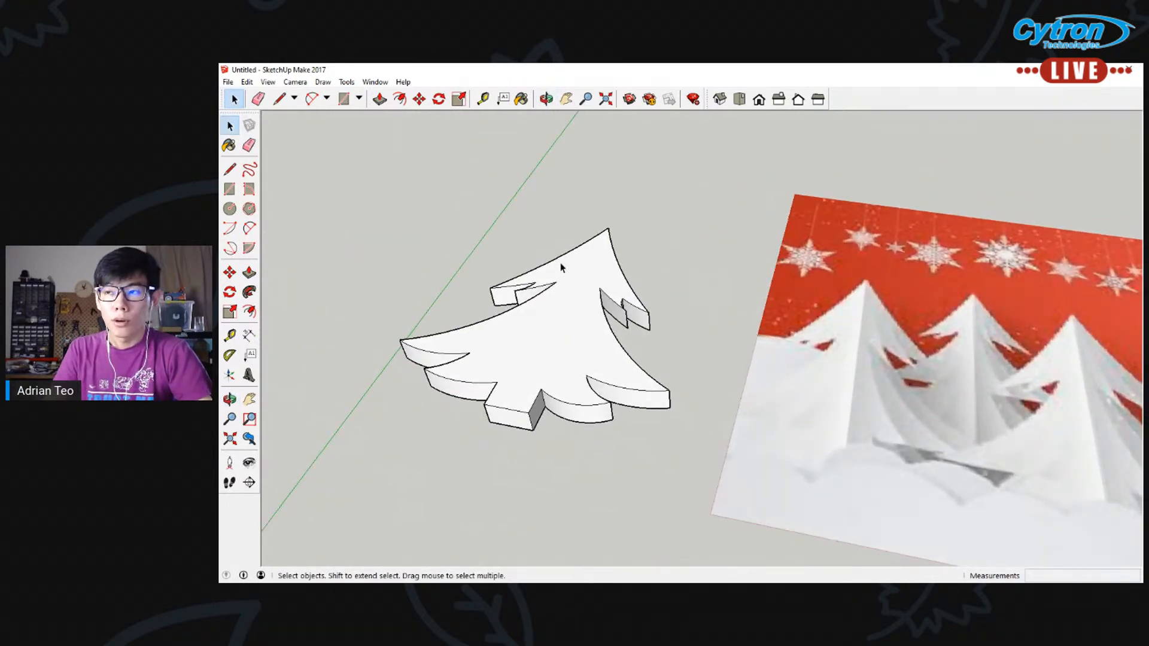
scroll(561, 267, "up", 2)
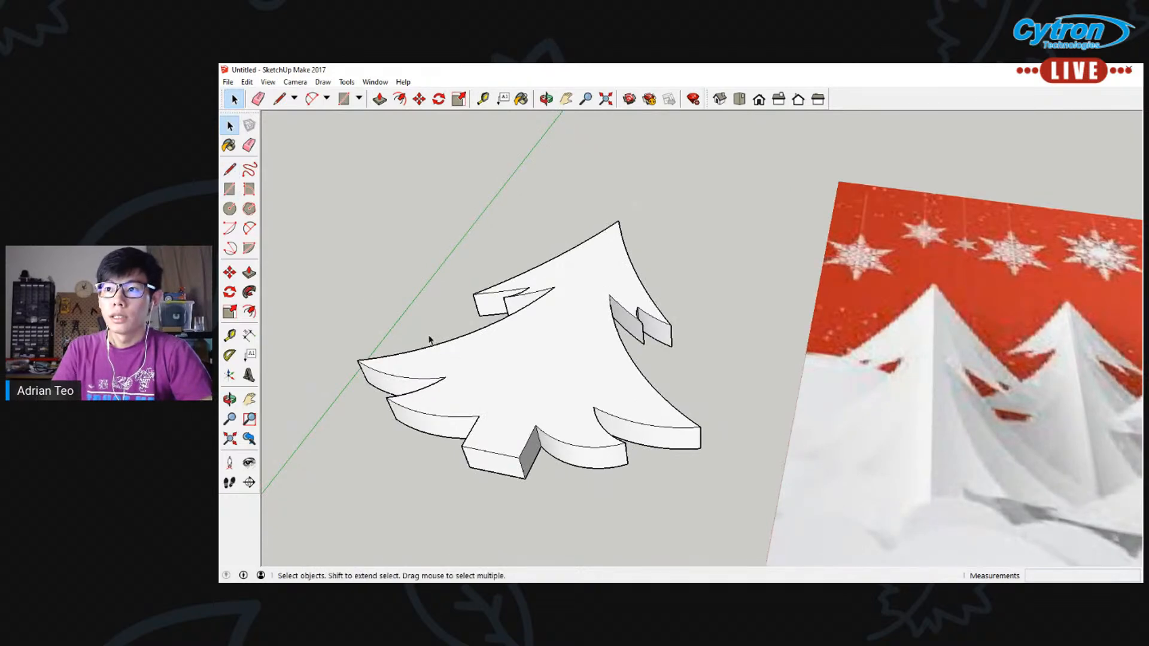
left_click(230, 169)
key("c")
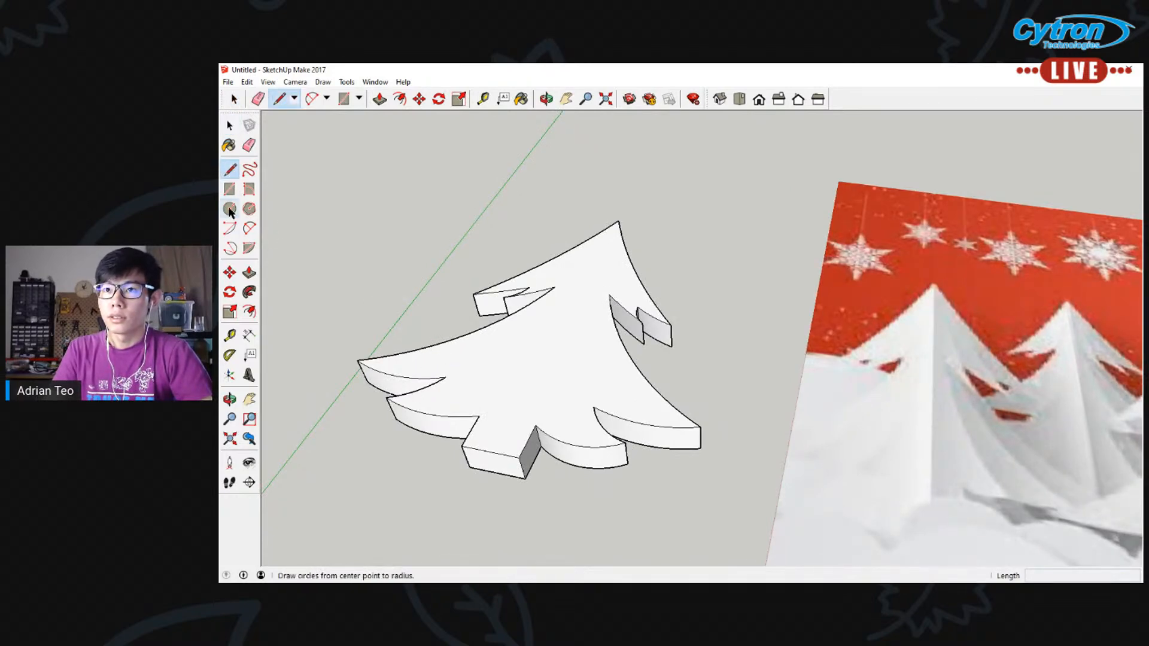
left_click(471, 360)
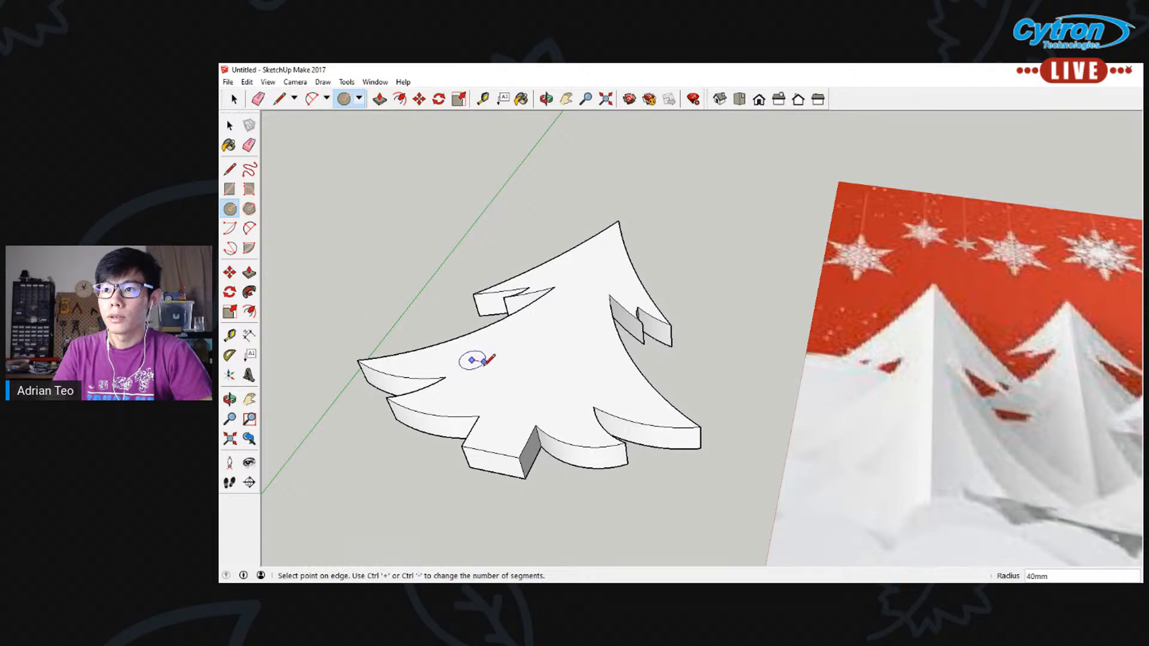
left_click(565, 382)
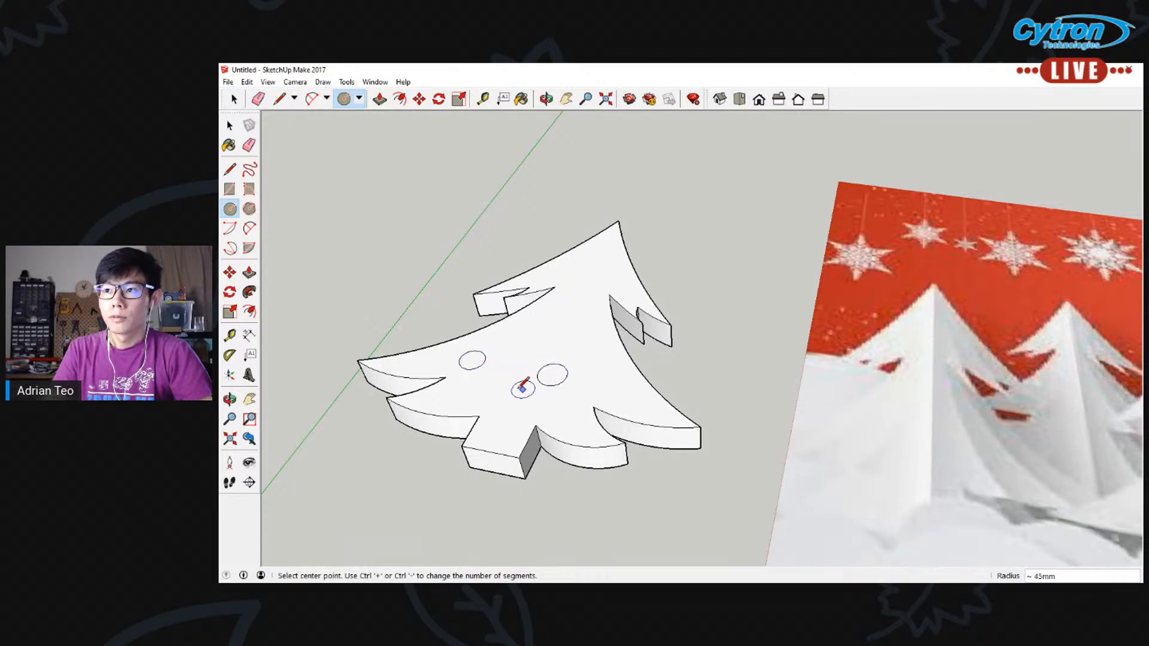
left_click(510, 393)
left_click(517, 394)
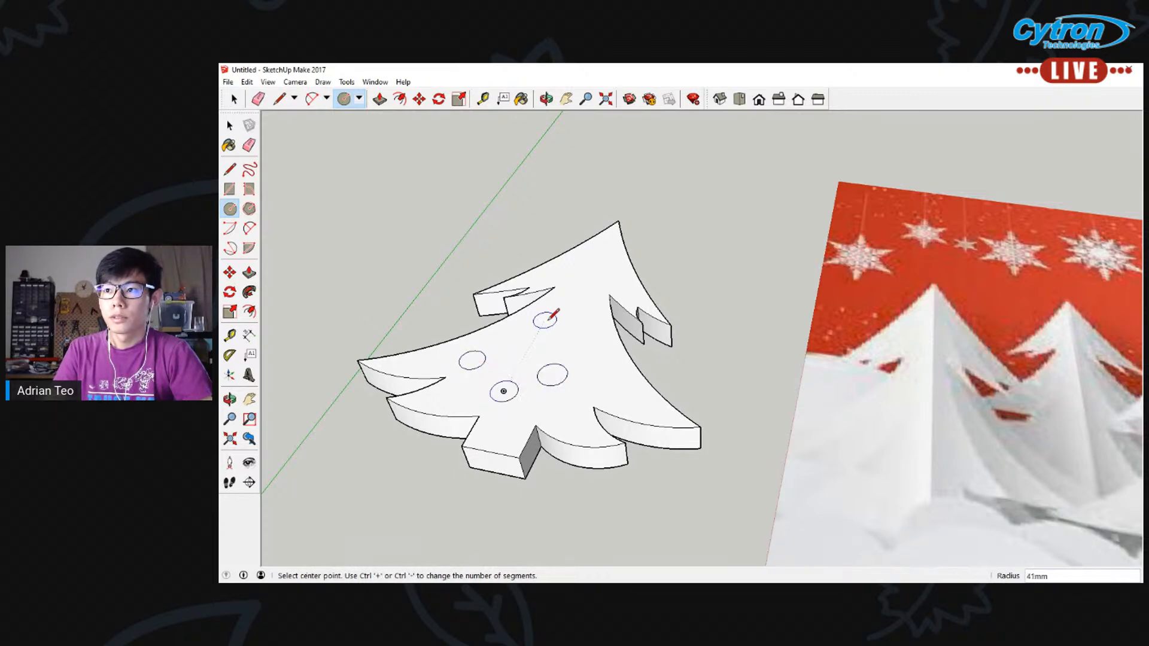
left_click(586, 346)
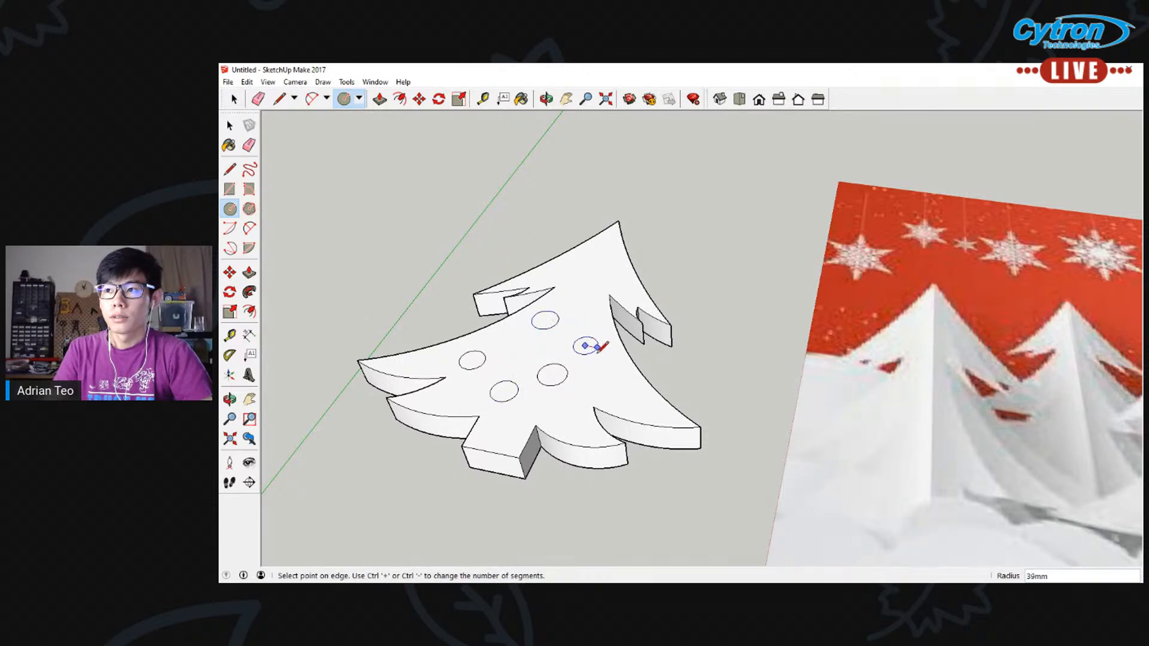
left_click(604, 350)
key("ctrl+z")
Draw four more ornament circles, two near the treetop and two along the tree's right side, with radii of about 41 to 50 mm
left_click(577, 265)
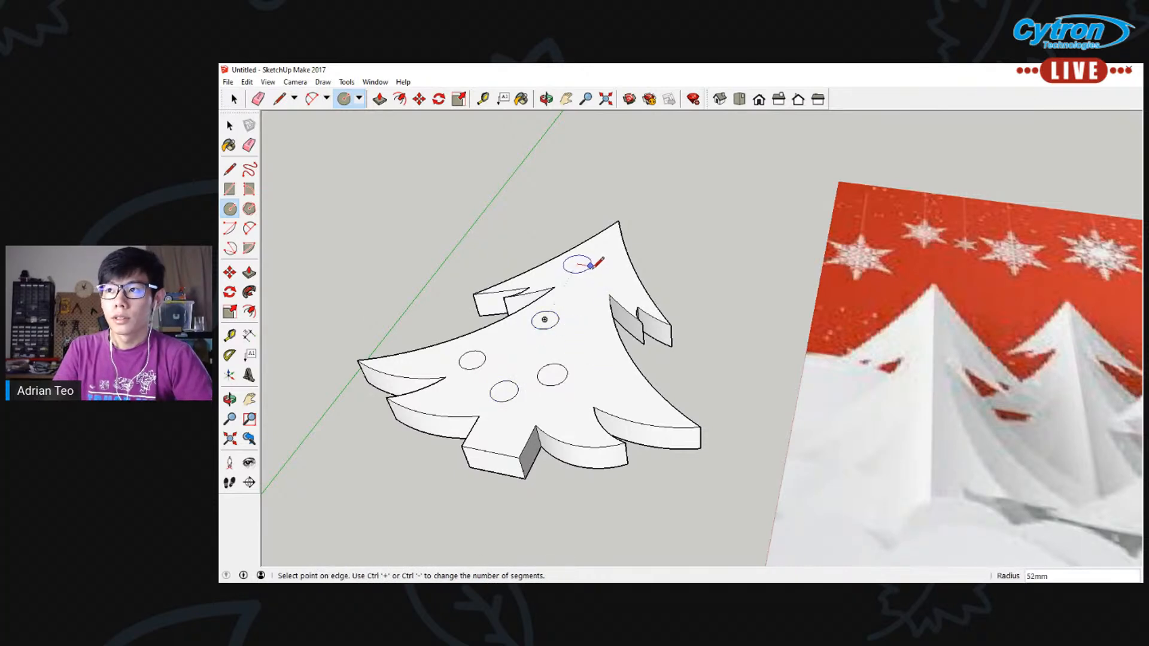
left_click(589, 266)
left_click(584, 296)
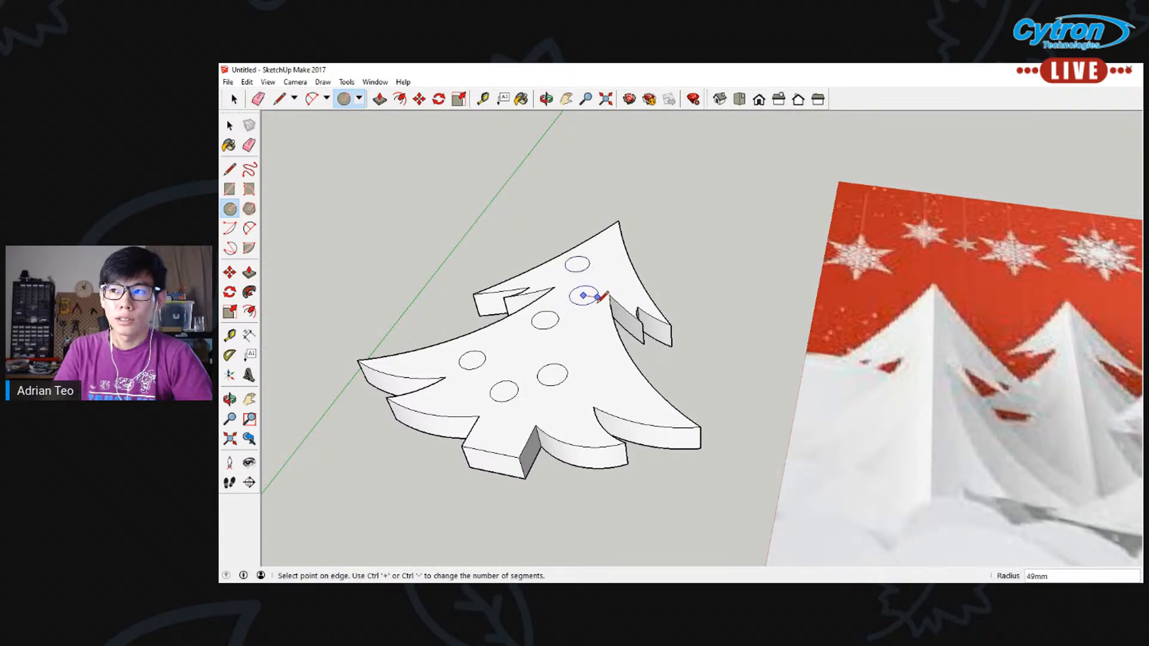
left_click(597, 297)
left_click(587, 343)
left_click(601, 346)
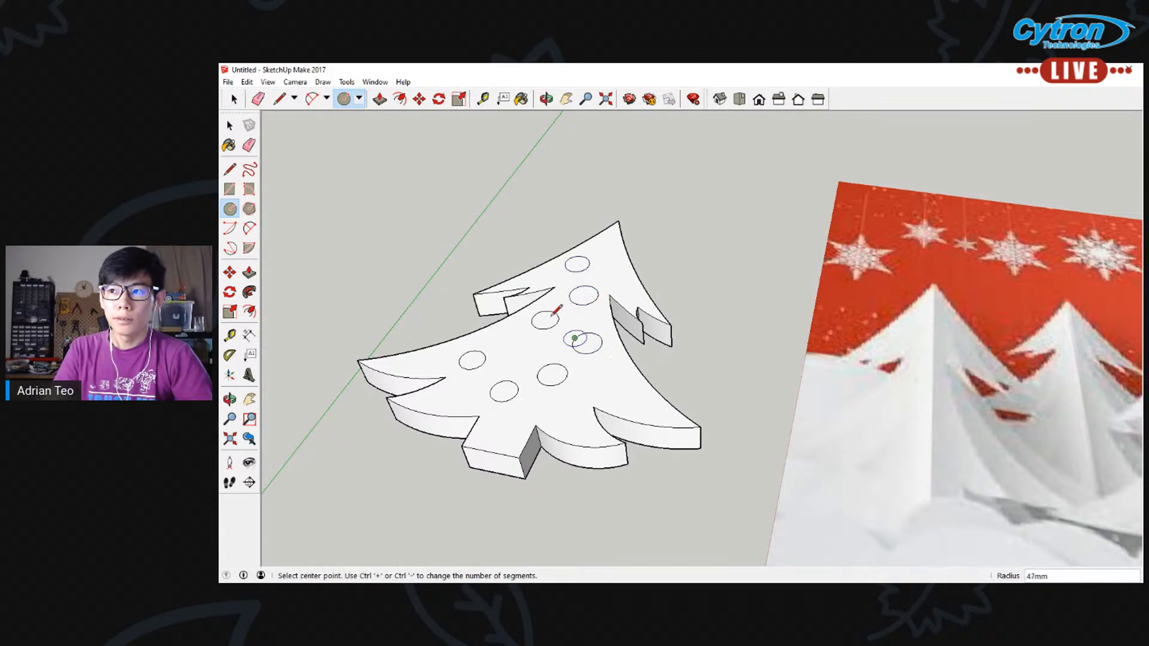
left_click(613, 382)
left_click(627, 384)
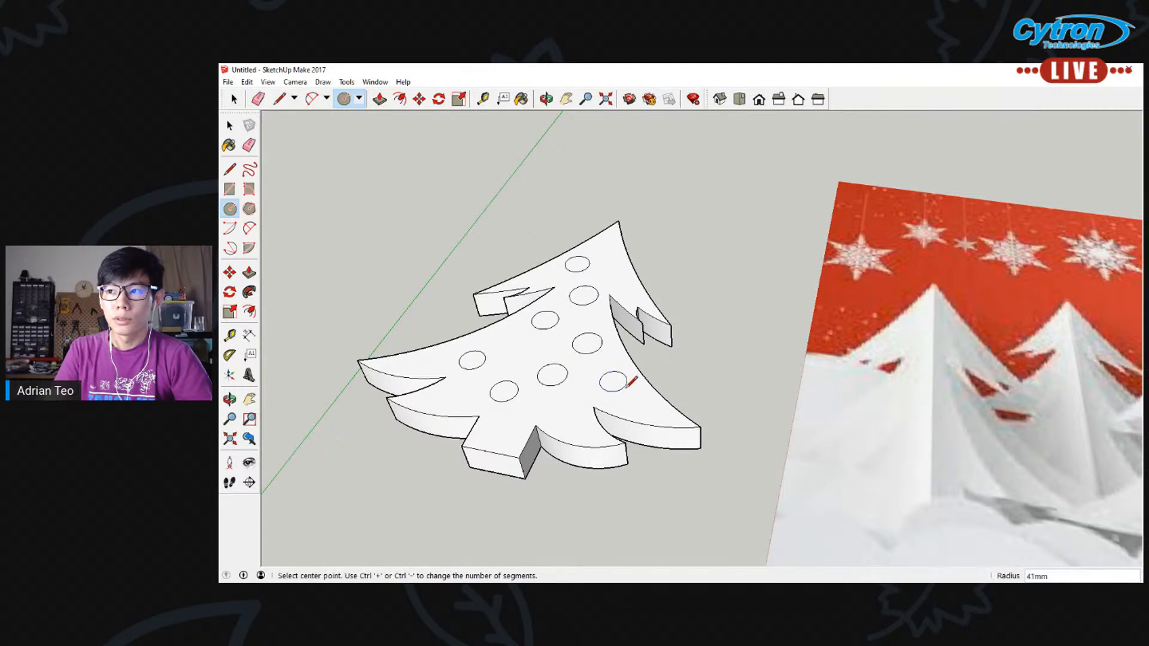
Push the four ornament circles on the lower part of the tree through the slab with Push/Pull to make holes
left_click(250, 273)
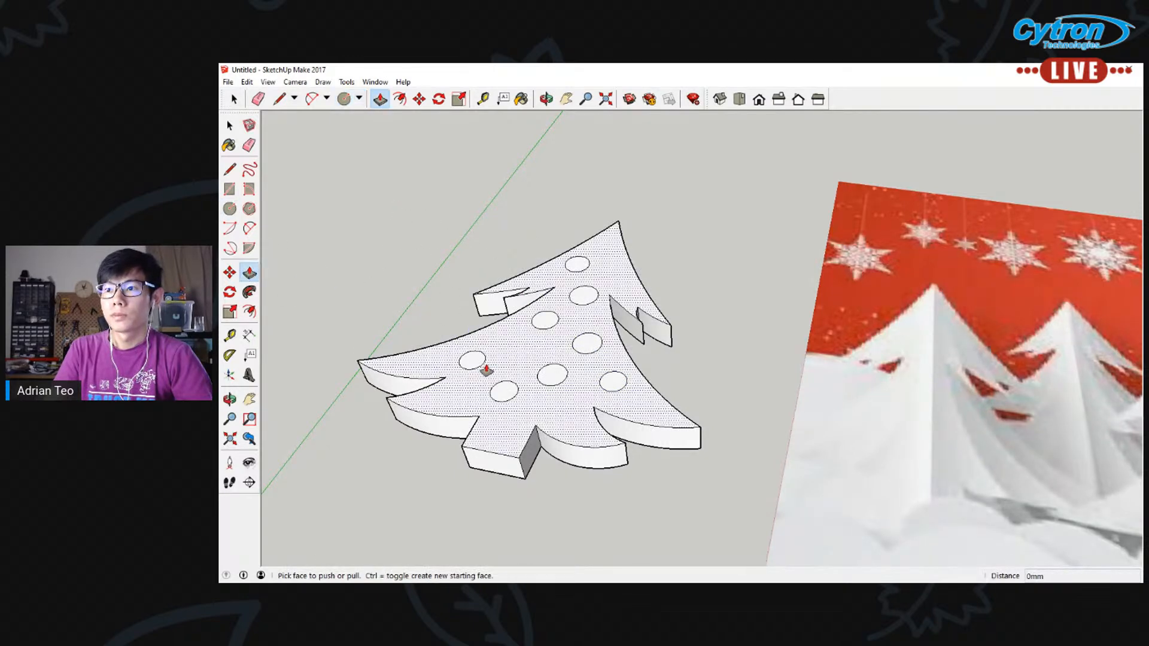
left_click(476, 362)
left_click(444, 441)
double_click(504, 391)
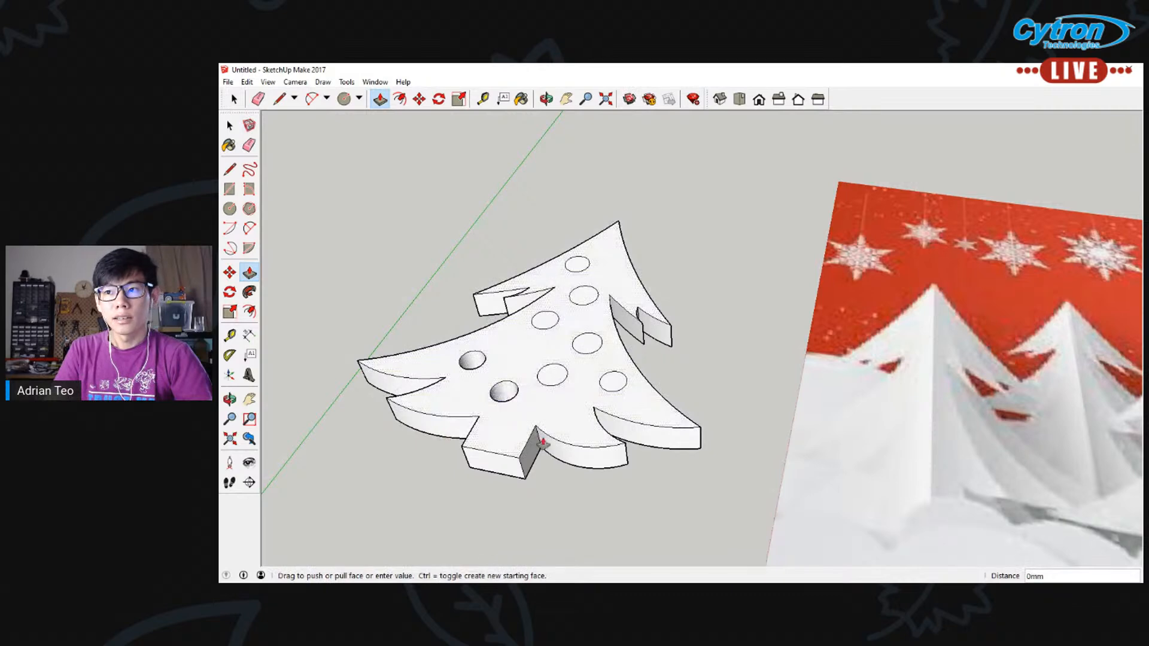
left_click(548, 376)
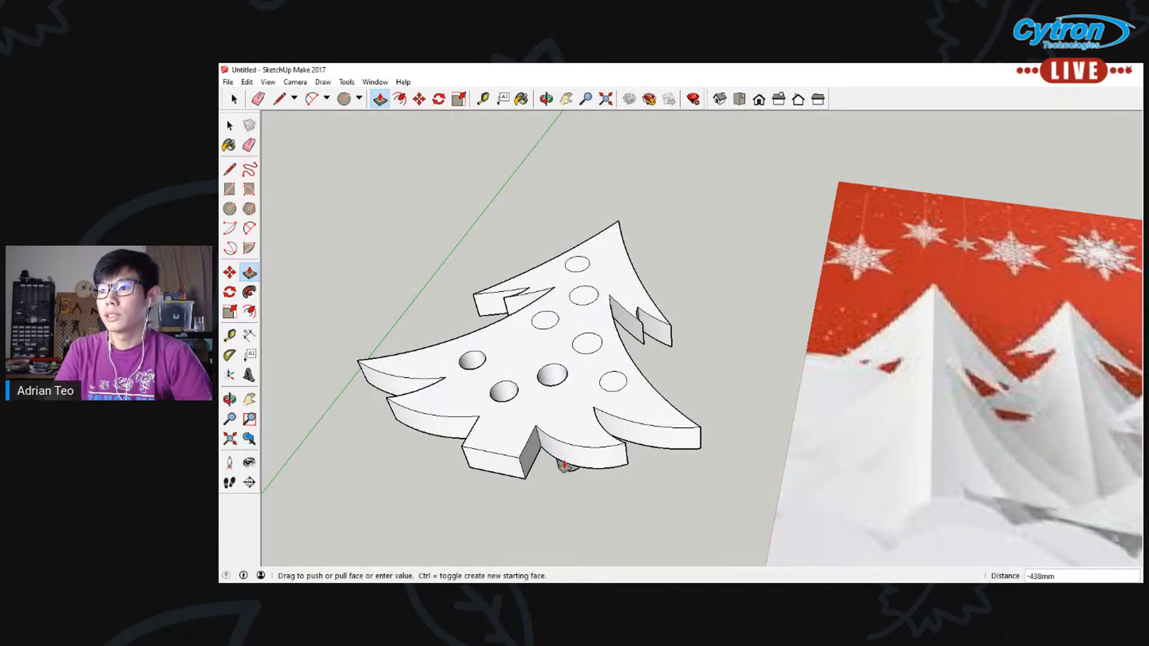
left_click(597, 473)
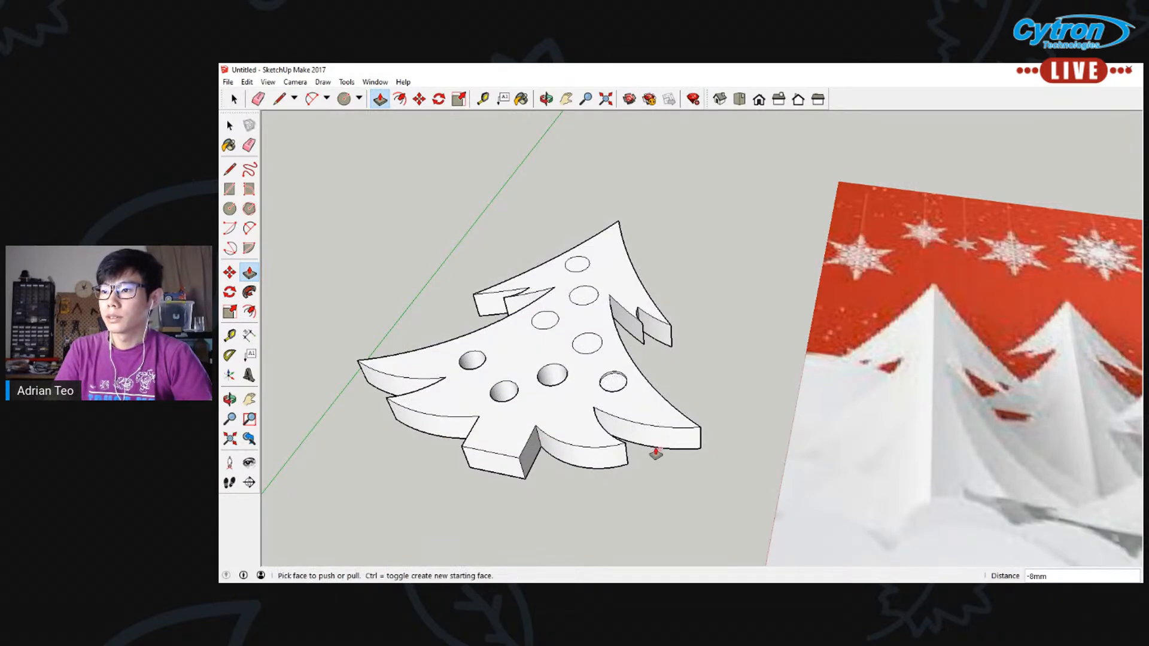
left_click(611, 383)
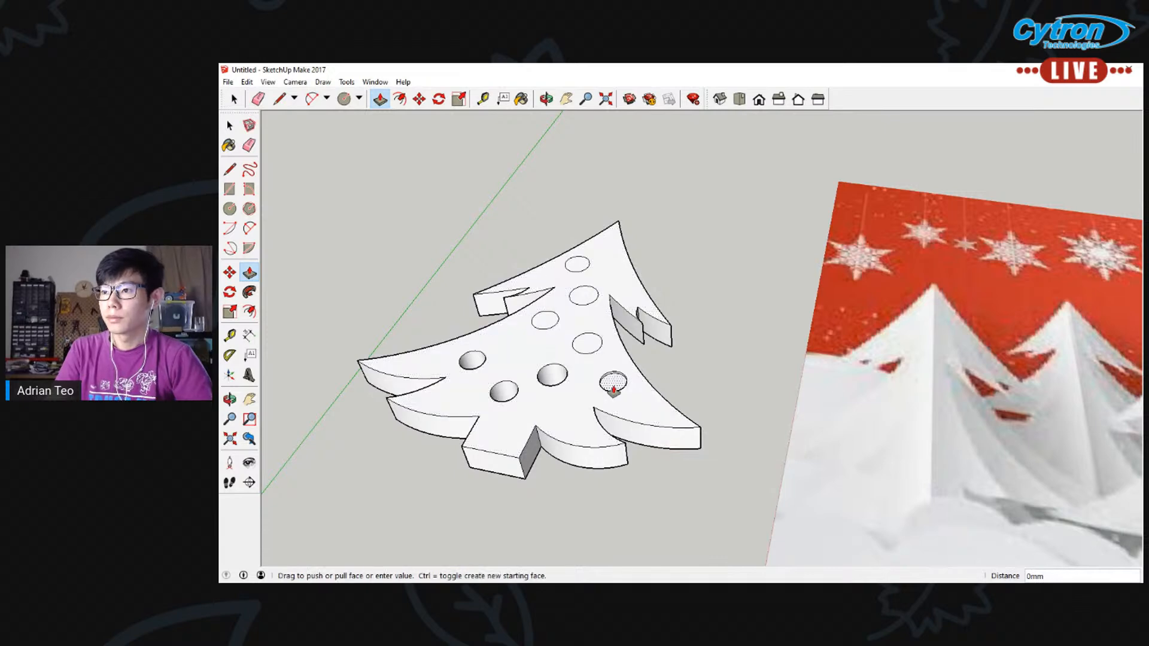
left_click(594, 472)
Push the four remaining ornament circles on the middle and top of the tree through the slab as holes
left_click(586, 347)
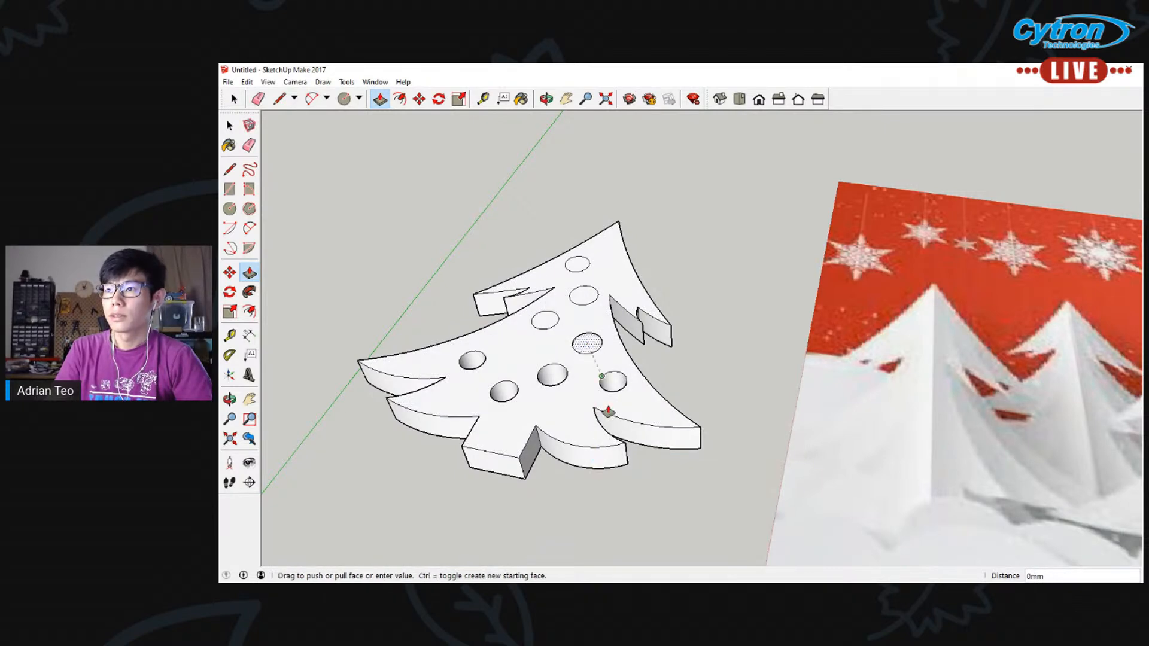
left_click(586, 473)
left_click(546, 324)
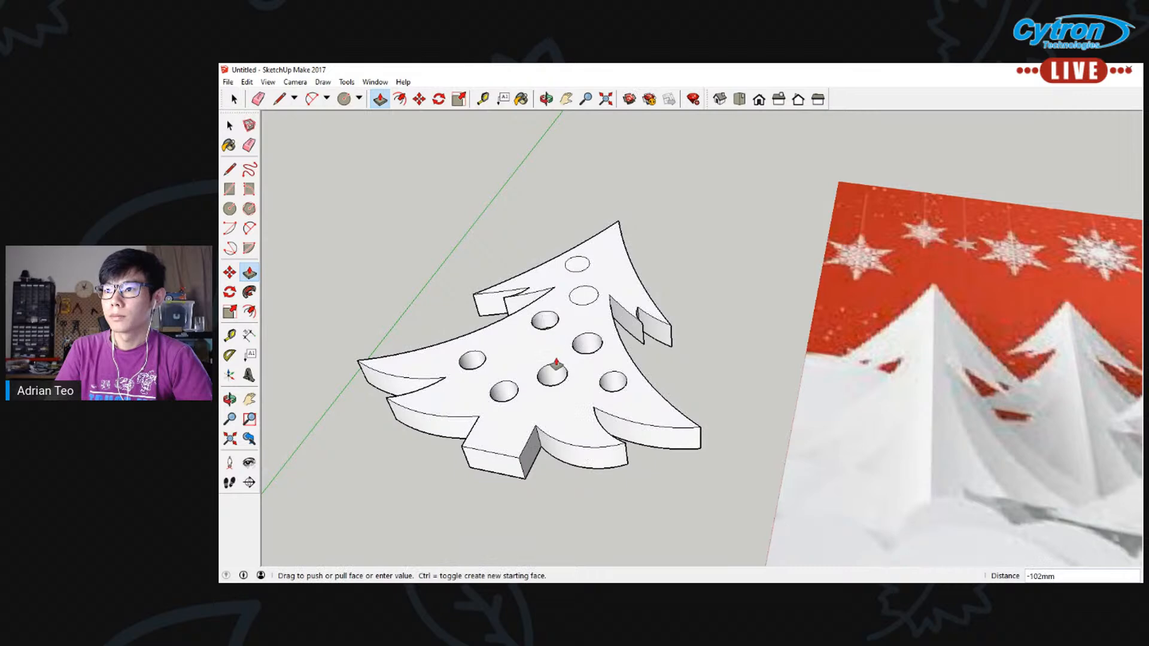
left_click(567, 463)
left_click(583, 298)
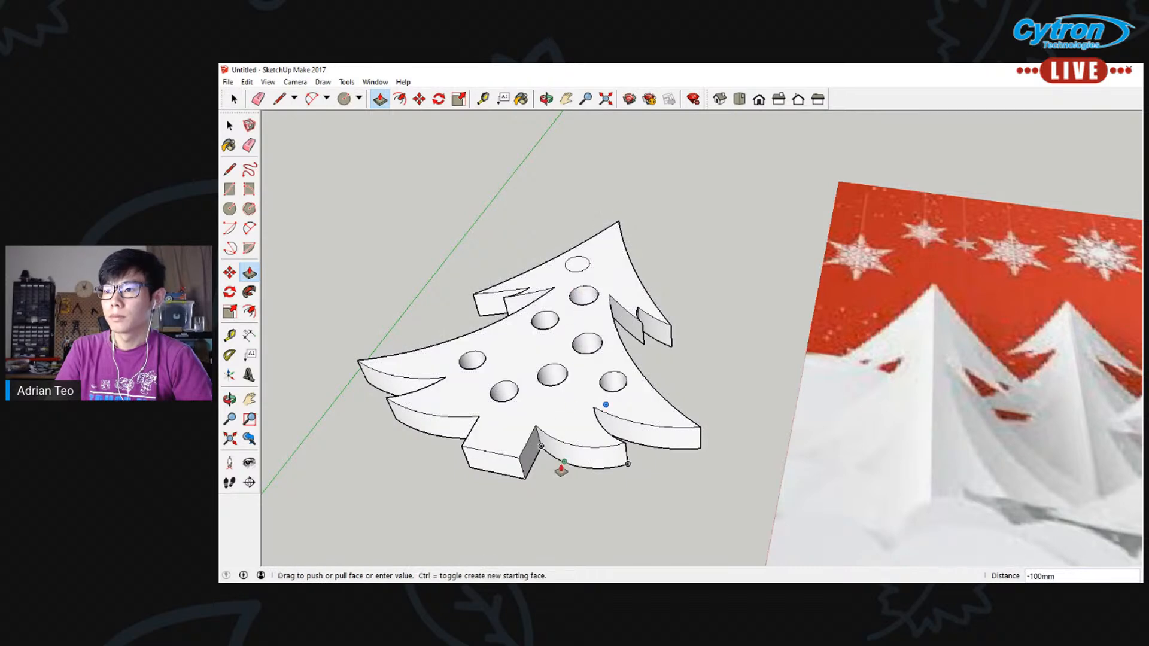
left_click(565, 471)
left_click(572, 270)
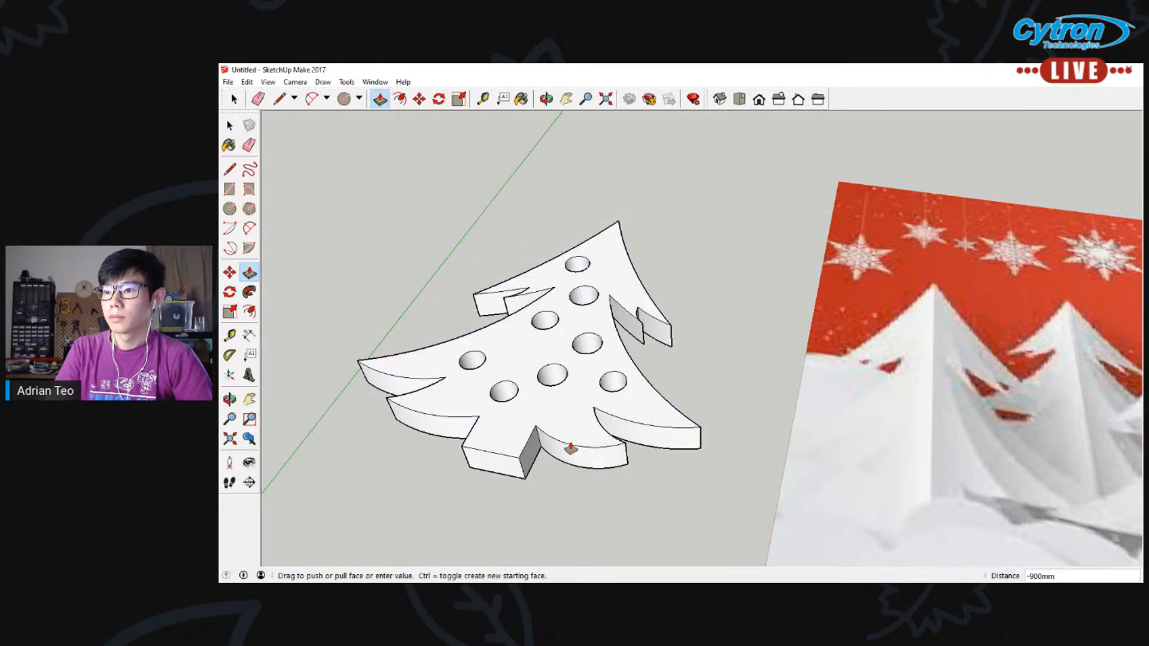
left_click(573, 469)
Undo the ornament holes and circles on the tree, back to the plain solid slab
scroll(606, 419, "down", 5)
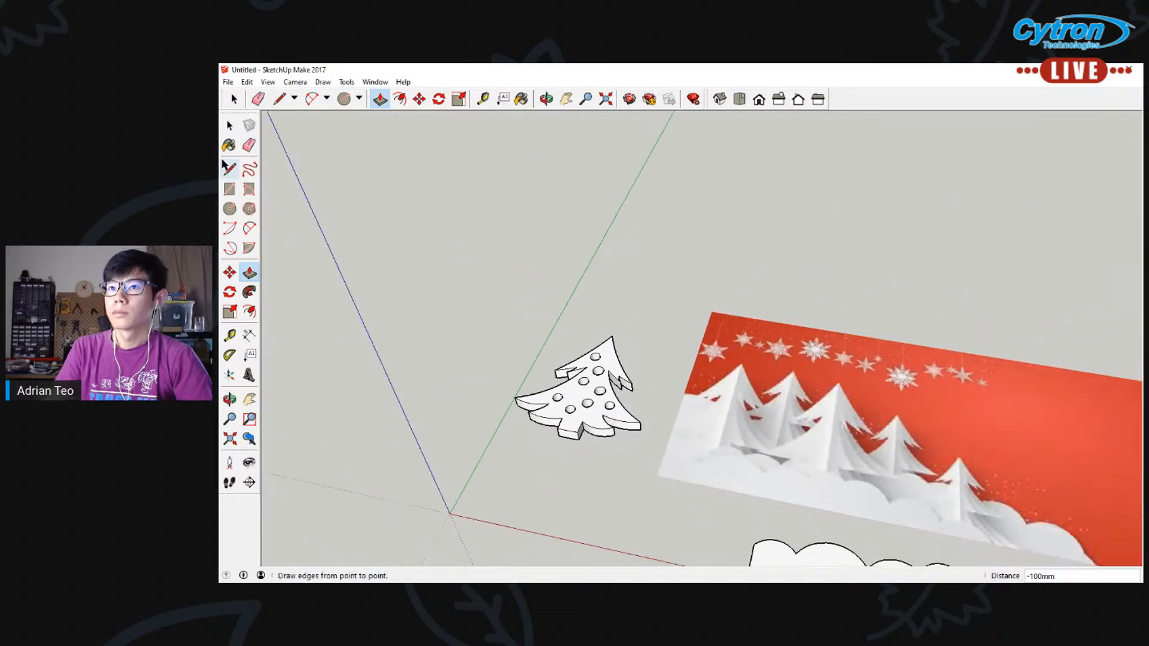
left_click(229, 126)
middle_click_drag(339, 233, 568, 459)
scroll(581, 464, "down", 3)
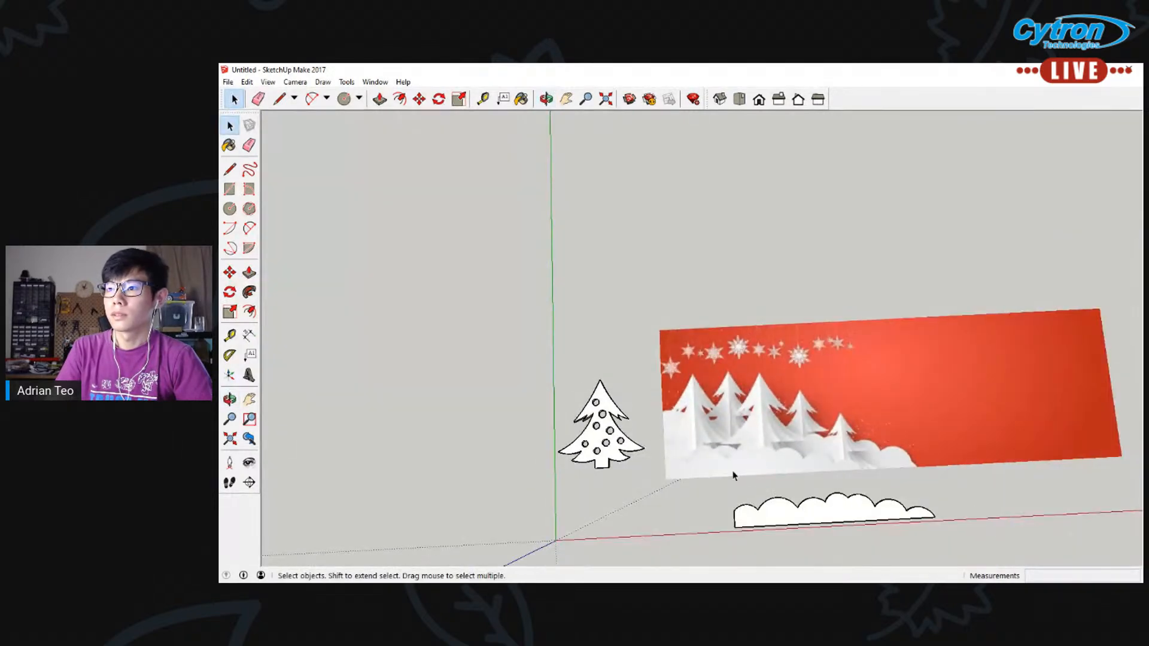
middle_click_drag(734, 473, 666, 488)
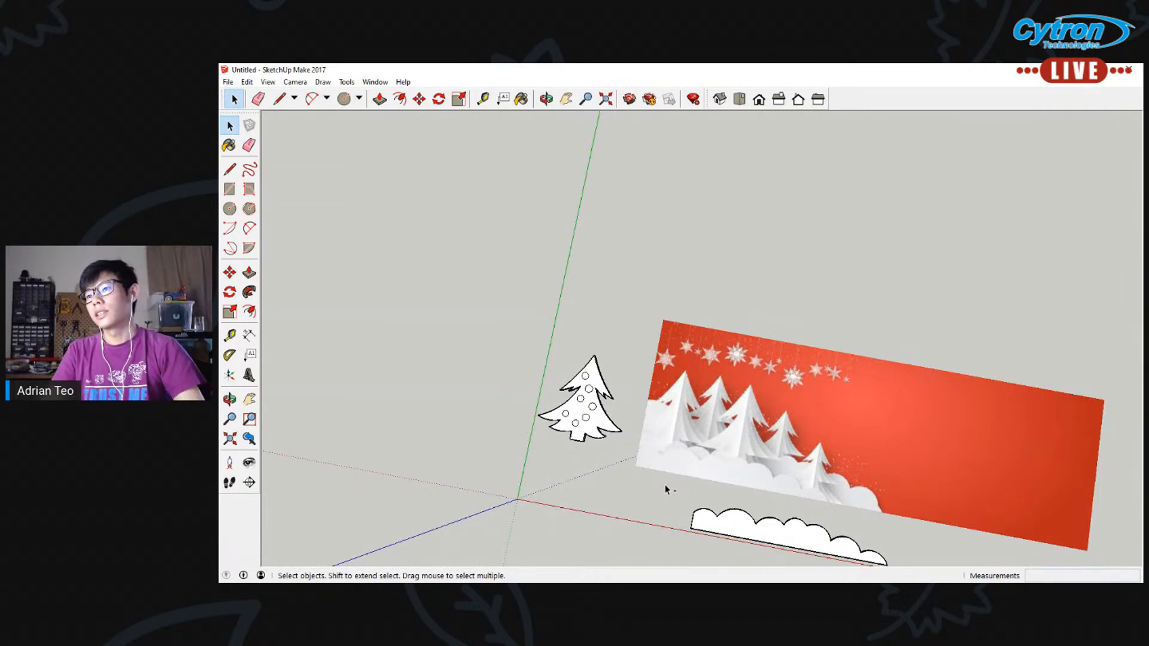
middle_click_drag(524, 429, 599, 420)
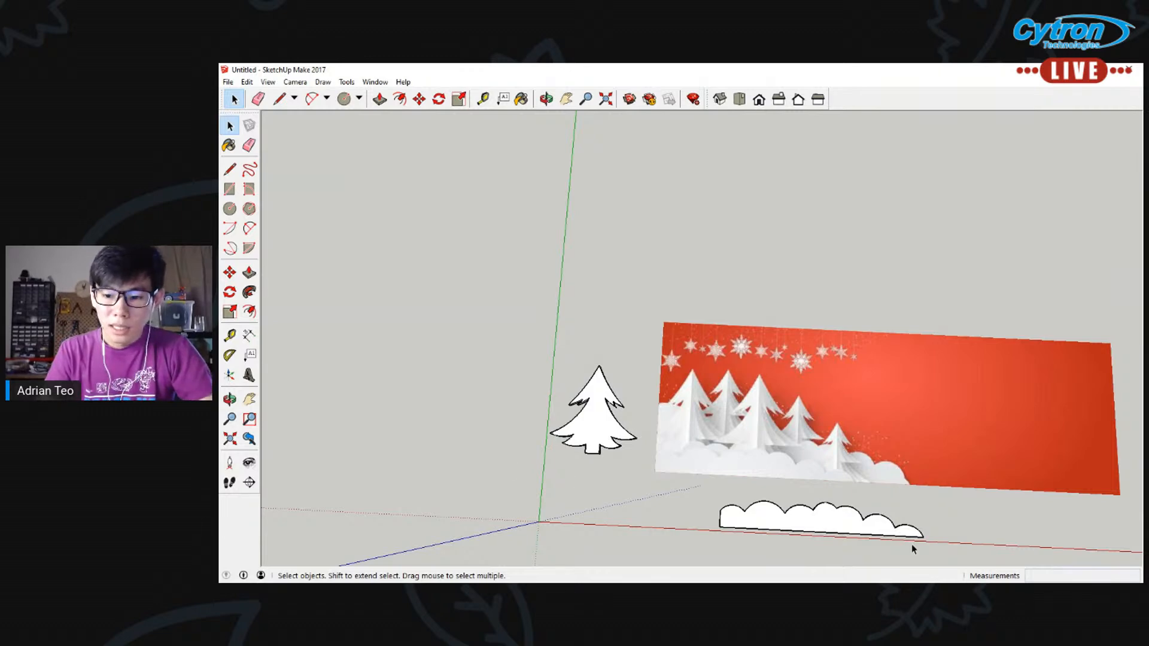
middle_click_drag(911, 544, 612, 410)
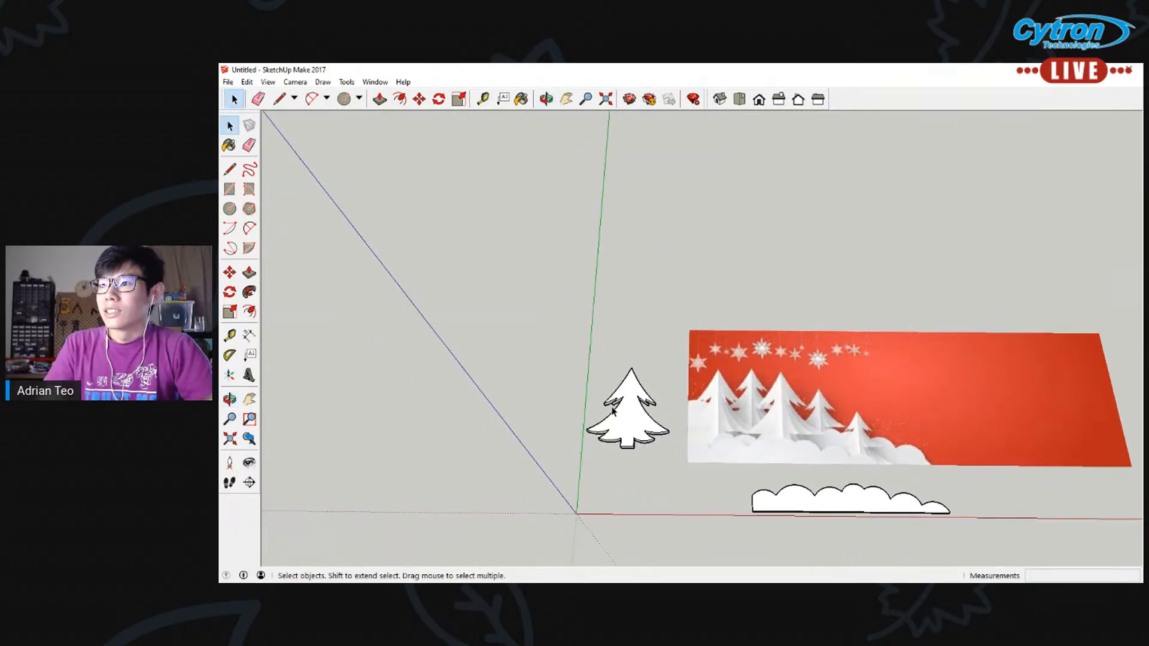
Select the whole plain tree solid and make it a component
left_click(642, 424)
right_click(641, 424)
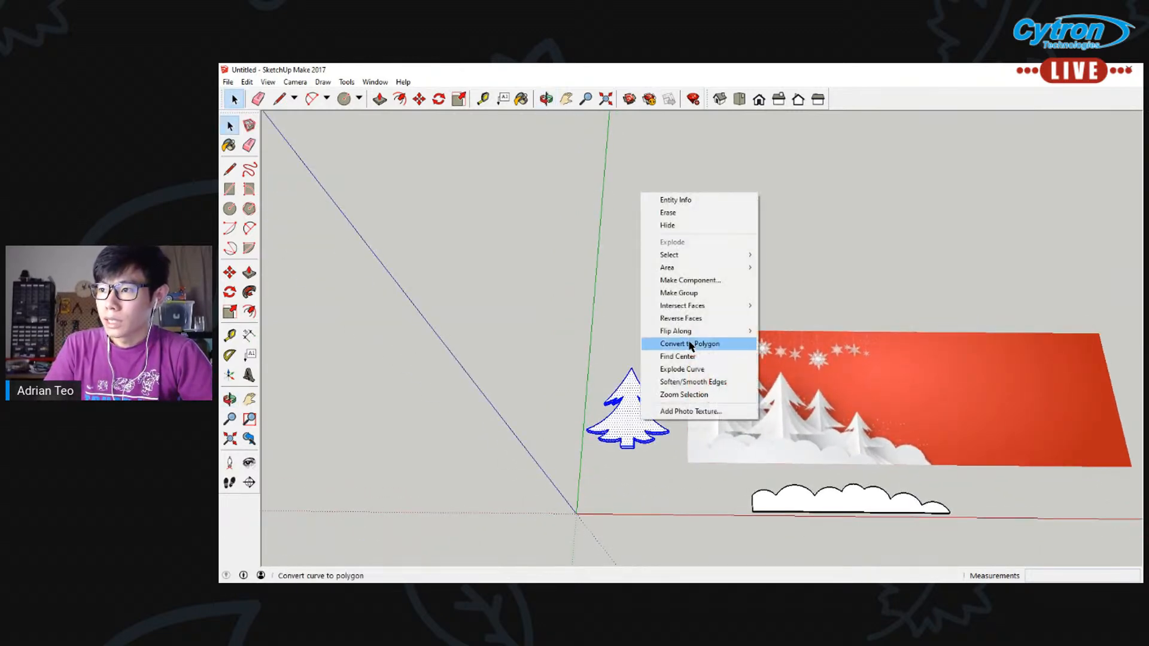
left_click(688, 283)
left_click(414, 346)
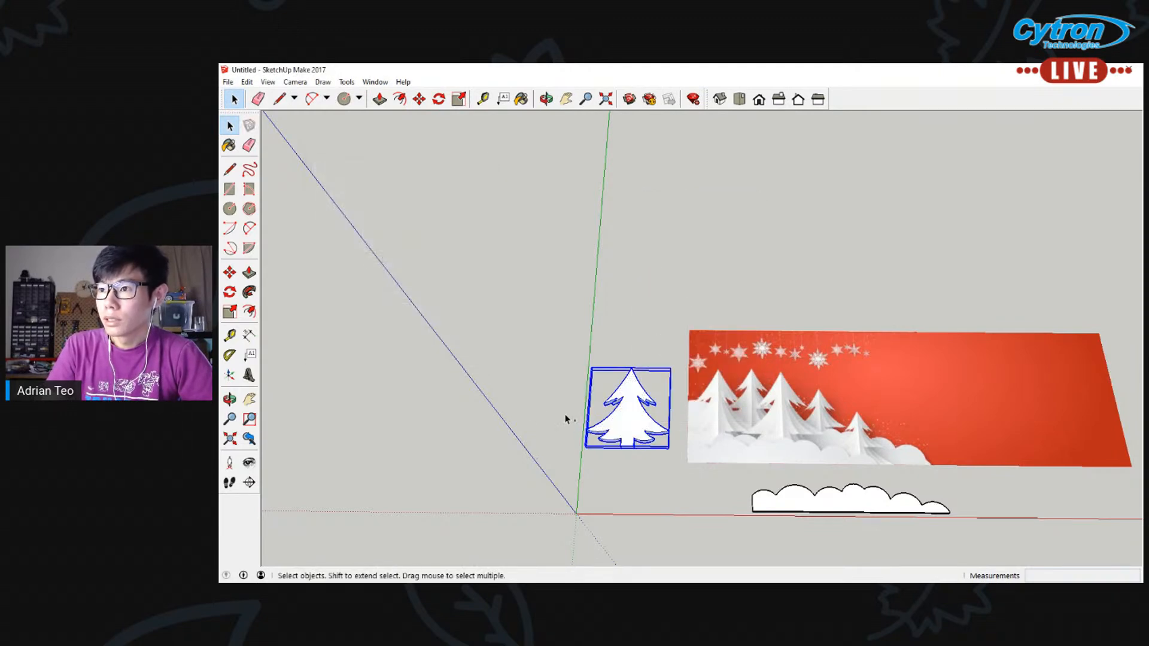
Copy the tree, place the copy to the left of the original and scale it down to a medium-sized tree
key("m")
left_click(586, 447, "ctrl")
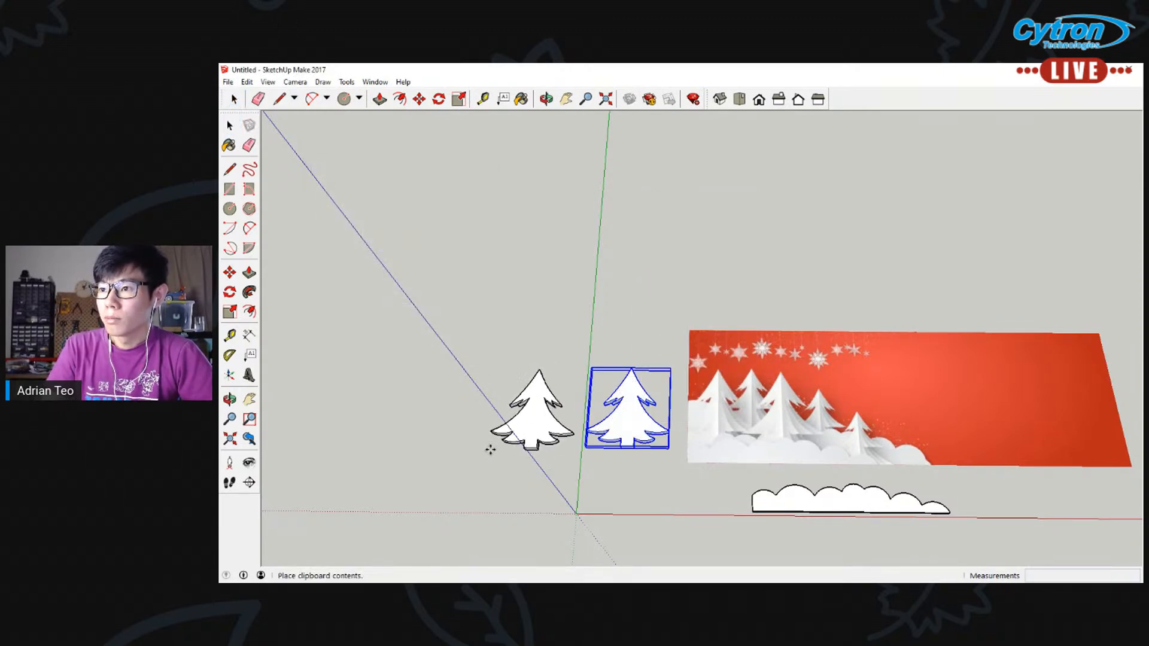
left_click(489, 449)
key("s")
left_click_drag(488, 449, 516, 430)
Place a second copy of the tree left of the medium one and scale it down to the smallest tree
key("m")
left_click(511, 434, "ctrl")
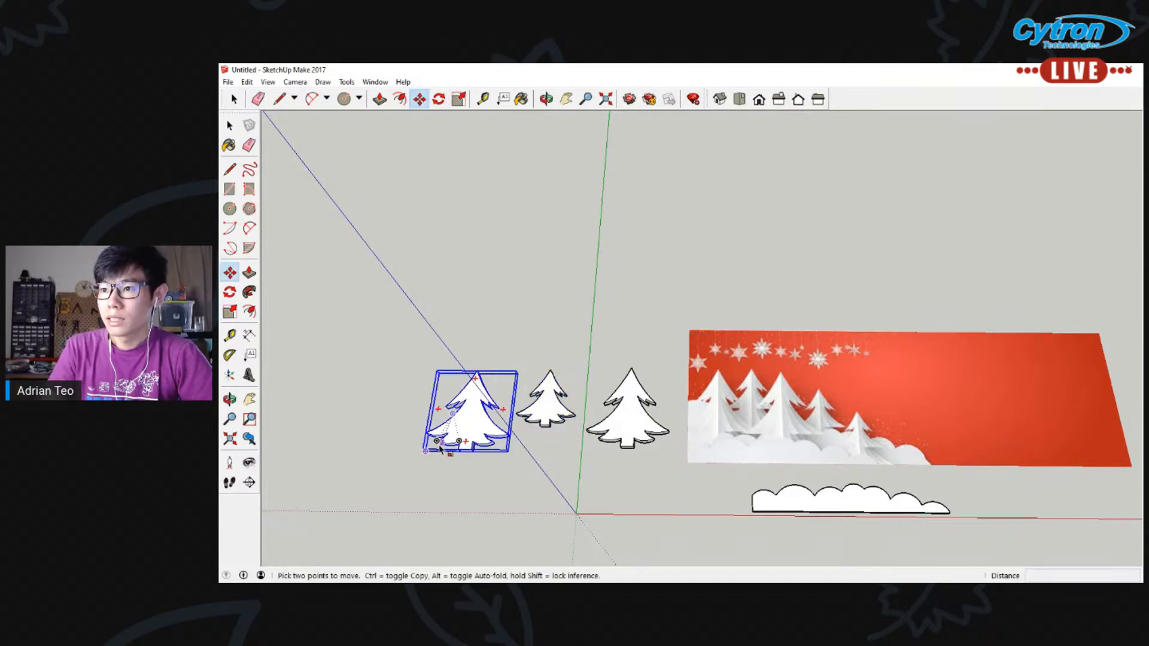
left_click(426, 450)
key("s")
left_click_drag(431, 445, 474, 418)
Paste two more full-size copies of the tree side by side, left of the smallest tree
key("ctrl+v")
left_click(394, 449)
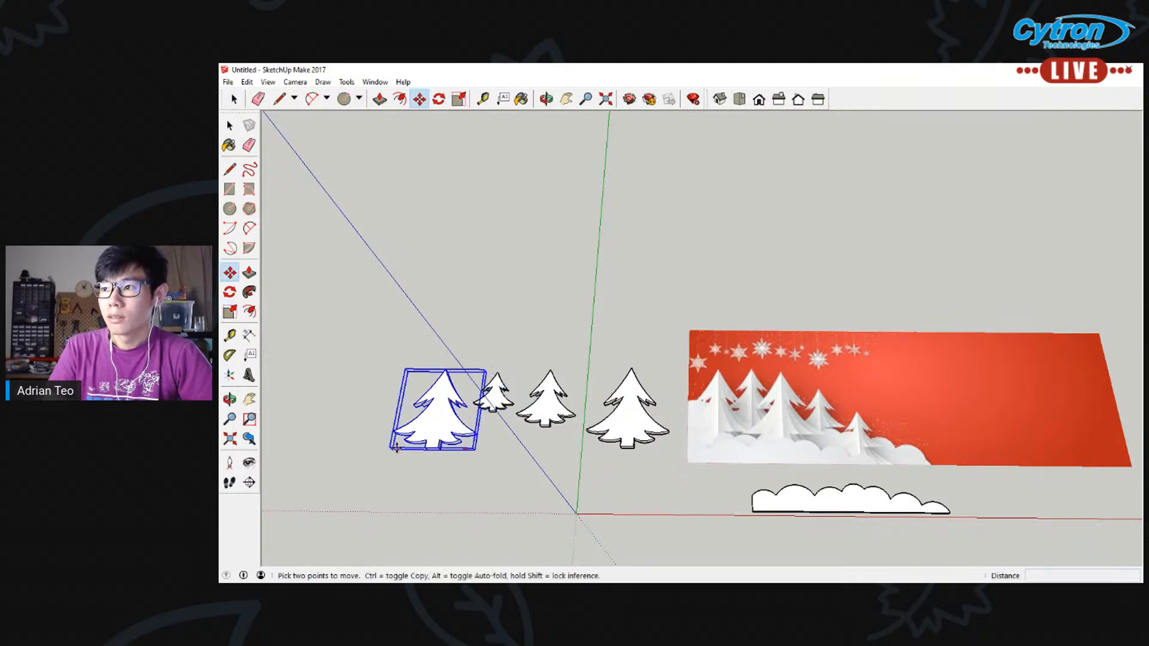
key("ctrl+v")
left_click(310, 448)
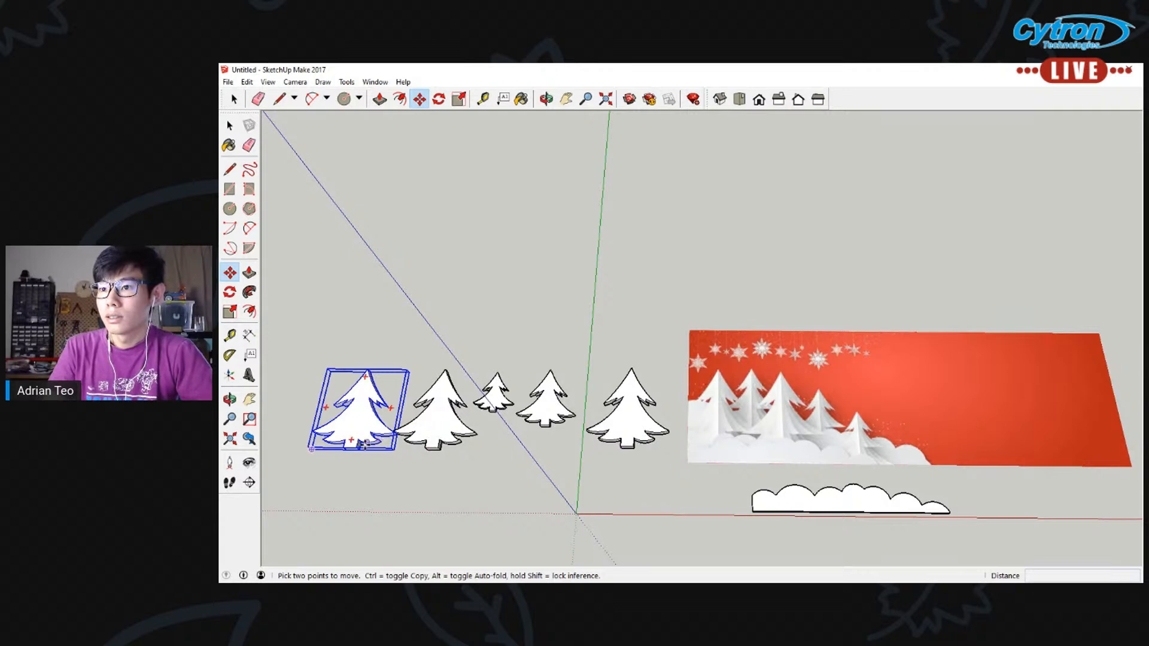
Move the leftmost full-size copy over the banner's first tree and the original tree over its third, largest tree
left_click(364, 444)
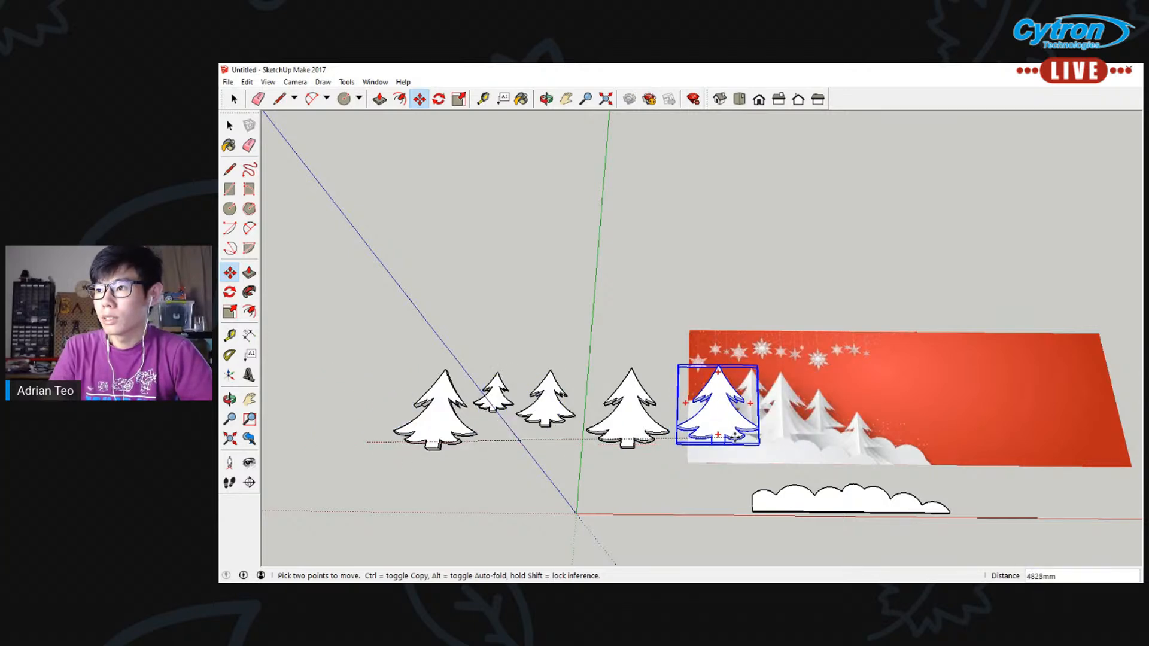
left_click(472, 436)
left_click(229, 125)
left_click(626, 423)
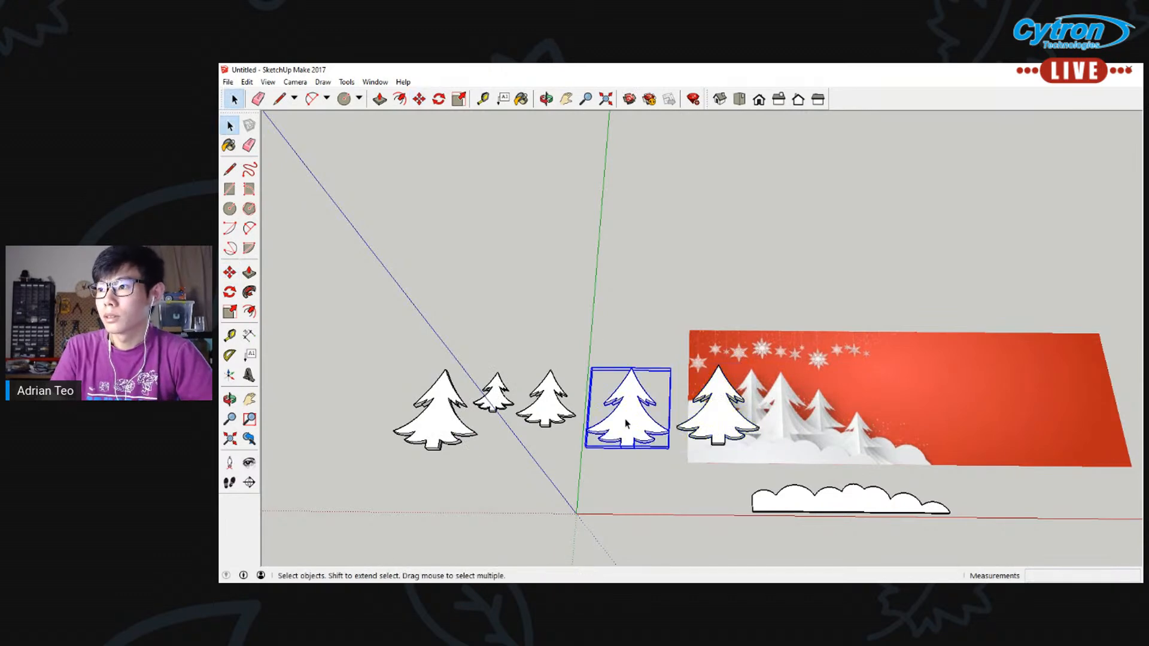
key("m")
left_click(634, 440)
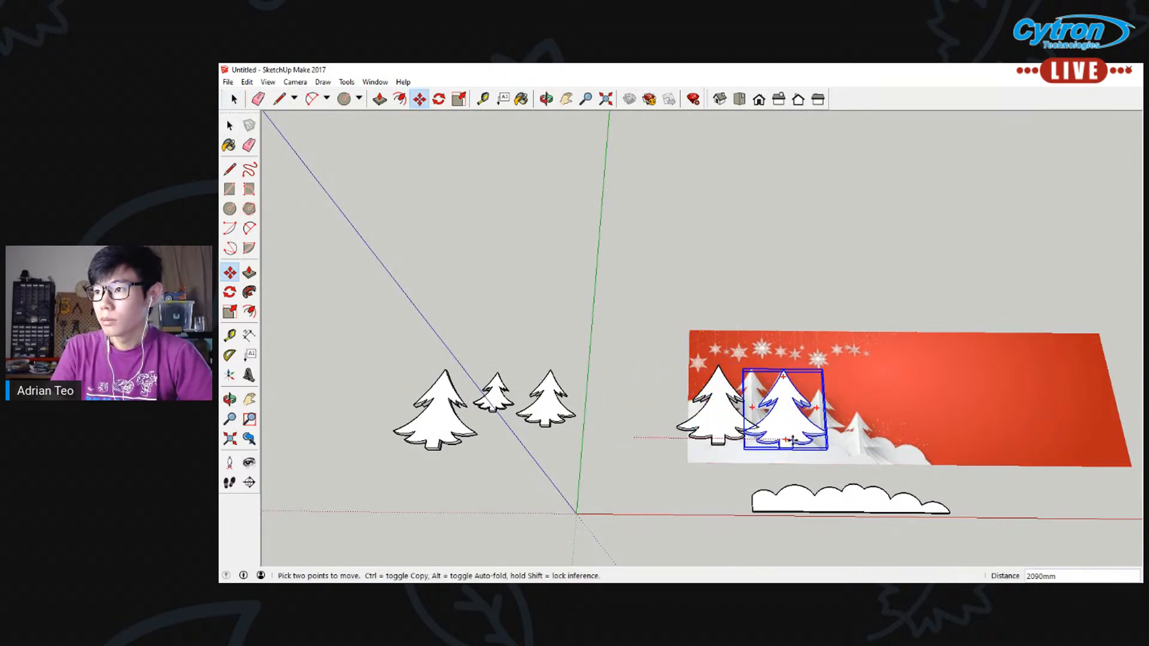
Raise the tree over the banner's third tree by about 155 mm so it sits above the neighbouring tree
scroll(772, 460, "up", 5)
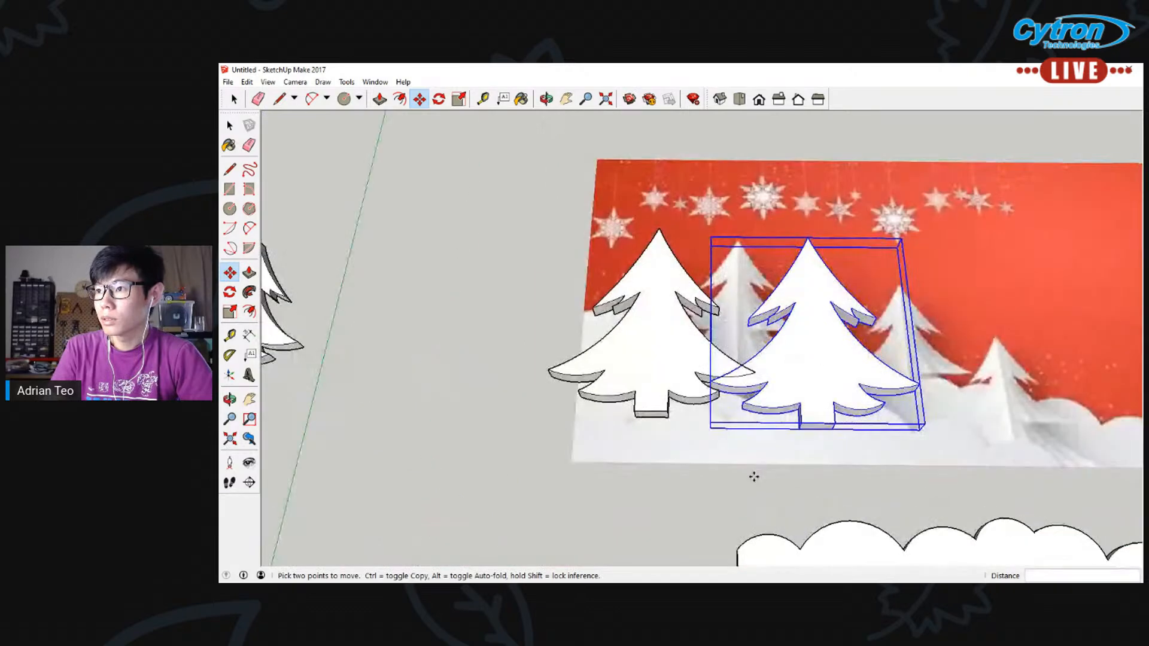
middle_click_drag(752, 475, 741, 346)
scroll(739, 350, "up", 3)
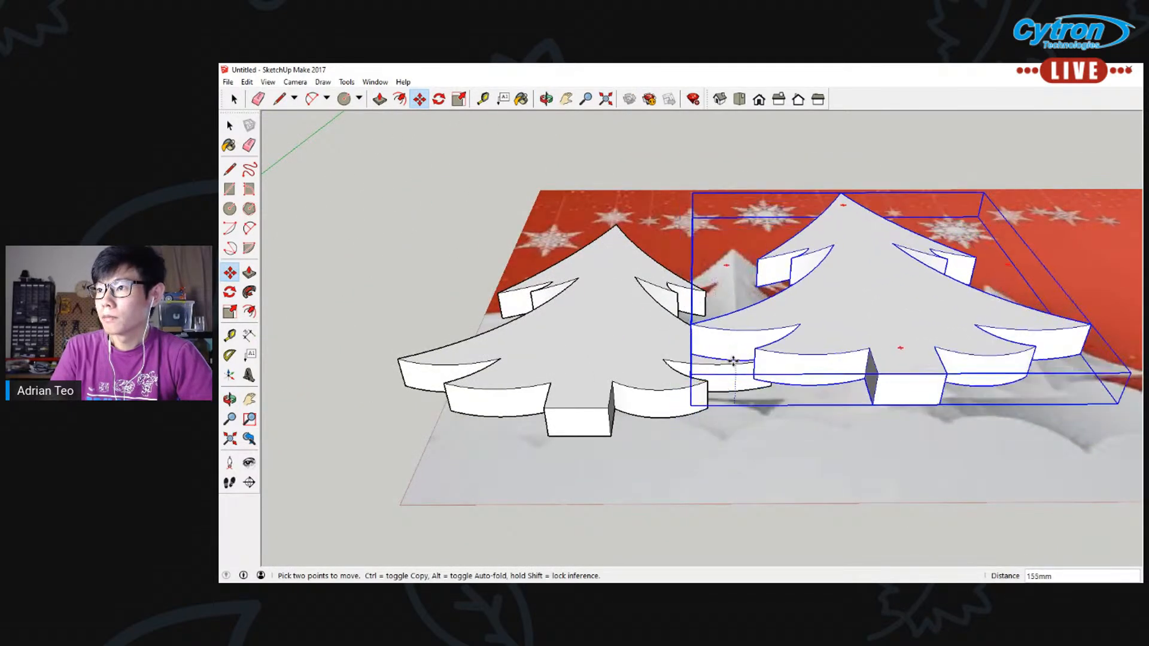
middle_click_drag(818, 364, 853, 492)
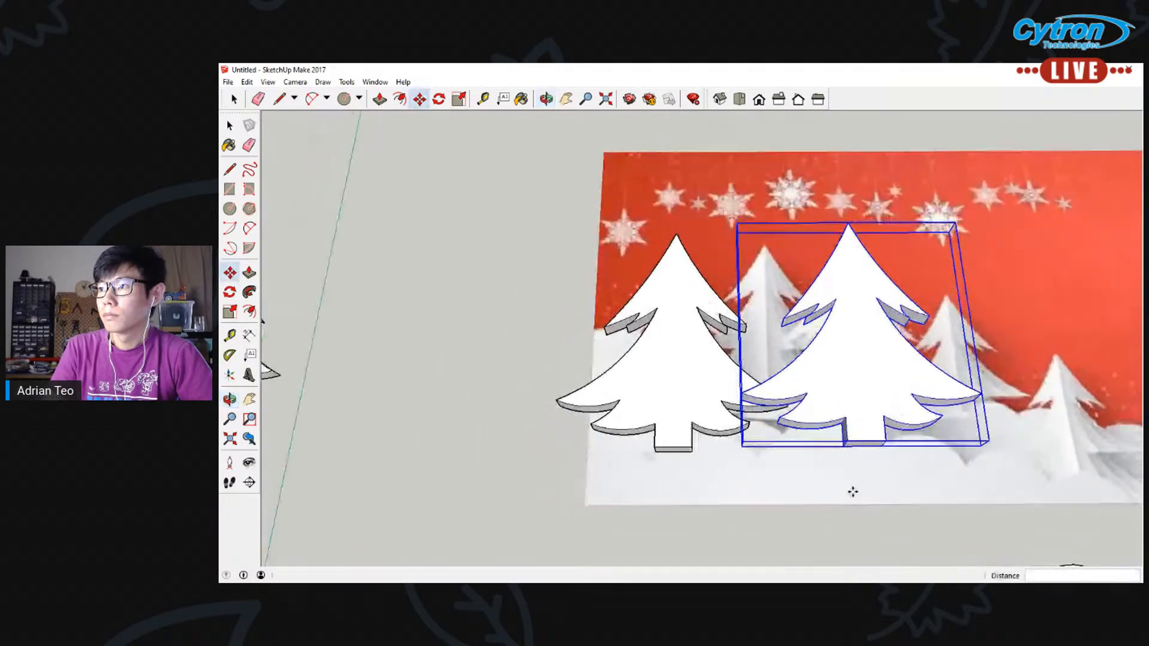
scroll(857, 415, "down", 2)
middle_click_drag(857, 413, 857, 407)
scroll(563, 395, "down", 3)
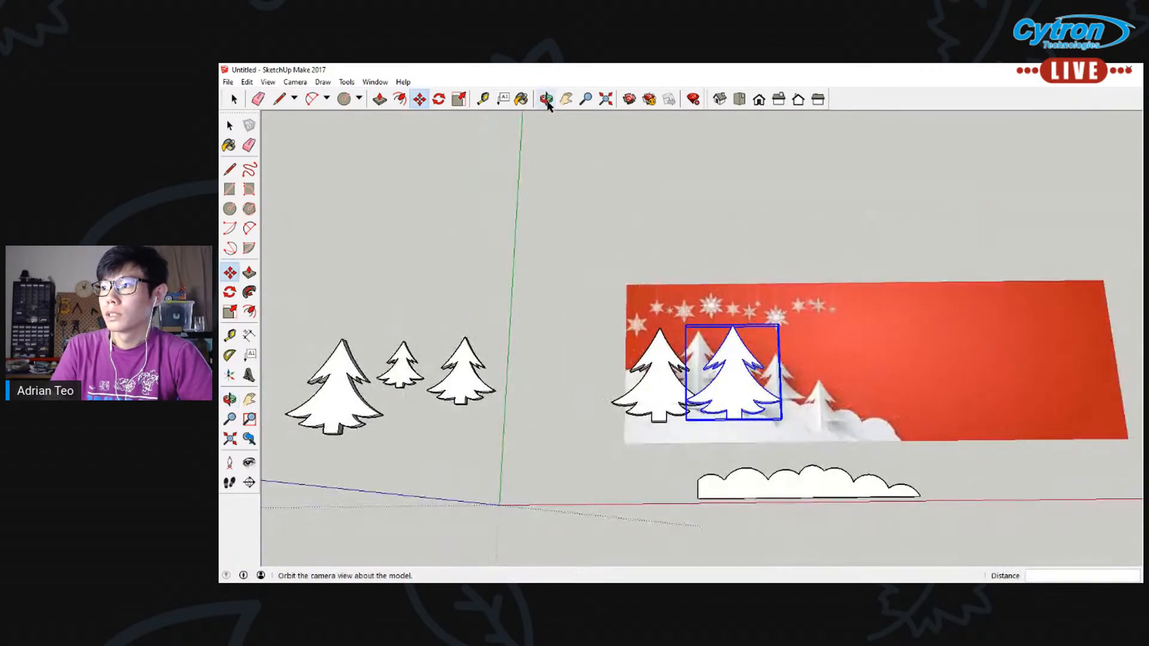
Move the medium-sized tree copy about 3713 mm onto the banner's fourth tree
left_click(565, 99)
left_click_drag(465, 317, 423, 324)
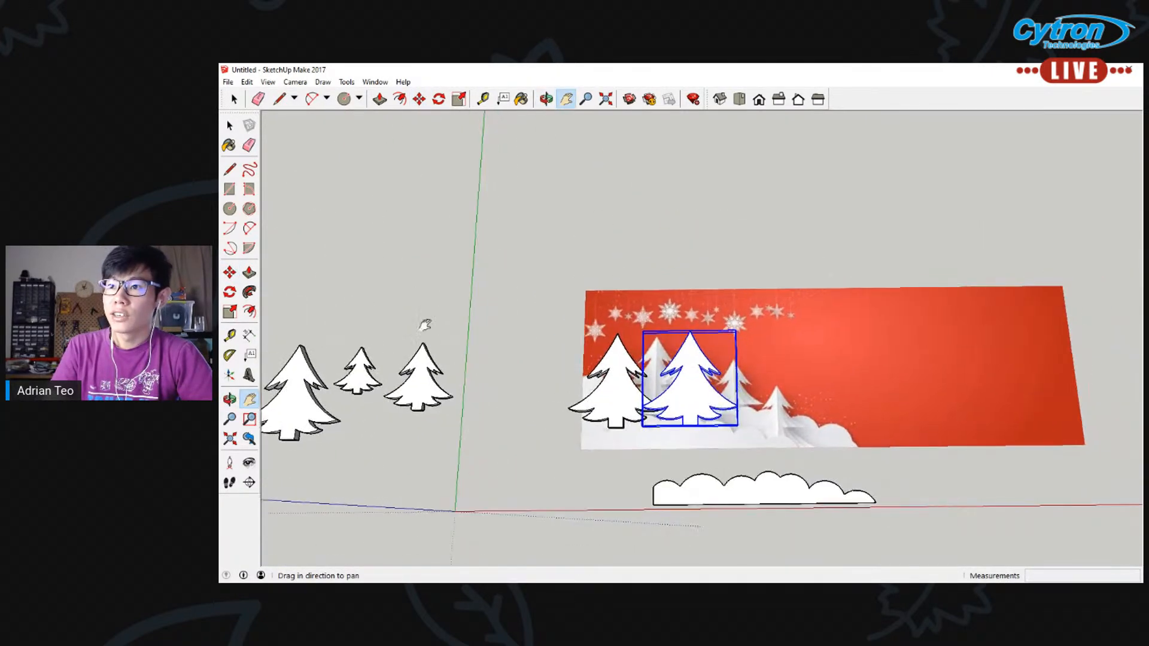
left_click(229, 125)
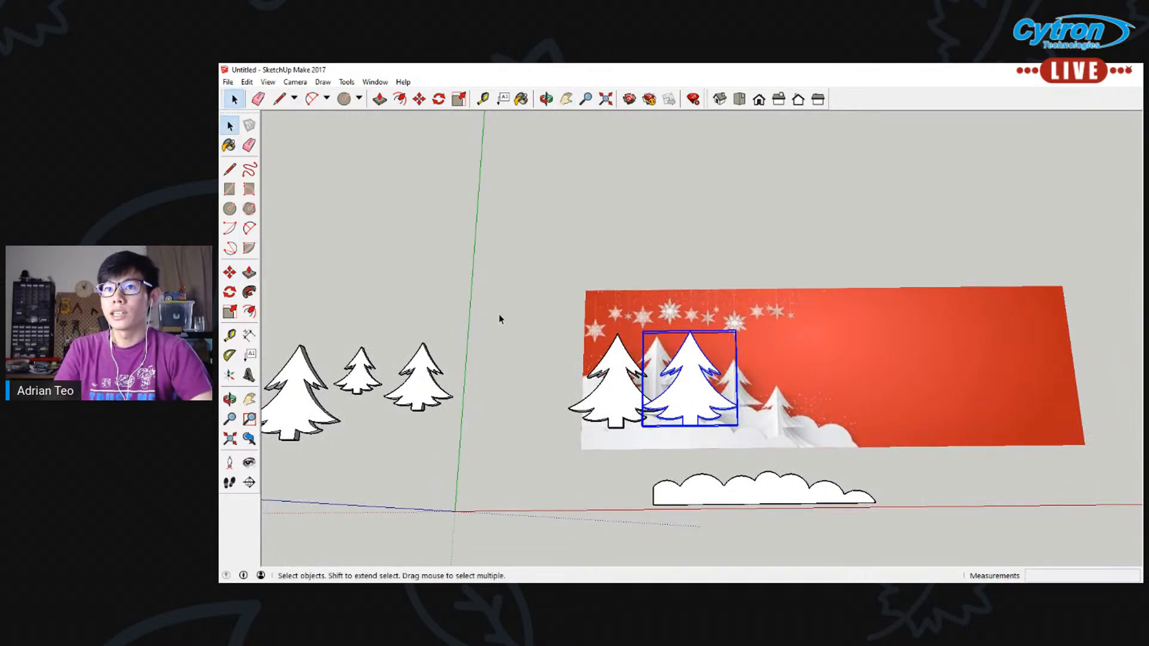
left_click(460, 355)
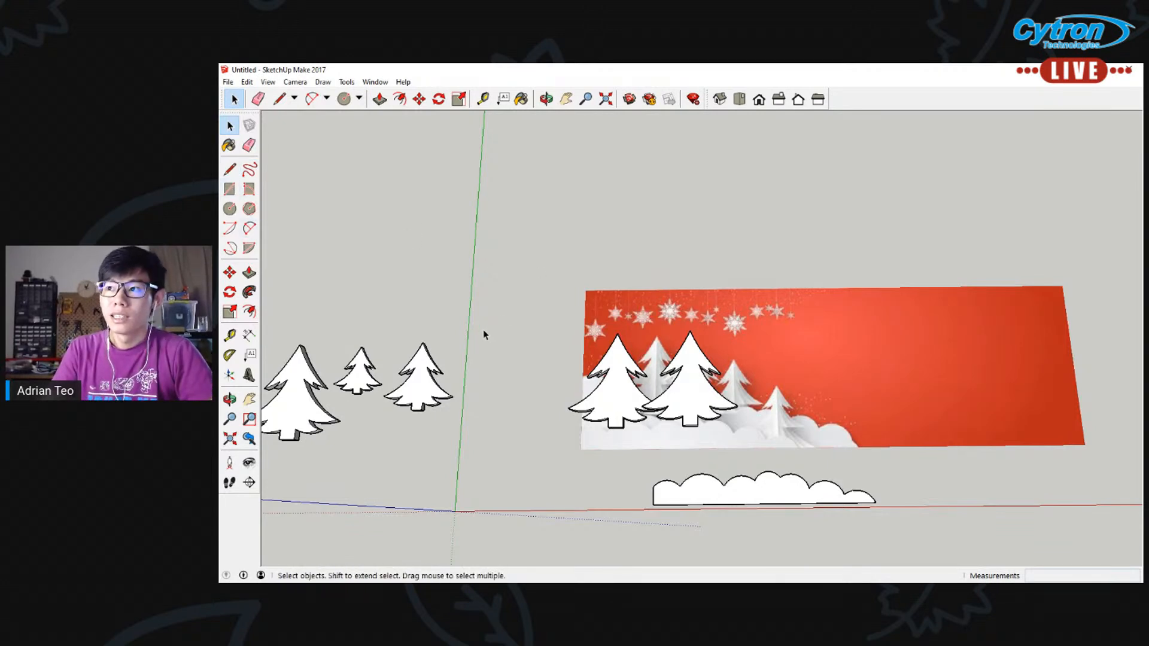
left_click(424, 389)
key("m")
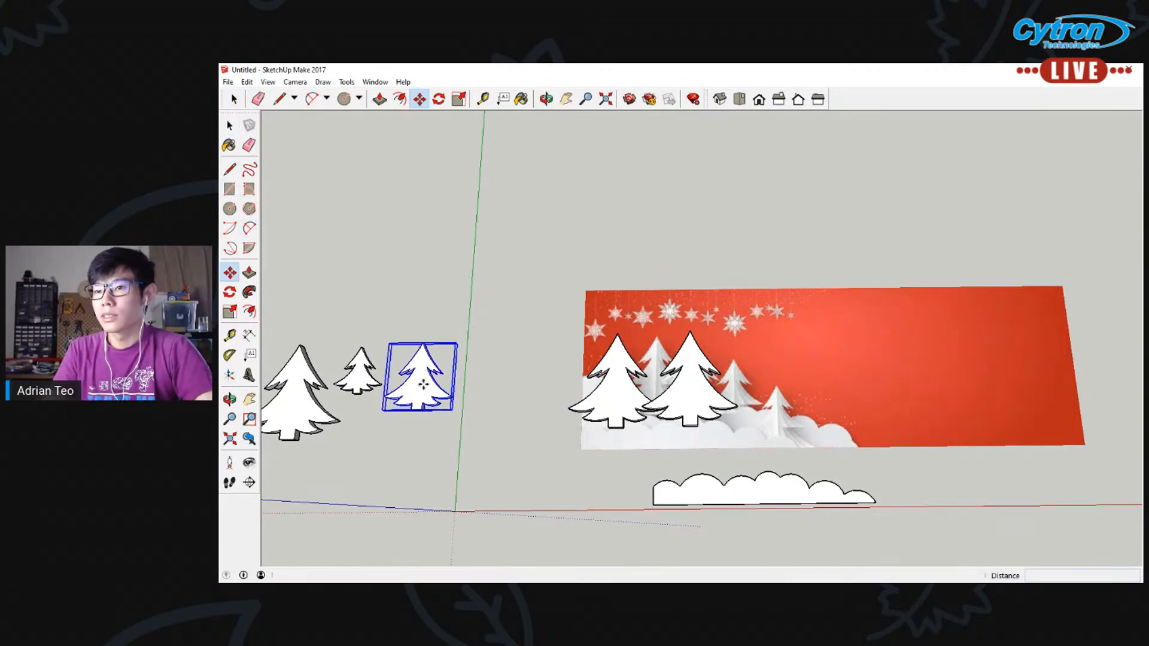
left_click(424, 391)
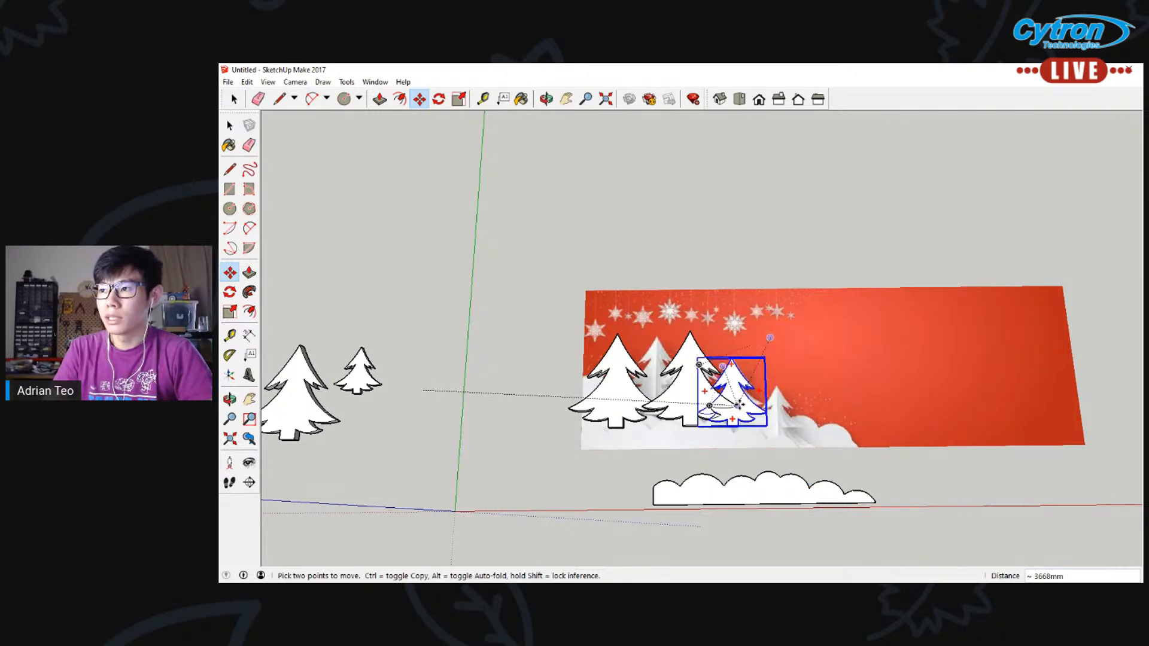
left_click(736, 405)
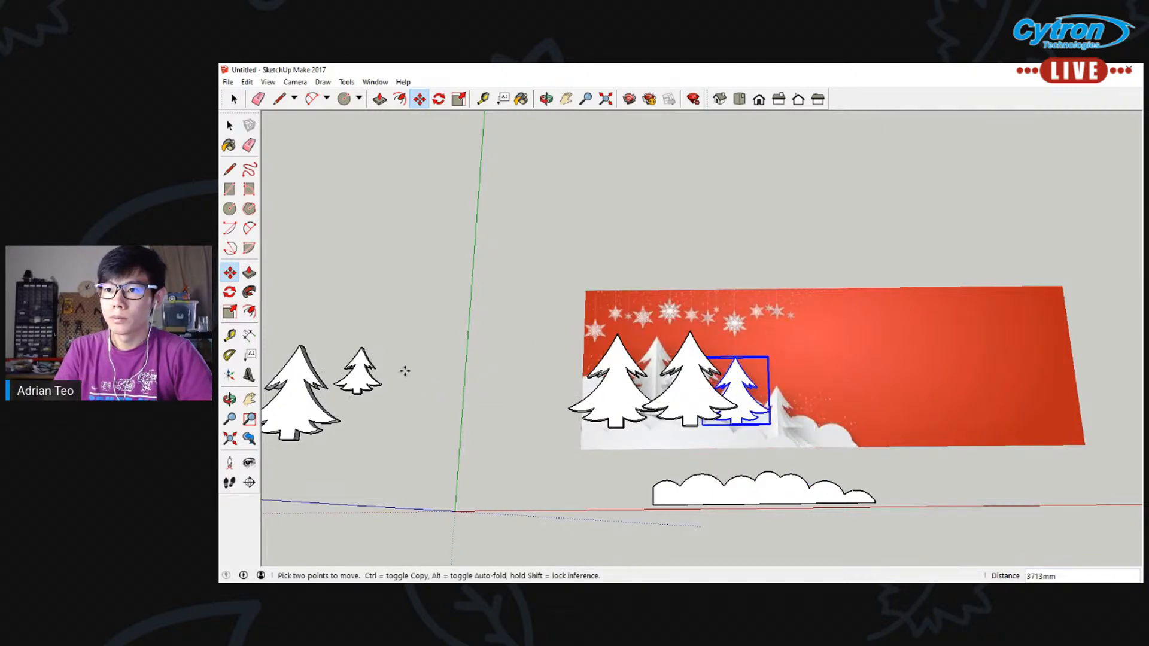
Move the smallest tree copy about 4930 mm onto the banner's fifth, smallest tree
key("space")
left_click(362, 375)
key("m")
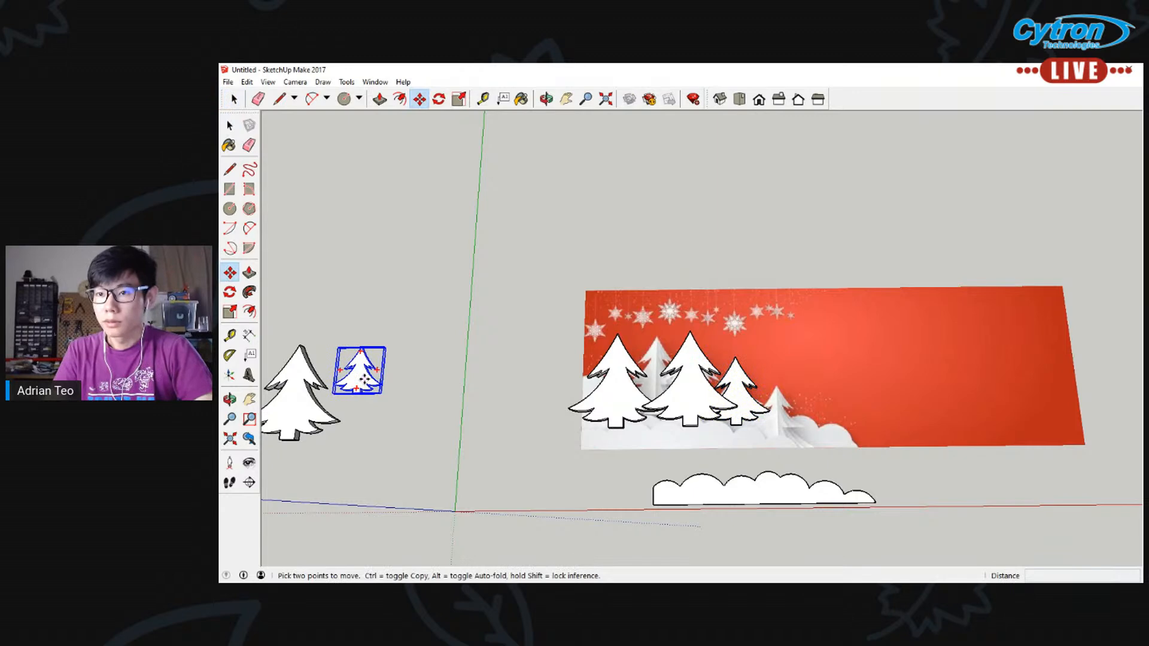
left_click(364, 379)
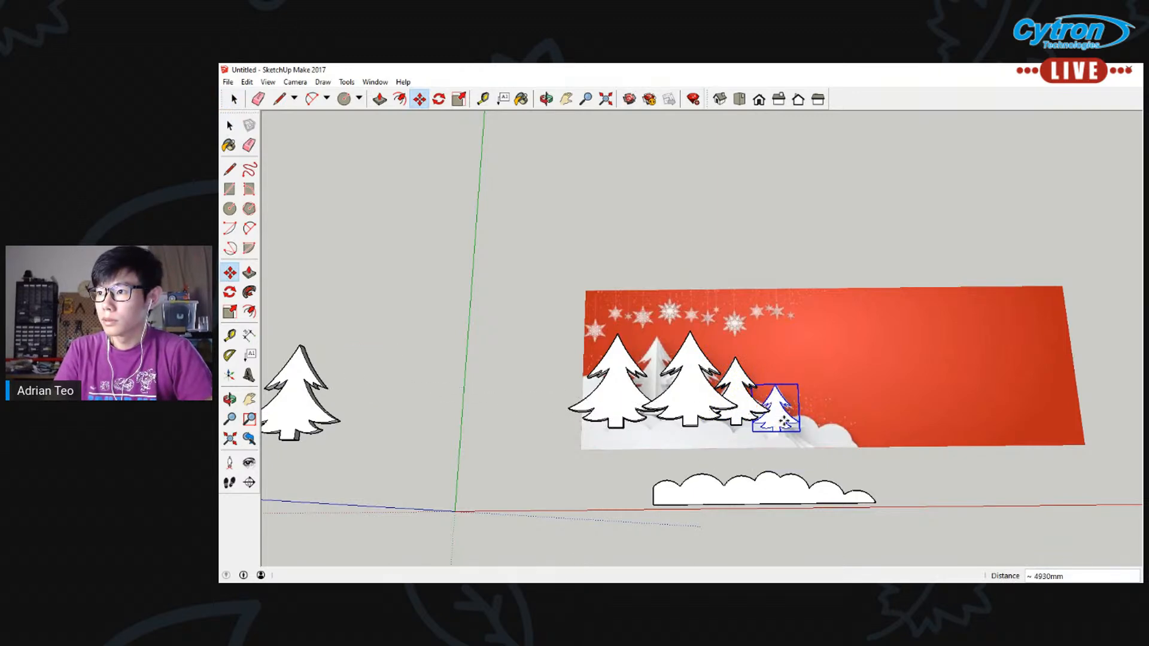
Raise the smallest tree straight up by about 161 mm so it sits above the banner picture
middle_click_drag(809, 473, 808, 411)
scroll(810, 414, "up", 4)
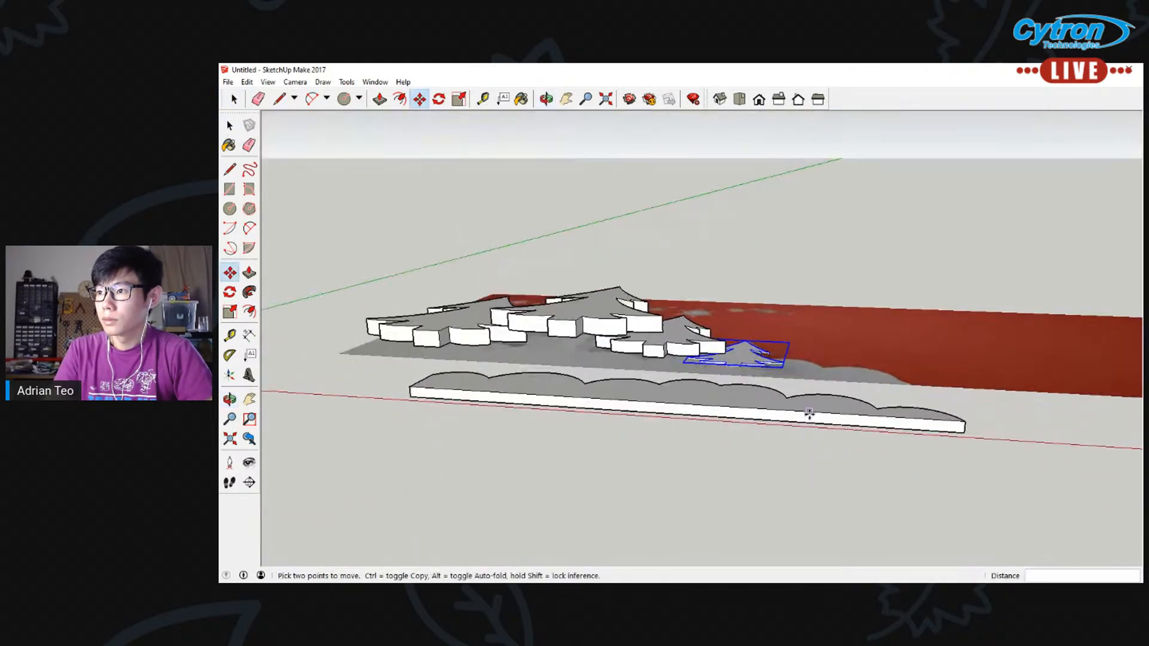
left_click(725, 362)
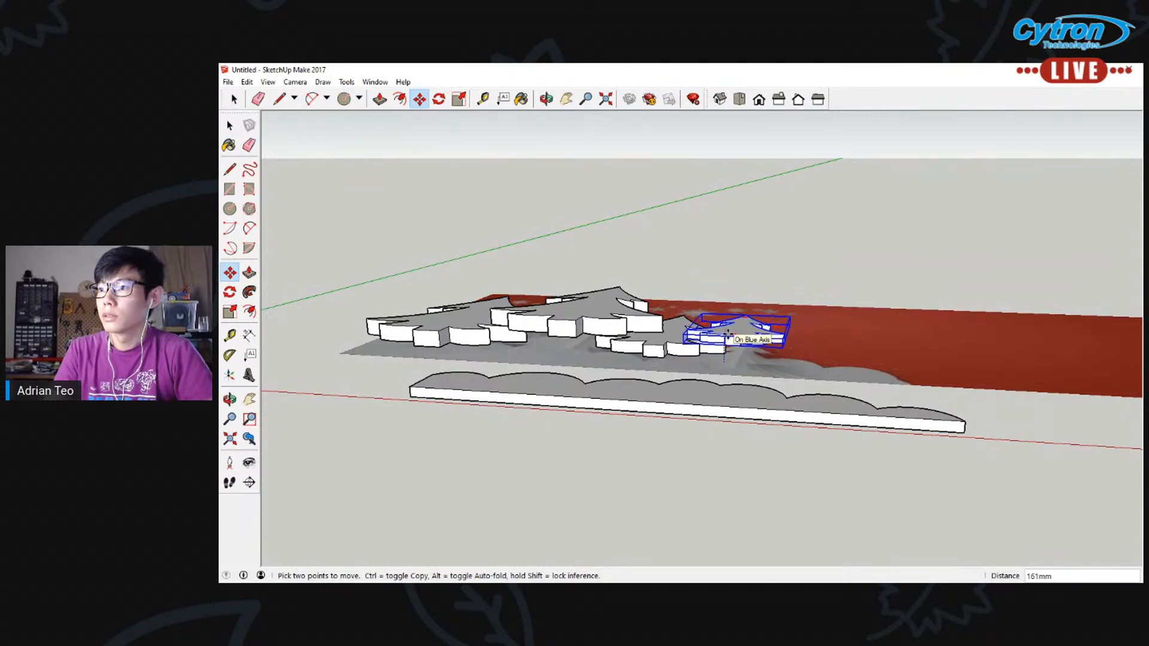
middle_click_drag(727, 339, 763, 398)
scroll(760, 413, "down", 3)
scroll(499, 360, "down", 2)
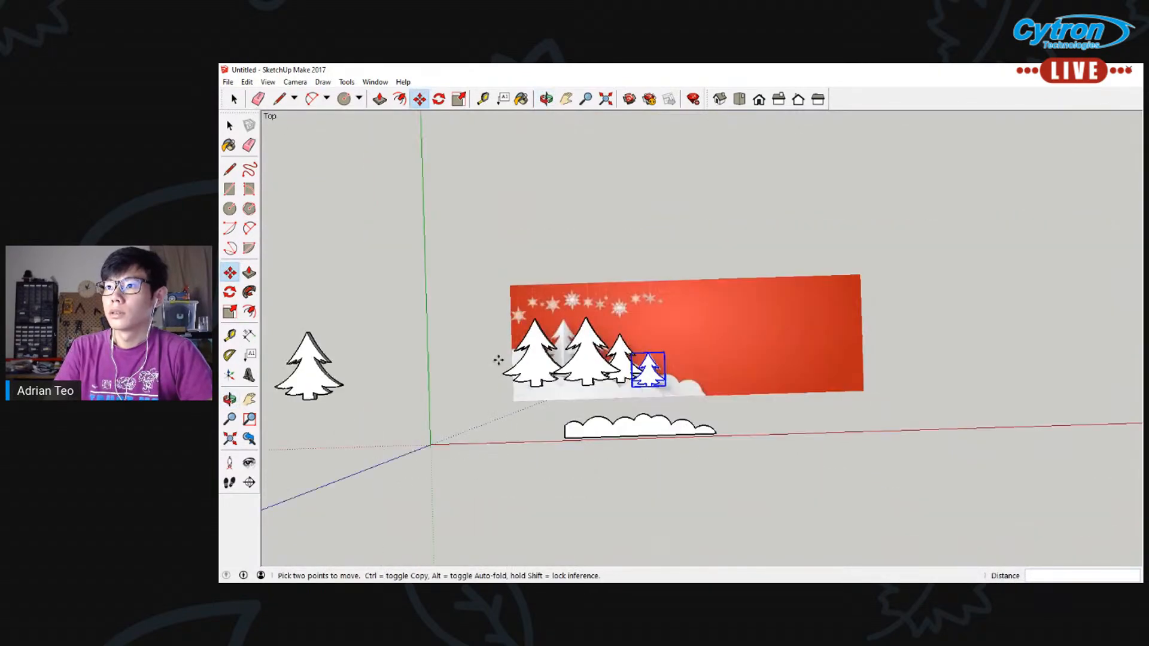
Move the remaining full-size tree copy about 4249 mm onto the banner's second tree
left_click(229, 125)
left_click(317, 374)
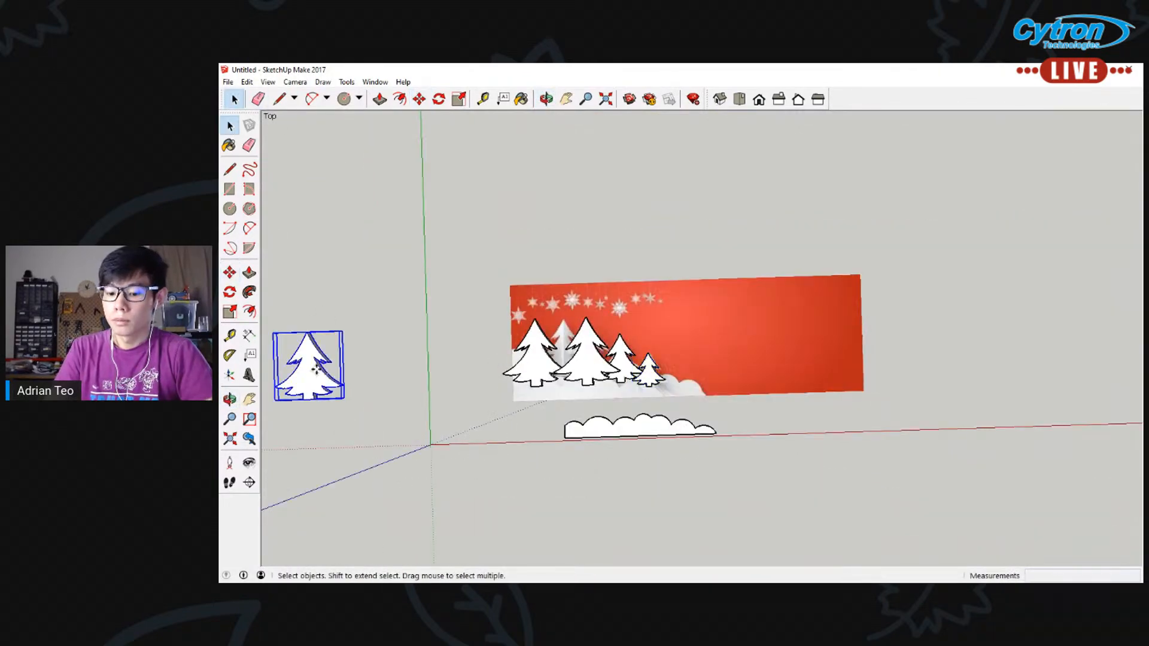
key("m")
left_click(316, 369)
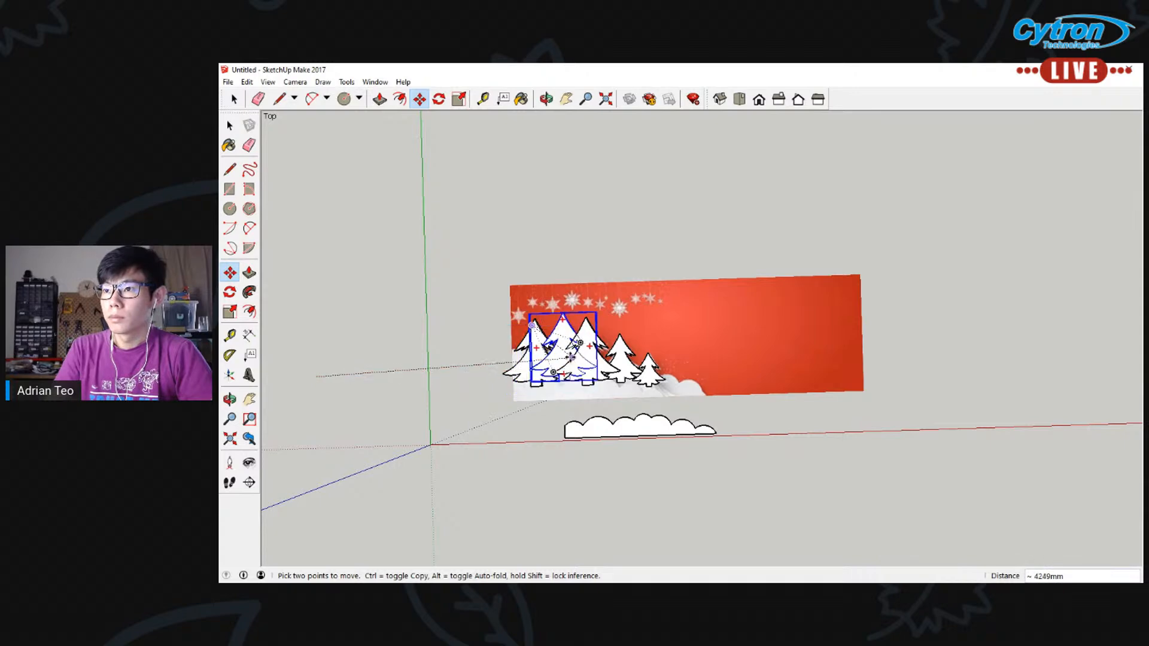
left_click(571, 357)
key("space")
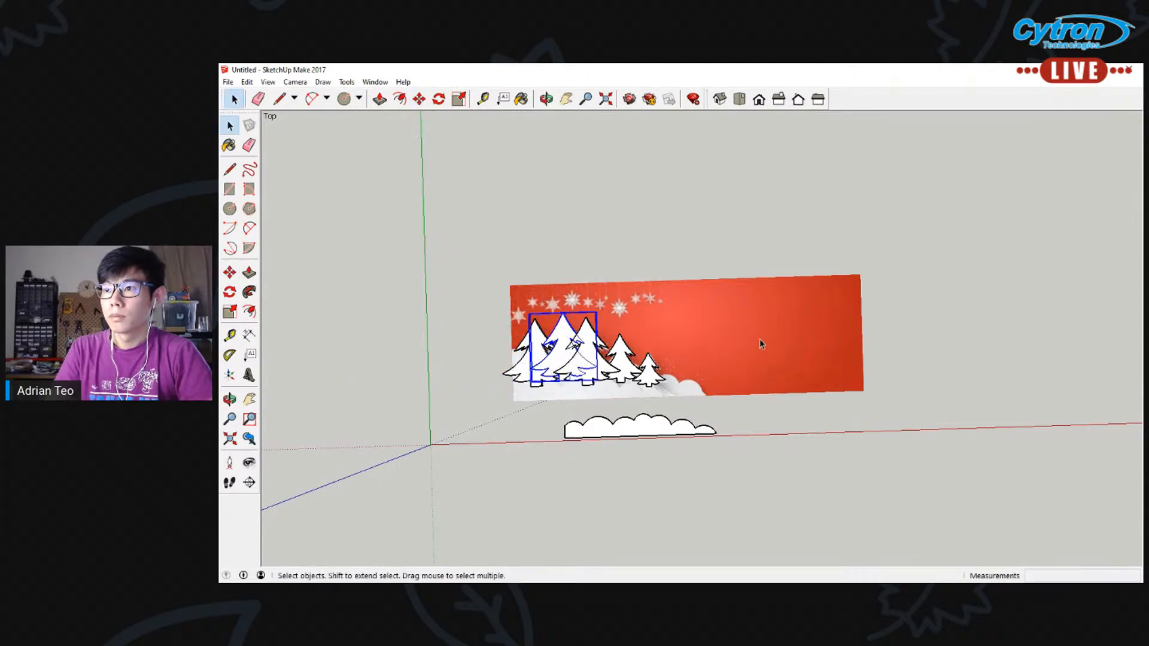
left_click(759, 339)
Move the extruded snow strip about 1061 mm onto the lower-left edge of the banner, below the trees
left_click(658, 429)
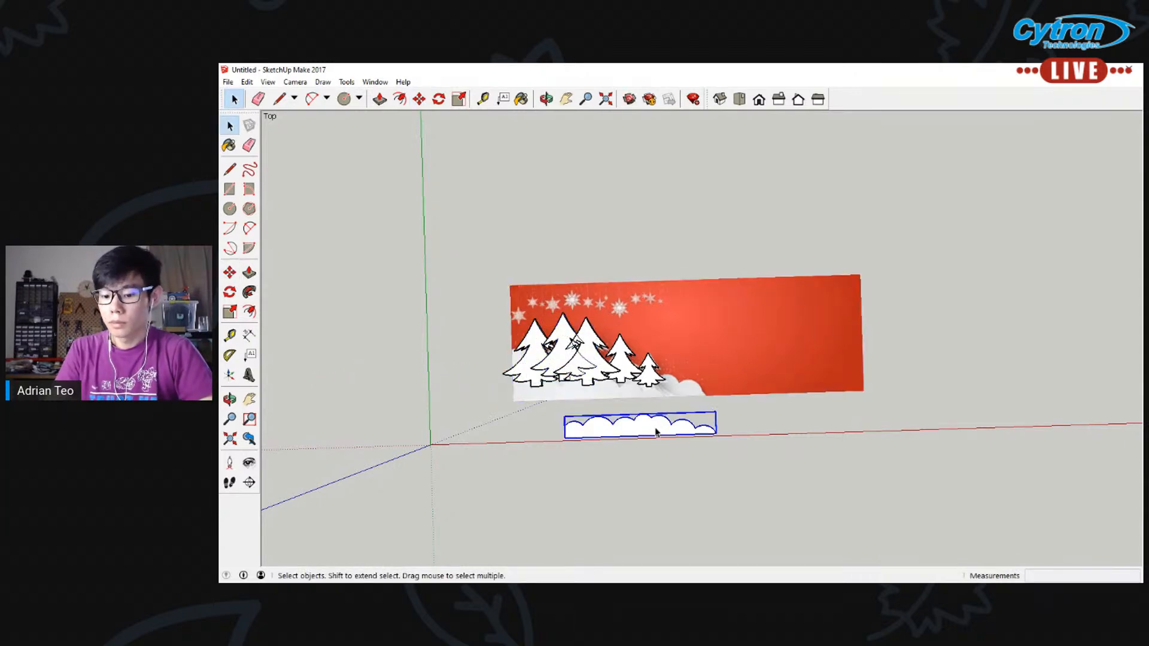
key("m")
left_click(654, 428)
left_click(603, 391)
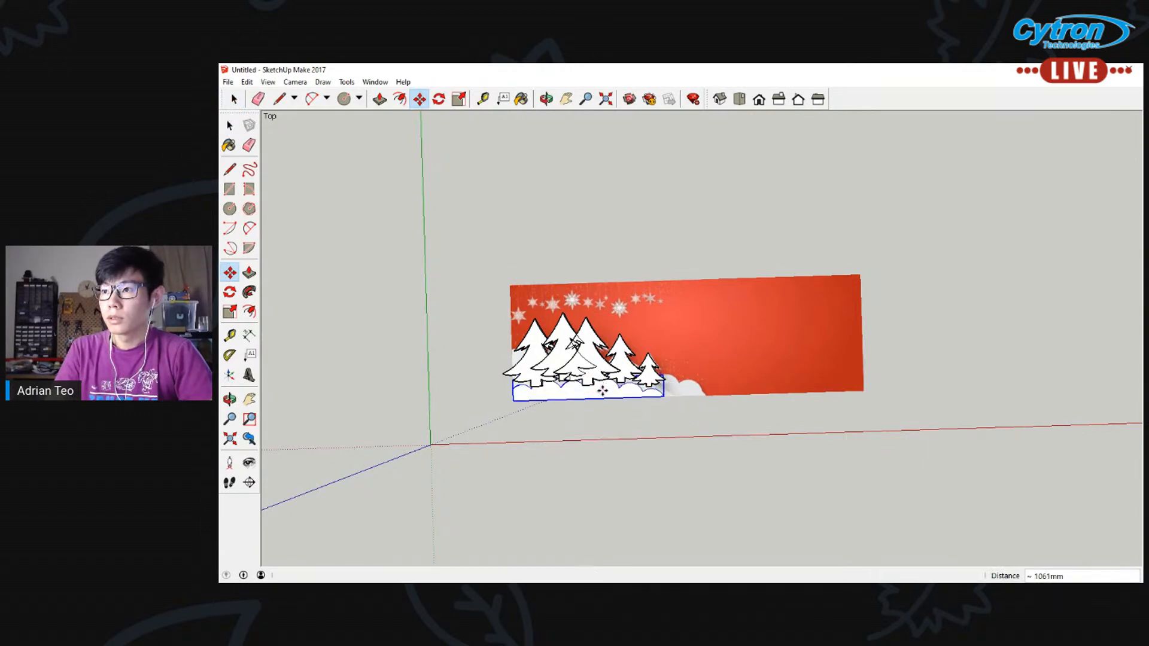
Raise the snow strip about 270 mm along the blue axis so it lies in front of the trees
middle_click_drag(585, 440, 483, 366)
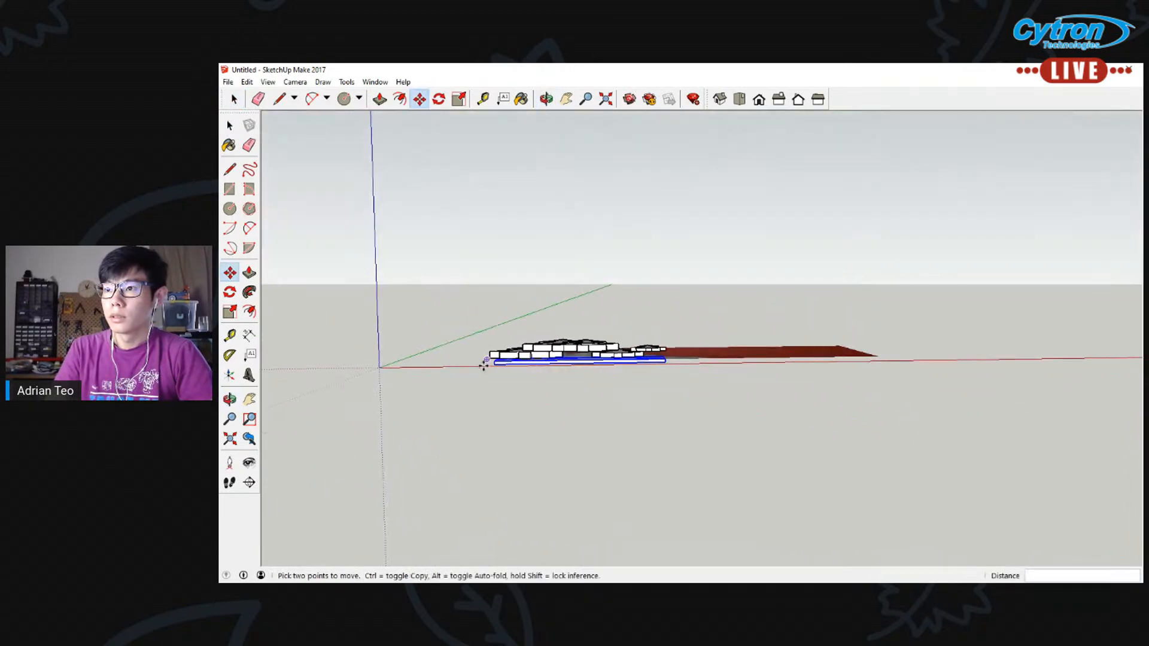
left_click(493, 362)
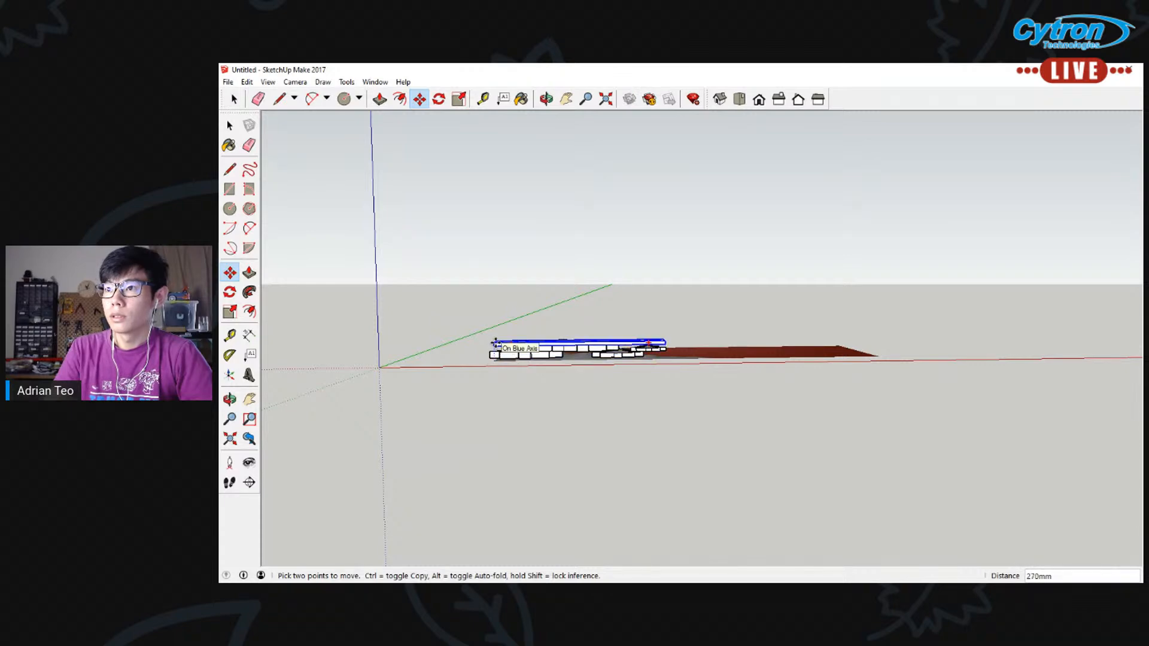
left_click(495, 344)
key("space")
middle_click_drag(636, 226, 629, 415)
left_click(718, 330)
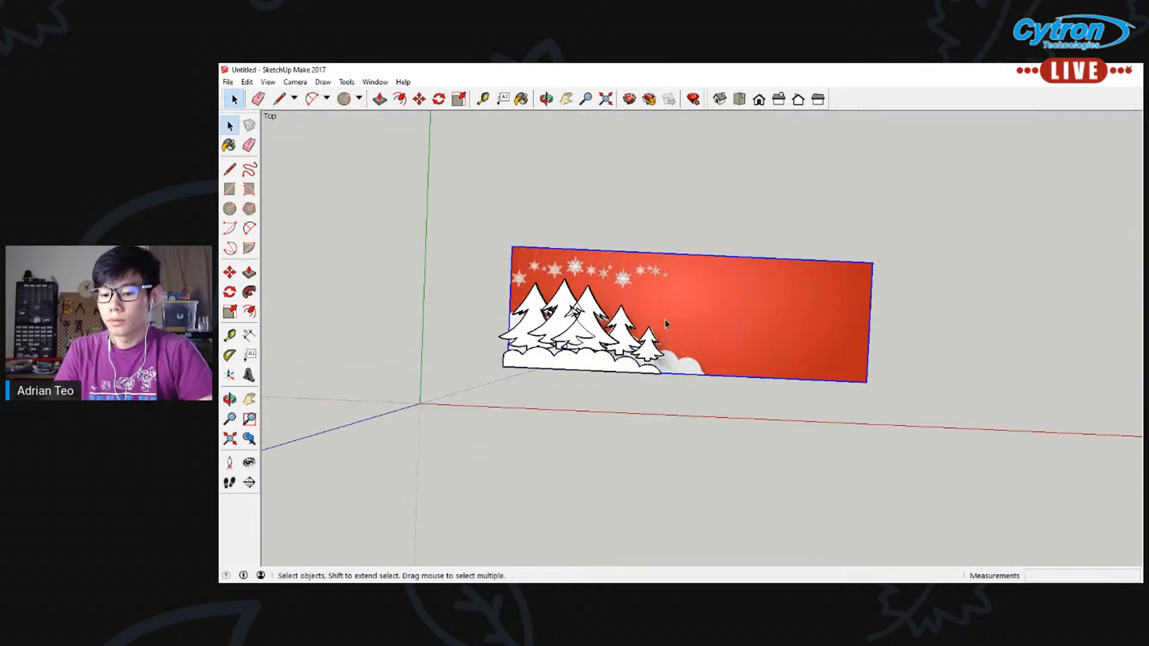
Lower the tree over the banner's second tree with a move of about 222 mm
scroll(560, 301, "up", 7)
middle_click_drag(573, 302, 683, 353)
left_click(593, 400)
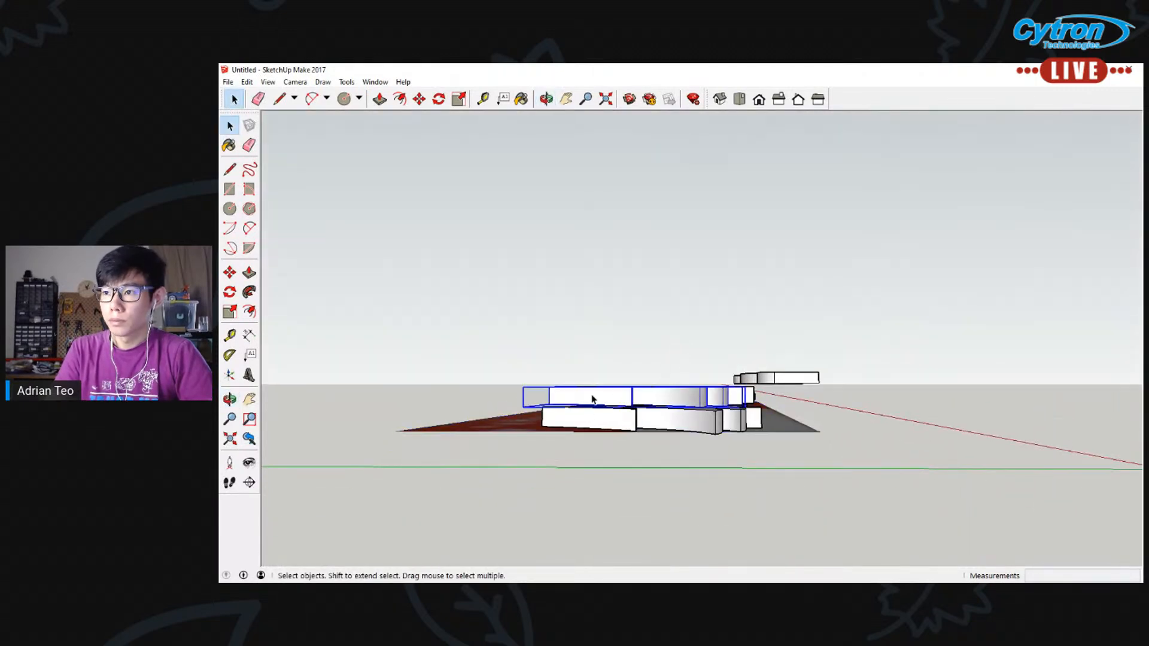
key("m")
left_click(591, 397)
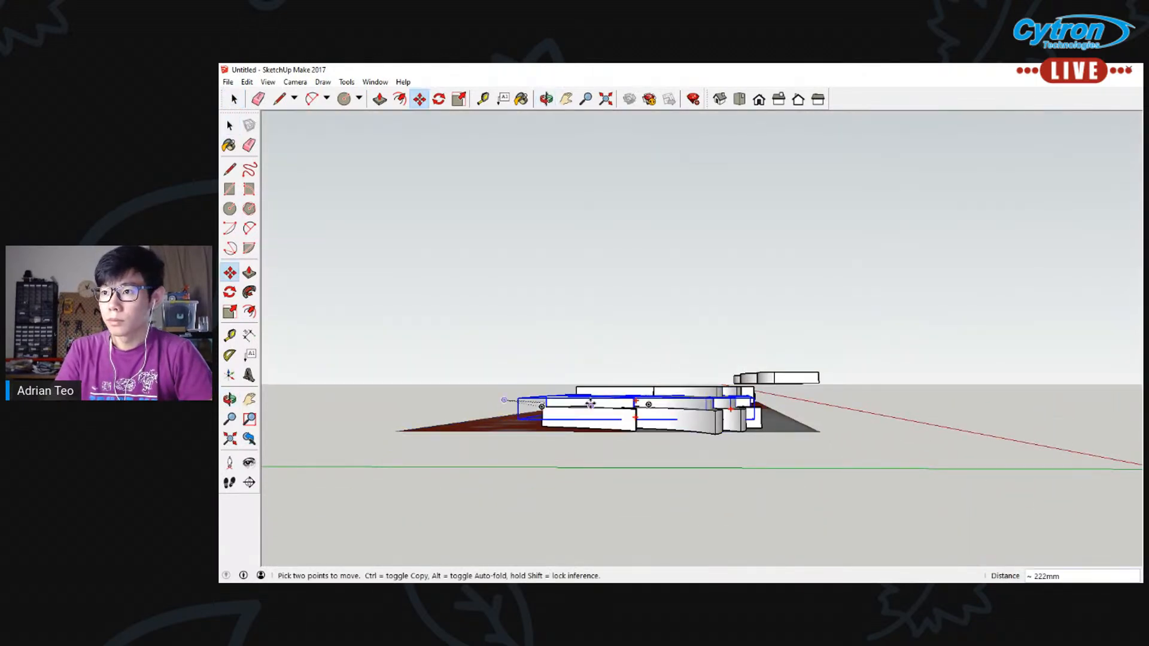
left_click(592, 404)
Examine the arrangement of the five trees and the snow strip over the banner from several angles
middle_click_drag(813, 288, 635, 368)
mouse_move(778, 263)
middle_mouse_down()
mouse_move(755, 290)
mouse_move(734, 426)
middle_mouse_up()
scroll(755, 257, "down", 3)
middle_click_drag(782, 293, 776, 383)
scroll(773, 367, "down", 2)
scroll(773, 364, "down", 1)
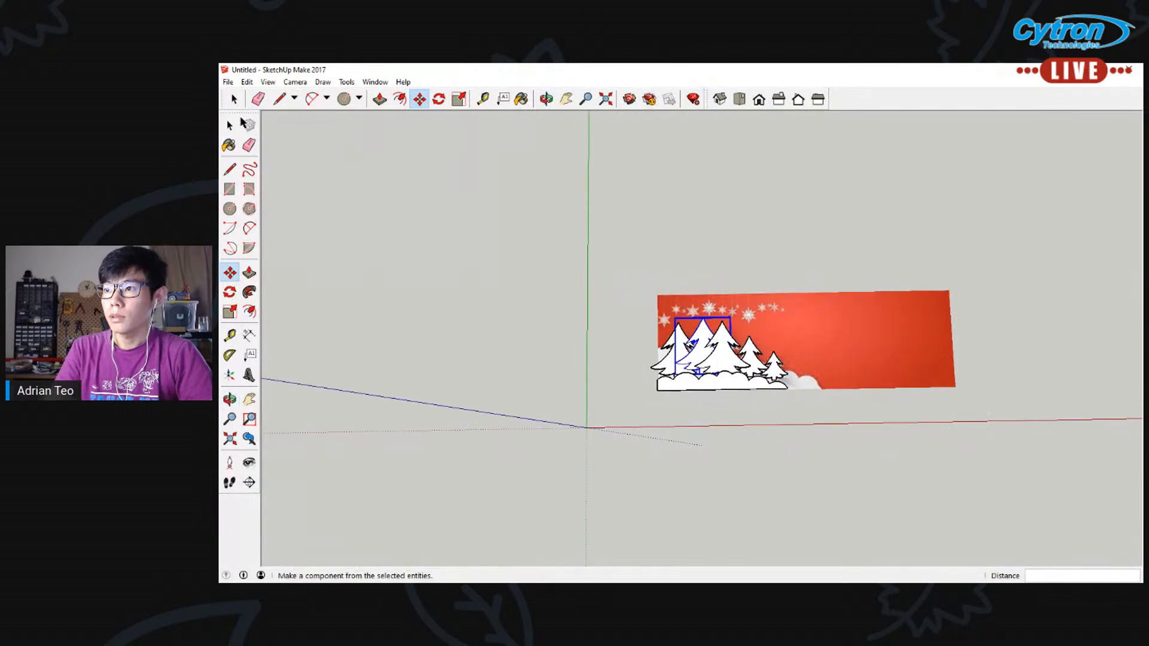
key("space")
scroll(798, 353, "up", 2)
scroll(747, 320, "up", 2)
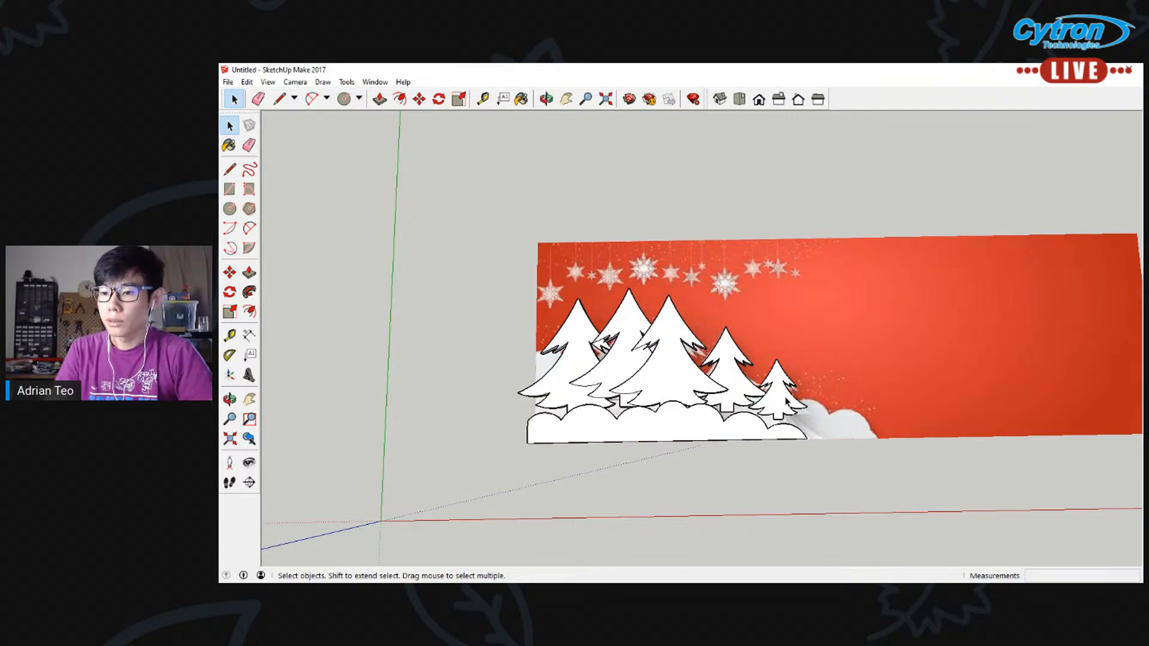
scroll(705, 403, "up", 1)
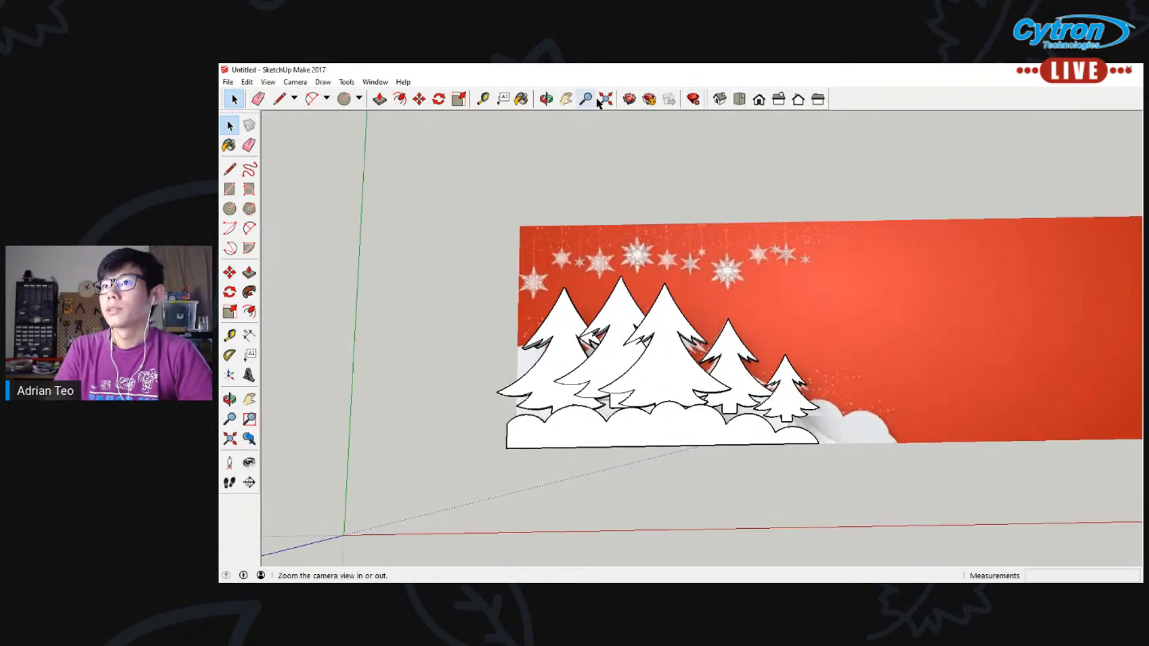
left_click(567, 99)
left_click_drag(616, 154, 520, 232)
scroll(539, 302, "down", 1)
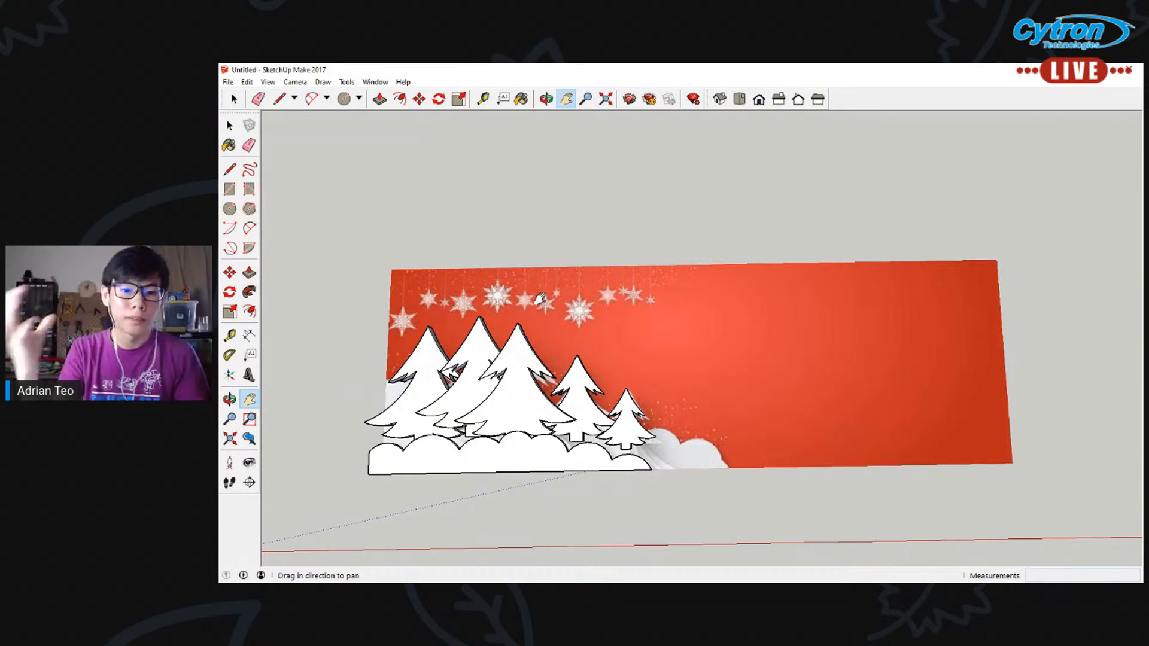
Move the banner picture about 2611 mm along the red axis, away from the trees and snow
left_click(229, 126)
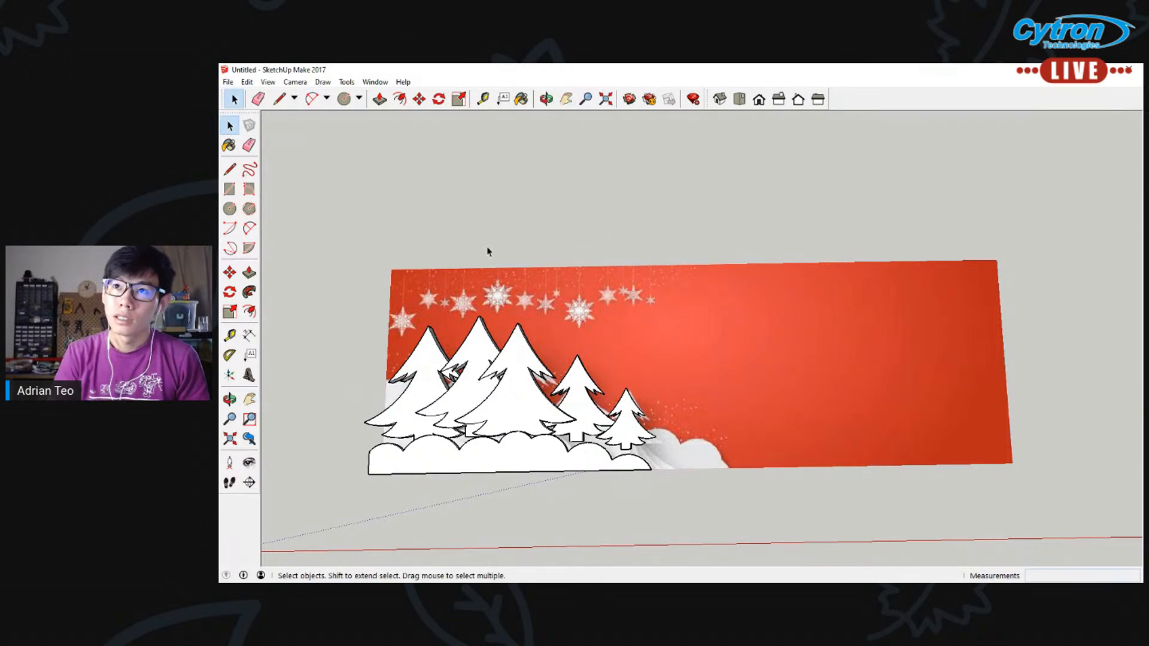
key("m")
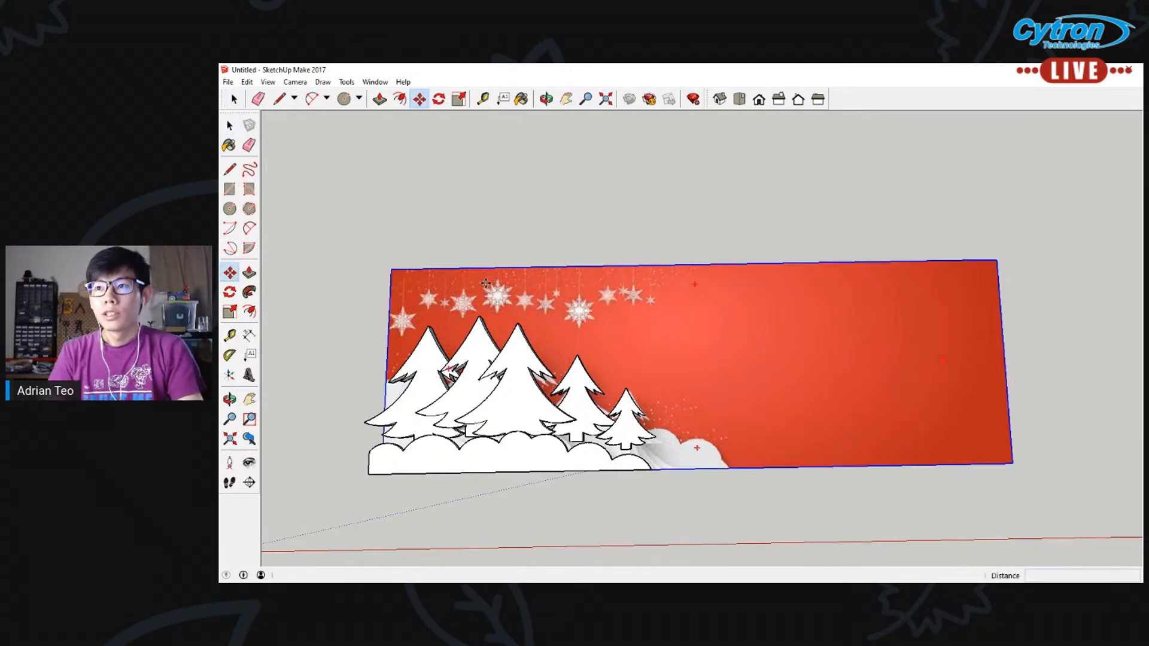
left_click(511, 282)
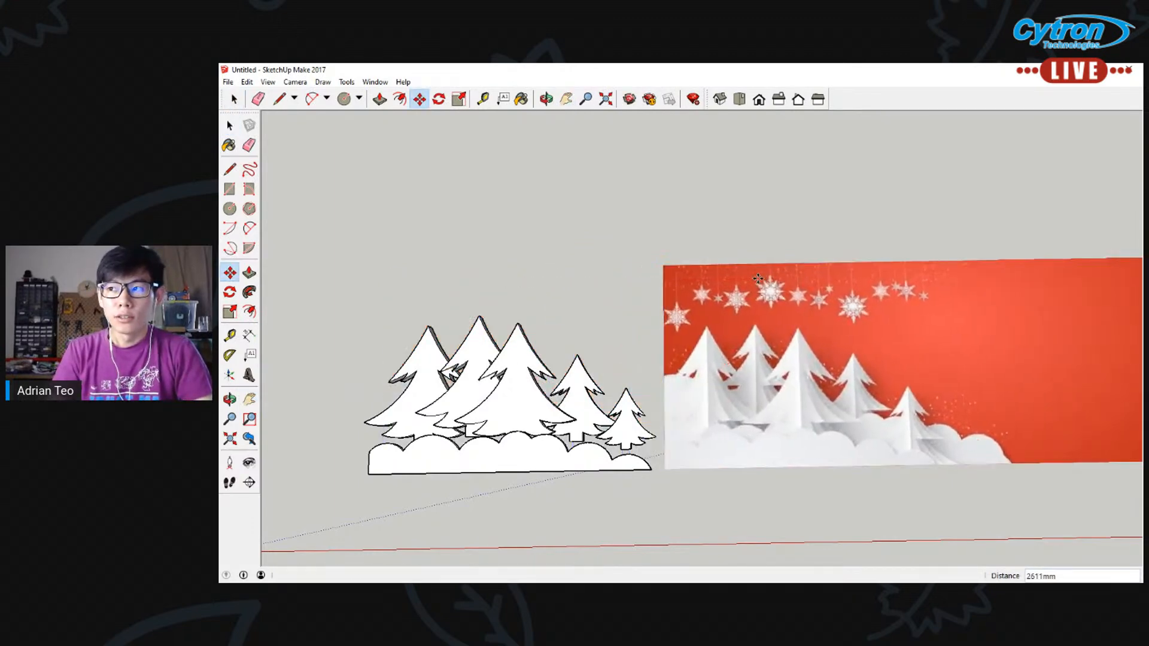
left_click(853, 362)
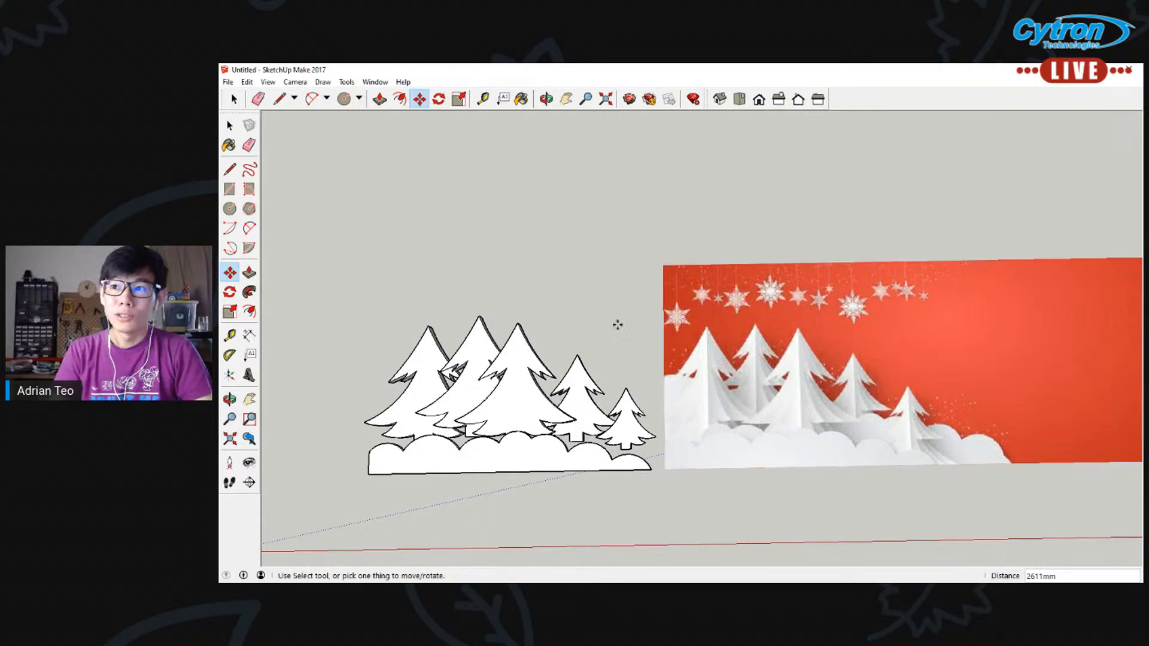
key("space")
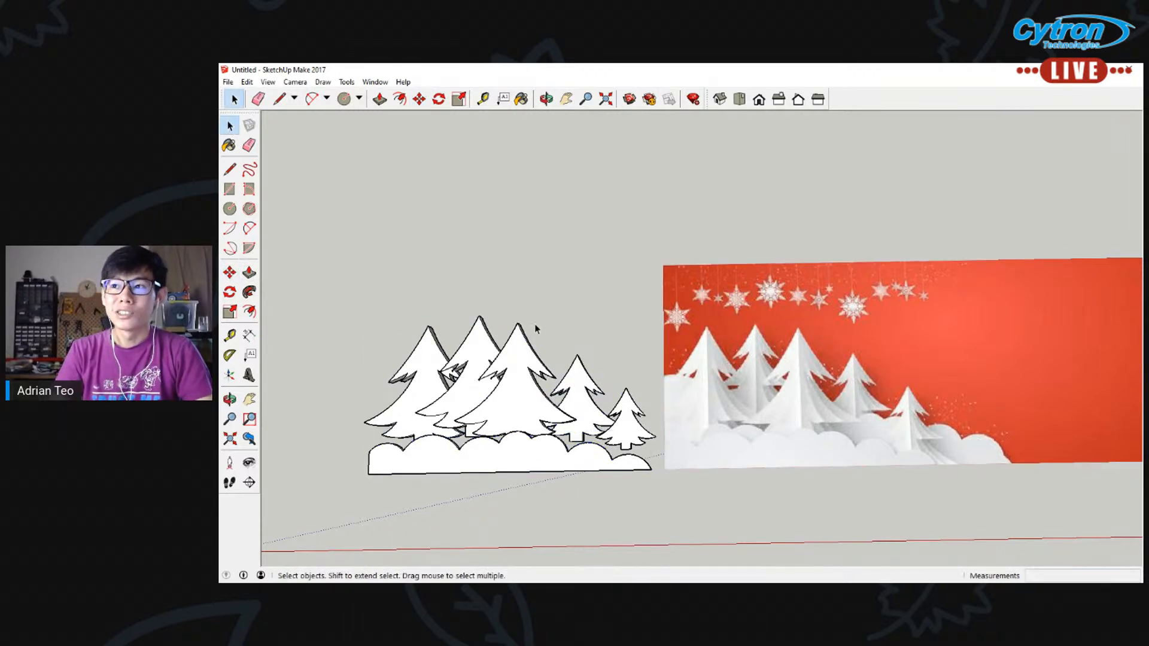
Compare the modelled trees and snow with the original banner picture beside them
left_click(565, 99)
left_click_drag(655, 206, 354, 196)
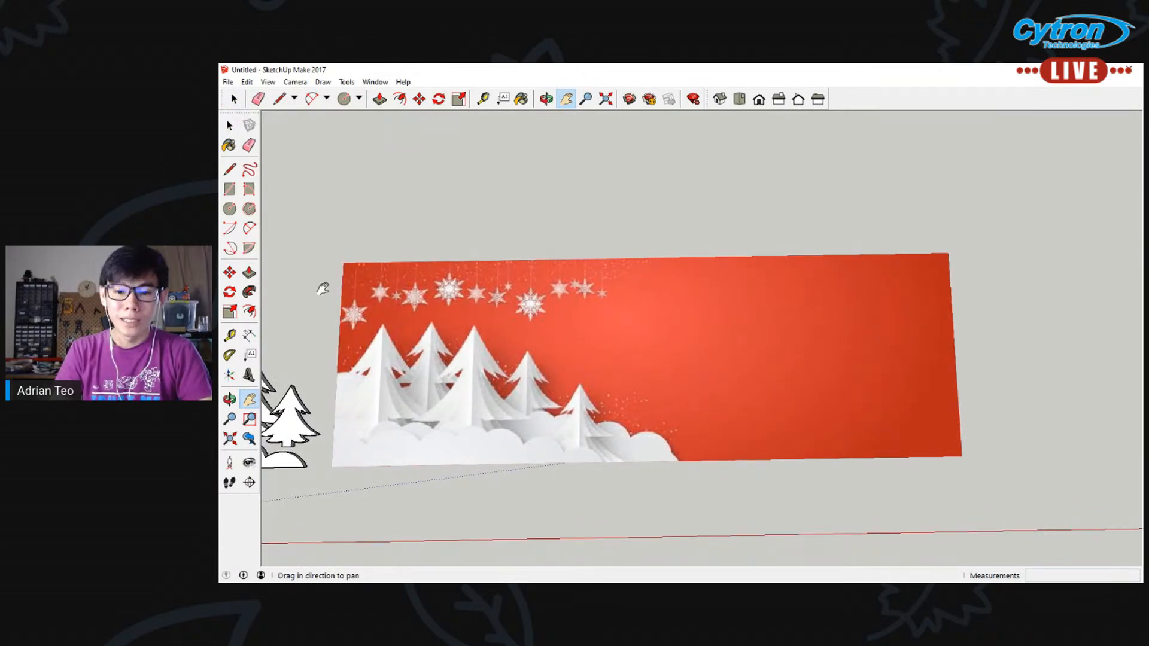
scroll(342, 357, "up", 3)
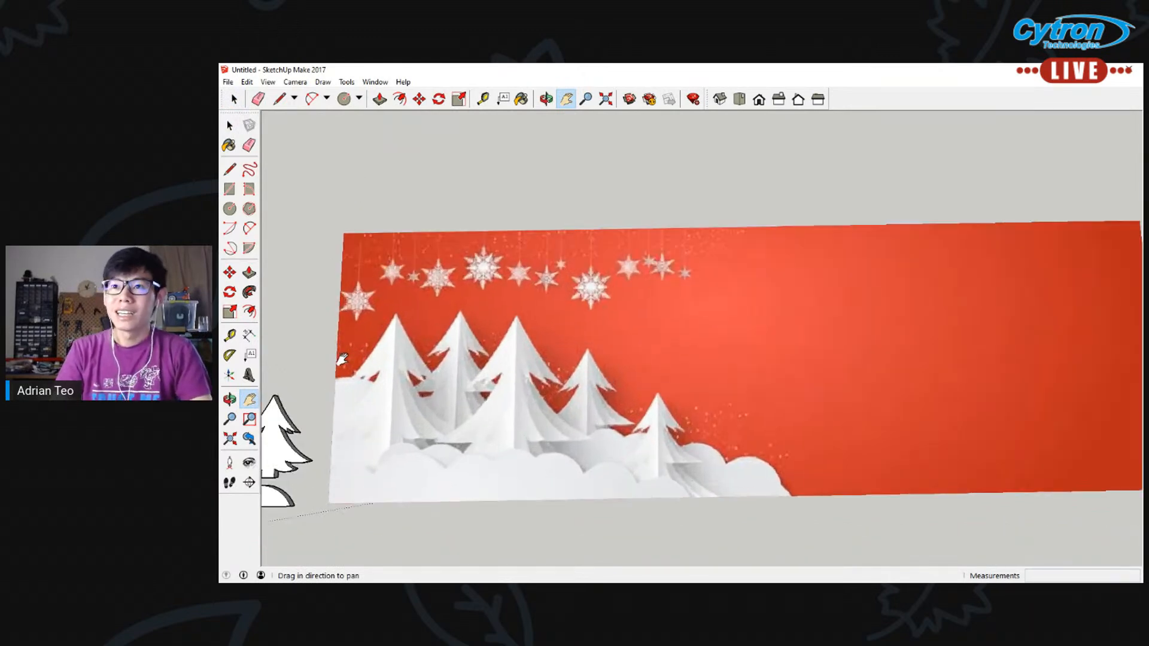
scroll(342, 359, "down", 2)
scroll(342, 360, "down", 2)
scroll(345, 367, "up", 1)
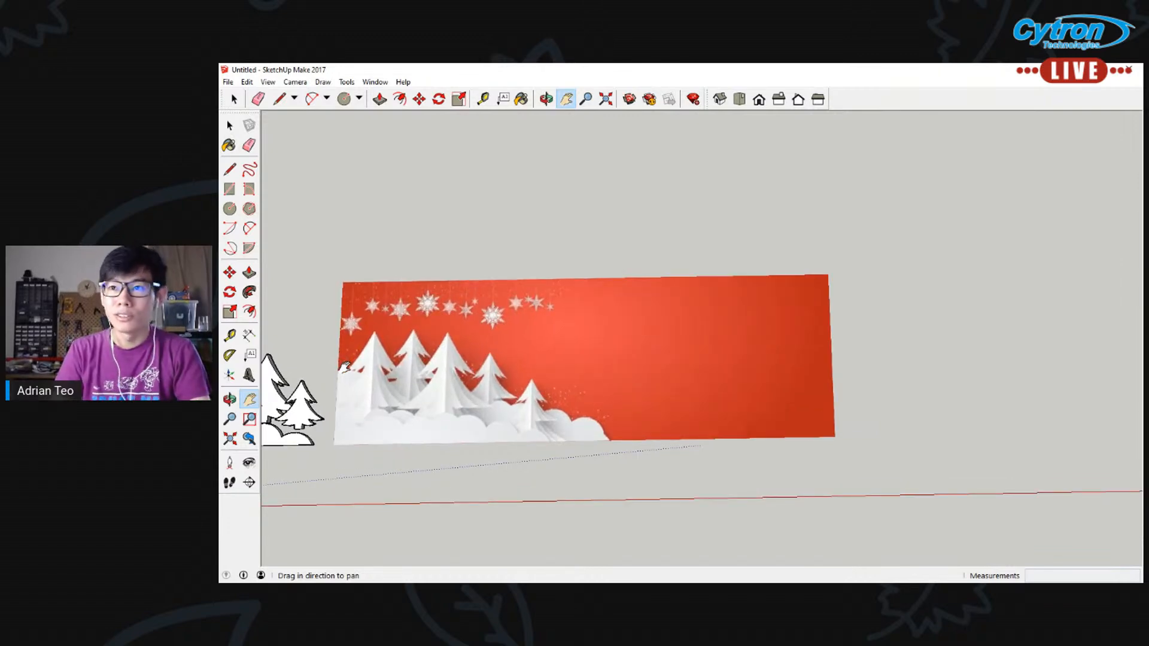
scroll(345, 367, "down", 2)
left_click_drag(528, 185, 626, 213)
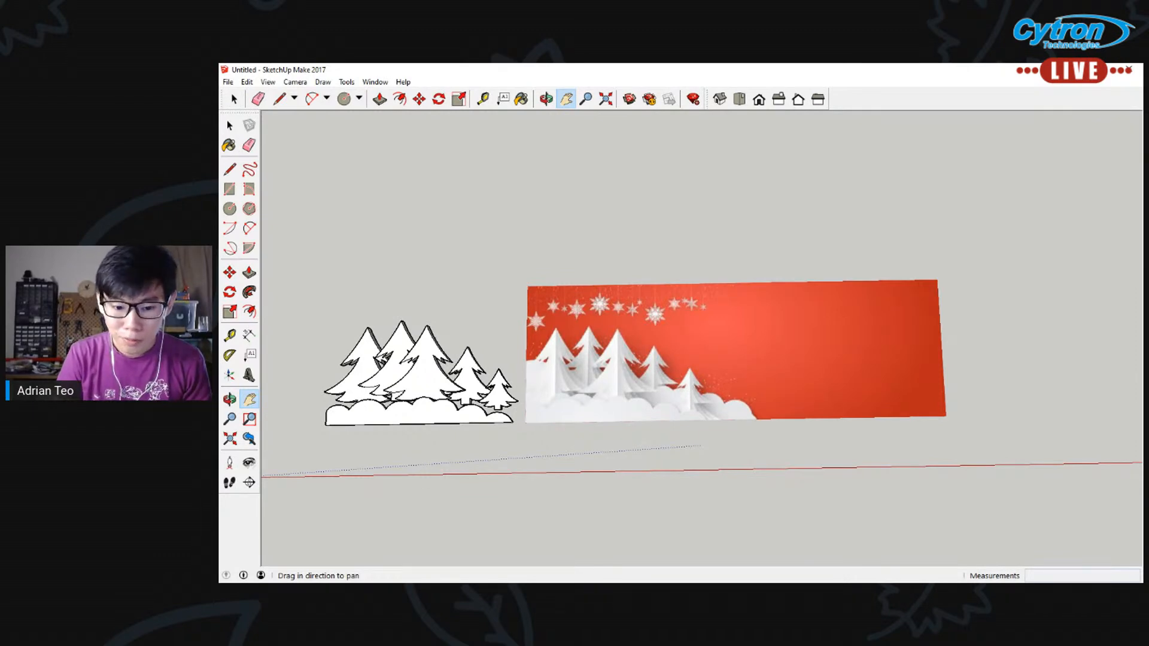
key("alt+Tab")
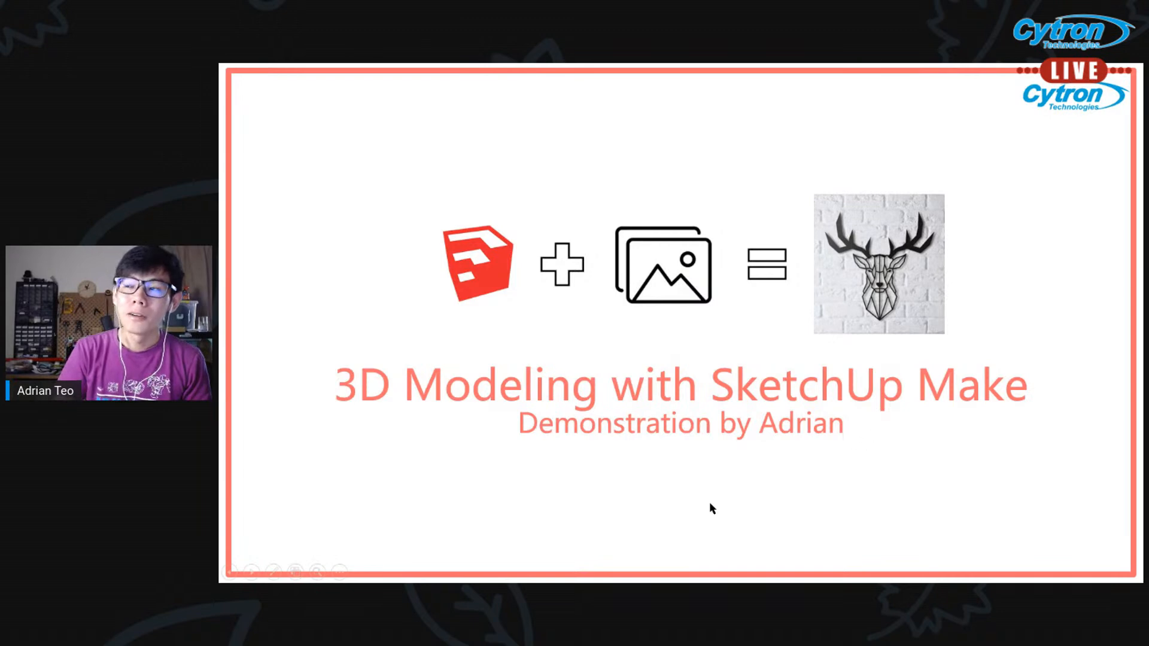
key("Left")
key("Right")
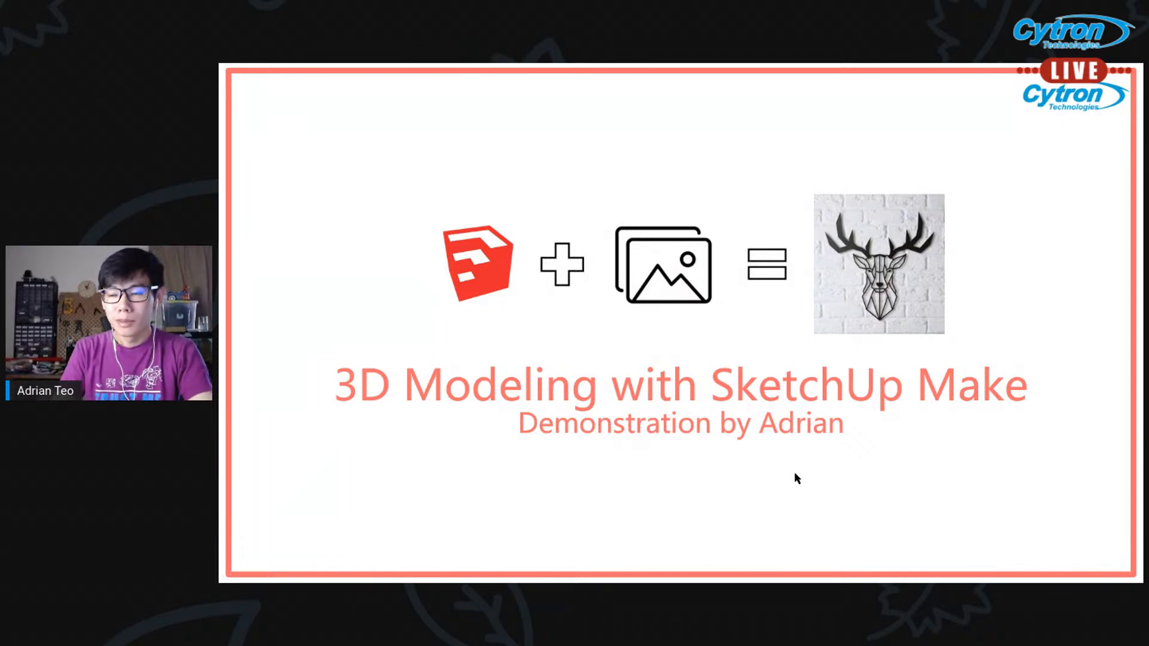
key("Right")
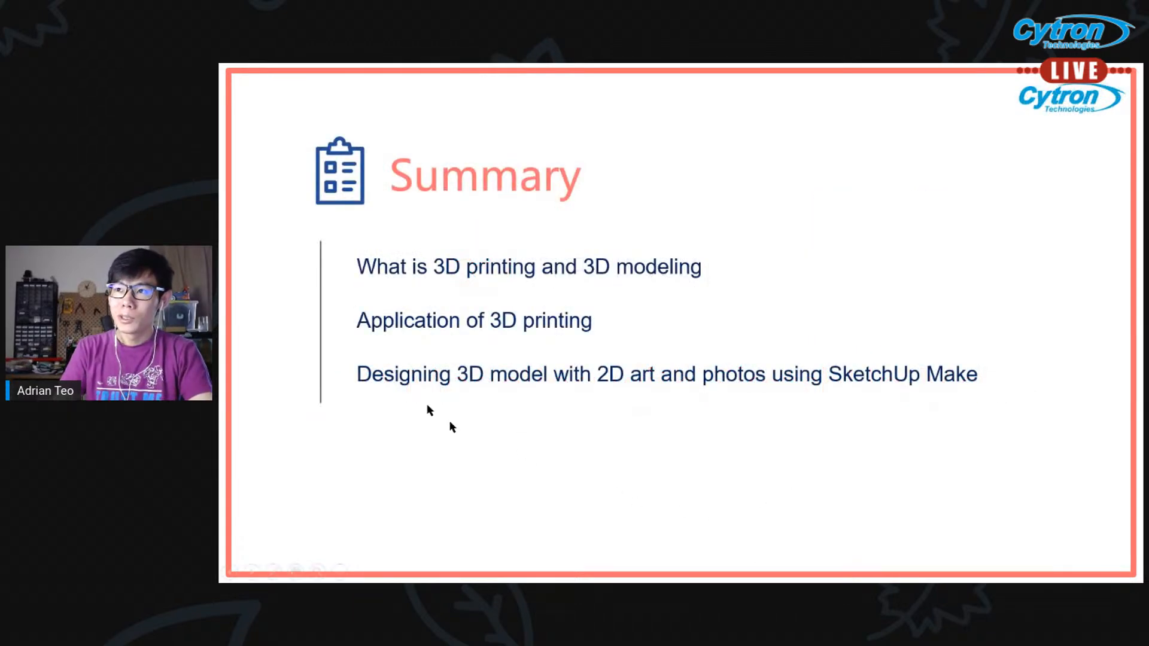